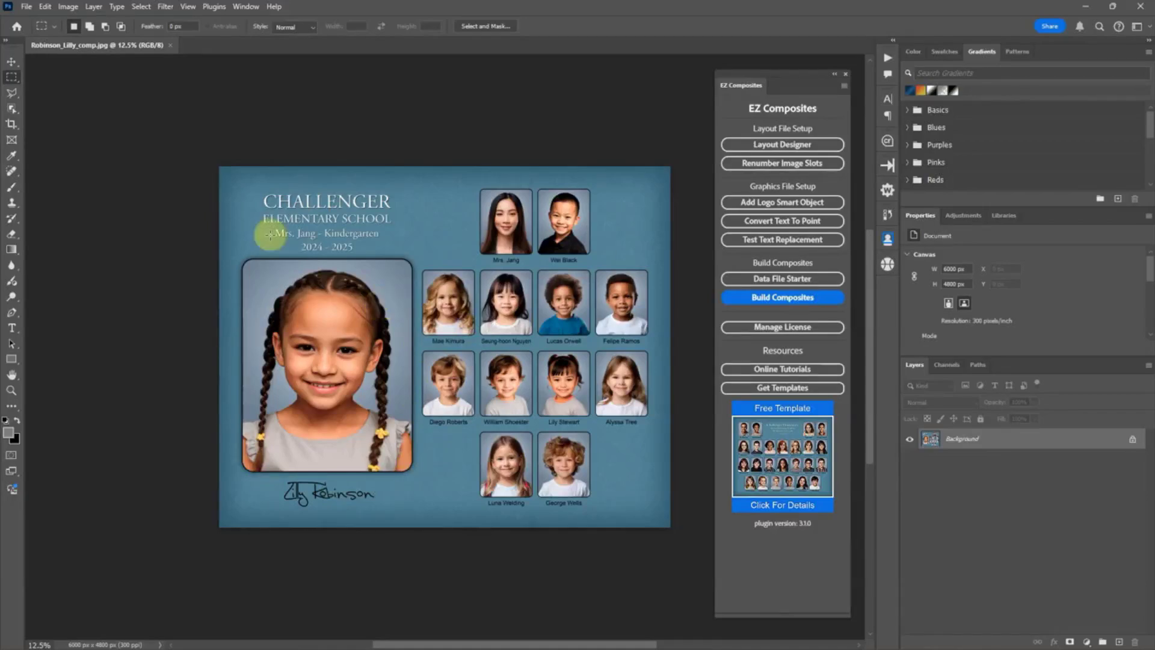
- Close the finished composite and, in Build Composites, choose the first class folder under AI Sample Images > By Class as the images folder
{"action": "left_click", "coordinate": [171, 46]}
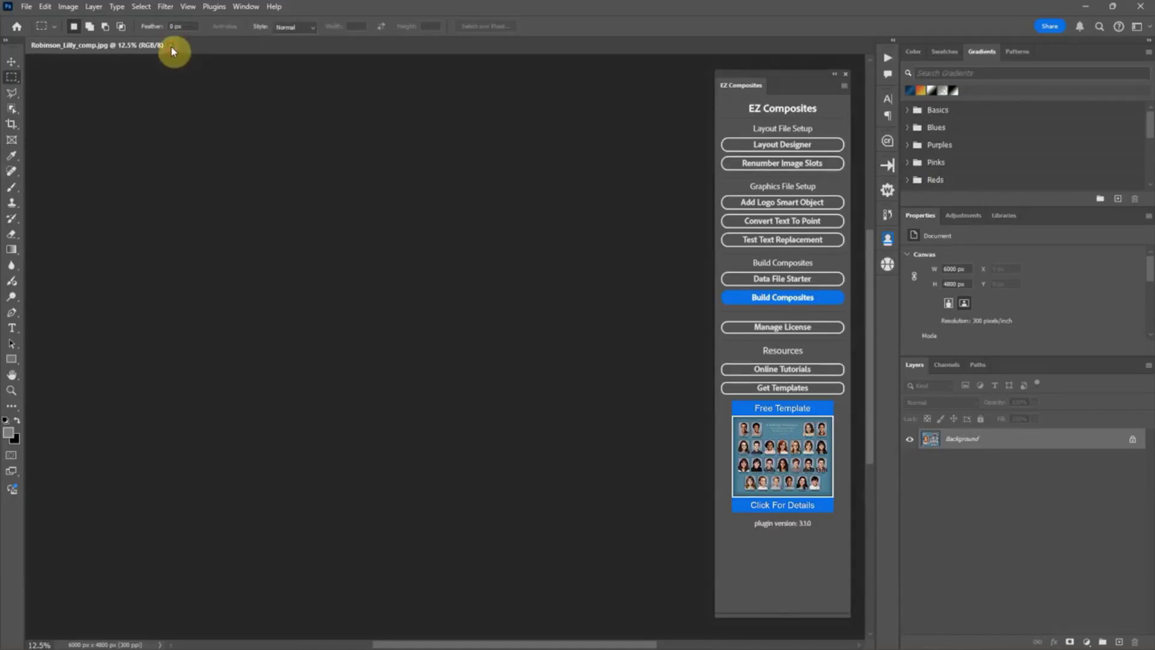
{"action": "left_click", "coordinate": [832, 299]}
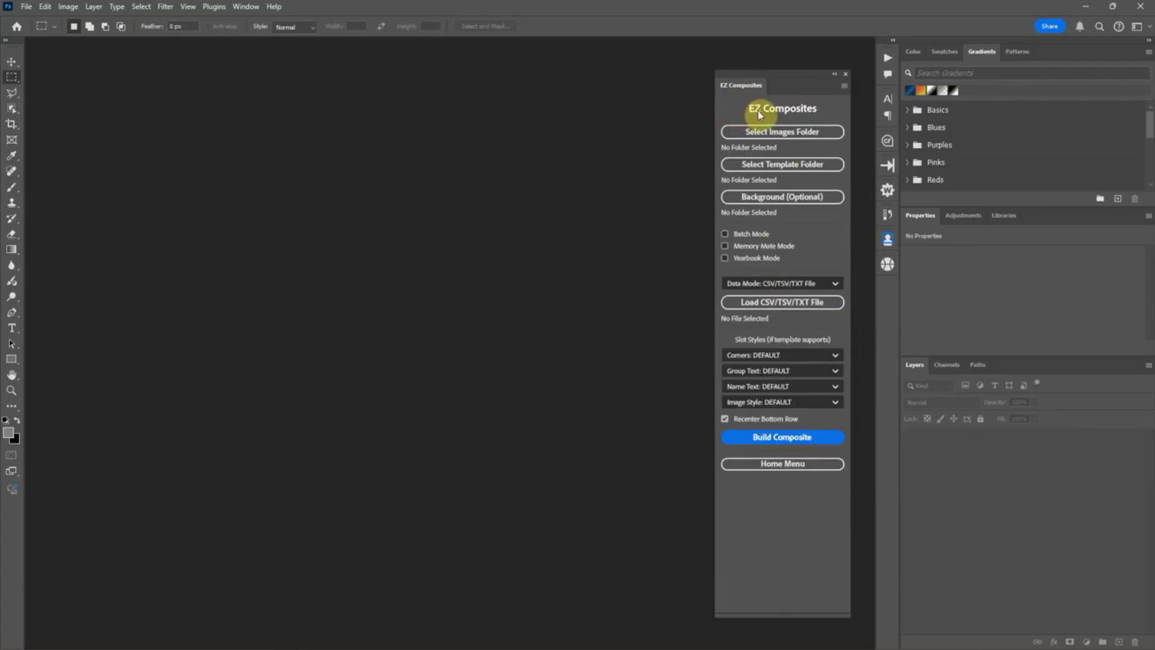
{"action": "left_click", "coordinate": [815, 131]}
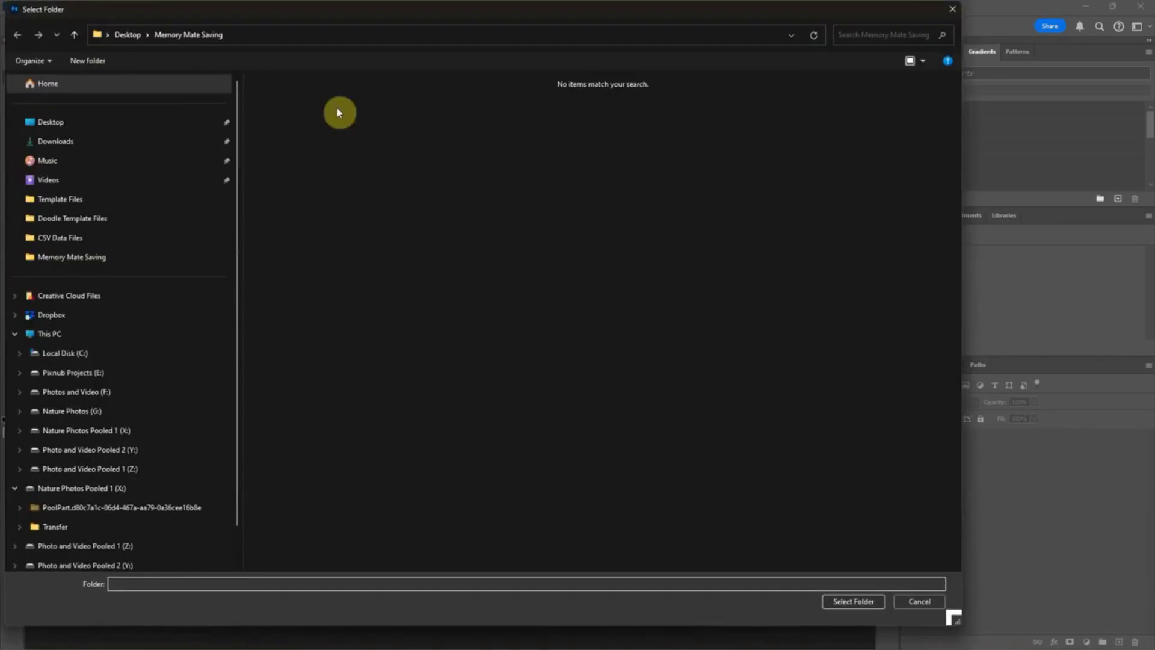
{"action": "left_click", "coordinate": [138, 122]}
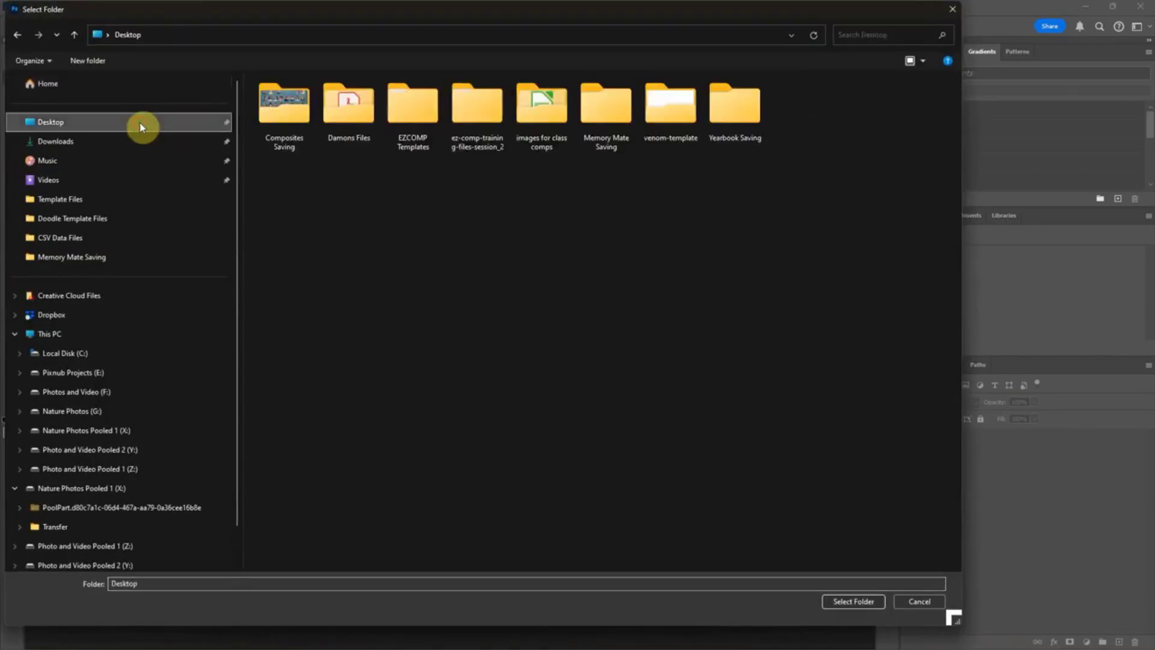
{"action": "double_click", "coordinate": [474, 102]}
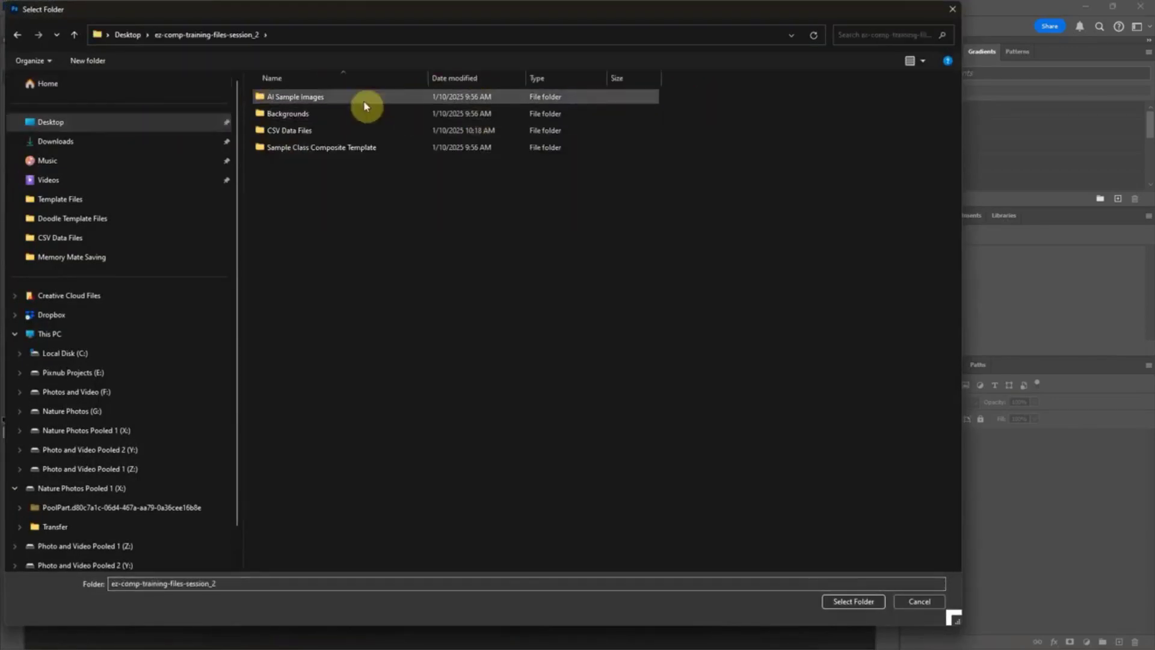
{"action": "double_click", "coordinate": [327, 99]}
{"action": "double_click", "coordinate": [313, 100]}
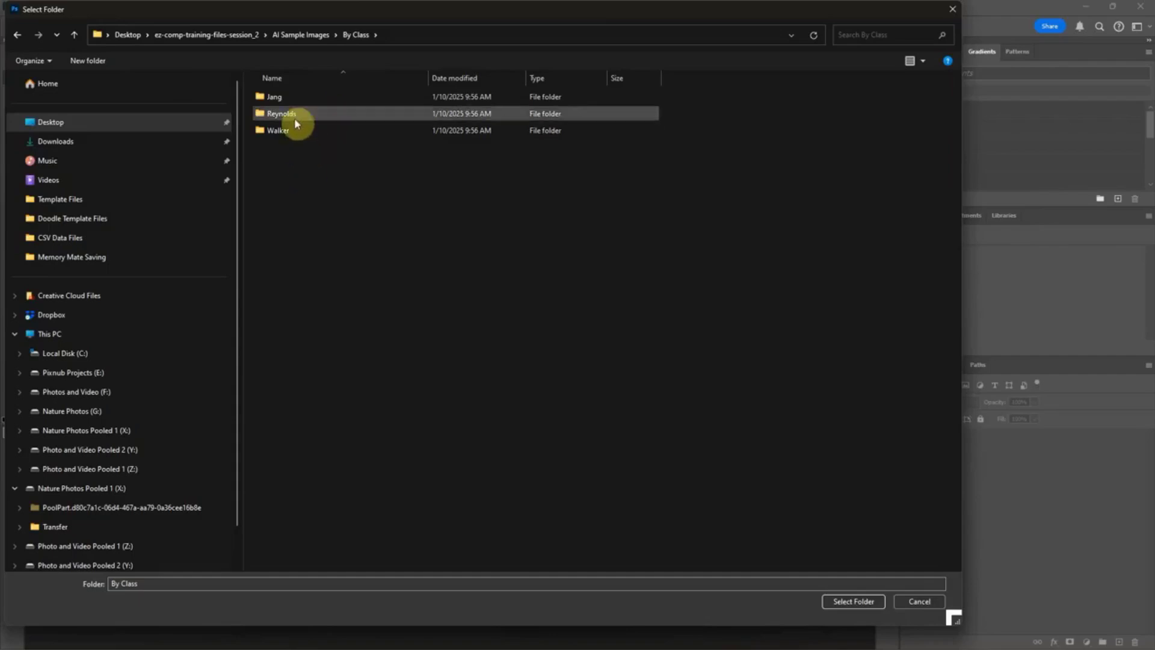
{"action": "left_click", "coordinate": [352, 96]}
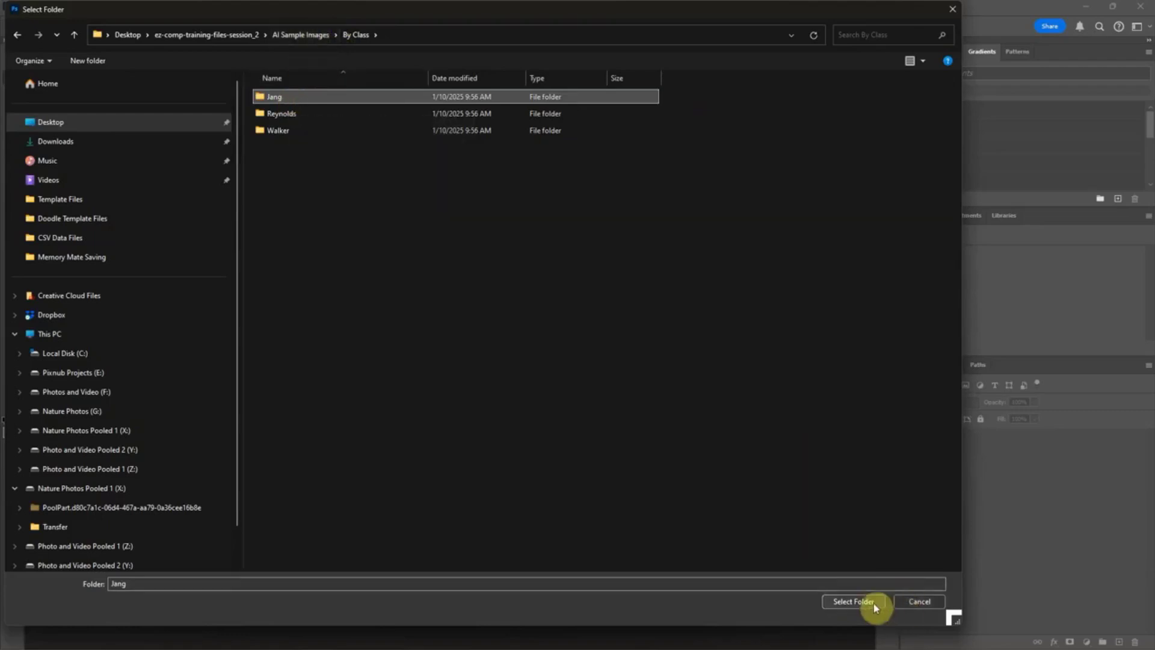
{"action": "left_click", "coordinate": [857, 602]}
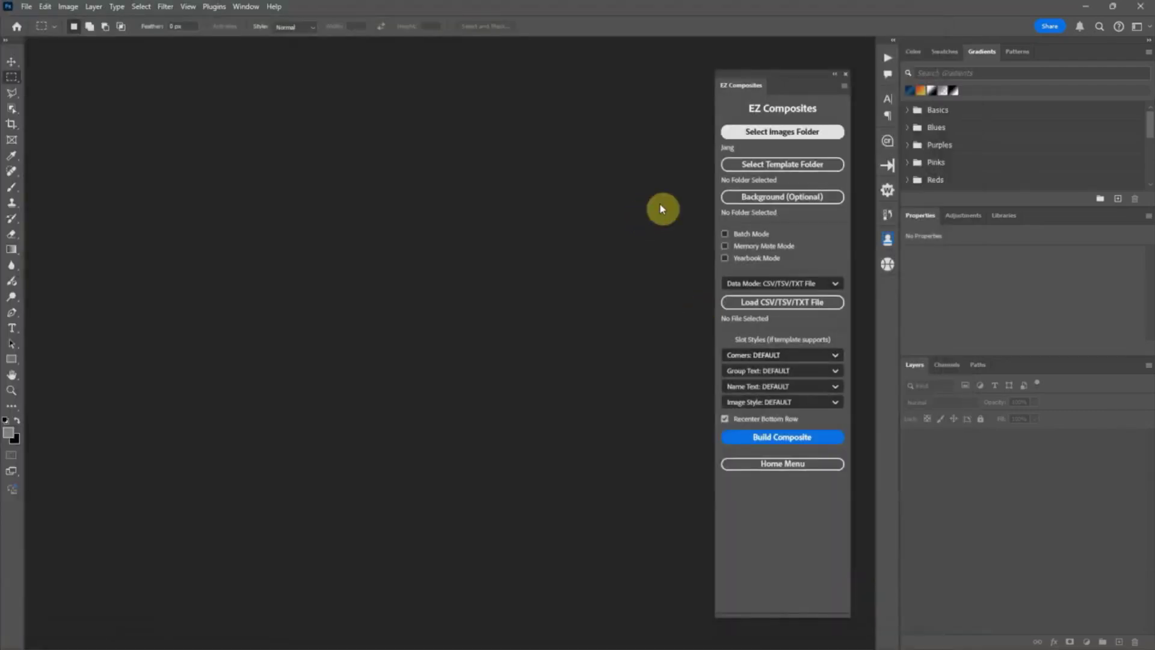
- Set the template folder to Template Files inside the ezcomp-memory-mate-edge-template folder of EZCOMP Templates on the Desktop
{"action": "left_click", "coordinate": [755, 164]}
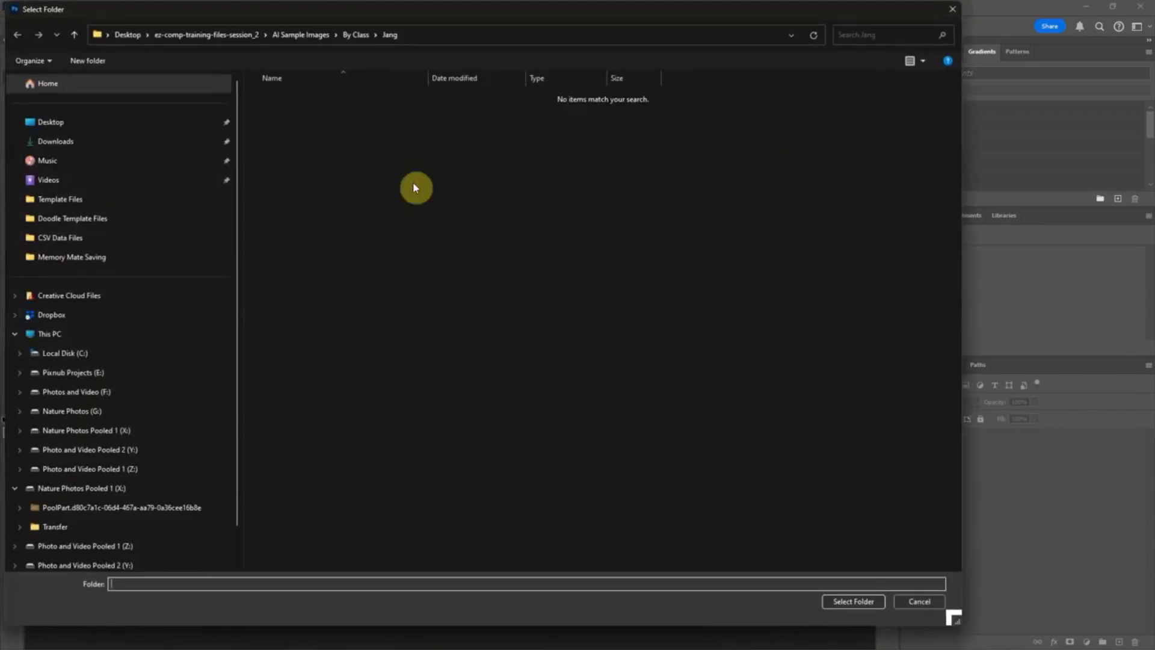
{"action": "left_click", "coordinate": [126, 123]}
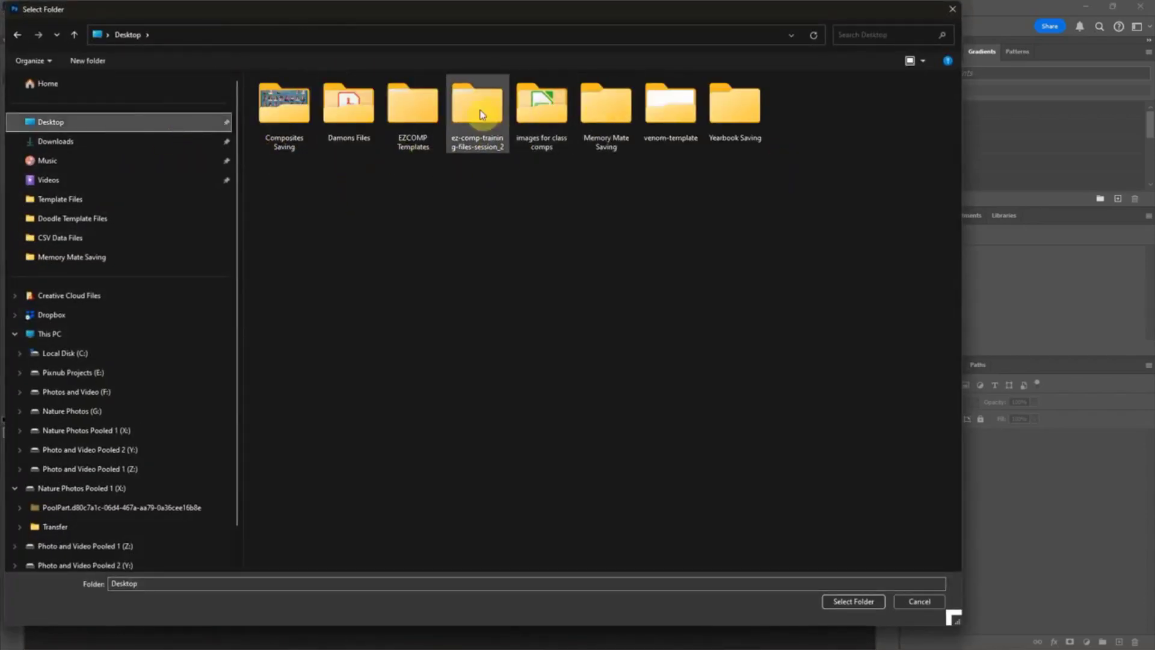
{"action": "double_click", "coordinate": [414, 105]}
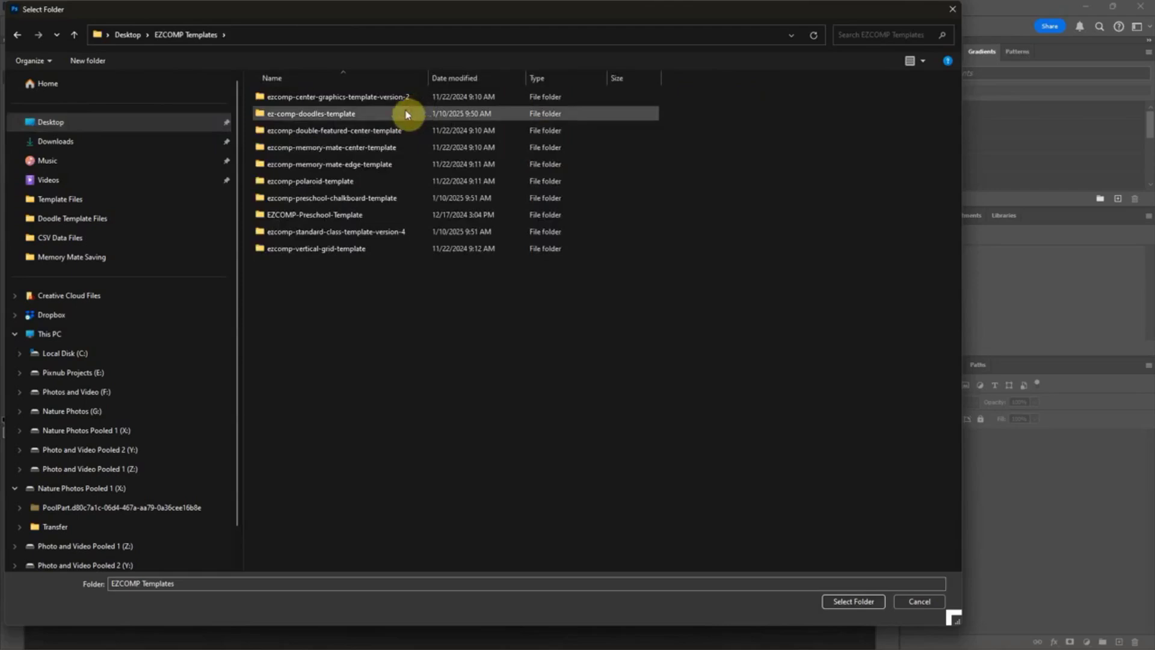
{"action": "double_click", "coordinate": [372, 164]}
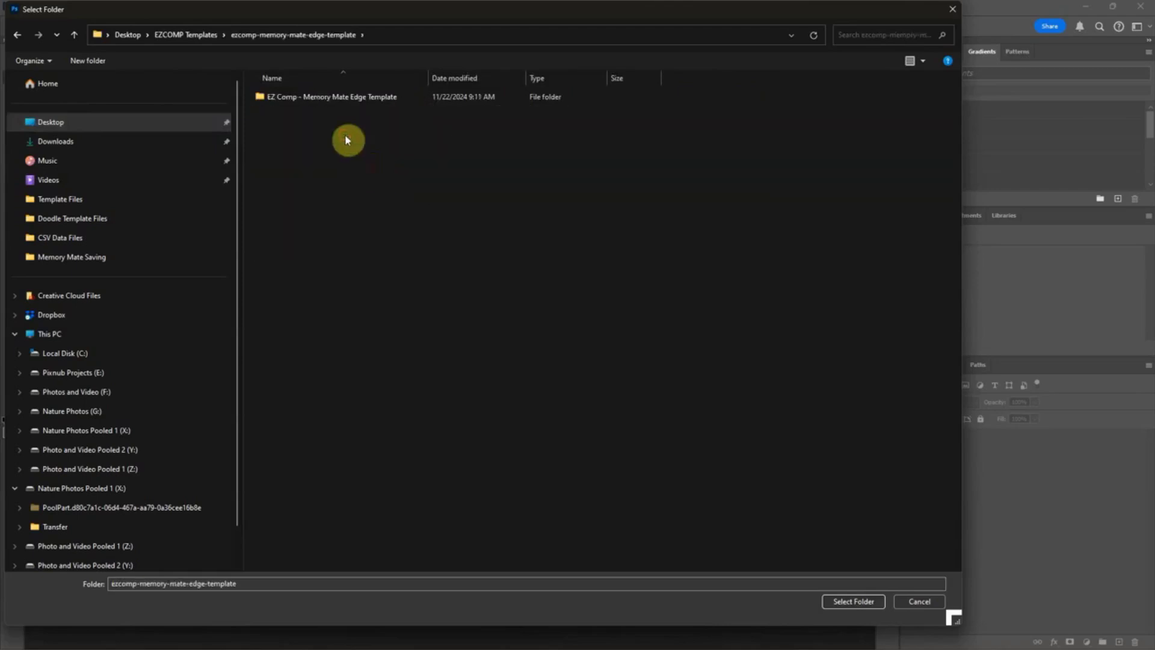
{"action": "double_click", "coordinate": [323, 98]}
{"action": "double_click", "coordinate": [311, 100]}
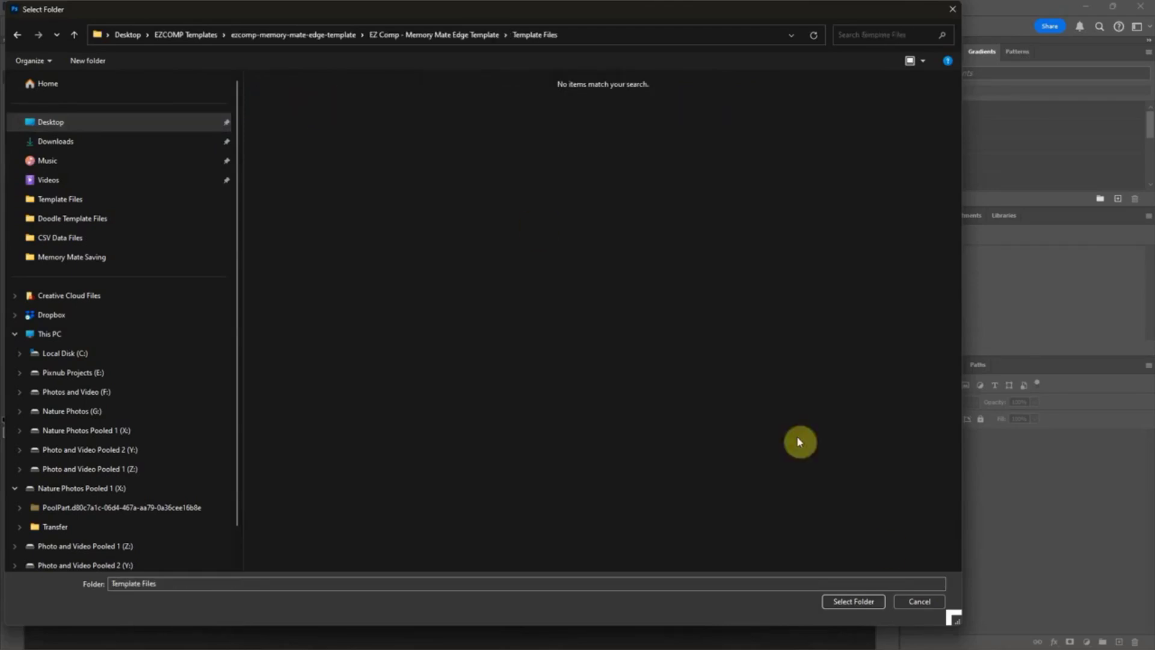
{"action": "left_click", "coordinate": [853, 600]}
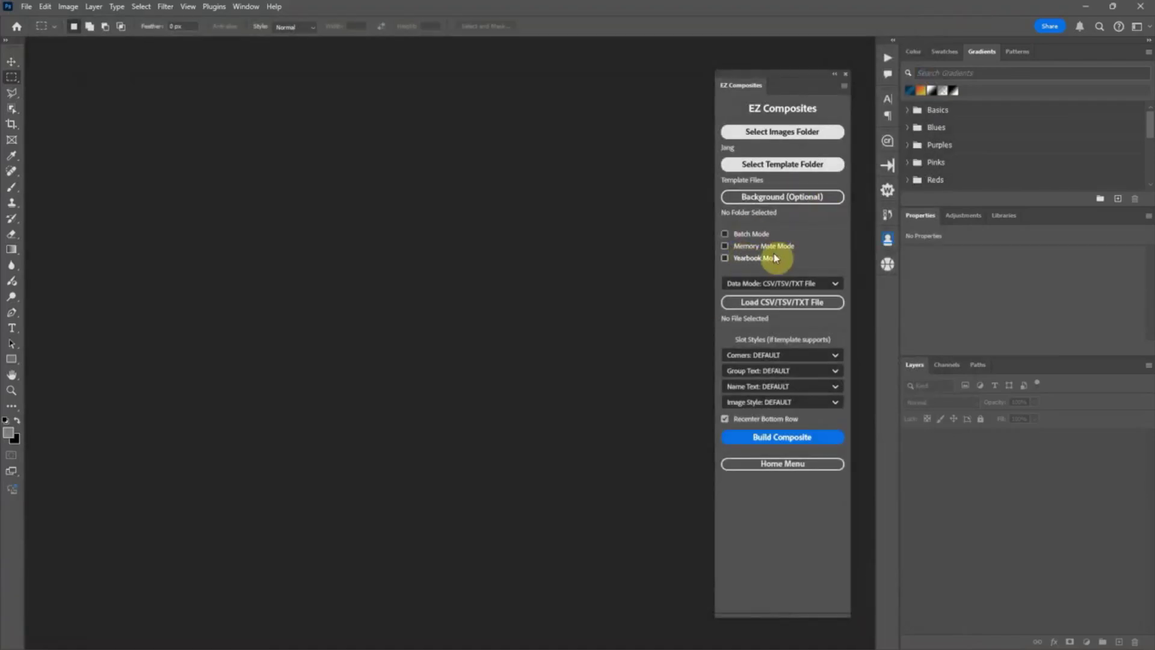
- Enable Memory Mate Mode and set the save folder to Memory Mate Saving on the Desktop
{"action": "left_click", "coordinate": [724, 247]}
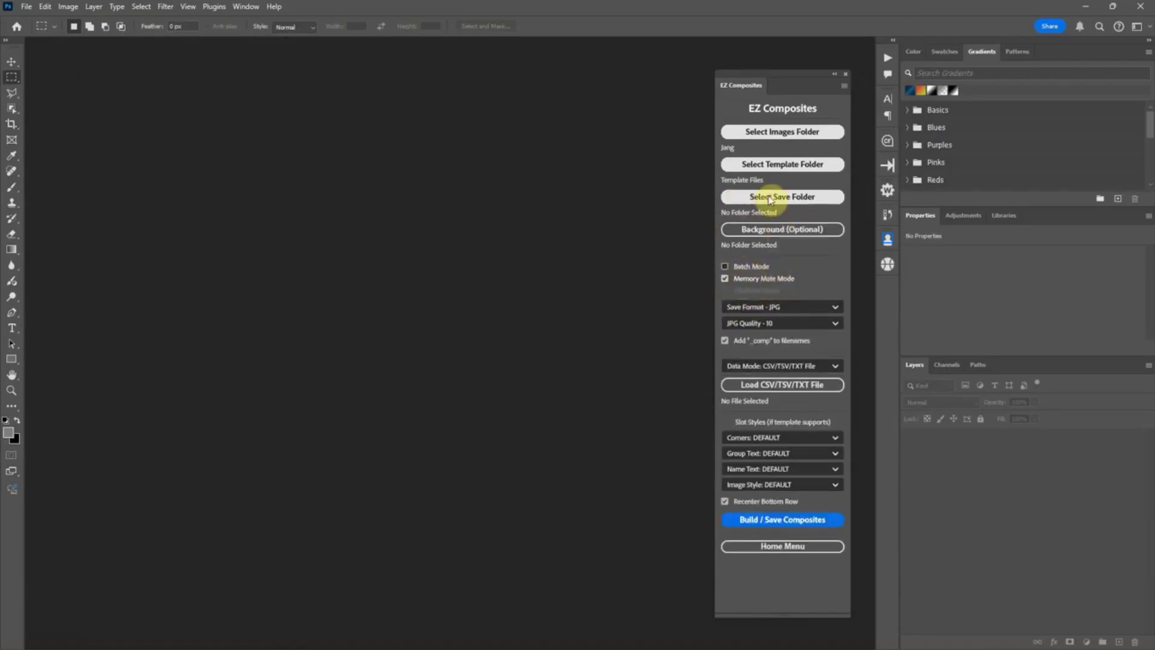
{"action": "left_click", "coordinate": [800, 198]}
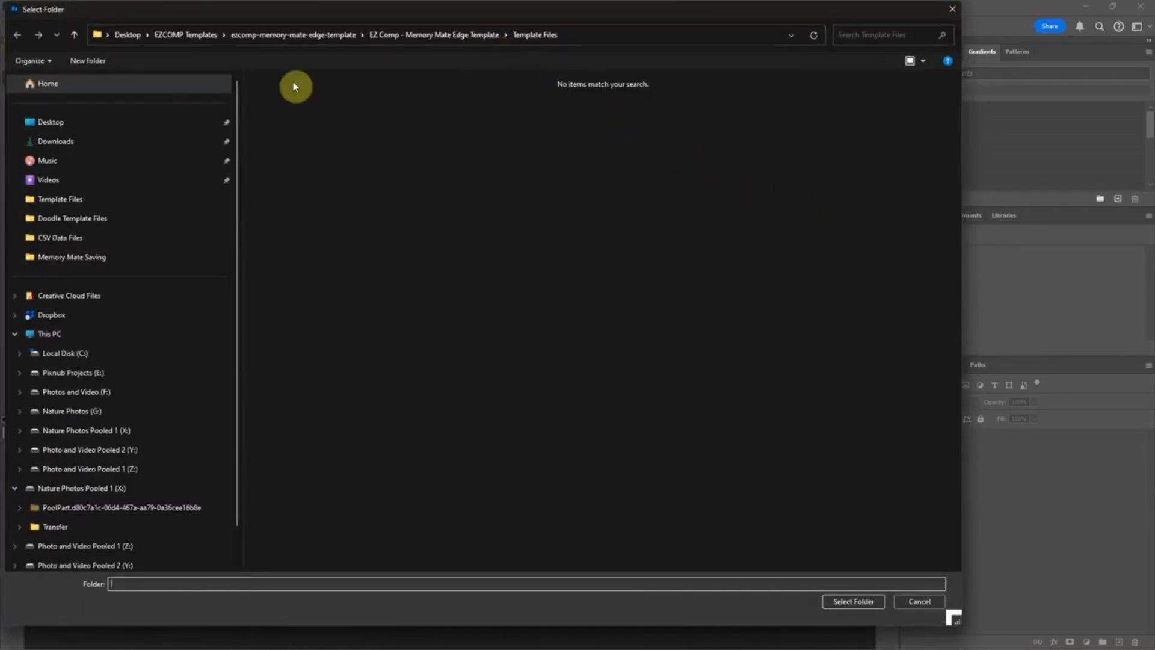
{"action": "left_click", "coordinate": [137, 124]}
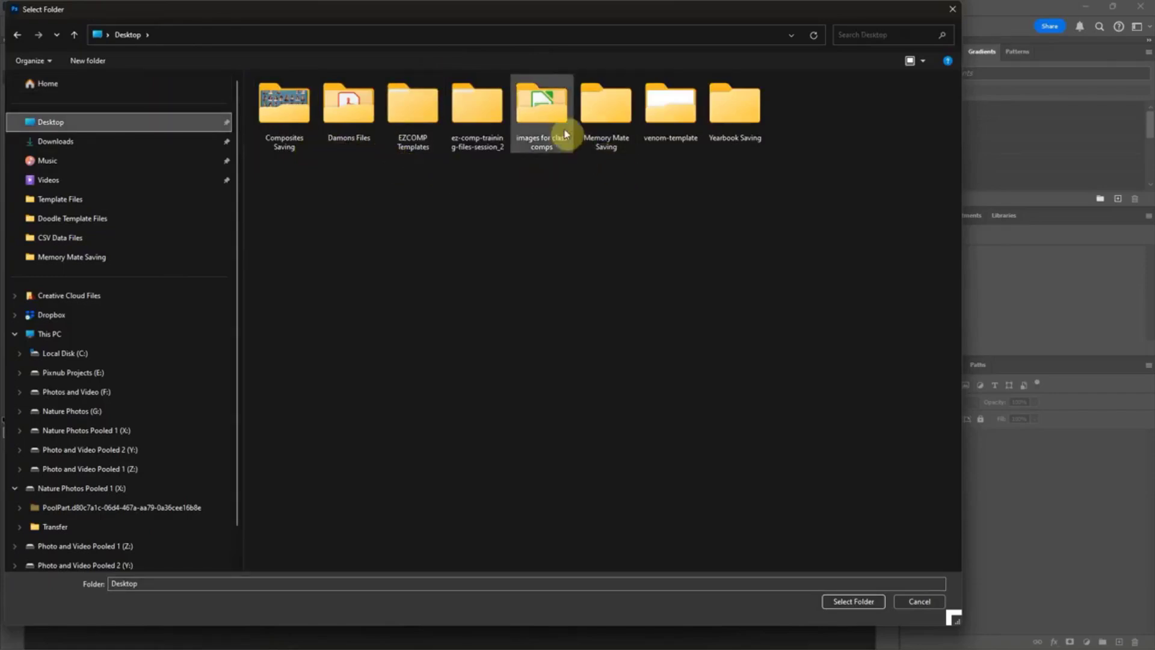
{"action": "double_click", "coordinate": [600, 114]}
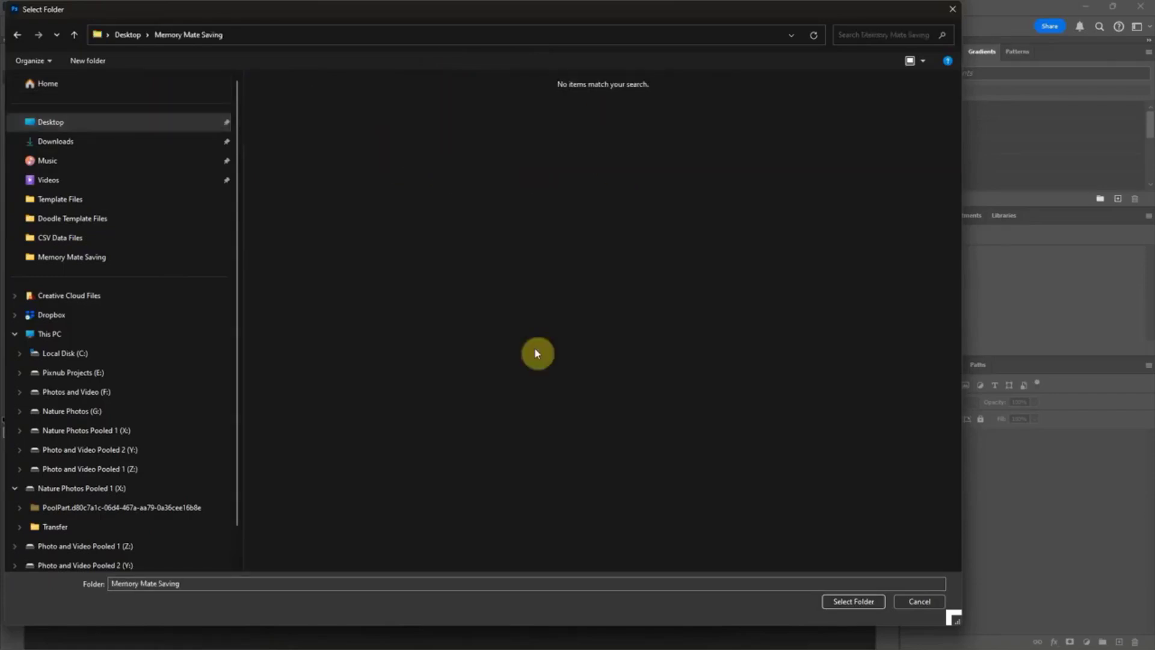
{"action": "left_click", "coordinate": [875, 602]}
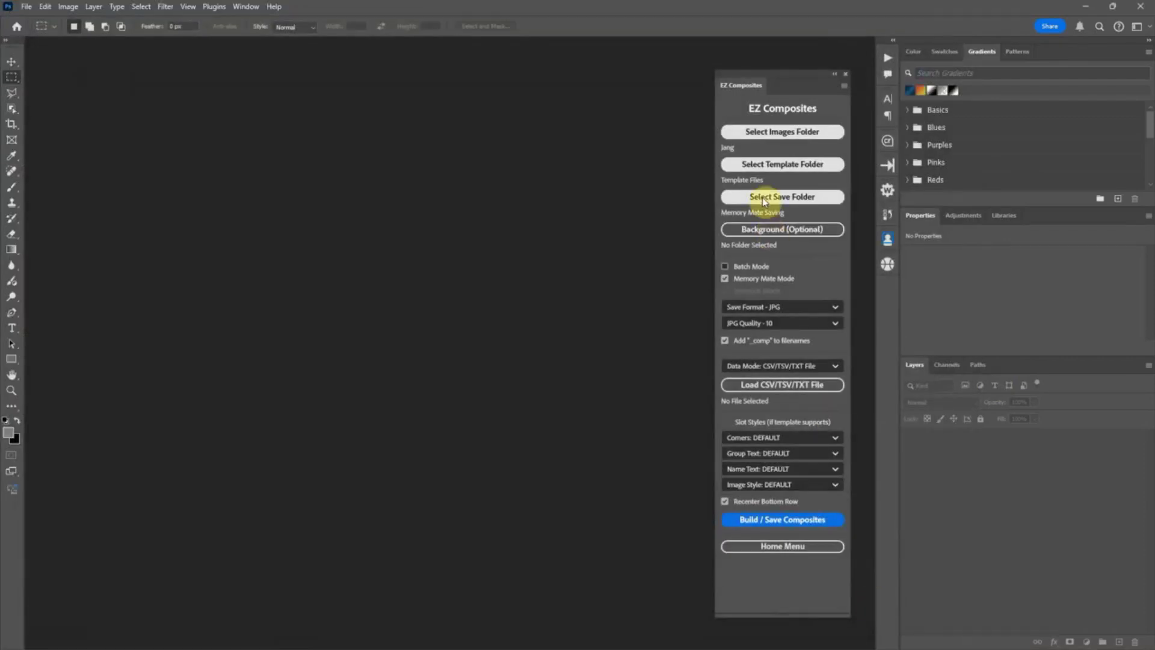
- Set the data mode to Filenames and start building the memory mate composites
{"action": "left_click", "coordinate": [795, 366]}
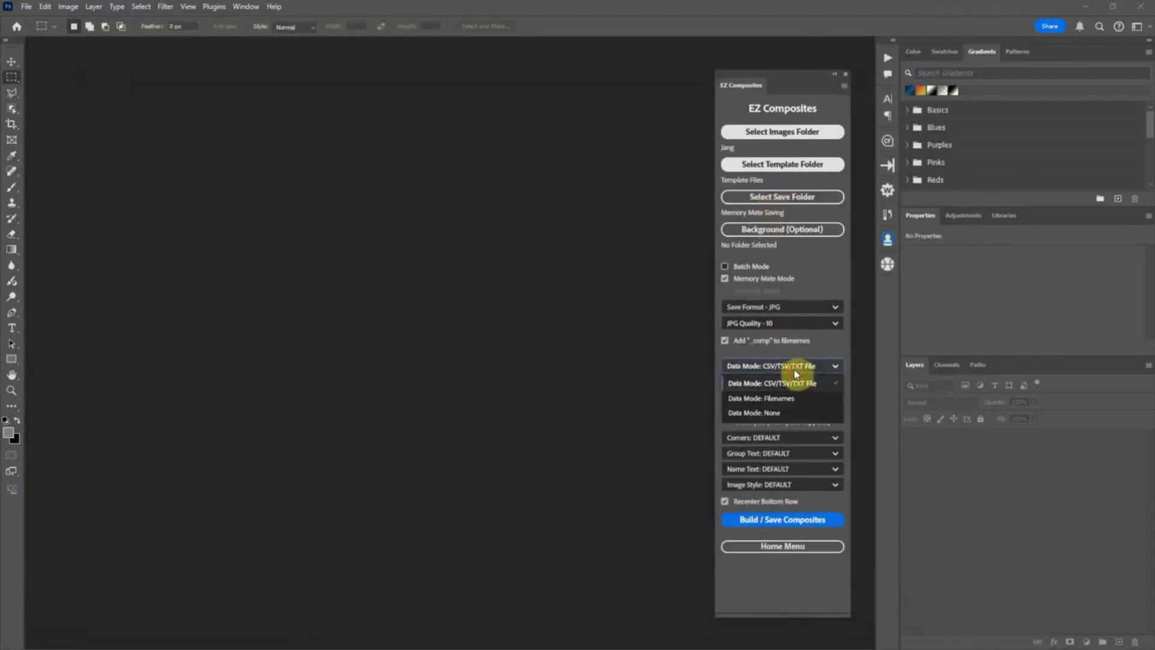
{"action": "left_click", "coordinate": [769, 397]}
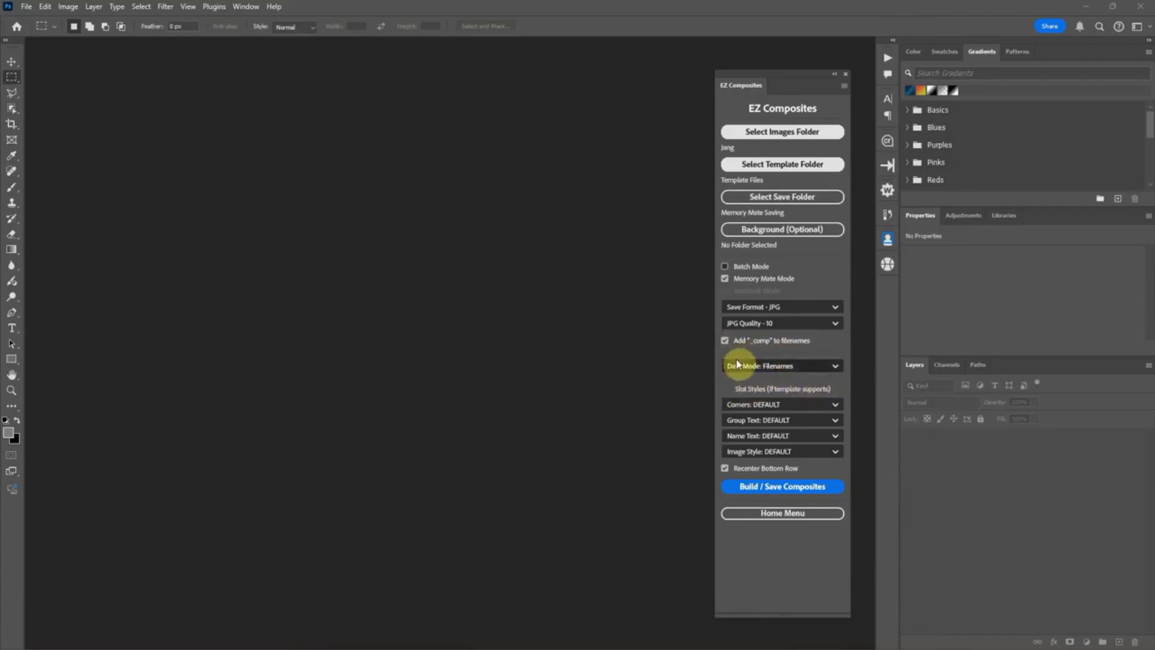
{"action": "left_click", "coordinate": [807, 486]}
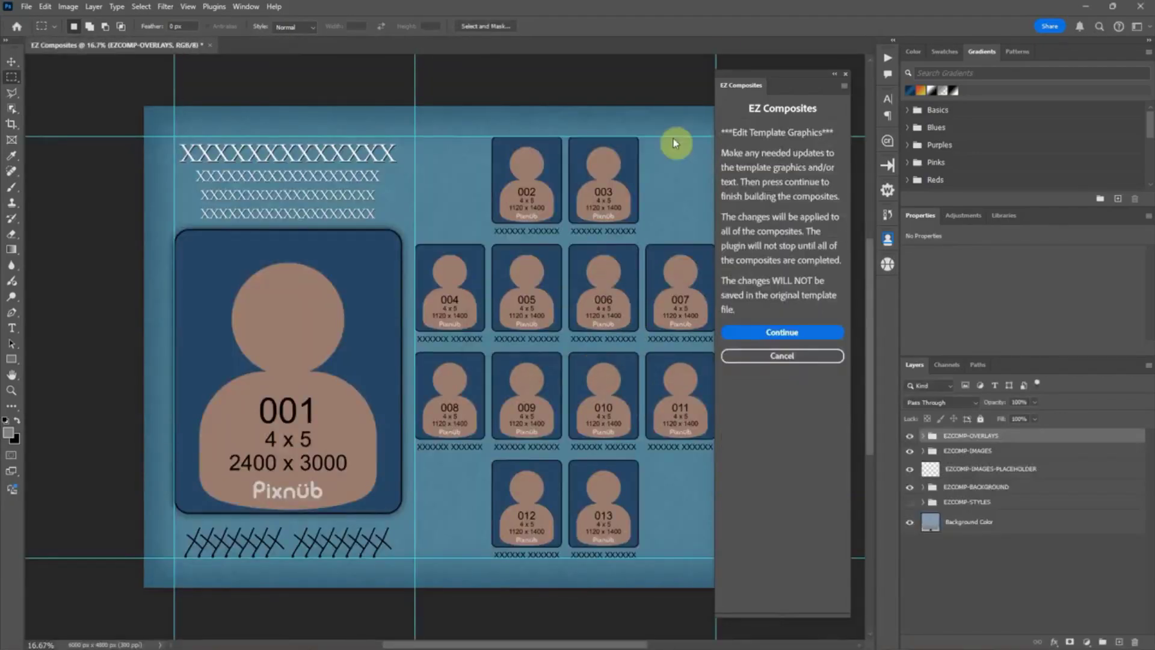
{"action": "left_click_drag", "start_coordinate": [777, 74], "coordinate": [793, 82]}
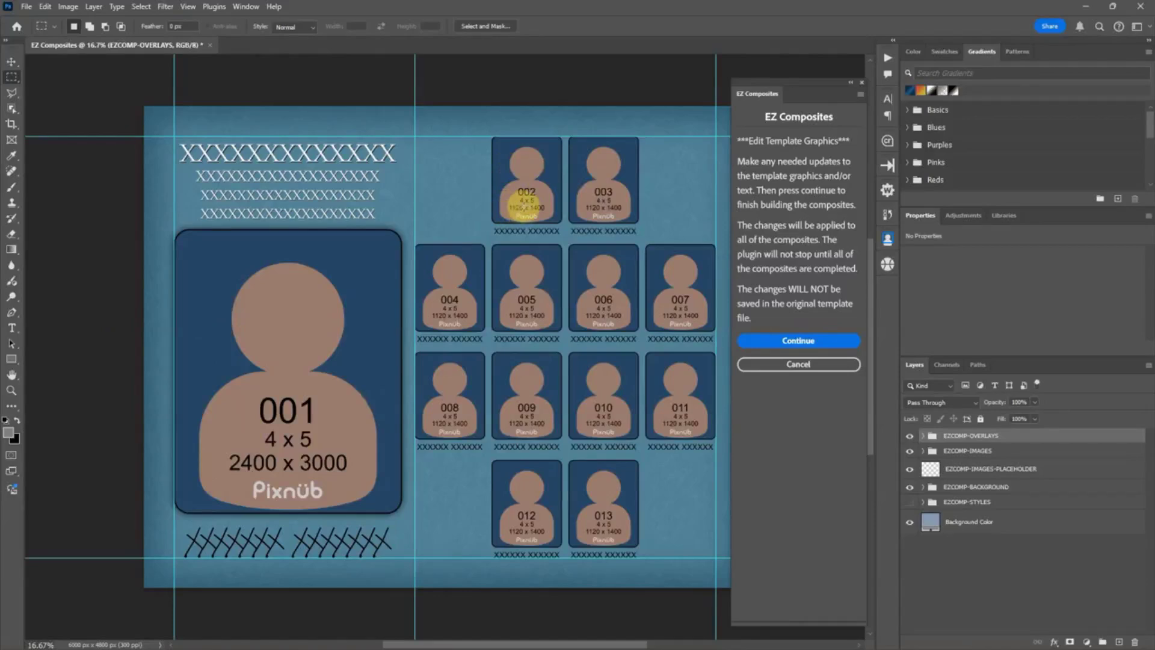
{"action": "left_click_drag", "start_coordinate": [798, 90], "coordinate": [772, 88]}
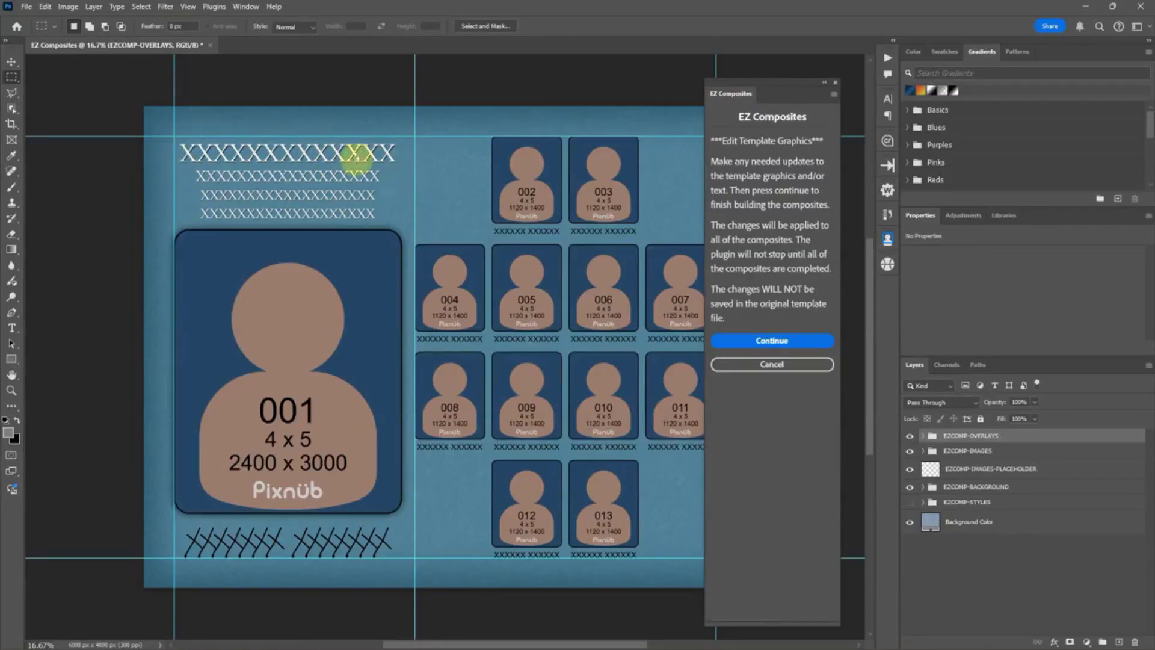
- Replace the placeholder text of the SCHOOLNAME-RM layer in the overlays' TEXT group with CHALLENGER
{"action": "left_click", "coordinate": [922, 435]}
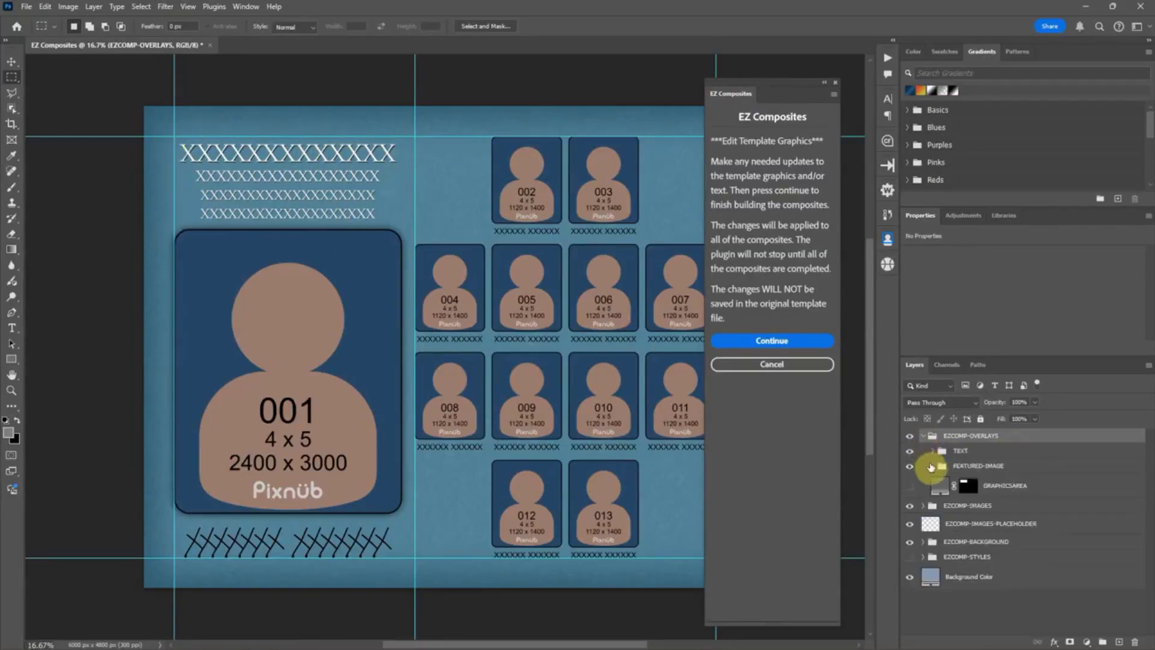
{"action": "left_click", "coordinate": [932, 450]}
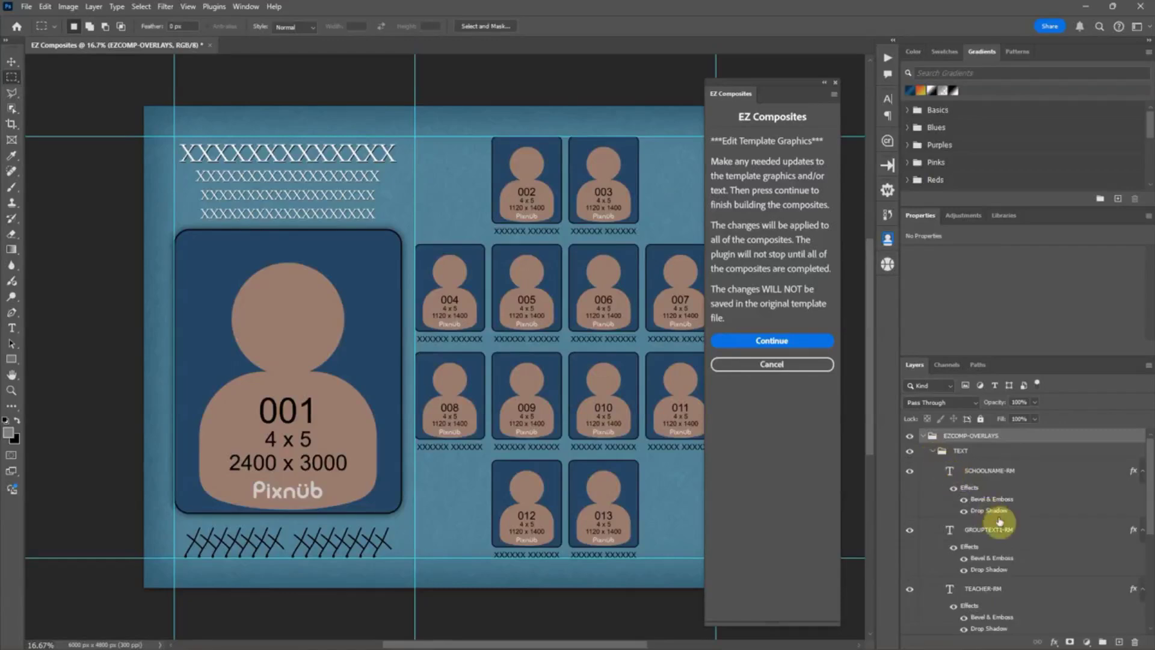
{"action": "scroll", "coordinate": [992, 517], "scroll_direction": "down", "scroll_amount": 3}
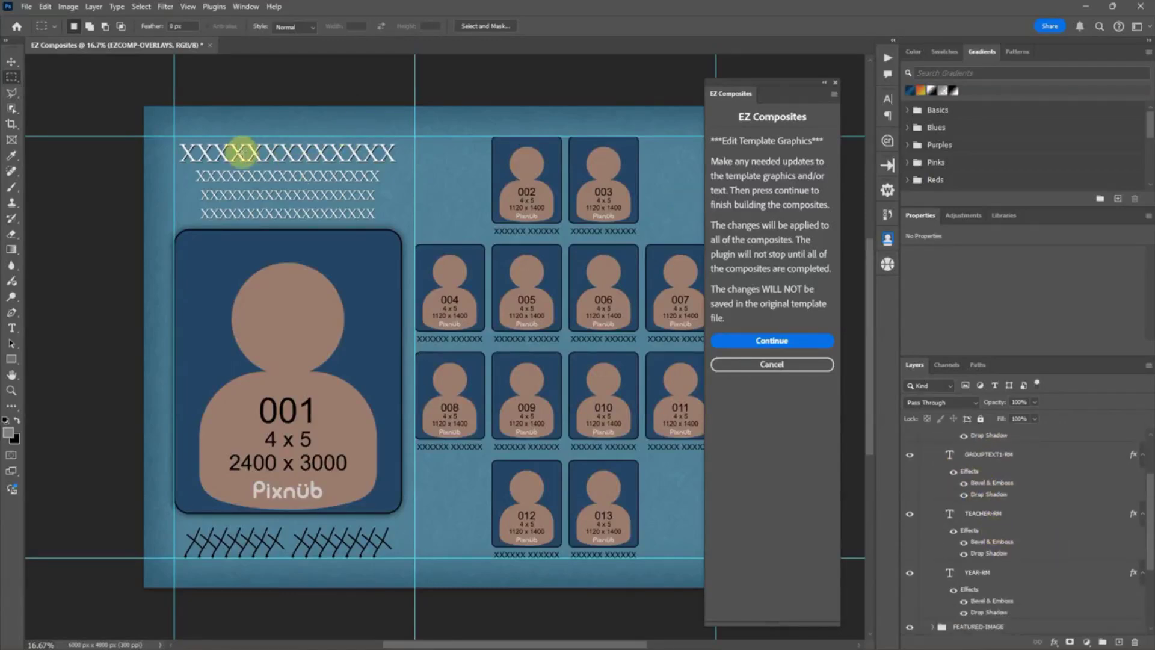
{"action": "scroll", "coordinate": [969, 550], "scroll_direction": "up", "scroll_amount": 1}
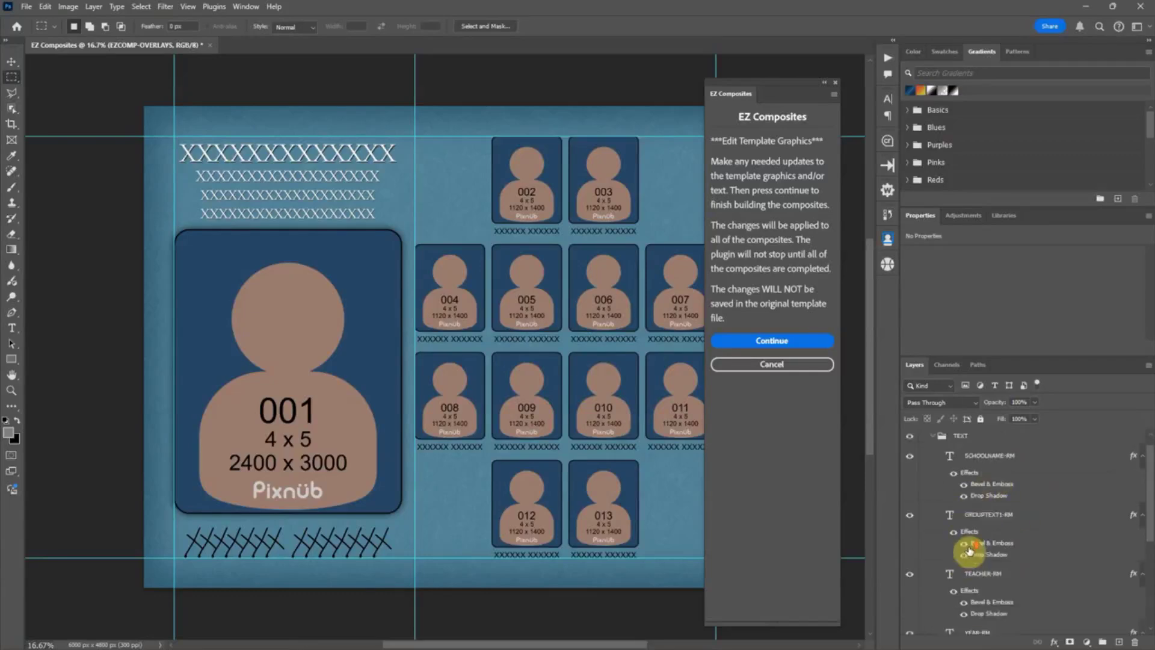
{"action": "scroll", "coordinate": [969, 550], "scroll_direction": "up", "scroll_amount": 2}
{"action": "double_click", "coordinate": [950, 470]}
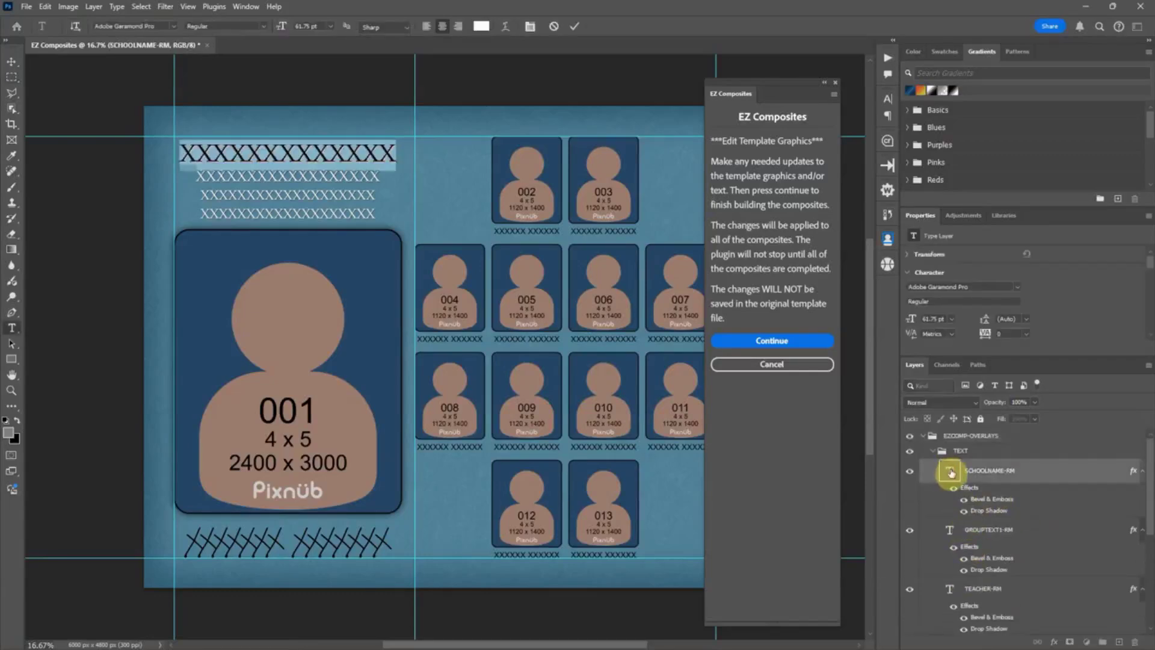
{"action": "type", "text": "C"}
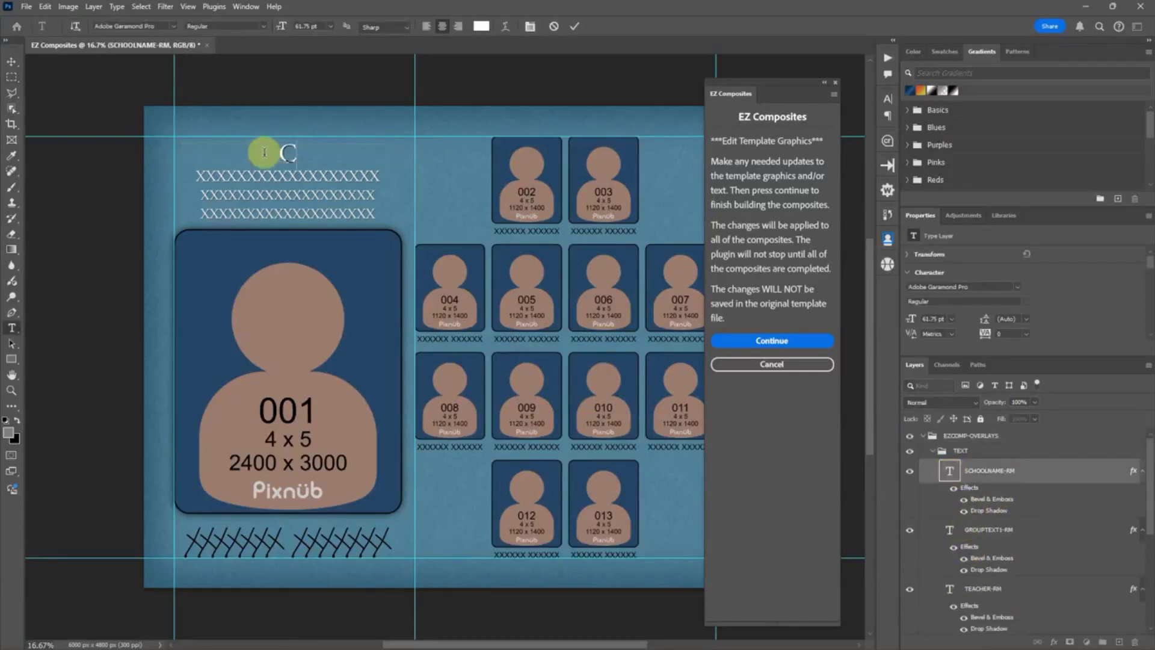
{"action": "type", "text": "HALL"}
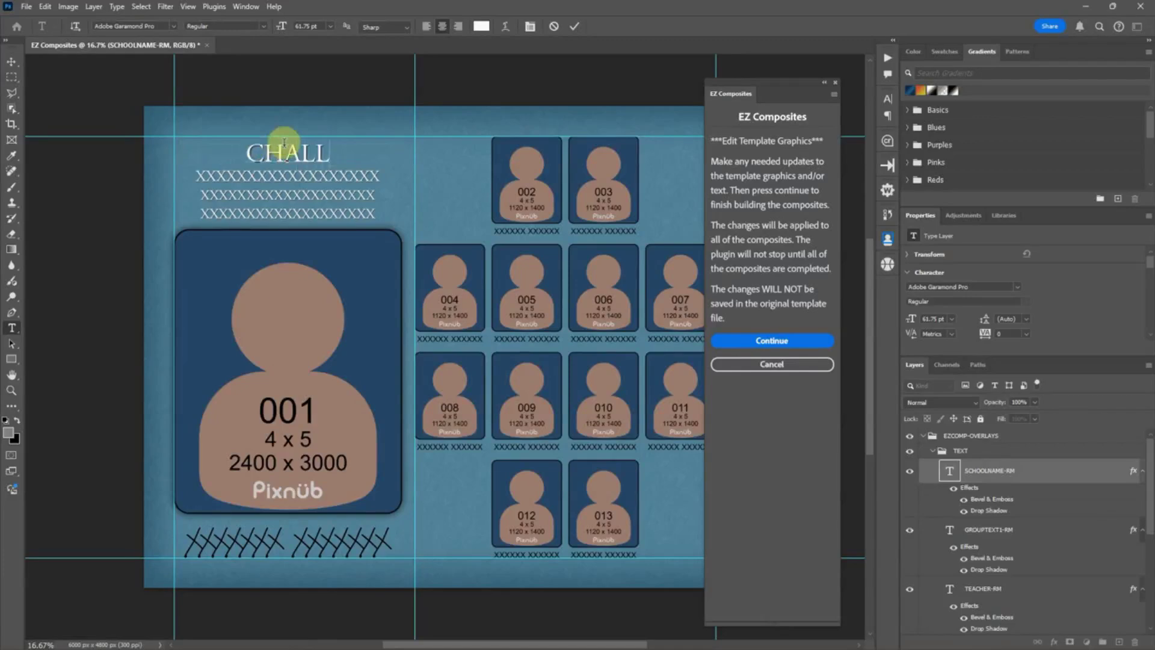
{"action": "type", "text": "ENGER"}
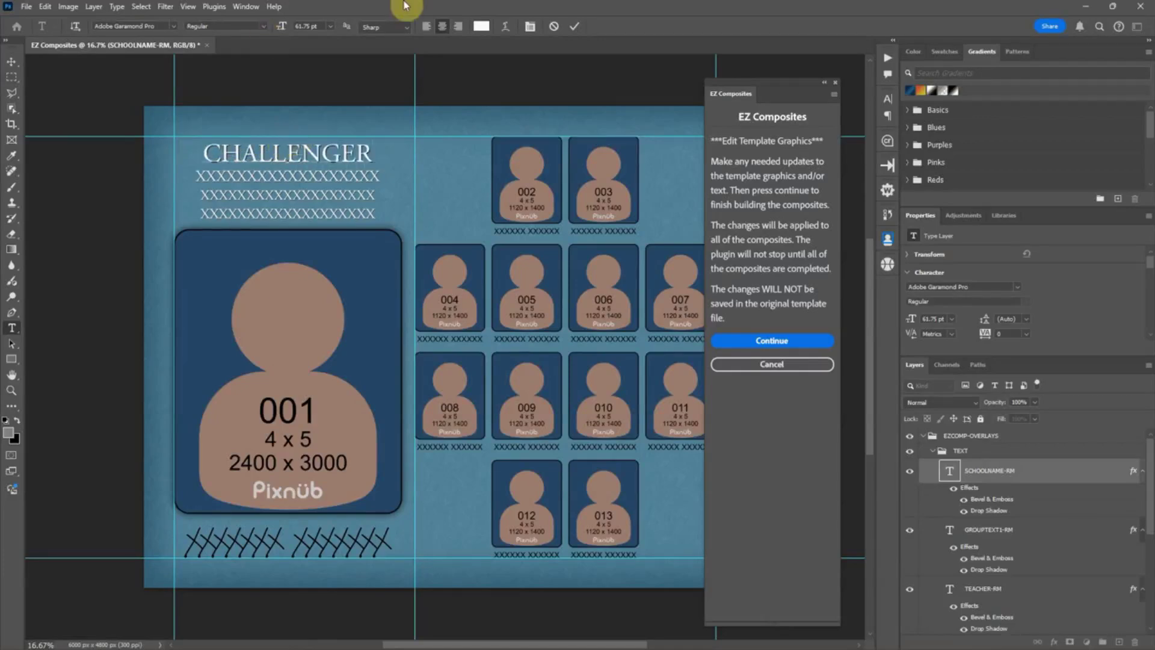
{"action": "left_click", "coordinate": [574, 27]}
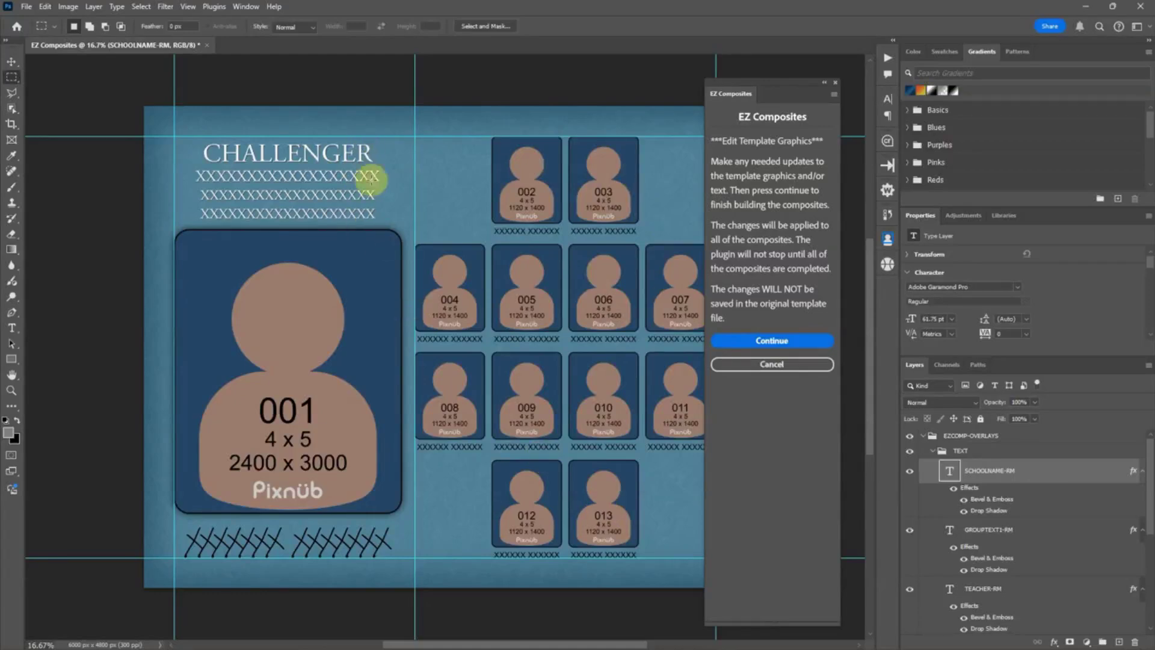
- Cancel the composite build at the template graphics stage and close the EZ Composites document without saving
{"action": "left_click", "coordinate": [796, 365]}
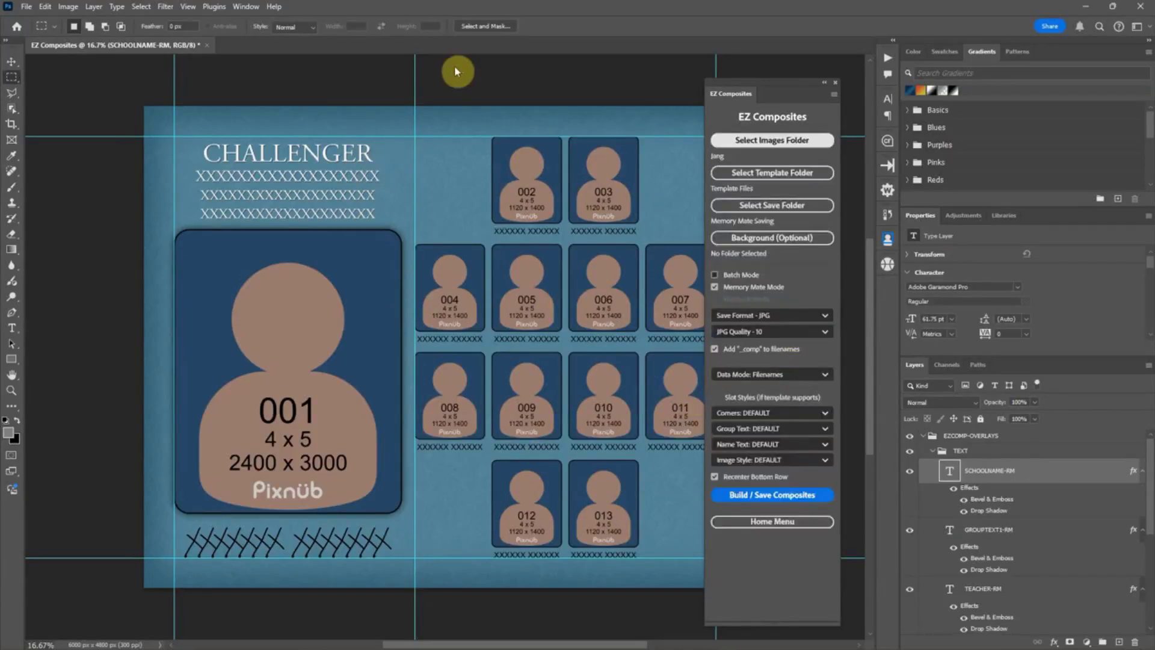
{"action": "left_click", "coordinate": [205, 46]}
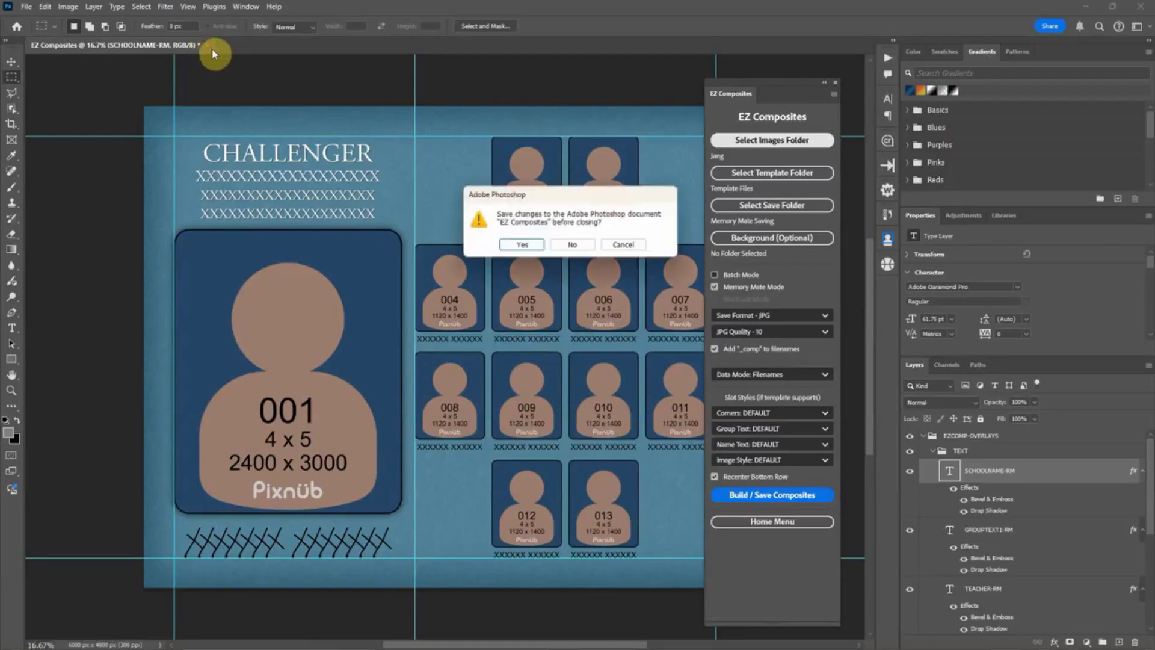
{"action": "left_click", "coordinate": [629, 246]}
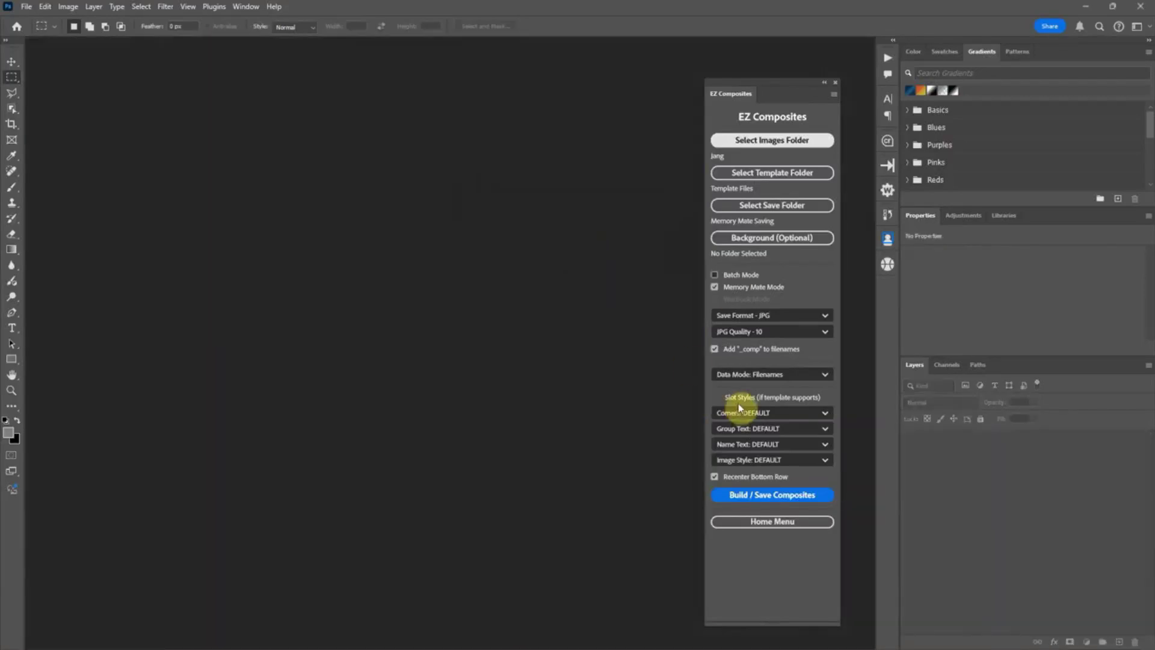
- Set the data mode to CSV/TSV/TXT File and load ezcomp-training-session-2.csv from CSV Data Files in ez-comp-training-files-session_2 on the Desktop
{"action": "left_click", "coordinate": [782, 374]}
{"action": "left_click", "coordinate": [779, 391]}
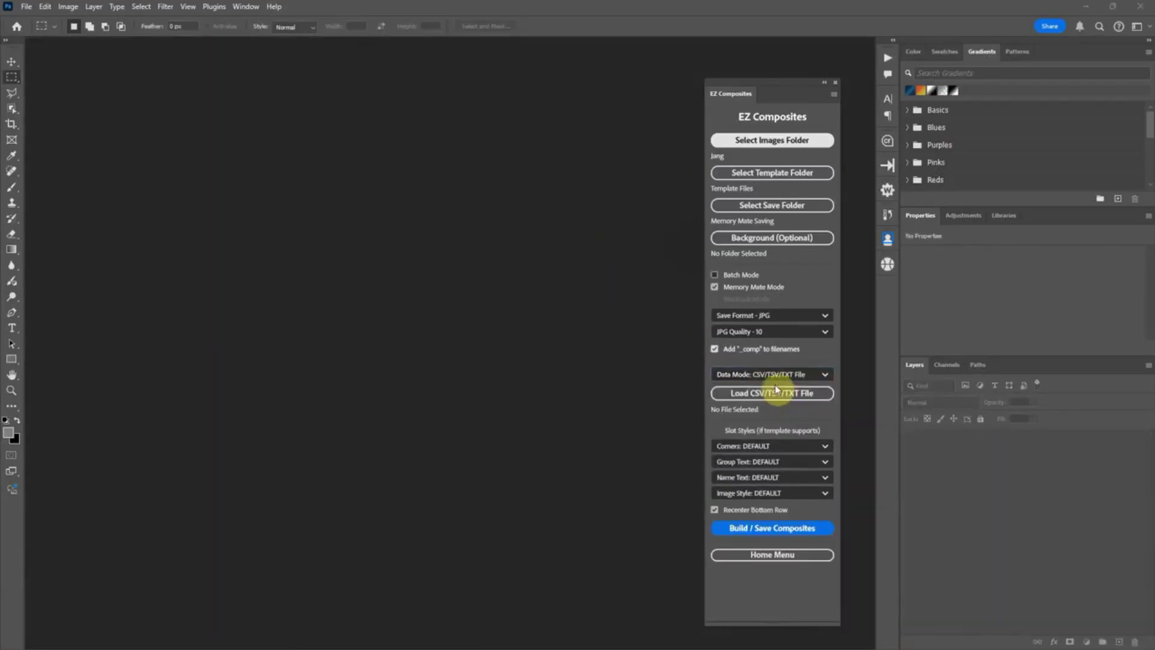
{"action": "left_click", "coordinate": [734, 392]}
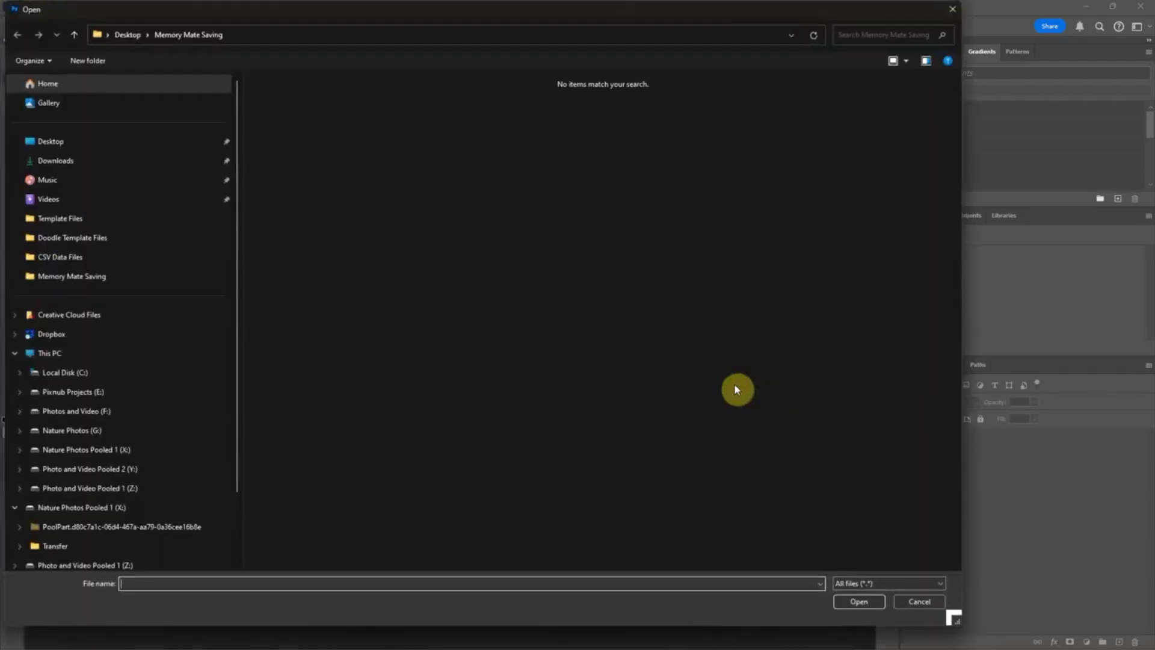
{"action": "left_click", "coordinate": [63, 143]}
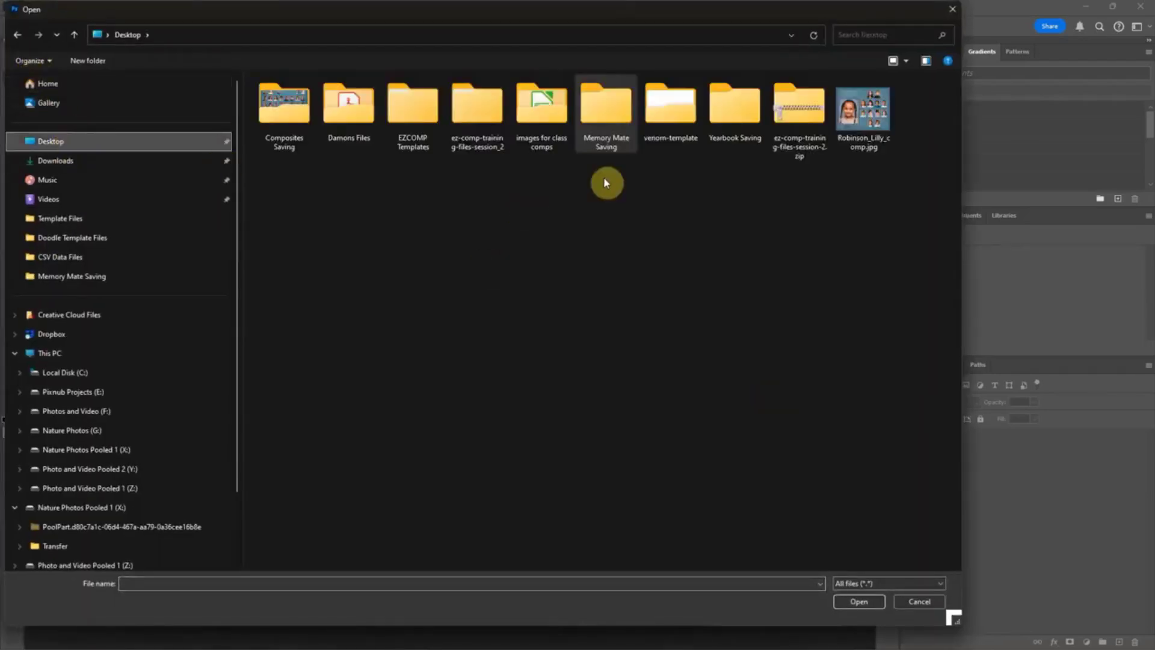
{"action": "double_click", "coordinate": [471, 108]}
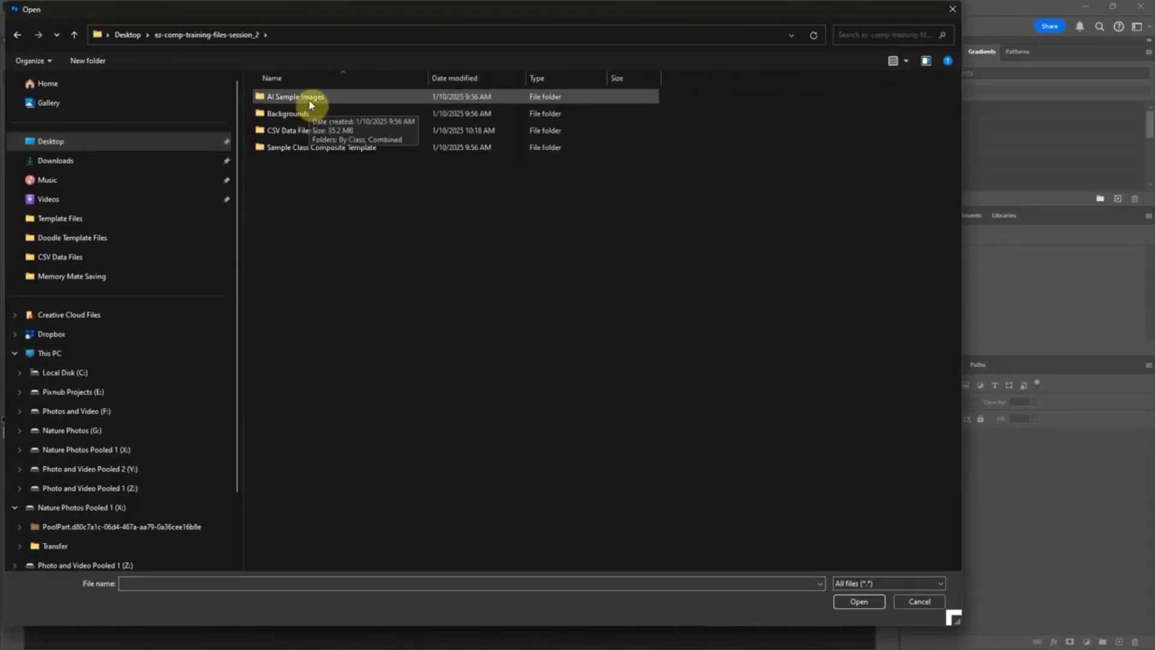
{"action": "double_click", "coordinate": [291, 130]}
{"action": "double_click", "coordinate": [291, 114]}
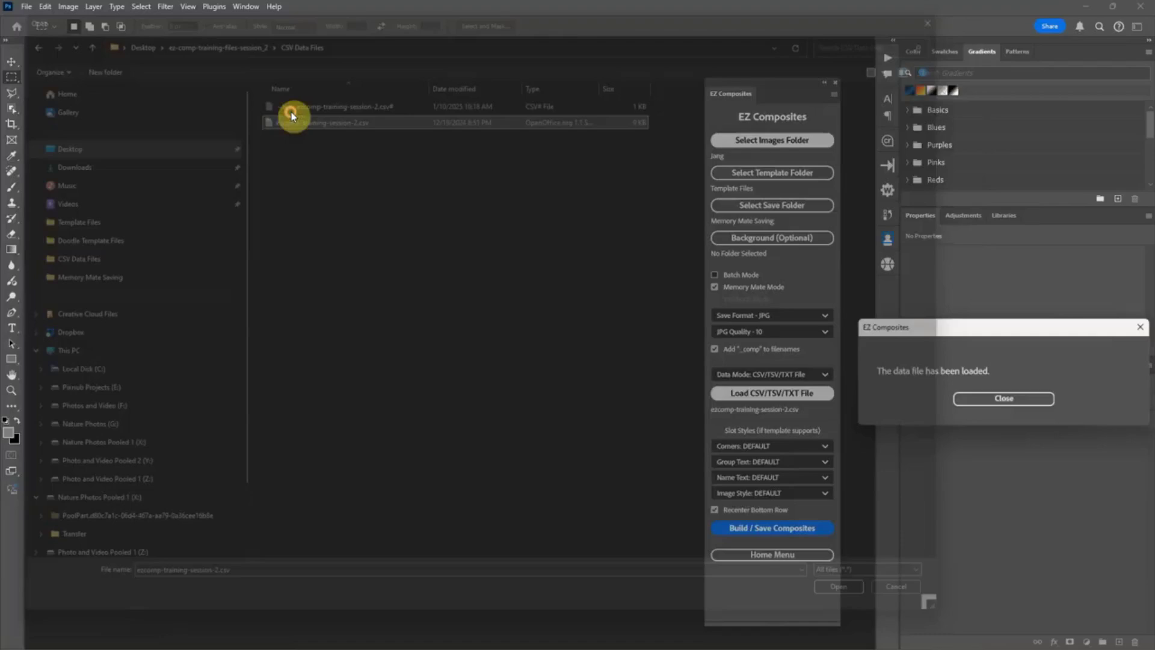
{"action": "left_click", "coordinate": [1002, 399]}
- Switch to ezcomp-training-session-2.csv in LibreOffice Calc and examine the FORCEORDER entries of the teacher rows
{"action": "key", "text": "alt+Tab"}
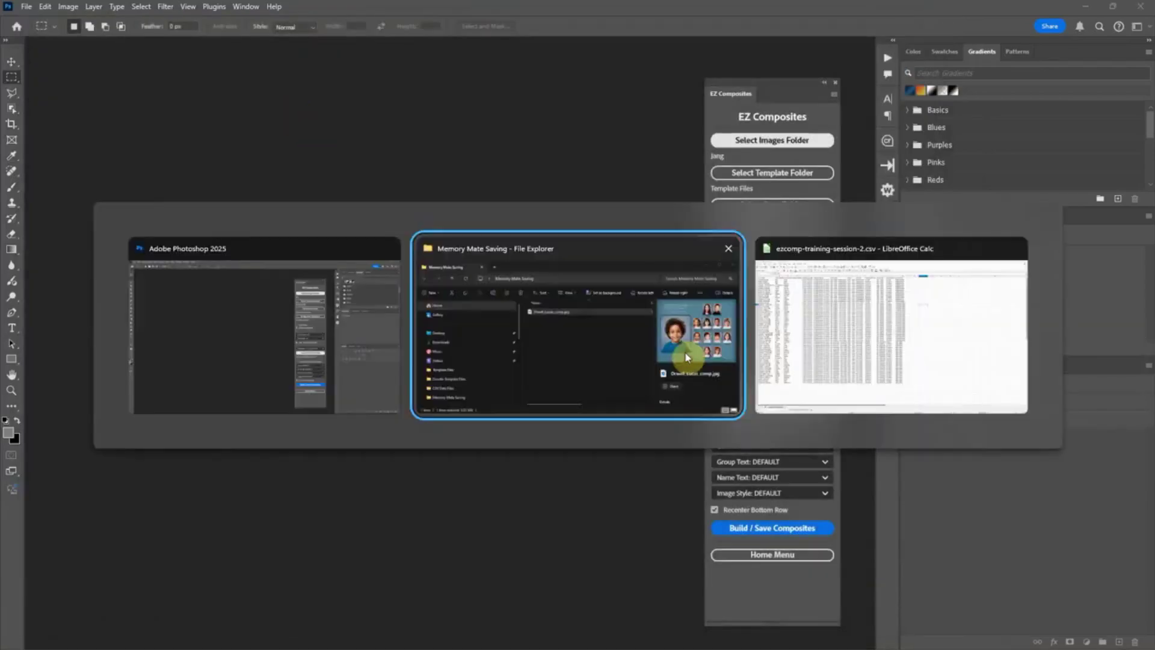
{"action": "key", "text": "alt+Tab"}
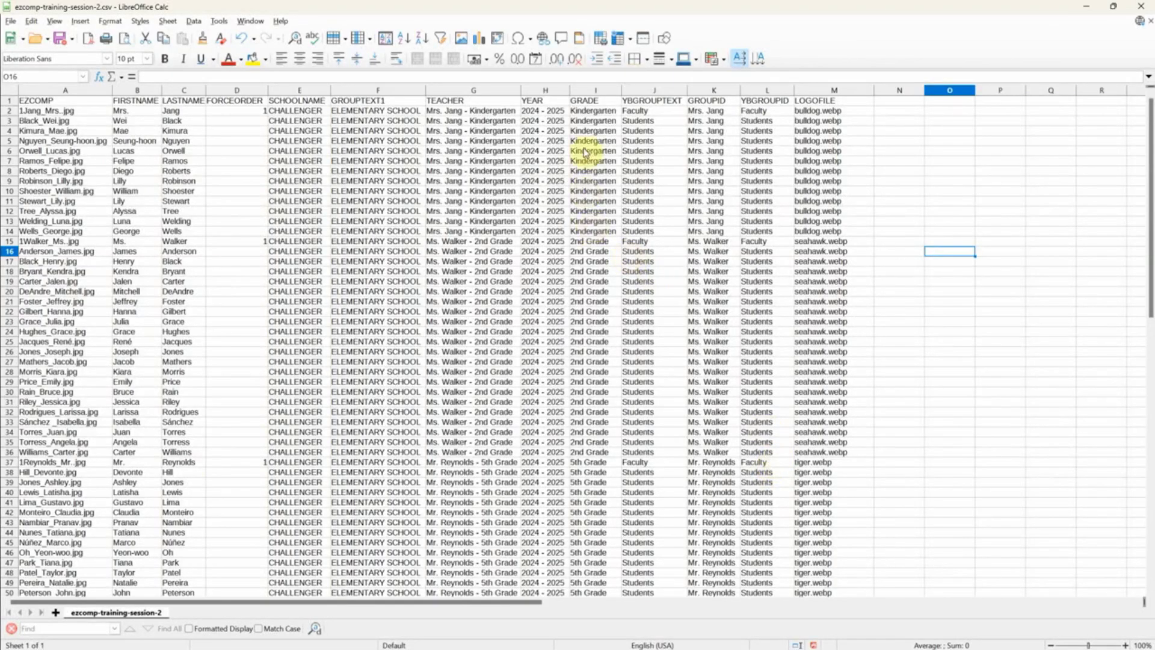
{"action": "left_click", "coordinate": [243, 114]}
{"action": "left_click", "coordinate": [232, 243]}
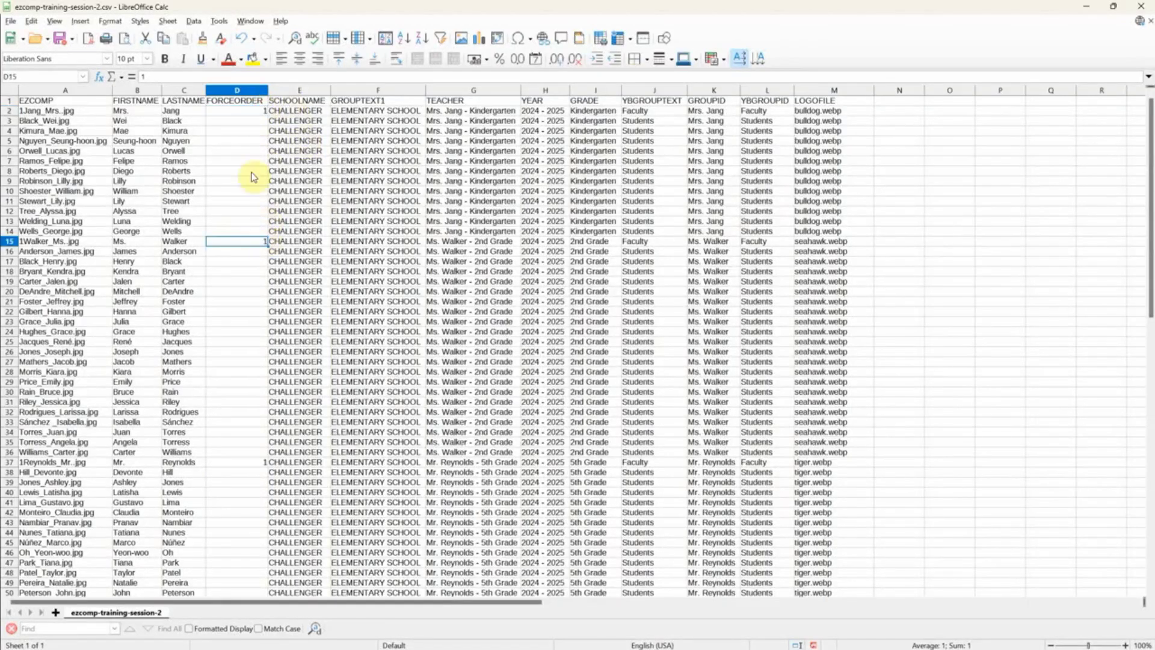
{"action": "left_click", "coordinate": [263, 111]}
{"action": "type", "text": "1"}
{"action": "left_click", "coordinate": [255, 243]}
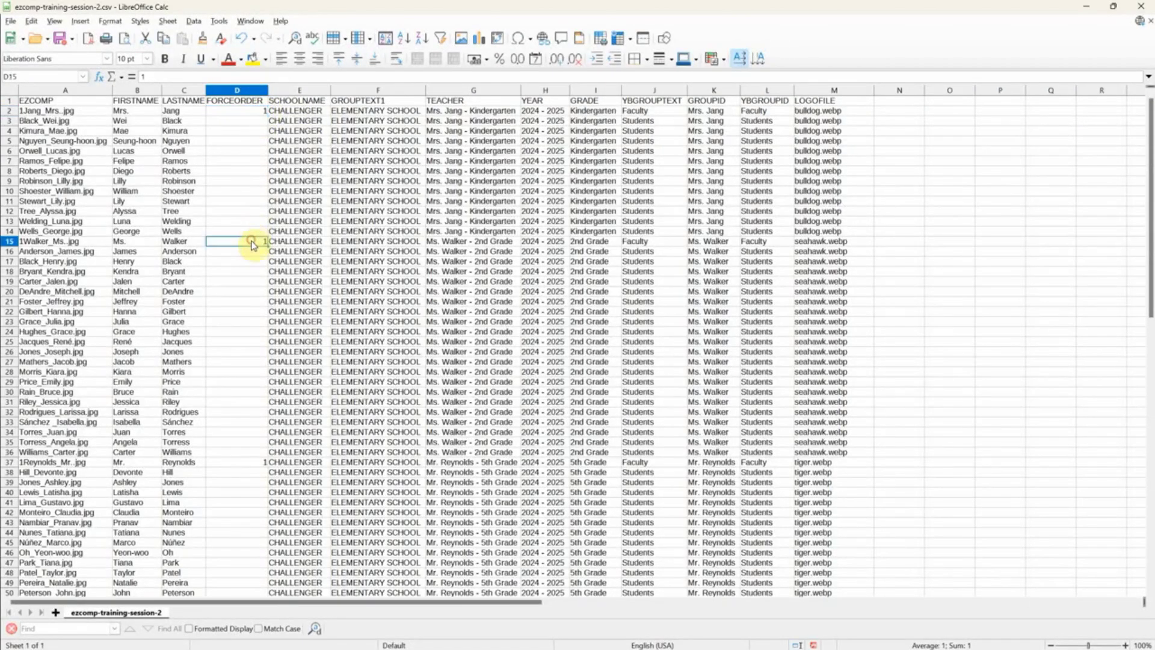
{"action": "left_click", "coordinate": [255, 113]}
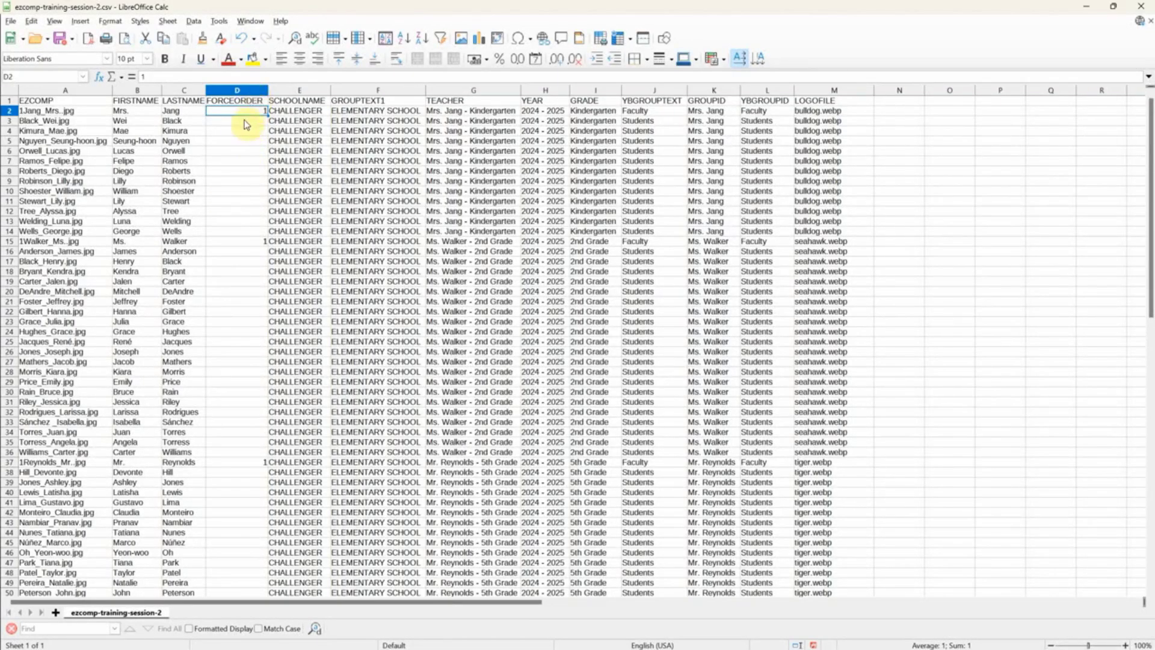
- Return to Photoshop and build the memory mate composites from the loaded data, keeping the template graphics as filled in
{"action": "key", "text": "alt+Tab"}
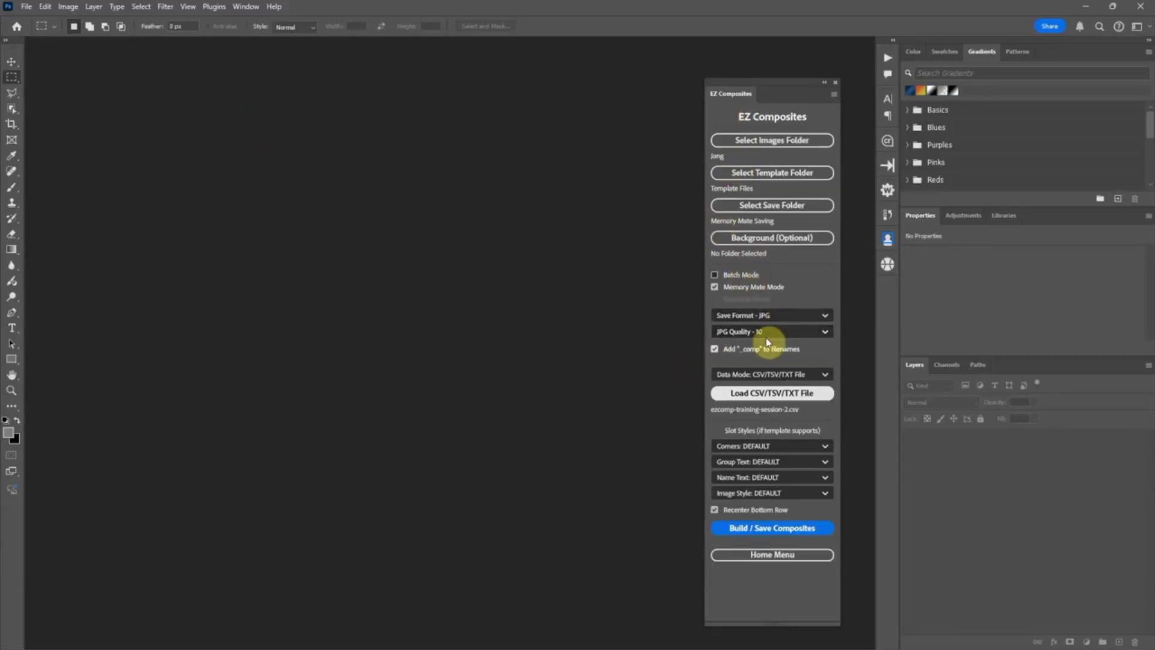
{"action": "left_click", "coordinate": [780, 529]}
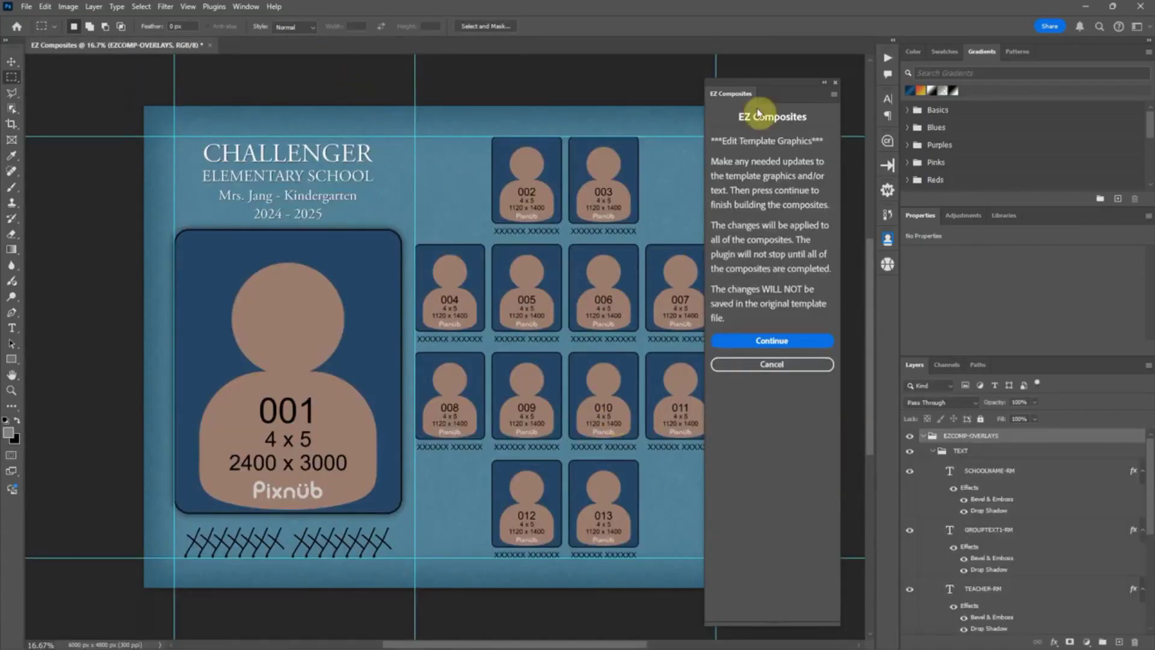
{"action": "left_click_drag", "start_coordinate": [763, 86], "coordinate": [781, 80]}
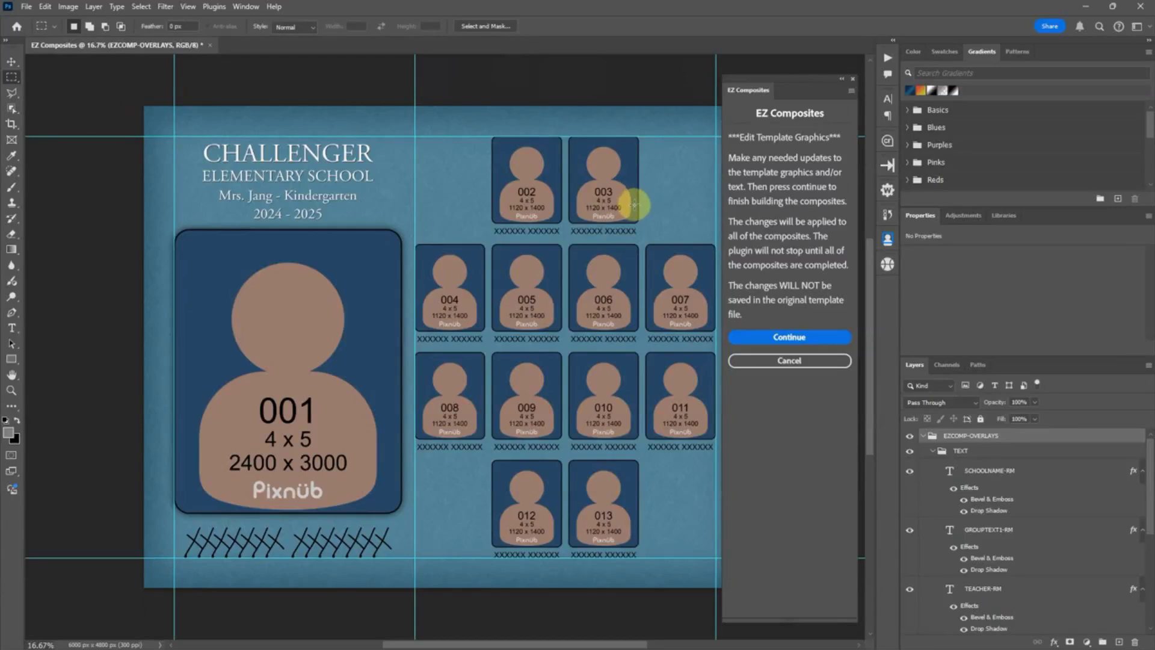
{"action": "left_click", "coordinate": [785, 340]}
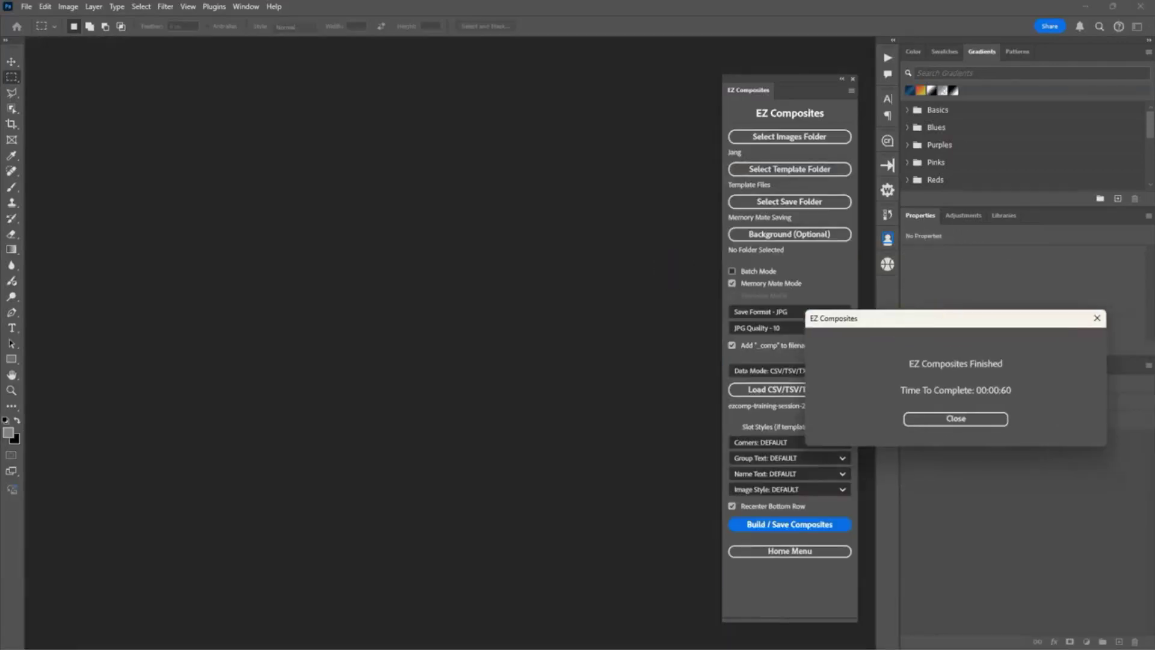
{"action": "left_click", "coordinate": [955, 423]}
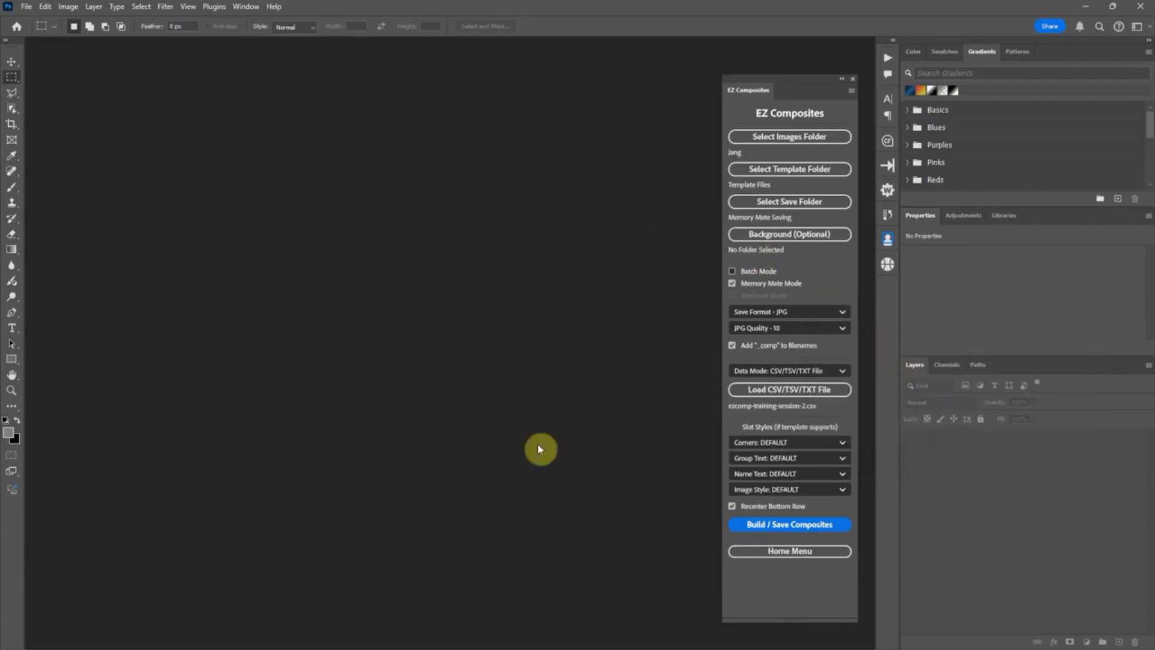
- Open the Memory Mate Saving folder on the Desktop in a maximized File Explorer window and view the teacher's composite
{"action": "left_click", "coordinate": [660, 631]}
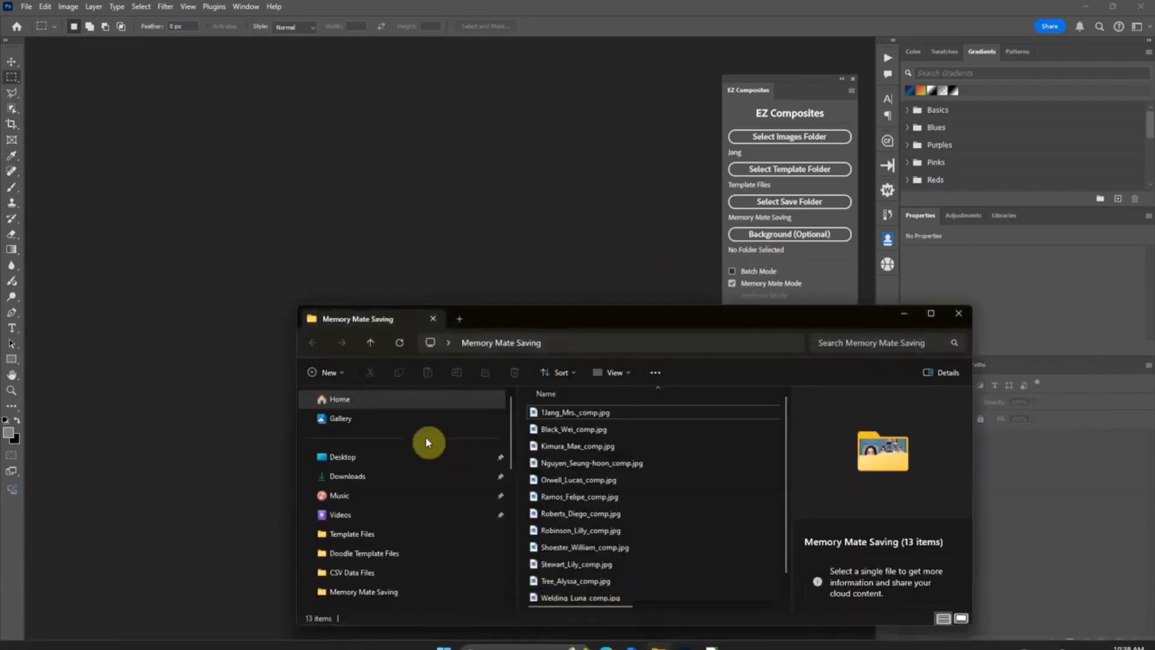
{"action": "left_click", "coordinate": [364, 460]}
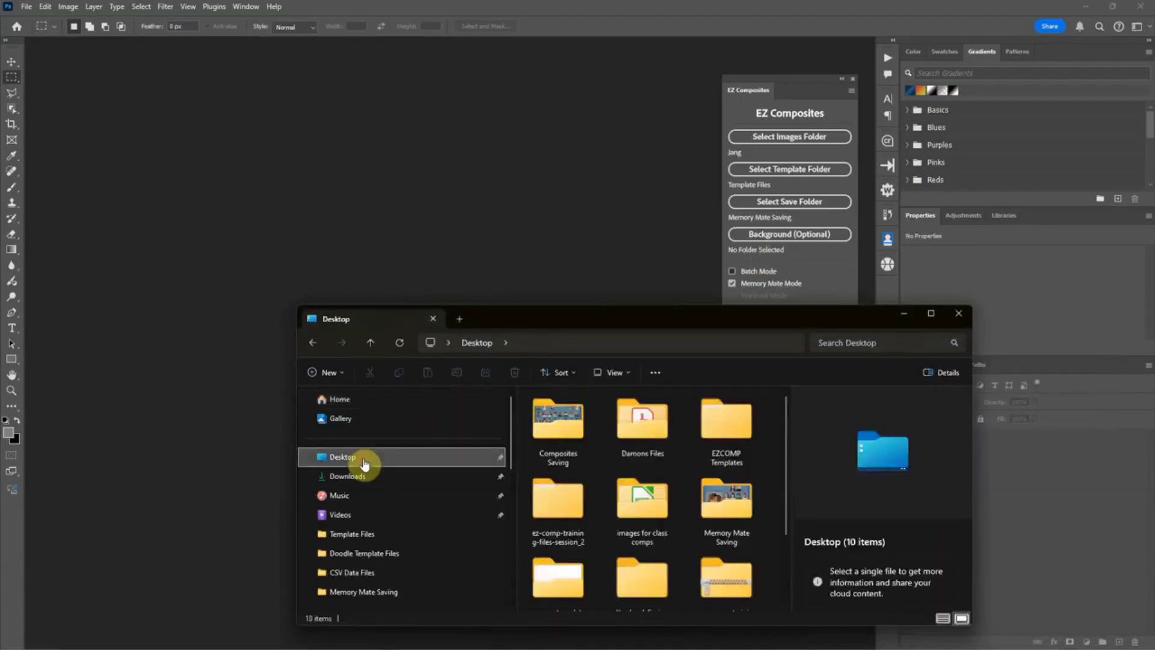
{"action": "left_click_drag", "start_coordinate": [631, 309], "coordinate": [518, 123]}
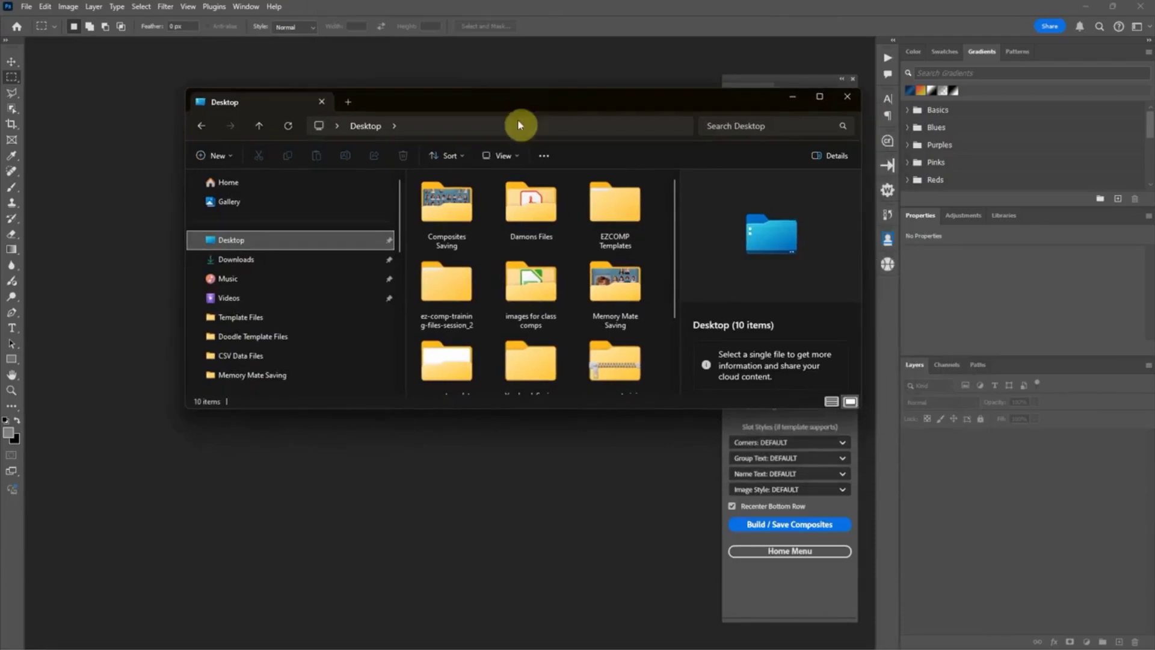
{"action": "scroll", "coordinate": [511, 235], "scroll_direction": "down", "scroll_amount": 2}
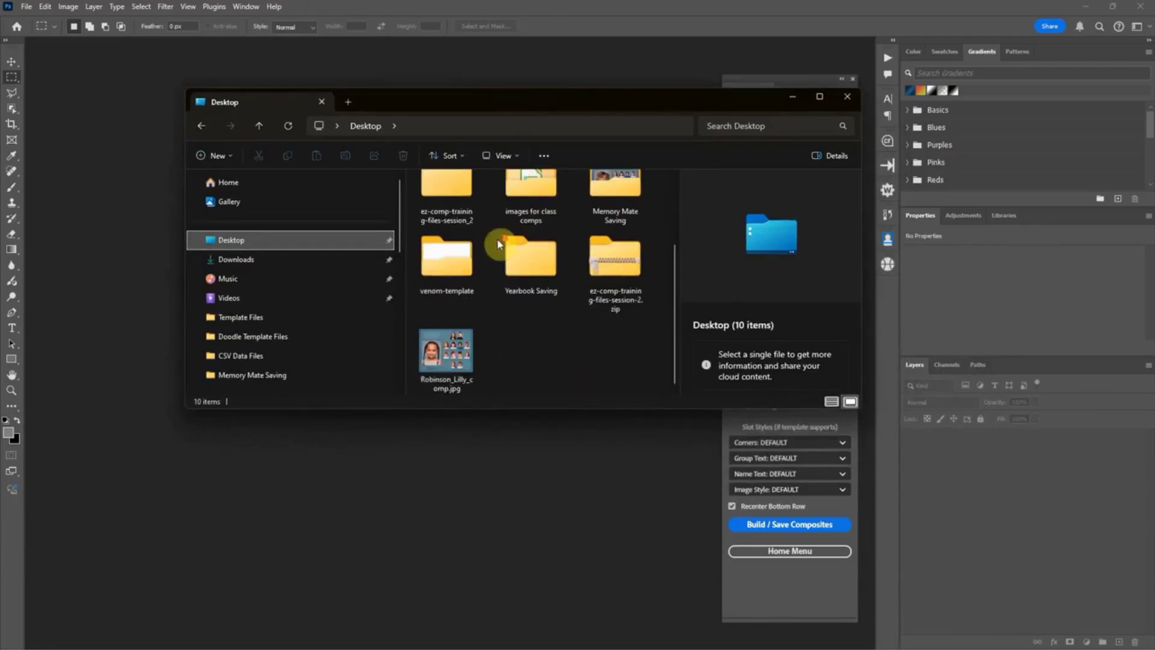
{"action": "scroll", "coordinate": [497, 238], "scroll_direction": "up", "scroll_amount": 1}
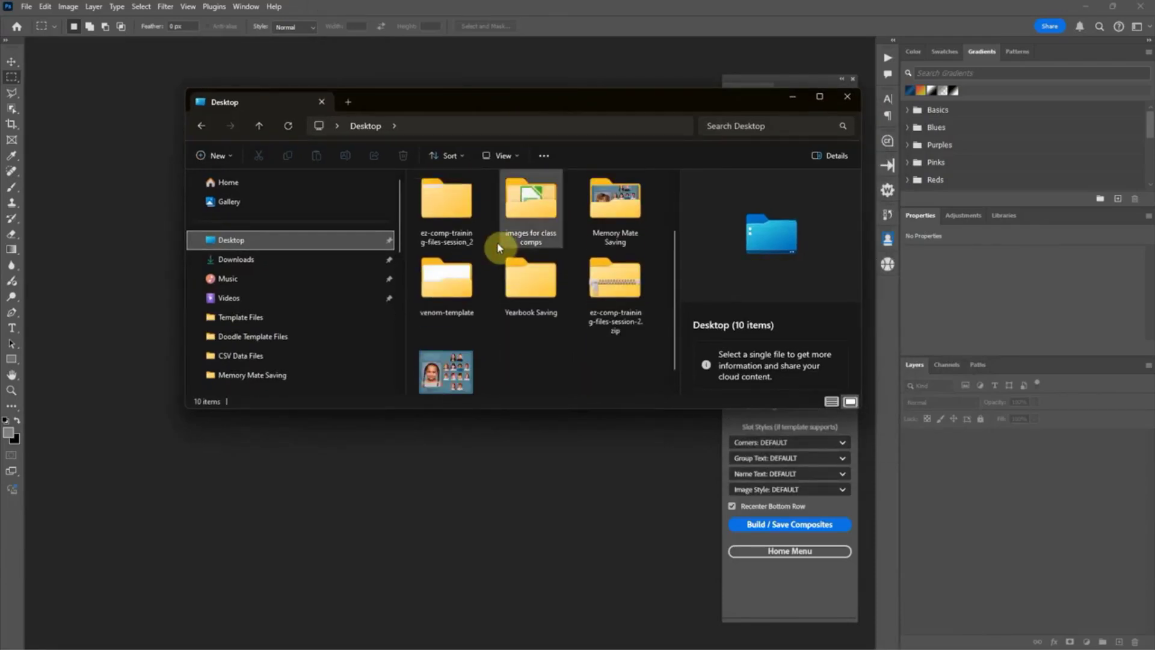
{"action": "double_click", "coordinate": [598, 213]}
{"action": "left_click", "coordinate": [818, 97]}
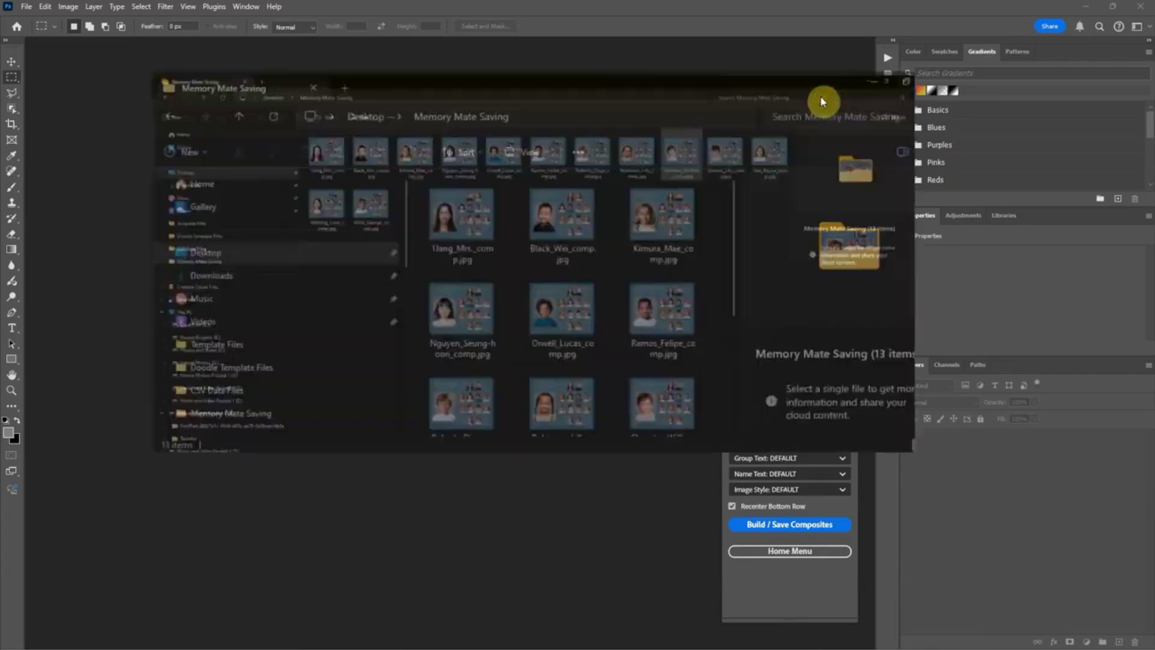
{"action": "left_click", "coordinate": [261, 114]}
{"action": "double_click", "coordinate": [261, 114]}
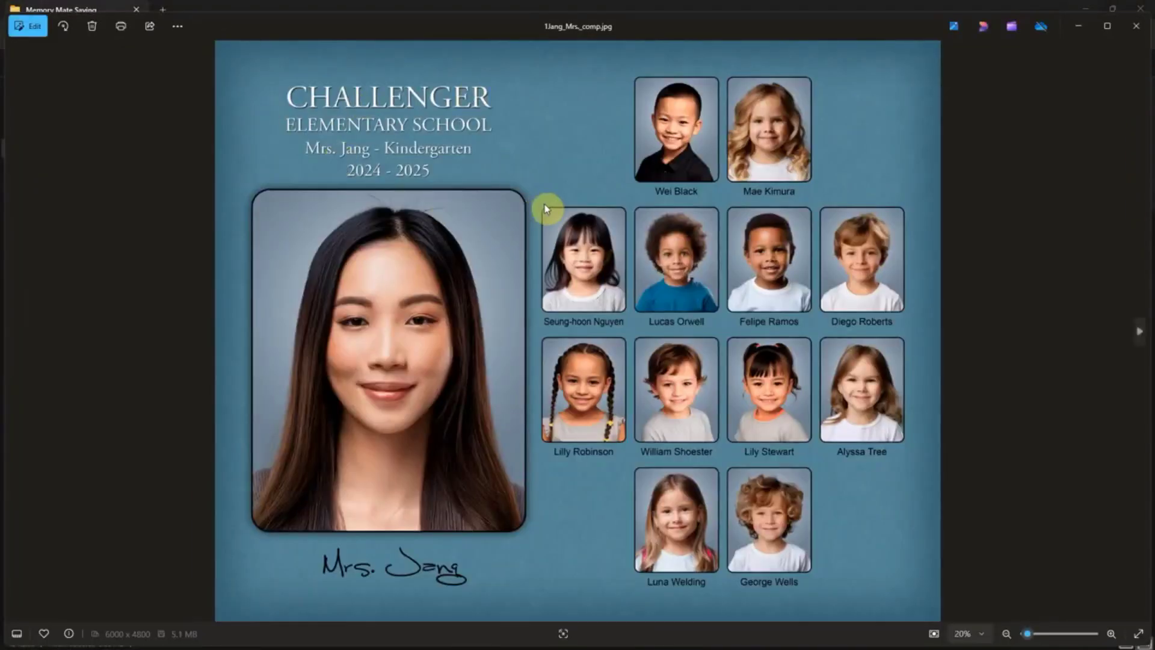
- Browse through the students' composites and compare the large portrait, the signature name and the order of the small portraits
{"action": "key", "text": "Right"}
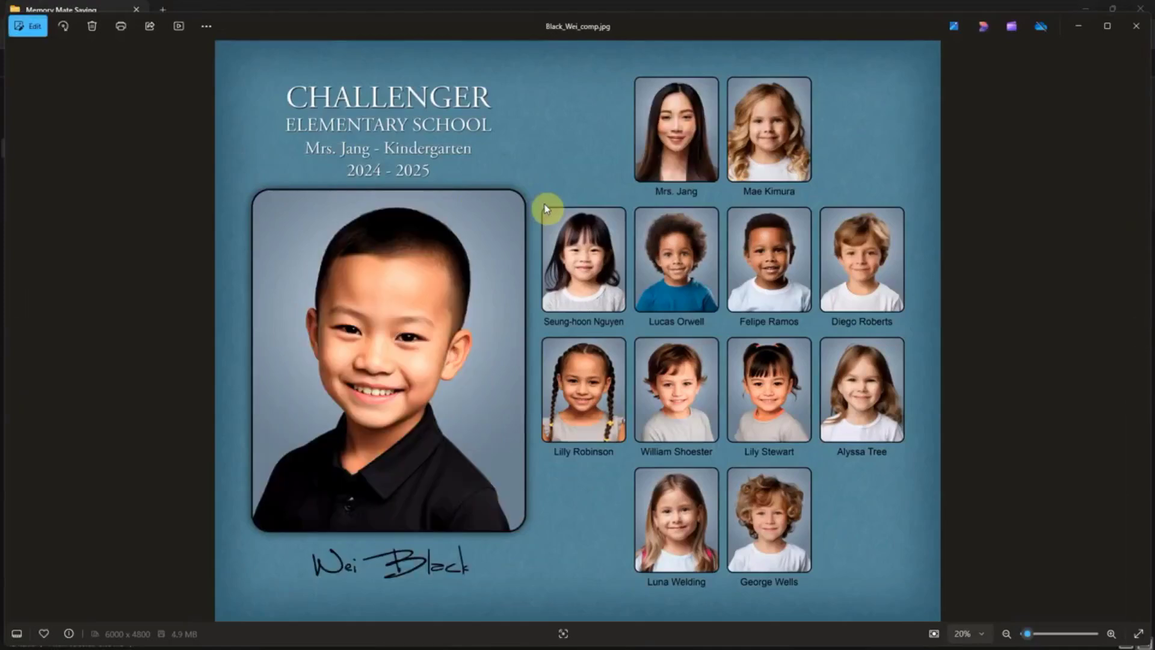
{"action": "key", "text": "Left"}
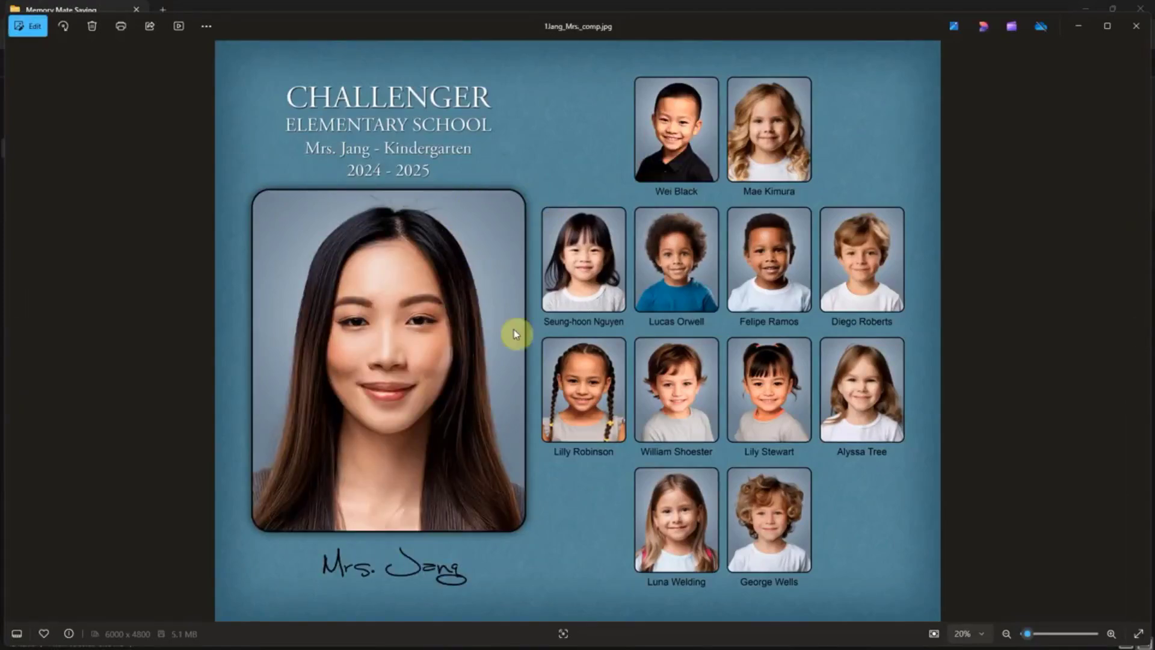
{"action": "key", "text": "Right"}
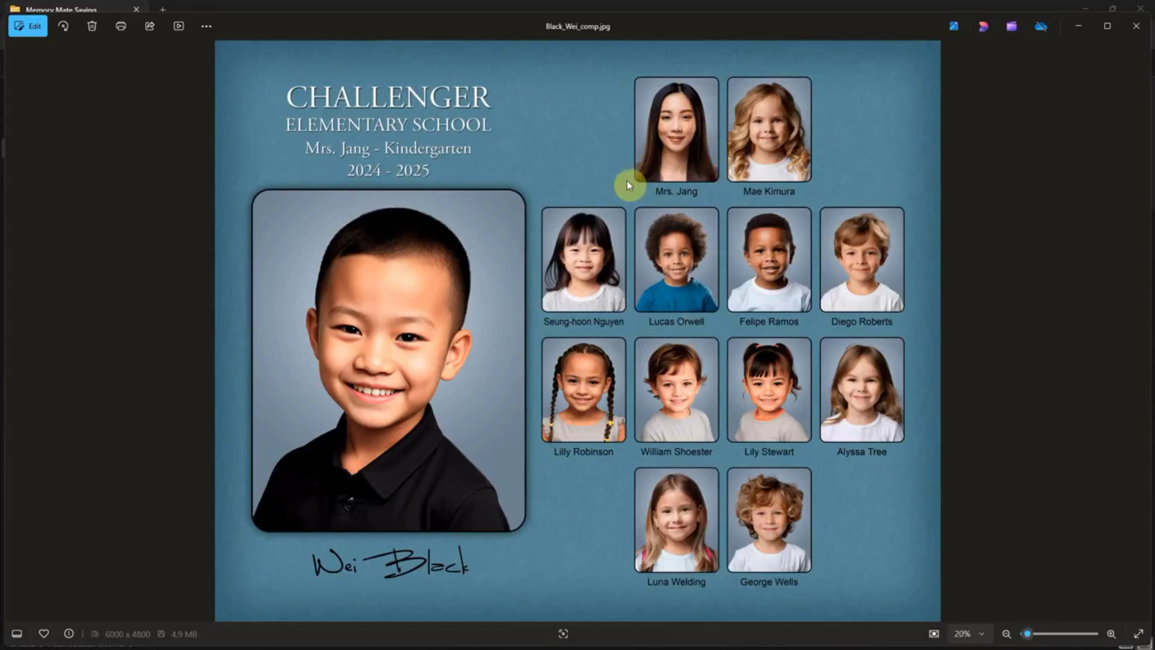
{"action": "key", "text": "Right"}
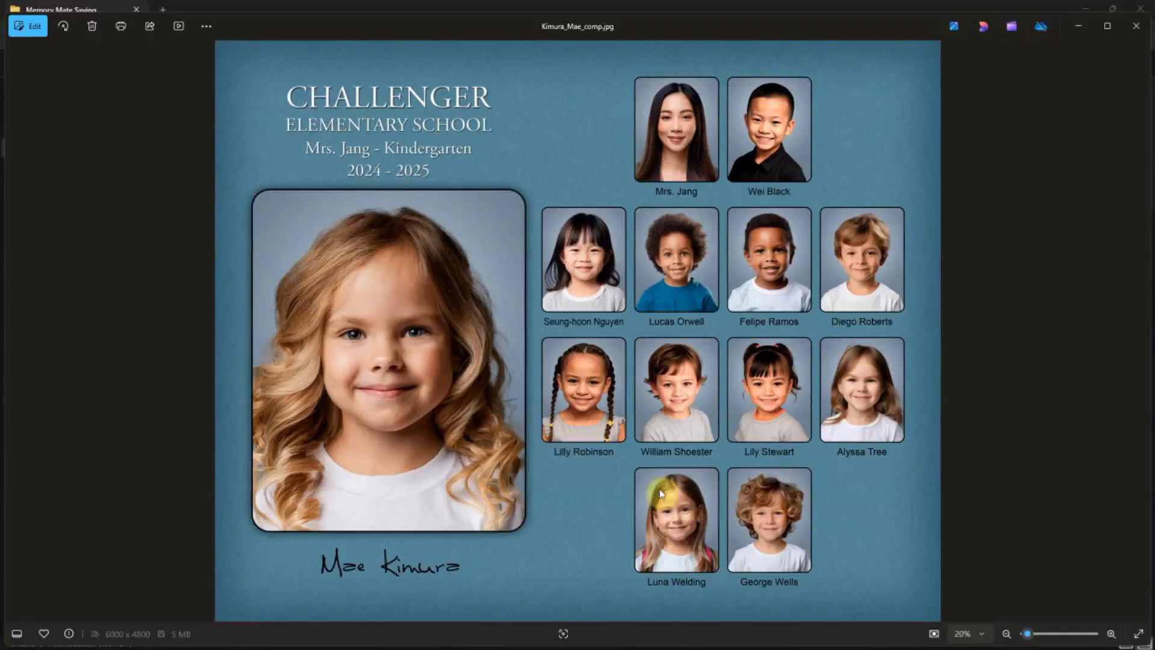
{"action": "key", "text": "Right"}
{"action": "key", "text": "Right"}
{"action": "key", "text": "Right"}
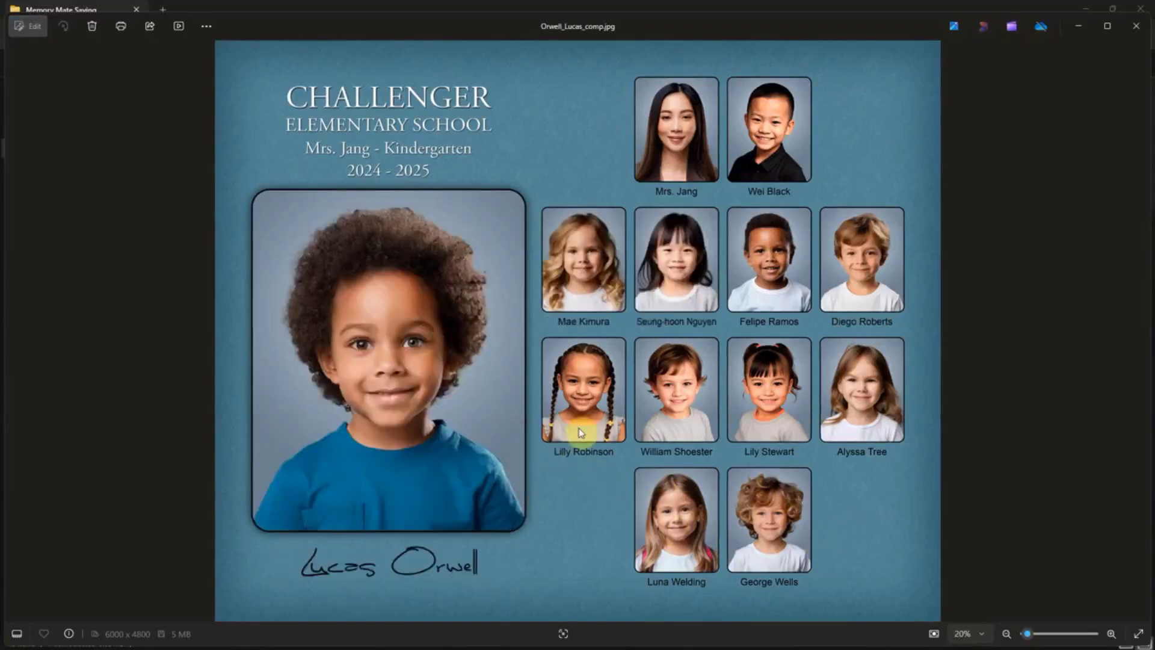
{"action": "key", "text": "Right"}
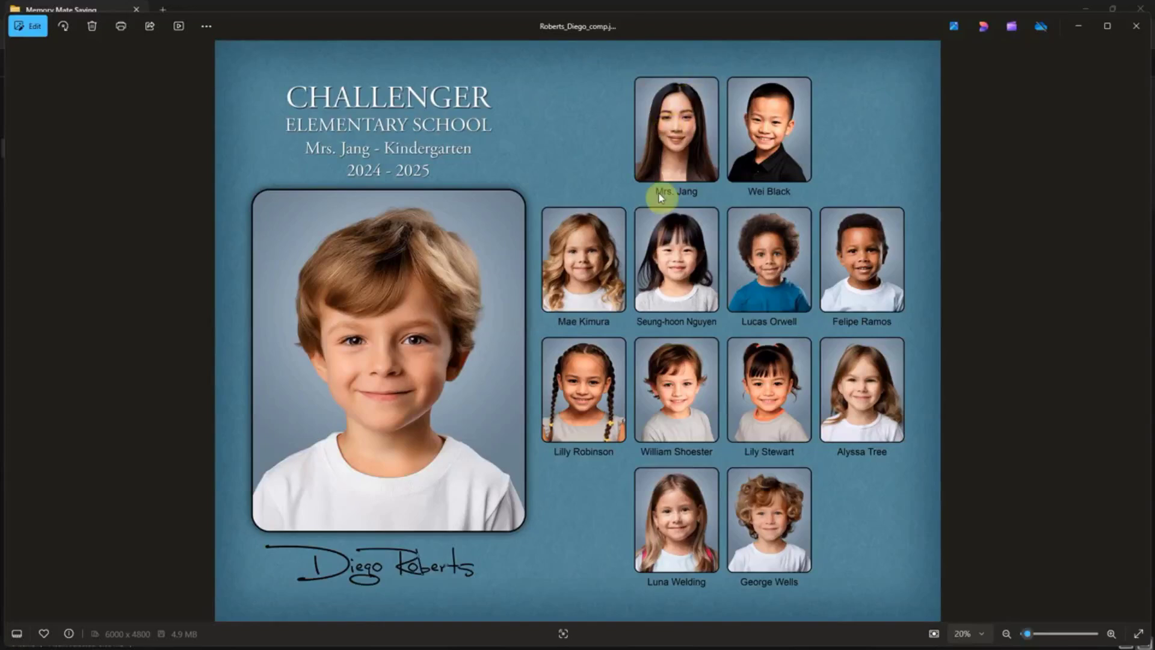
- Check the class's source images under AI Sample Images > By Class in ez-comp-training-files-session_2, and return to the open composite
{"action": "left_click", "coordinate": [646, 636]}
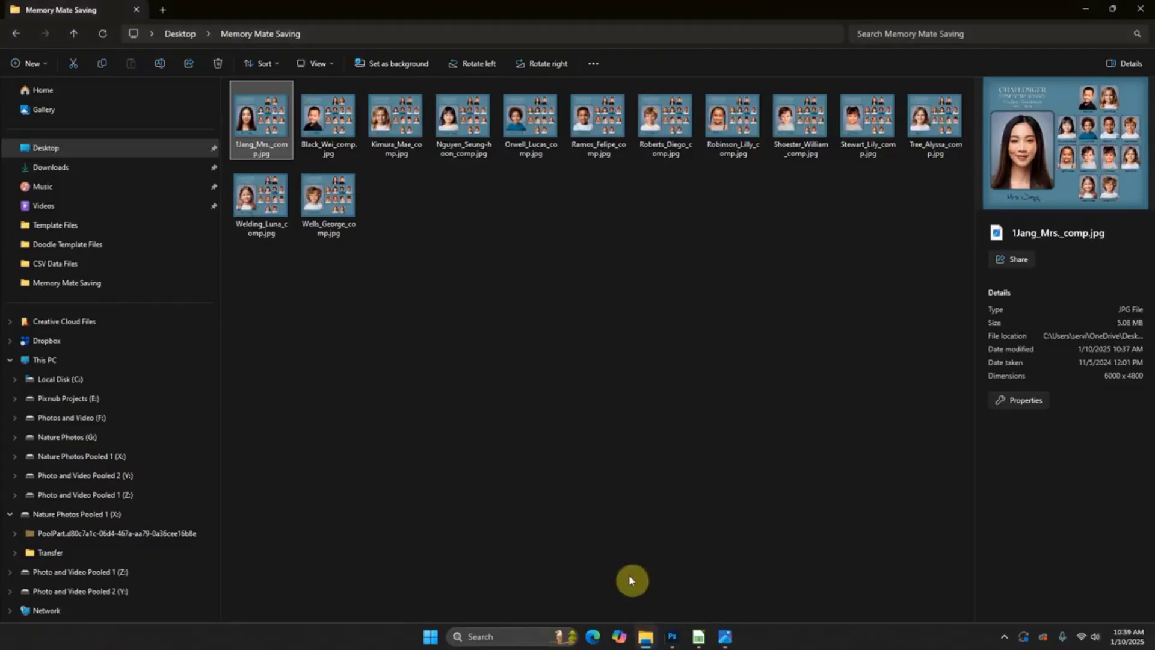
{"action": "left_click", "coordinate": [61, 152]}
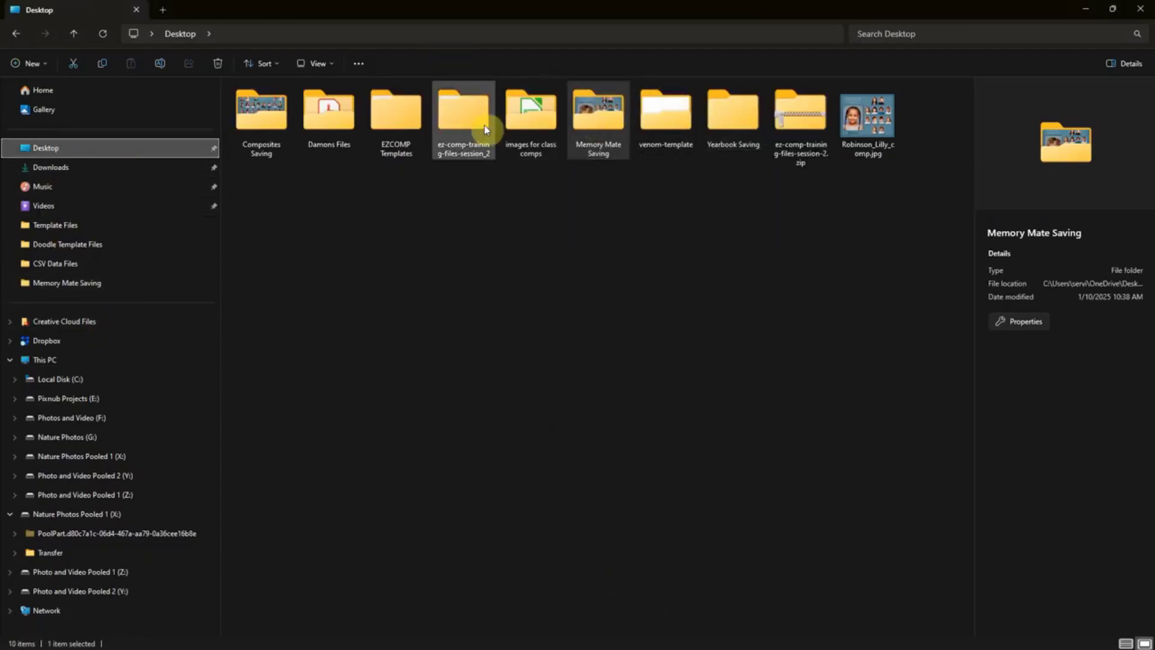
{"action": "double_click", "coordinate": [478, 123]}
{"action": "double_click", "coordinate": [306, 103]}
{"action": "double_click", "coordinate": [305, 103]}
{"action": "double_click", "coordinate": [297, 102]}
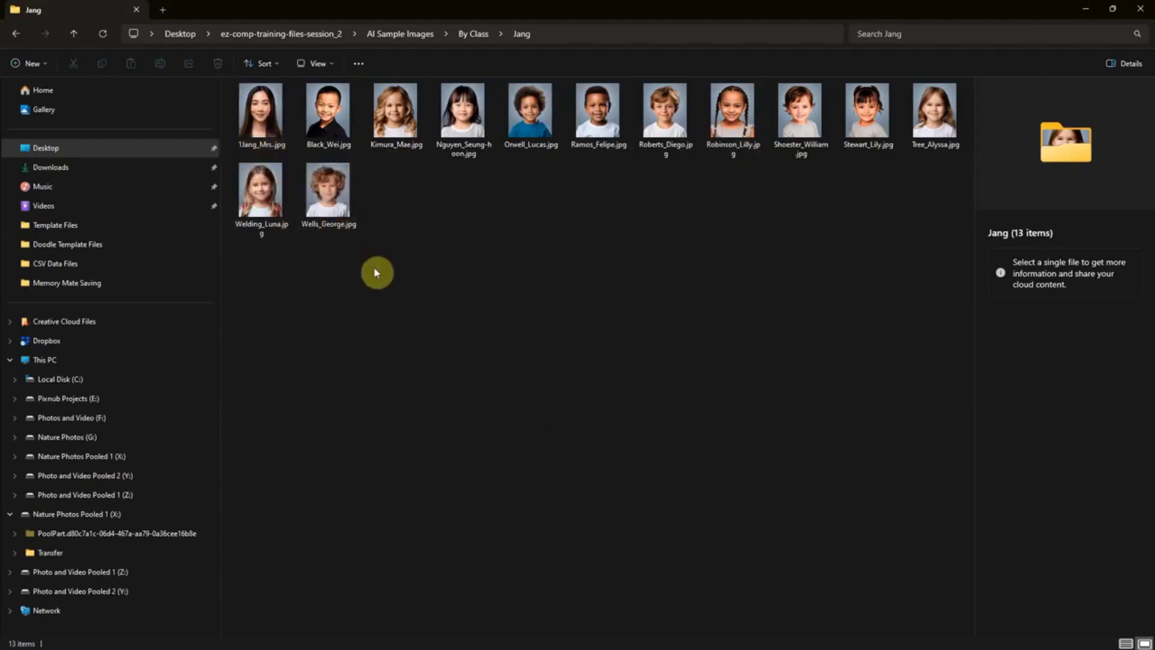
{"action": "key", "text": "alt+Tab"}
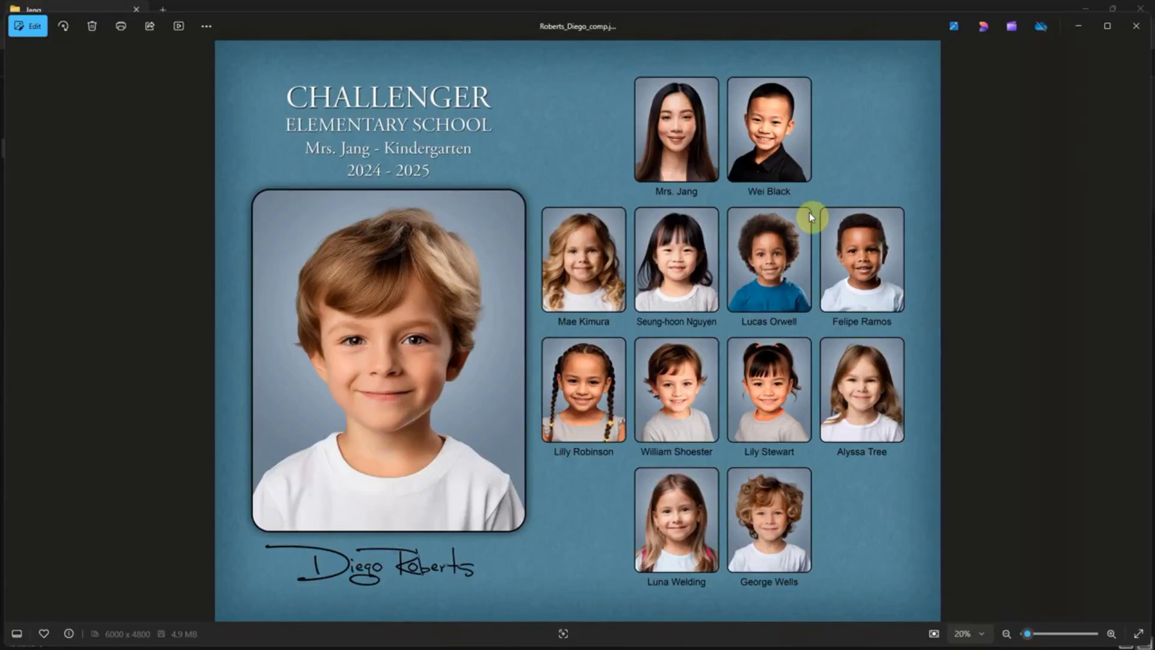
- Close the viewed composite, return to Photoshop and turn on Batch Mode together with Memory Mate Mode
{"action": "left_click", "coordinate": [1138, 34]}
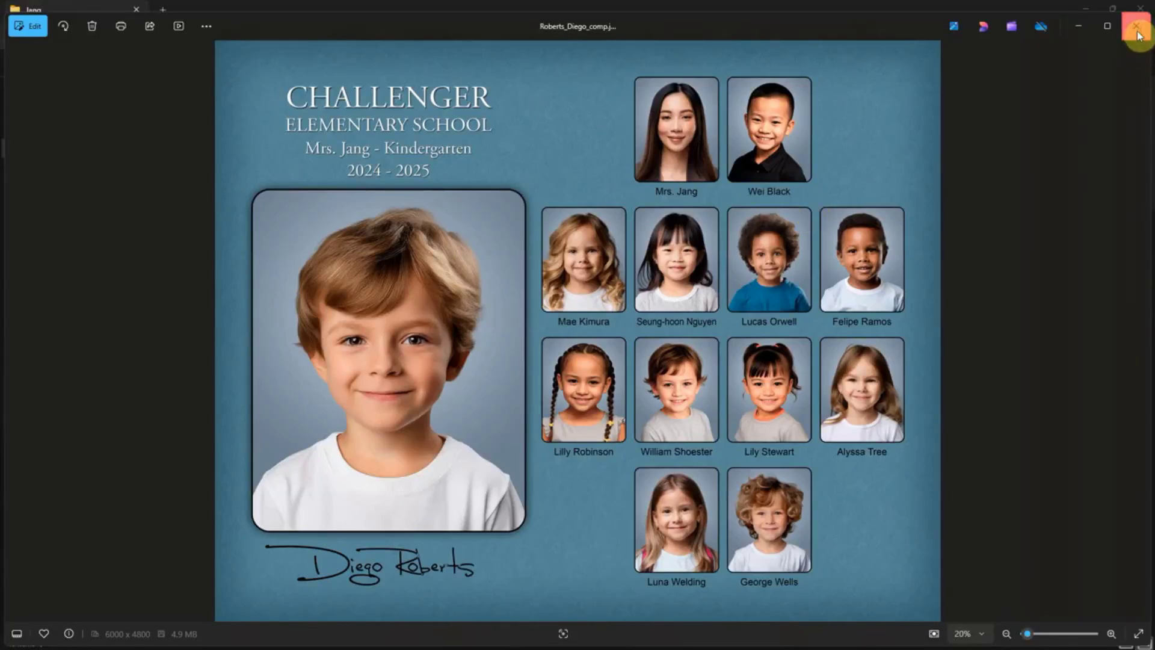
{"action": "key", "text": "alt+Tab"}
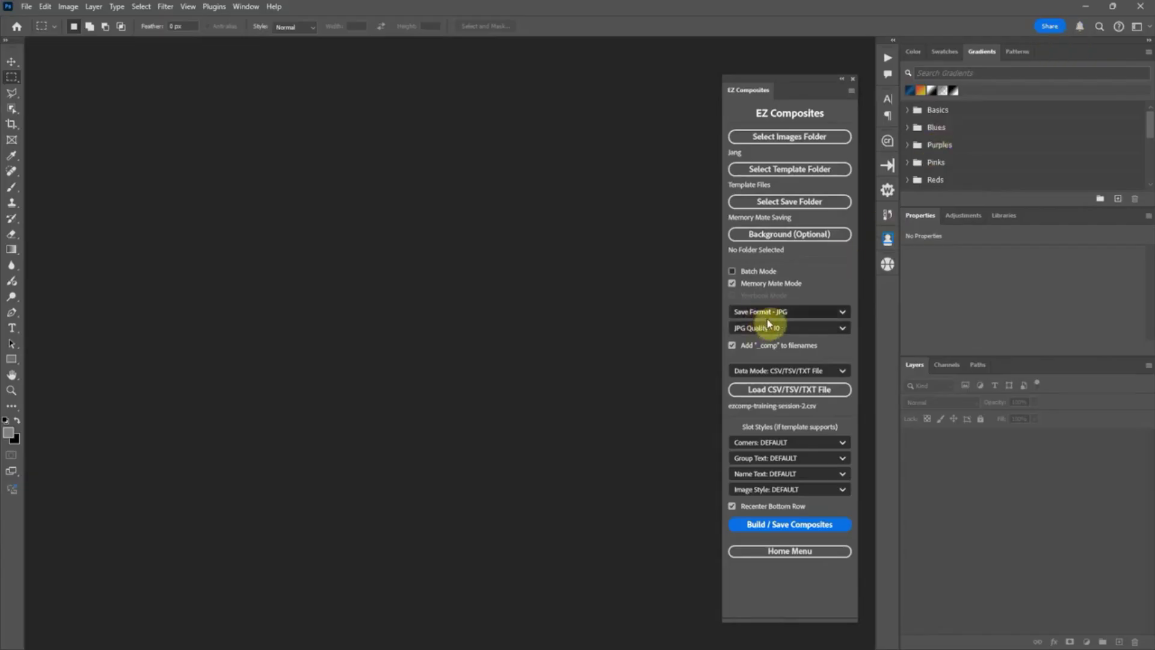
{"action": "left_click", "coordinate": [732, 280]}
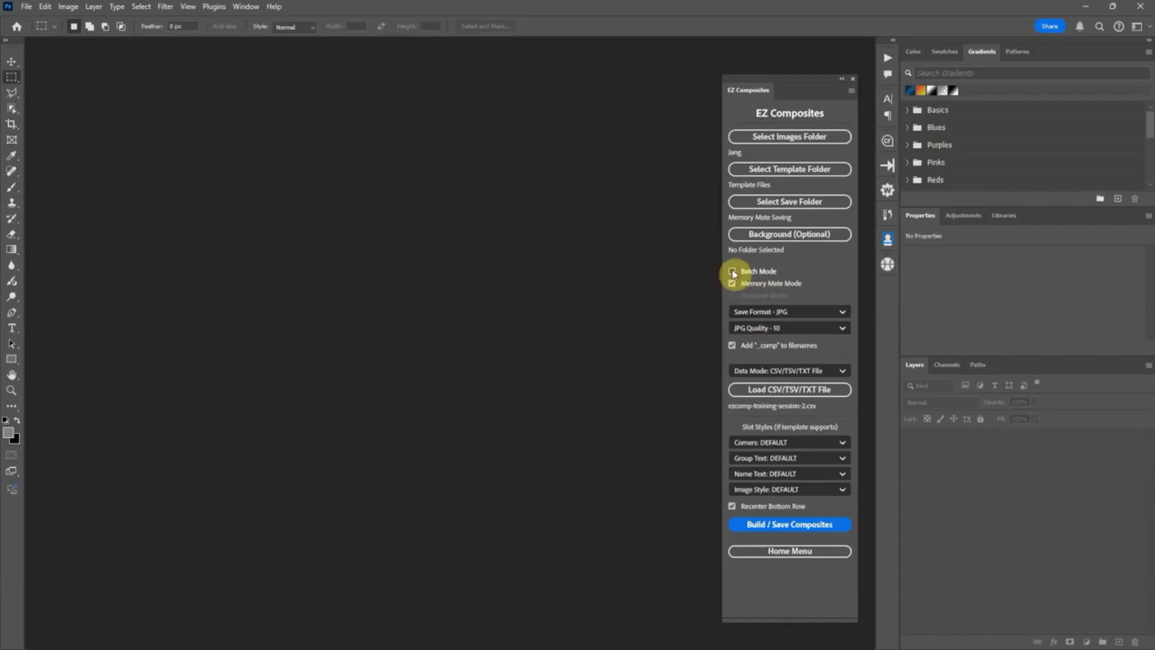
{"action": "left_click", "coordinate": [733, 272]}
- Choose AI Sample Images > Combined in ez-comp-training-files-session_2 as the images folder, and build and save the composites
{"action": "left_click", "coordinate": [800, 139]}
{"action": "left_click", "coordinate": [210, 35]}
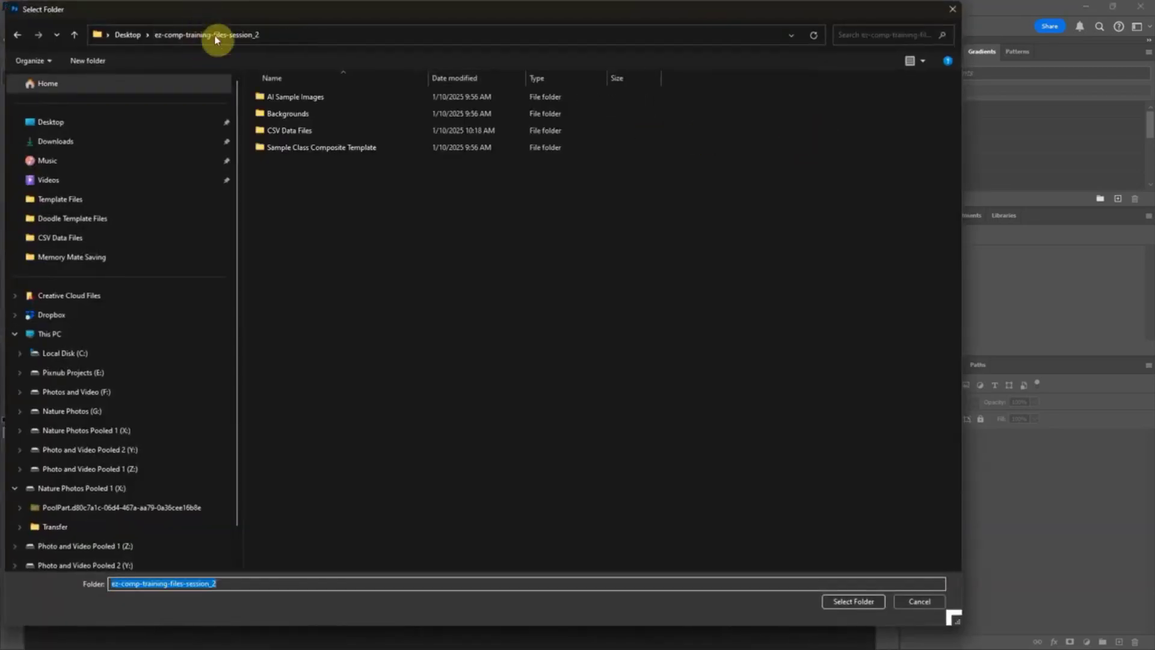
{"action": "double_click", "coordinate": [309, 97]}
{"action": "double_click", "coordinate": [310, 115]}
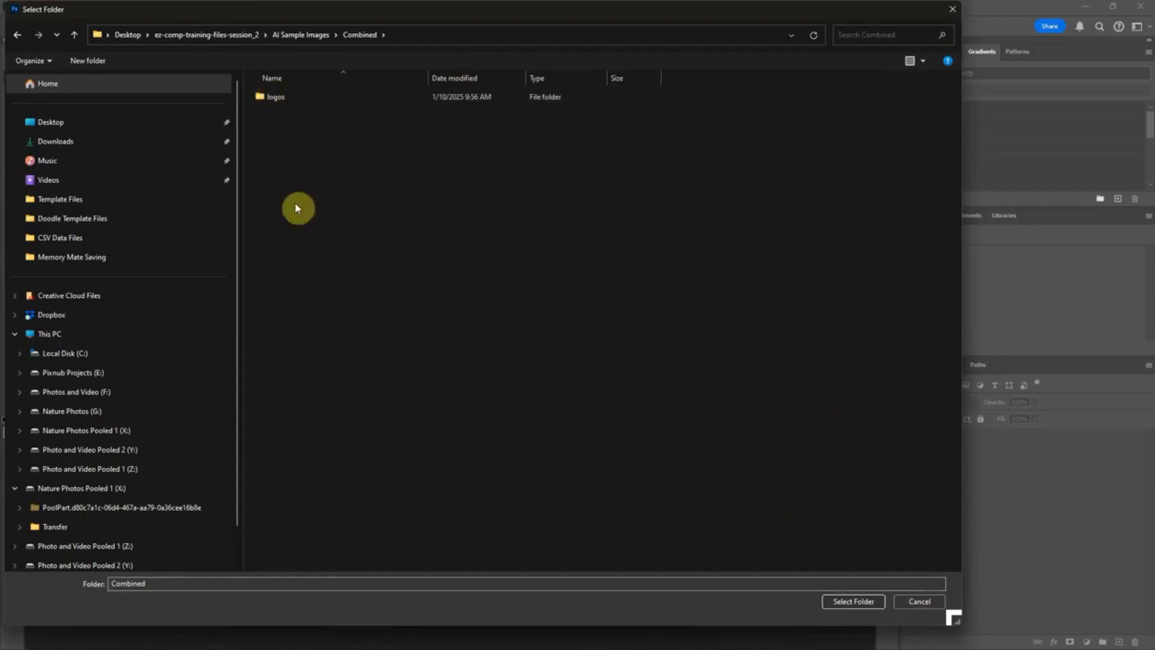
{"action": "left_click_drag", "start_coordinate": [956, 623], "coordinate": [748, 582]}
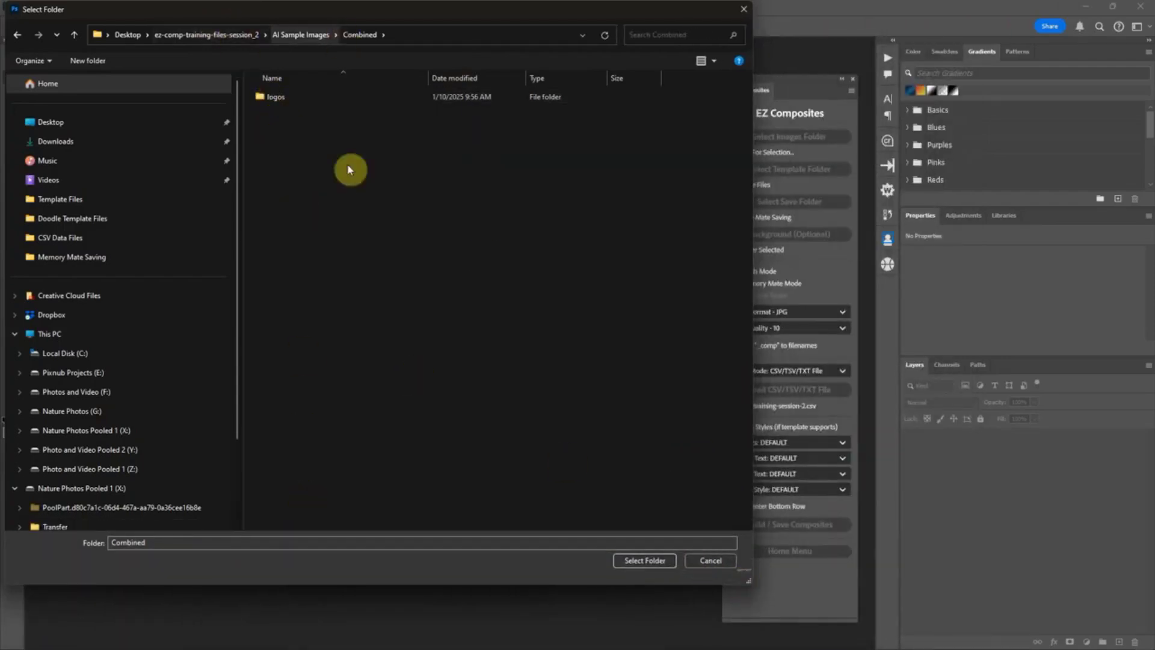
{"action": "left_click", "coordinate": [662, 561]}
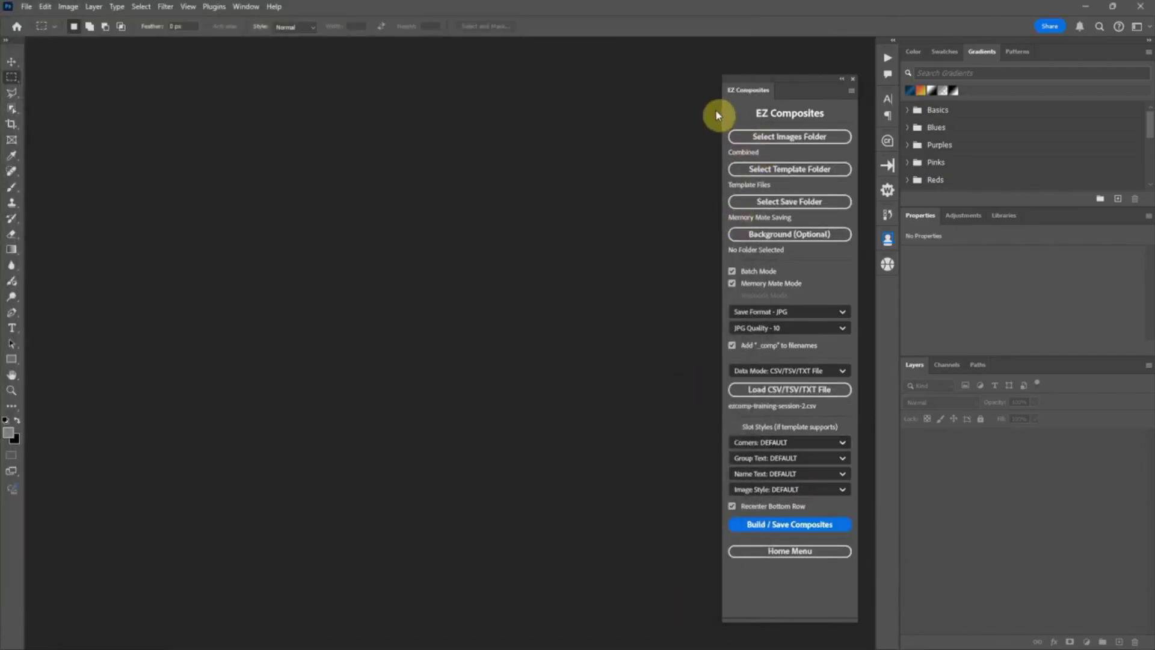
{"action": "left_click", "coordinate": [805, 528]}
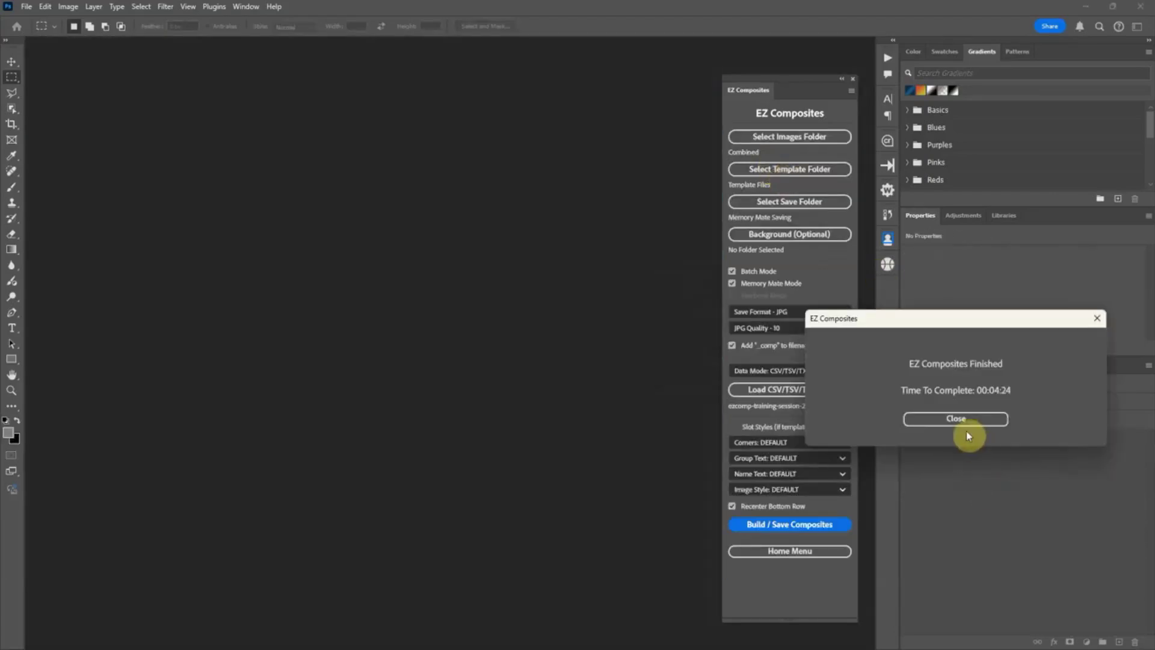
{"action": "left_click", "coordinate": [955, 421]}
- Switch to File Explorer, open the Memory Mate Saving folder on the Desktop and view one 5th Grade student's composite
{"action": "key", "text": "alt+Tab"}
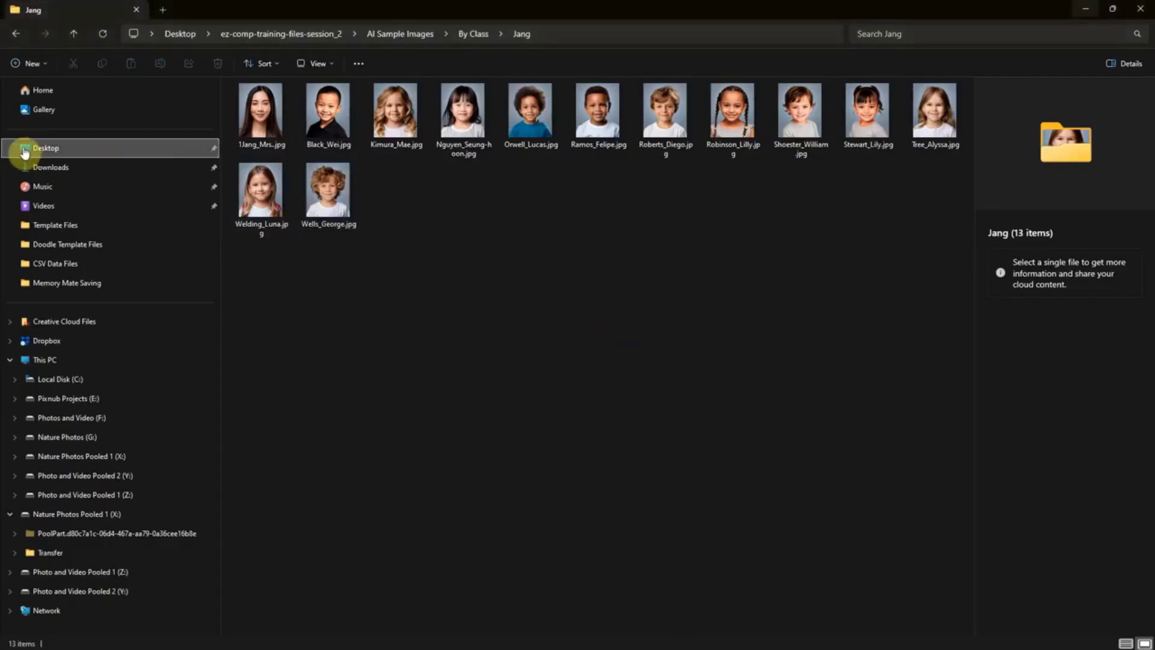
{"action": "left_click", "coordinate": [29, 149]}
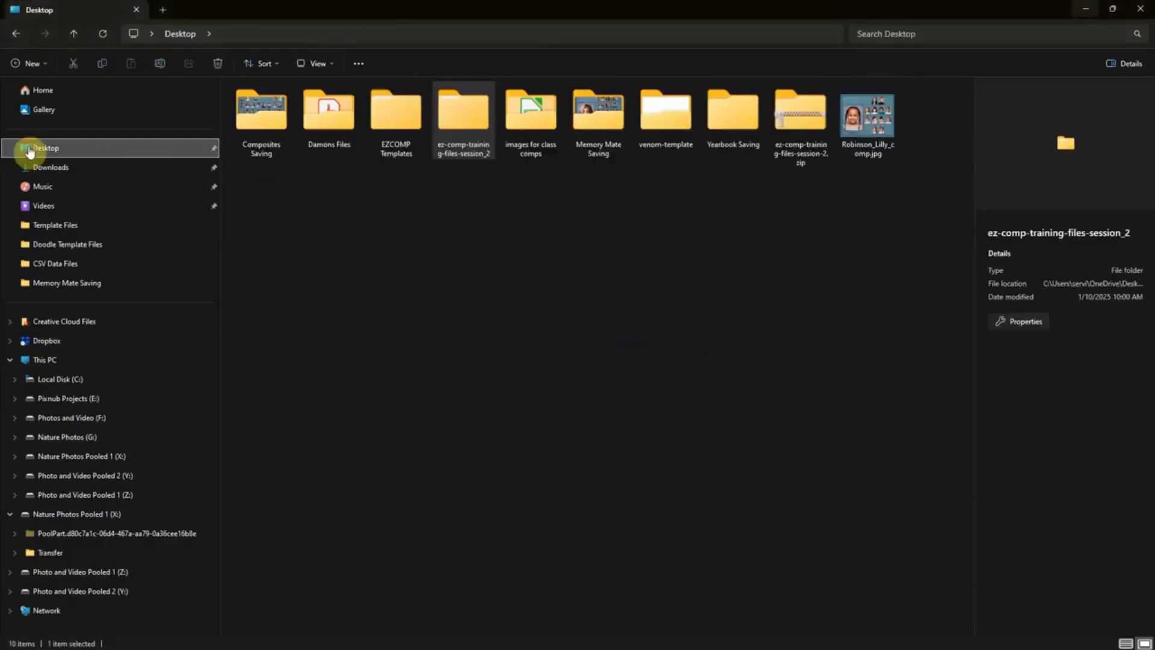
{"action": "double_click", "coordinate": [614, 117]}
{"action": "scroll", "coordinate": [680, 249], "scroll_direction": "up", "scroll_amount": 1}
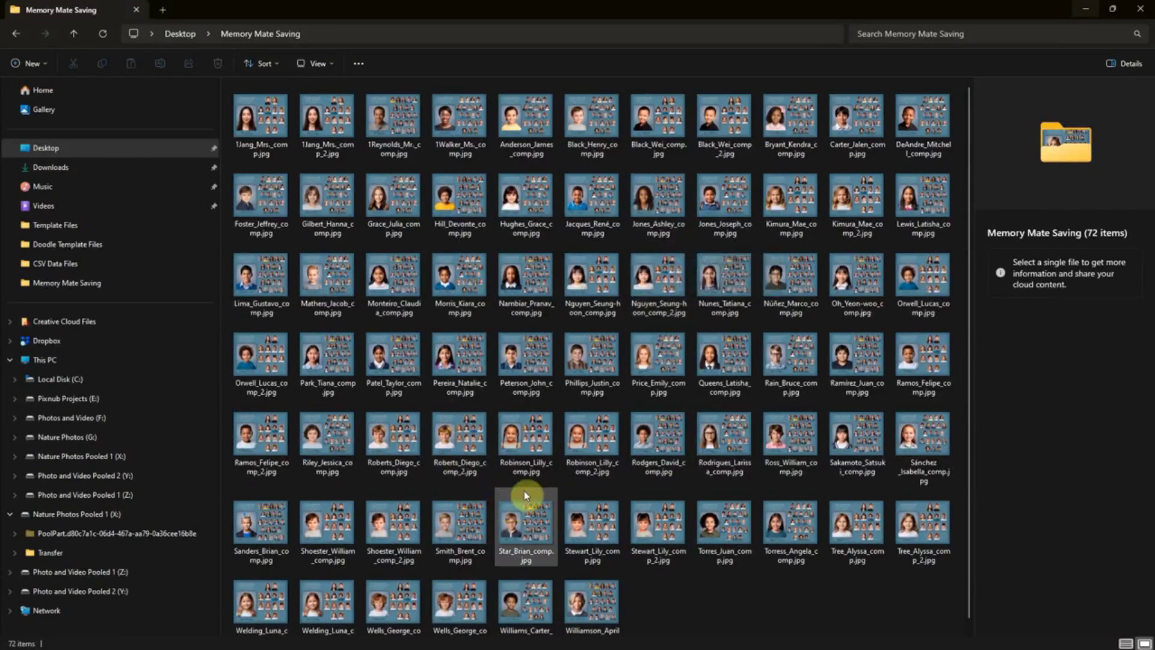
{"action": "double_click", "coordinate": [472, 204]}
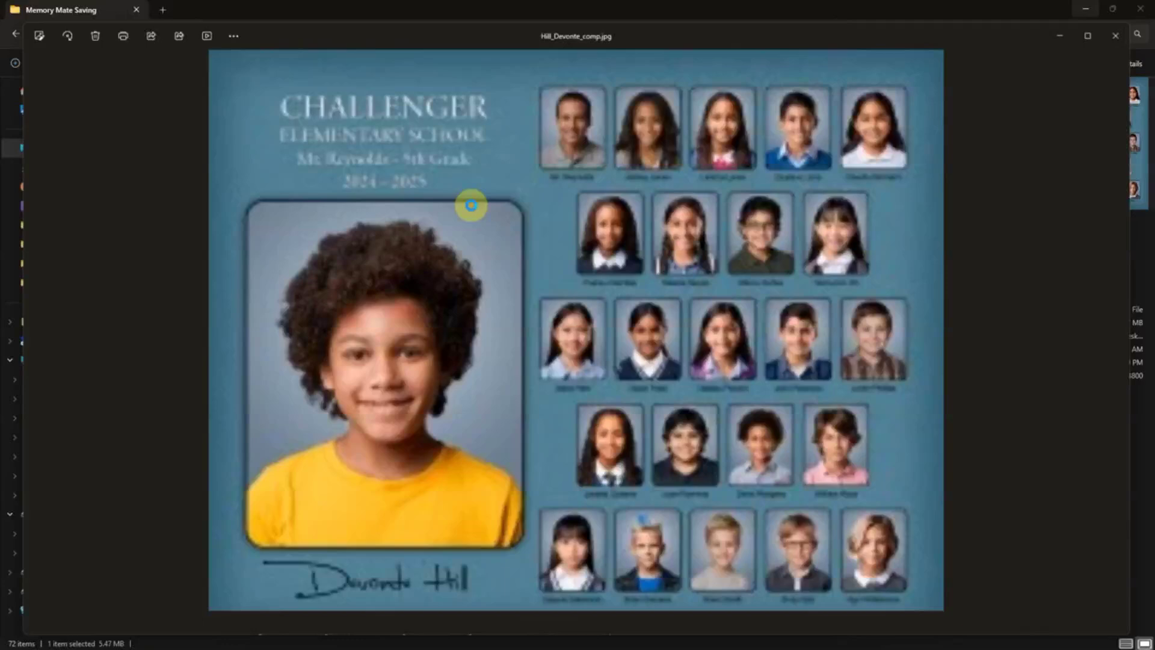
- Browse through the saved composites of the different classes and compare their headings, large portraits, signature names and small-portrait layouts
{"action": "key", "text": "Right"}
{"action": "key", "text": "Right"}
{"action": "key", "text": "Right"}
{"action": "key", "text": "Right"}
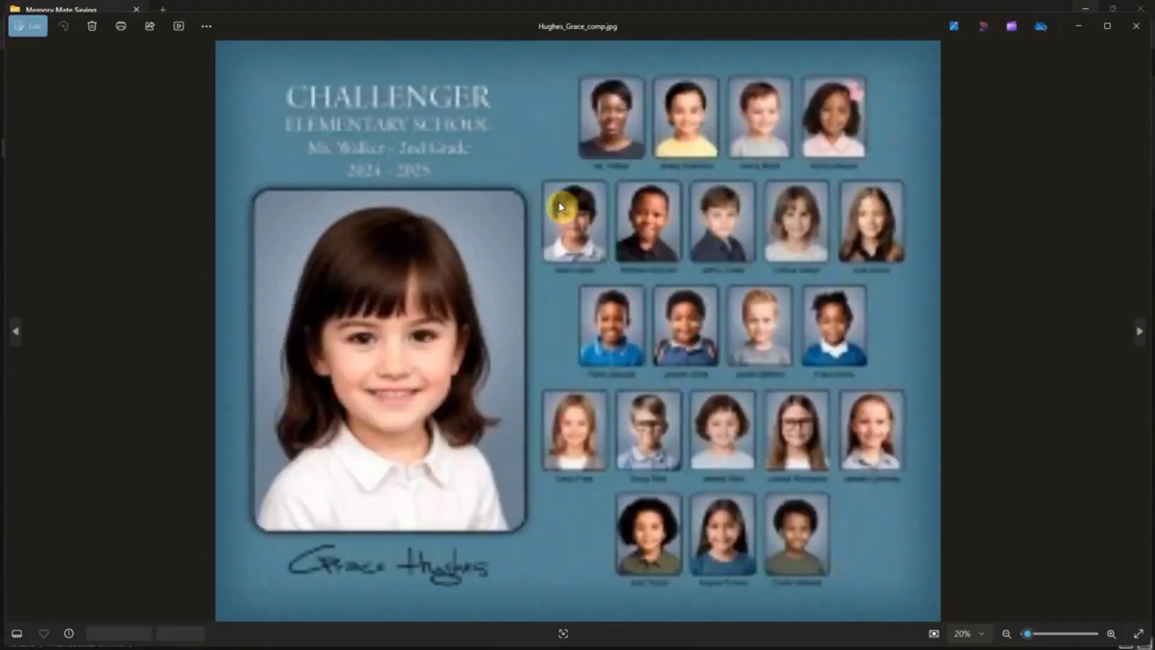
{"action": "key", "text": "Left"}
{"action": "key", "text": "Left"}
{"action": "key", "text": "Left"}
{"action": "key", "text": "Left"}
{"action": "key", "text": "Left"}
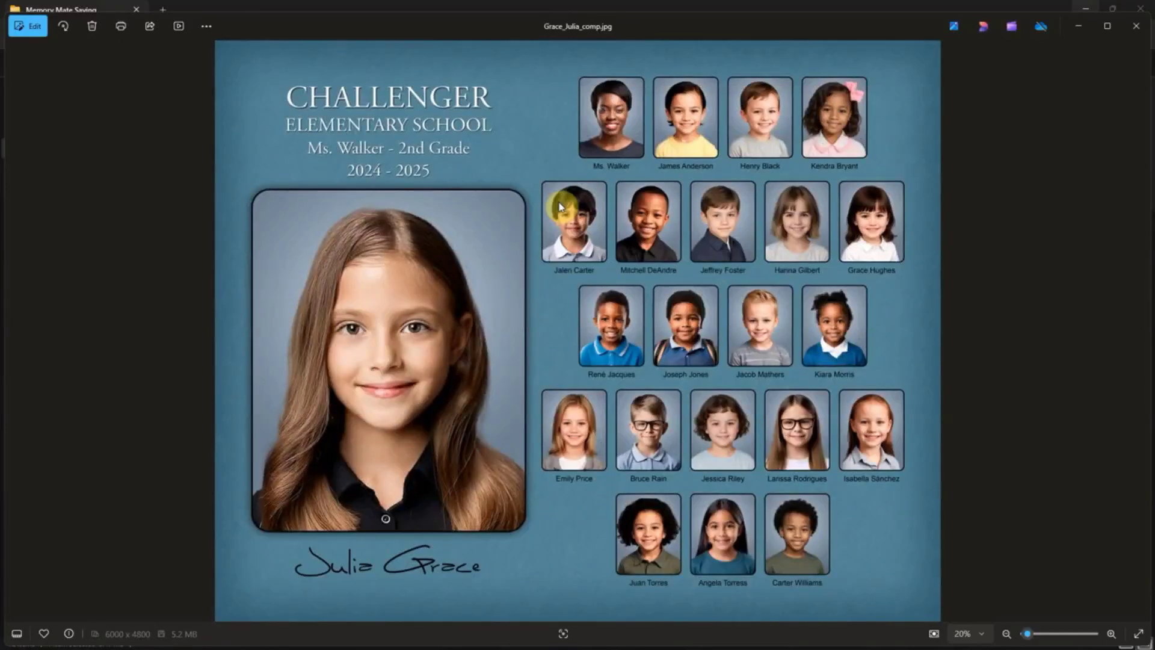
{"action": "key", "text": "Left"}
{"action": "key", "text": "Right"}
{"action": "key", "text": "Right"}
{"action": "key", "text": "Left"}
{"action": "key", "text": "Right"}
{"action": "key", "text": "Right"}
{"action": "key", "text": "Right"}
{"action": "key", "text": "Right"}
{"action": "key", "text": "Right"}
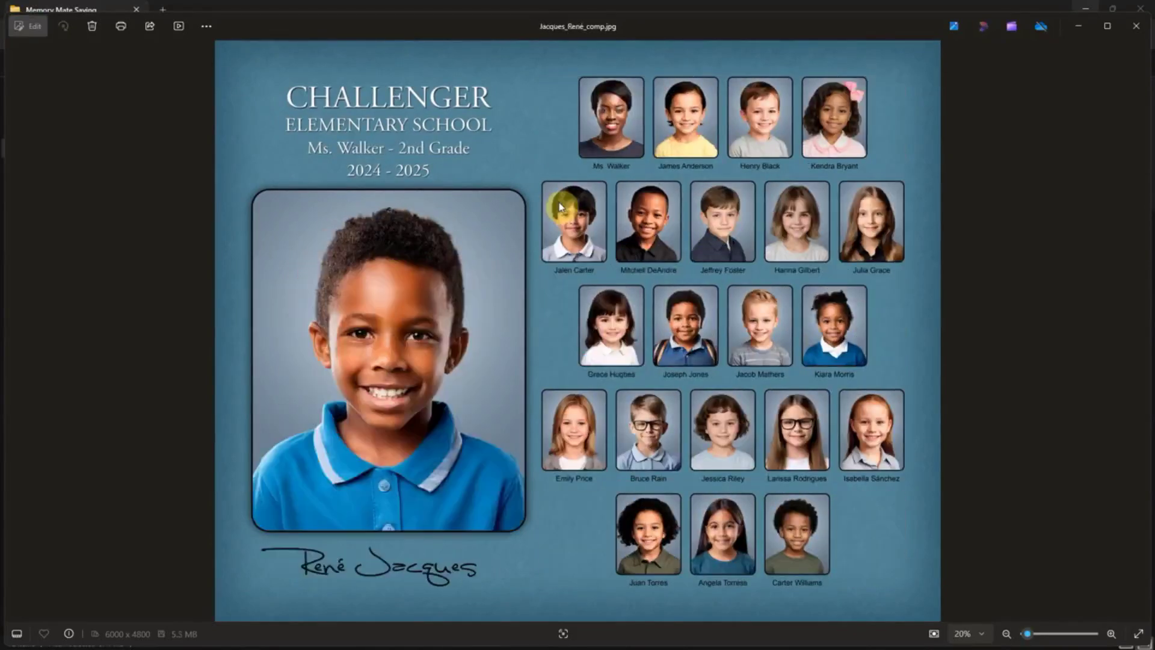
{"action": "key", "text": "Right"}
{"action": "key", "text": "Right"}
{"action": "key", "text": "Right"}
{"action": "key", "text": "Right"}
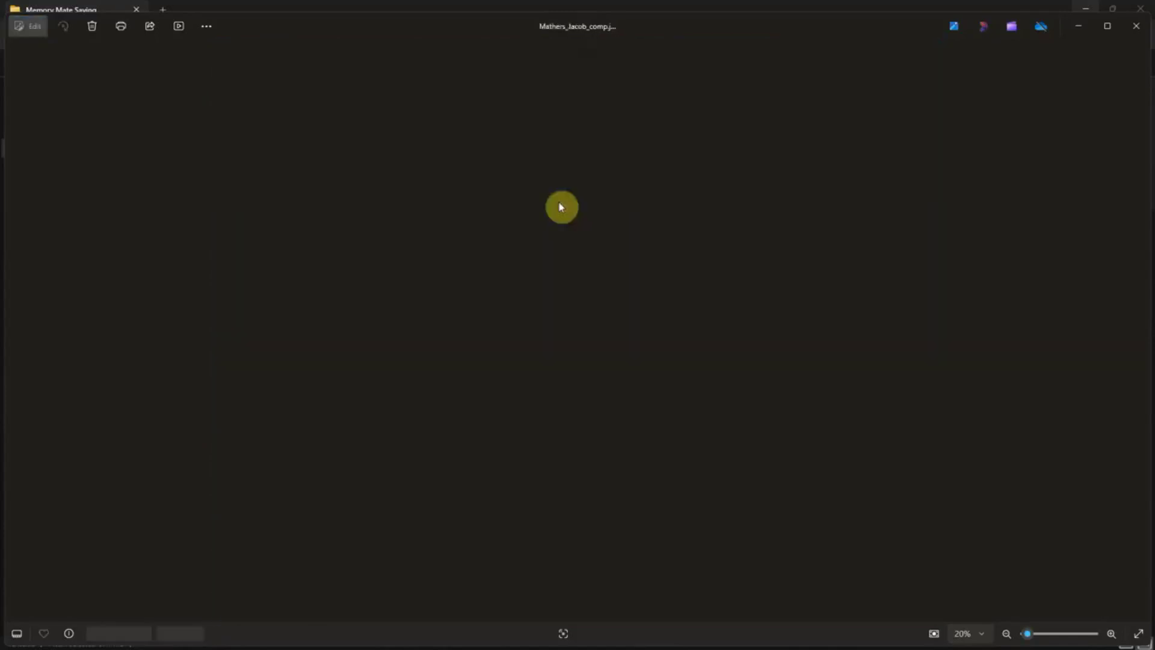
{"action": "key", "text": "Right"}
{"action": "key", "text": "Right"}
{"action": "key", "text": "Right"}
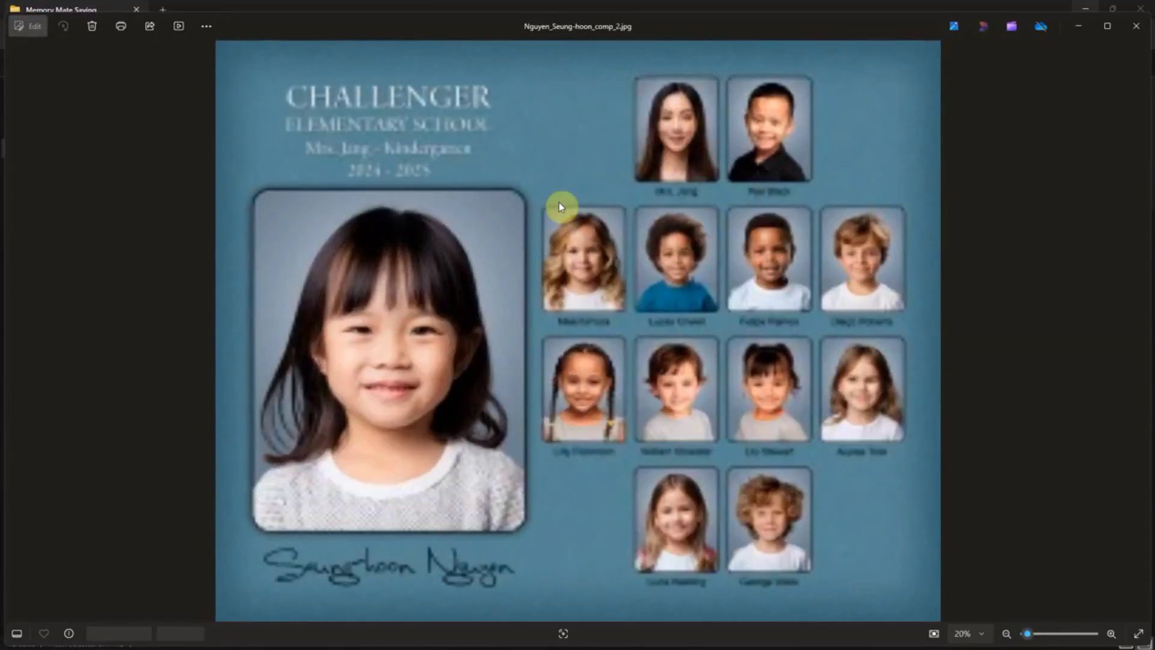
{"action": "key", "text": "Right"}
{"action": "key", "text": "Right"}
{"action": "key", "text": "Right"}
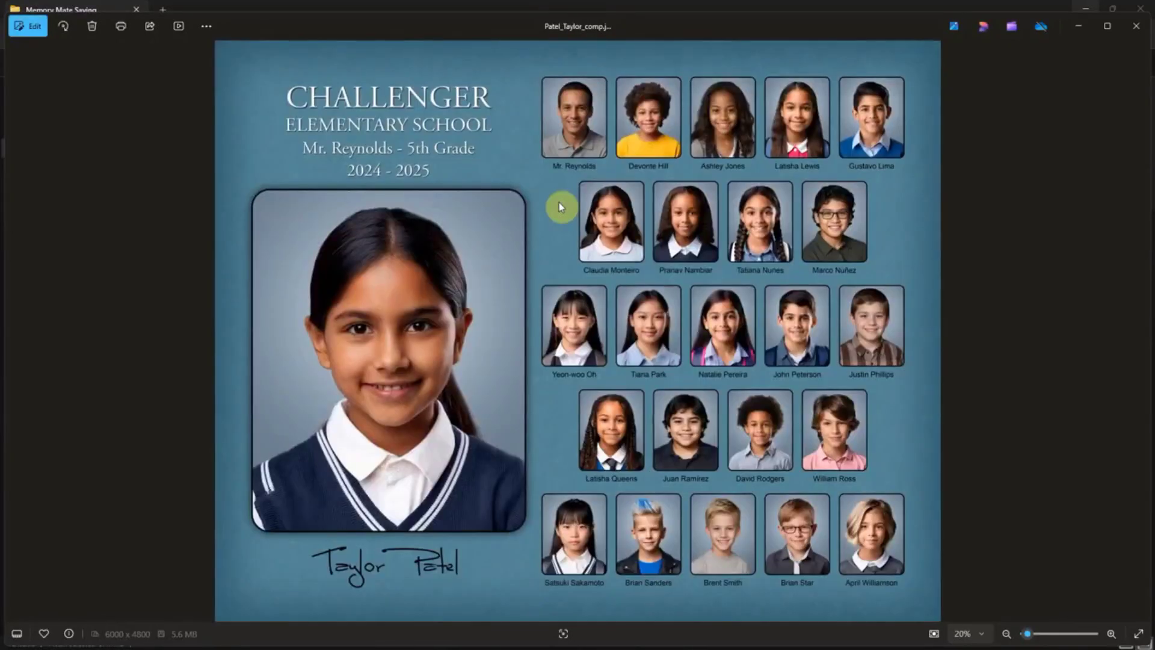
{"action": "key", "text": "Right"}
{"action": "key", "text": "Right"}
{"action": "key", "text": "Right"}
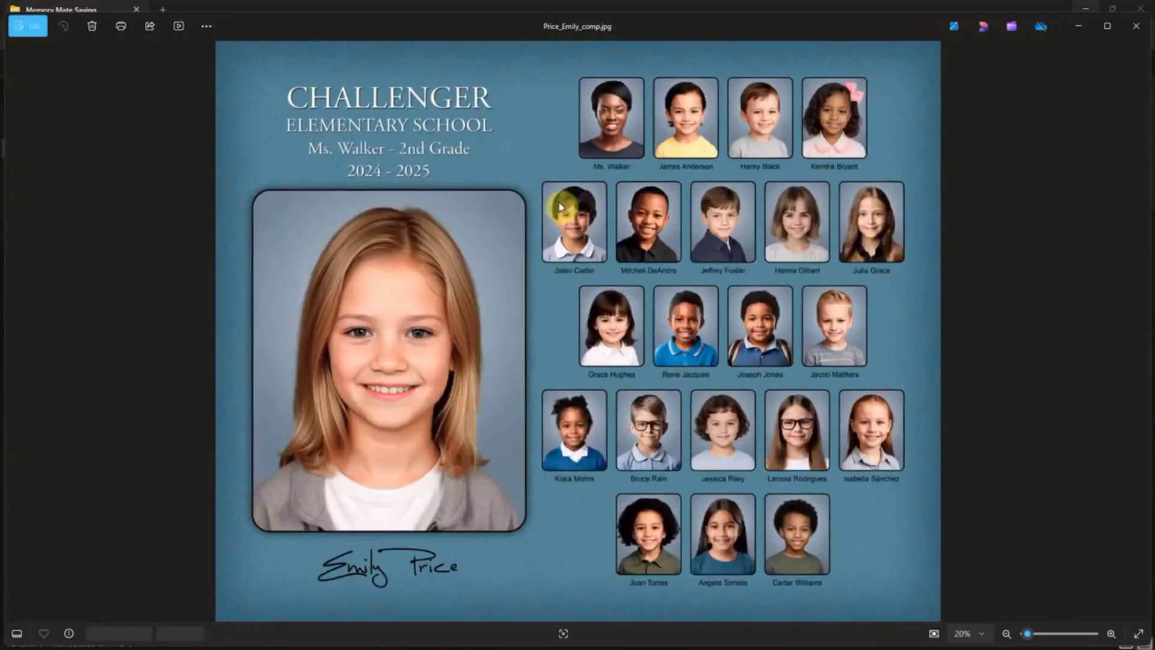
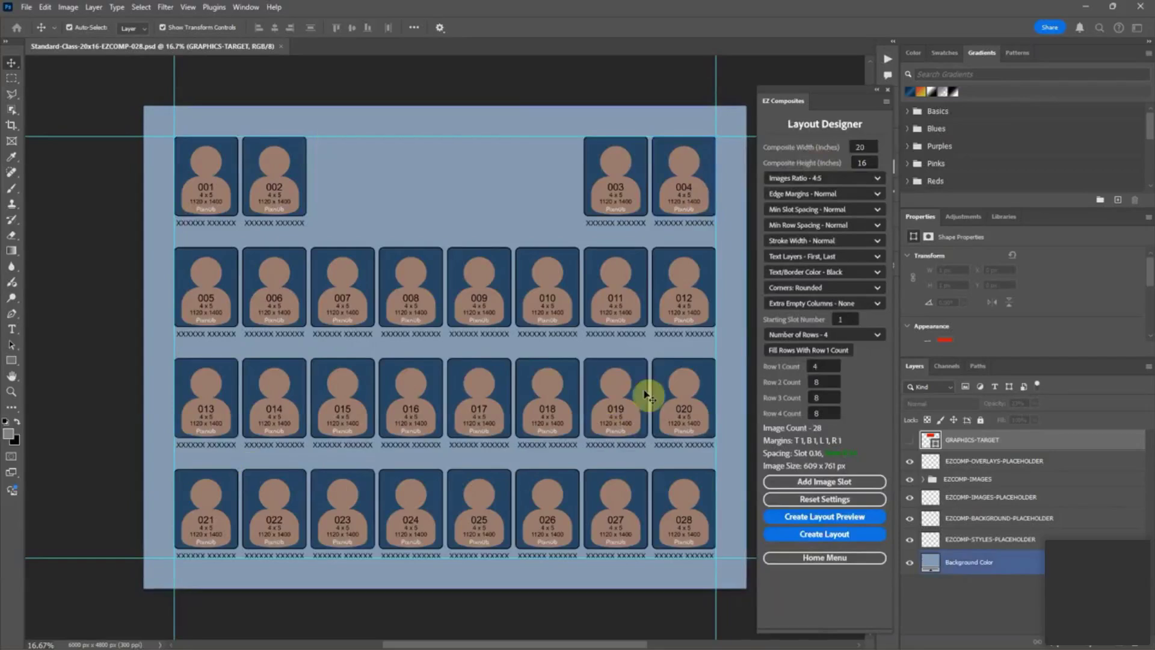
- Review the Standard-Class-20x16 layouts for different slot counts in the Template Files folder, and return to the open Photoshop layout
{"action": "left_click", "coordinate": [276, 361]}
{"action": "left_click", "coordinate": [373, 458]}
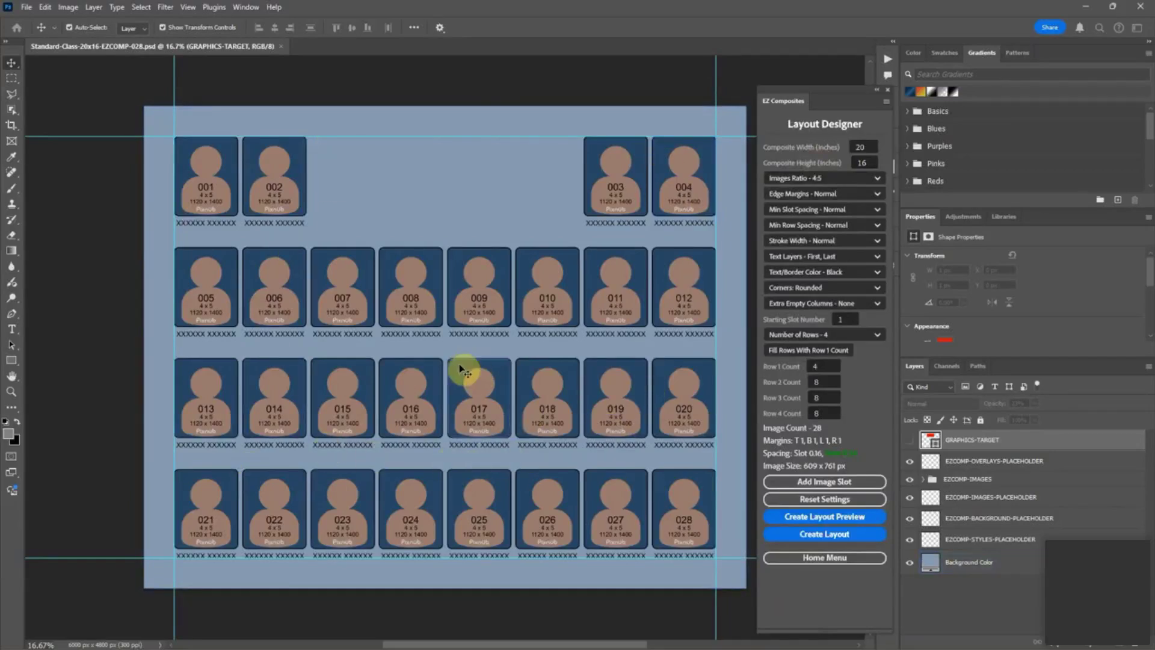
{"action": "key", "text": "alt+Tab"}
{"action": "key", "text": "alt+Tab"}
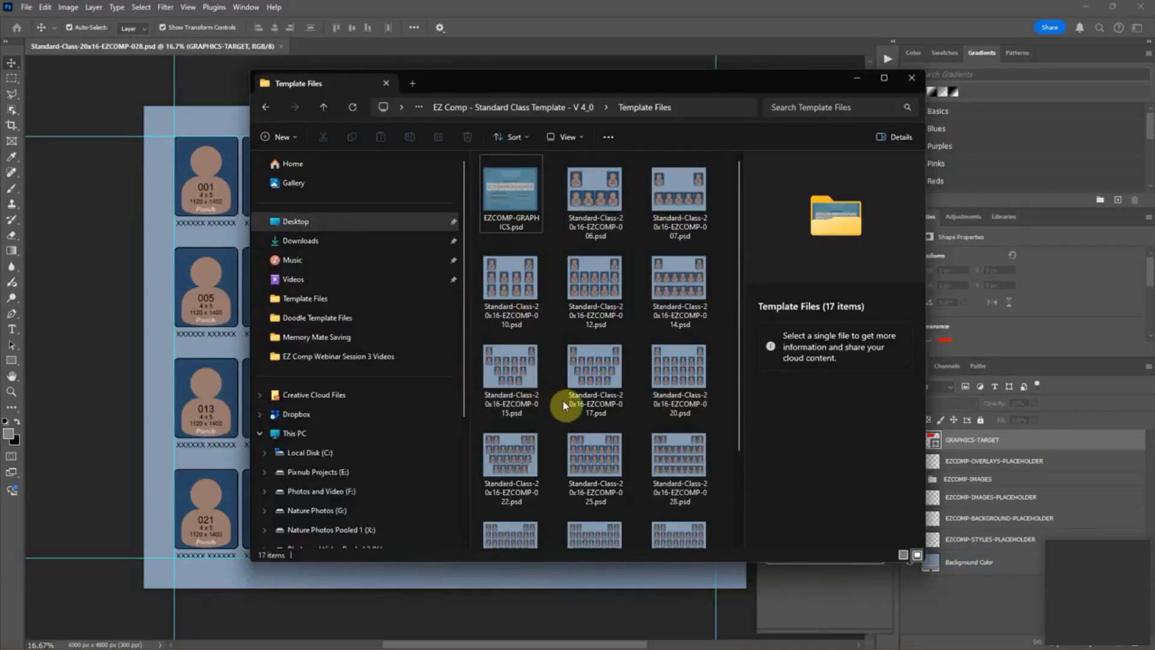
{"action": "scroll", "coordinate": [561, 399], "scroll_direction": "down", "scroll_amount": 2}
{"action": "scroll", "coordinate": [568, 409], "scroll_direction": "up", "scroll_amount": 2}
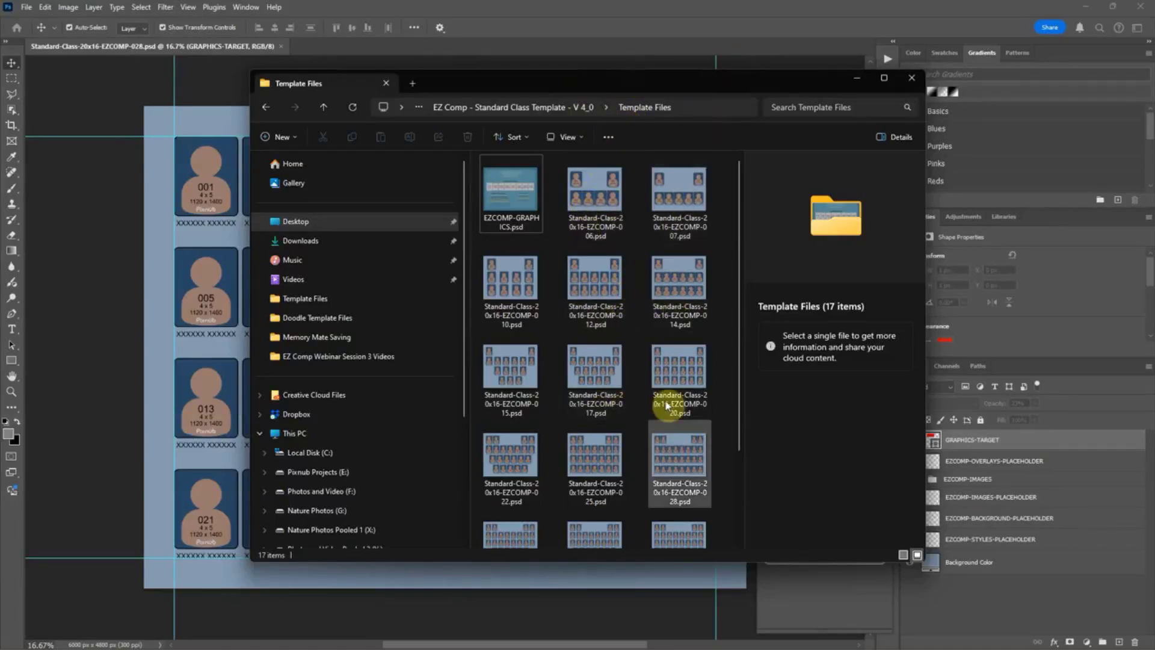
{"action": "scroll", "coordinate": [664, 481], "scroll_direction": "down", "scroll_amount": 2}
{"action": "scroll", "coordinate": [652, 475], "scroll_direction": "up", "scroll_amount": 2}
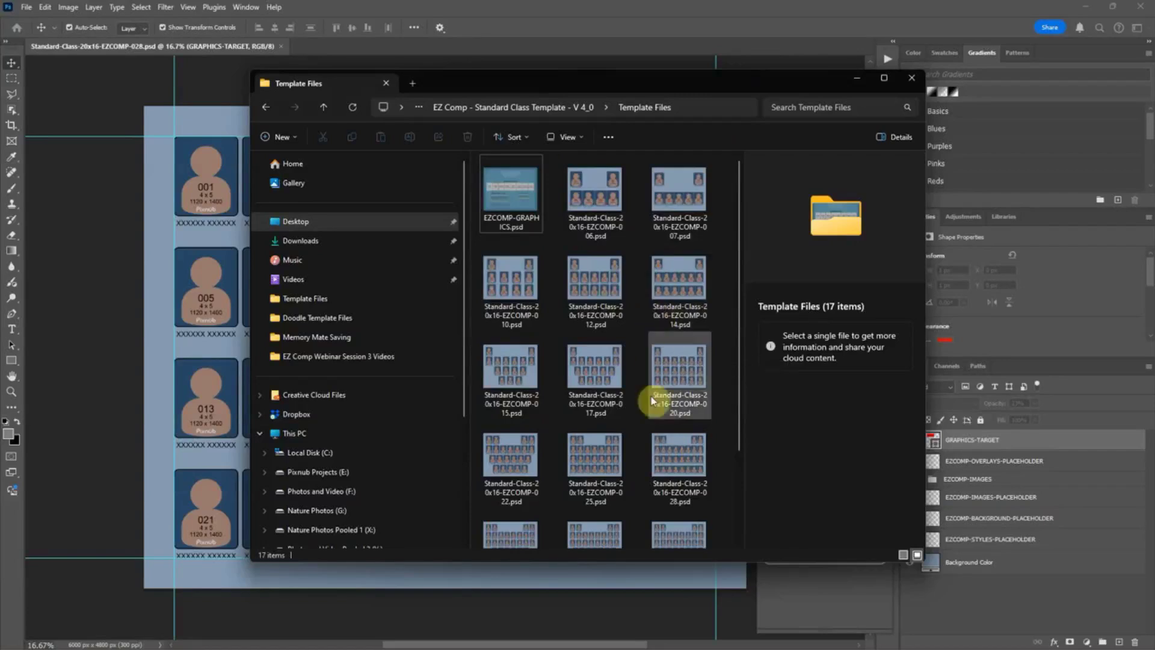
{"action": "left_click", "coordinate": [679, 29]}
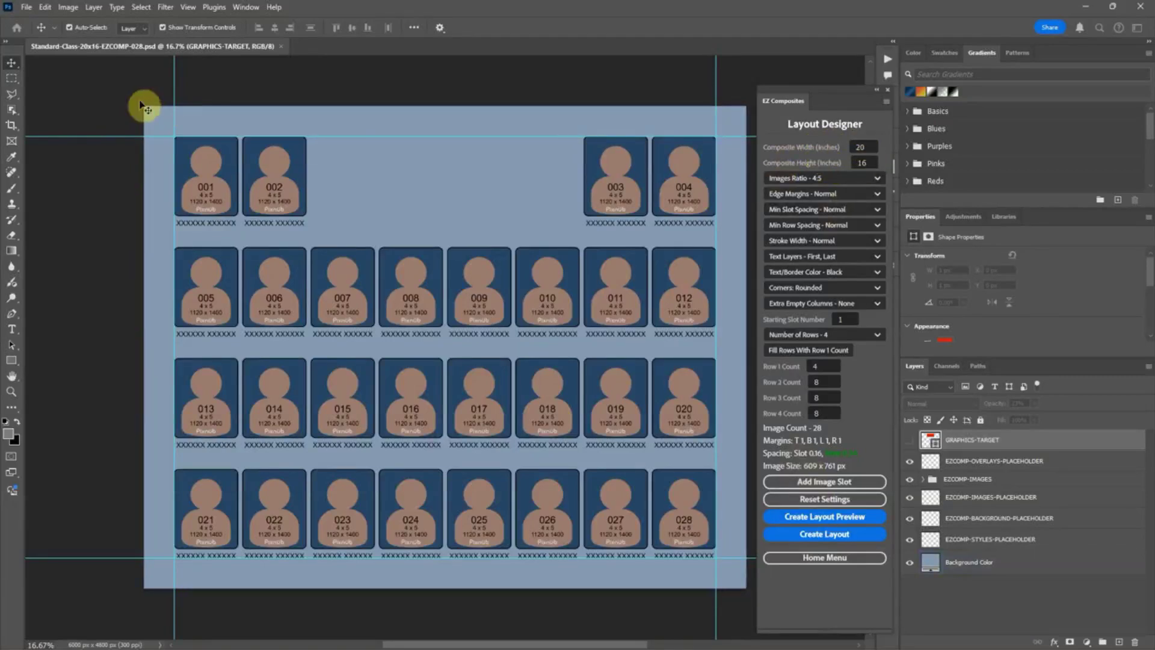
- Set the composite width to 12 inches and the height to 8 inches in the Layout Designer
{"action": "left_click", "coordinate": [696, 591]}
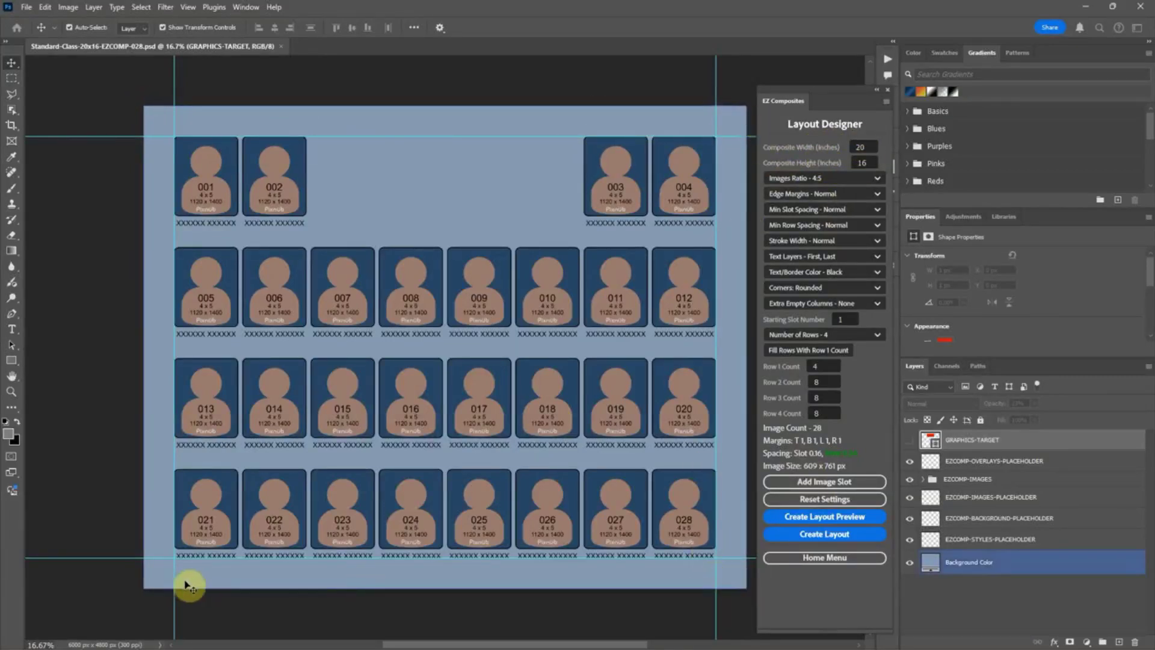
{"action": "left_click", "coordinate": [156, 586]}
{"action": "double_click", "coordinate": [862, 148]}
{"action": "type", "text": "12"}
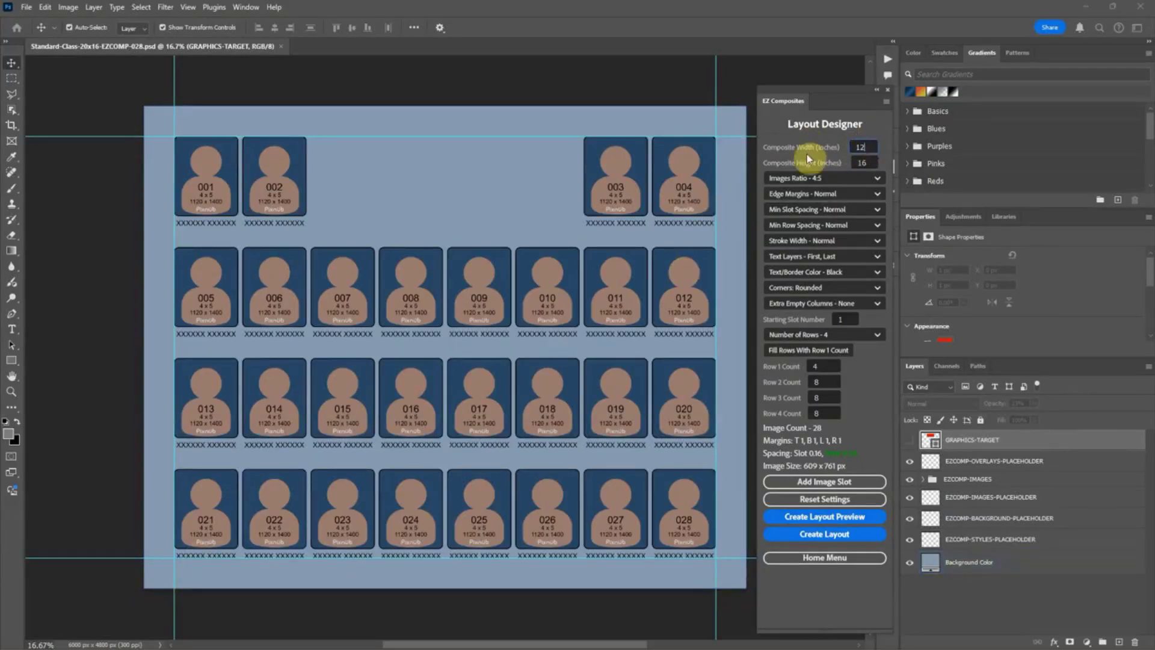
{"action": "double_click", "coordinate": [863, 163]}
{"action": "type", "text": "8"}
- Set the composite size back to 20 inches wide and 16 inches high
{"action": "double_click", "coordinate": [861, 148]}
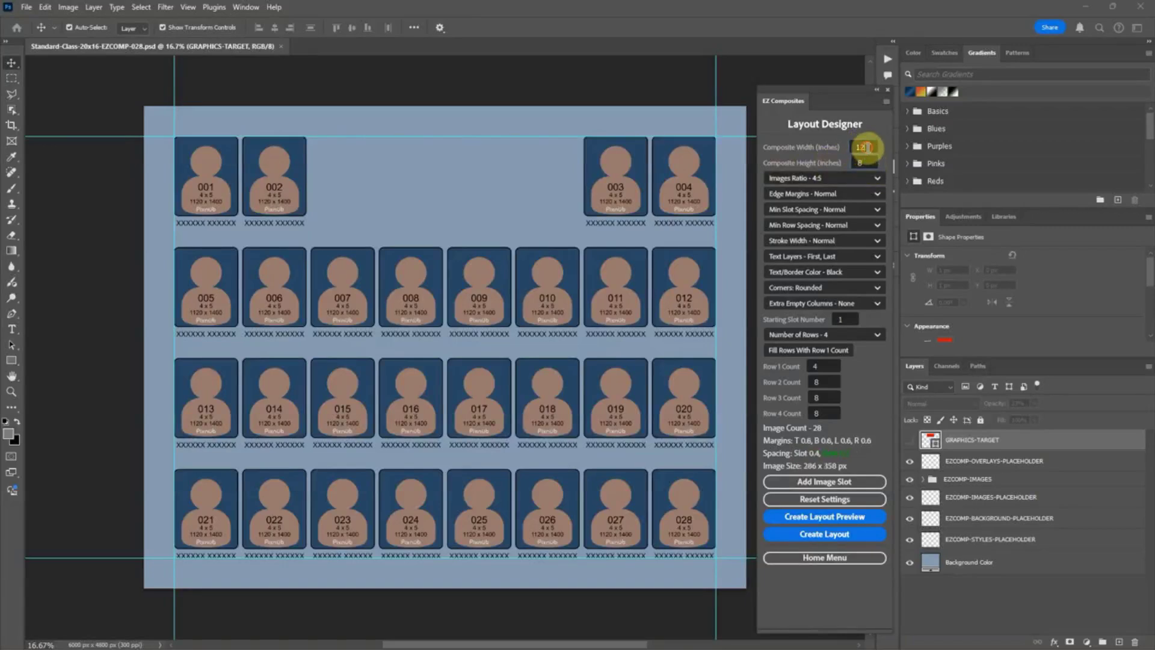
{"action": "type", "text": "20"}
{"action": "key", "text": "Tab"}
{"action": "type", "text": "16"}
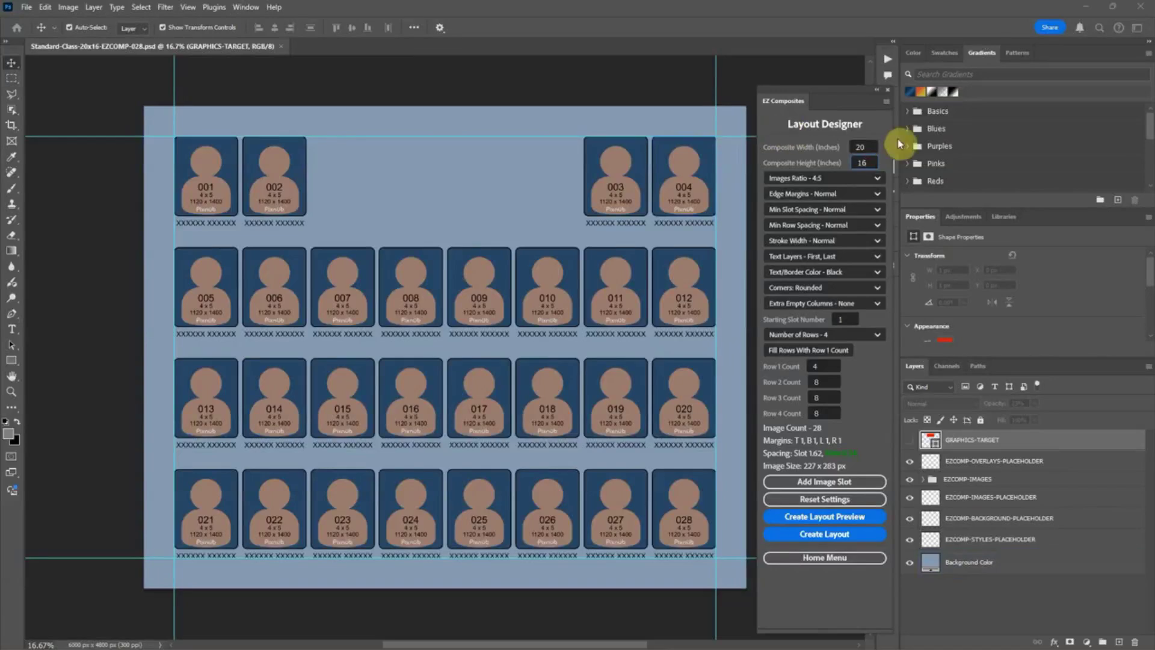
{"action": "left_click", "coordinate": [866, 147]}
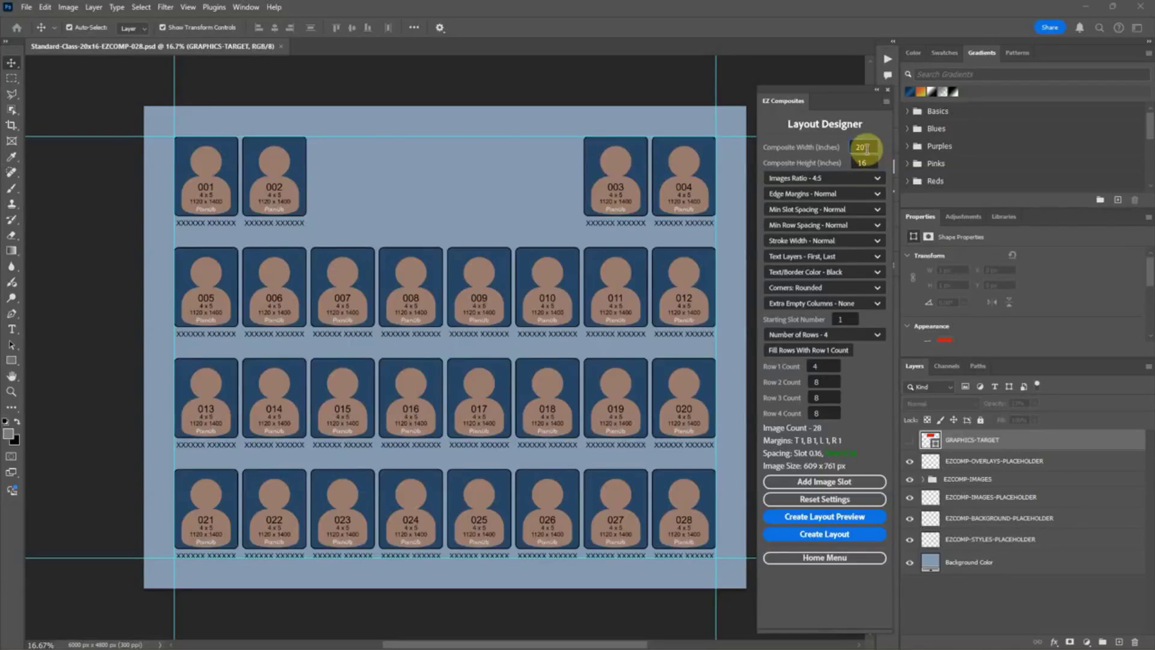
{"action": "left_click", "coordinate": [864, 161]}
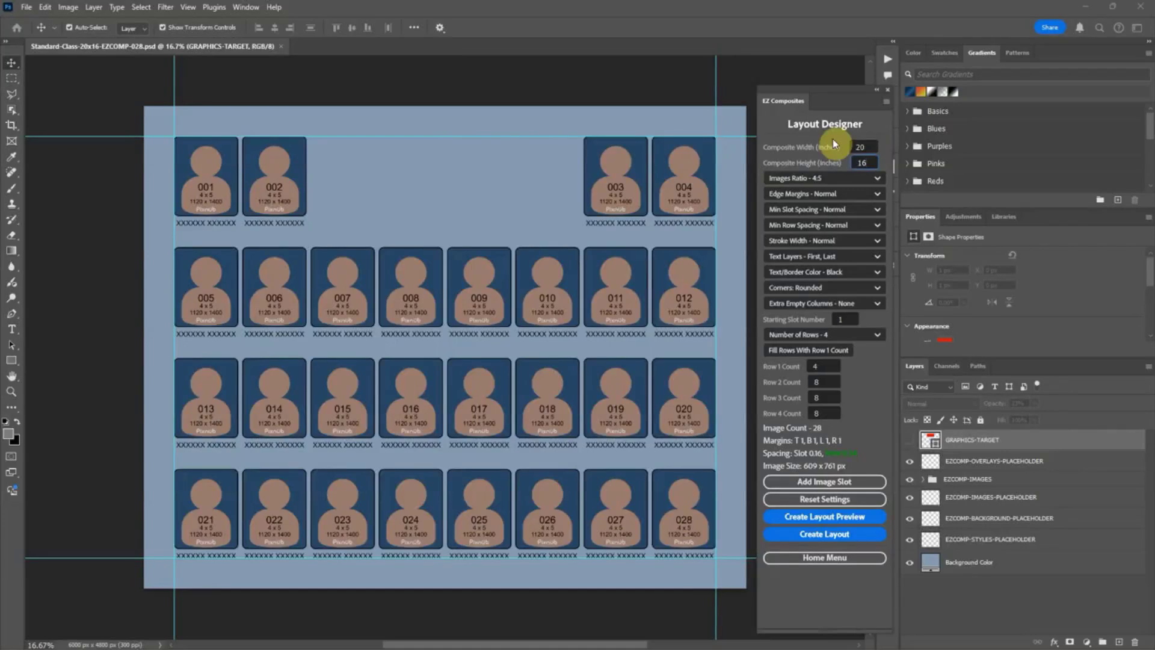
{"action": "left_click", "coordinate": [858, 149]}
{"action": "left_click", "coordinate": [867, 161]}
- Examine the Images Ratio choices 4:5 and 5:7 against the shape of the image slots in the layout's first row
{"action": "left_click", "coordinate": [850, 179]}
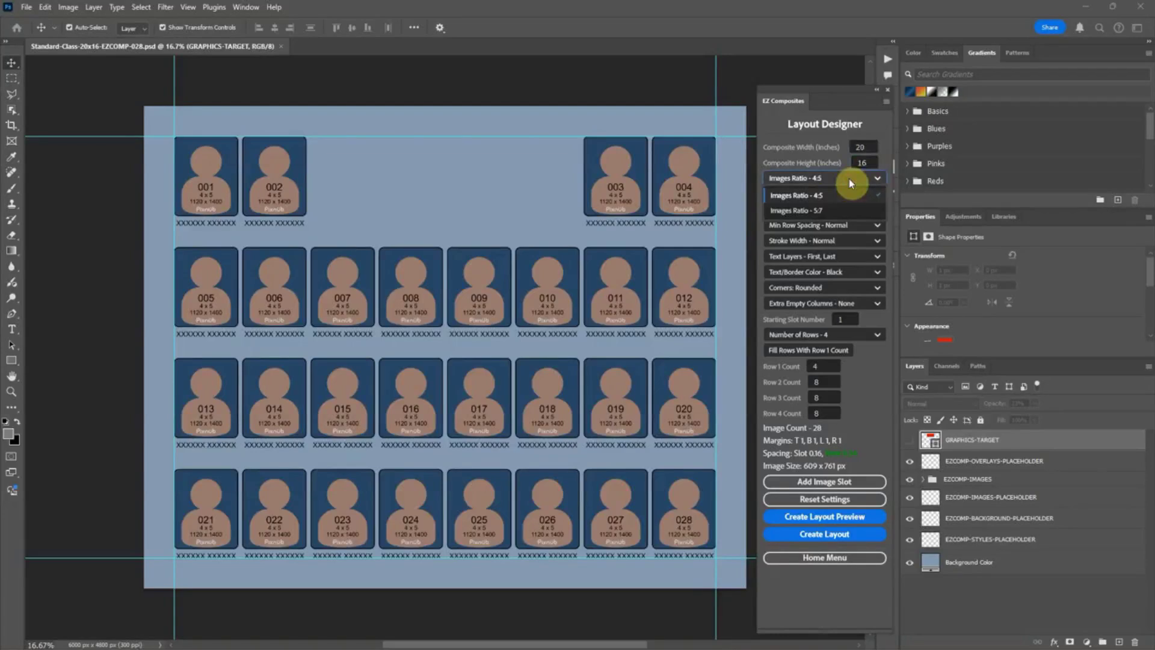
{"action": "left_click", "coordinate": [849, 179]}
{"action": "left_click", "coordinate": [593, 116]}
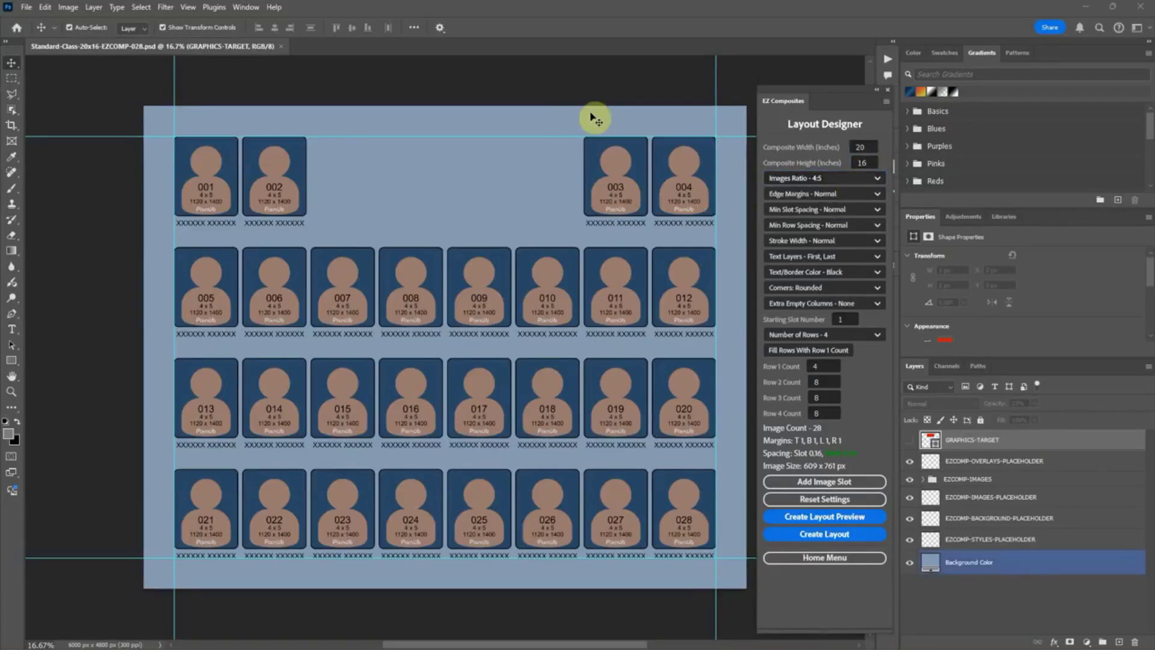
{"action": "left_click", "coordinate": [171, 264]}
{"action": "left_click", "coordinate": [840, 176]}
{"action": "left_click", "coordinate": [818, 178]}
{"action": "left_click", "coordinate": [382, 178]}
{"action": "left_click", "coordinate": [207, 194]}
{"action": "left_click", "coordinate": [240, 165]}
{"action": "left_click", "coordinate": [247, 199]}
{"action": "left_click", "coordinate": [252, 233]}
{"action": "left_click", "coordinate": [273, 204]}
{"action": "left_click", "coordinate": [306, 128]}
{"action": "left_click", "coordinate": [626, 175]}
{"action": "left_click", "coordinate": [577, 186]}
{"action": "left_click", "coordinate": [606, 167]}
{"action": "left_click", "coordinate": [680, 178]}
{"action": "left_click", "coordinate": [626, 156]}
{"action": "left_click", "coordinate": [587, 200]}
{"action": "left_click", "coordinate": [678, 204]}
{"action": "left_click", "coordinate": [821, 179]}
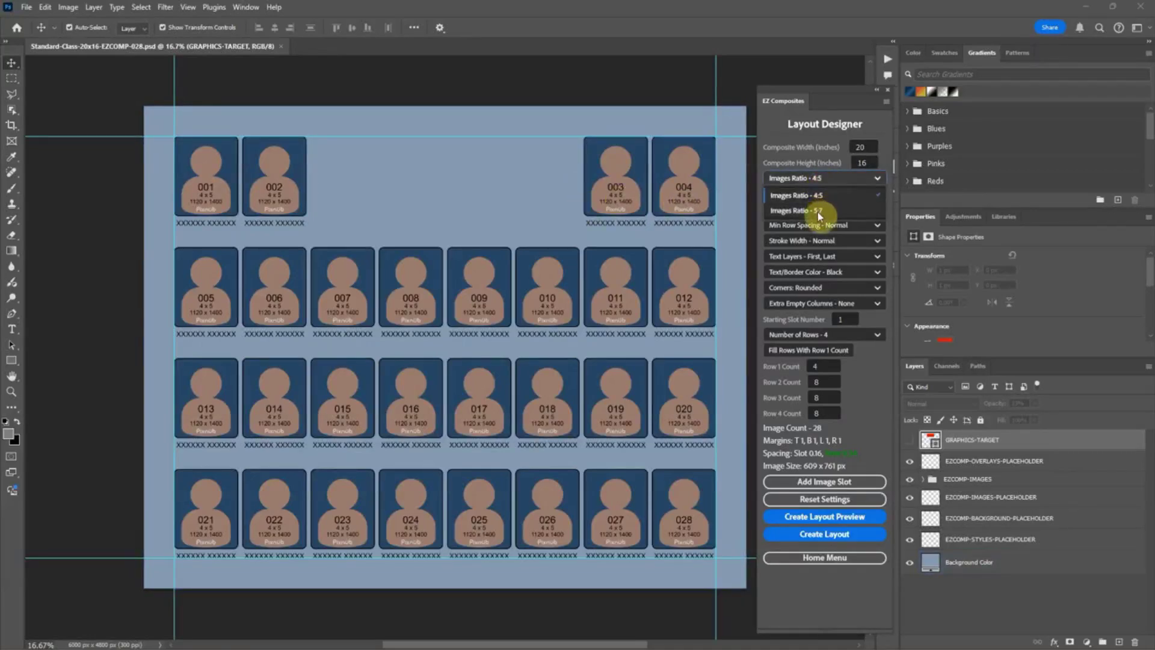
{"action": "left_click", "coordinate": [830, 178]}
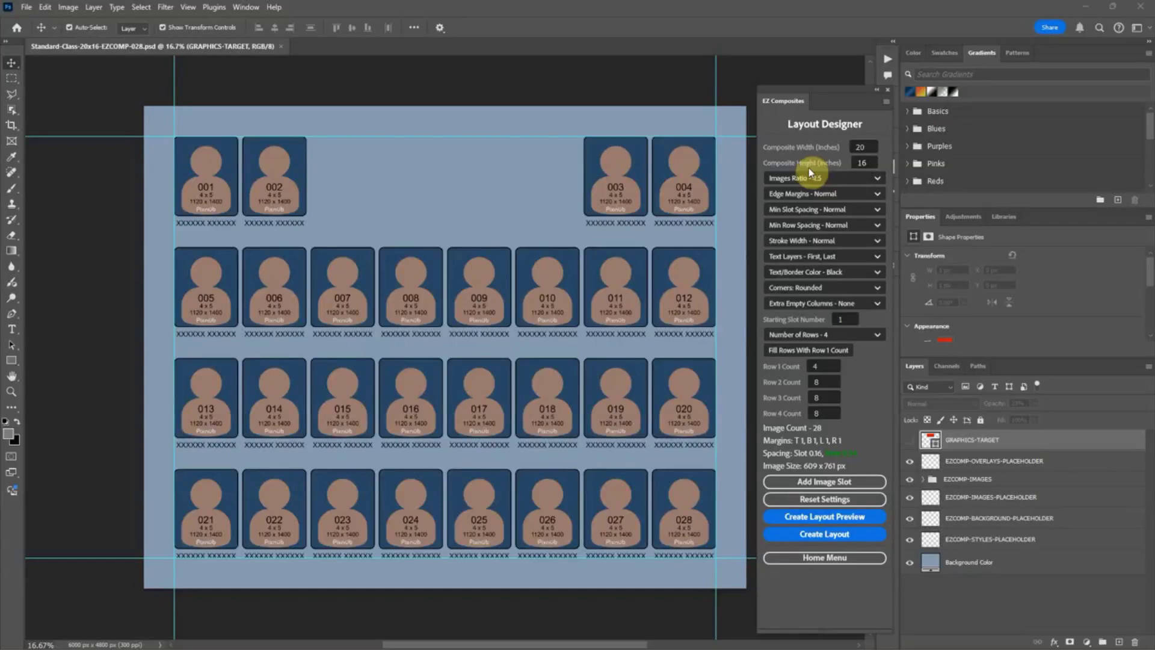
- Examine the margins between the outer image slots and the composite's edges along the guides
{"action": "left_click", "coordinate": [719, 224]}
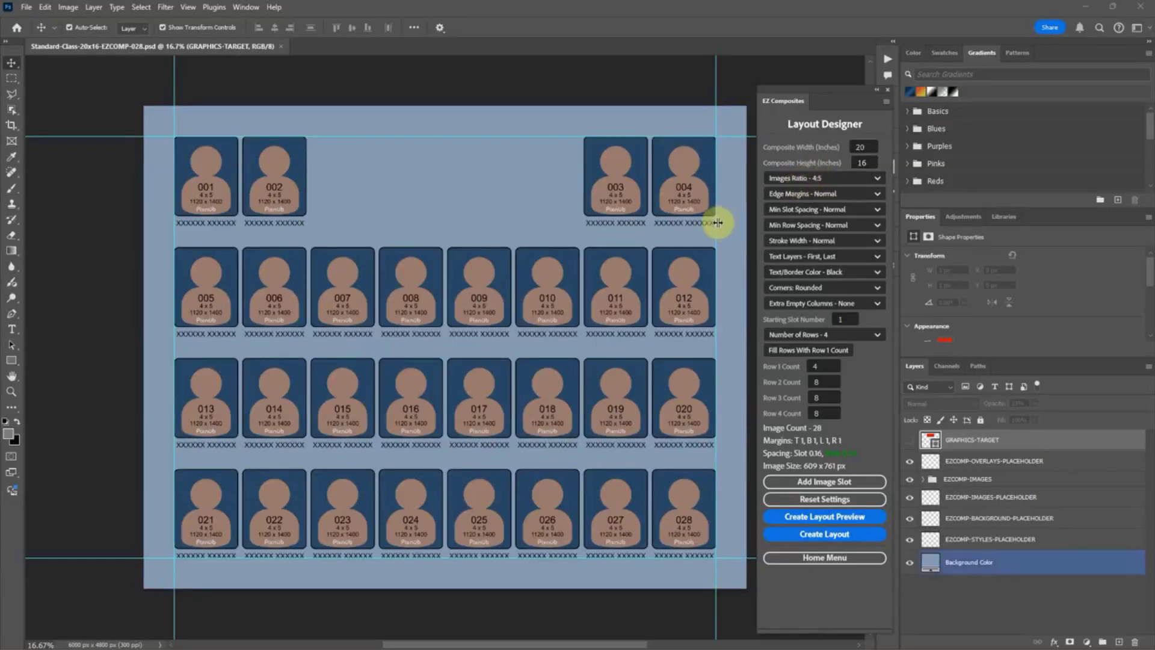
{"action": "left_click", "coordinate": [746, 210]}
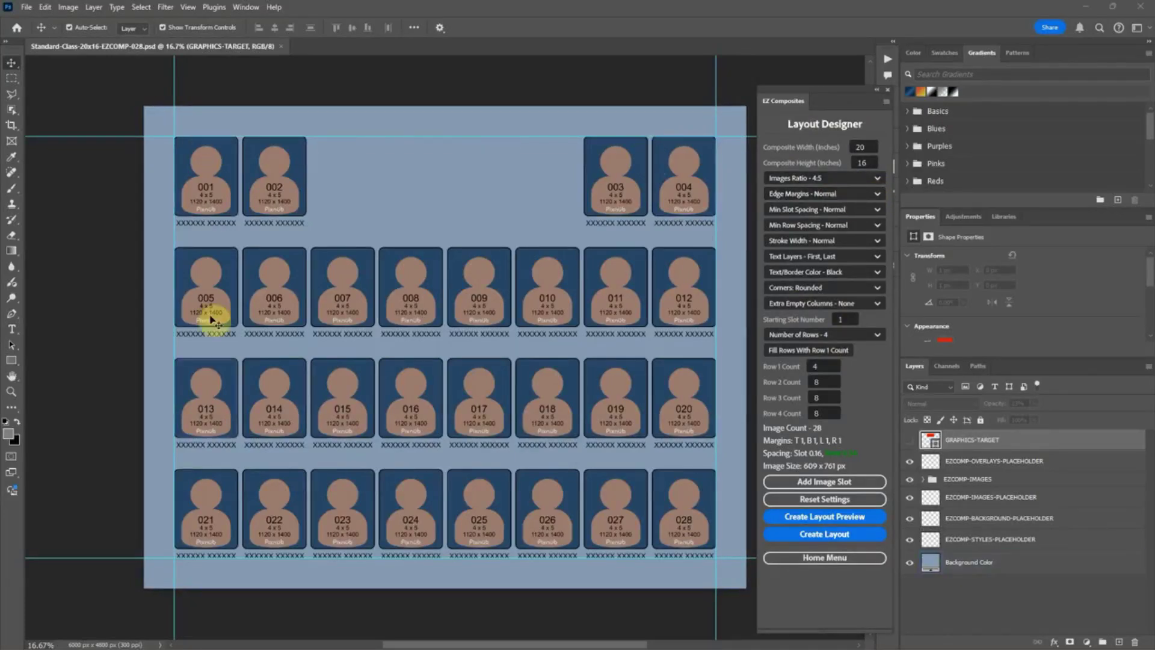
{"action": "left_click", "coordinate": [708, 560]}
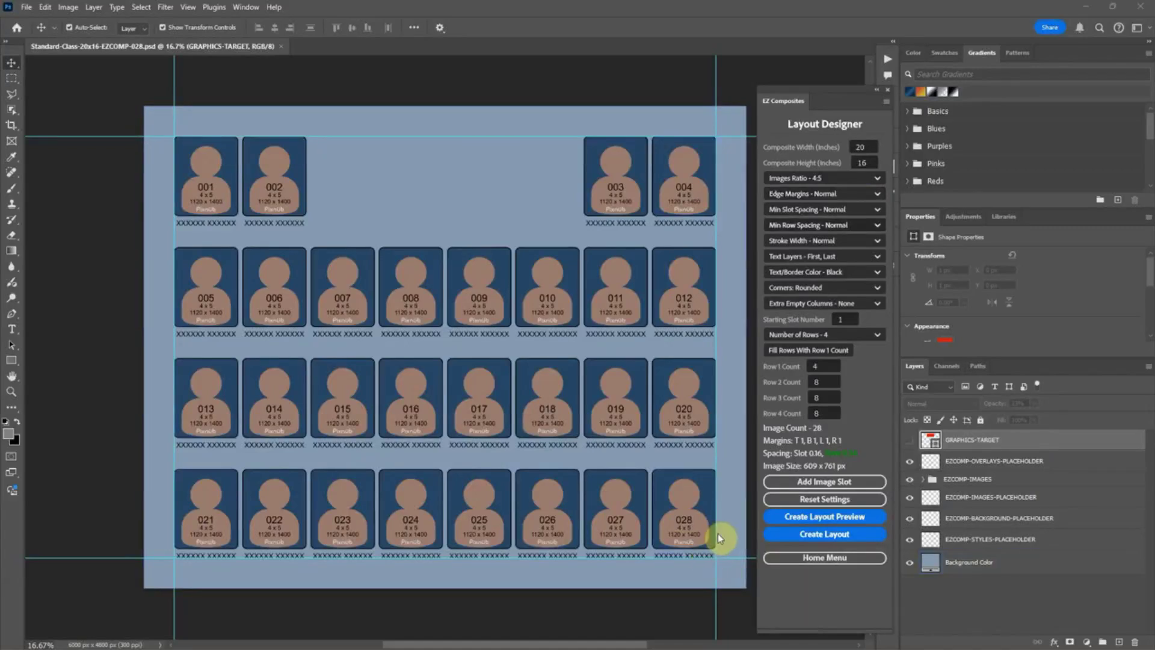
- Switch the edge margins to Custom to show the separate top, bottom, left and right margins, and return them to Normal
{"action": "left_click", "coordinate": [850, 195]}
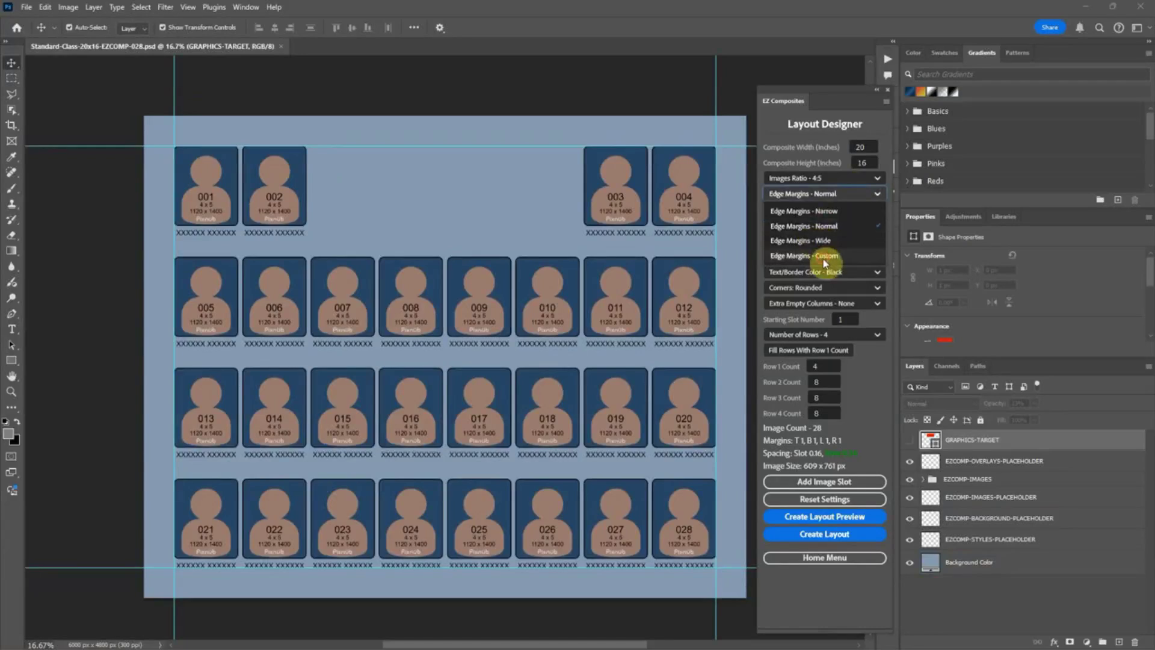
{"action": "left_click", "coordinate": [823, 257]}
{"action": "left_click", "coordinate": [353, 149]}
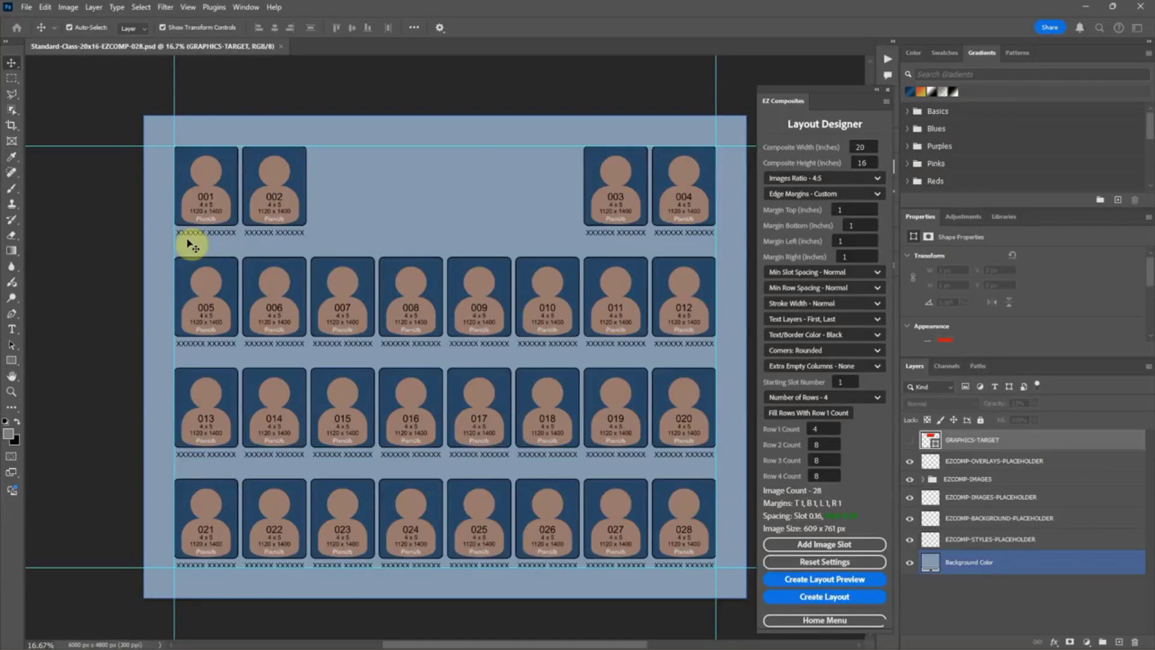
{"action": "left_click", "coordinate": [847, 193]}
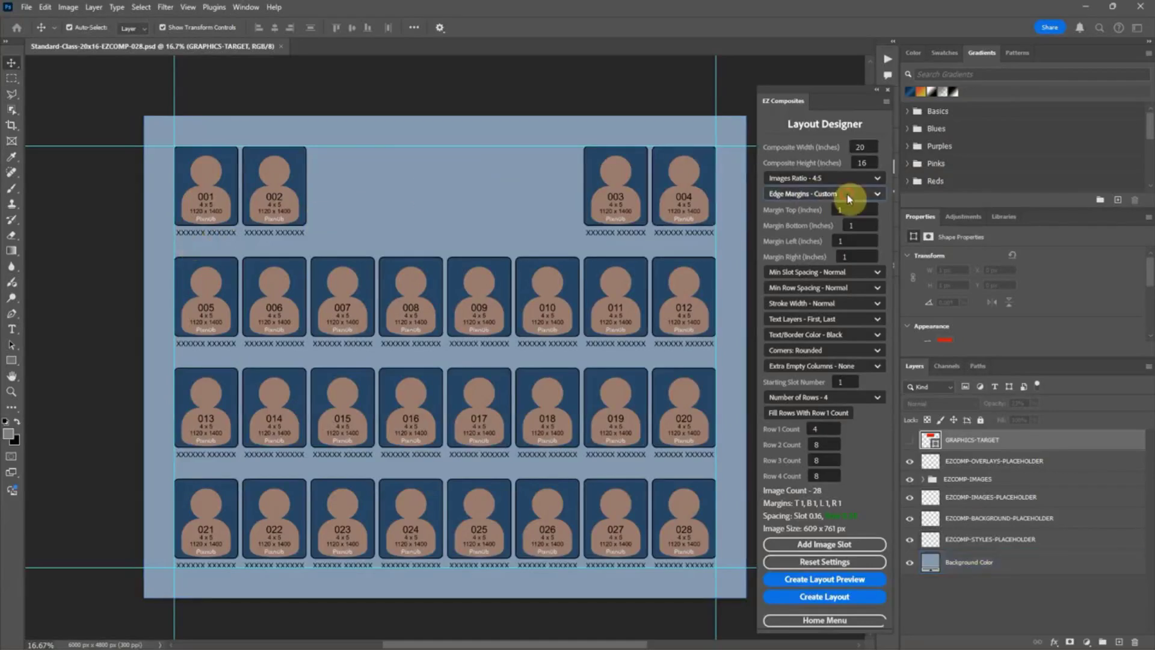
{"action": "left_click", "coordinate": [840, 211]}
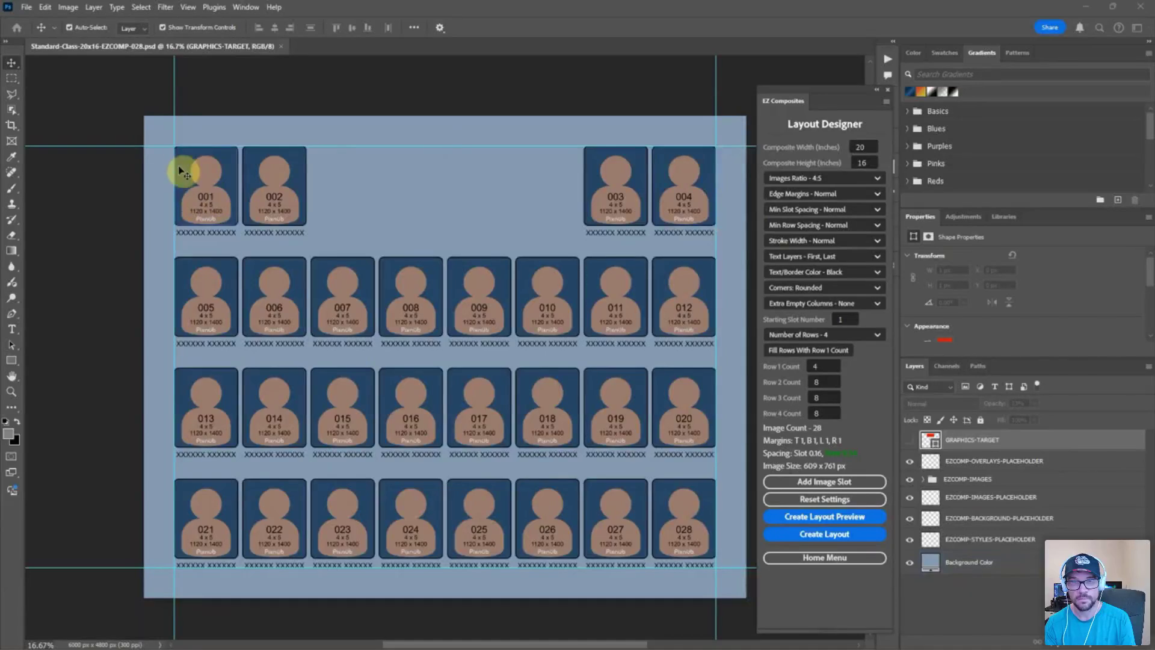
- Examine the spacing between the image slots and between the rows across the 28-slot layout
{"action": "left_click", "coordinate": [198, 562]}
{"action": "left_click", "coordinate": [217, 562]}
{"action": "left_click", "coordinate": [725, 579]}
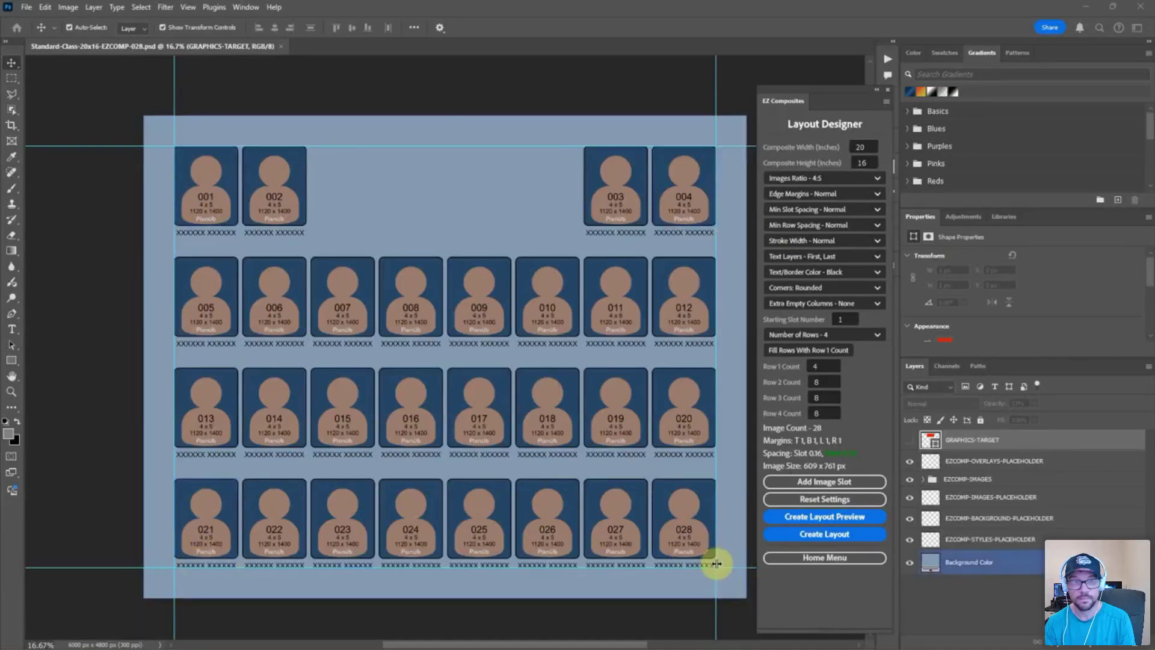
{"action": "left_click", "coordinate": [697, 568]}
{"action": "left_click", "coordinate": [697, 567]}
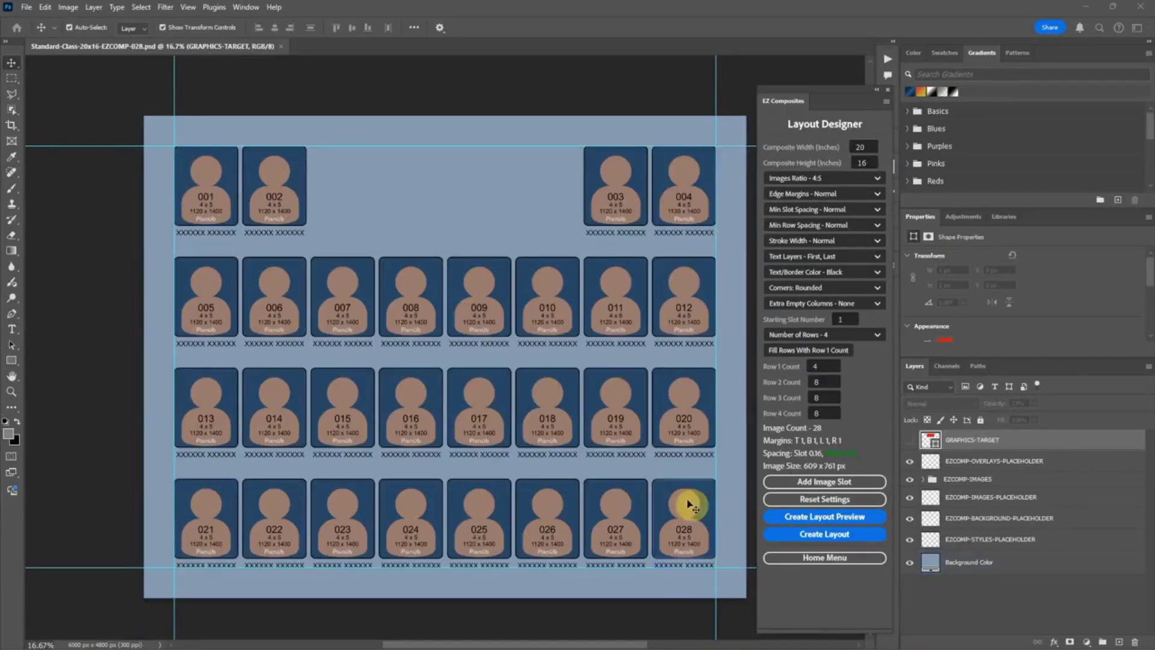
{"action": "left_click", "coordinate": [667, 328]}
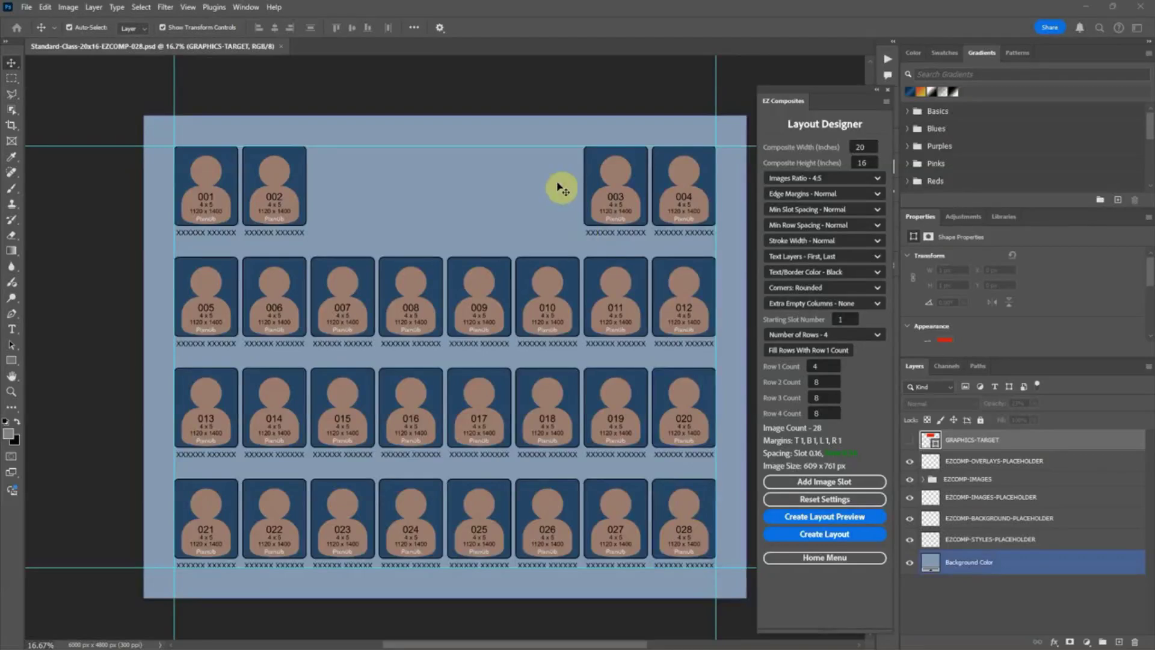
{"action": "left_click", "coordinate": [588, 252]}
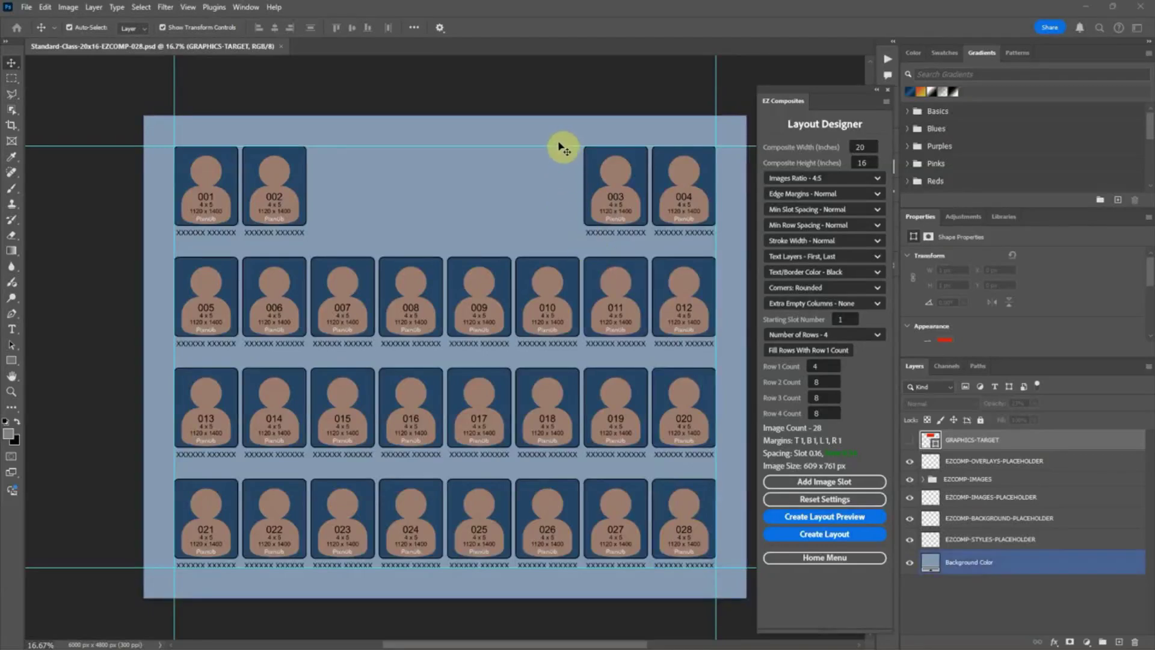
{"action": "left_click", "coordinate": [544, 562]}
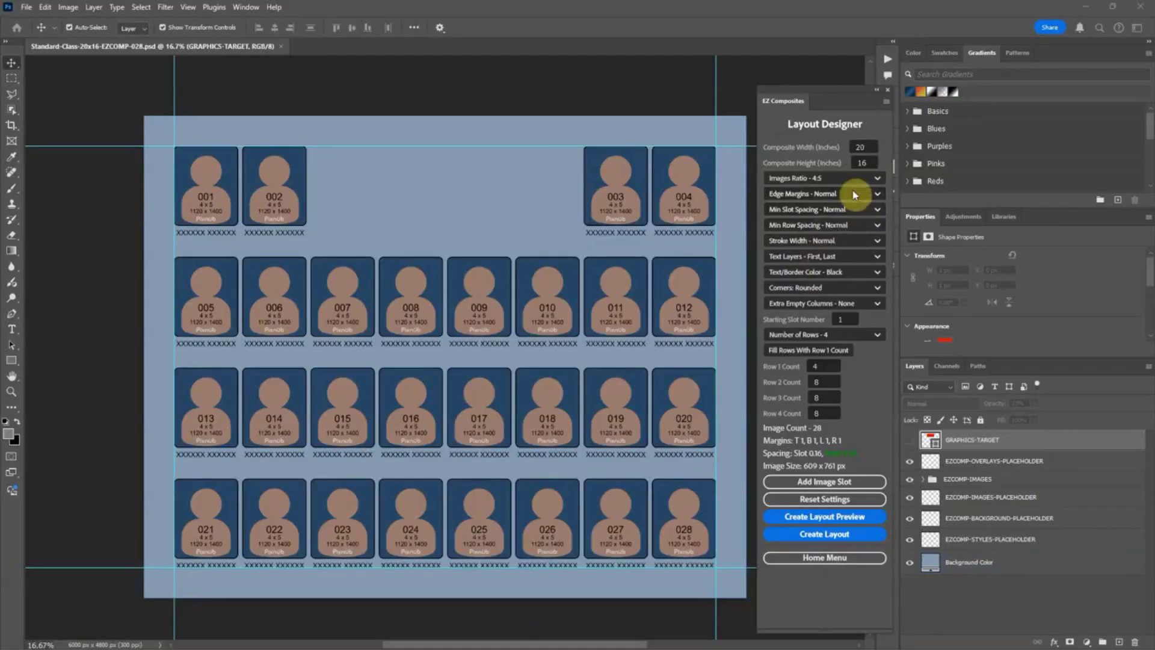
{"action": "left_click", "coordinate": [684, 288]}
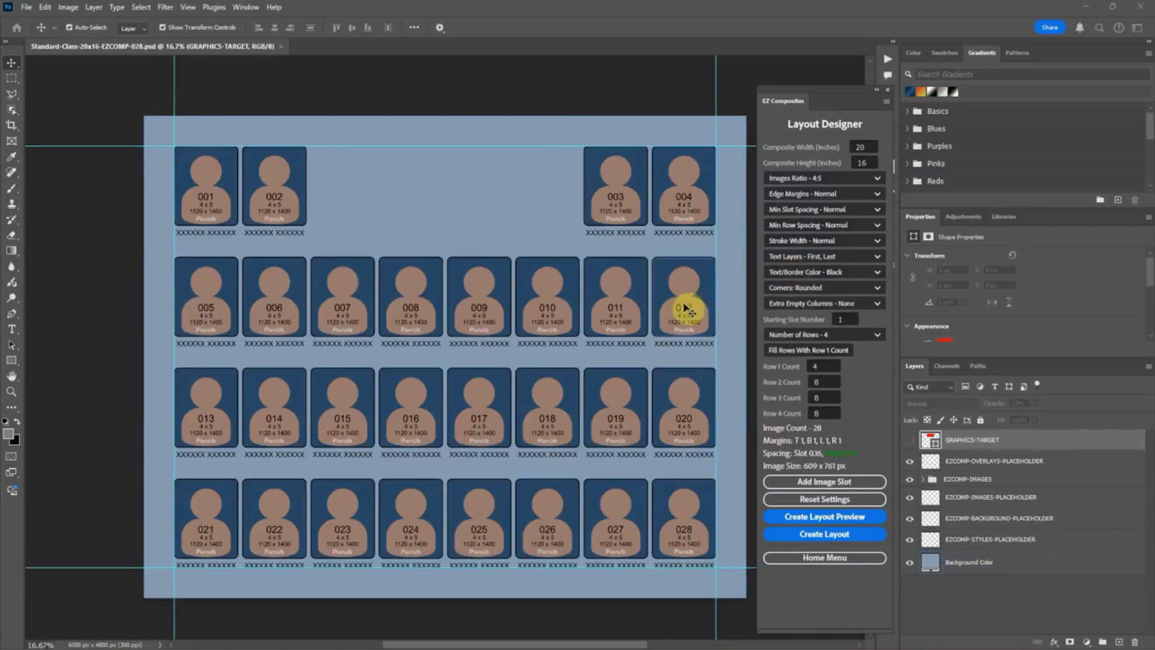
- Examine the Stroke Width choices from Razor to X-Wide against a close view of the borders around slots 007 to 009
{"action": "key", "text": "ctrl+plus"}
{"action": "key", "text": "ctrl+plus"}
{"action": "key", "text": "ctrl+plus"}
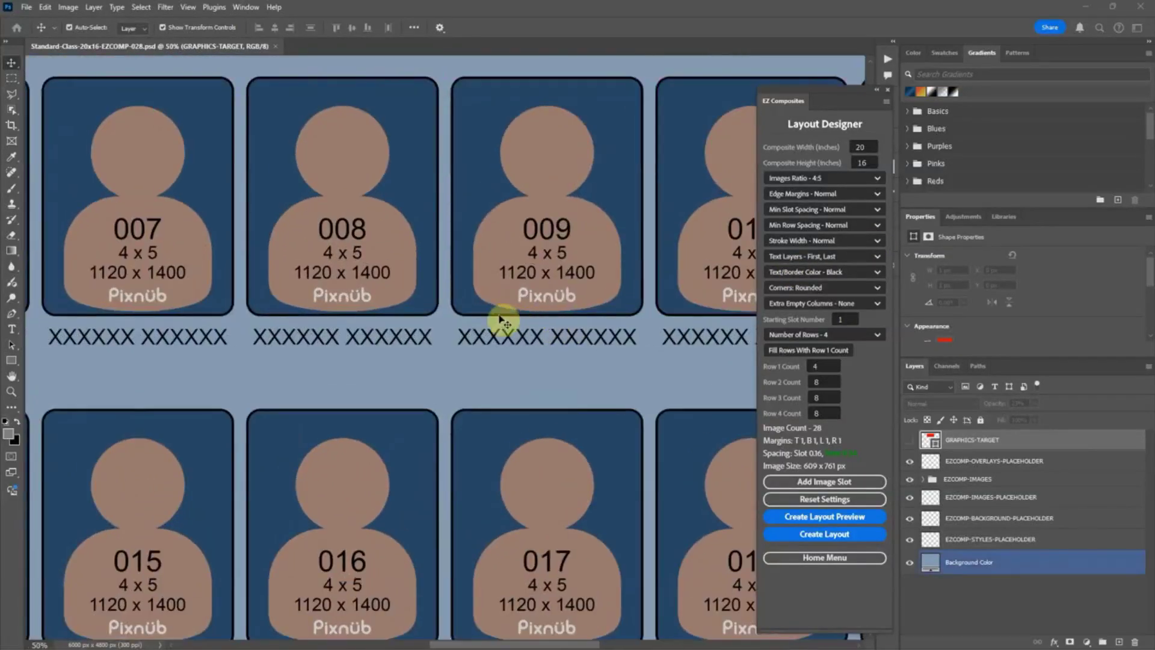
{"action": "left_click", "coordinate": [469, 92]}
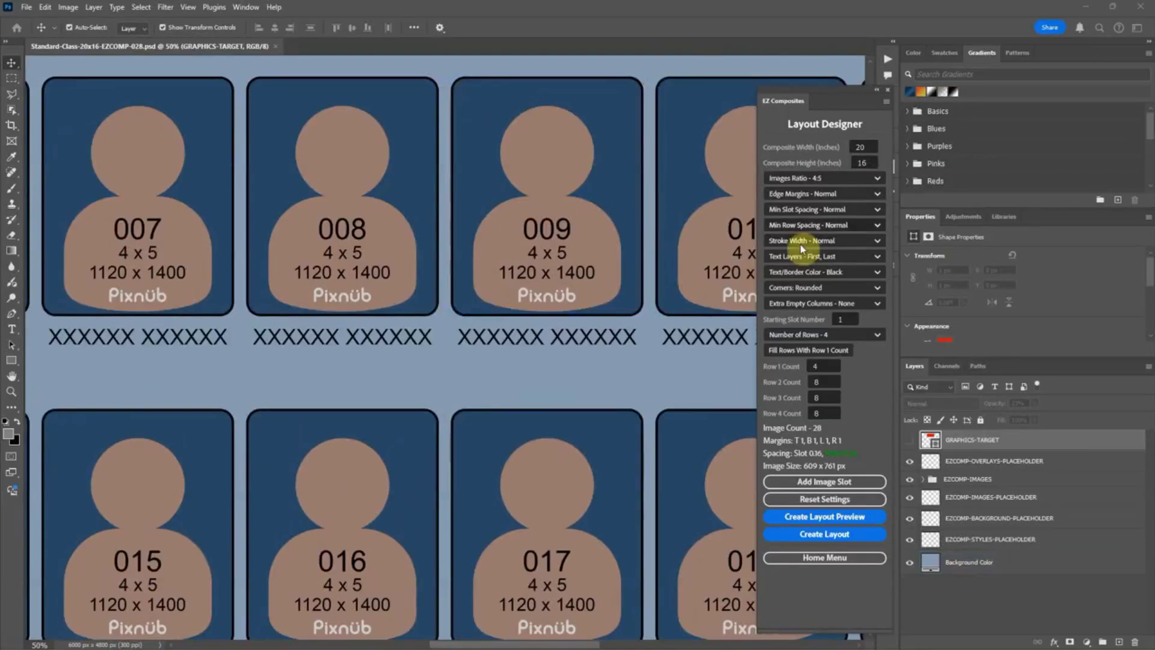
{"action": "left_click", "coordinate": [836, 242]}
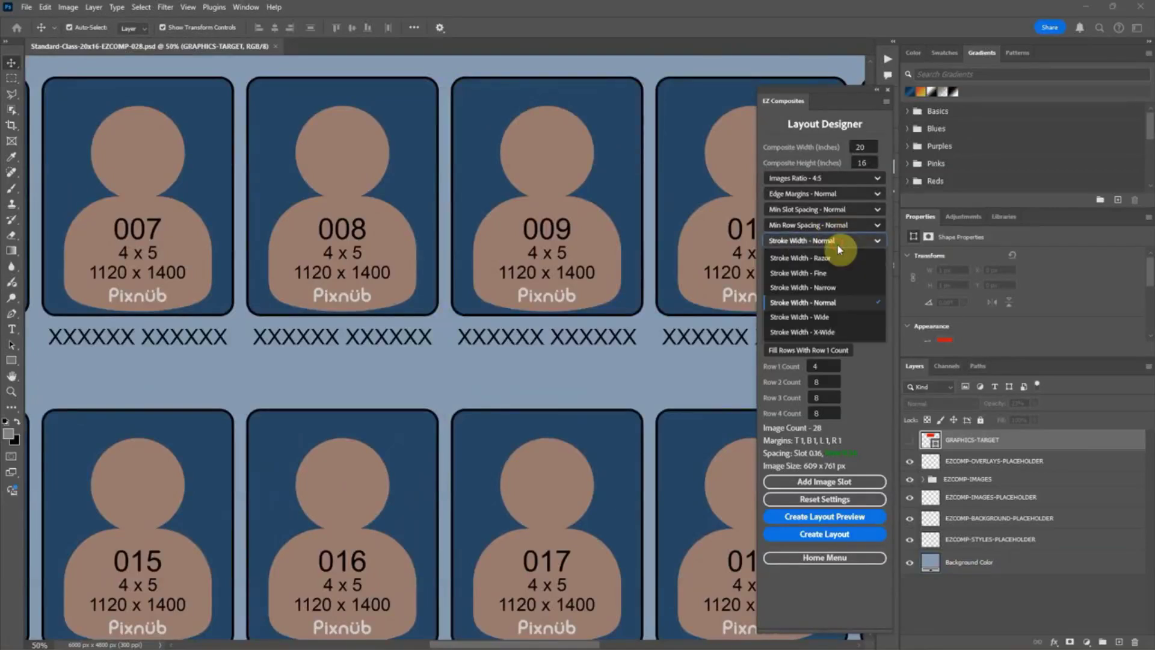
{"action": "left_click", "coordinate": [828, 306]}
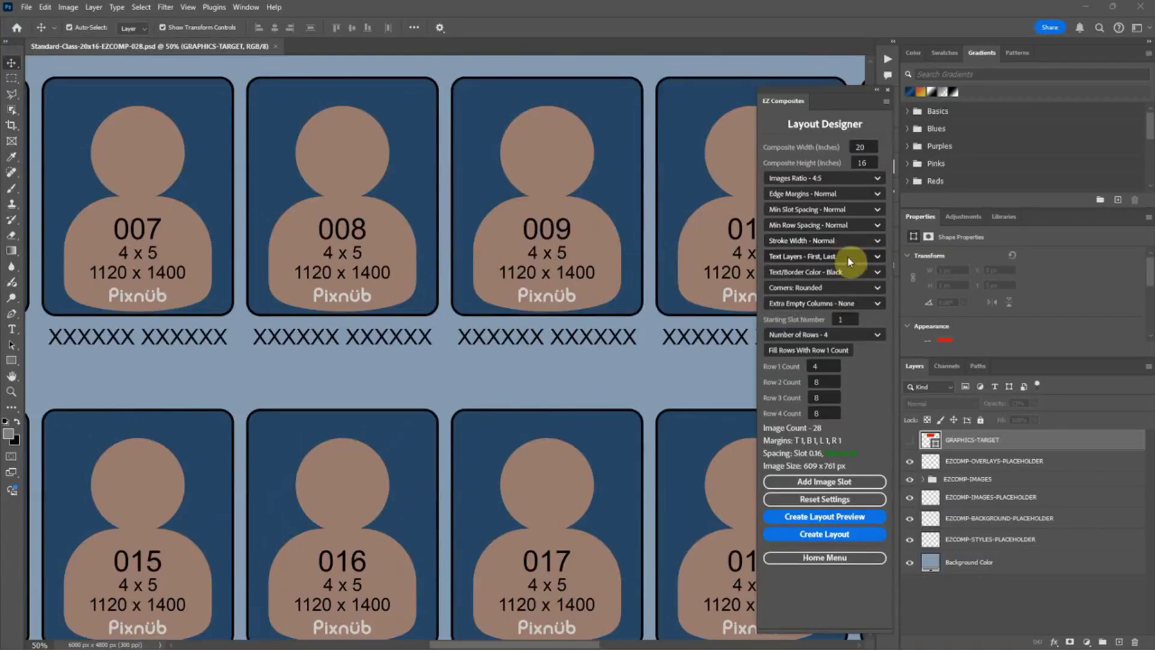
{"action": "left_click", "coordinate": [846, 239]}
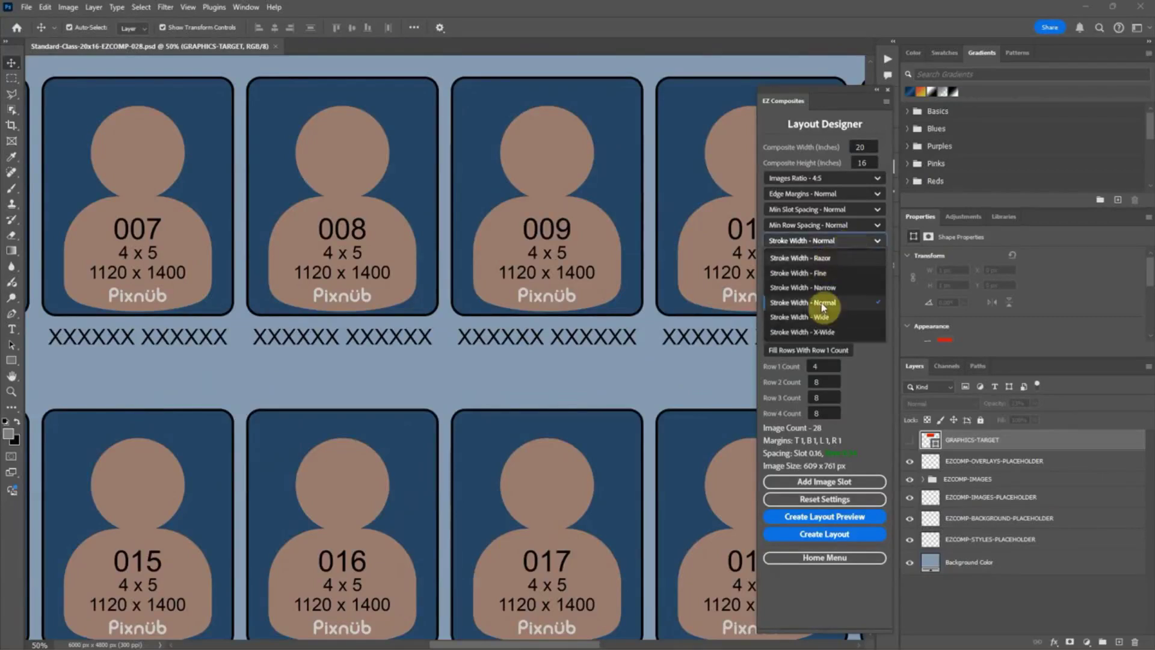
{"action": "left_click", "coordinate": [837, 240]}
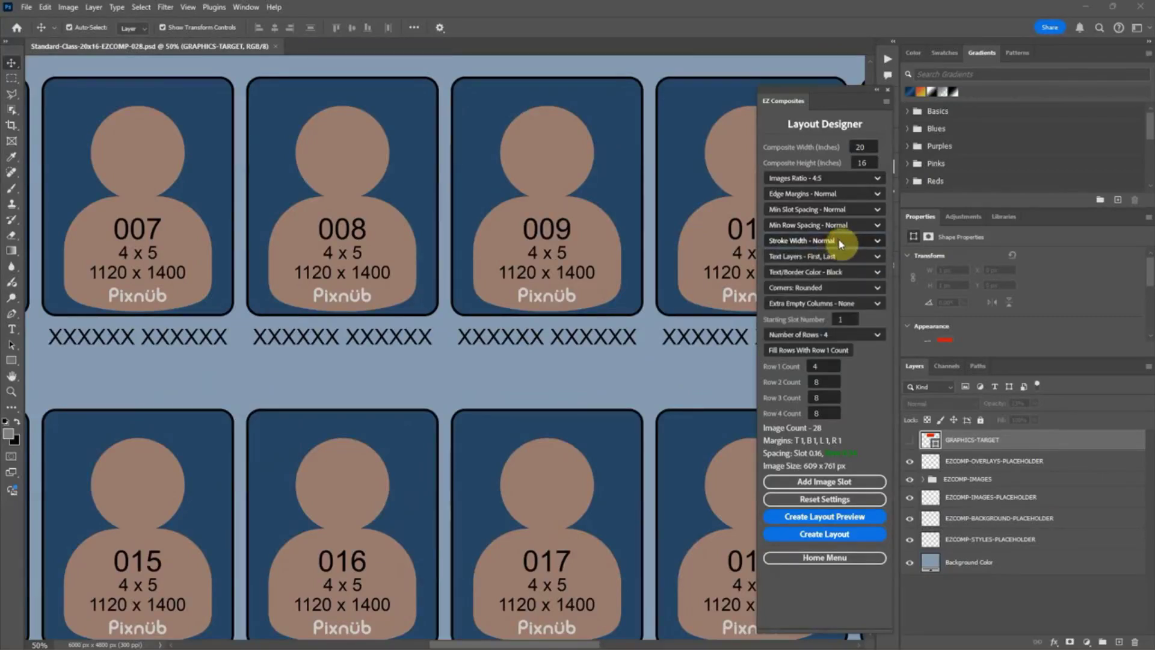
{"action": "left_click", "coordinate": [838, 238]}
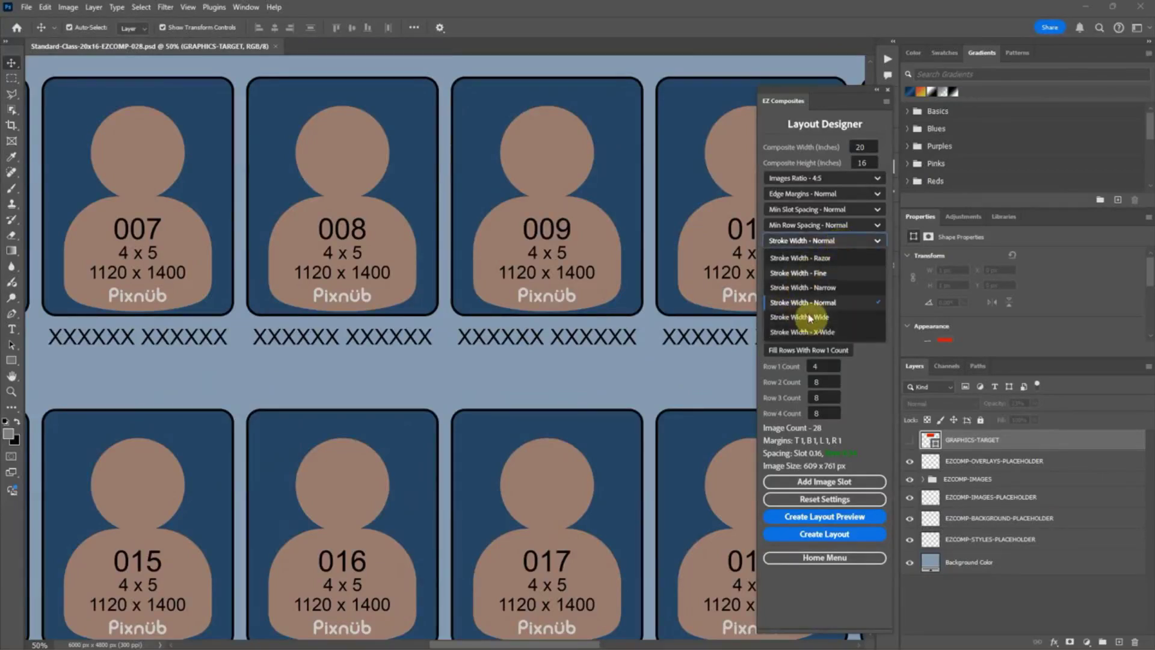
{"action": "left_click", "coordinate": [840, 240]}
- Review the Stroke Width choices again with the full 20 by 16 inch composite in view
{"action": "key", "text": "ctrl+0"}
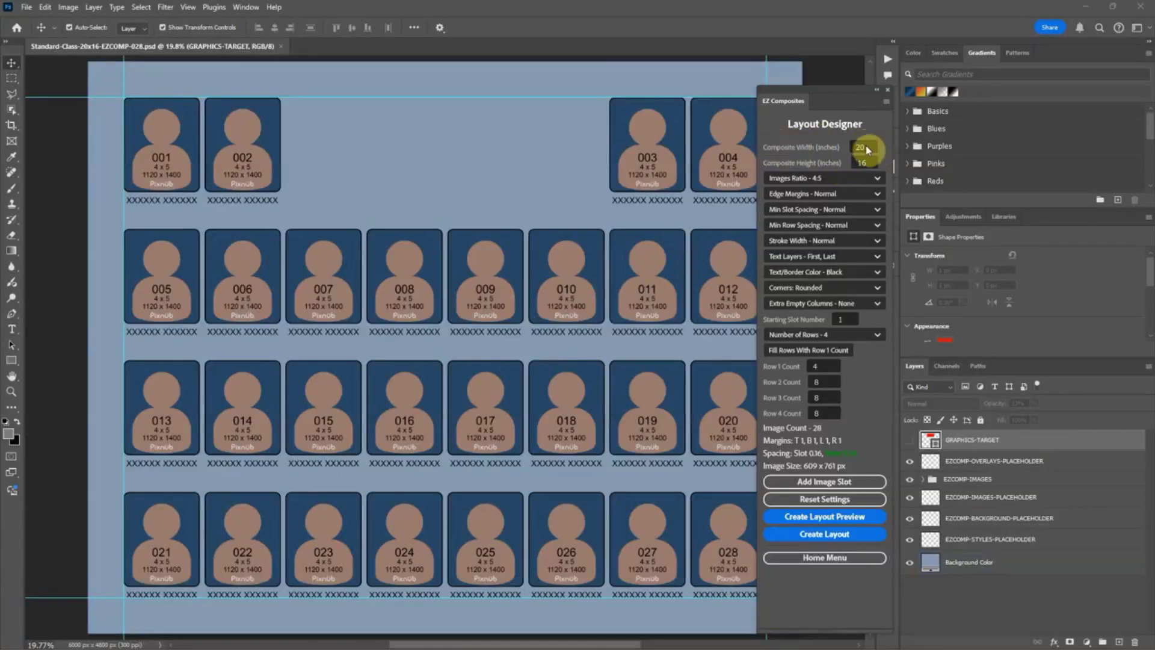
{"action": "left_click", "coordinate": [847, 240]}
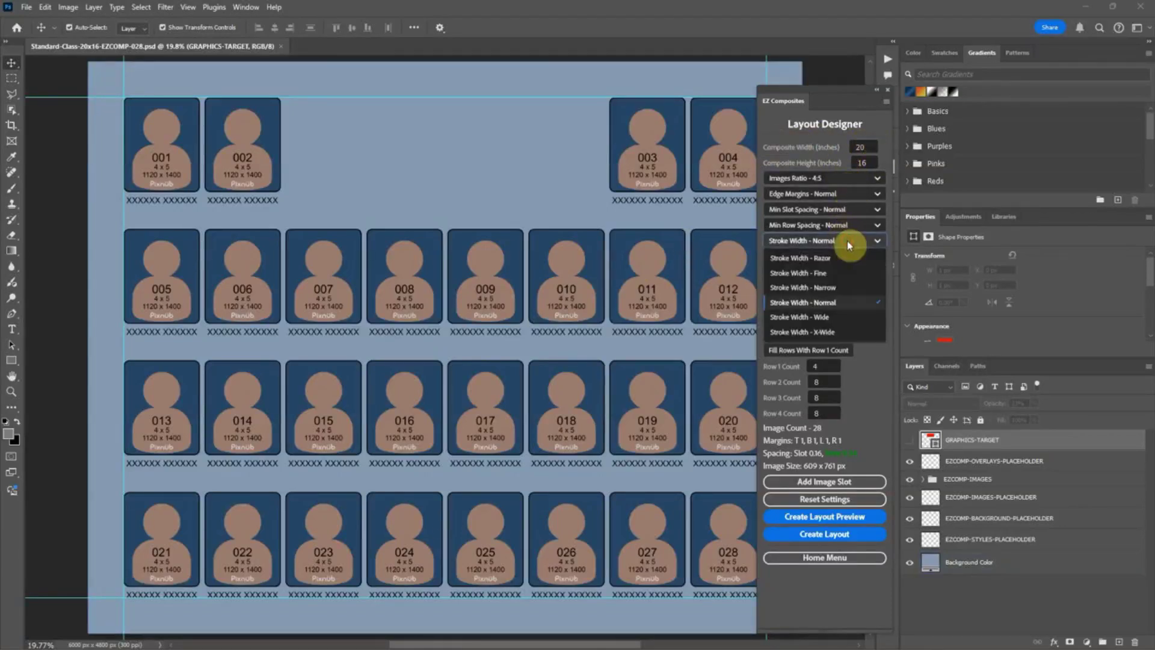
{"action": "left_click", "coordinate": [845, 241]}
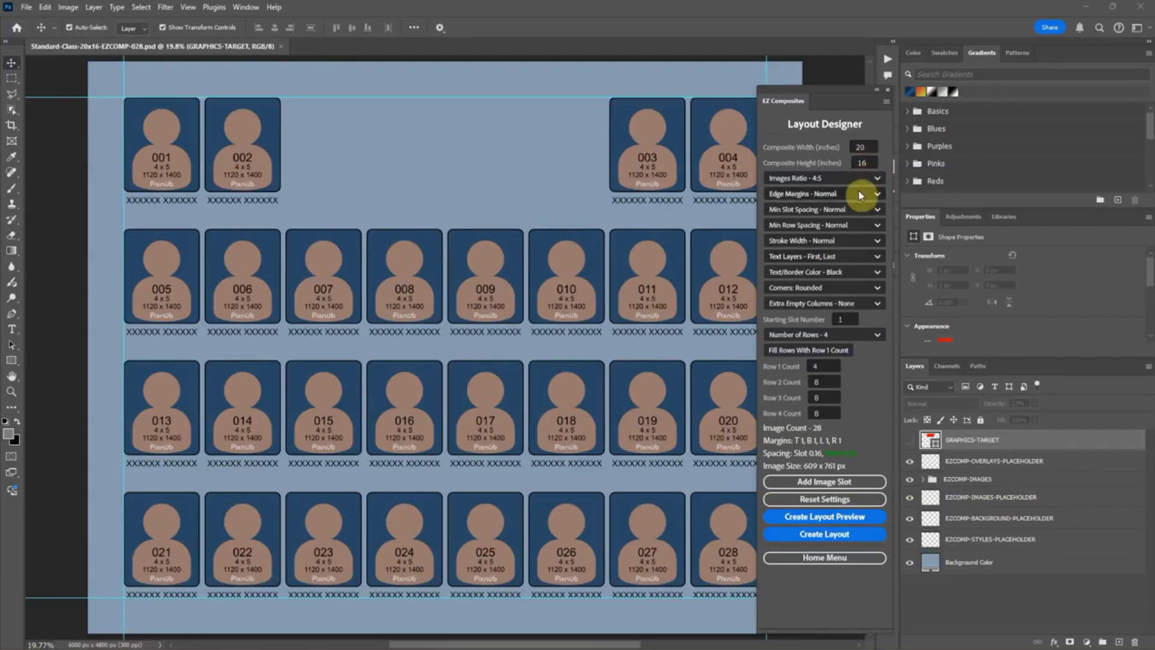
{"action": "left_click", "coordinate": [847, 240]}
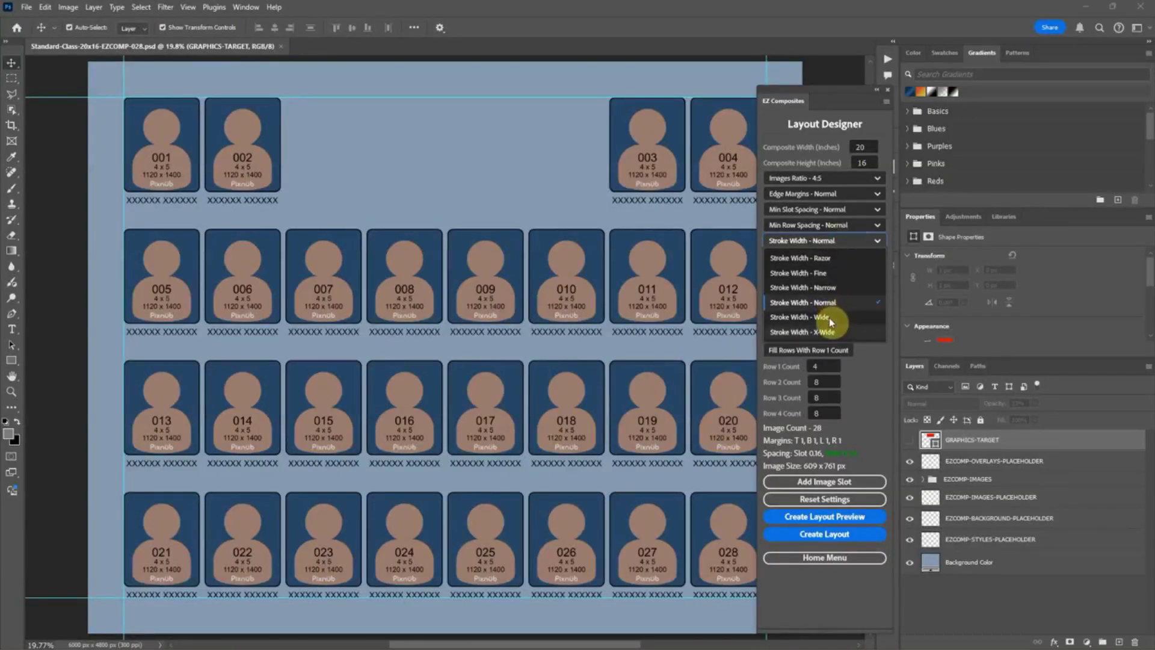
{"action": "left_click", "coordinate": [858, 238]}
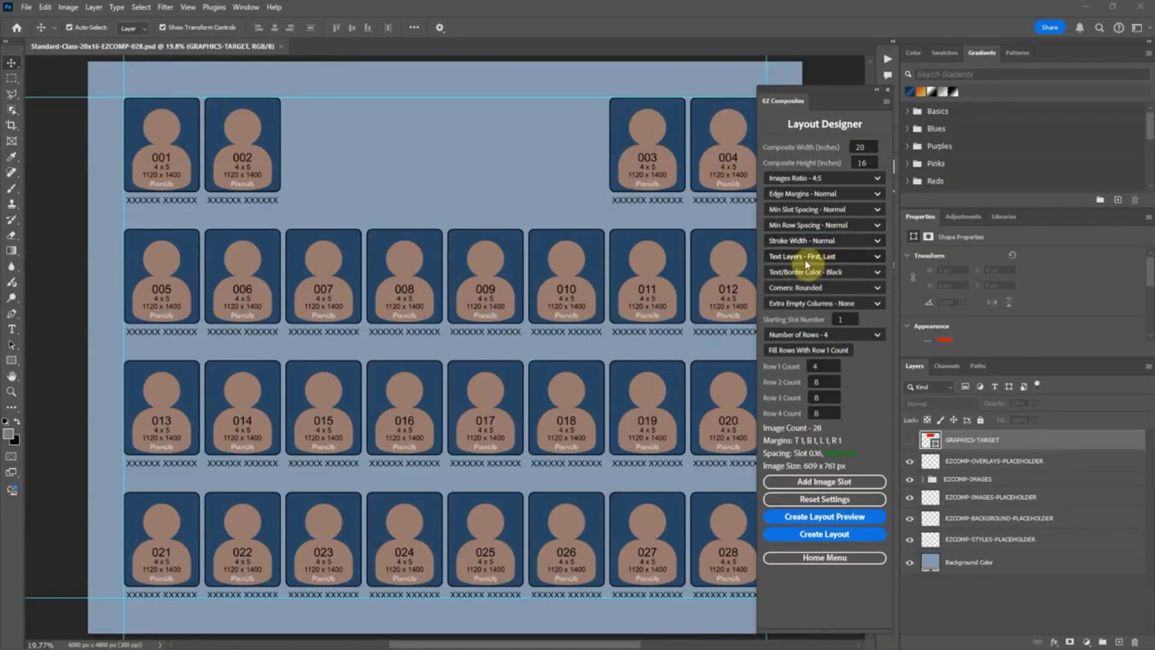
- Set the layout's text layers to Fullname and check the remaining text layer choices
{"action": "left_click", "coordinate": [854, 251]}
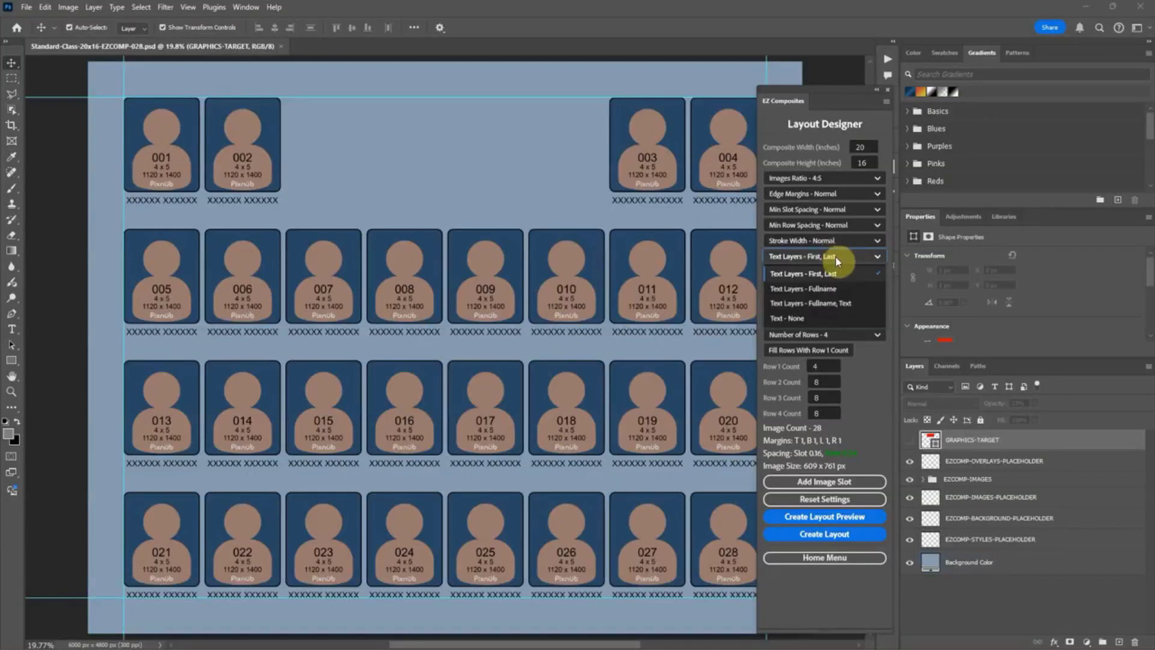
{"action": "left_click", "coordinate": [835, 258]}
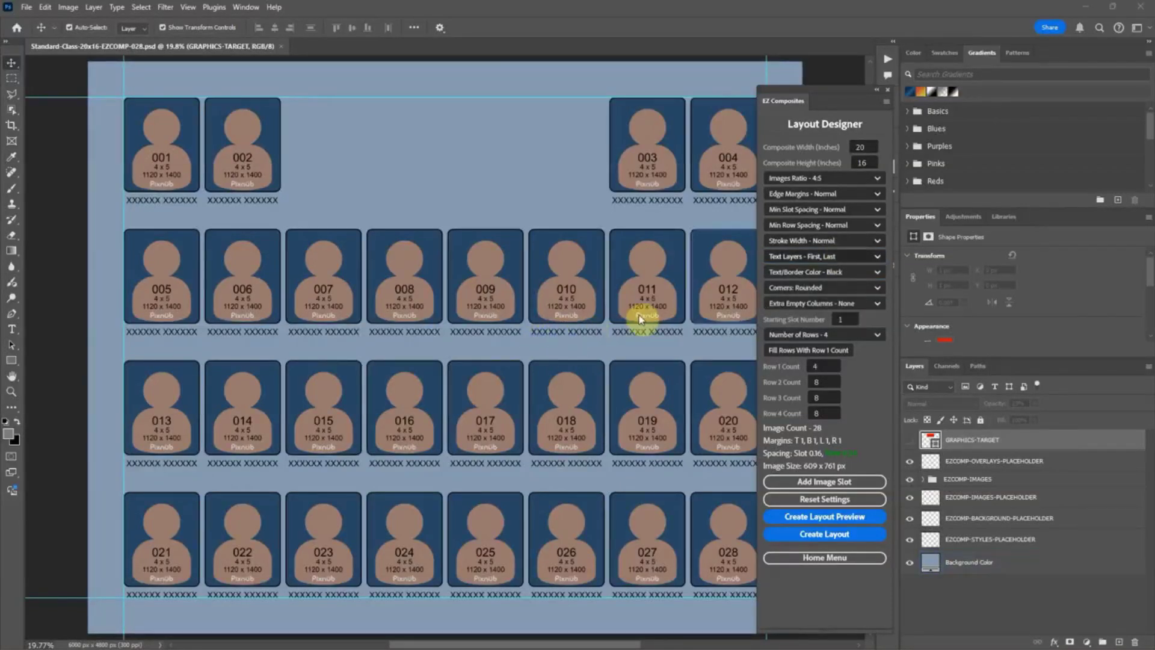
{"action": "left_click", "coordinate": [862, 257]}
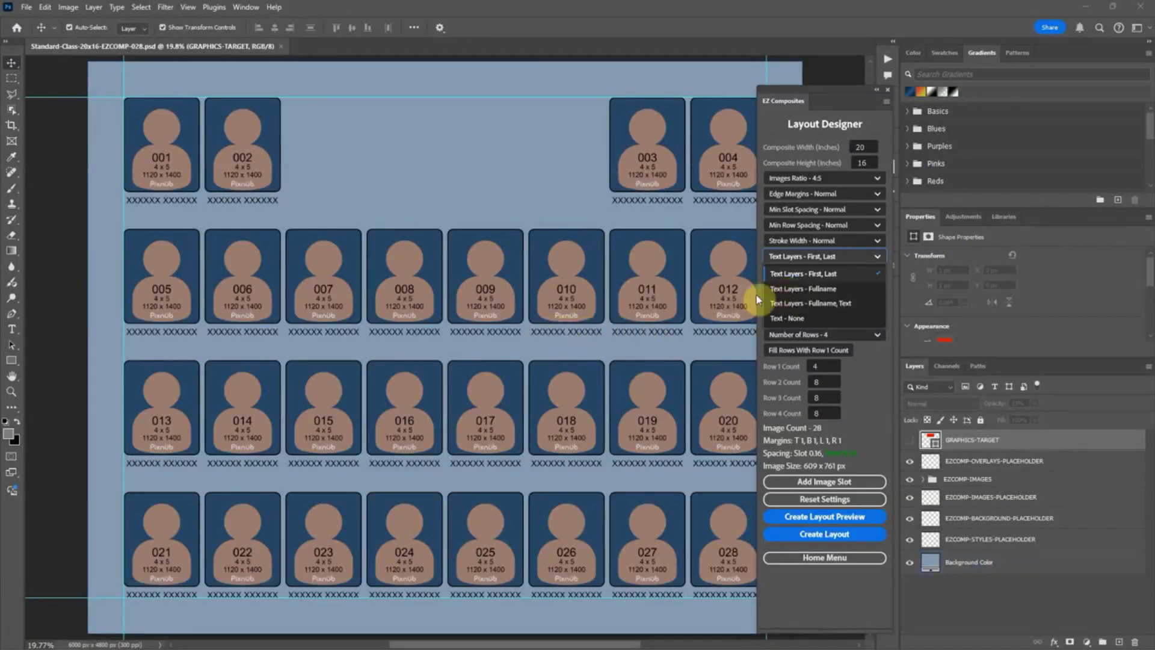
{"action": "left_click", "coordinate": [781, 289]}
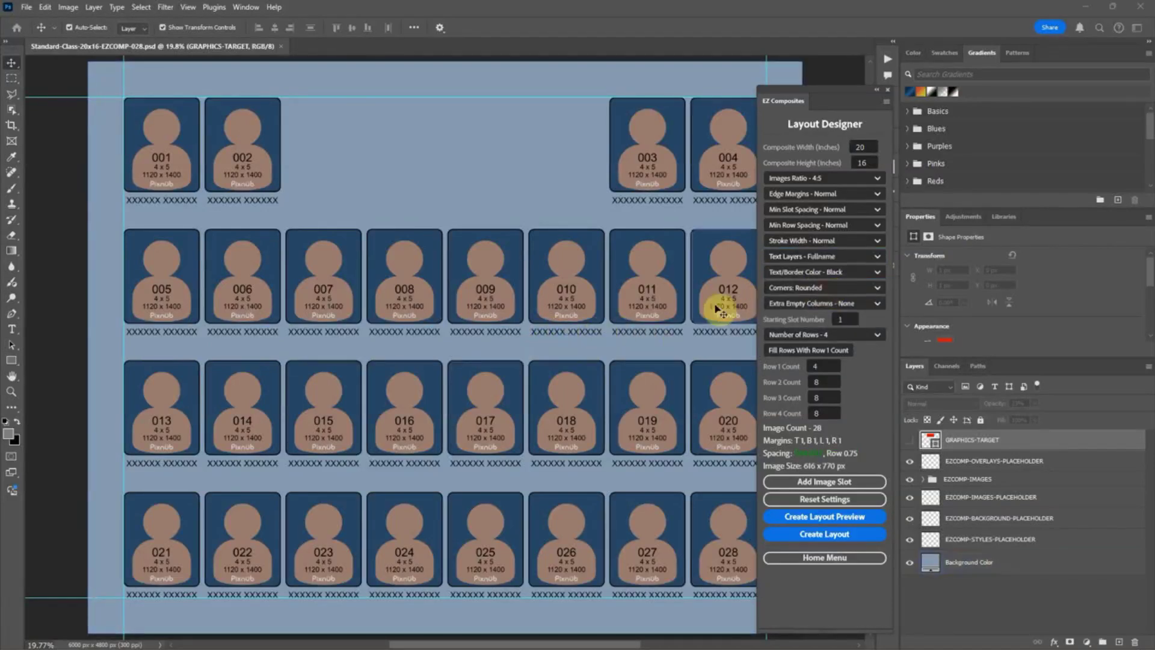
{"action": "left_click", "coordinate": [842, 258]}
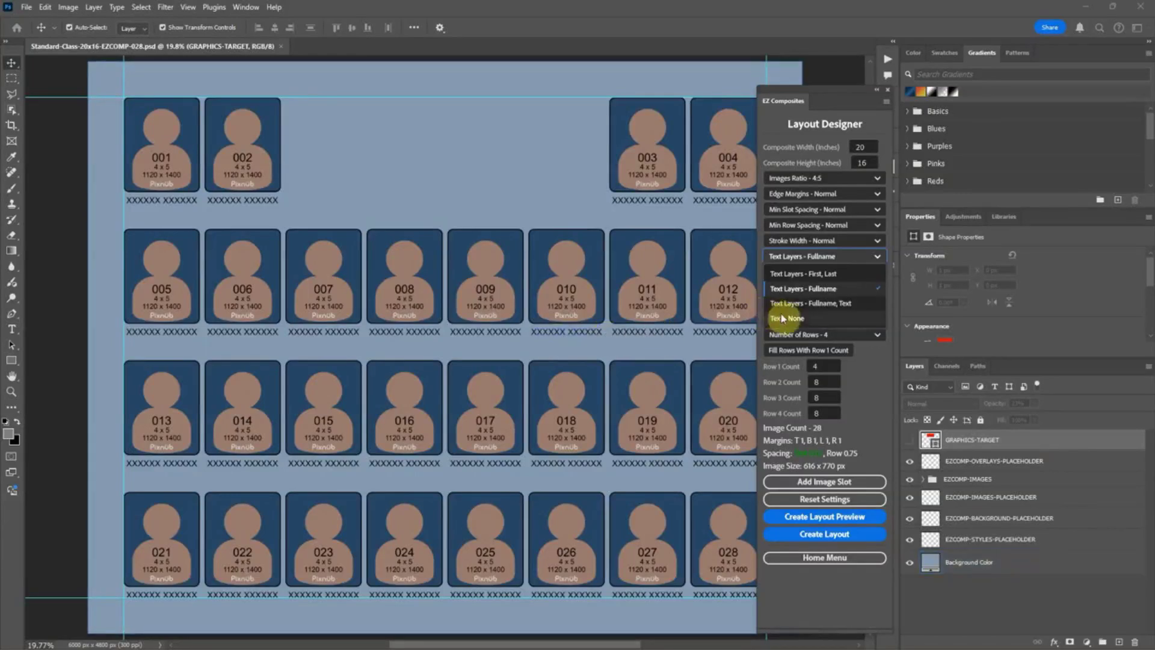
{"action": "left_click", "coordinate": [825, 257]}
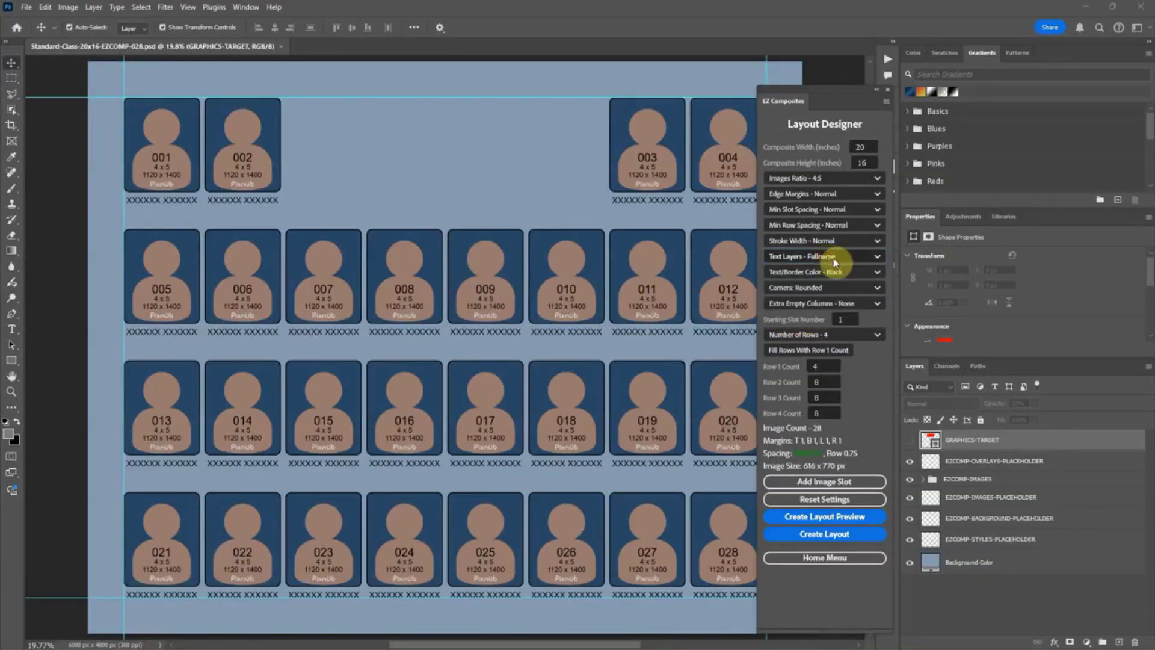
- Review the Rounded, Square, Oval and Beveled corner choices, and reposition the Layout Designer panel over the last slot columns
{"action": "left_click", "coordinate": [857, 288]}
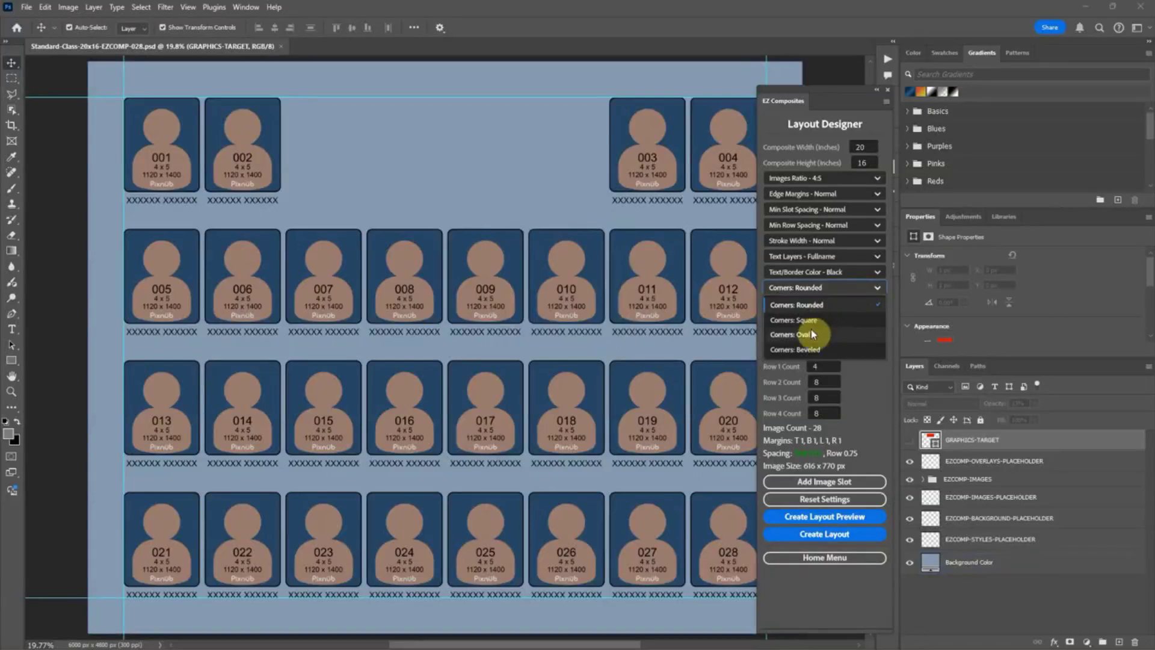
{"action": "left_click", "coordinate": [809, 290]}
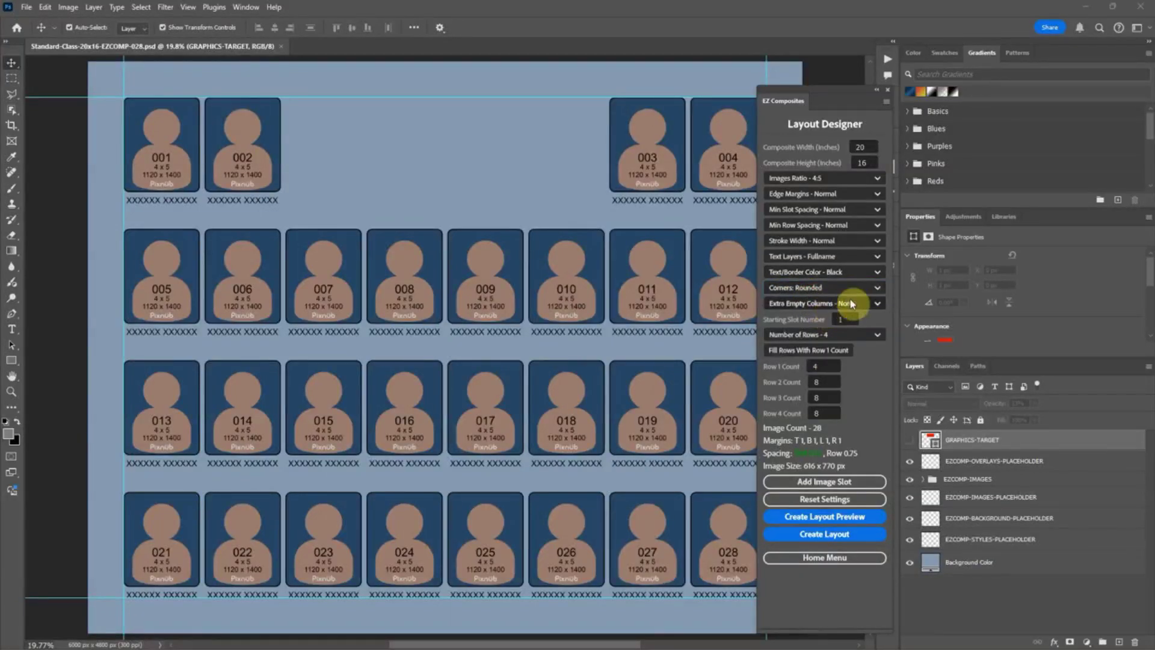
{"action": "left_click", "coordinate": [715, 96]}
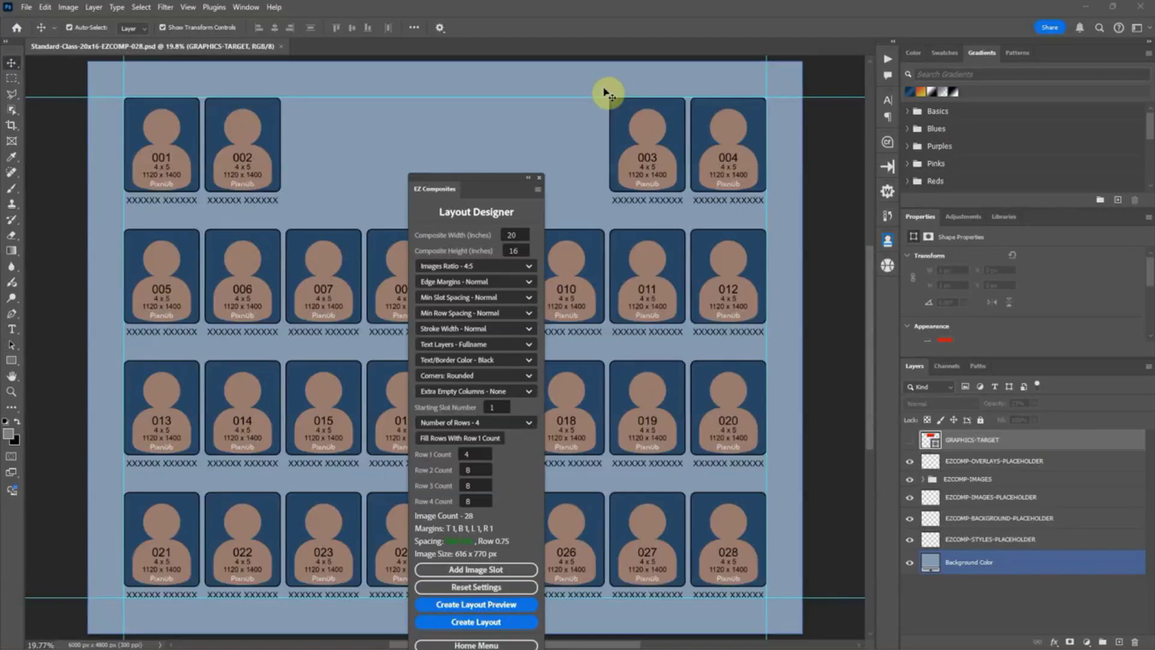
{"action": "left_click_drag", "start_coordinate": [470, 178], "coordinate": [788, 50]}
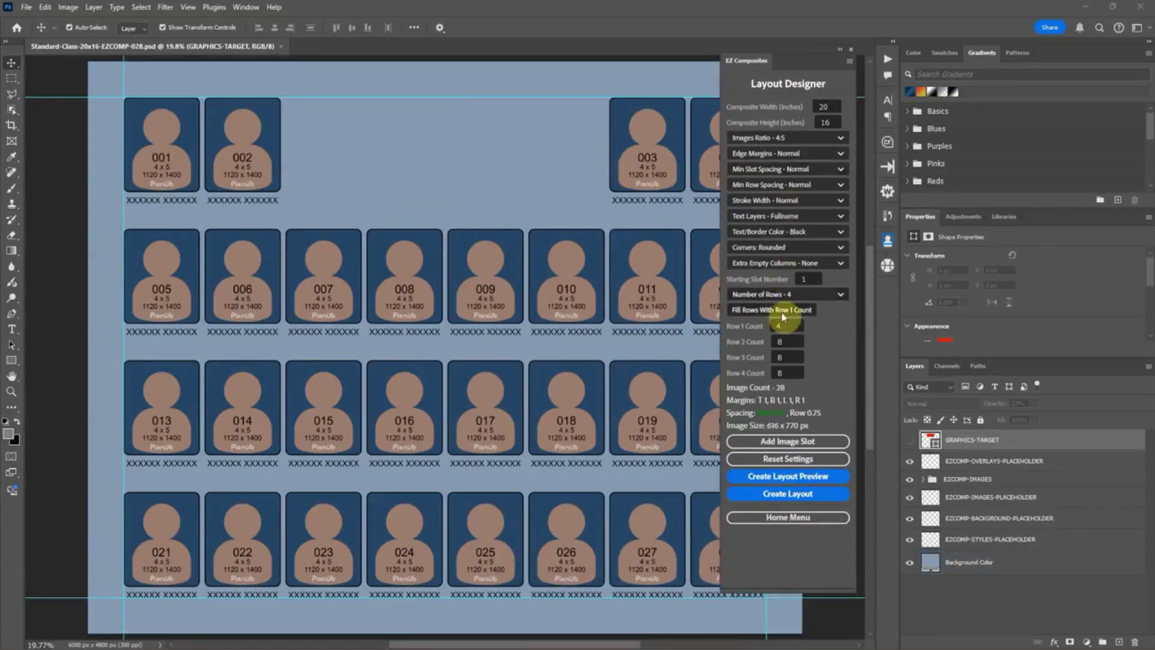
- Try a starting slot number of 2 and restore it to 1
{"action": "left_click", "coordinate": [805, 278]}
{"action": "left_click_drag", "start_coordinate": [812, 280], "coordinate": [776, 281]}
{"action": "type", "text": "2"}
{"action": "left_click", "coordinate": [442, 214]}
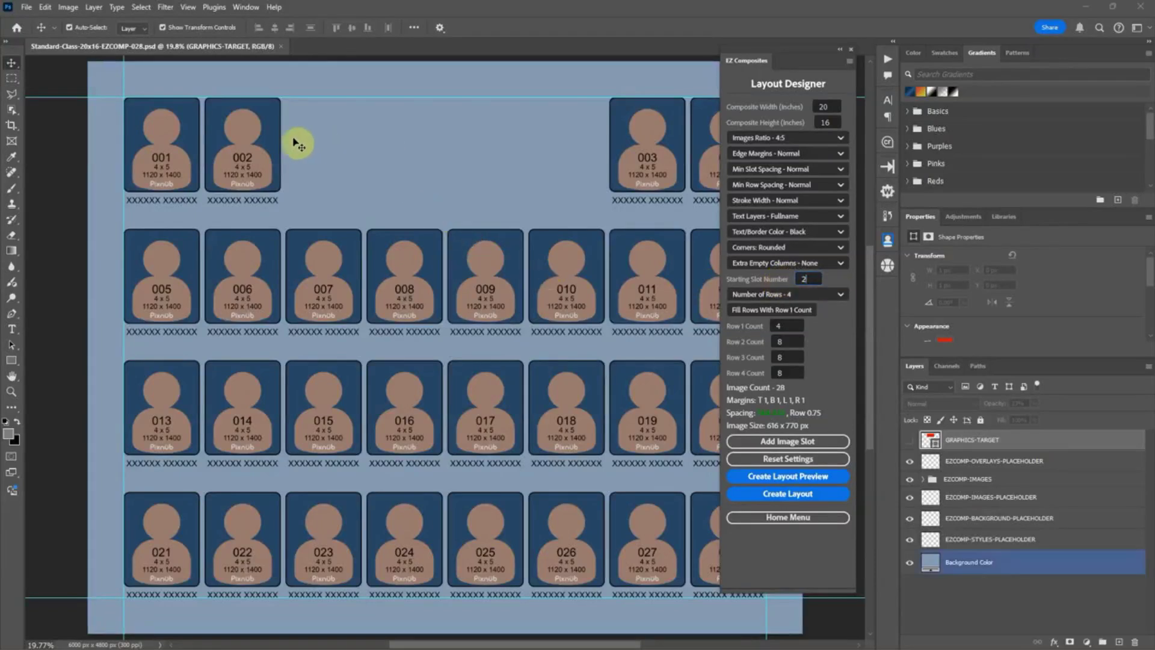
{"action": "type", "text": "1"}
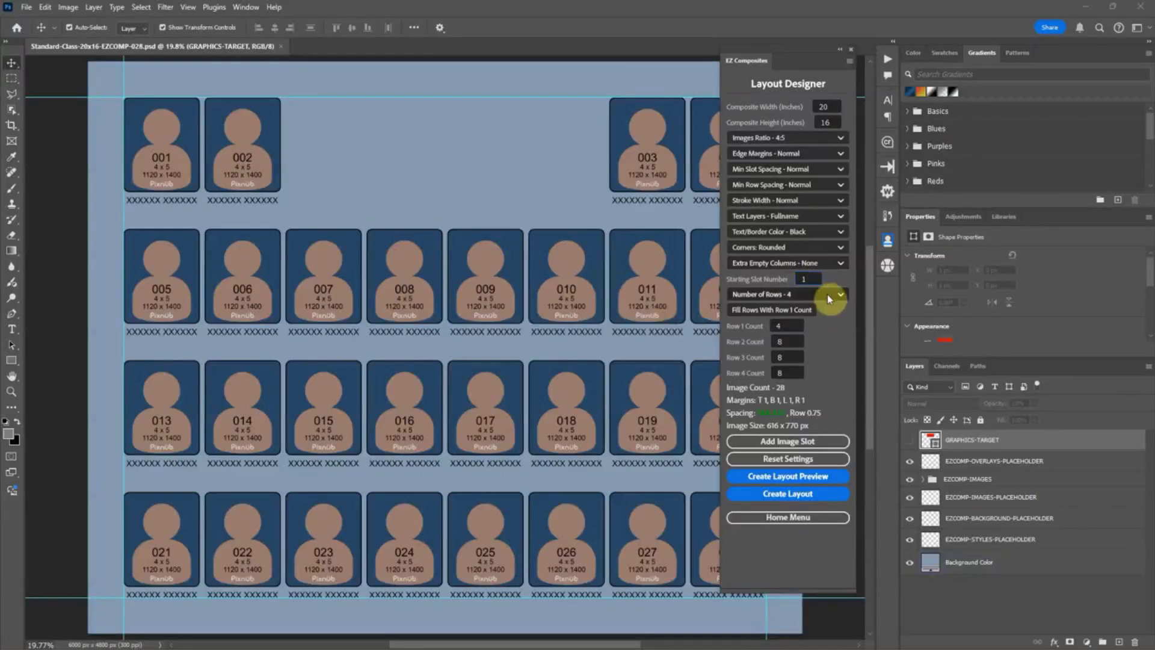
- Review the Number of Rows choices, try 8 rows, and return the layout to 4 rows
{"action": "left_click", "coordinate": [818, 296]}
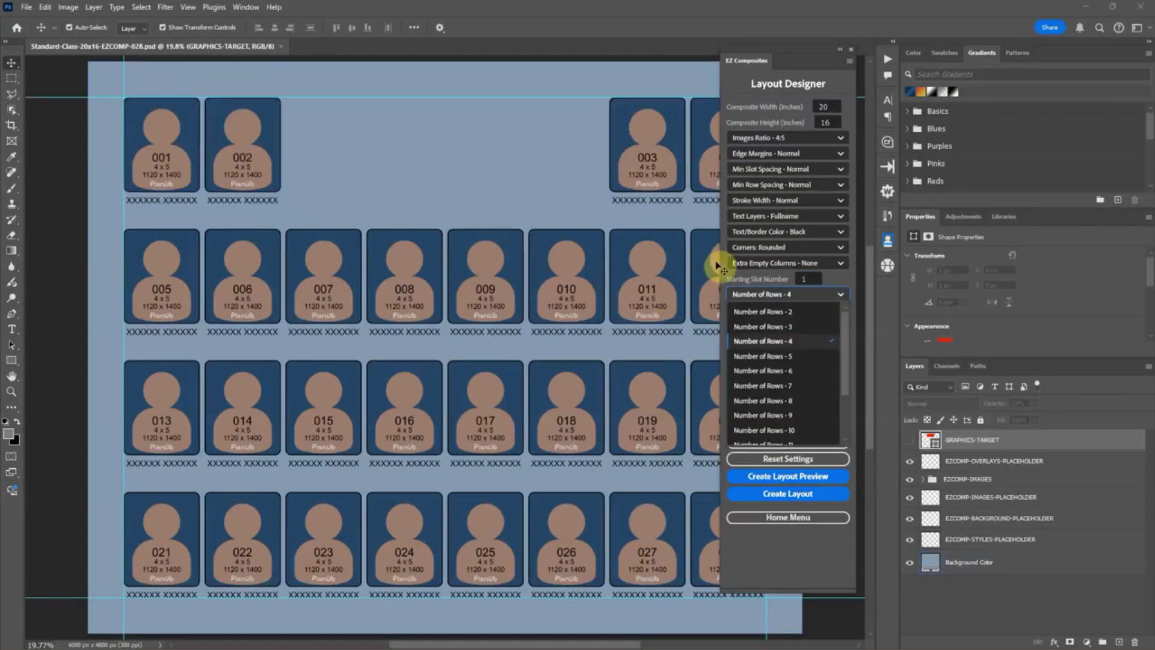
{"action": "left_click", "coordinate": [833, 293]}
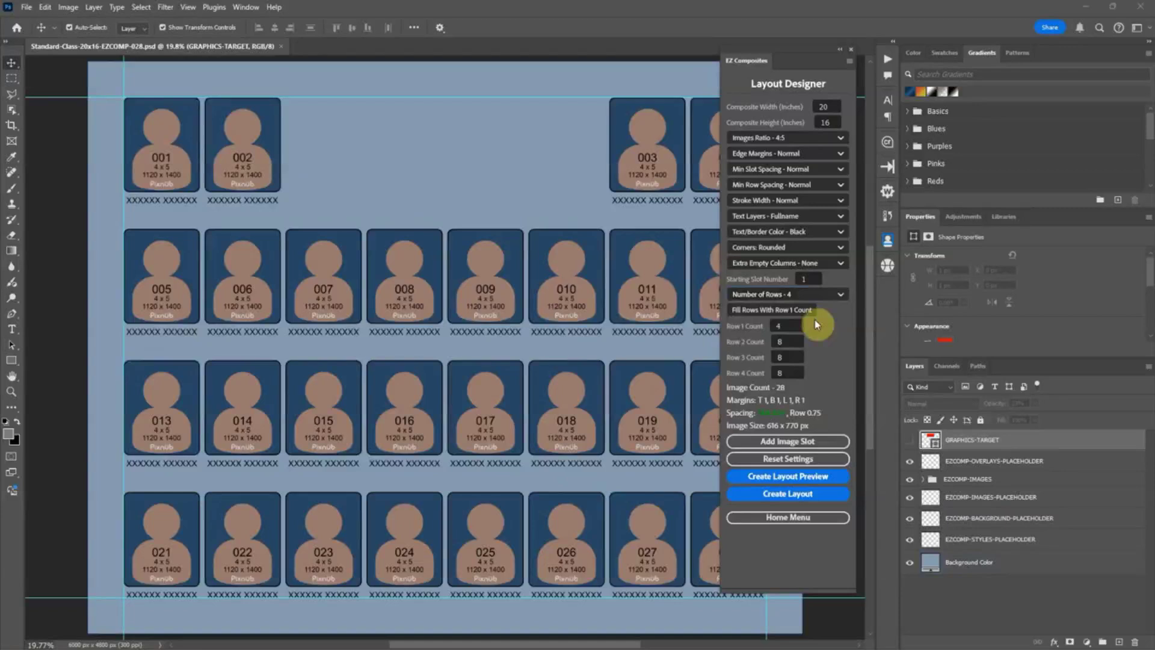
{"action": "left_click", "coordinate": [807, 294]}
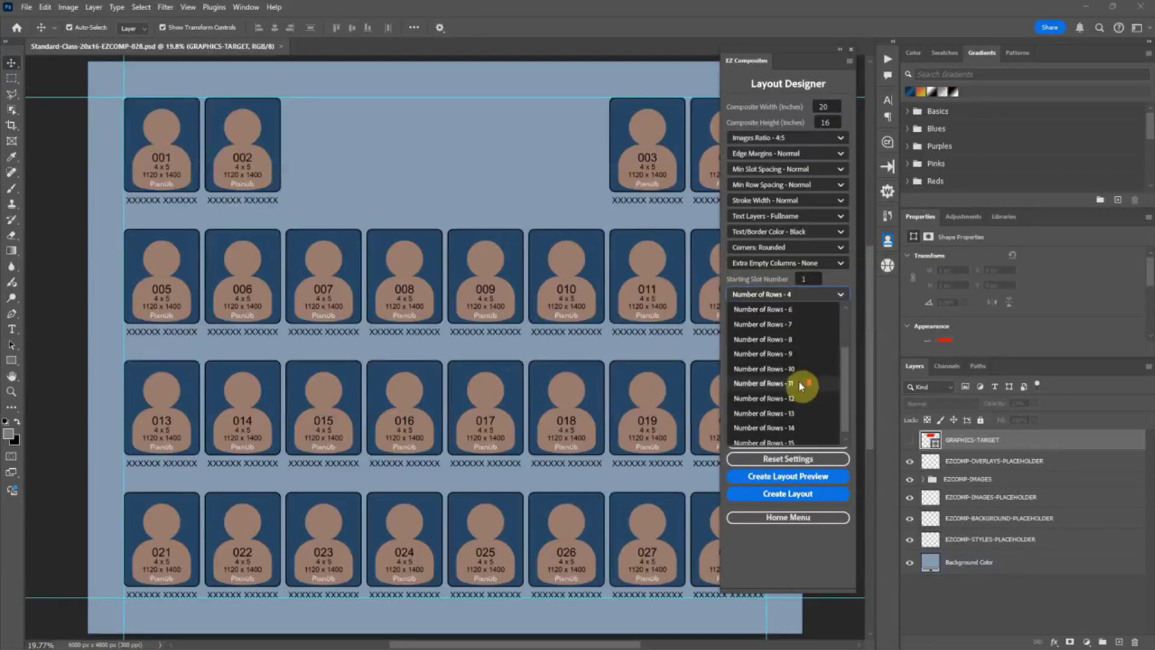
{"action": "left_click", "coordinate": [793, 353]}
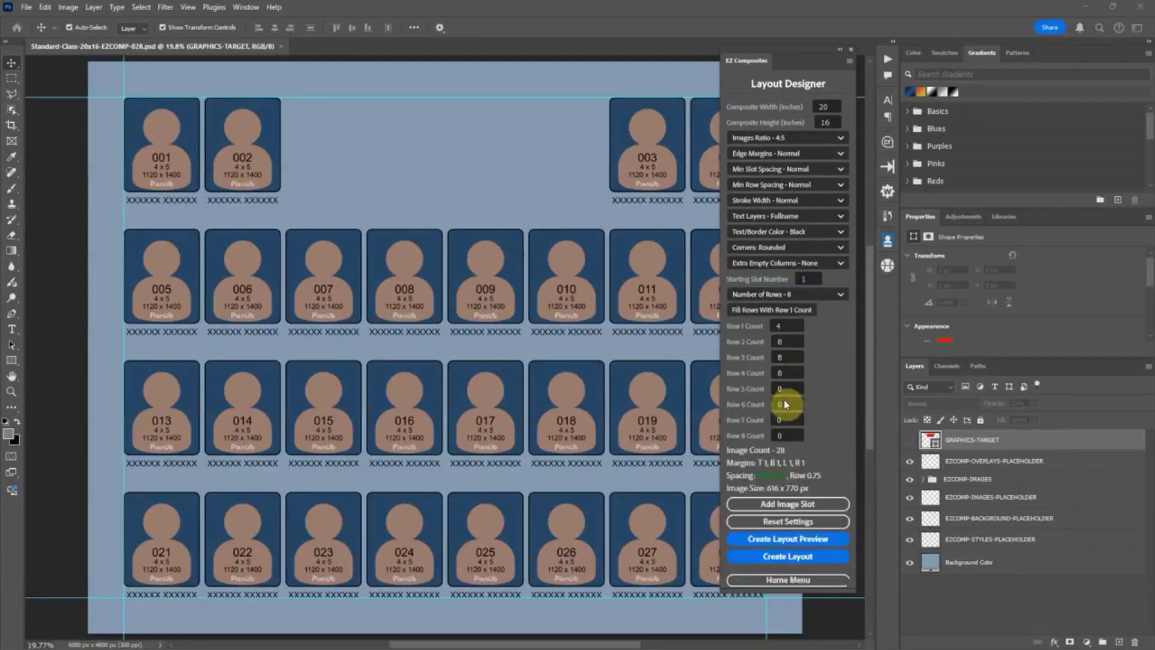
{"action": "left_click", "coordinate": [805, 294]}
{"action": "left_click", "coordinate": [788, 343]}
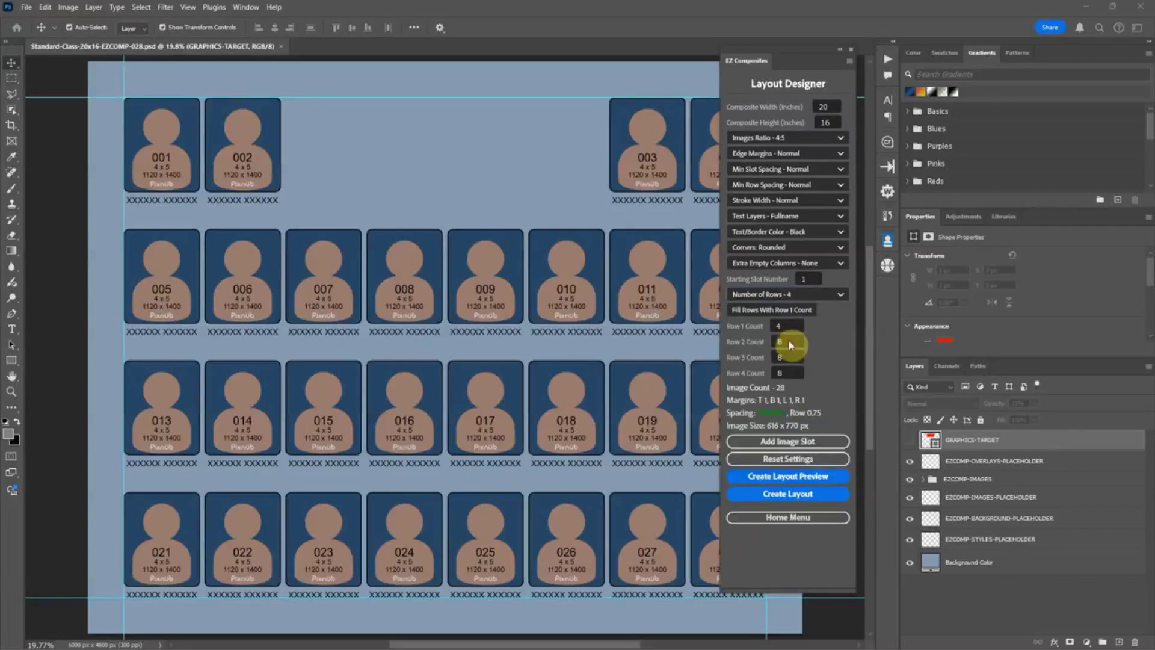
- Set the Row 3 count to 7 and the Row 4 count to 5, and reposition the Layout Designer panel
{"action": "mouse_move", "coordinate": [800, 78]}
{"action": "left_mouse_down"}
{"action": "mouse_move", "coordinate": [802, 52]}
{"action": "mouse_move", "coordinate": [872, 70]}
{"action": "mouse_move", "coordinate": [873, 85]}
{"action": "mouse_move", "coordinate": [805, 63]}
{"action": "left_mouse_up"}
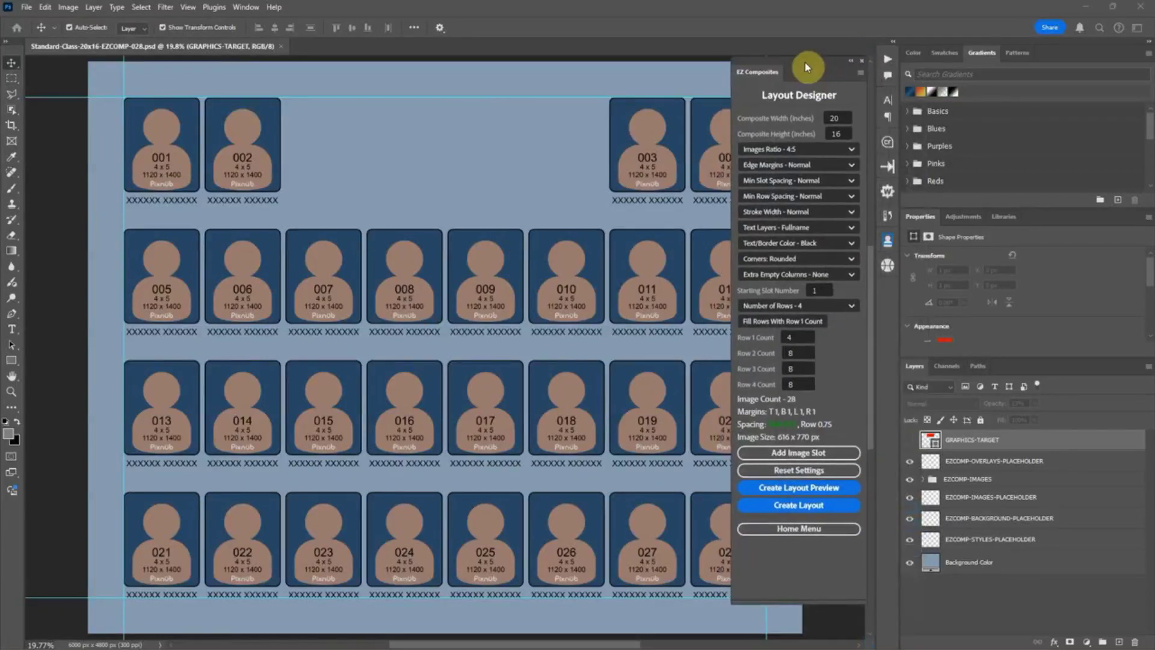
{"action": "double_click", "coordinate": [794, 368]}
{"action": "double_click", "coordinate": [794, 385]}
{"action": "type", "text": "5"}
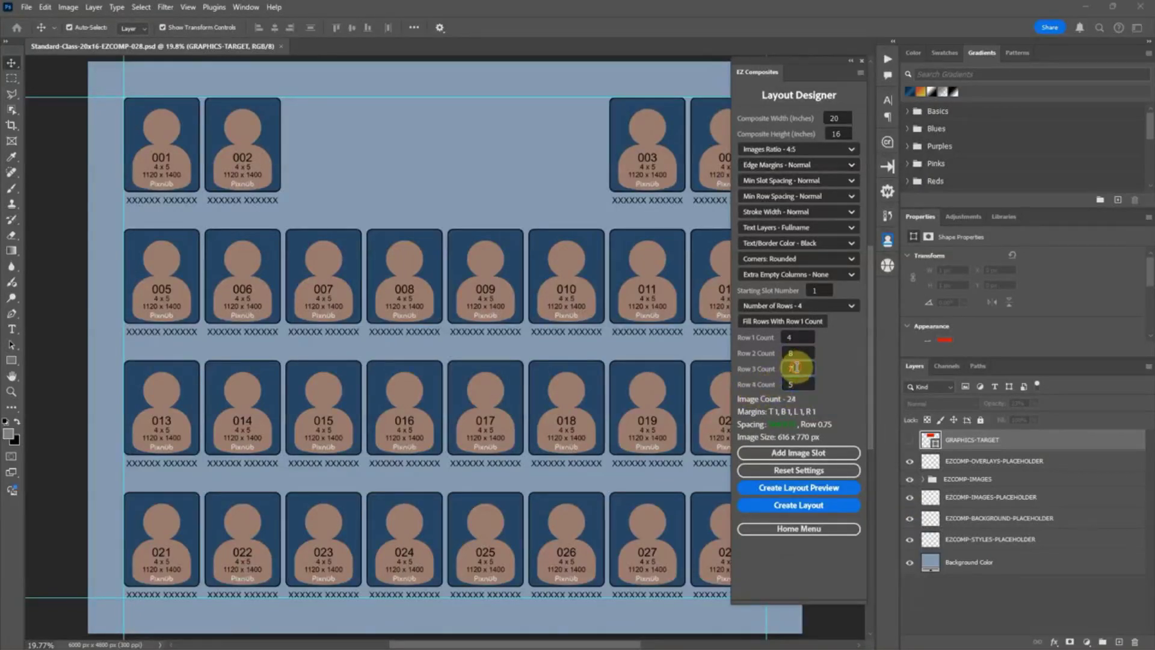
{"action": "left_click", "coordinate": [798, 336]}
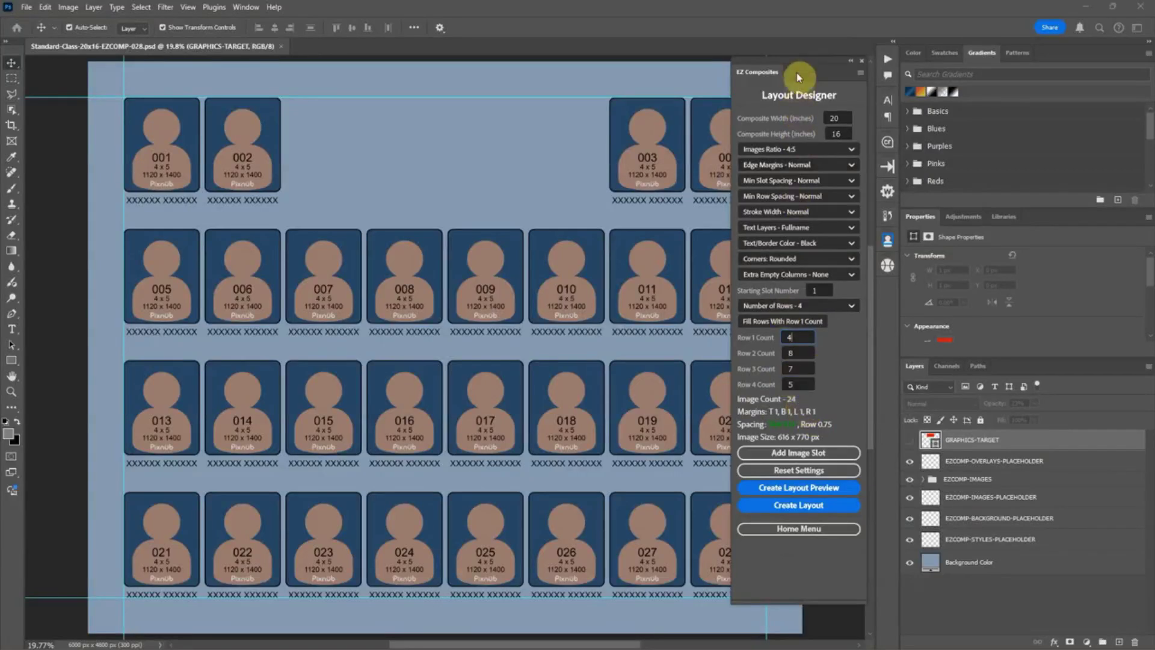
{"action": "left_click_drag", "start_coordinate": [797, 74], "coordinate": [802, 62]}
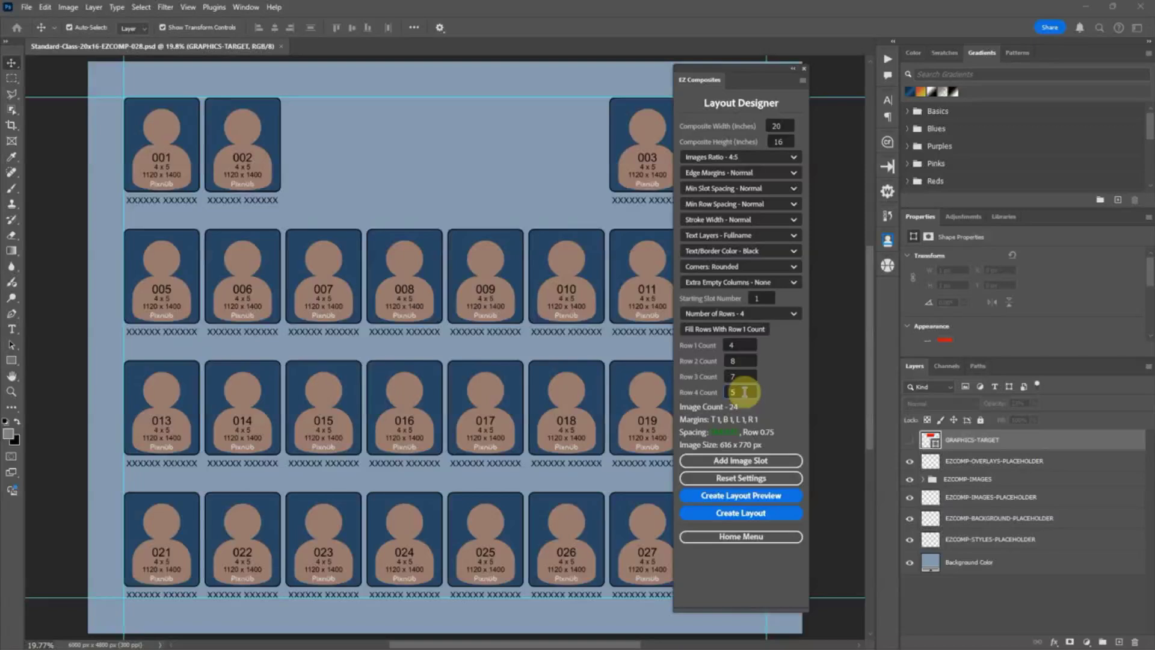
{"action": "left_click", "coordinate": [745, 392]}
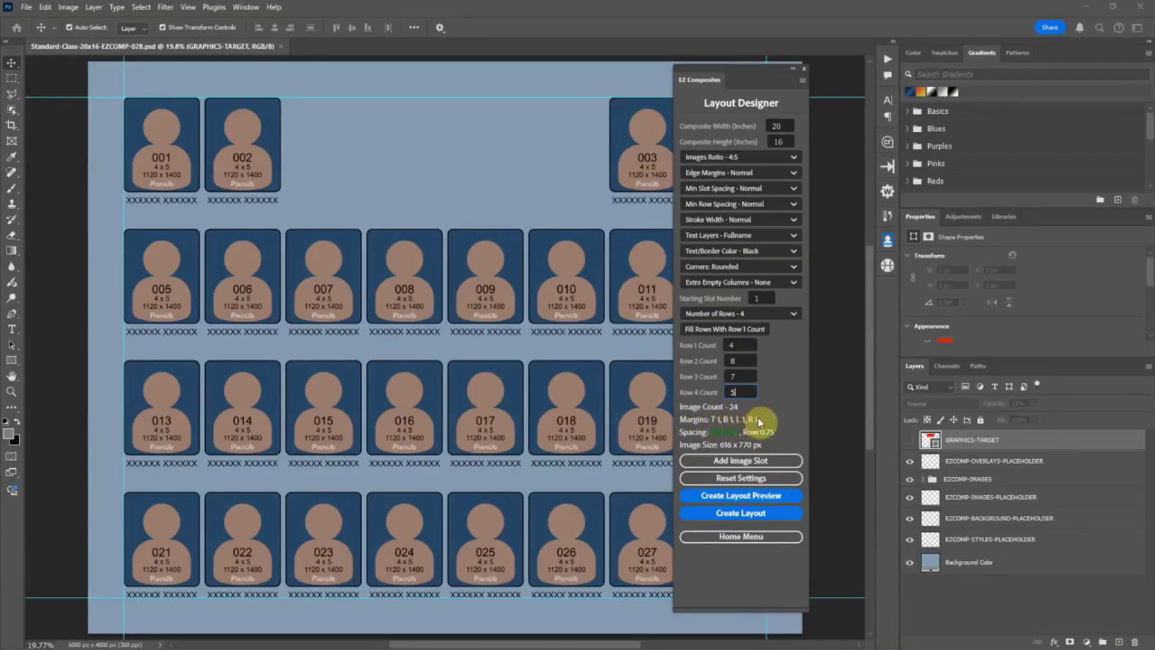
{"action": "left_click", "coordinate": [84, 124]}
{"action": "left_click", "coordinate": [142, 570]}
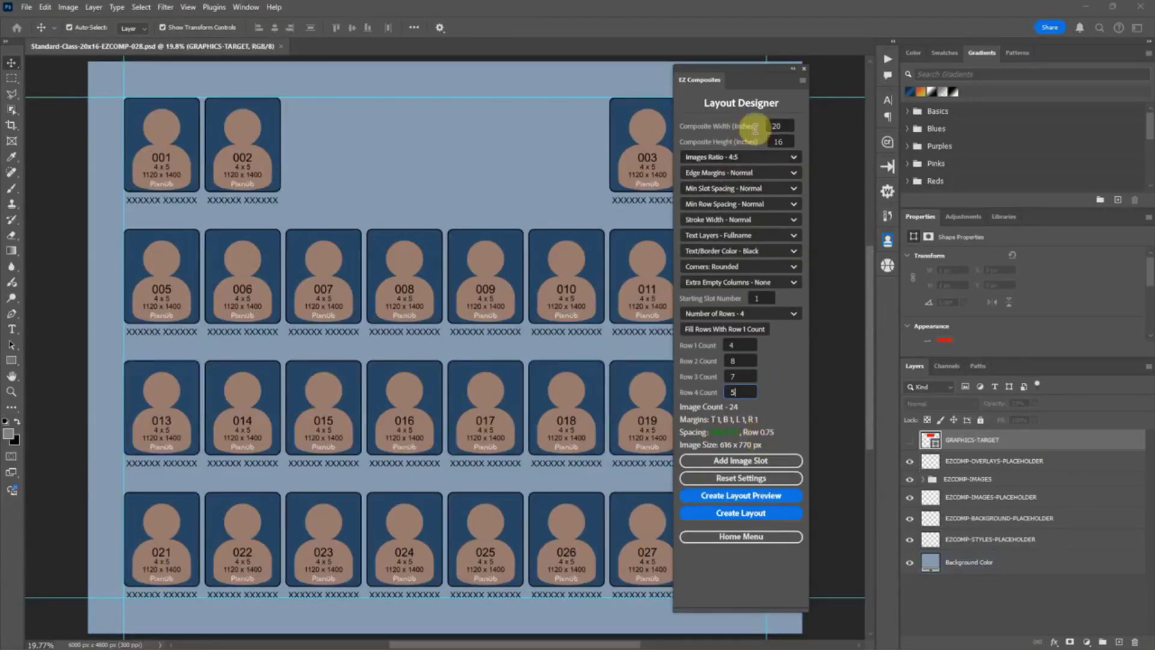
{"action": "left_click", "coordinate": [111, 375]}
{"action": "left_click", "coordinate": [129, 382]}
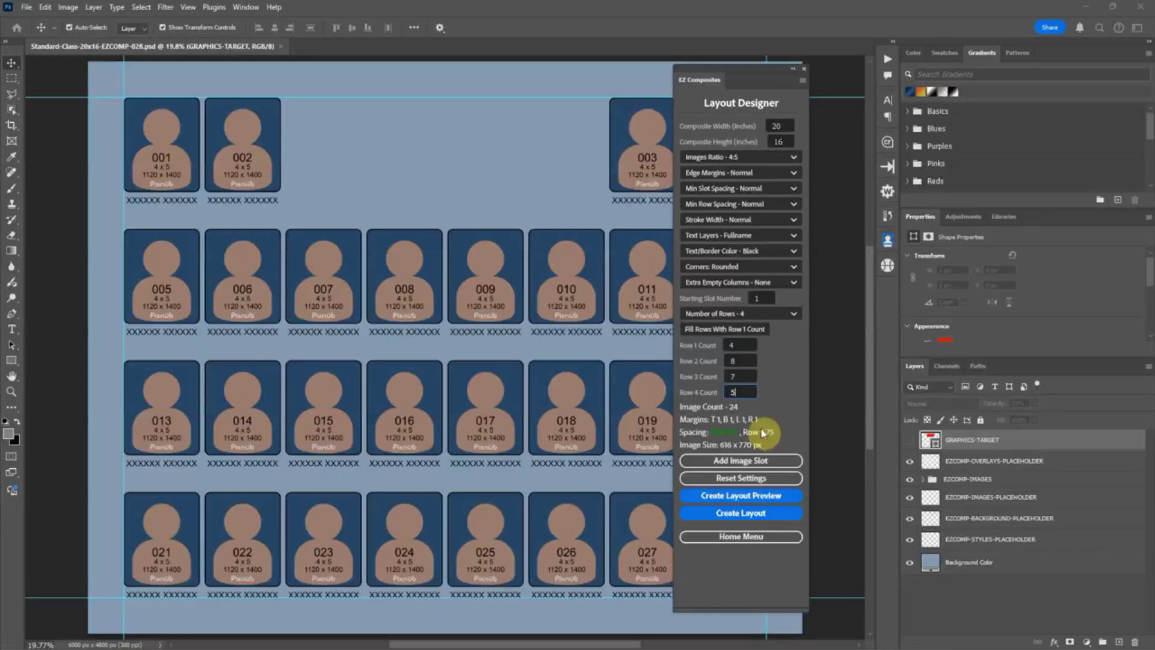
- Try Min Row Spacing at Fine to check its effect on the spacing values, and restore it to Normal
{"action": "left_click", "coordinate": [756, 205]}
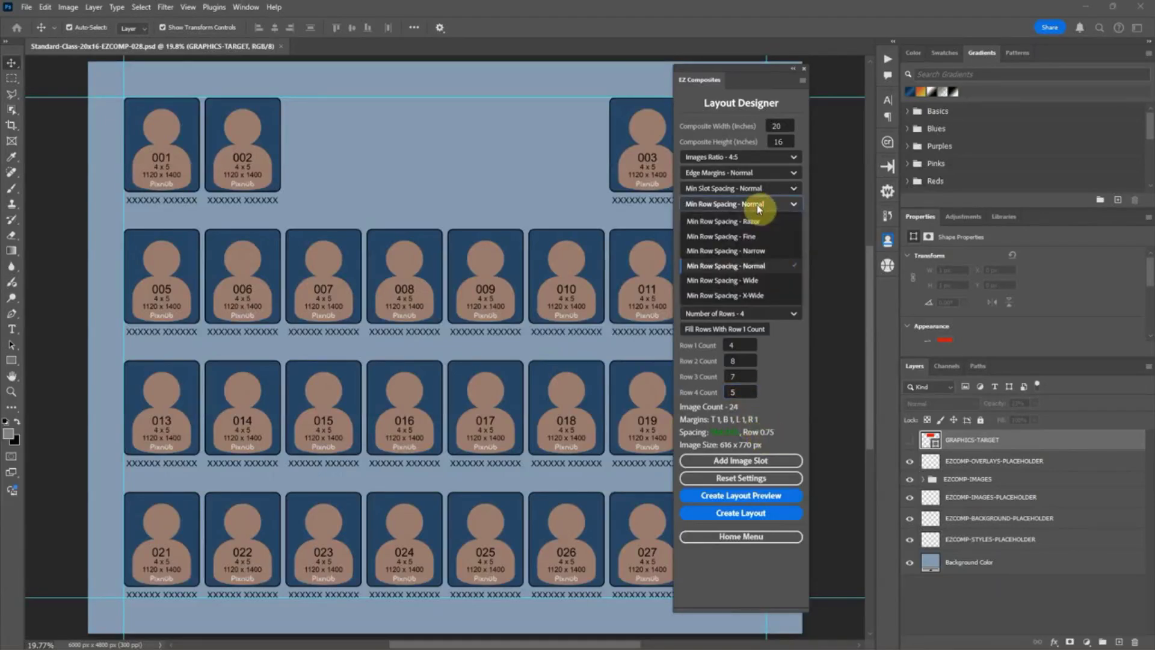
{"action": "left_click", "coordinate": [752, 236]}
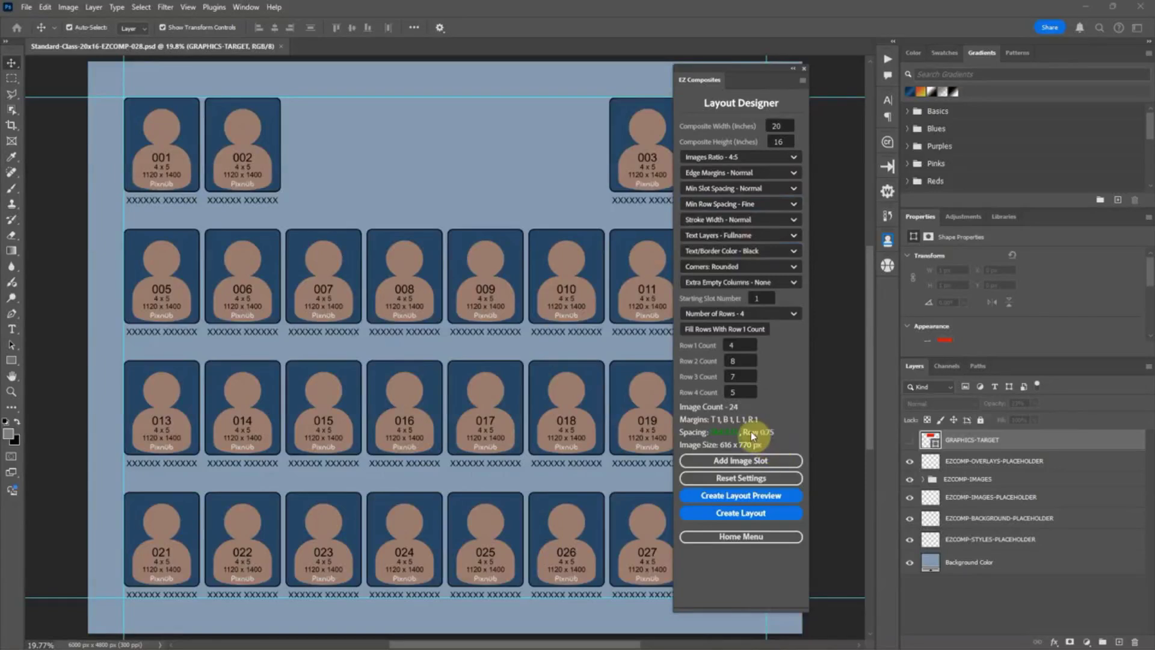
{"action": "left_click", "coordinate": [774, 206]}
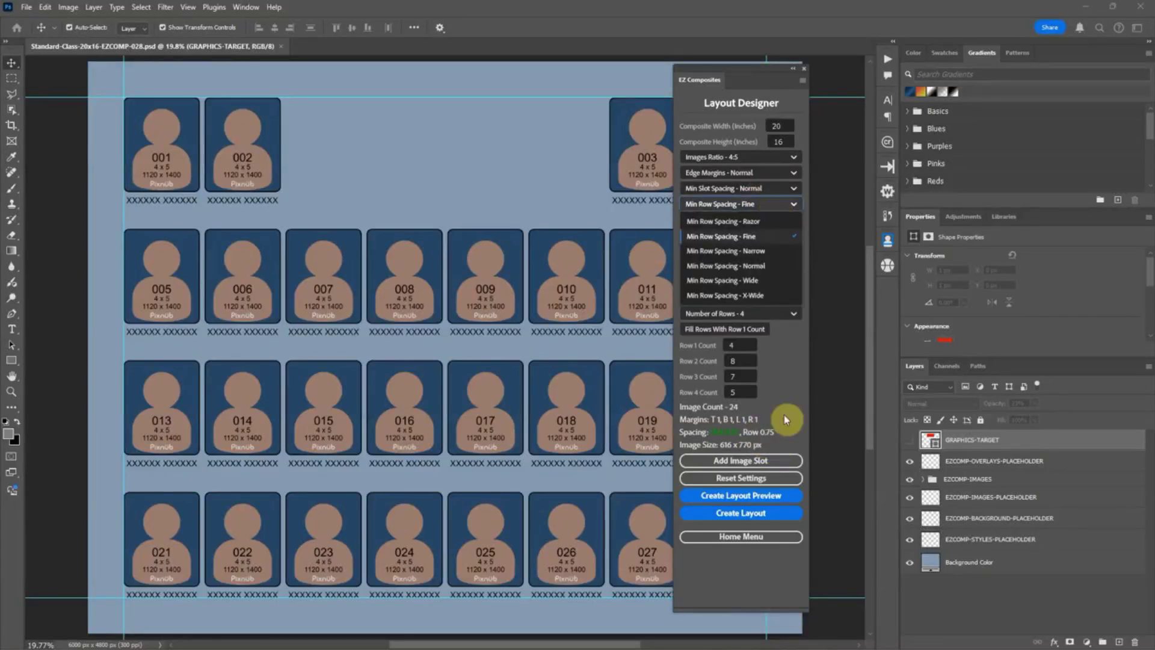
{"action": "left_click", "coordinate": [765, 268]}
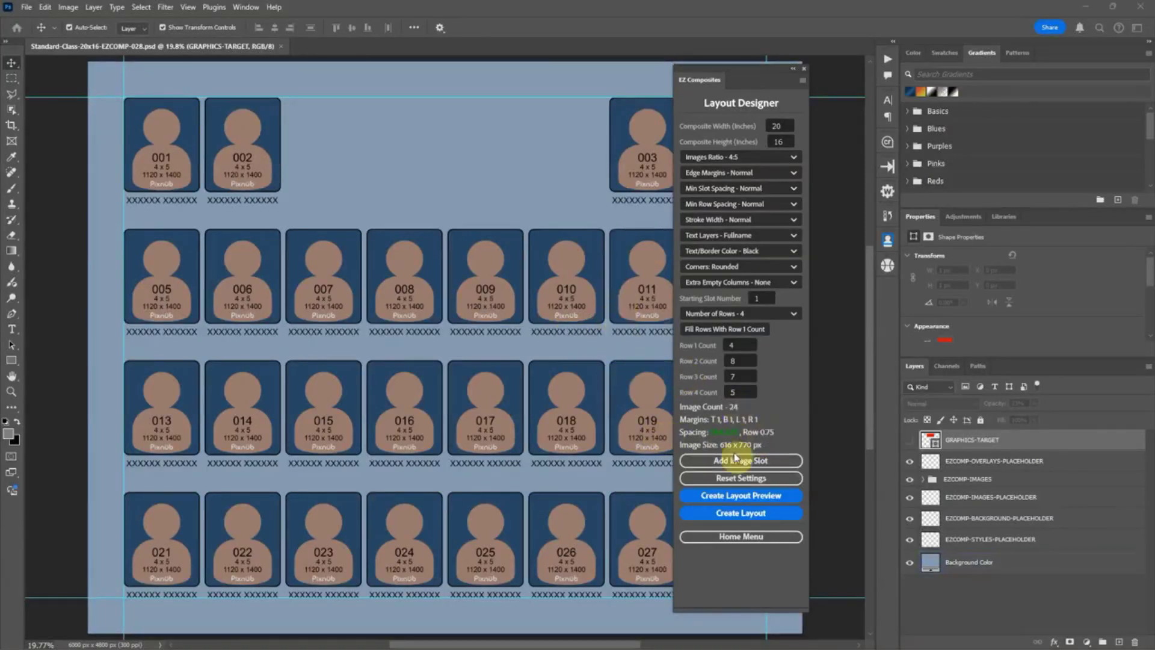
{"action": "left_click", "coordinate": [613, 335]}
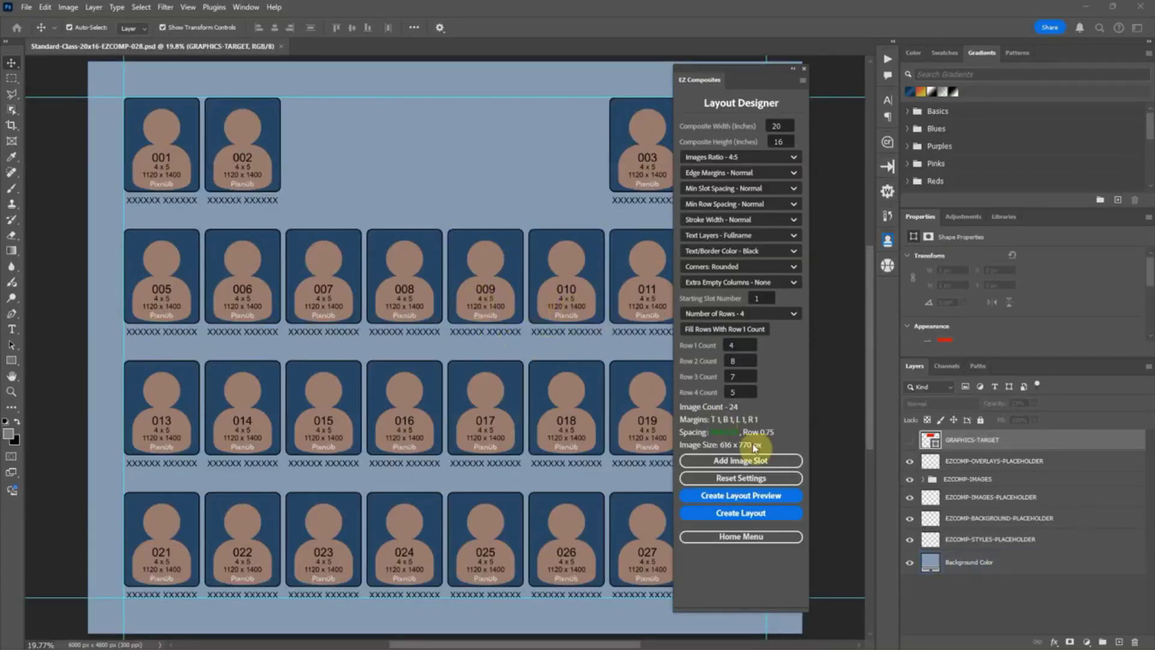
{"action": "left_click", "coordinate": [275, 98]}
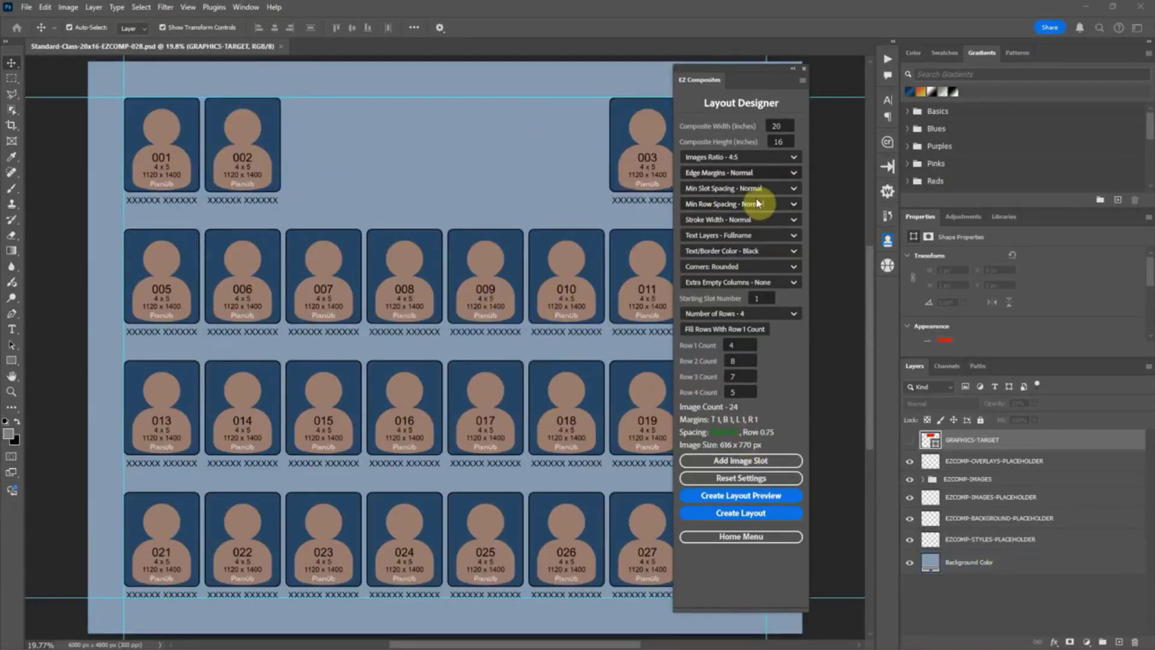
- Switch the Edge Margins to Custom and set the top and bottom margins to 1.5 inches
{"action": "left_click", "coordinate": [777, 169]}
{"action": "left_click", "coordinate": [777, 169]}
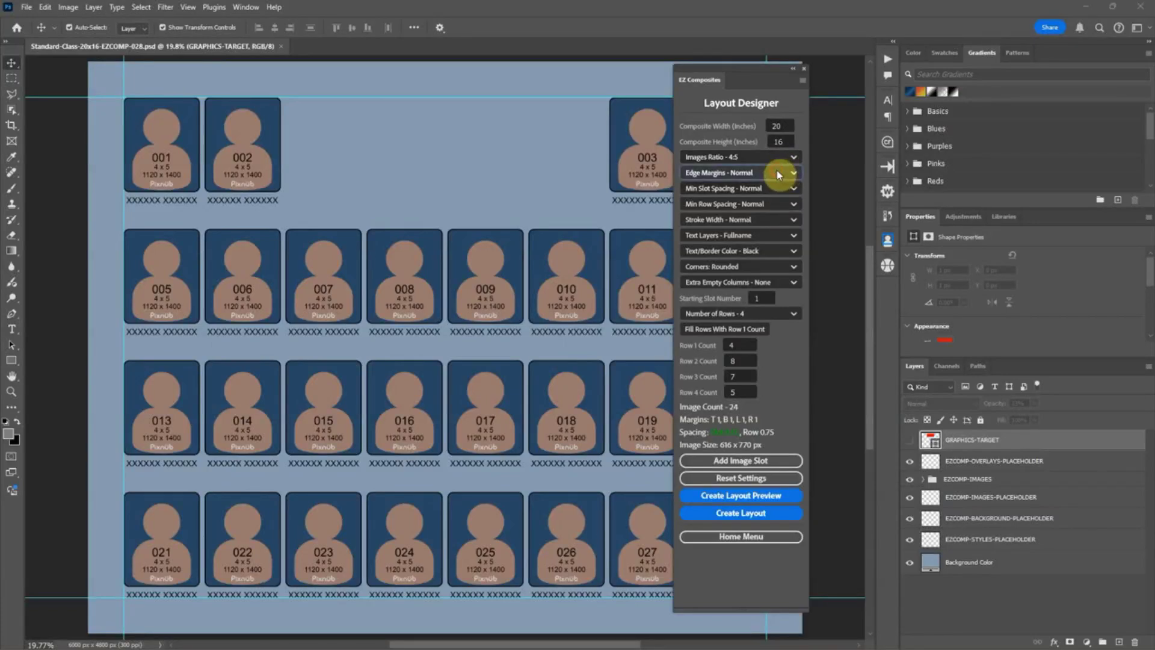
{"action": "left_click", "coordinate": [777, 170]}
{"action": "left_click", "coordinate": [759, 232]}
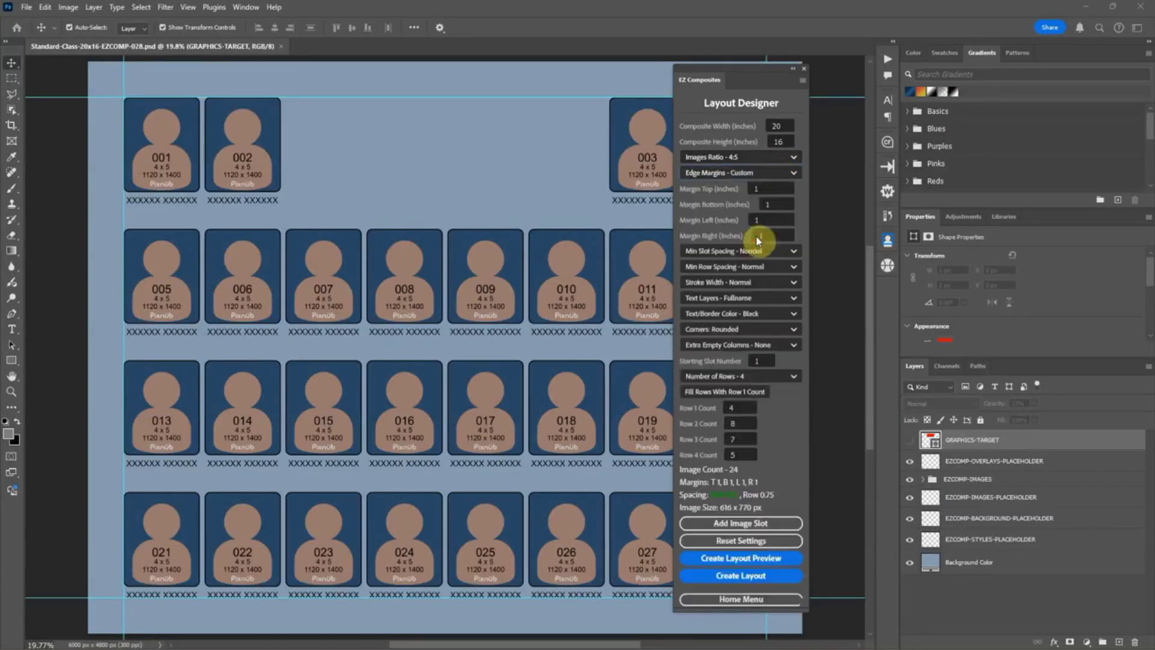
{"action": "left_click", "coordinate": [768, 188]}
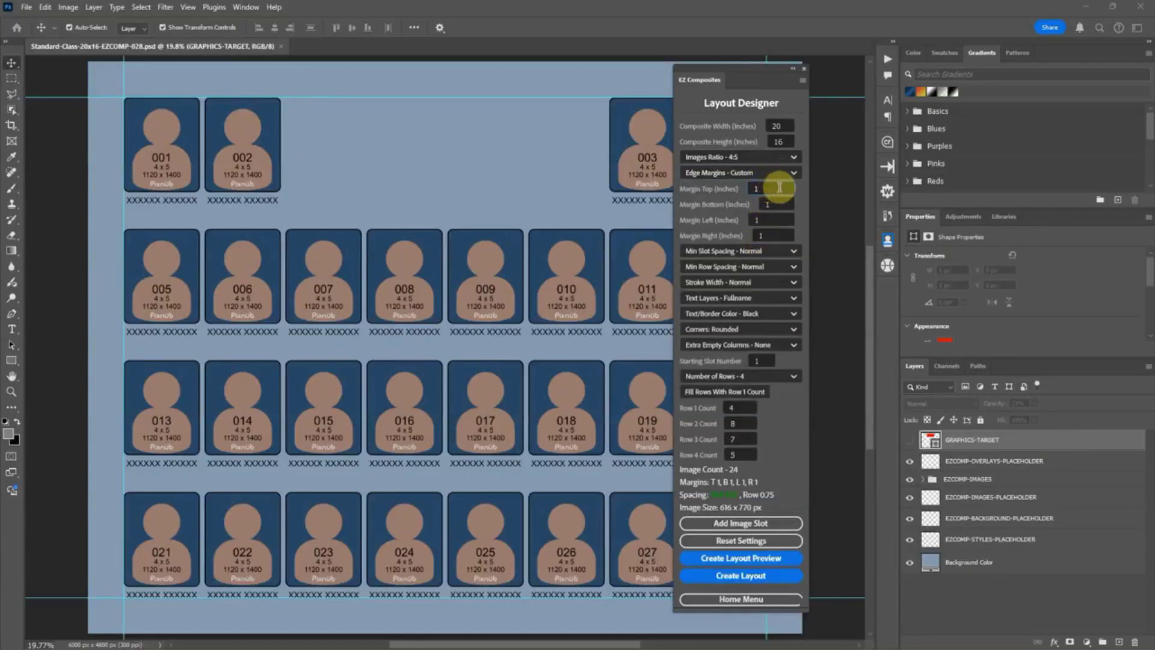
{"action": "type", "text": ".5"}
{"action": "left_click", "coordinate": [773, 203]}
{"action": "type", "text": ".5"}
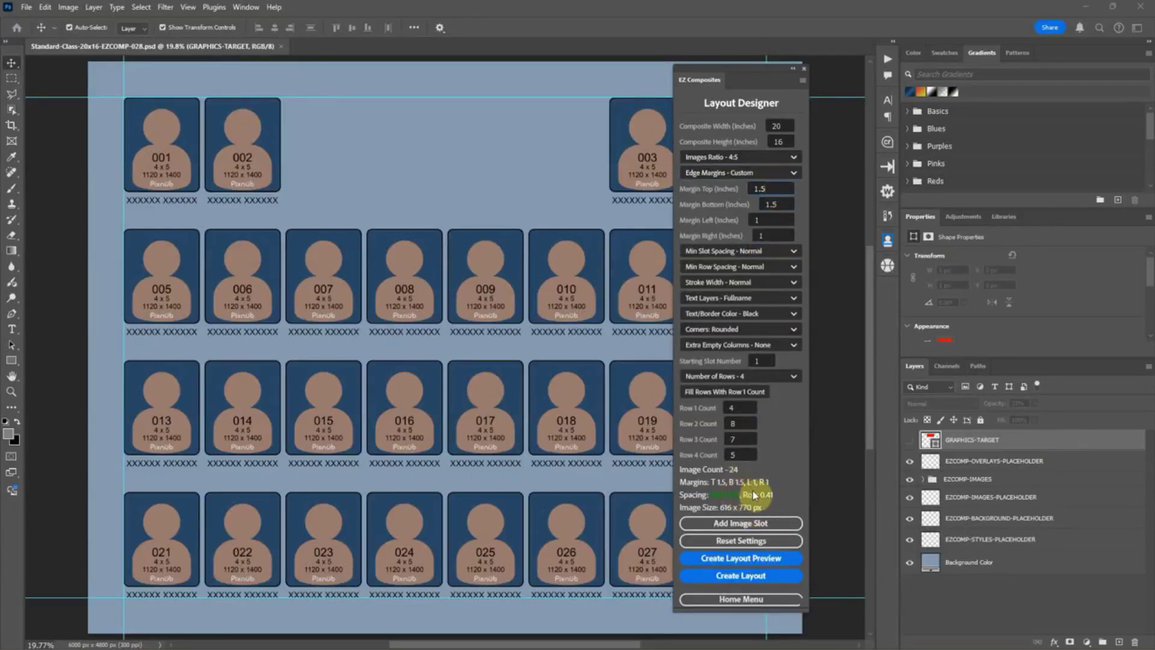
- Set the top and bottom margins to 1.75 inches and shift the Layout Designer panel slightly
{"action": "double_click", "coordinate": [768, 189]}
{"action": "type", "text": "1.7"}
{"action": "double_click", "coordinate": [776, 204]}
{"action": "type", "text": "1.75"}
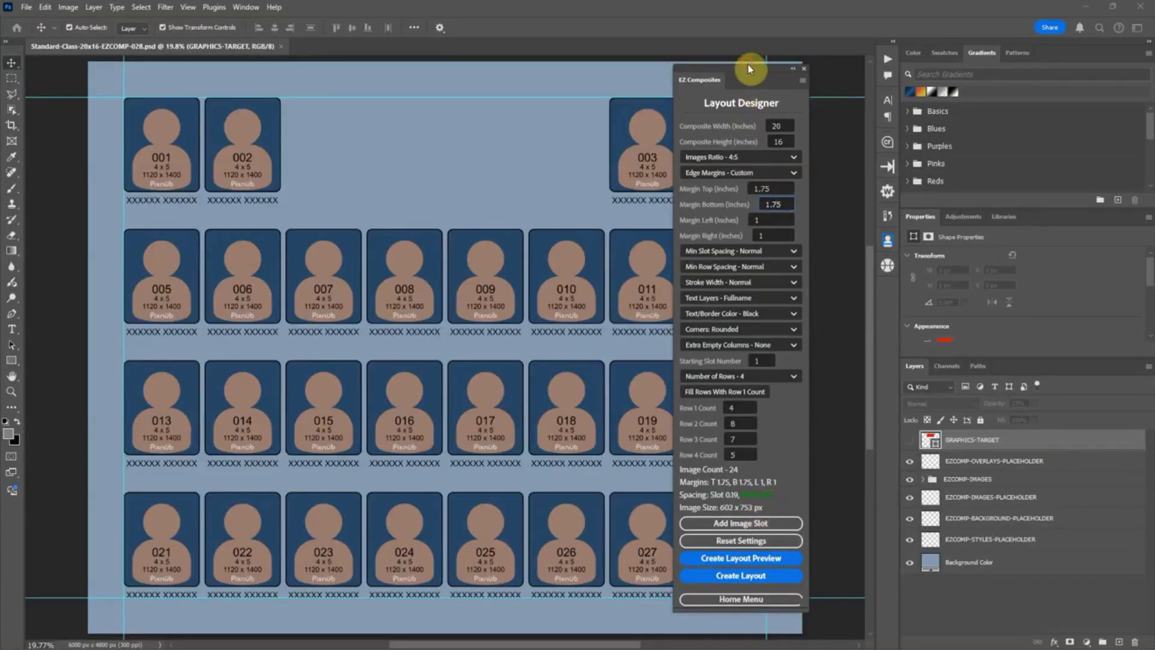
{"action": "left_click_drag", "start_coordinate": [756, 73], "coordinate": [764, 58]}
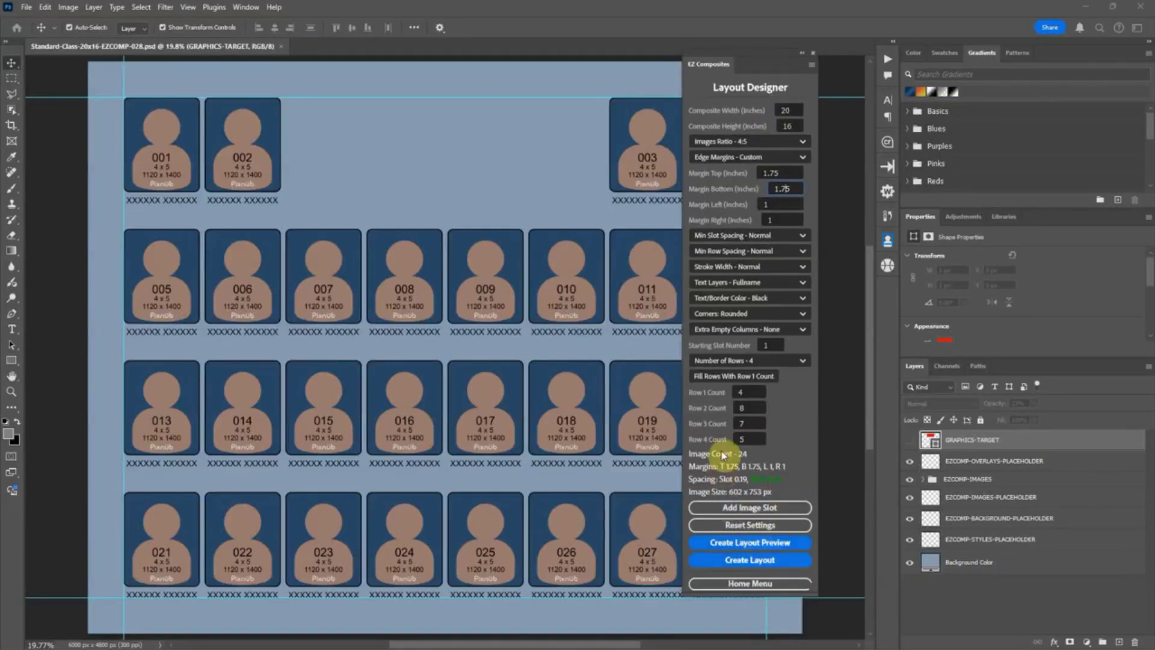
- Create a layout preview from the current settings and compare it with the Standard-Class-20x16-EZCOMP-028.psd composite
{"action": "left_click", "coordinate": [779, 542]}
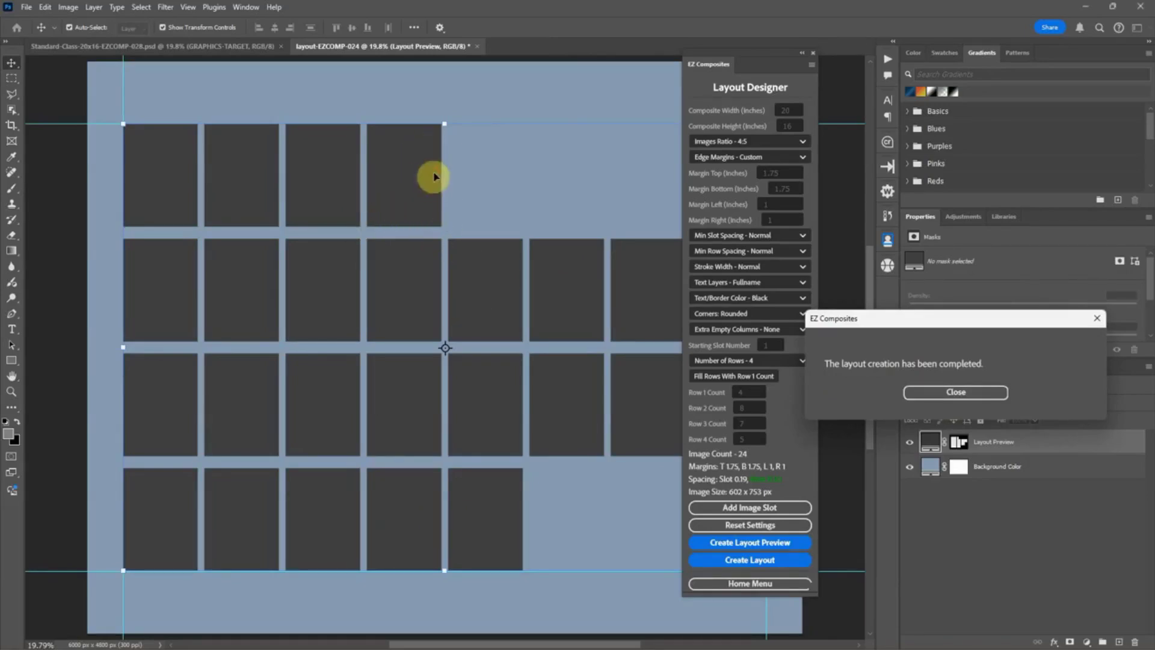
{"action": "left_click", "coordinate": [1001, 391]}
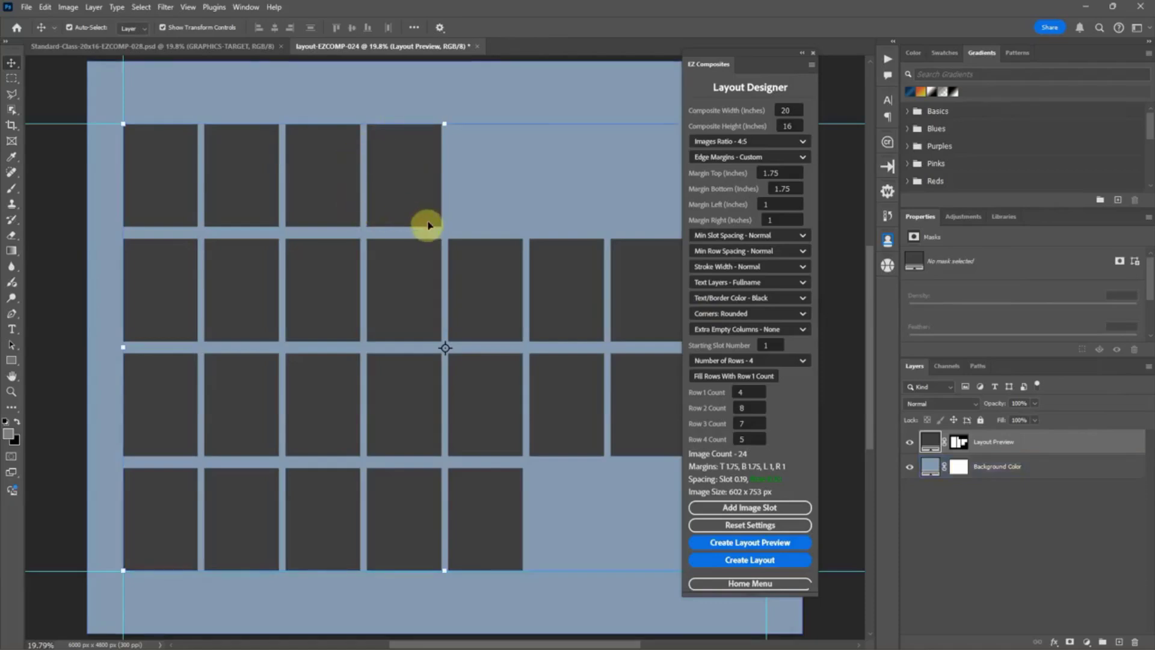
{"action": "left_click", "coordinate": [253, 46]}
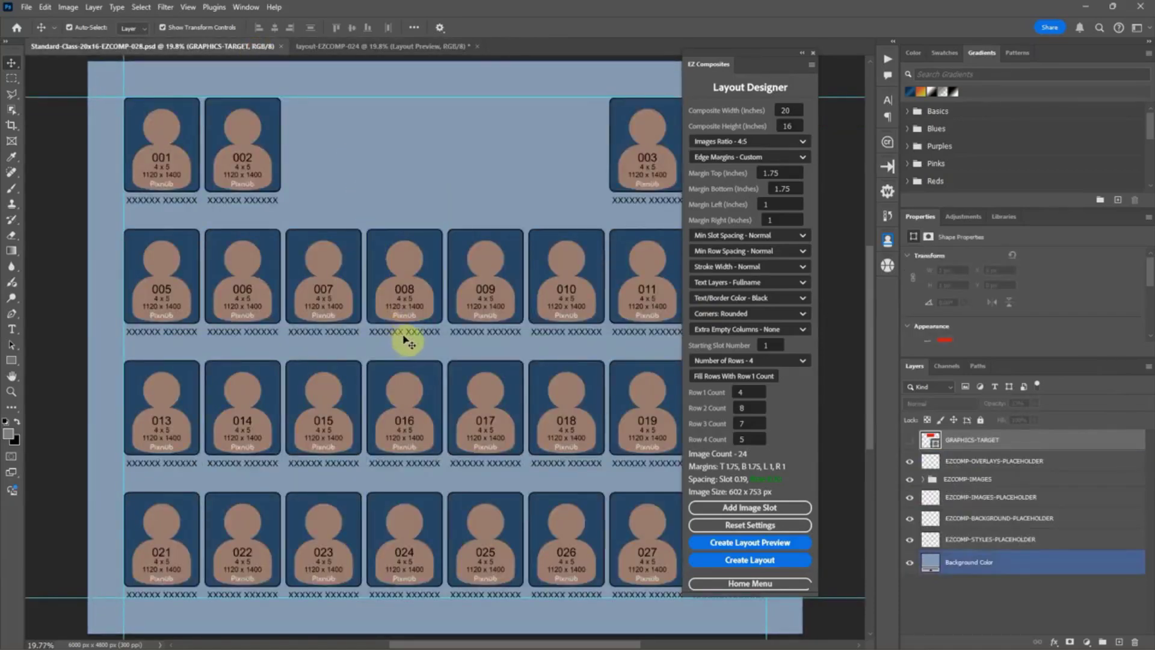
{"action": "left_click", "coordinate": [331, 46]}
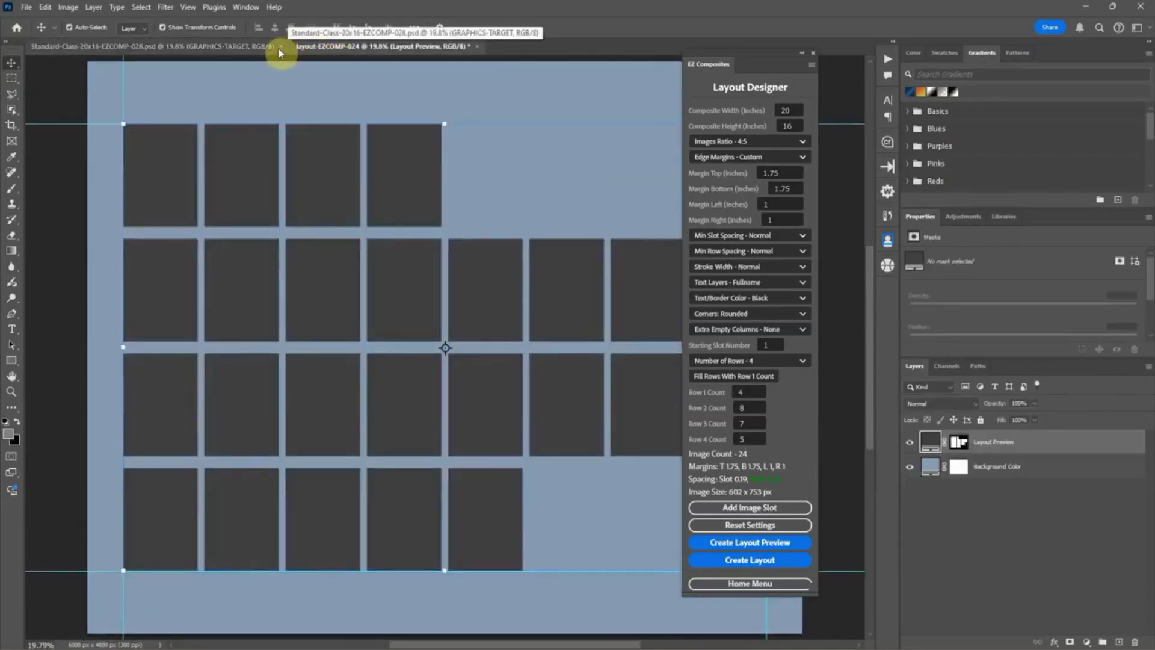
{"action": "left_click", "coordinate": [257, 46]}
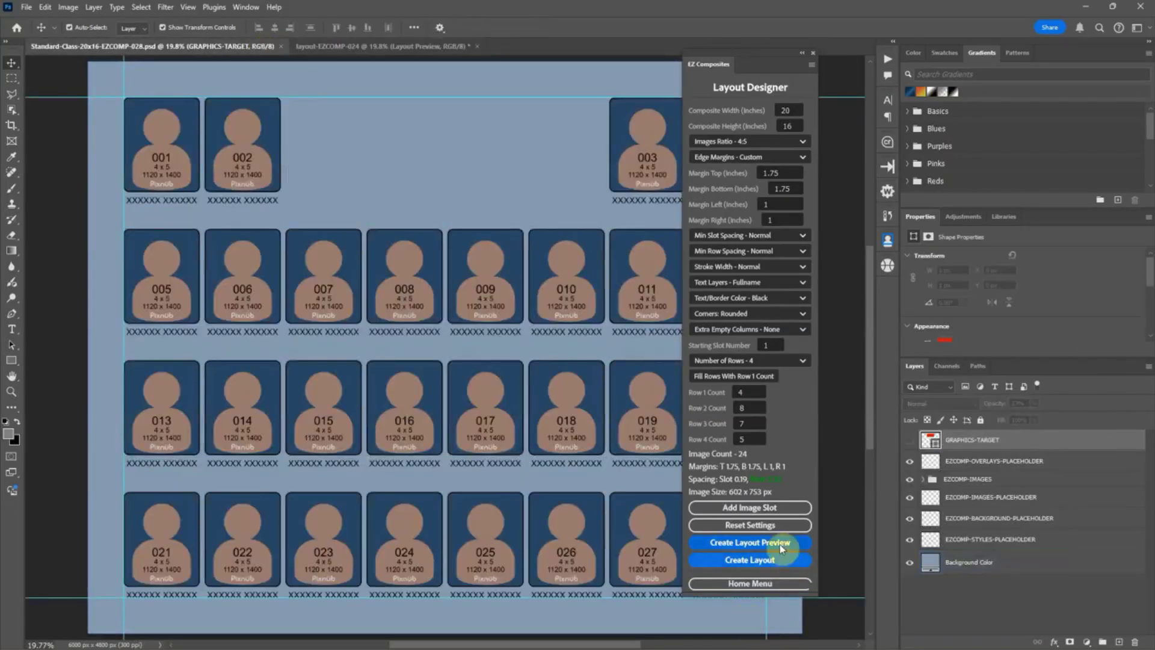
- Create the full layout, uncover its last slot columns with a zoomed-out view, and go to the Layout Preview document
{"action": "left_click", "coordinate": [779, 561]}
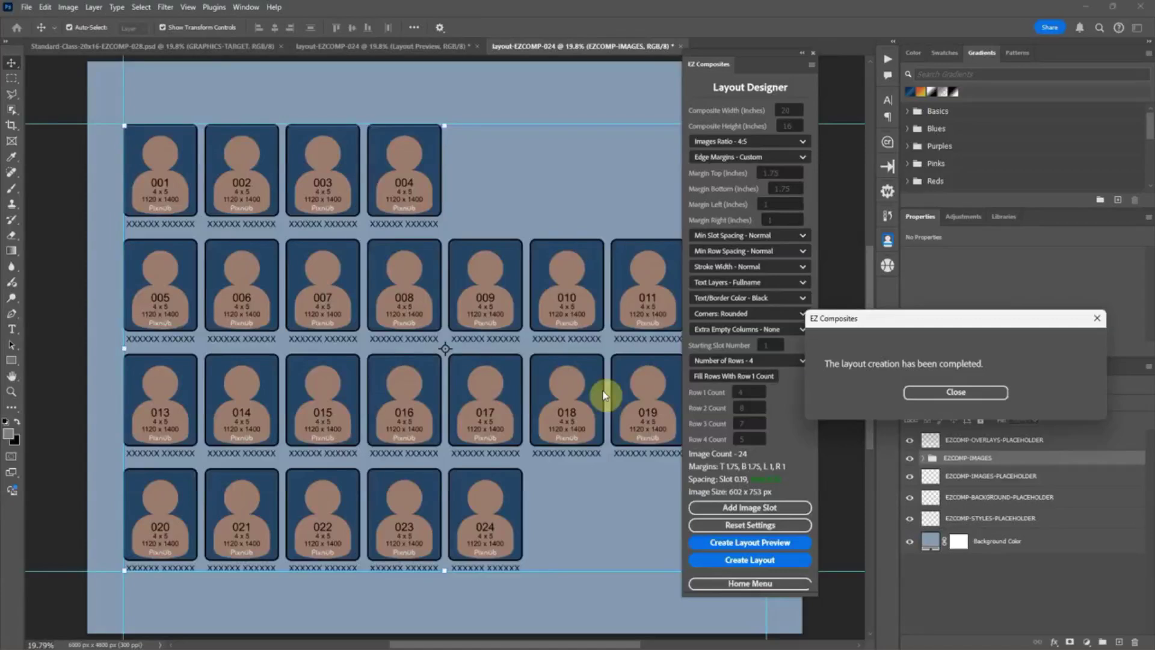
{"action": "left_click", "coordinate": [956, 392]}
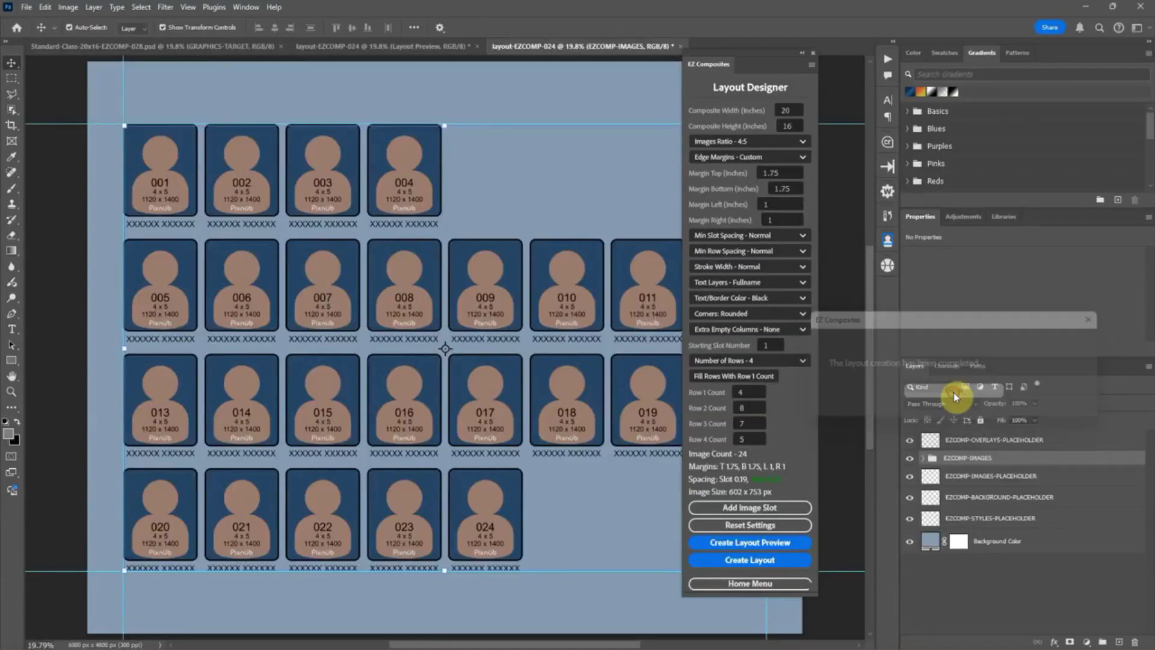
{"action": "left_click_drag", "start_coordinate": [742, 62], "coordinate": [778, 108]}
{"action": "key", "text": "ctrl+minus"}
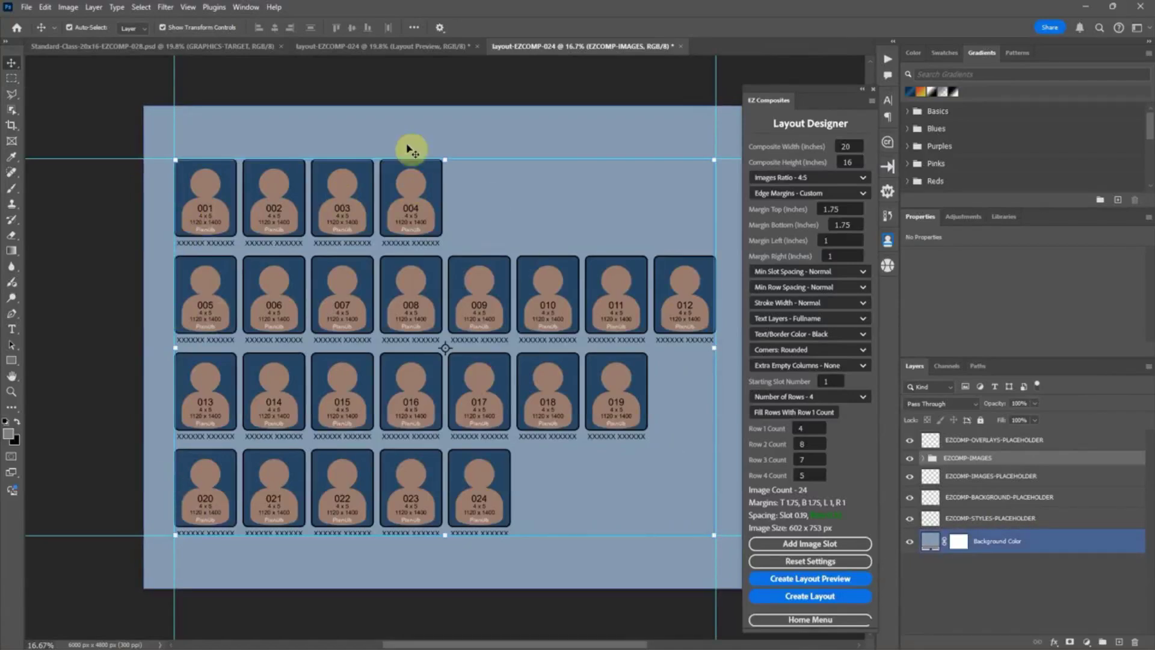
{"action": "left_click", "coordinate": [314, 53]}
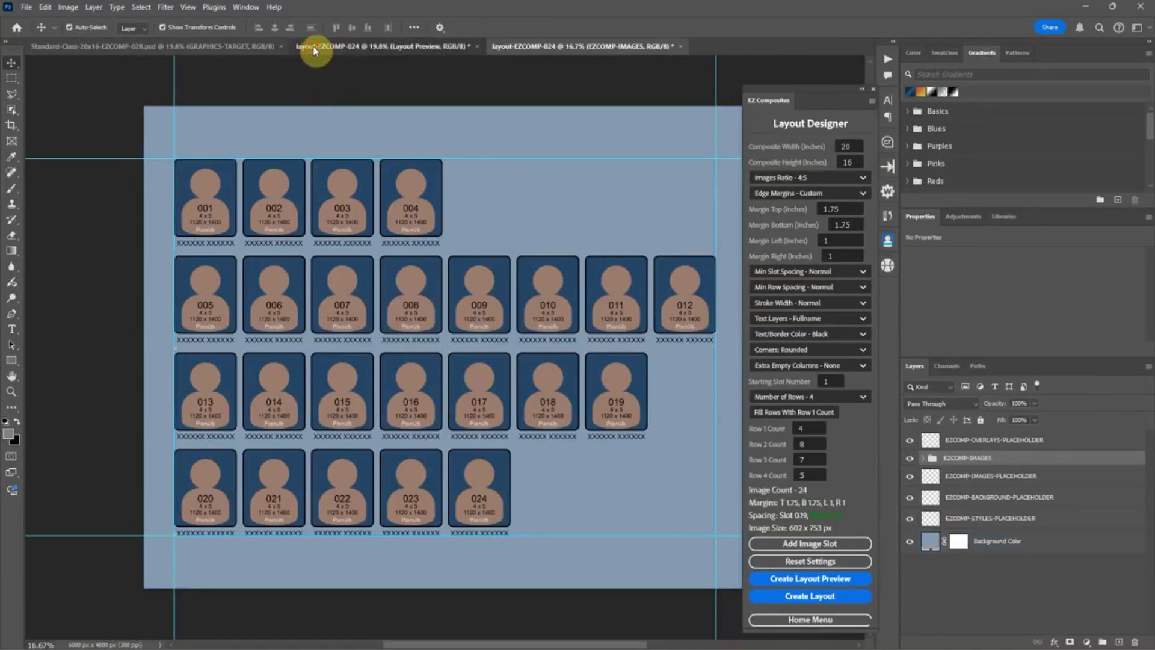
- Check the Standard-Class-20x16-EZCOMP-028.psd composite for reference, and expand the EZCOMP-IMAGES group in the created layout-EZCOMP-024 document
{"action": "left_click", "coordinate": [223, 51]}
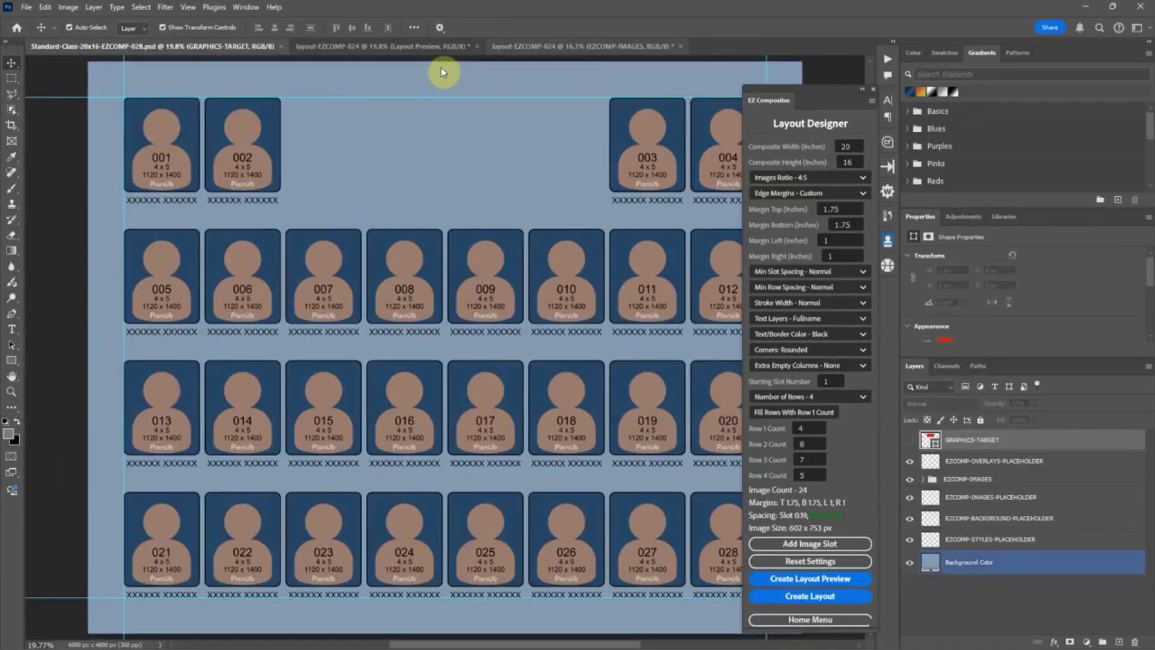
{"action": "left_click", "coordinate": [578, 46]}
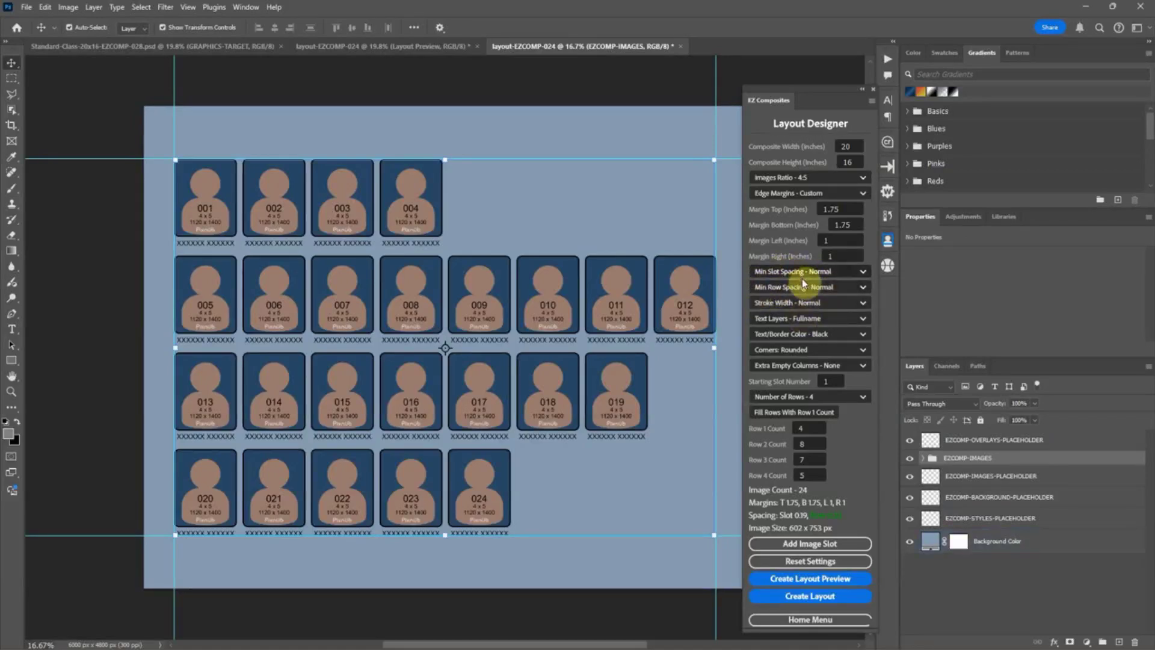
{"action": "left_click", "coordinate": [923, 458]}
{"action": "left_click", "coordinate": [954, 474]}
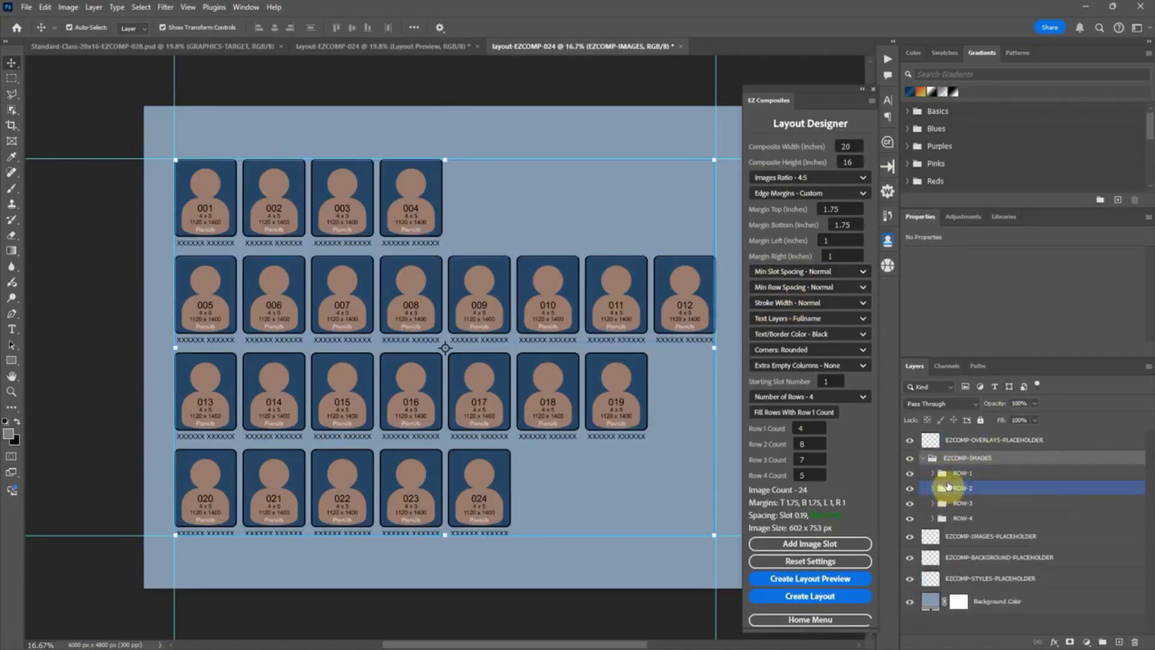
{"action": "left_click", "coordinate": [480, 199]}
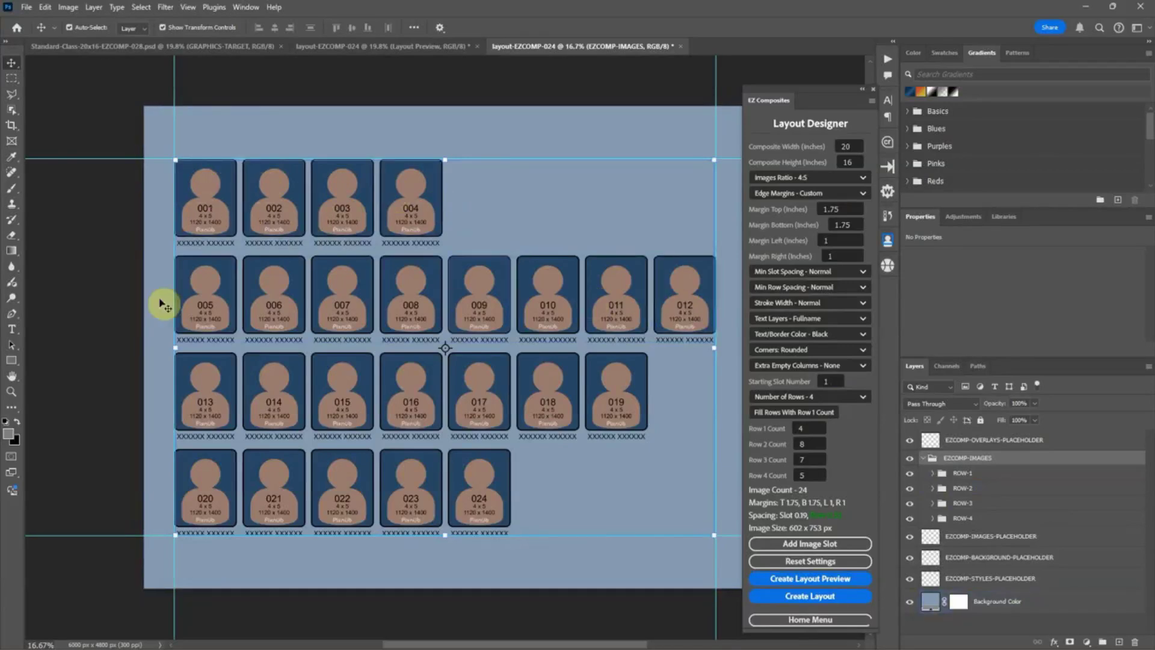
- Align the ROW-3 and ROW-4 groups to the canvas and center each of them horizontally
{"action": "left_click", "coordinate": [926, 502]}
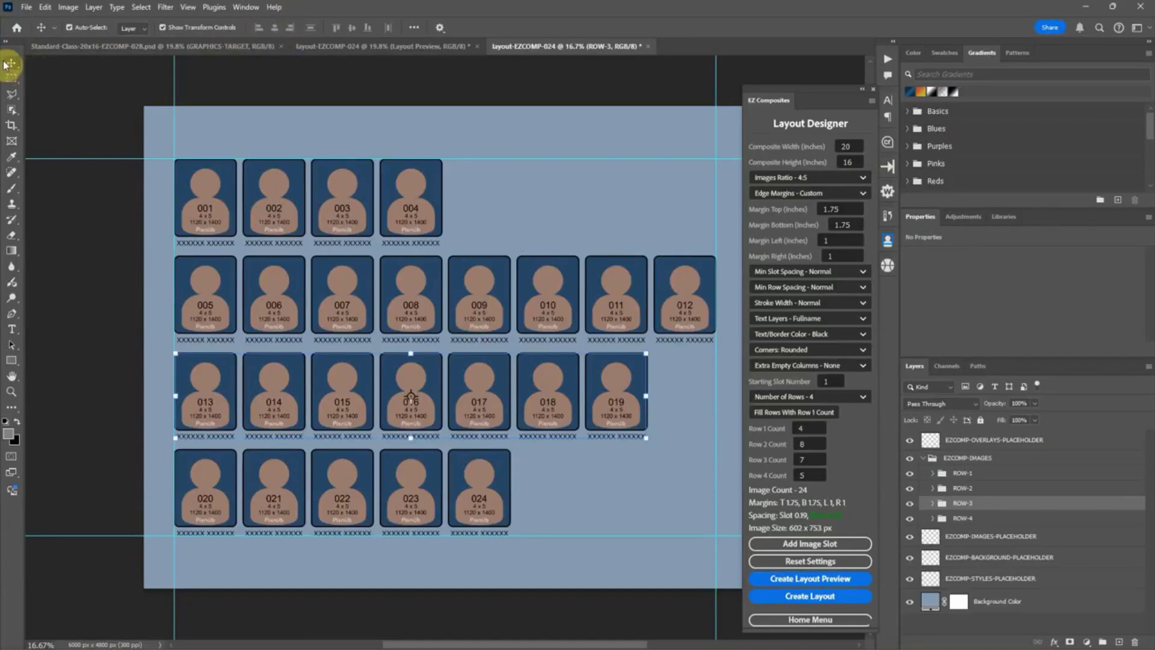
{"action": "left_click", "coordinate": [414, 27]}
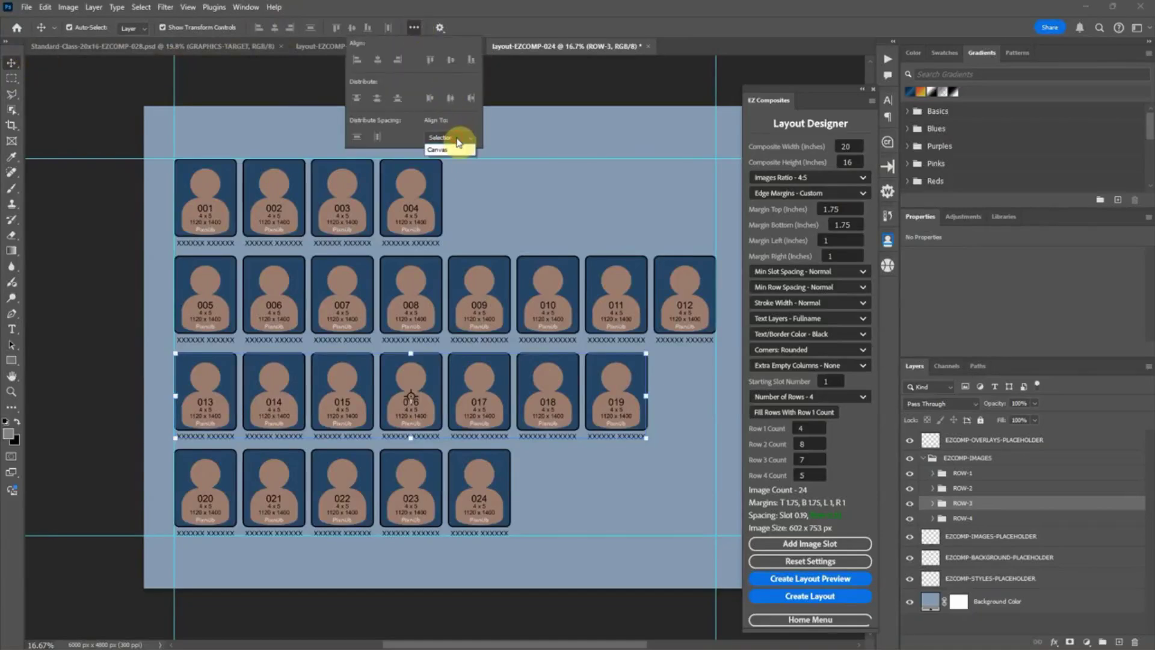
{"action": "left_click", "coordinate": [454, 159]}
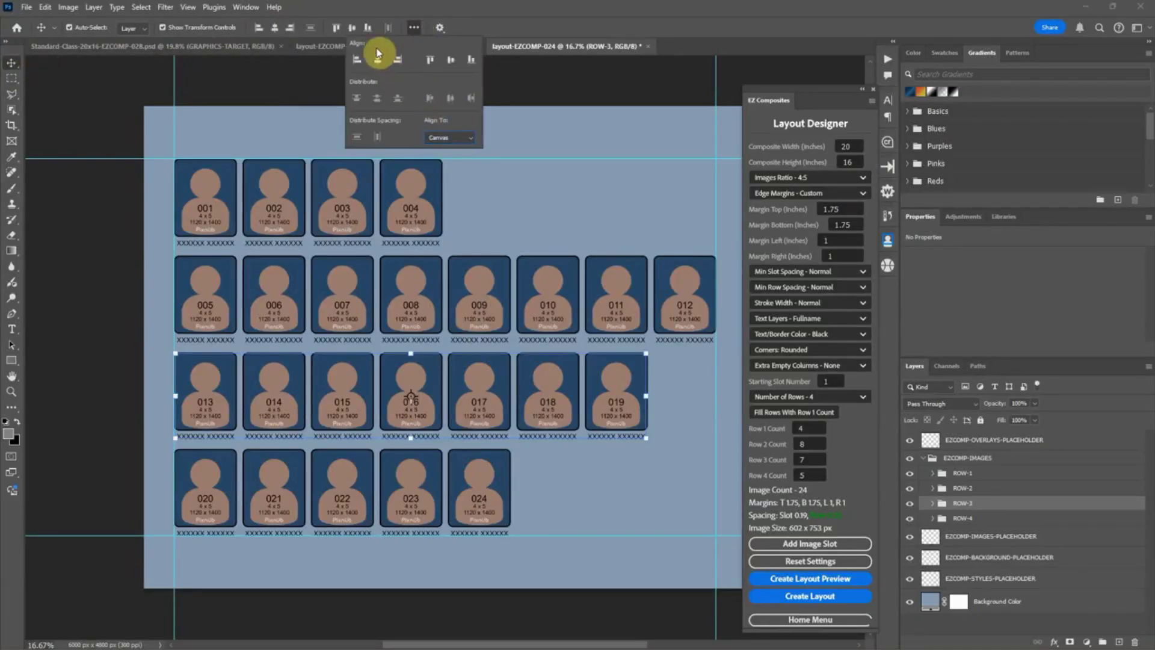
{"action": "left_click", "coordinate": [378, 58]}
{"action": "mouse_move", "coordinate": [961, 518]}
{"action": "left_mouse_down"}
{"action": "mouse_move", "coordinate": [942, 499]}
{"action": "mouse_move", "coordinate": [959, 505]}
{"action": "left_mouse_up"}
{"action": "left_click", "coordinate": [967, 518]}
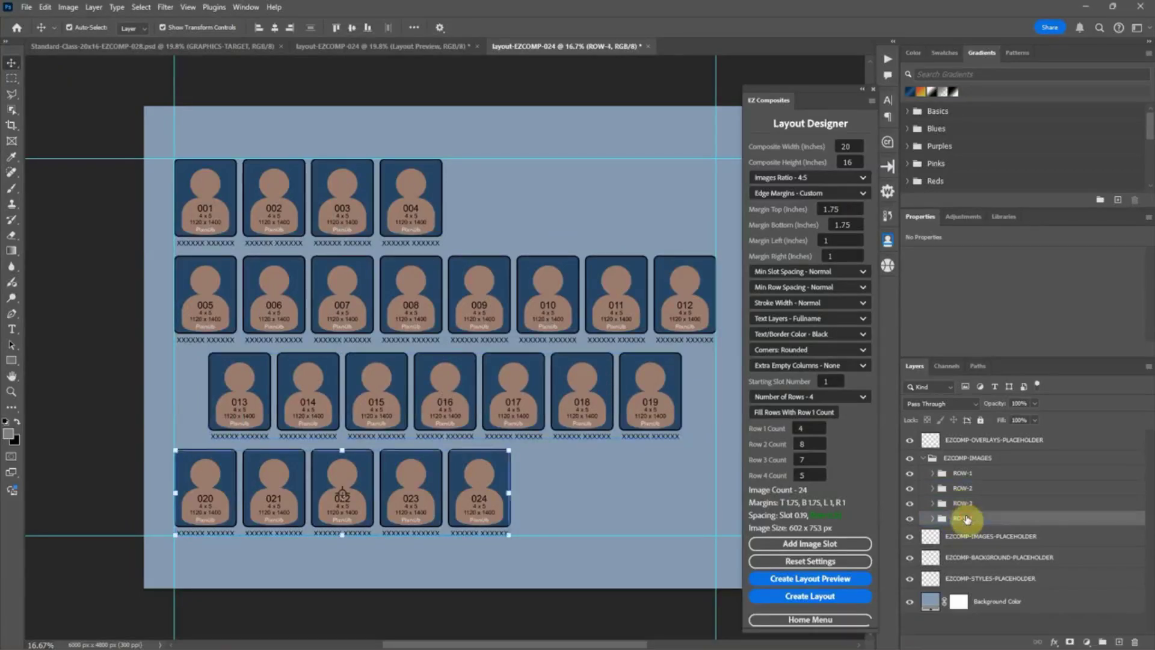
{"action": "left_click", "coordinate": [280, 27]}
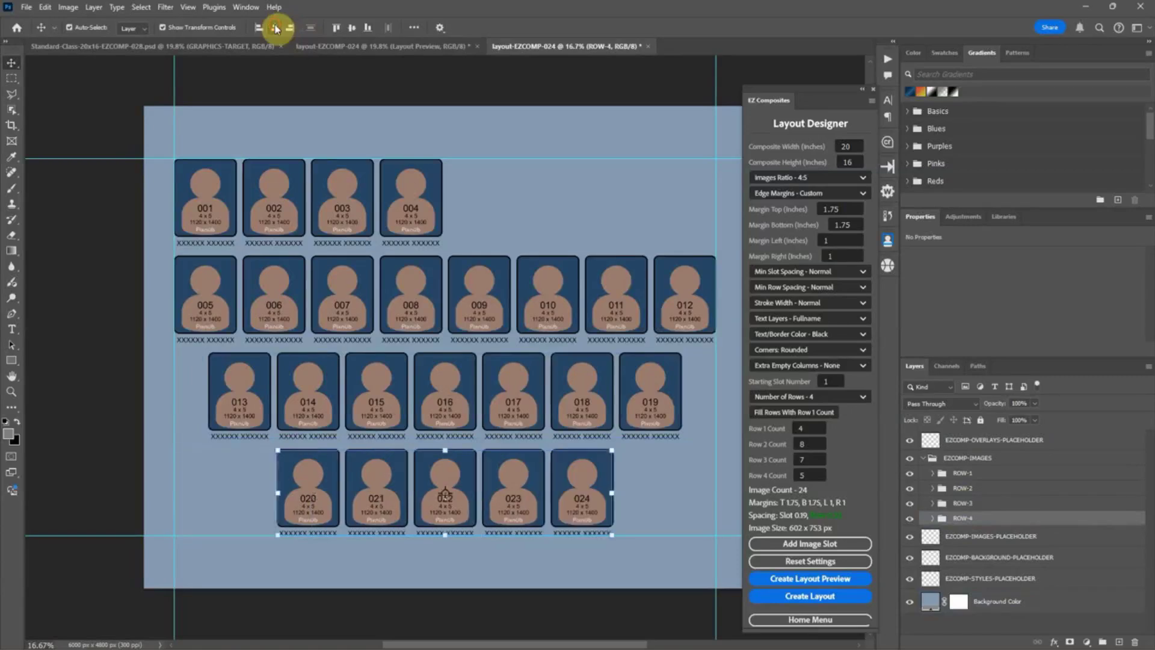
- Try centering the ROW-1 group horizontally on the canvas and undo that alignment
{"action": "left_click_drag", "start_coordinate": [956, 474], "coordinate": [956, 469]}
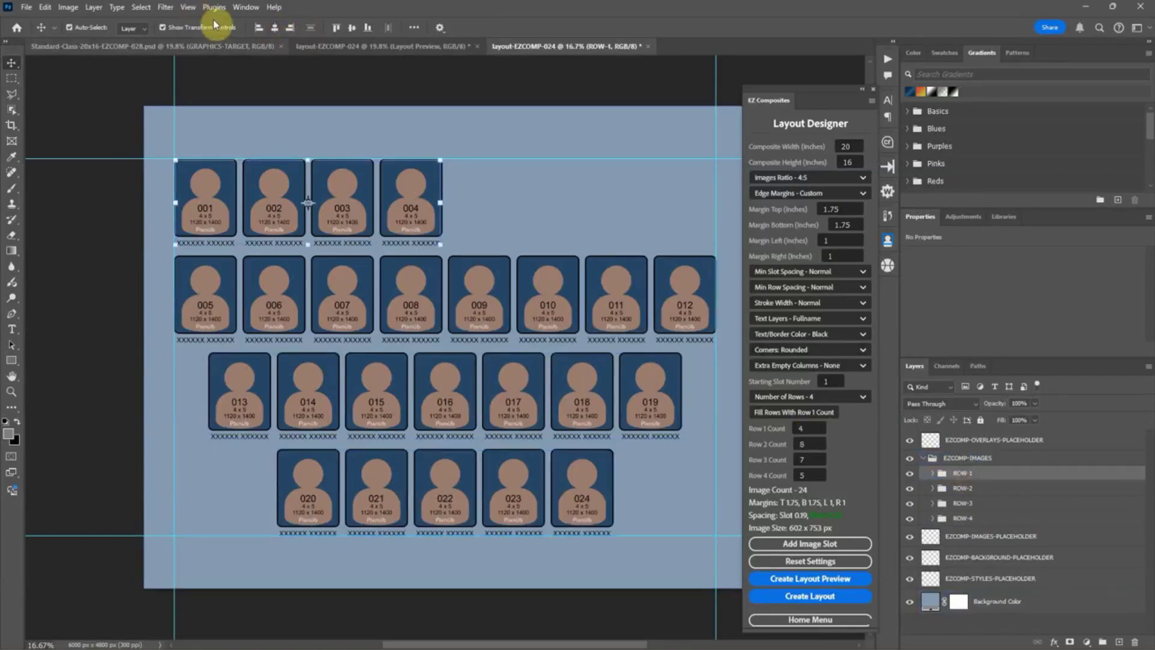
{"action": "left_click", "coordinate": [275, 28]}
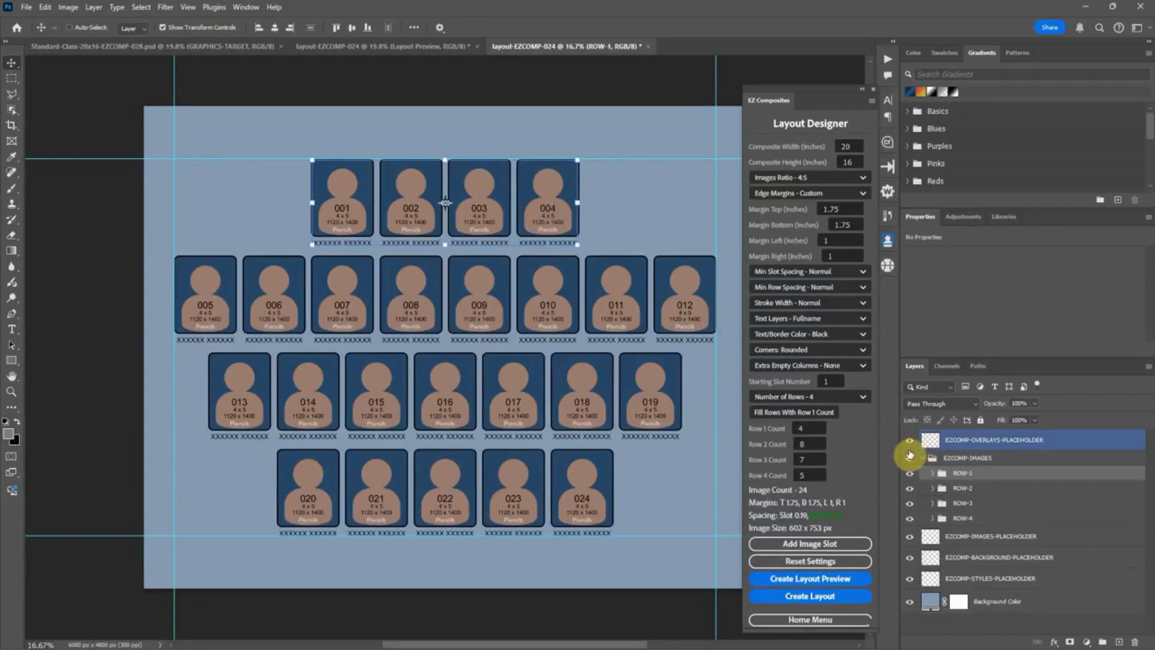
{"action": "key", "text": "ctrl+z"}
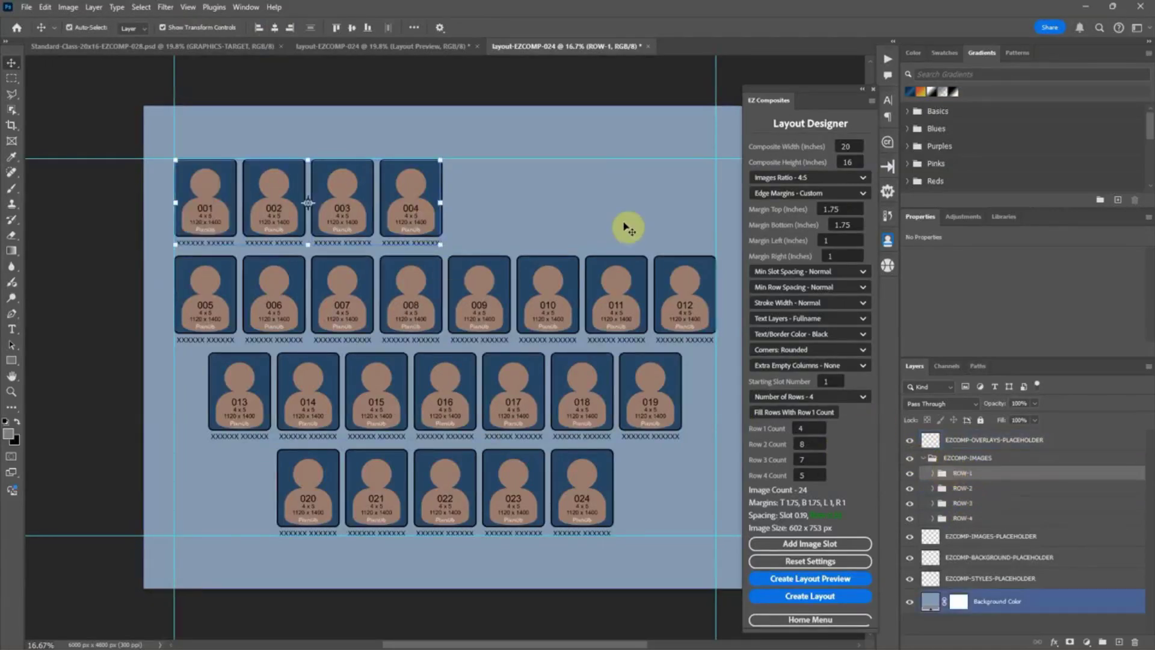
- Turn off Auto-Select and move the EZCOMP-003 and EZCOMP-004 groups of ROW-1 together to above slots 011 and 012
{"action": "left_click", "coordinate": [973, 491]}
{"action": "left_click_drag", "start_coordinate": [974, 496], "coordinate": [291, 175]}
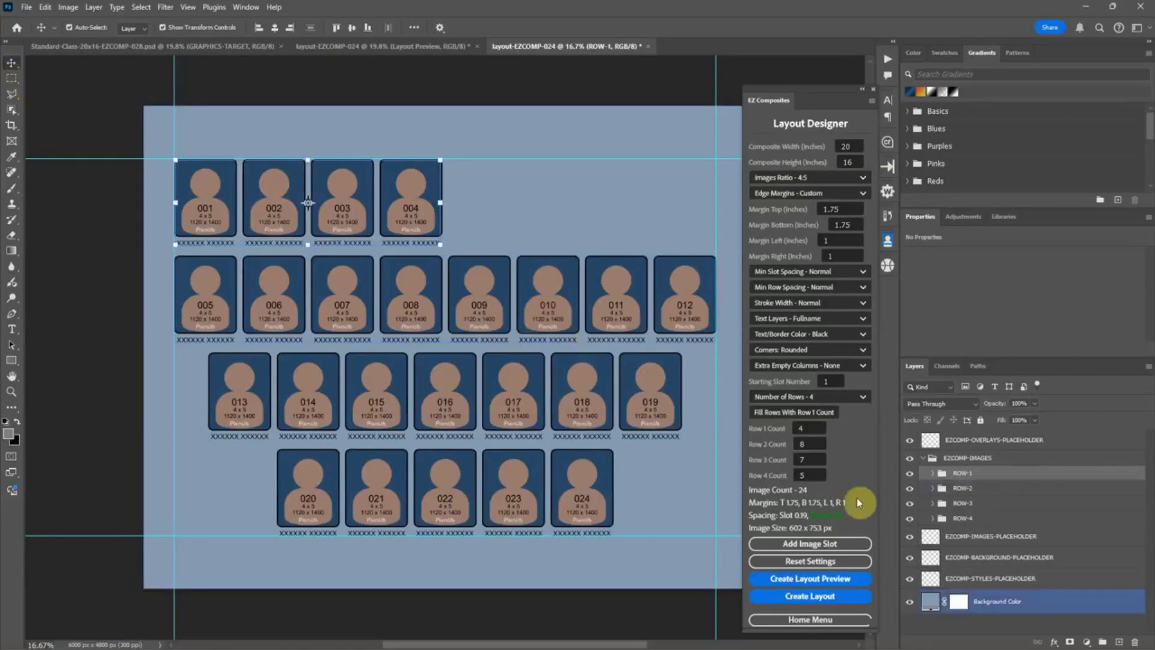
{"action": "left_click", "coordinate": [932, 474]}
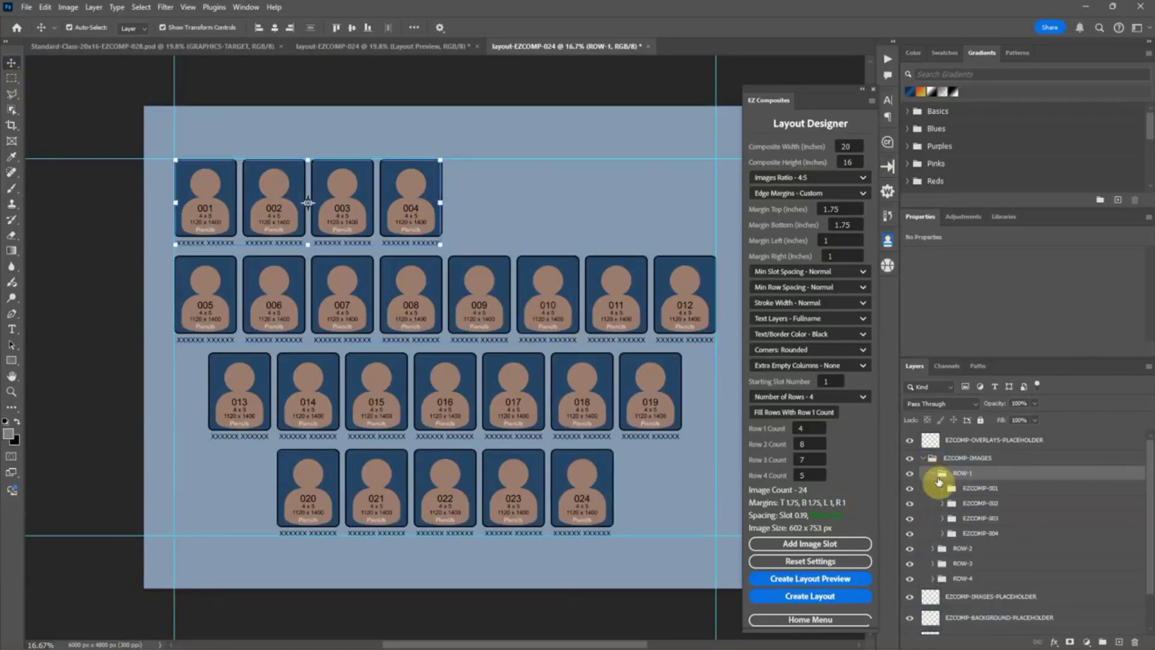
{"action": "left_click", "coordinate": [987, 517]}
{"action": "left_click", "coordinate": [992, 533], "text": "shift"}
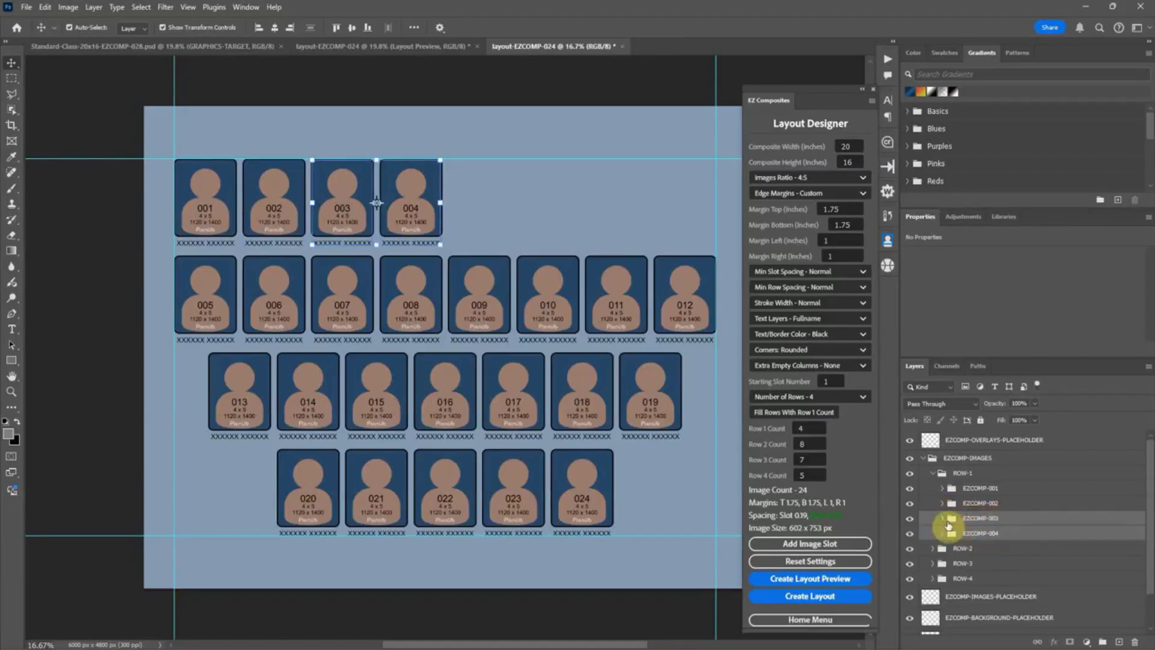
{"action": "left_click", "coordinate": [943, 519]}
{"action": "left_click", "coordinate": [943, 519]}
{"action": "left_click_drag", "start_coordinate": [822, 100], "coordinate": [846, 142]}
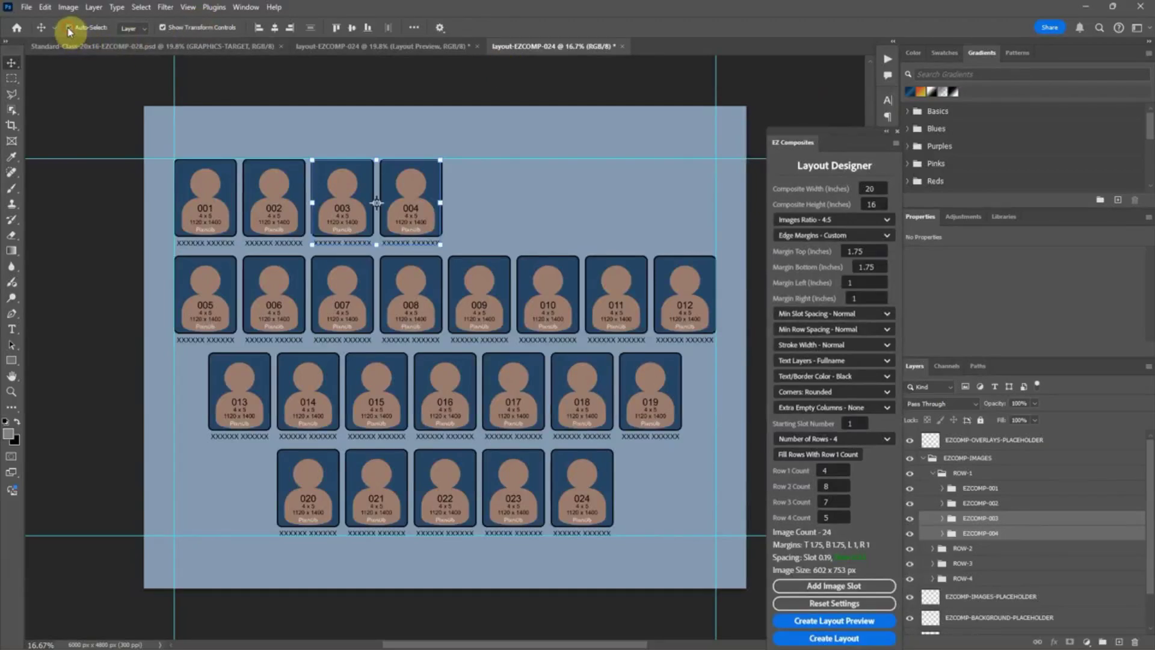
{"action": "left_click", "coordinate": [965, 579]}
{"action": "left_click_drag", "start_coordinate": [966, 584], "coordinate": [965, 528]}
{"action": "left_click", "coordinate": [409, 210]}
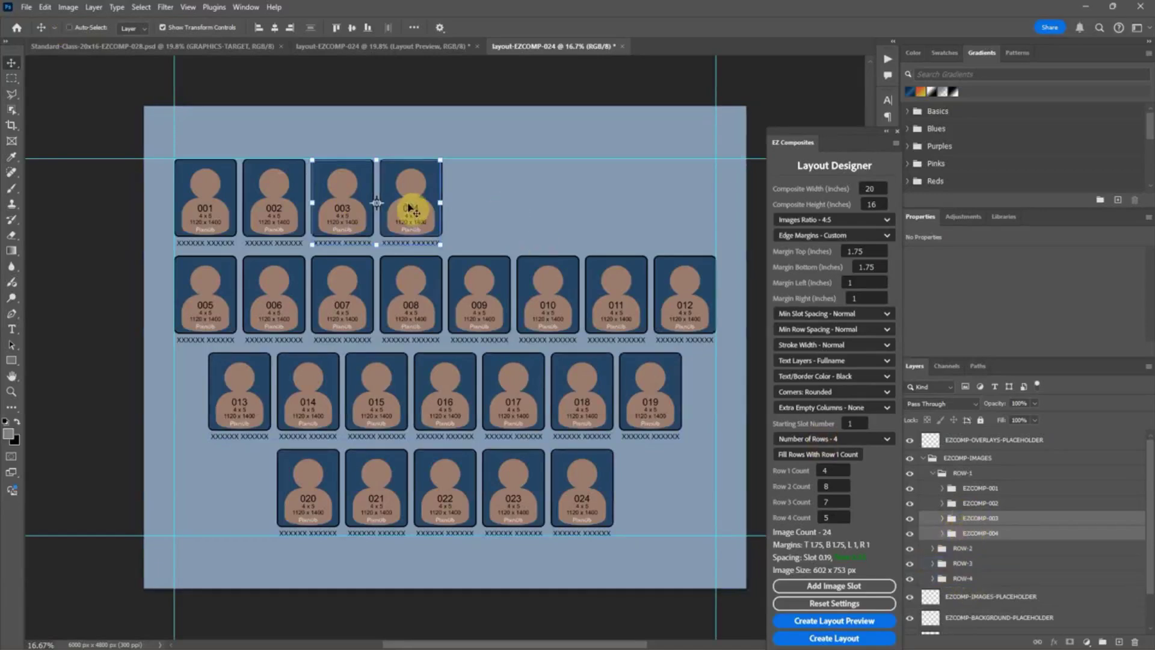
{"action": "left_click_drag", "start_coordinate": [404, 200], "coordinate": [691, 195]}
- Turn on Snap and fine-tune slots 003 and 004 so their outer edge lines up with the right margin guide and slot 012
{"action": "left_click", "coordinate": [187, 7]}
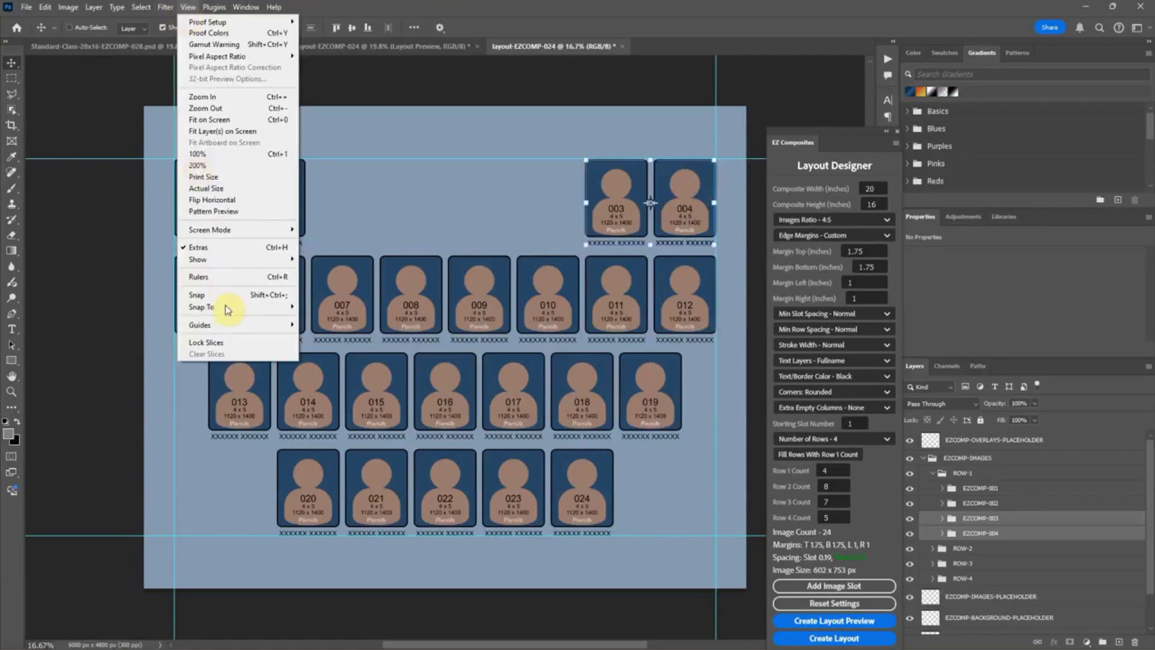
{"action": "left_click", "coordinate": [220, 296]}
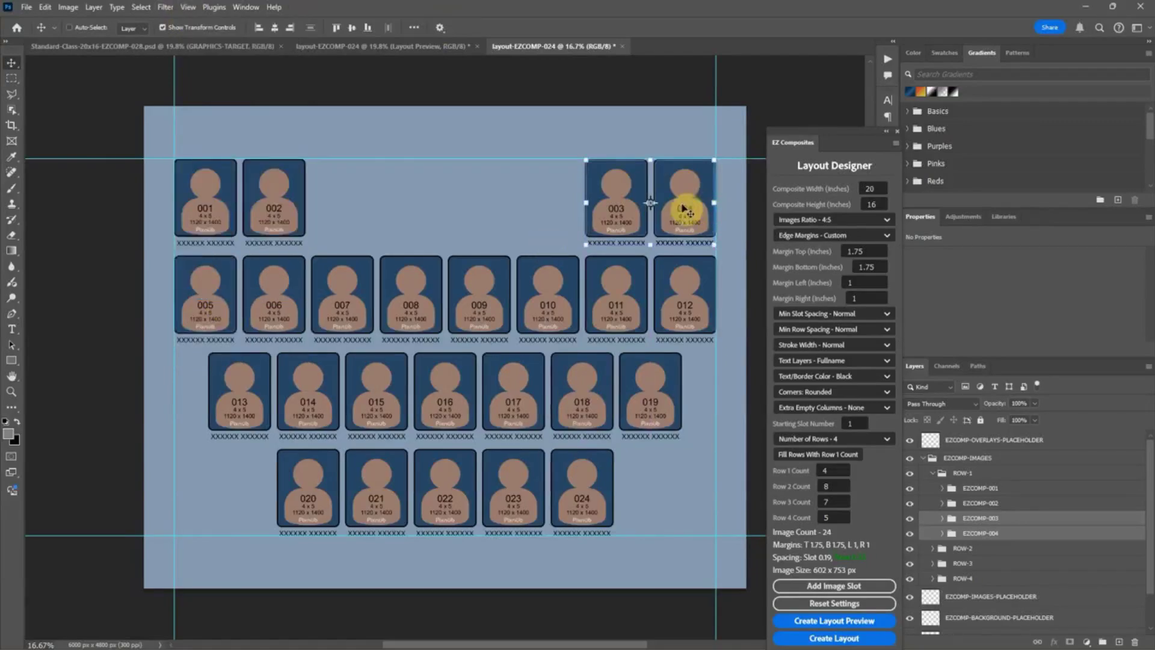
{"action": "mouse_move", "coordinate": [685, 208]}
{"action": "left_mouse_down"}
{"action": "mouse_move", "coordinate": [656, 205]}
{"action": "mouse_move", "coordinate": [690, 210]}
{"action": "left_mouse_up"}
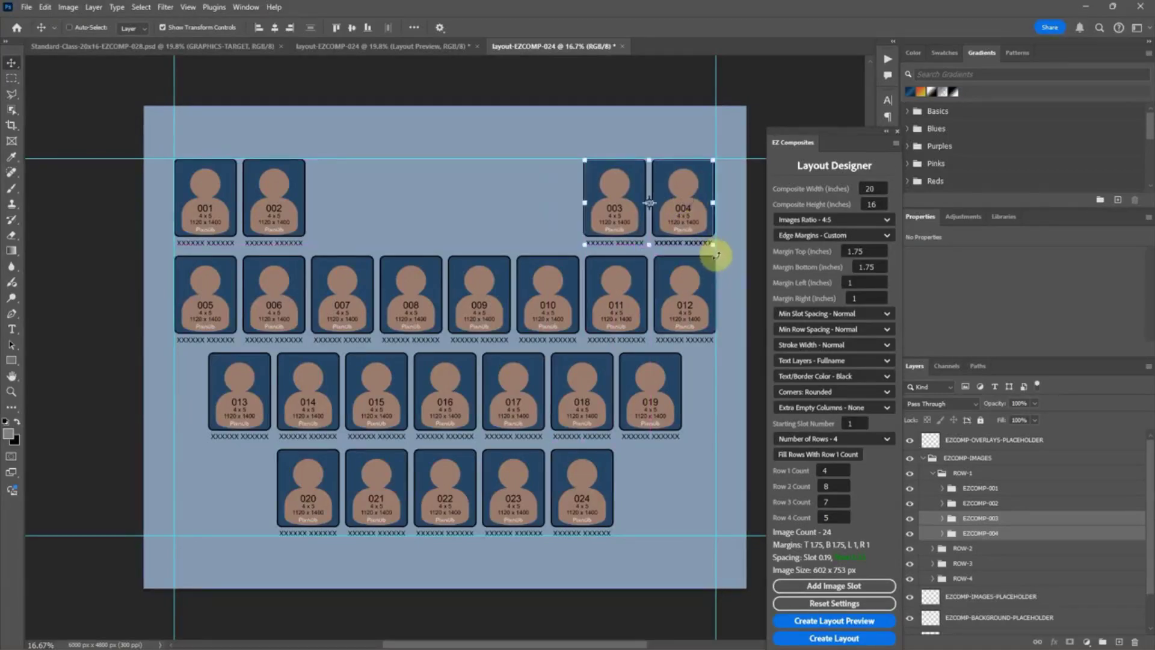
{"action": "scroll", "coordinate": [716, 255], "scroll_direction": "up", "scroll_amount": 1}
{"action": "key", "text": "ctrl+plus"}
{"action": "left_click_drag", "start_coordinate": [625, 643], "coordinate": [692, 642]}
{"action": "key", "text": "ctrl+plus"}
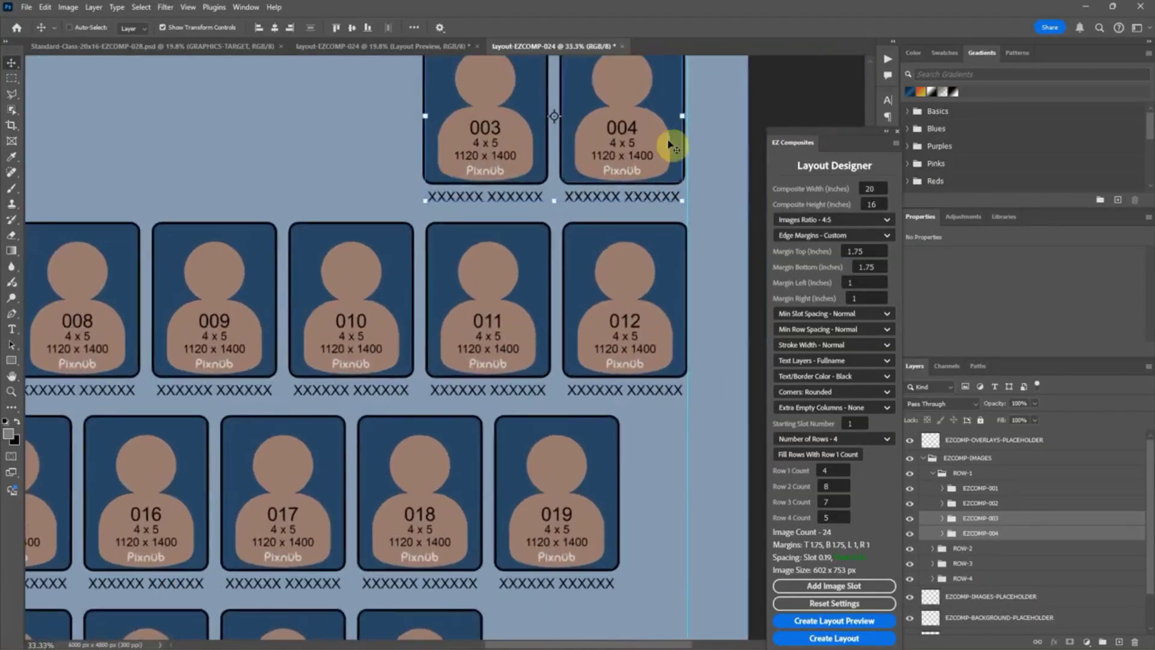
{"action": "left_click_drag", "start_coordinate": [648, 155], "coordinate": [650, 153]}
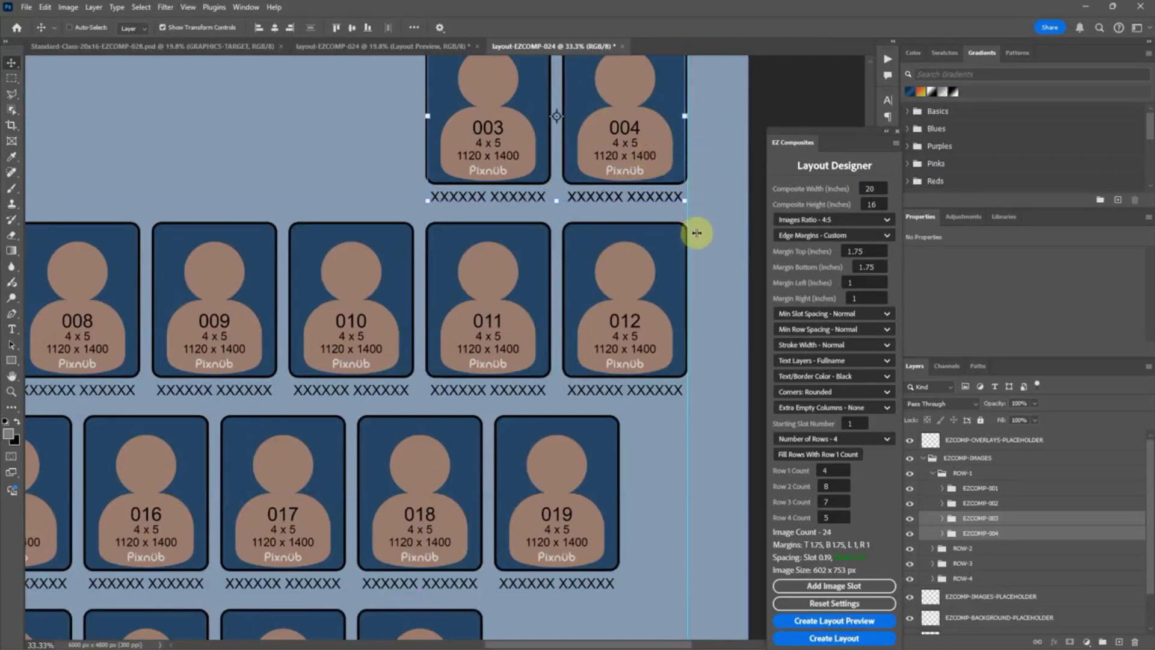
{"action": "key", "text": "ctrl+minus"}
{"action": "key", "text": "ctrl+minus"}
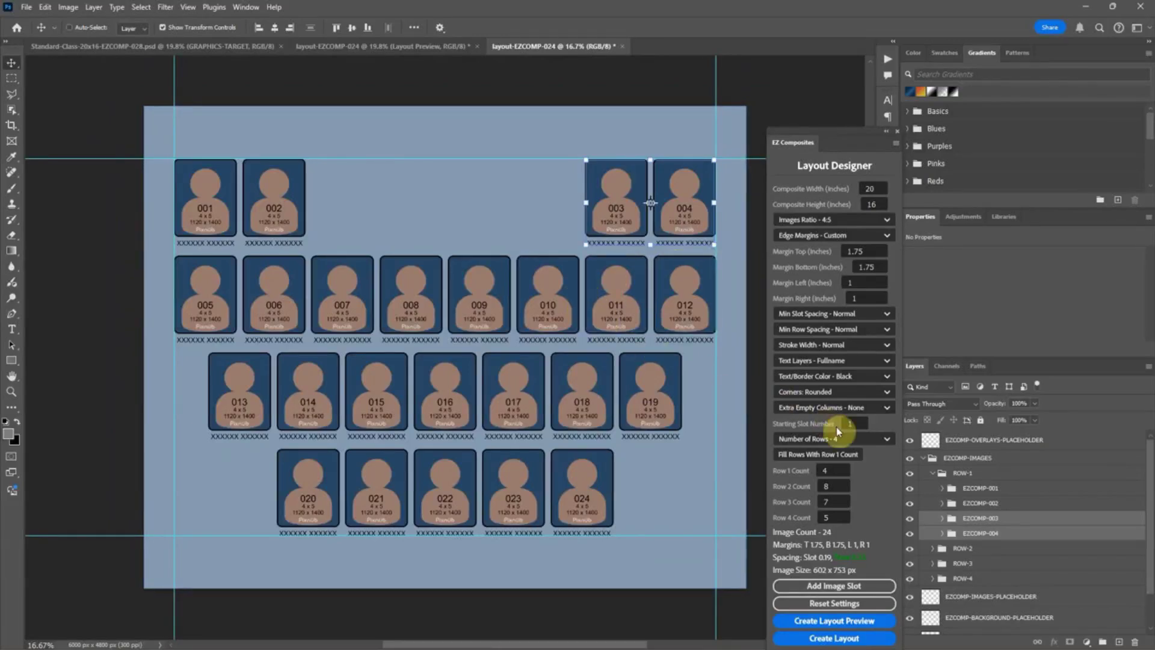
- Collapse ROW-1, expand ROW-3, and delete its three middle slots EZCOMP-015, EZCOMP-016 and EZCOMP-017
{"action": "left_click", "coordinate": [924, 475]}
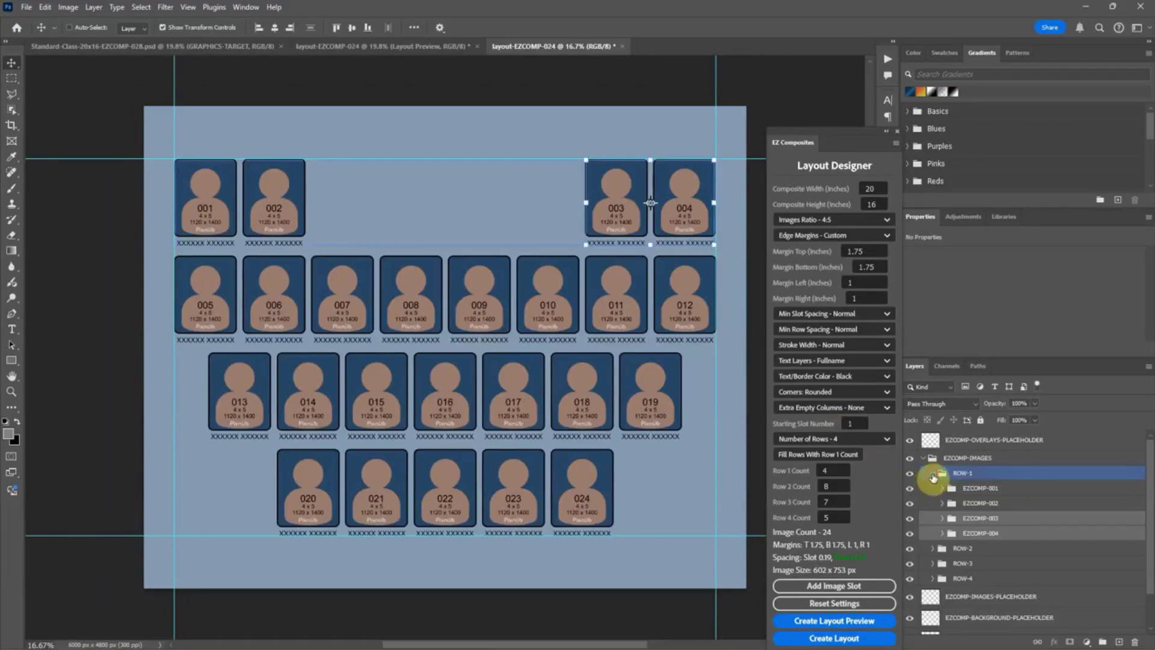
{"action": "left_click", "coordinate": [932, 476]}
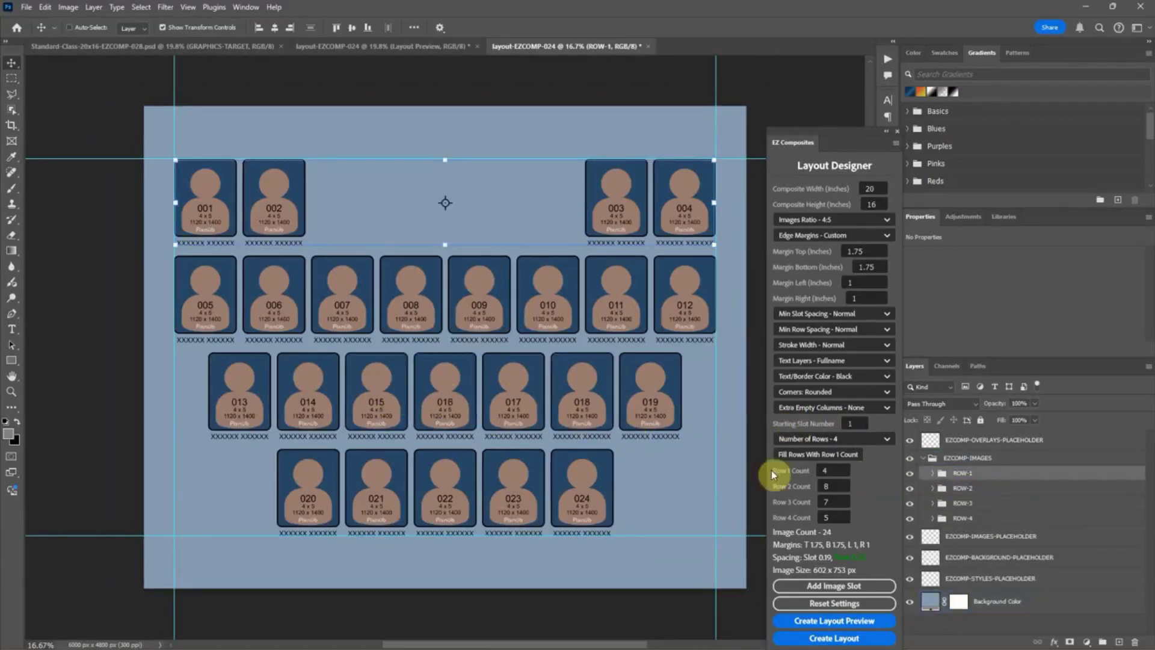
{"action": "left_click", "coordinate": [938, 490]}
{"action": "left_click", "coordinate": [935, 505]}
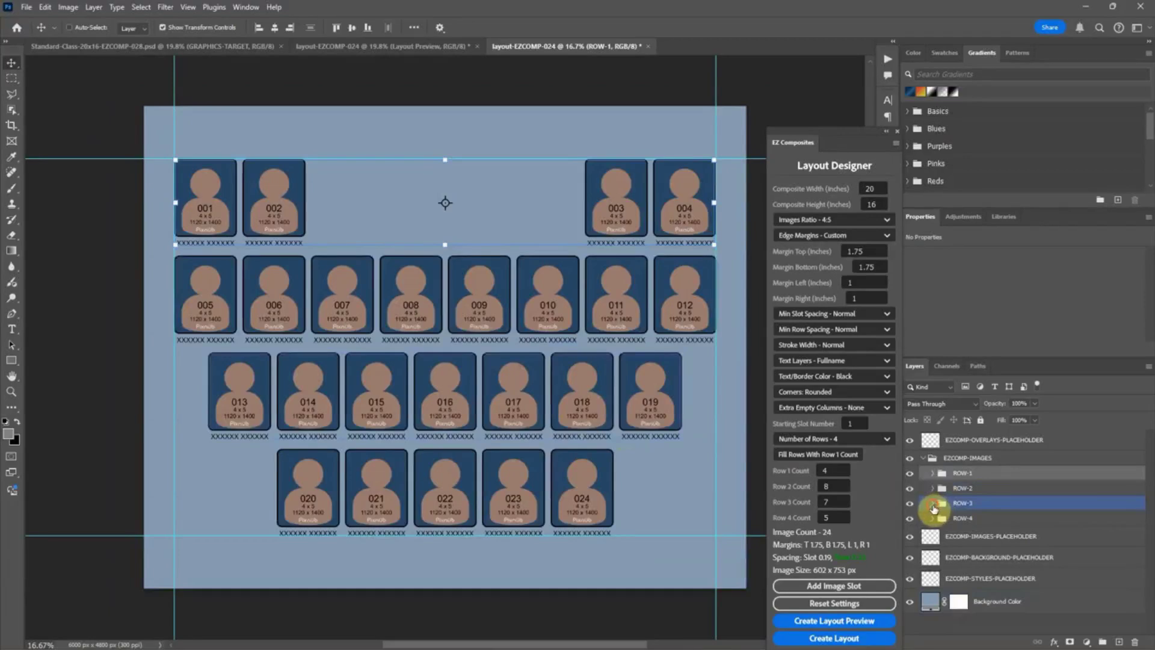
{"action": "left_click", "coordinate": [933, 505]}
{"action": "left_click", "coordinate": [965, 565]}
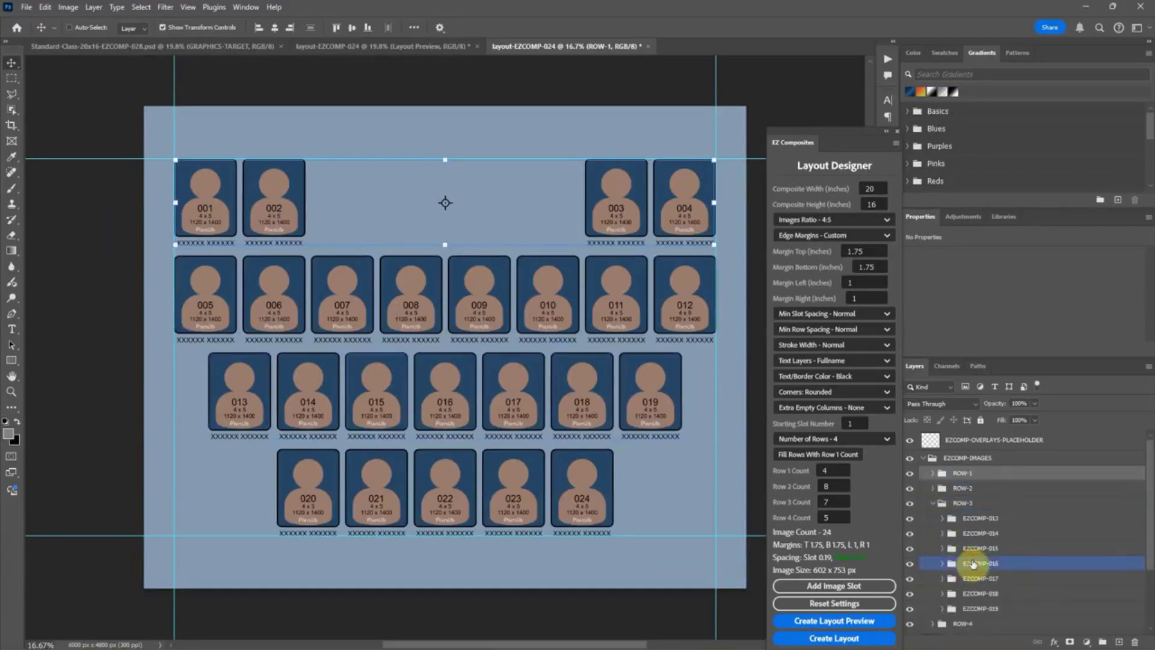
{"action": "left_click", "coordinate": [977, 549]}
{"action": "left_click", "coordinate": [979, 563], "text": "shift"}
{"action": "left_click", "coordinate": [977, 578], "text": "shift"}
{"action": "left_click_drag", "start_coordinate": [977, 578], "coordinate": [1135, 641]}
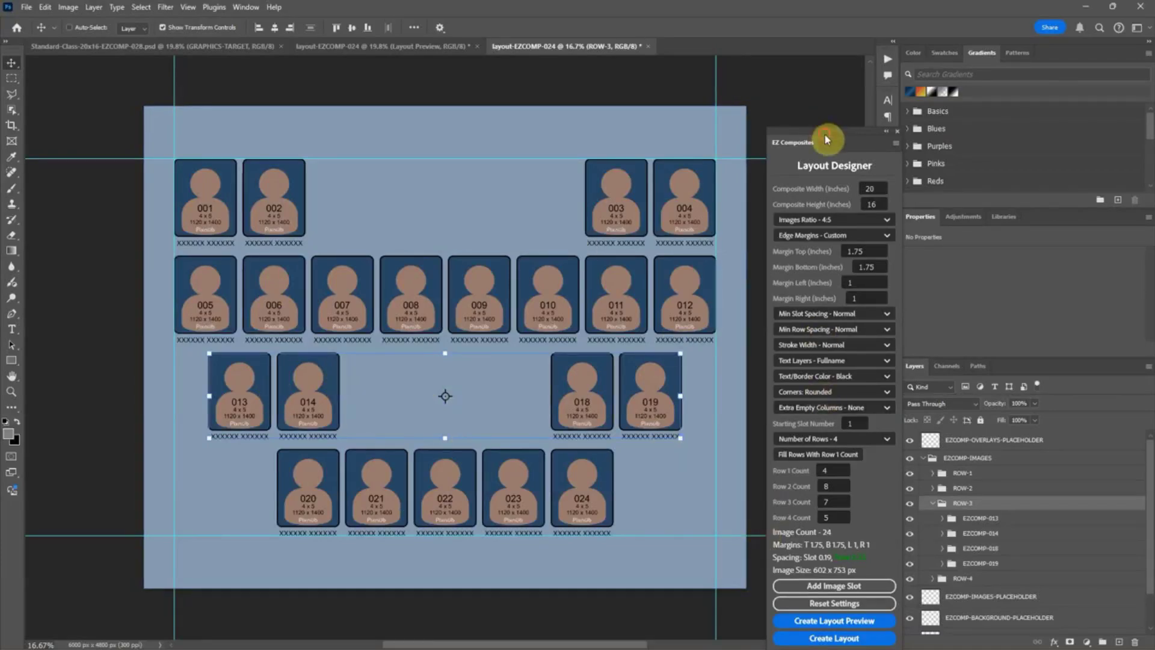
- Return from the Layout Designer to the plugin's main menu and renumber the layout's image slots to close the numbering gap
{"action": "left_click_drag", "start_coordinate": [822, 137], "coordinate": [783, 78]}
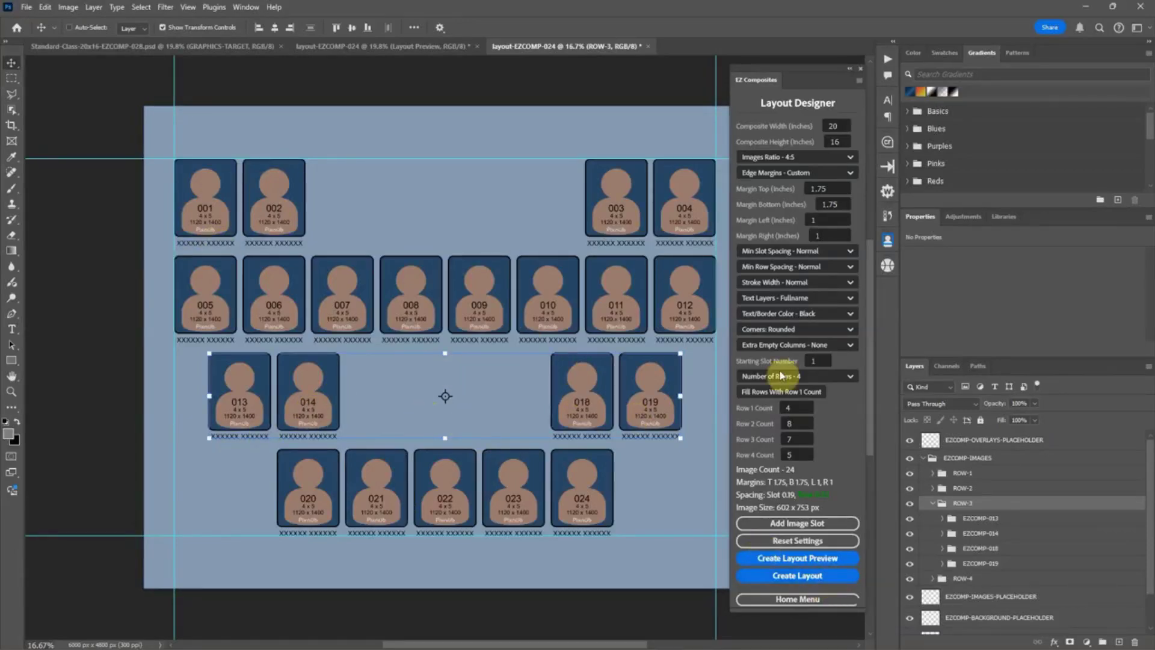
{"action": "left_click", "coordinate": [818, 600]}
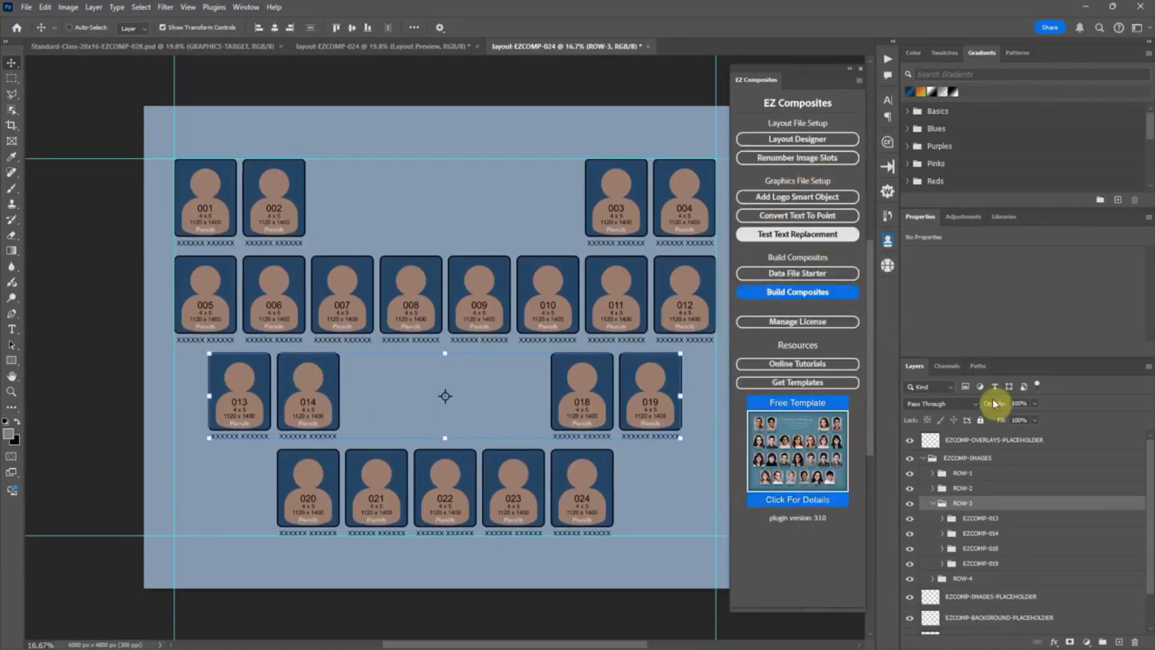
{"action": "left_click", "coordinate": [800, 160]}
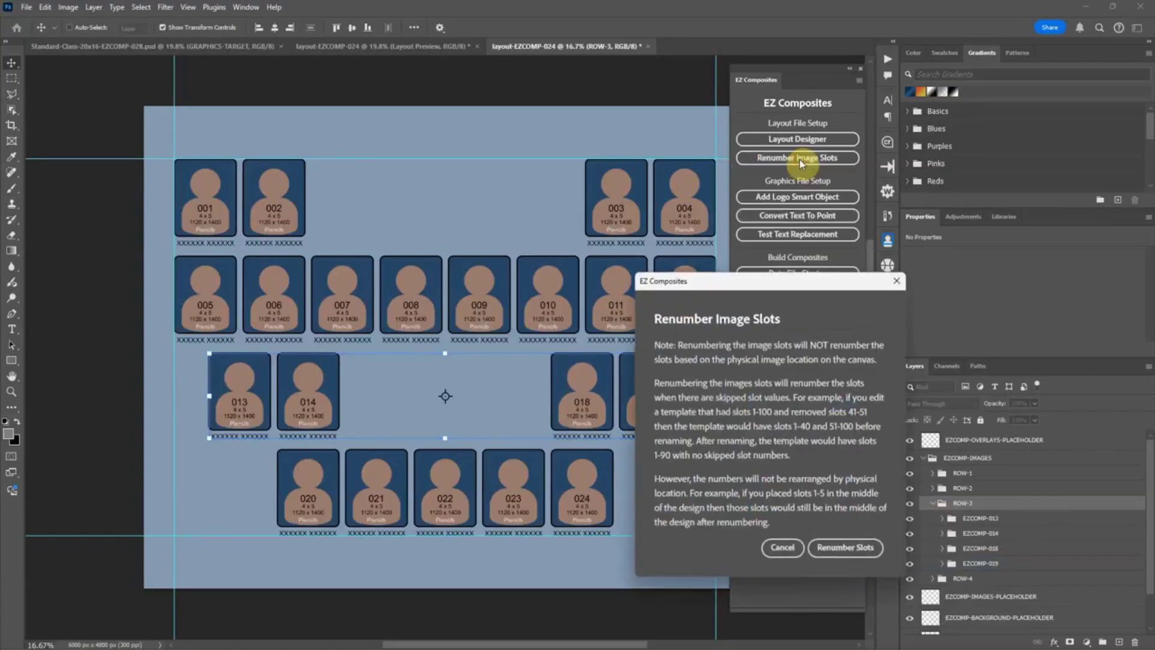
{"action": "left_click_drag", "start_coordinate": [806, 278], "coordinate": [650, 113]}
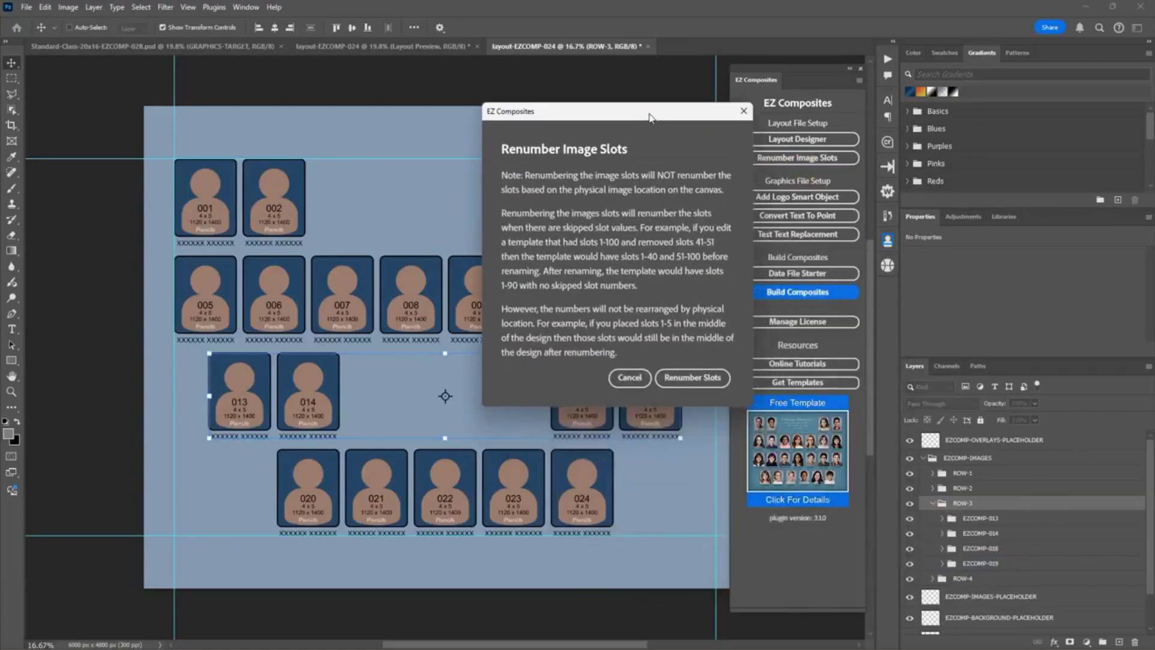
{"action": "left_click", "coordinate": [690, 376]}
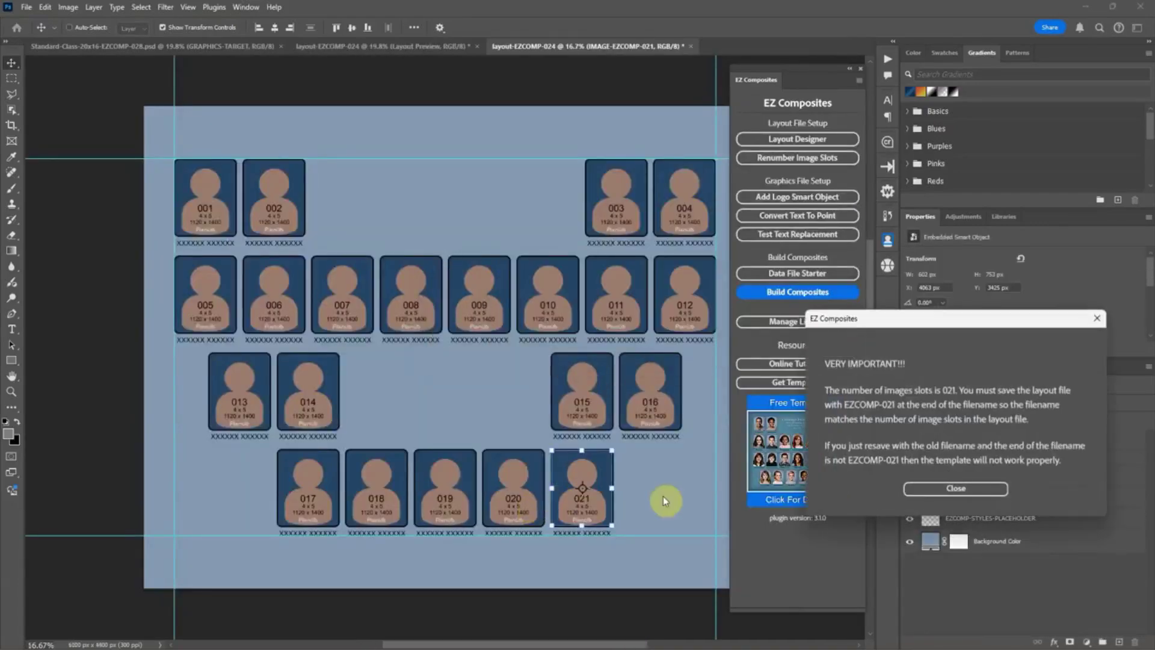
{"action": "left_click", "coordinate": [958, 489]}
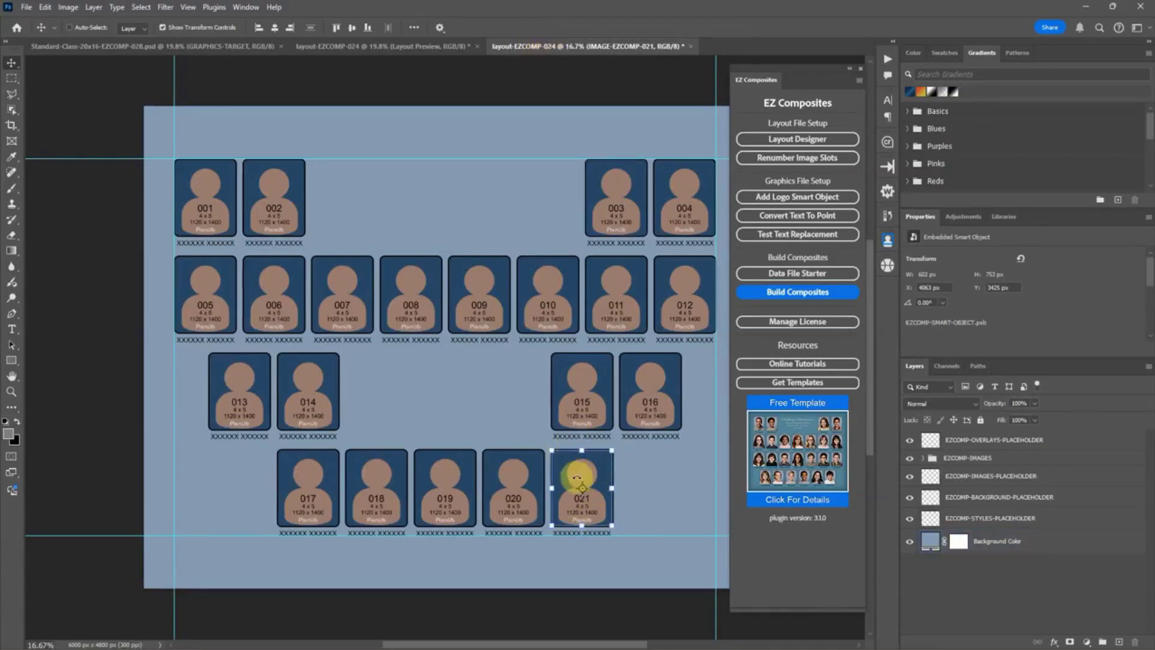
- Look at the existing class layout files in the Template Files folder and return to Photoshop
{"action": "key", "text": "alt+Tab"}
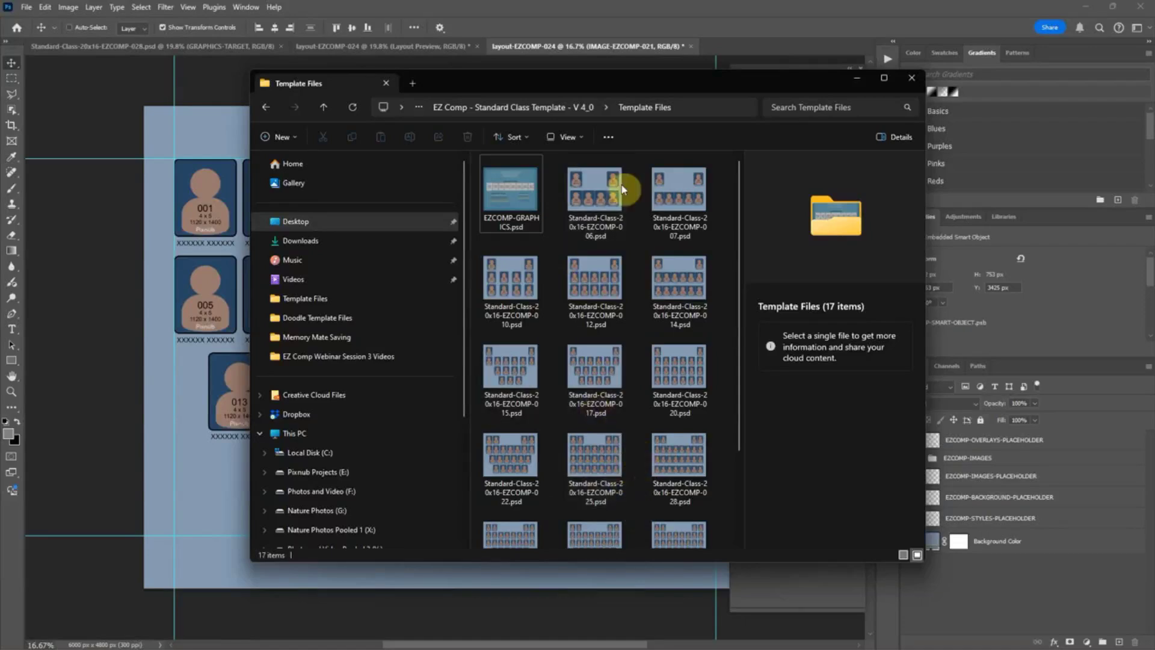
{"action": "left_click", "coordinate": [777, 24]}
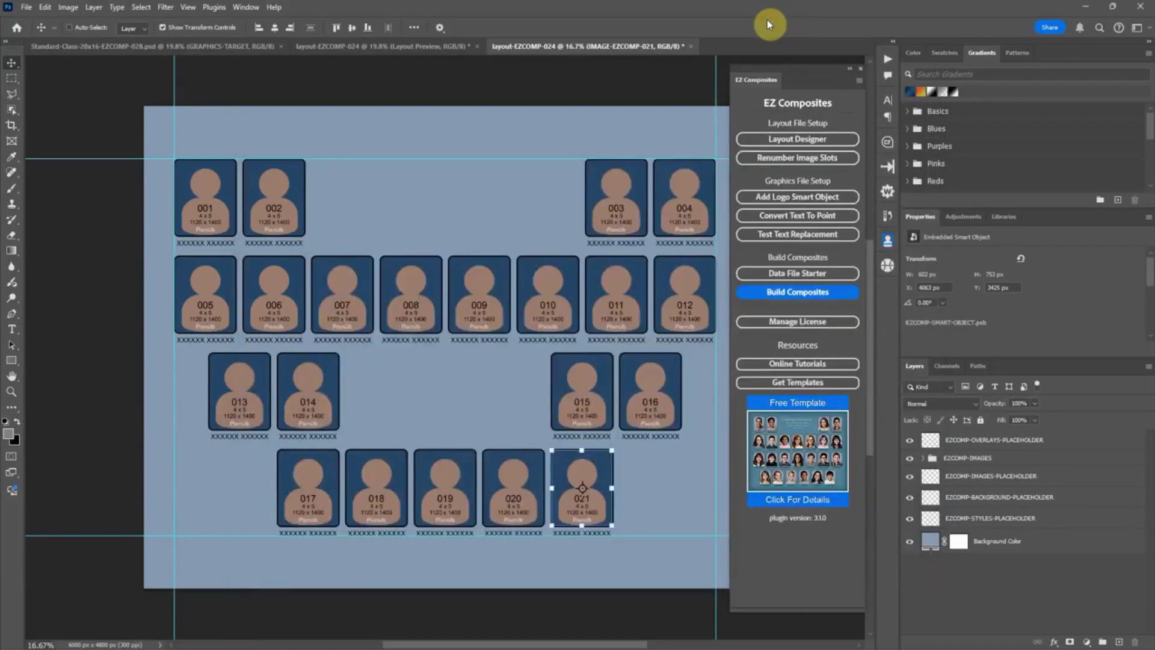
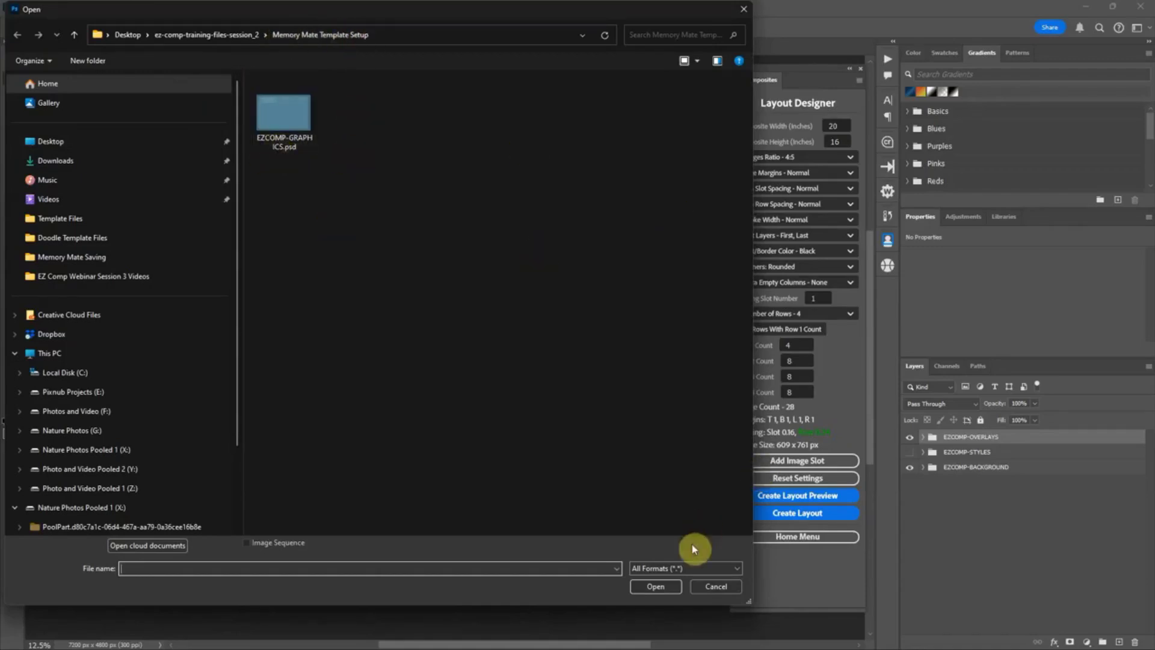
- Dismiss the file-opening dialog and set the composite width to 24 inches in the Layout Designer
{"action": "left_click", "coordinate": [716, 587]}
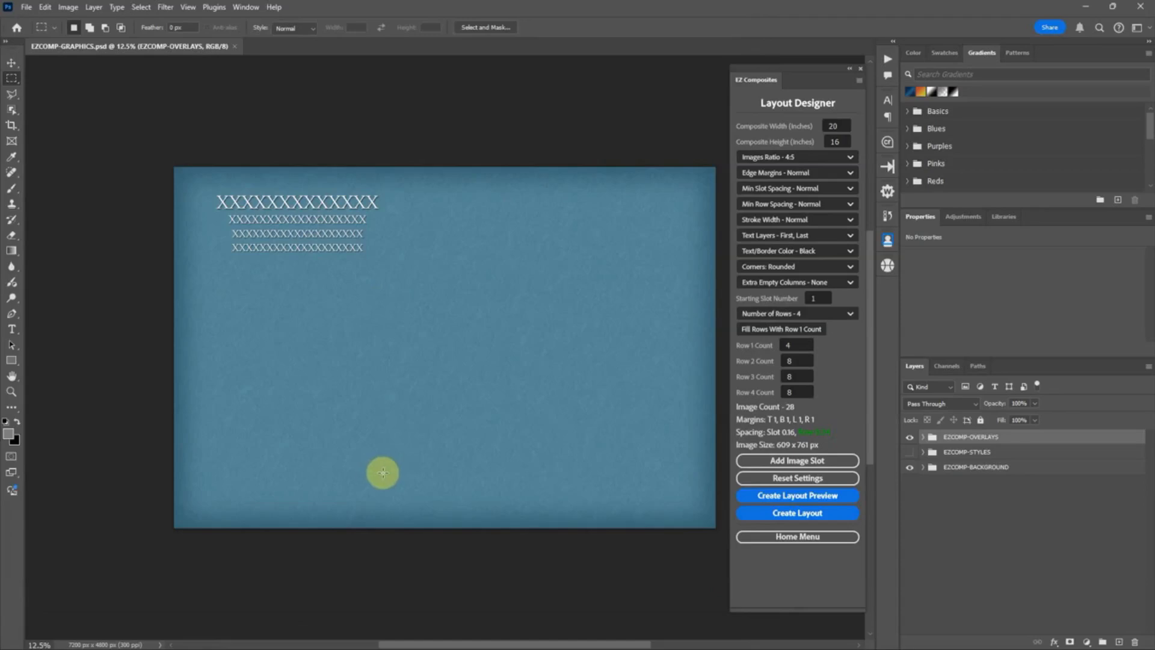
{"action": "mouse_move", "coordinate": [678, 313]}
{"action": "left_mouse_down"}
{"action": "mouse_move", "coordinate": [686, 399]}
{"action": "mouse_move", "coordinate": [669, 284]}
{"action": "mouse_move", "coordinate": [676, 305]}
{"action": "left_mouse_up"}
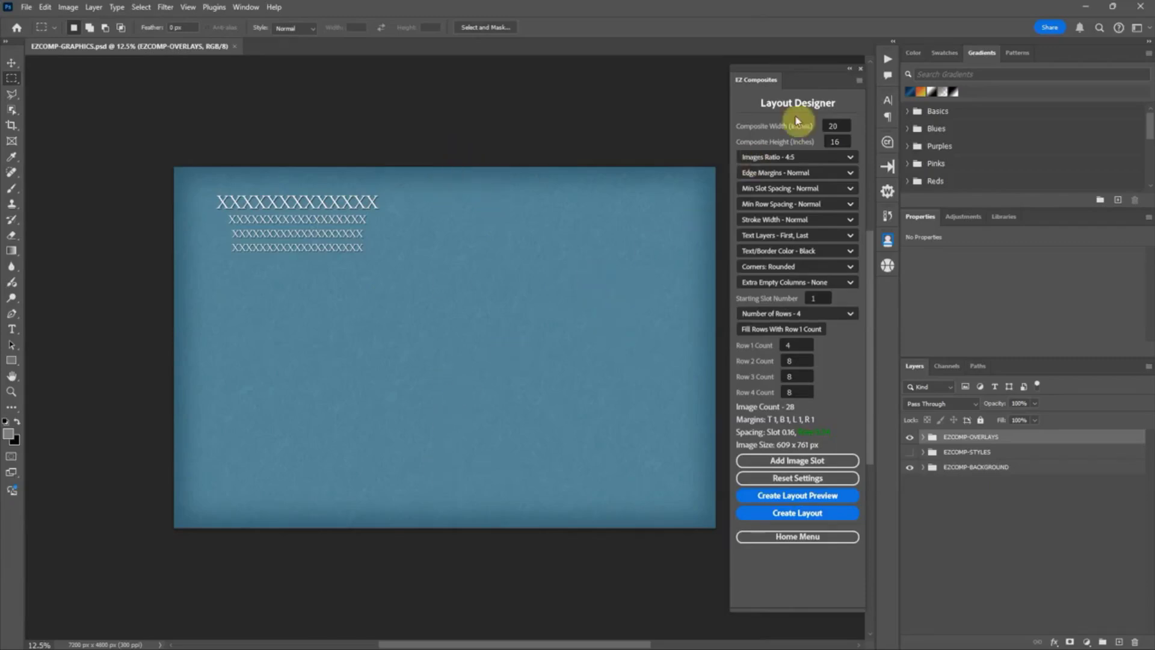
{"action": "double_click", "coordinate": [834, 126]}
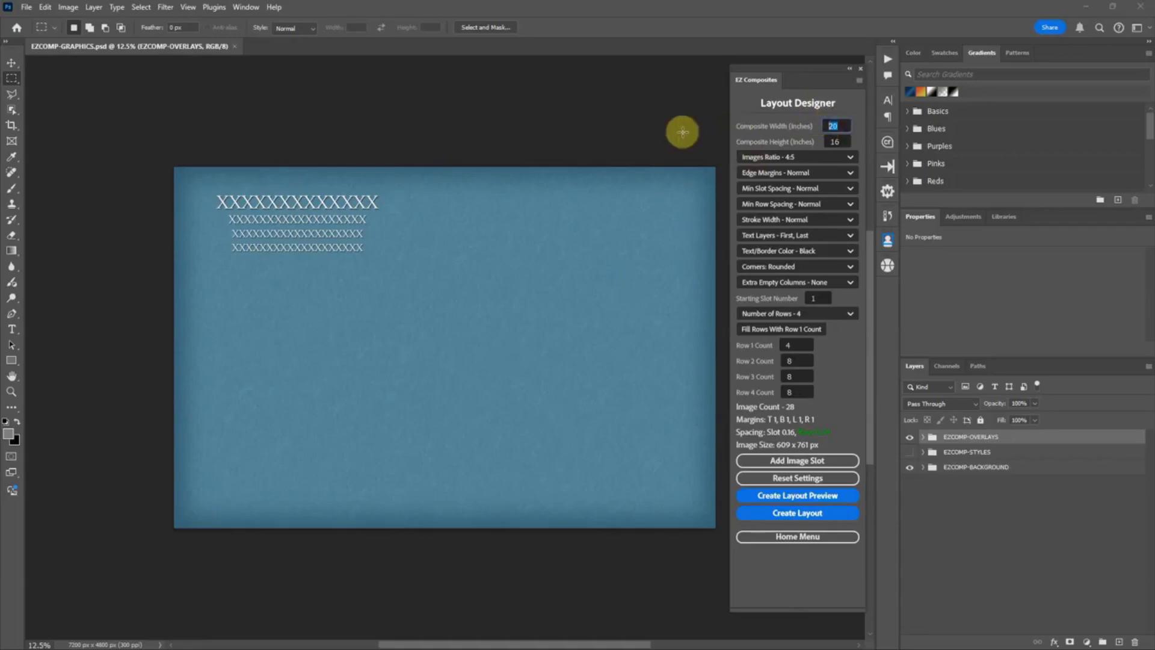
{"action": "type", "text": "24"}
{"action": "left_click", "coordinate": [836, 141]}
{"action": "double_click", "coordinate": [833, 125]}
{"action": "double_click", "coordinate": [842, 142]}
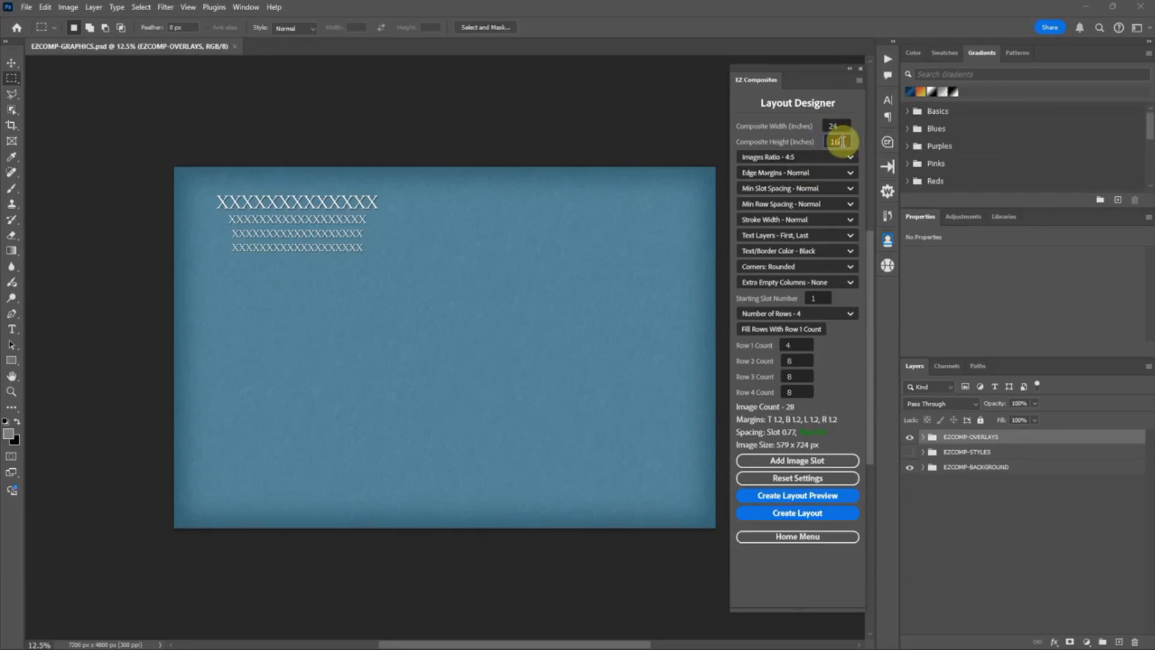
{"action": "left_click", "coordinate": [836, 125]}
{"action": "key", "text": "shift+Tab"}
{"action": "left_click", "coordinate": [844, 142]}
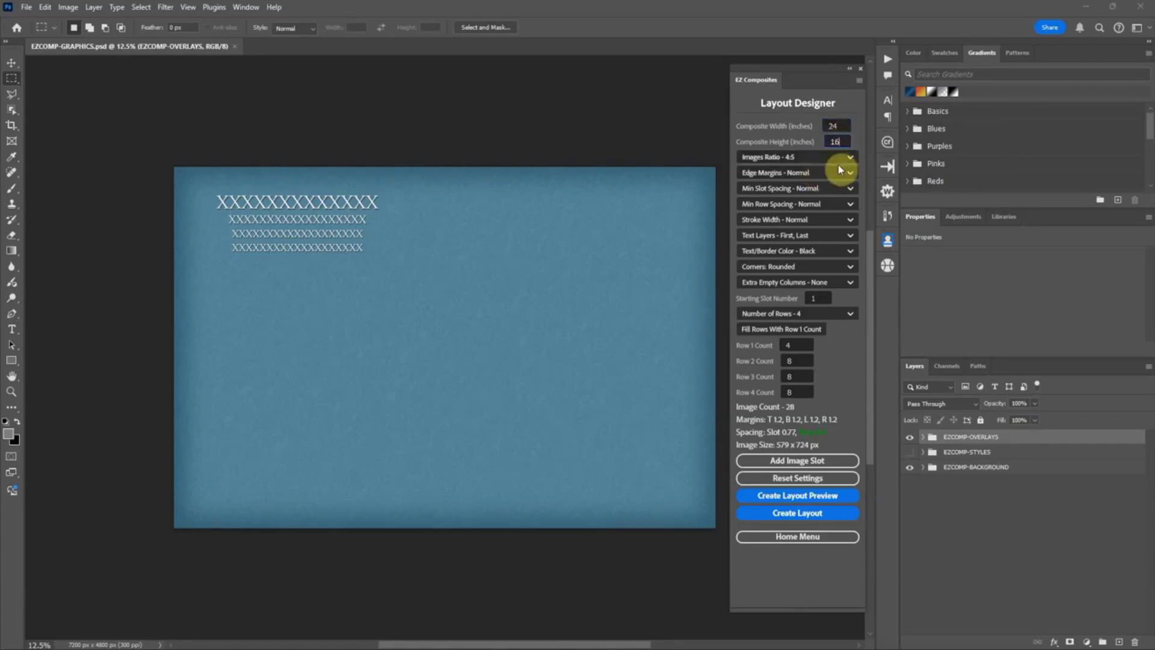
{"action": "left_click", "coordinate": [839, 142]}
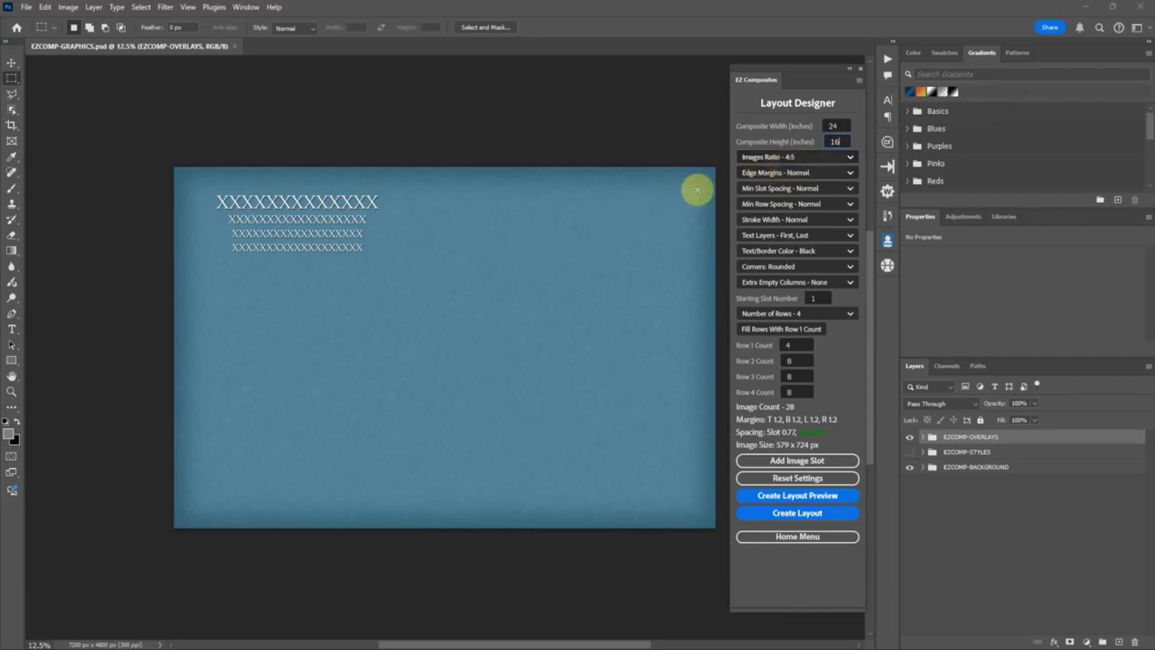
- Switch the edge margins to Custom and set the top, bottom and right margins to 1.5 inches
{"action": "left_click", "coordinate": [808, 172]}
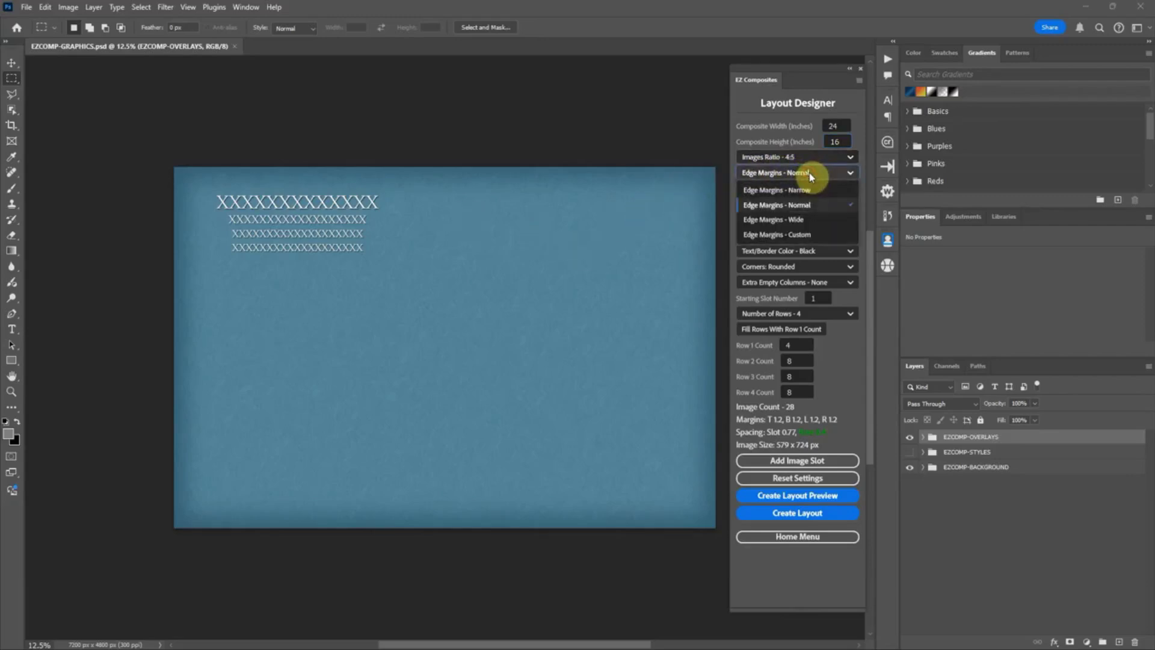
{"action": "left_click", "coordinate": [815, 236]}
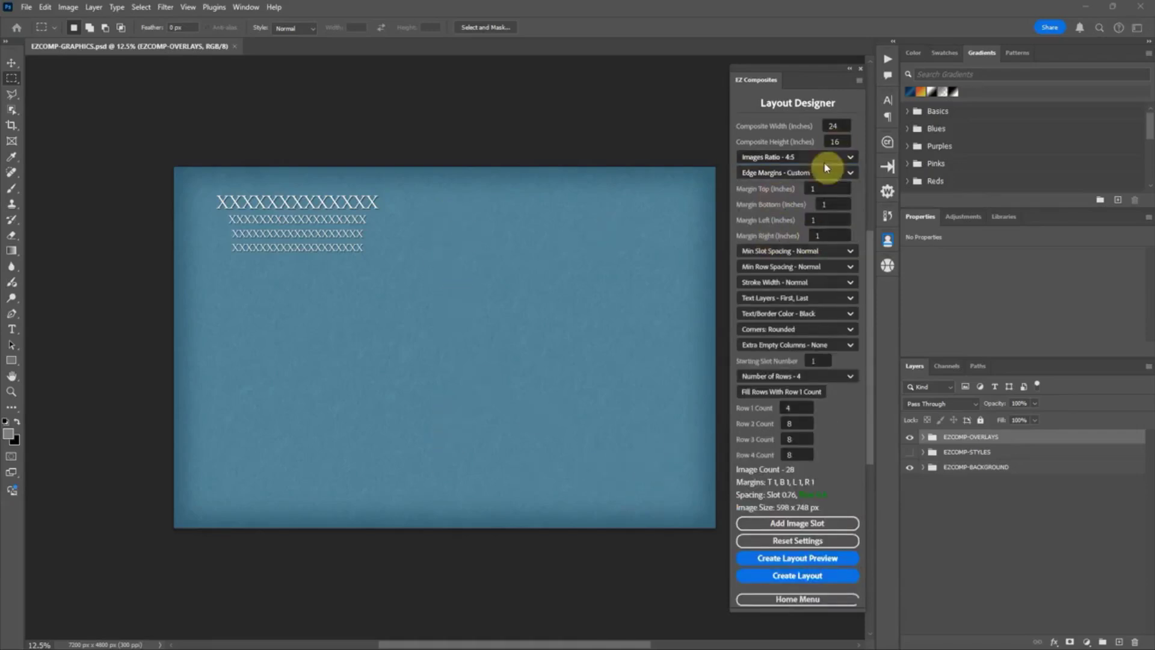
{"action": "left_click", "coordinate": [822, 189]}
{"action": "type", "text": ".5"}
{"action": "left_click", "coordinate": [832, 205]}
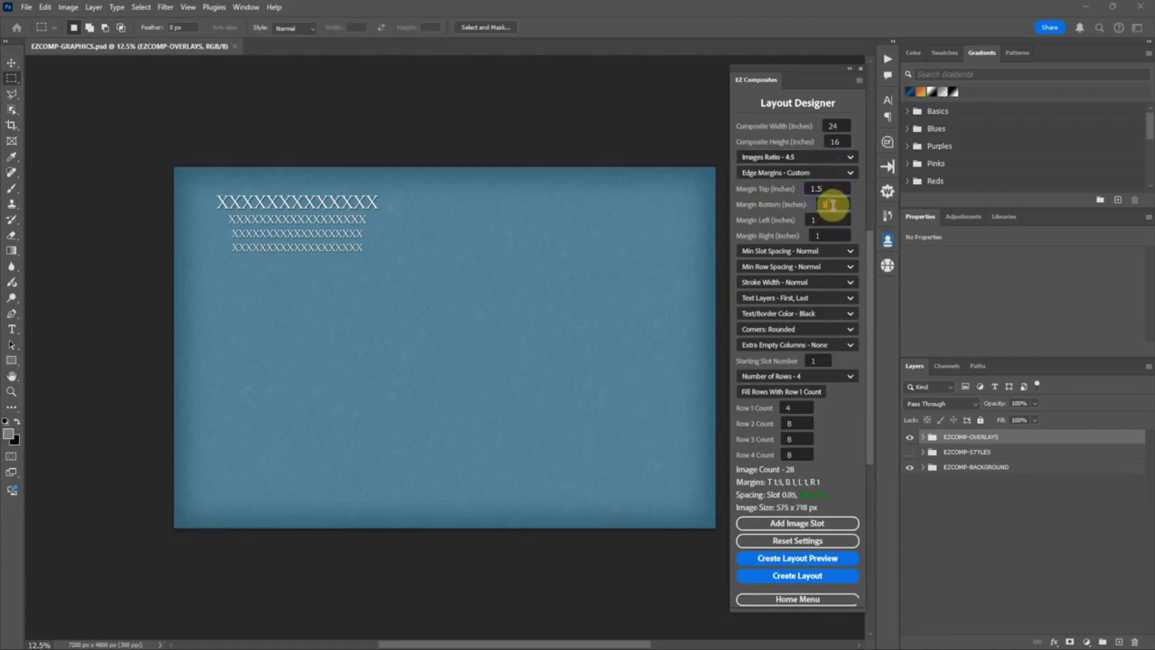
{"action": "type", "text": ".5"}
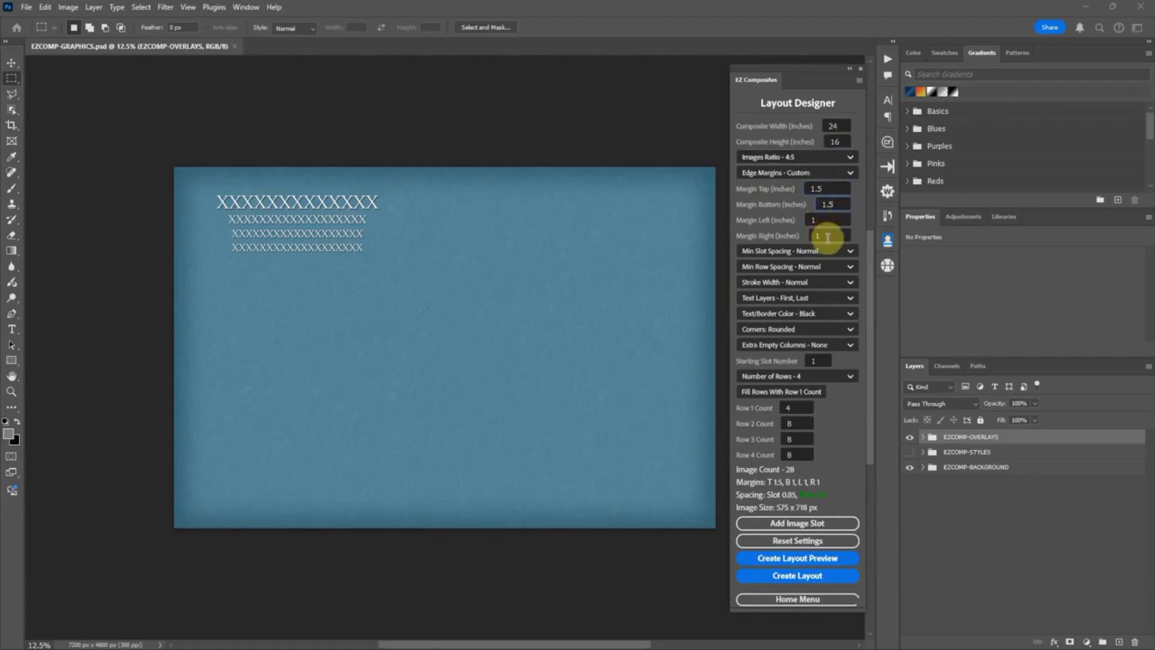
{"action": "type", "text": ".5"}
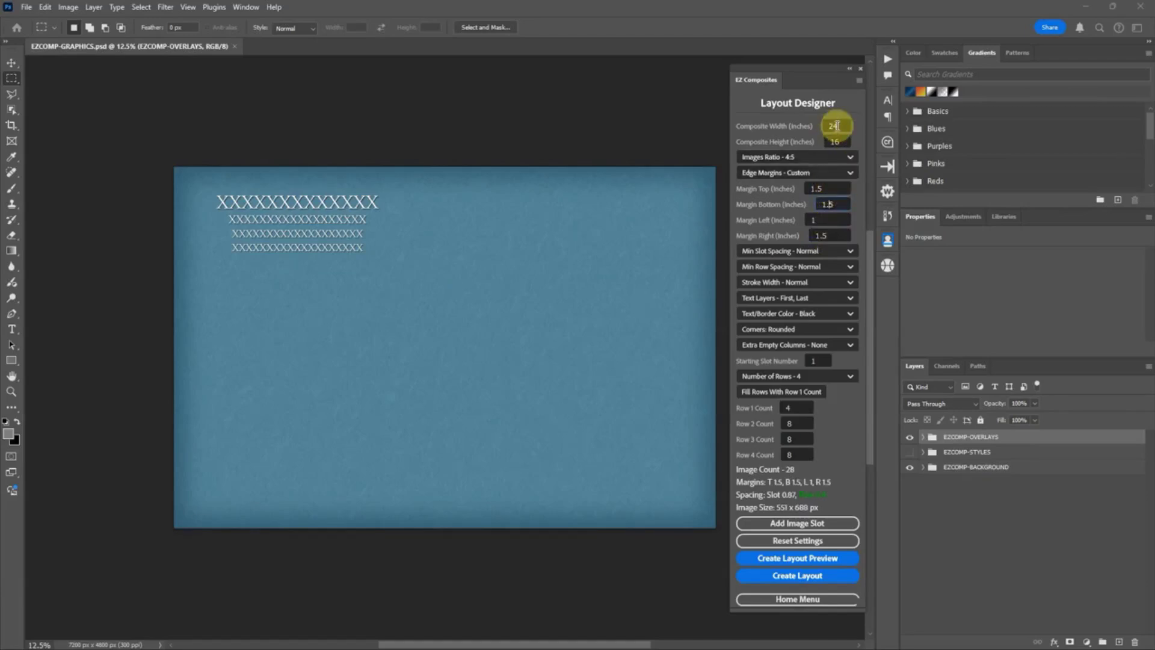
{"action": "left_click", "coordinate": [829, 204]}
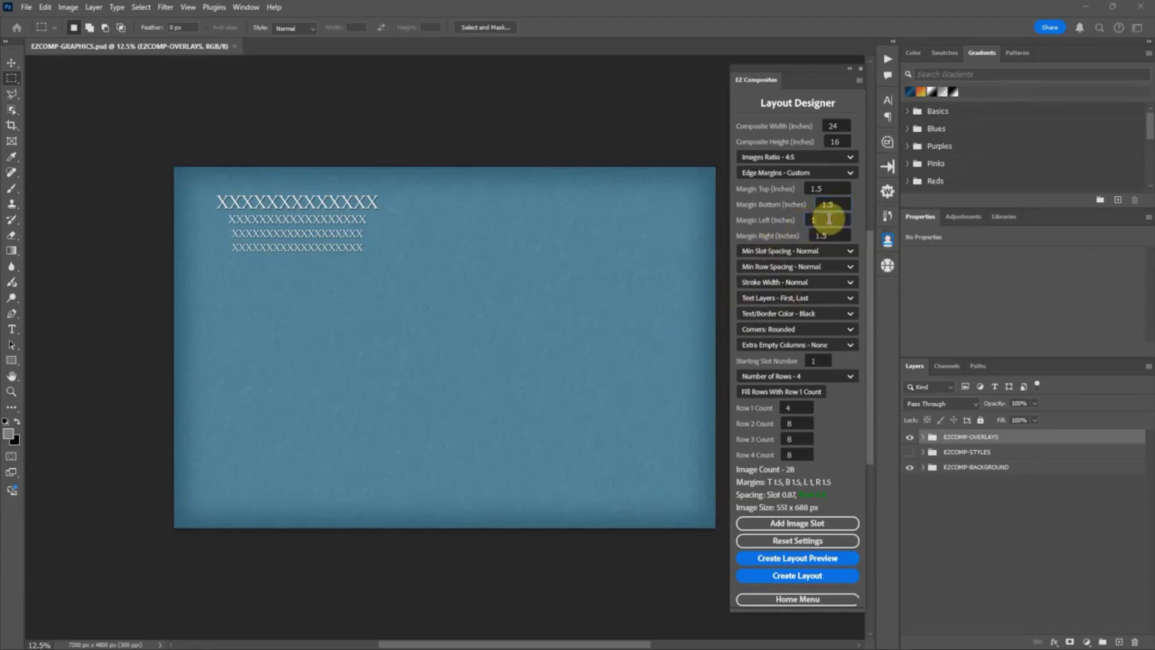
- Set the layout's left margin to 10 inches to reserve room beside the image slots
{"action": "right_click", "coordinate": [828, 220]}
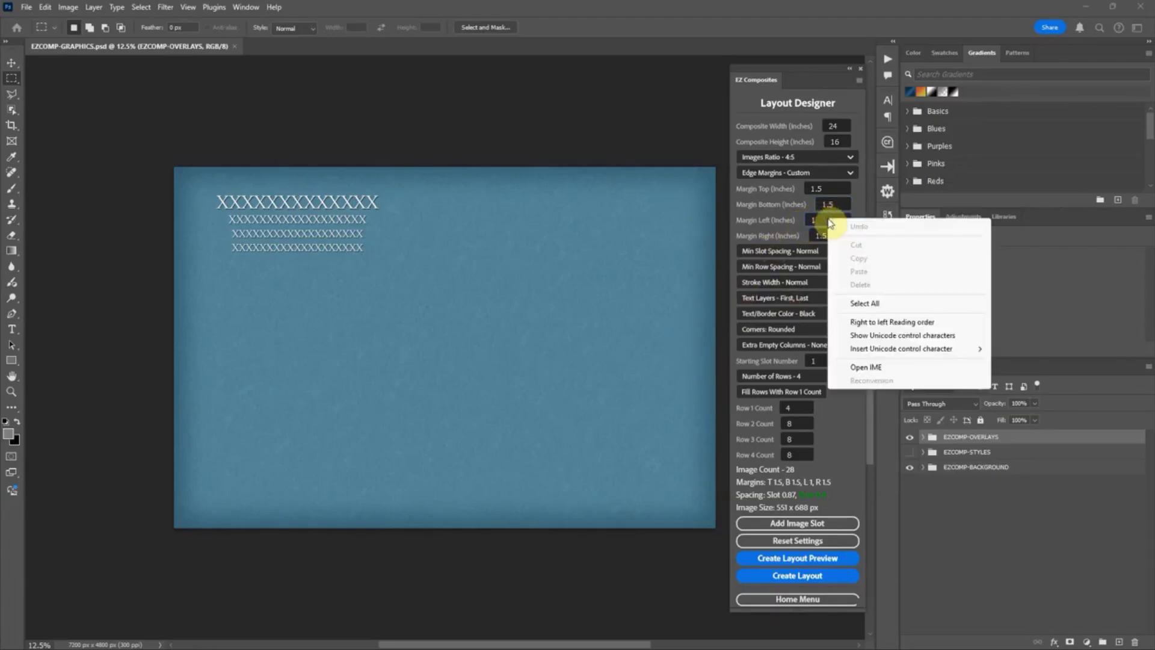
{"action": "left_click", "coordinate": [824, 221]}
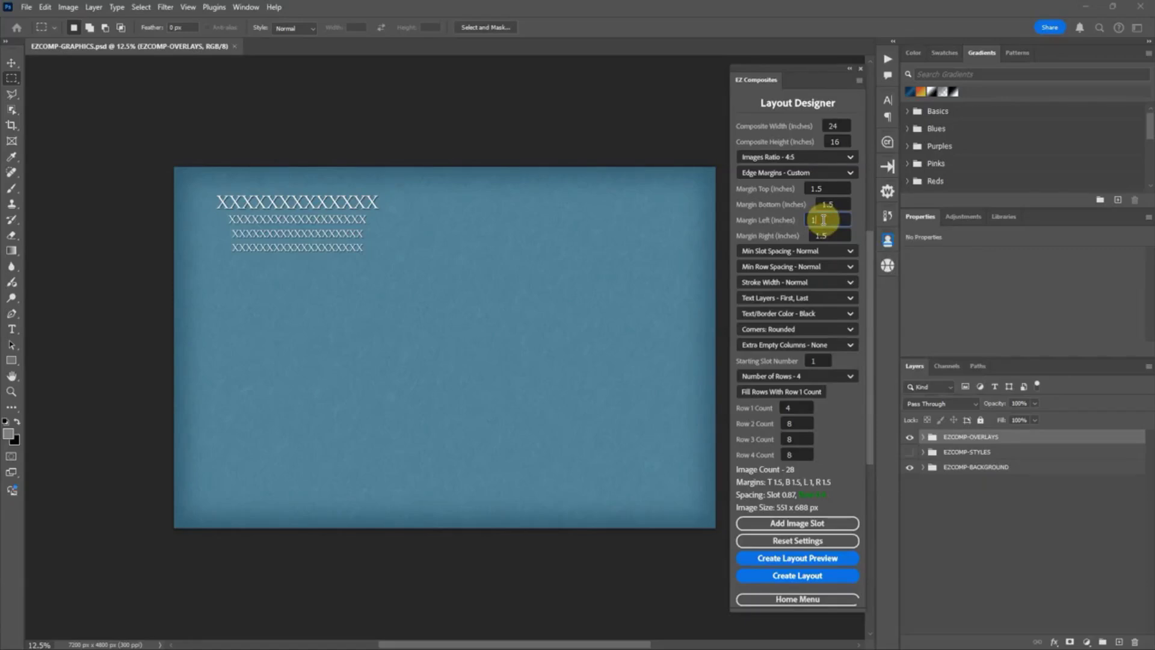
{"action": "type", "text": "0"}
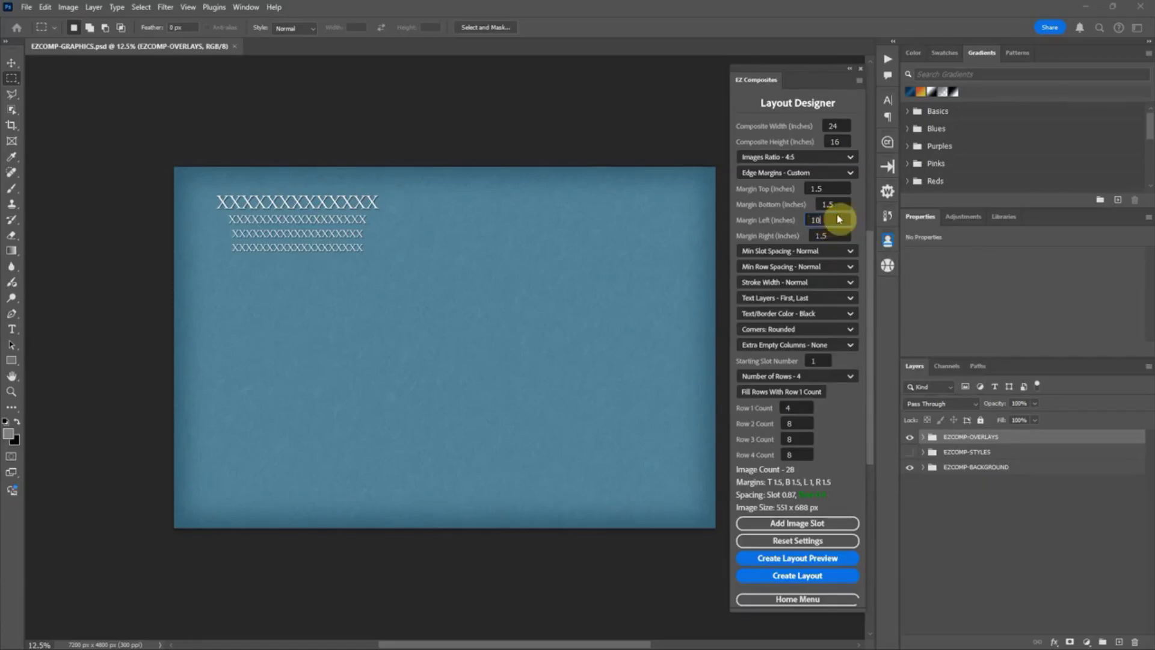
{"action": "left_click", "coordinate": [839, 205]}
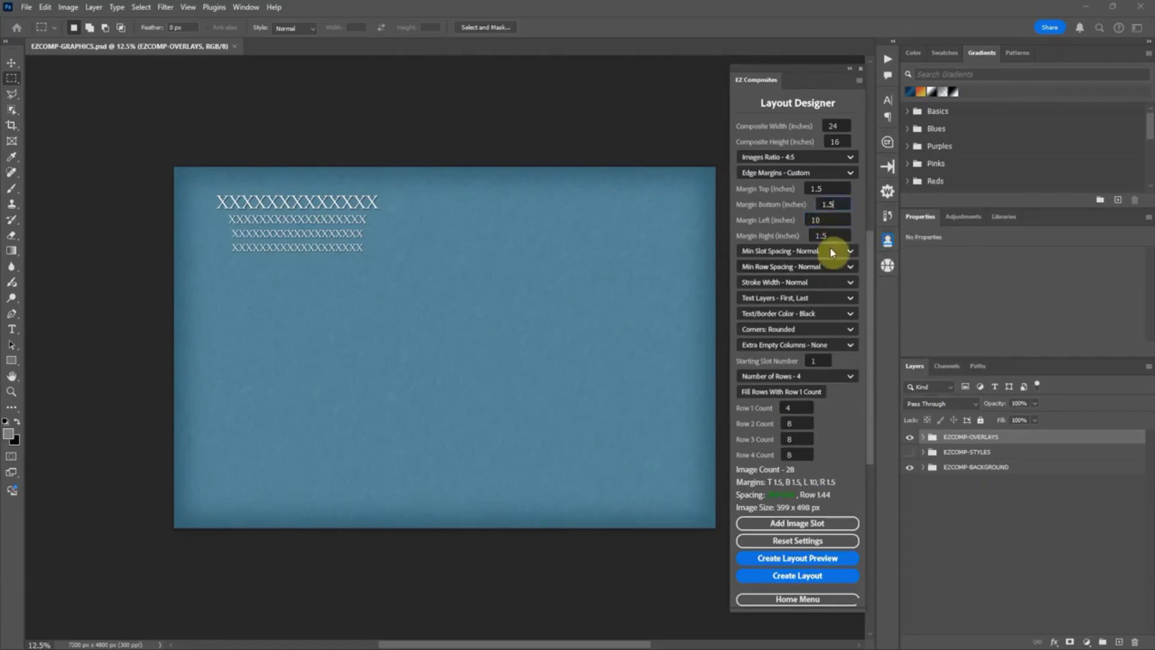
- Set the text layers to Fullname and the starting slot number to 2
{"action": "left_click", "coordinate": [852, 298]}
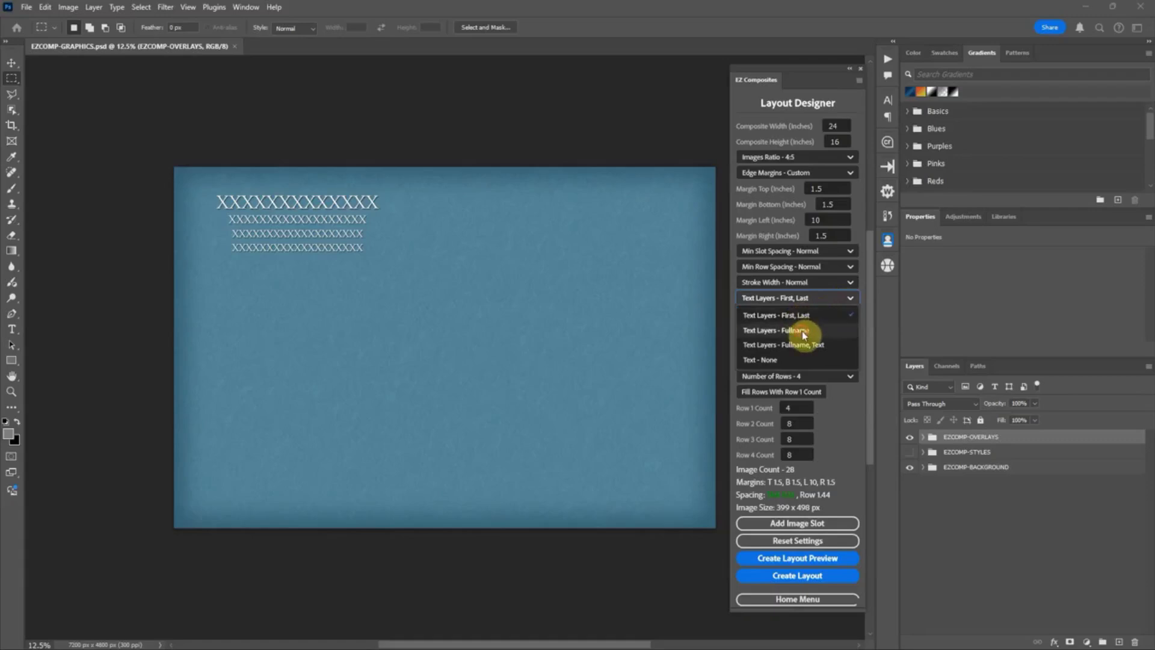
{"action": "left_click", "coordinate": [803, 330]}
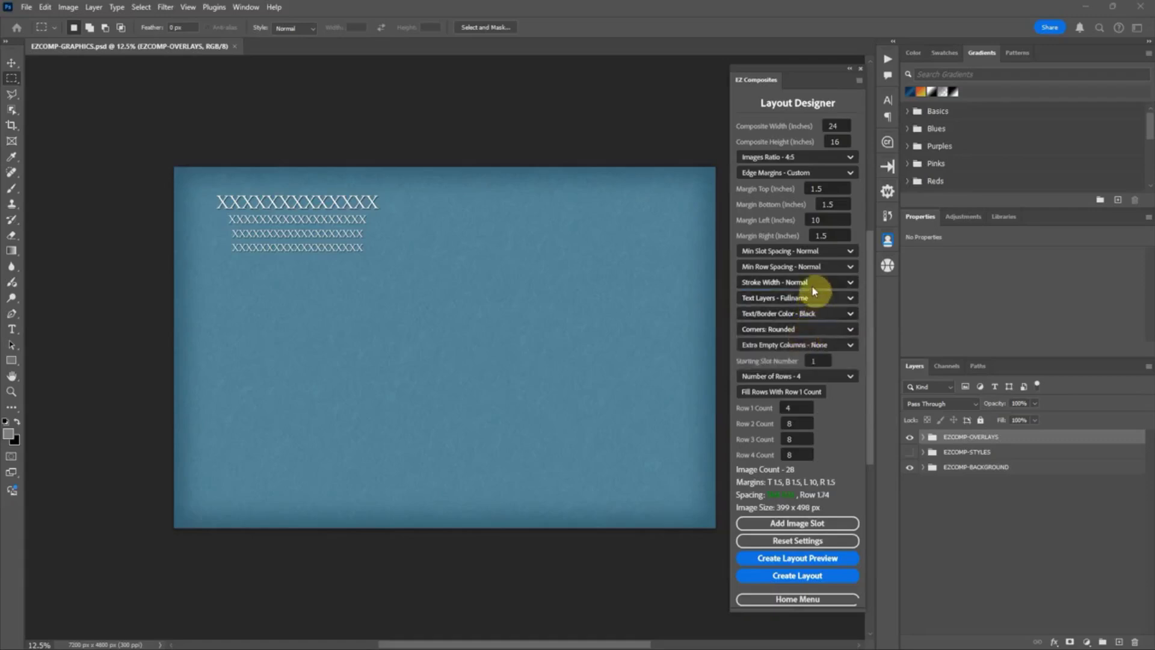
{"action": "left_click", "coordinate": [813, 359]}
{"action": "type", "text": "2"}
- Set the number of rows to 3 and fill every row with the Row 1 count of 4
{"action": "left_click", "coordinate": [797, 407]}
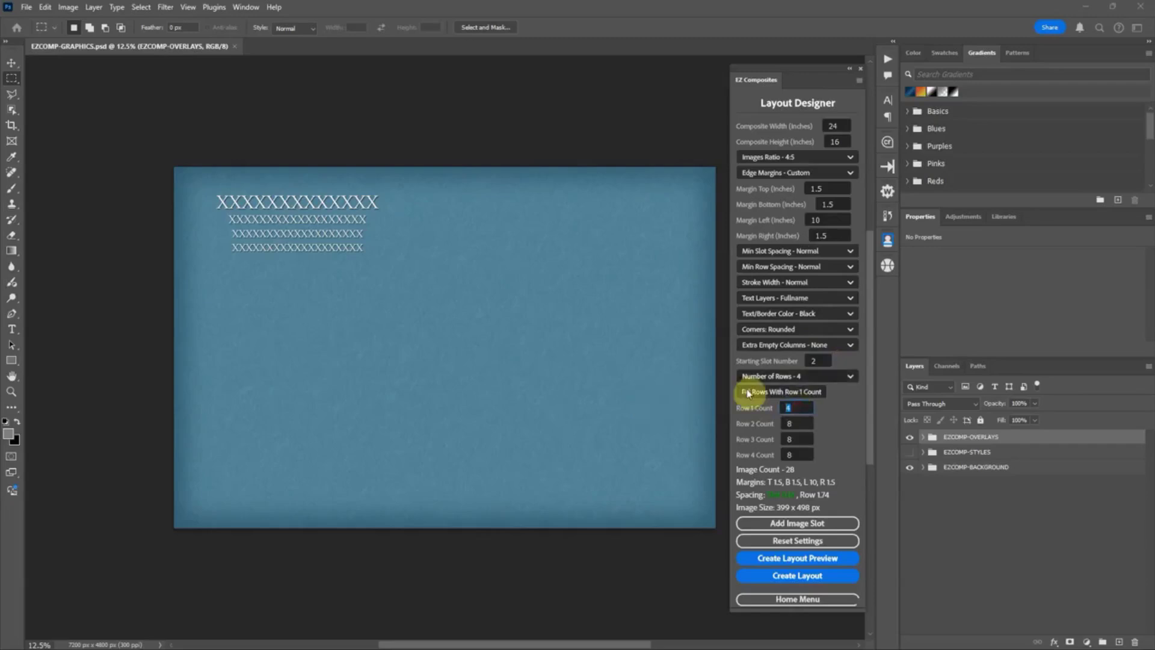
{"action": "left_click", "coordinate": [803, 376]}
{"action": "left_click", "coordinate": [797, 407]}
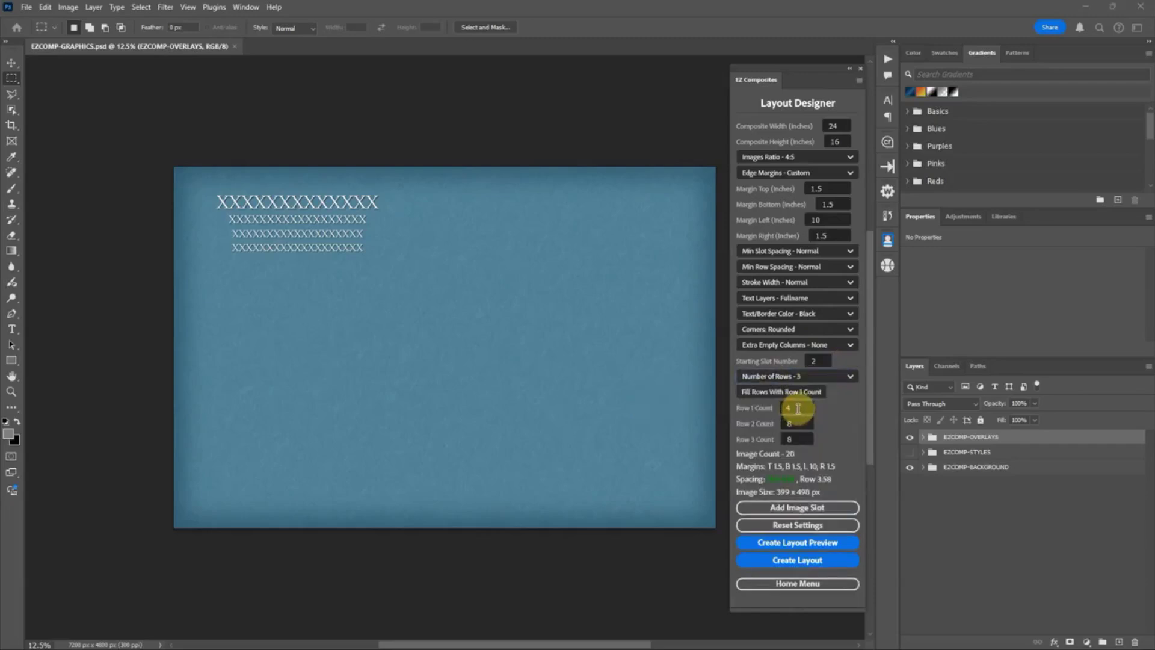
{"action": "left_click", "coordinate": [797, 393]}
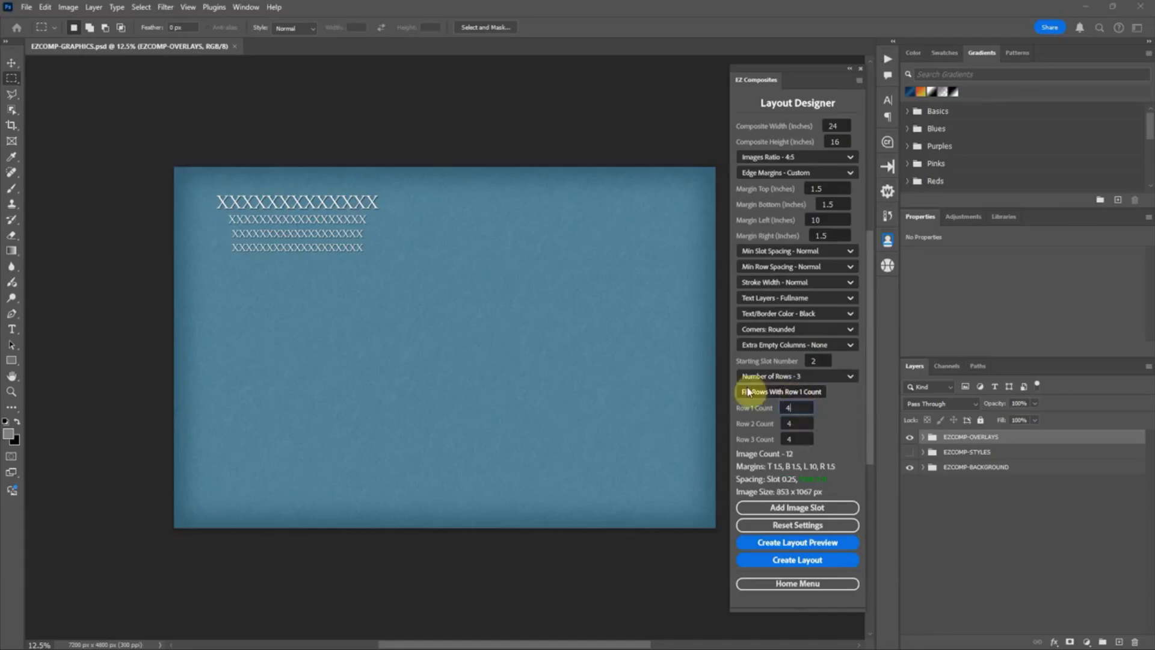
{"action": "left_click", "coordinate": [789, 408]}
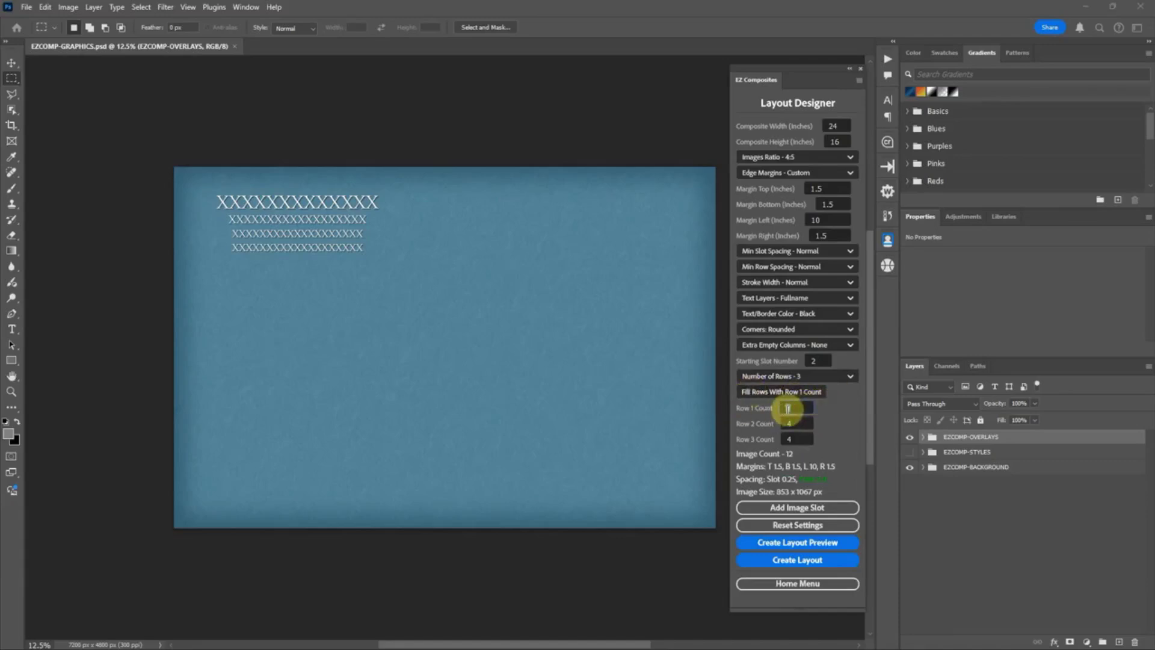
{"action": "double_click", "coordinate": [788, 407]}
{"action": "left_click", "coordinate": [799, 429]}
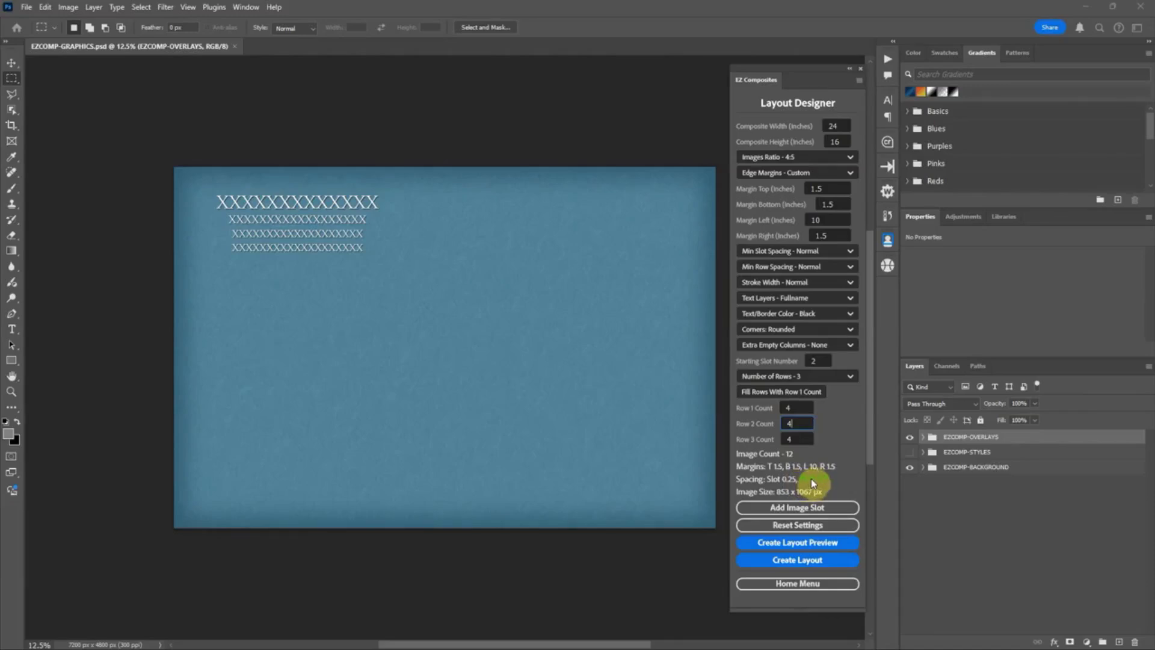
- Create a layout preview from the current settings and dismiss the completion message
{"action": "left_click", "coordinate": [838, 543]}
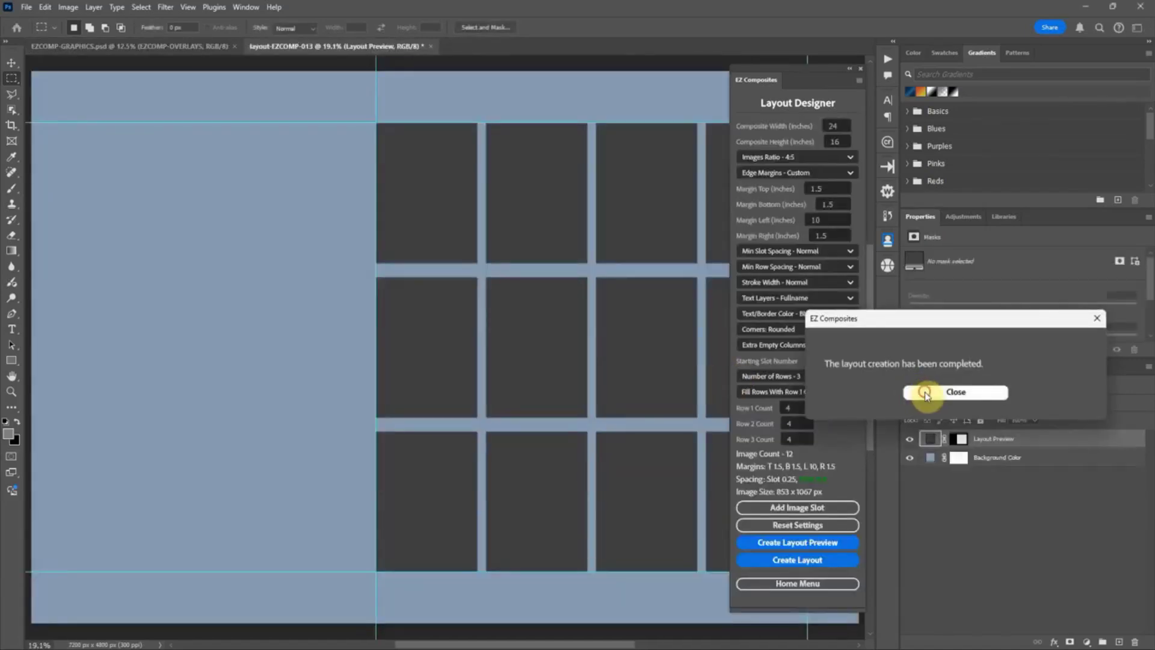
{"action": "left_click", "coordinate": [926, 393]}
{"action": "key", "text": "ctrl+minus"}
{"action": "key", "text": "ctrl+minus"}
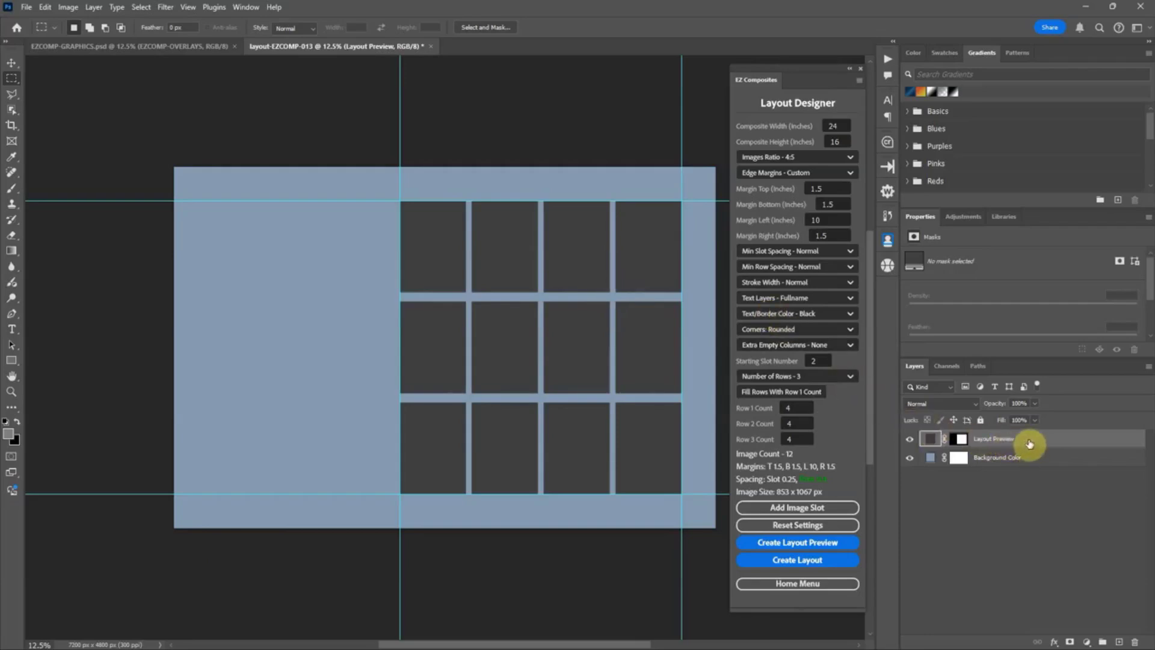
- Hide the preview's Background Color layer and copy the slot grid into EZCOMP-GRAPHICS.psd as a new layer
{"action": "left_click", "coordinate": [910, 459]}
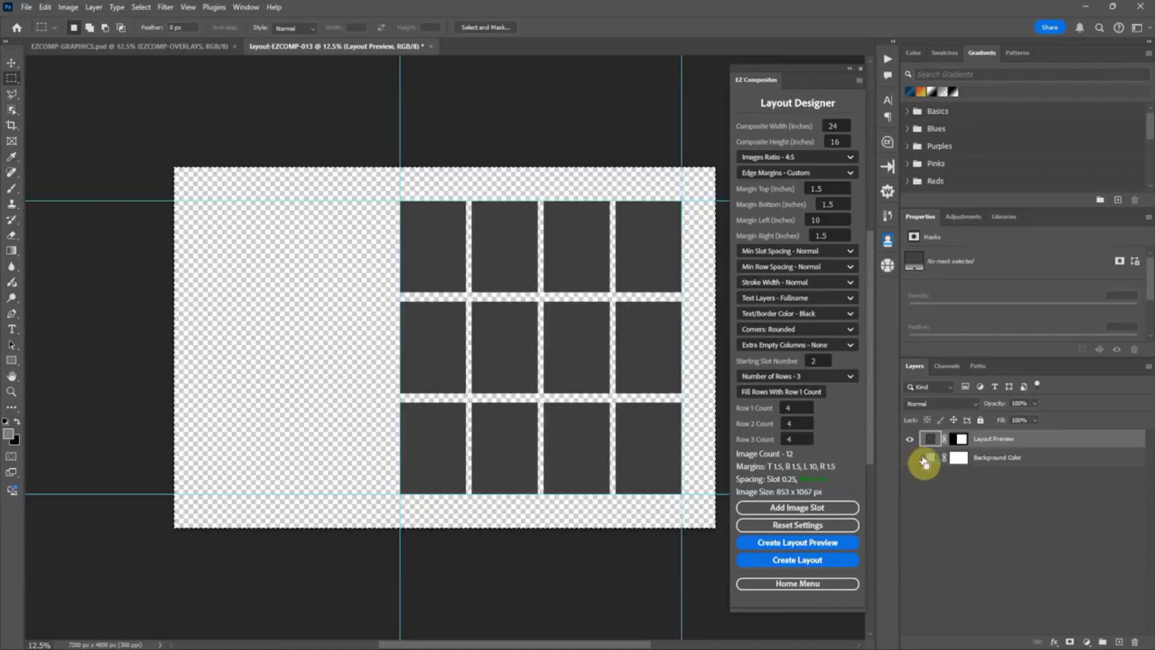
{"action": "left_click", "coordinate": [161, 47]}
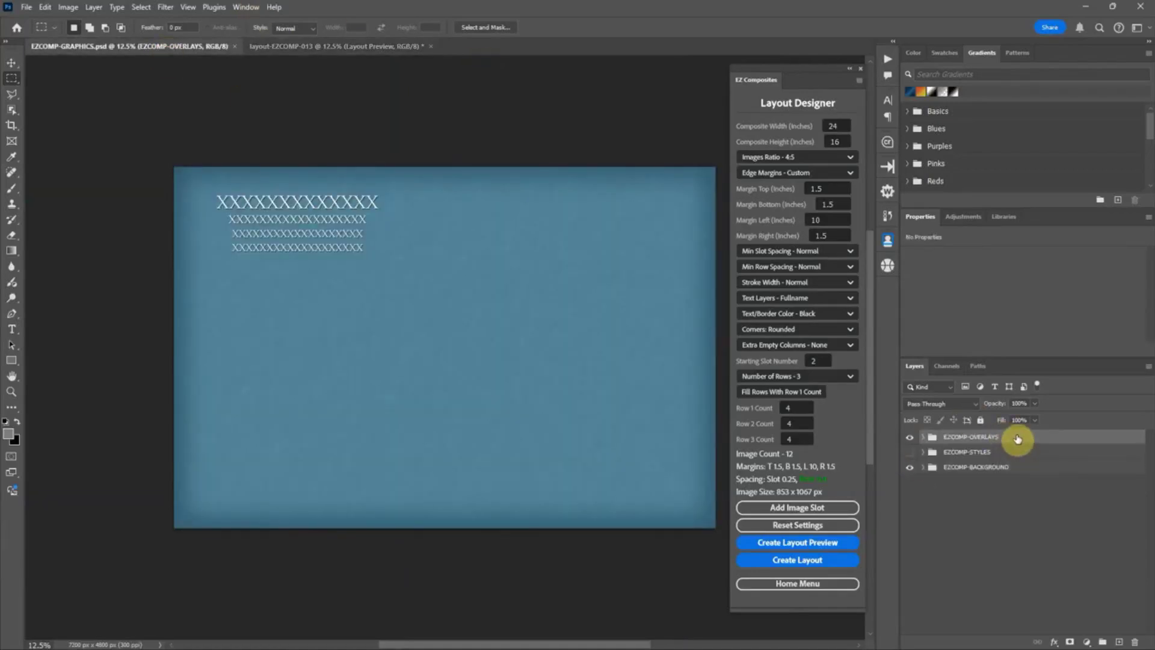
{"action": "key", "text": "ctrl+v"}
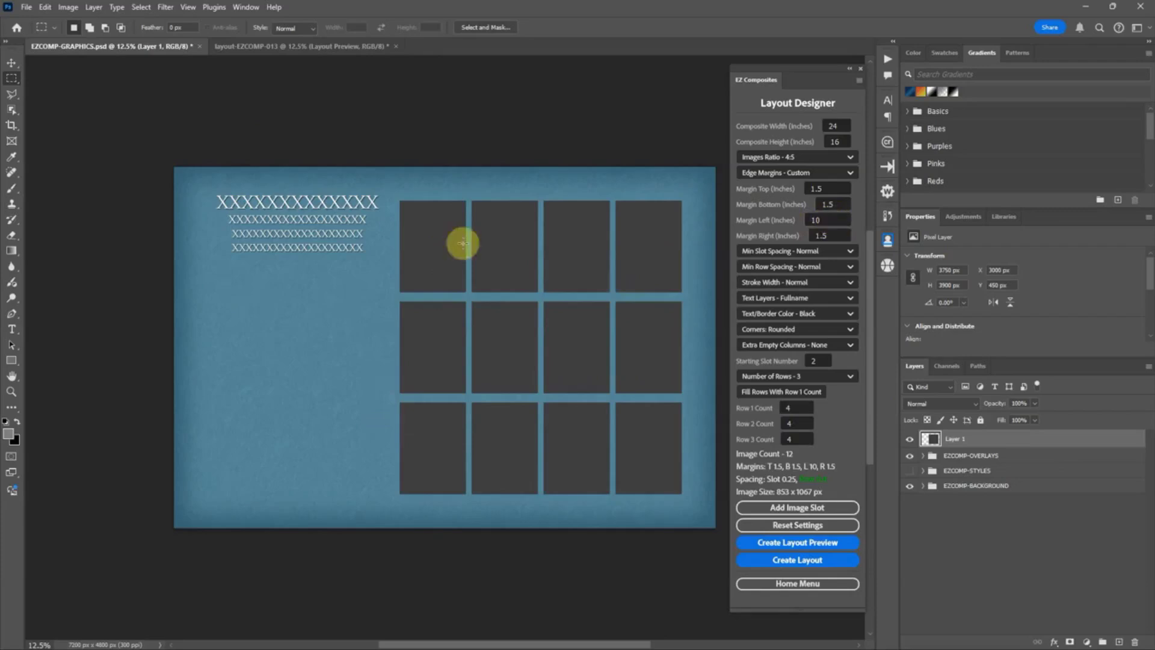
- Set the left margin to 11 inches and the right margin to 1 inch
{"action": "double_click", "coordinate": [815, 219]}
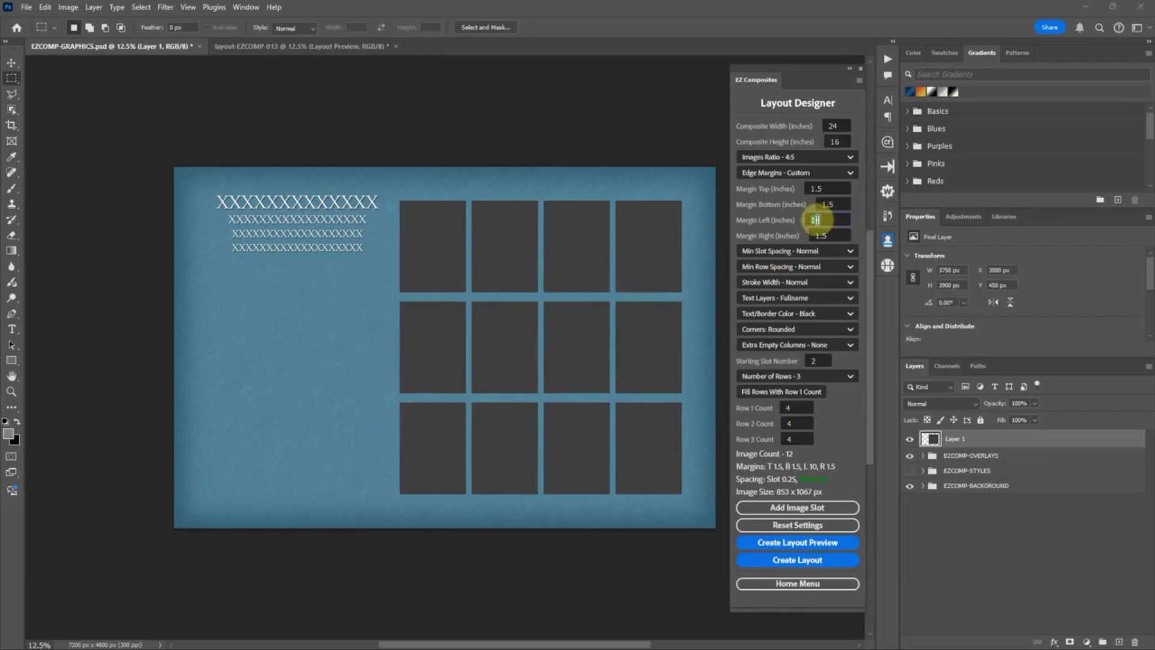
{"action": "type", "text": "11"}
{"action": "key", "text": "Tab"}
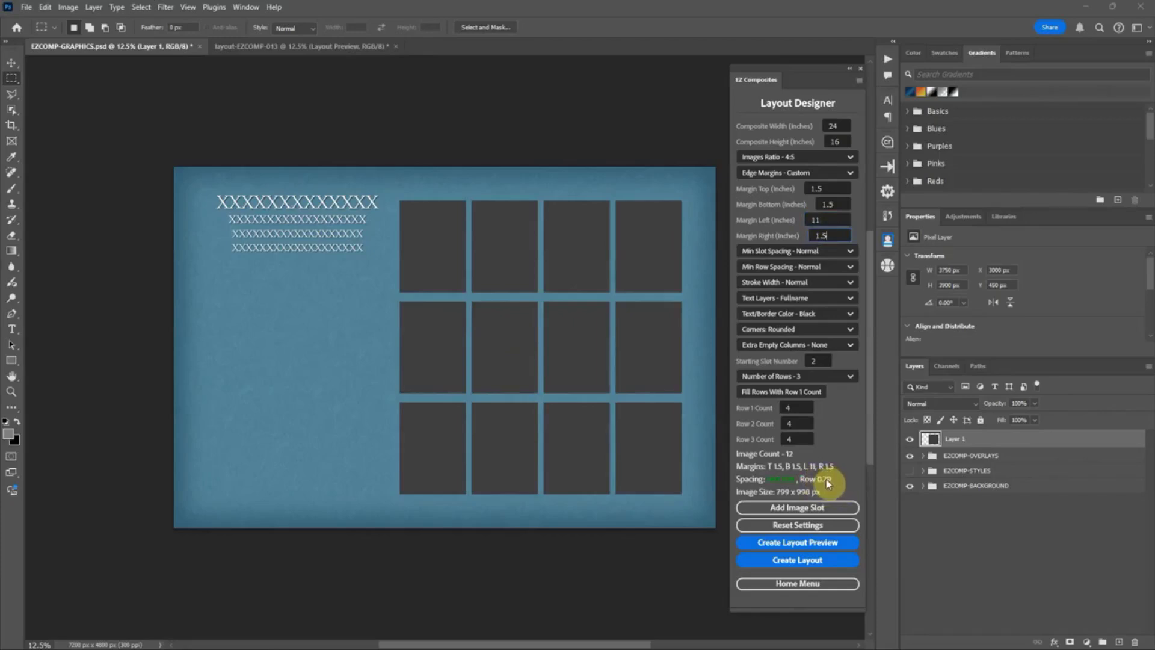
{"action": "double_click", "coordinate": [838, 205]}
{"action": "double_click", "coordinate": [824, 235]}
{"action": "type", "text": "10"}
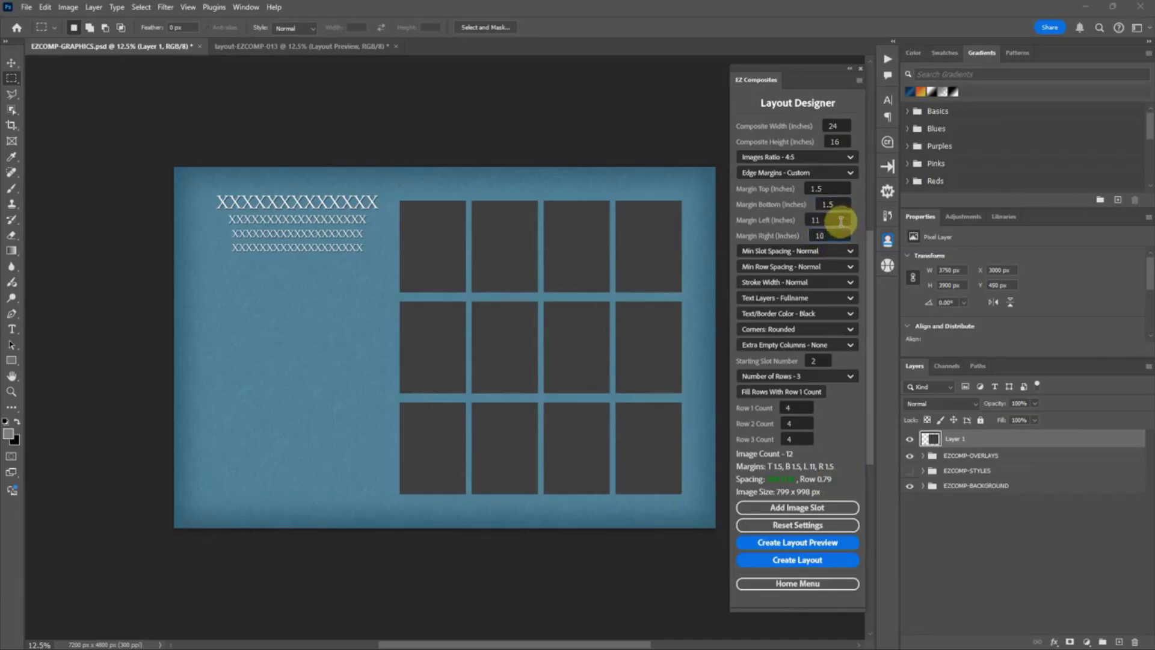
{"action": "left_click", "coordinate": [841, 222]}
{"action": "type", "text": "11"}
{"action": "double_click", "coordinate": [813, 237]}
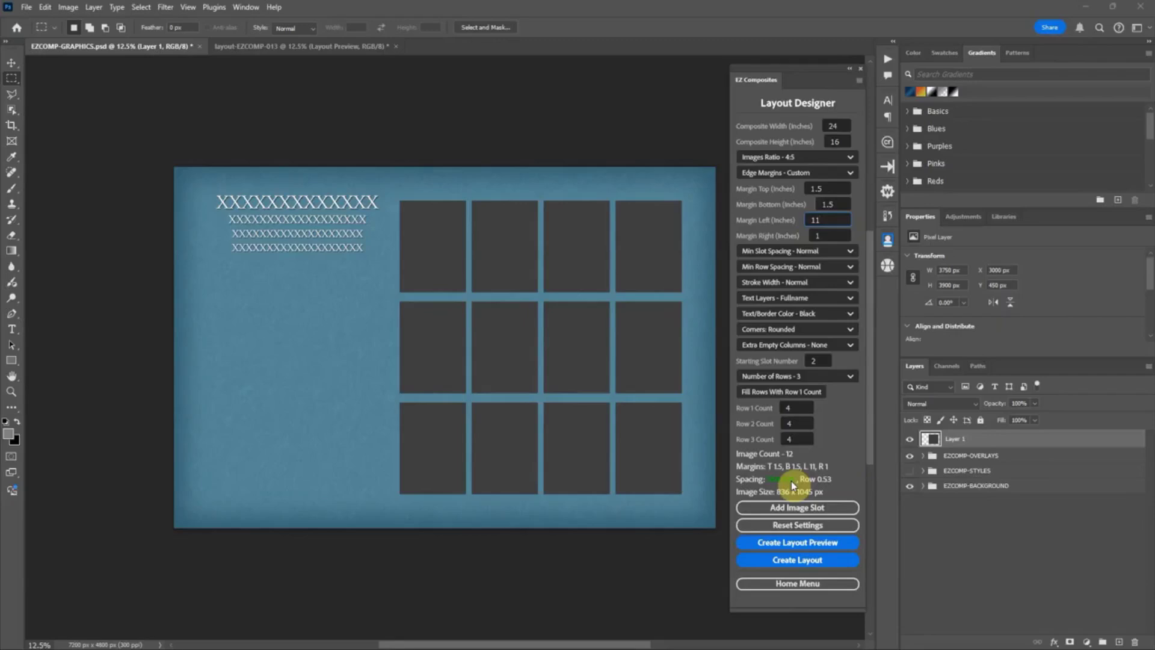
- Create a layout preview from the updated margins, dismiss the completion message and hide the preview's Background Color layer
{"action": "left_click", "coordinate": [829, 545]}
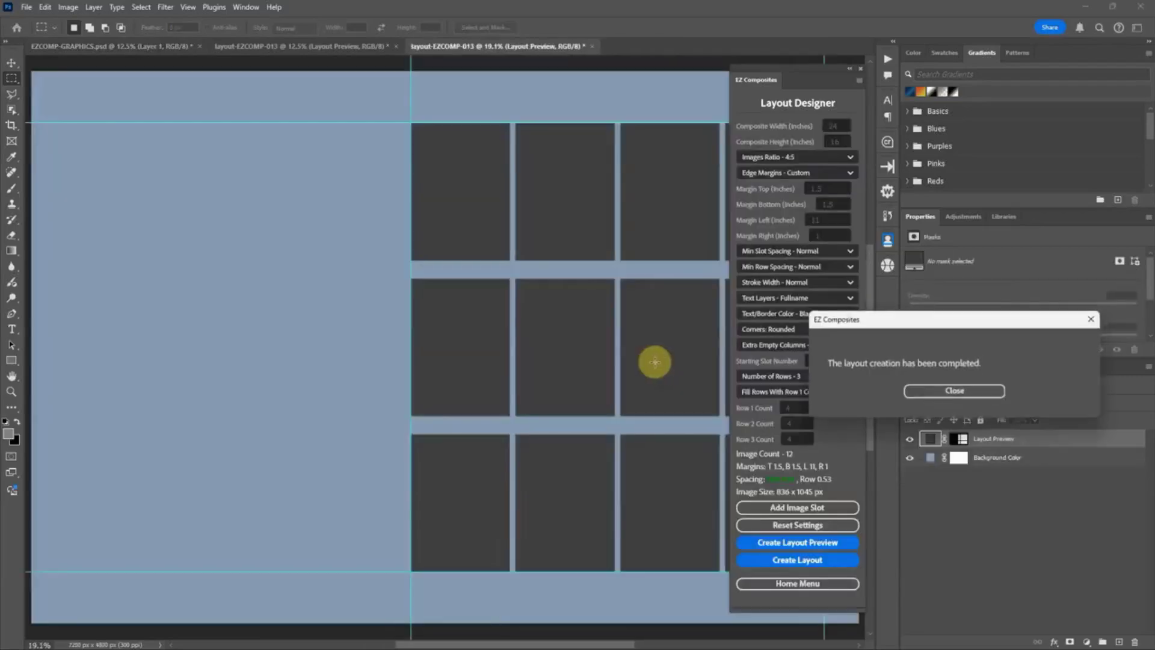
{"action": "left_click", "coordinate": [957, 391]}
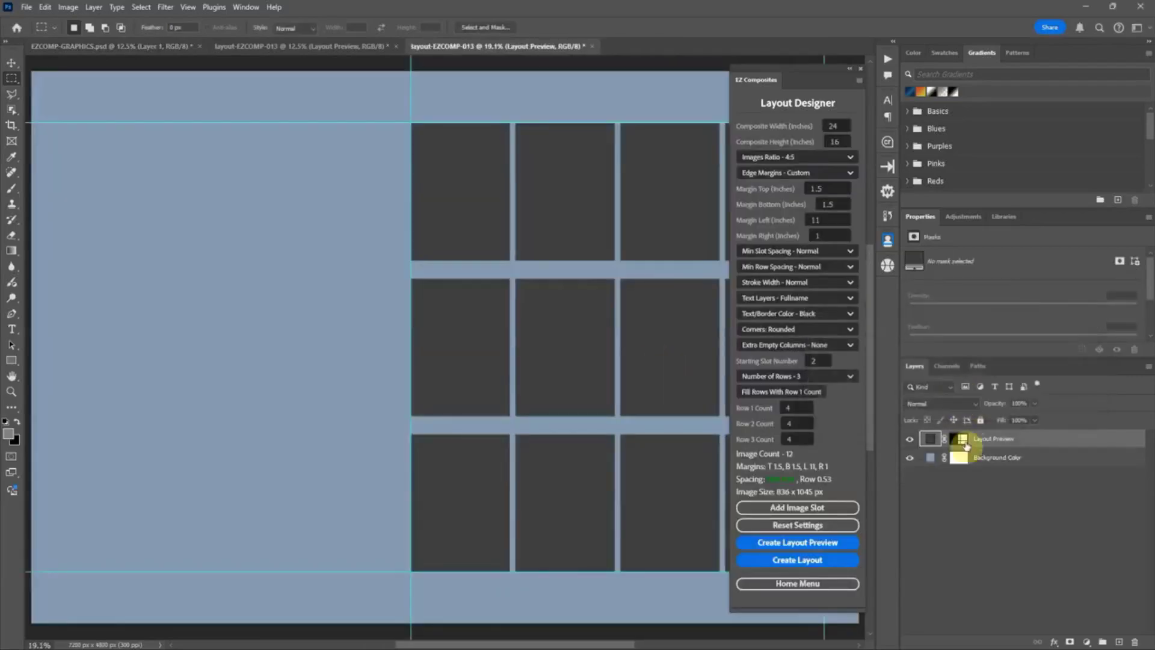
{"action": "left_click", "coordinate": [911, 459]}
- Copy the new slot grid into EZCOMP-GRAPHICS.psd as a new layer and hide the previous grid on Layer 1
{"action": "key", "text": "ctrl+a"}
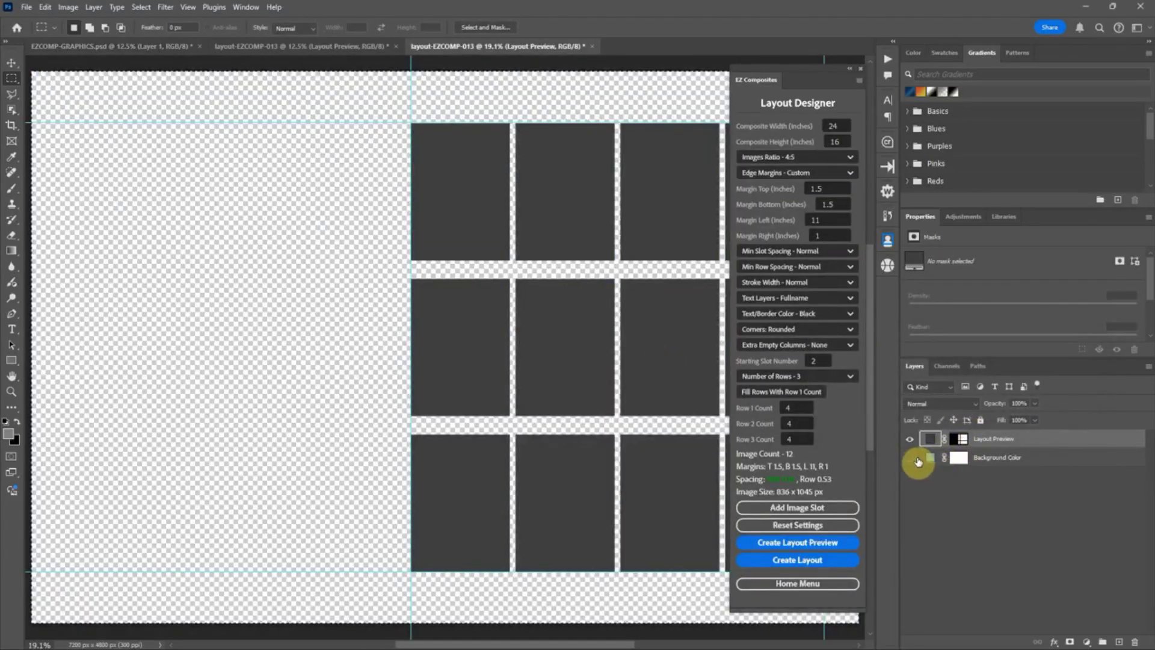
{"action": "left_click", "coordinate": [96, 46]}
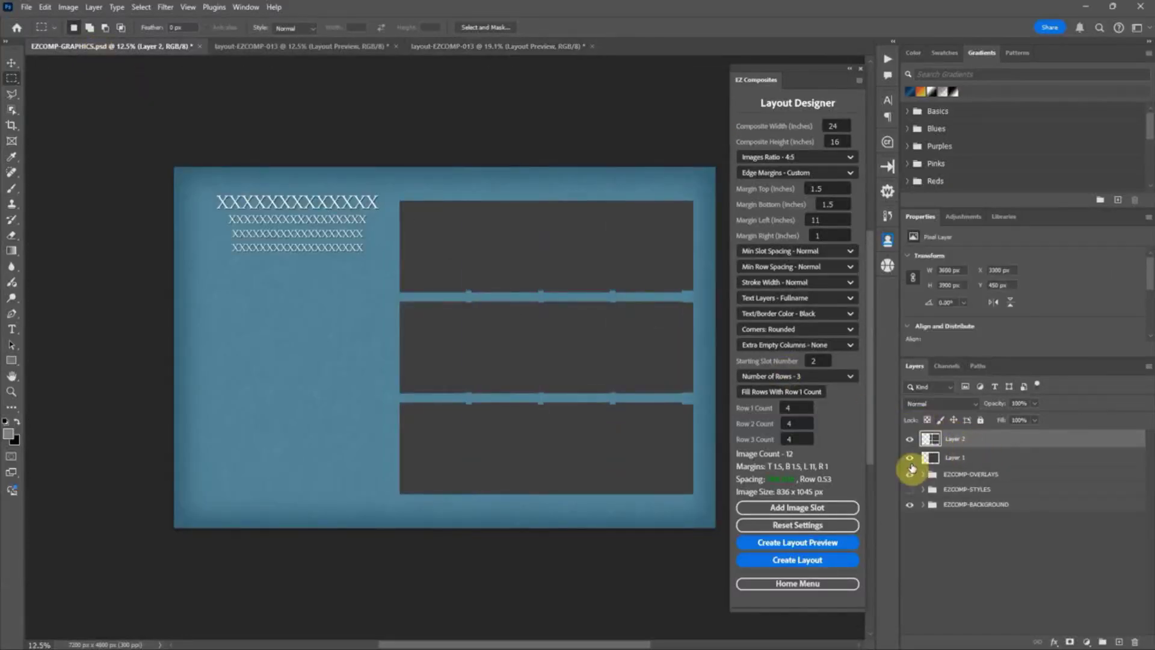
{"action": "left_click", "coordinate": [910, 459]}
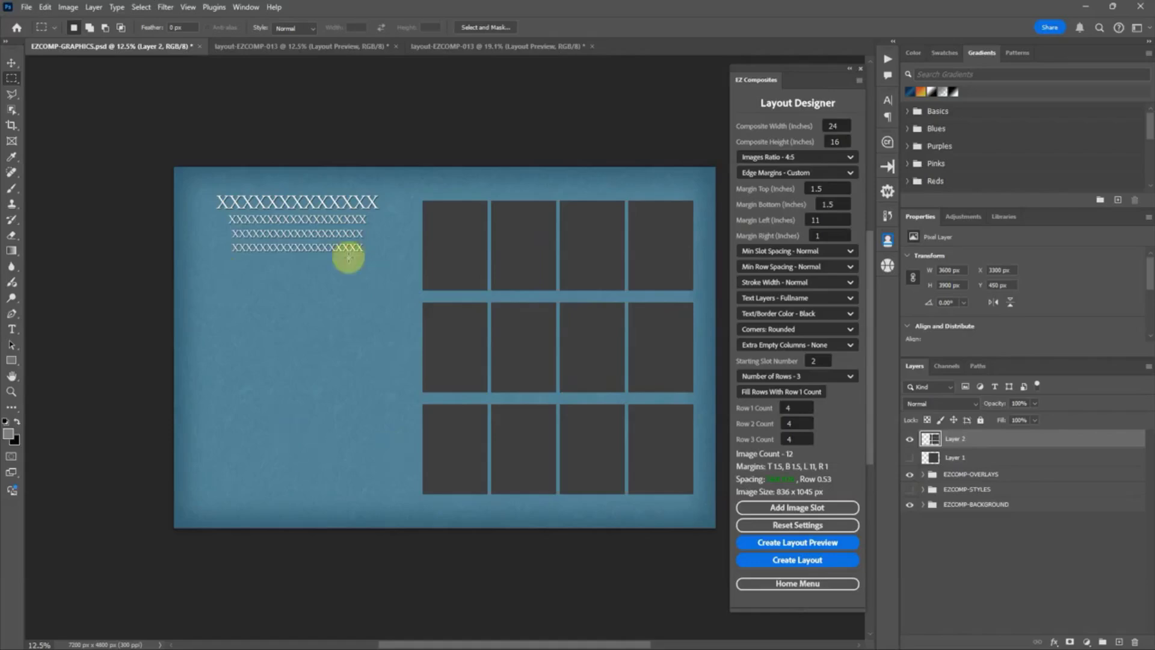
- Set the layout's right margin to 1.5 inches
{"action": "left_click", "coordinate": [818, 220]}
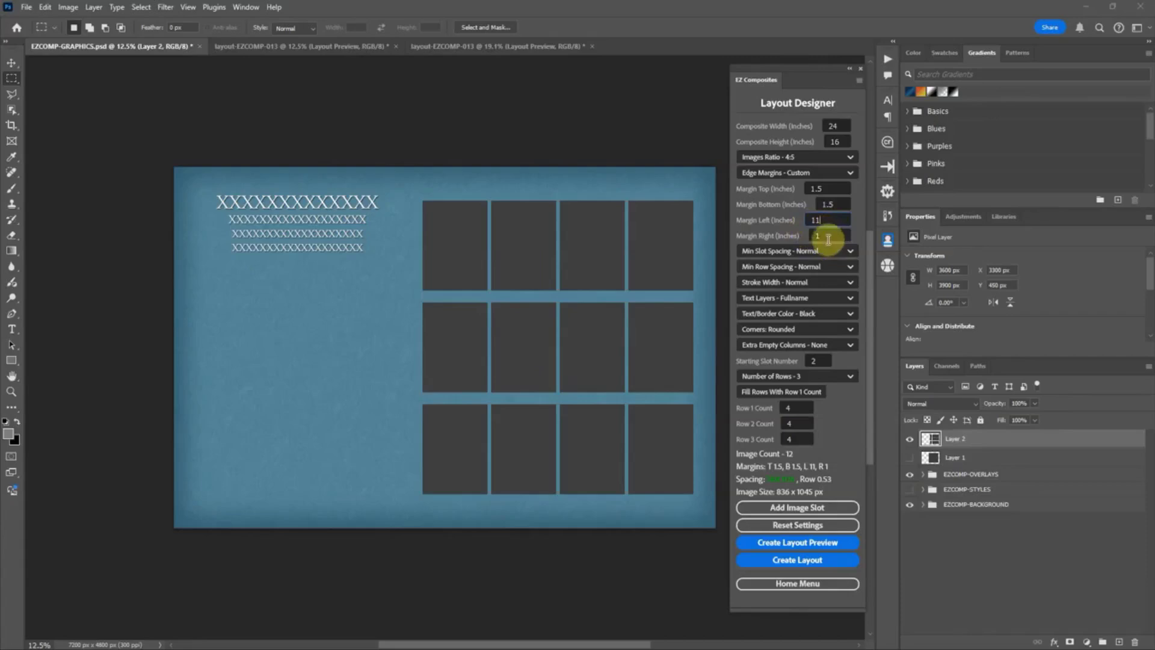
{"action": "left_click", "coordinate": [834, 237]}
{"action": "type", "text": ".5"}
- Try 1.75 inches for the top and right margins, and return both to 1.5 inches
{"action": "left_click", "coordinate": [826, 188]}
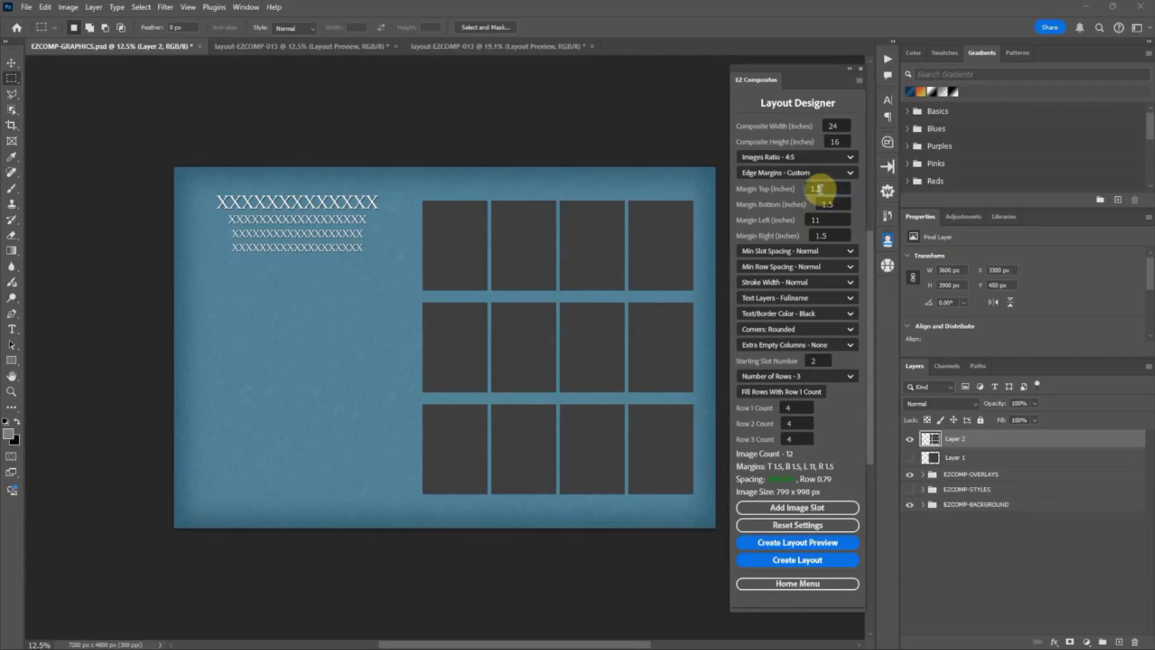
{"action": "left_click", "coordinate": [821, 235]}
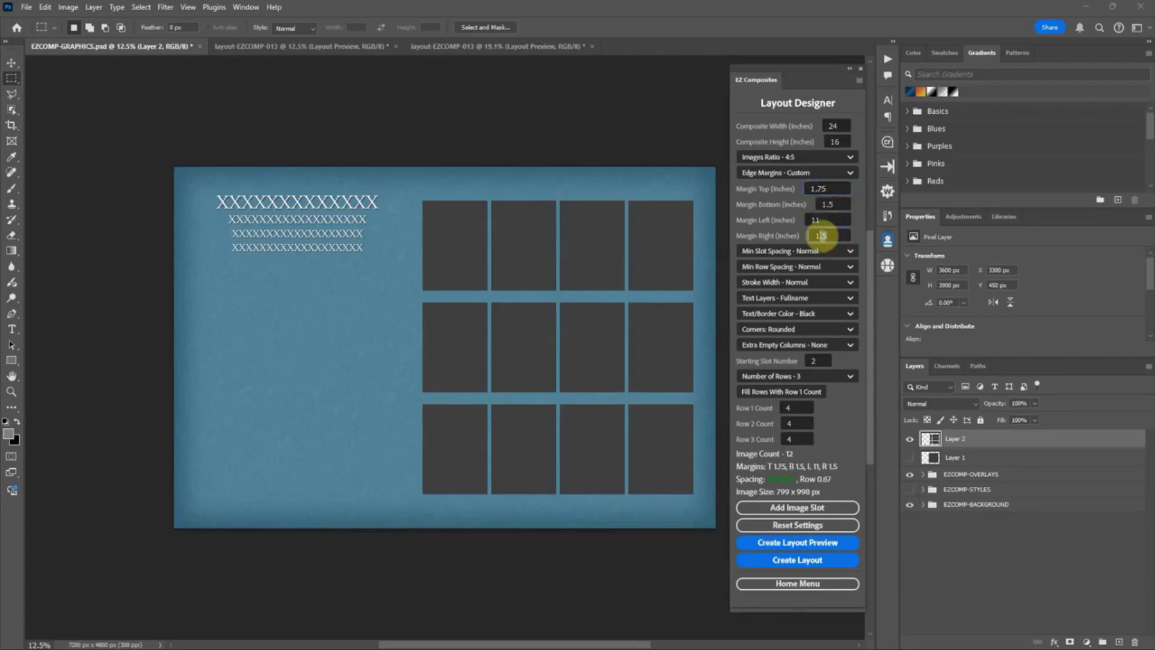
{"action": "type", "text": "1.75"}
{"action": "left_click", "coordinate": [829, 189]}
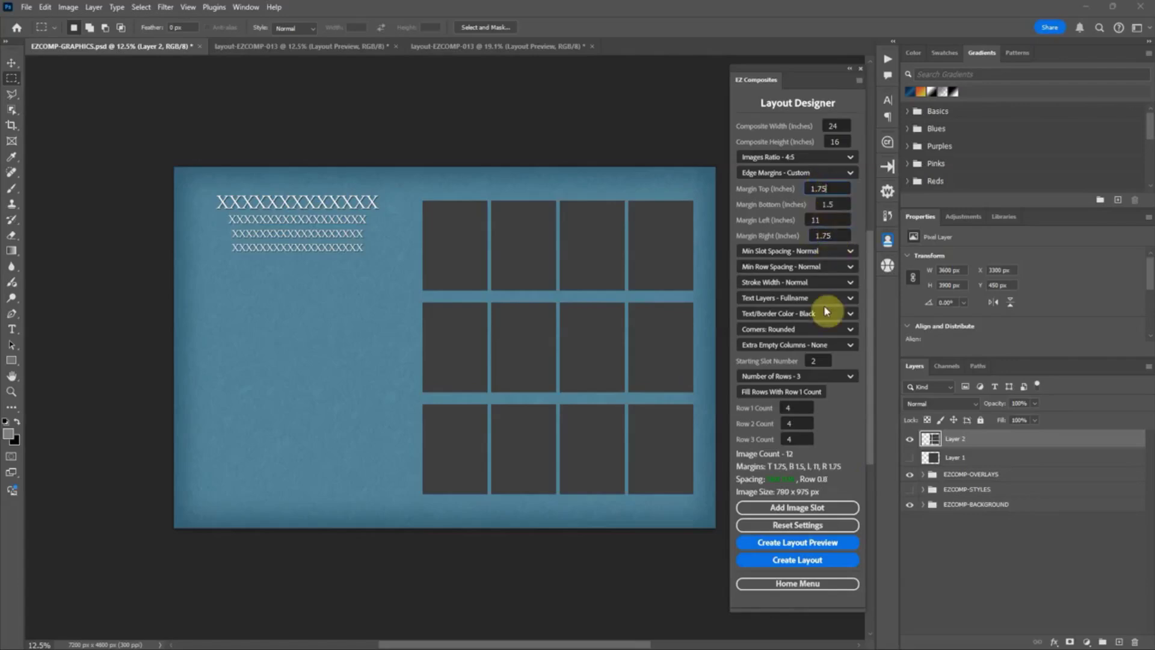
{"action": "double_click", "coordinate": [821, 188]}
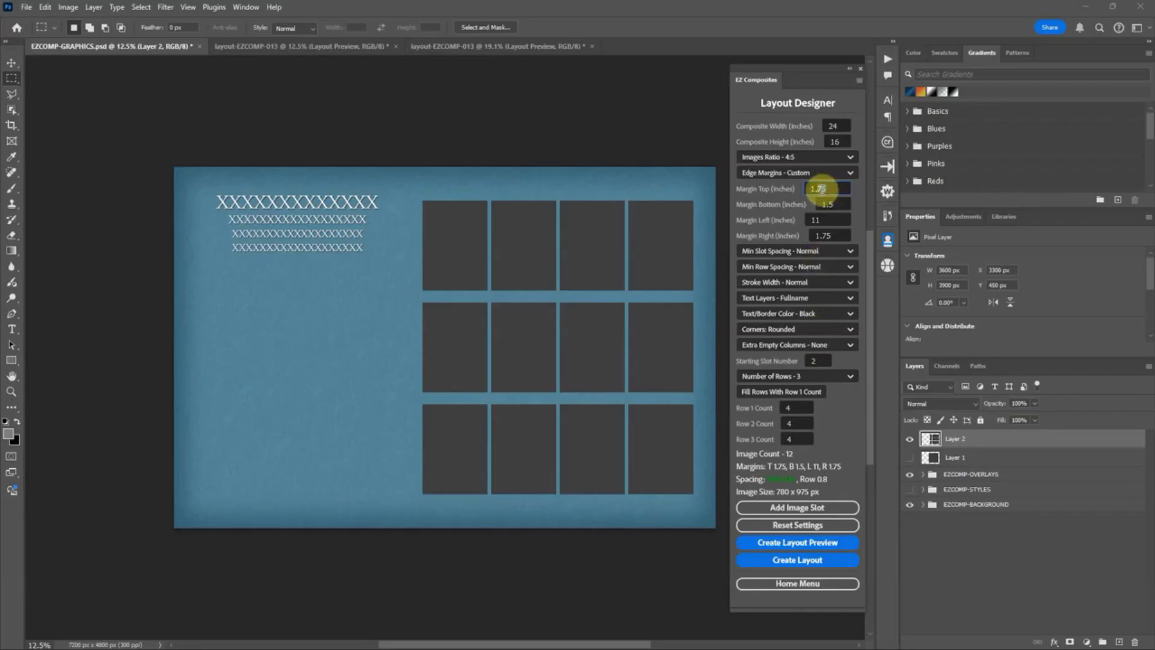
{"action": "double_click", "coordinate": [833, 235]}
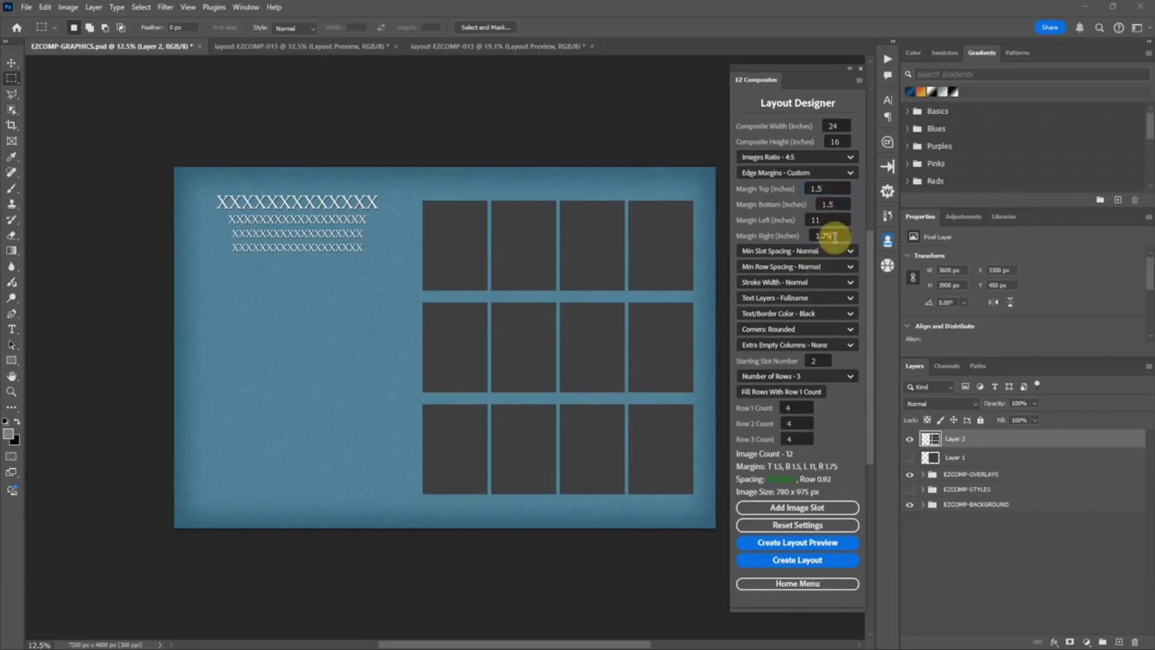
{"action": "type", "text": "1.5"}
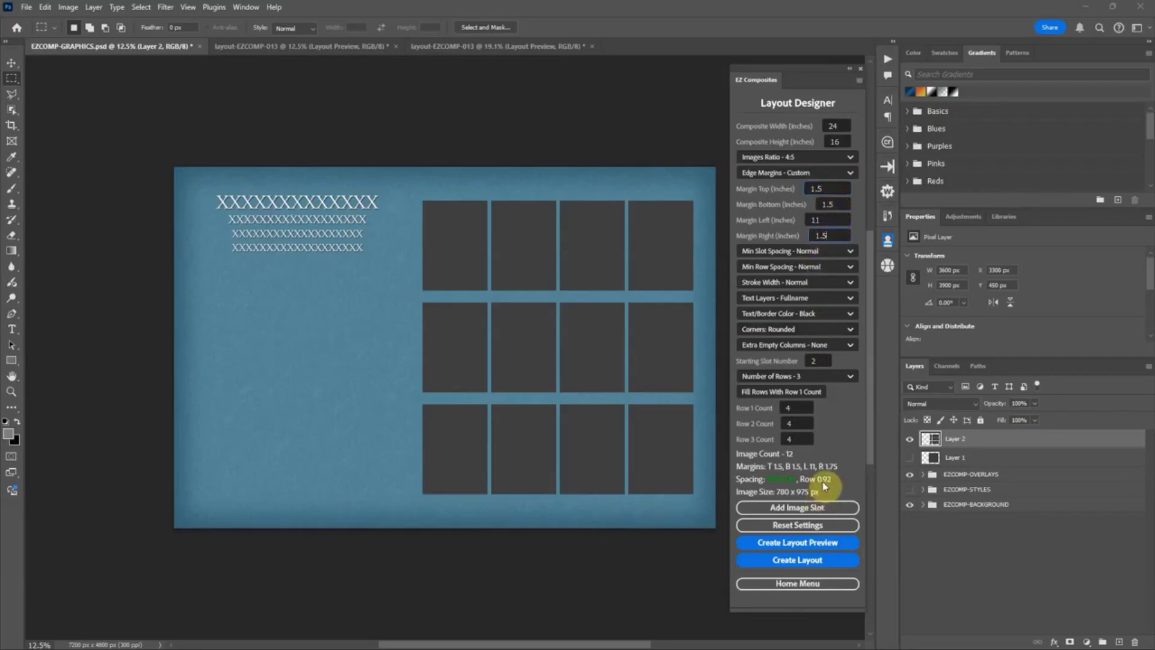
{"action": "left_click", "coordinate": [830, 219]}
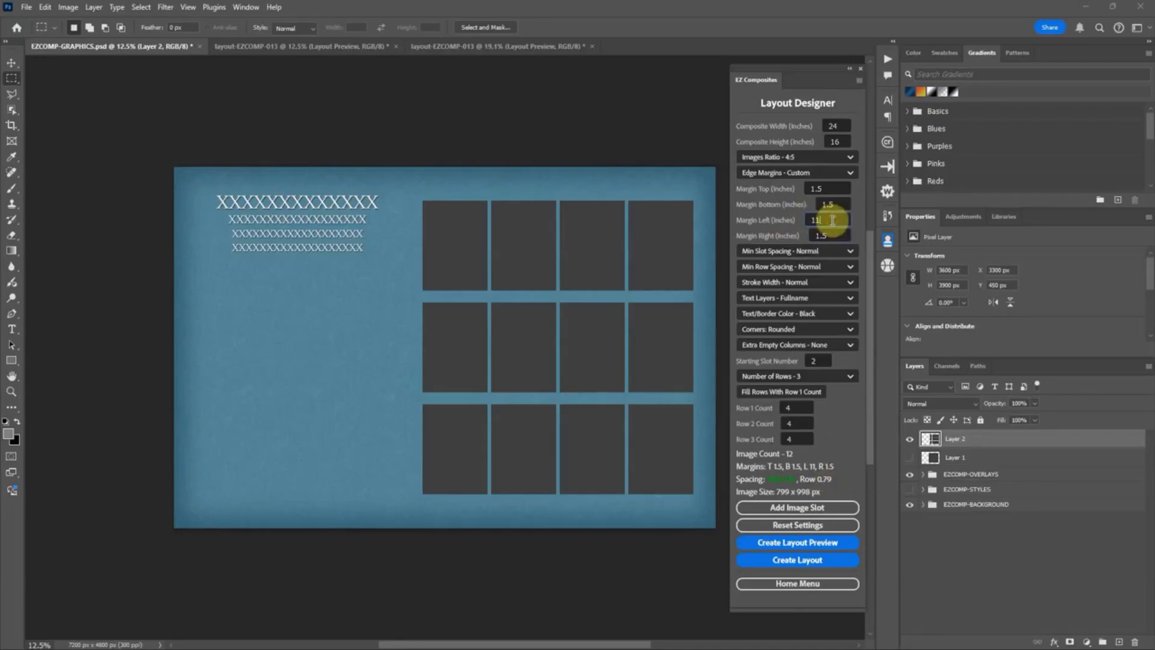
{"action": "double_click", "coordinate": [836, 203]}
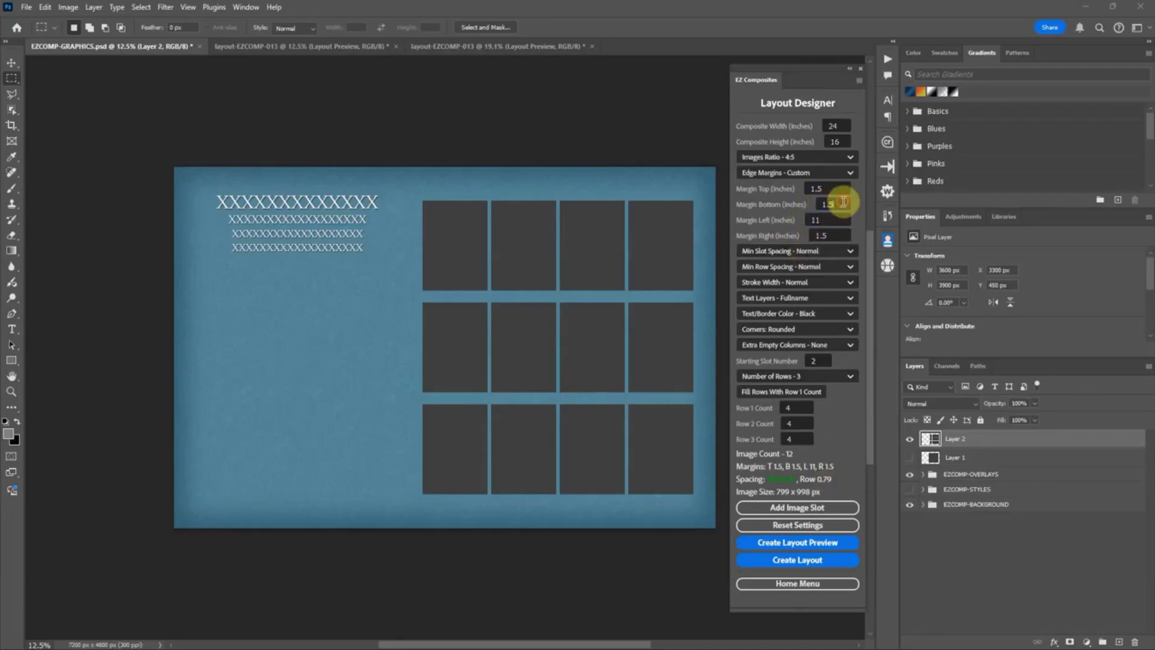
- Create the full layout from the current settings and open the options for adding an image slot
{"action": "left_click", "coordinate": [1032, 465]}
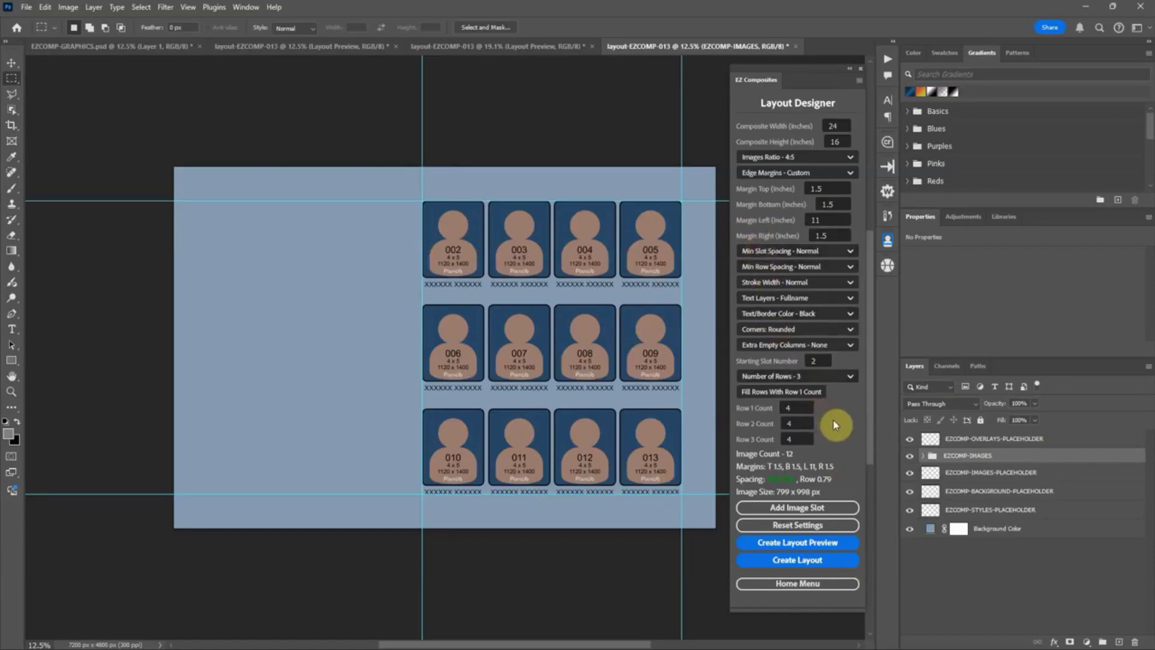
{"action": "left_click", "coordinate": [812, 509]}
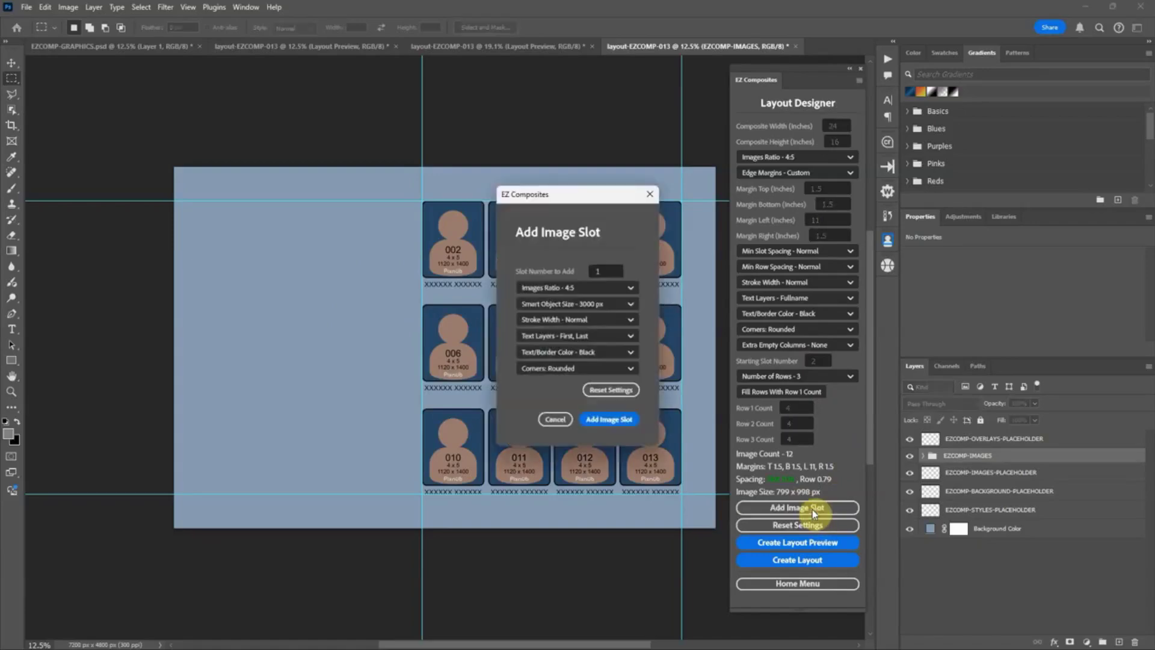
- Add image slot 1 with a 4:5 ratio, 3000 px smart object size and Fullname text layers
{"action": "left_click", "coordinate": [627, 305]}
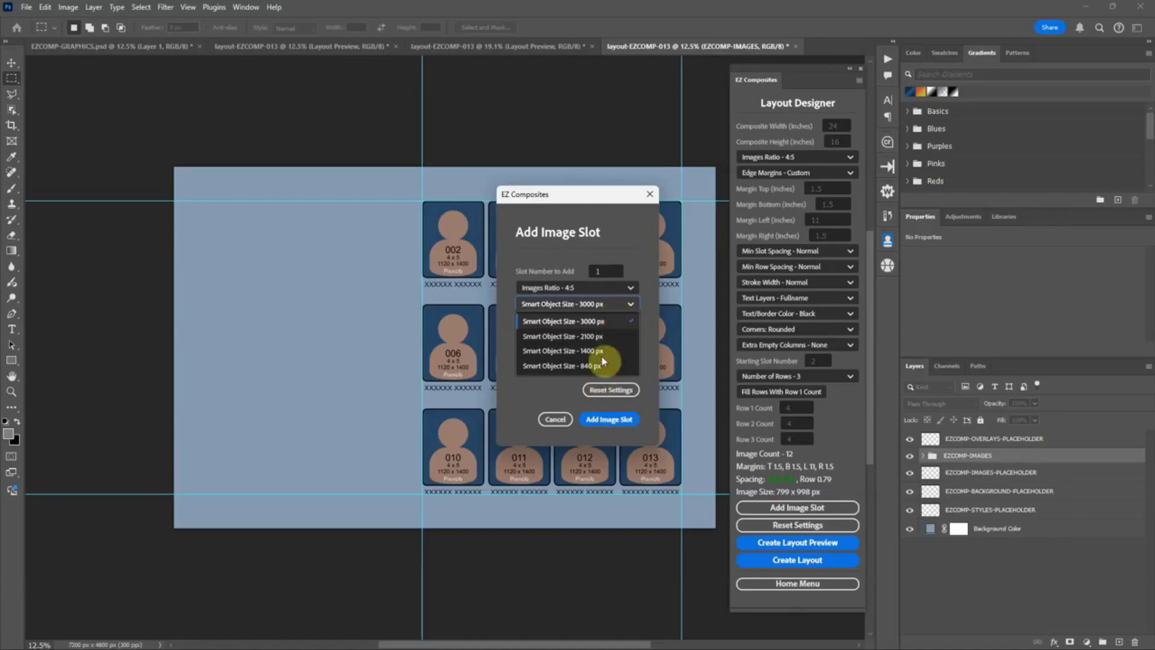
{"action": "left_click", "coordinate": [602, 193]}
{"action": "left_click_drag", "start_coordinate": [588, 193], "coordinate": [389, 250]}
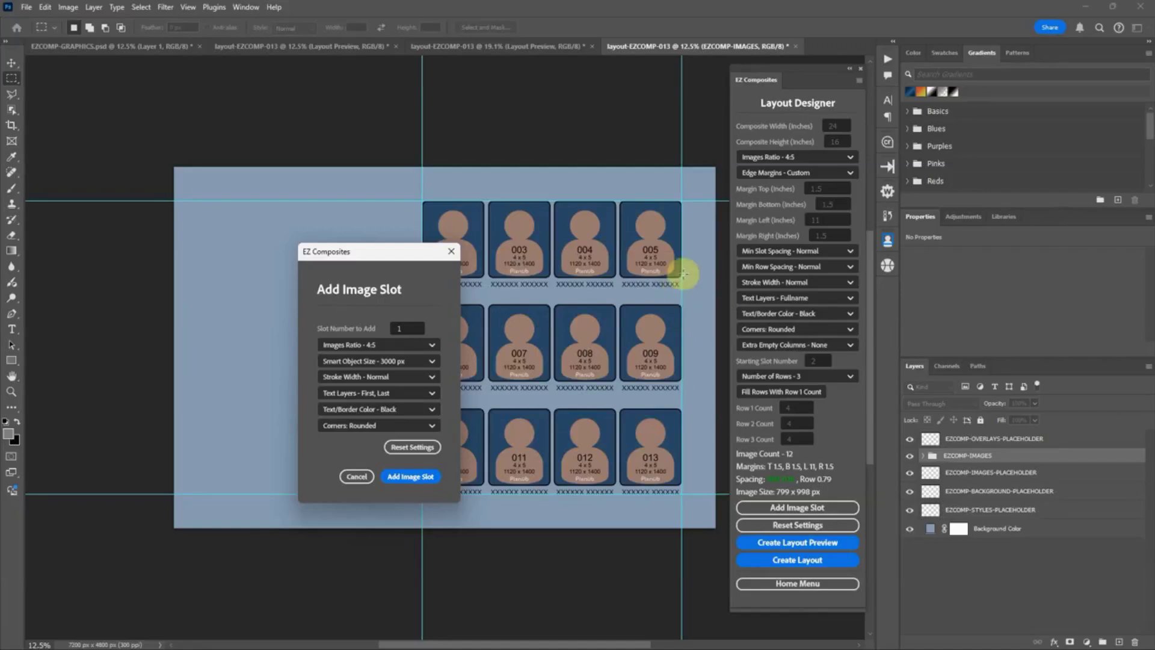
{"action": "left_click_drag", "start_coordinate": [405, 257], "coordinate": [432, 264]}
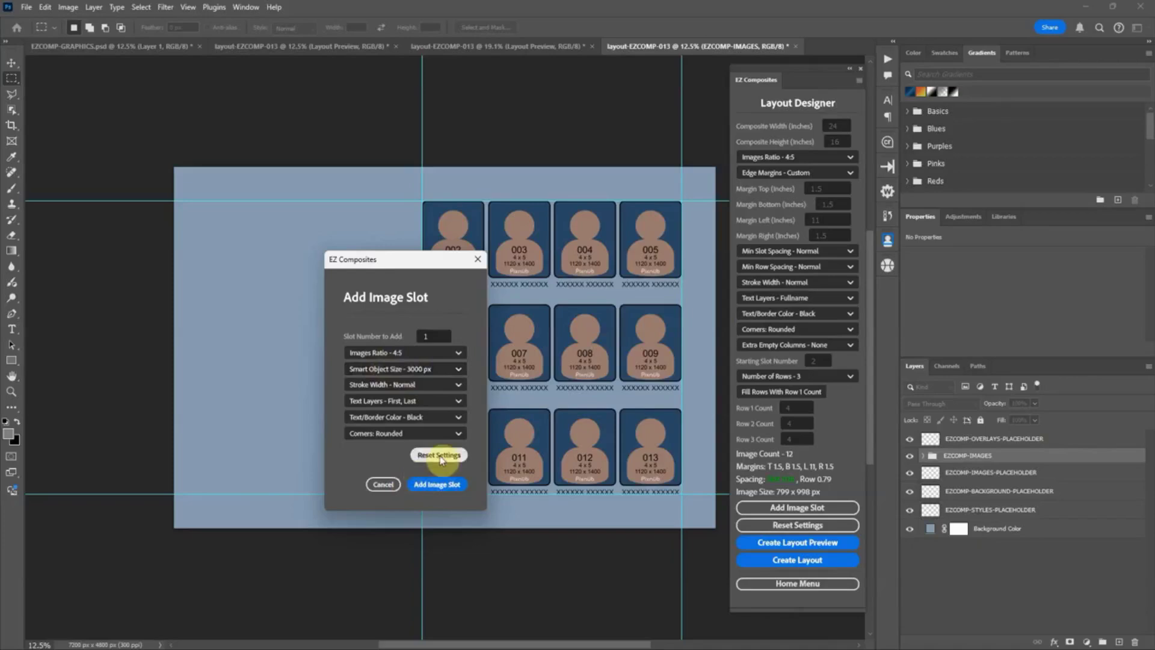
{"action": "left_click", "coordinate": [439, 400]}
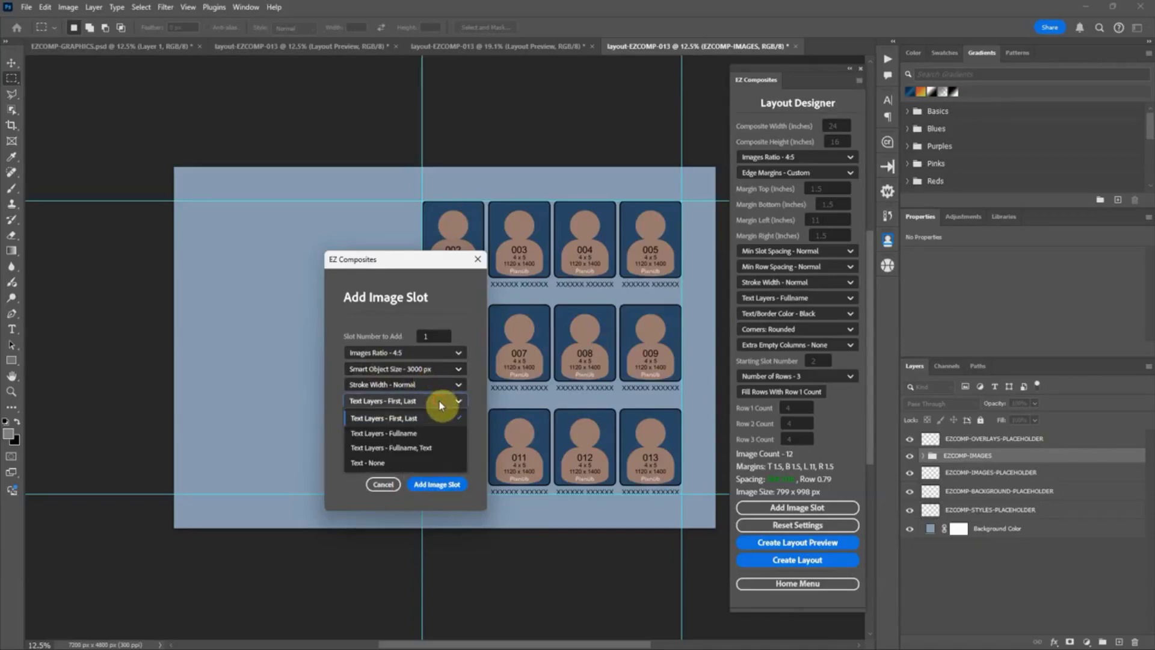
{"action": "left_click", "coordinate": [406, 433]}
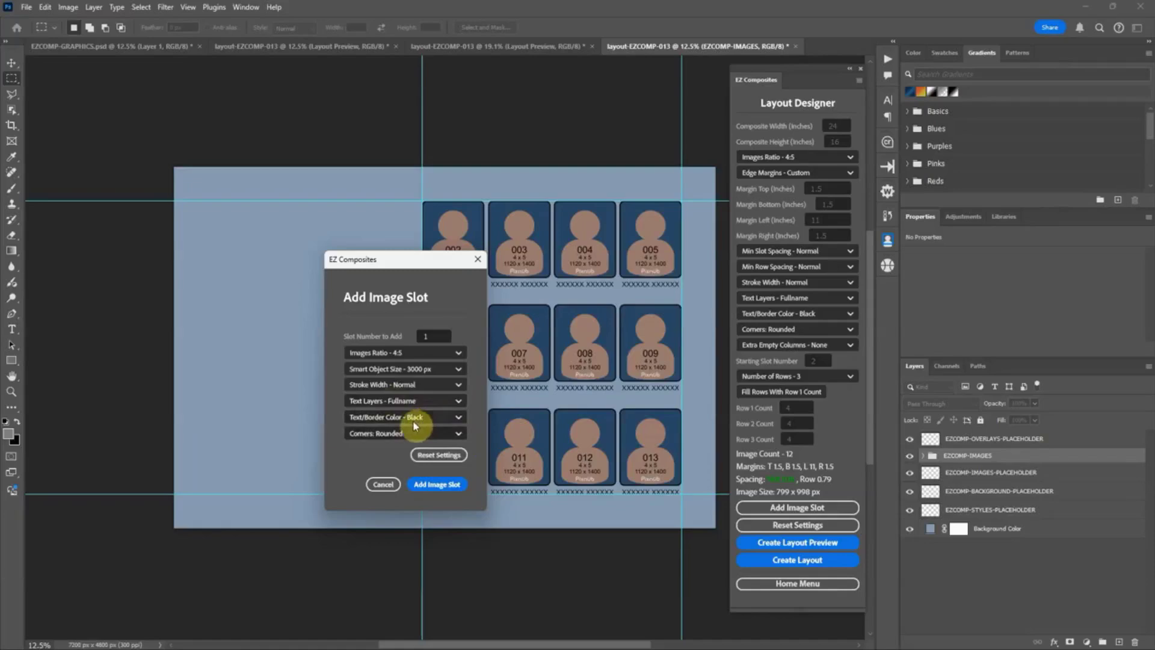
{"action": "left_click", "coordinate": [447, 484]}
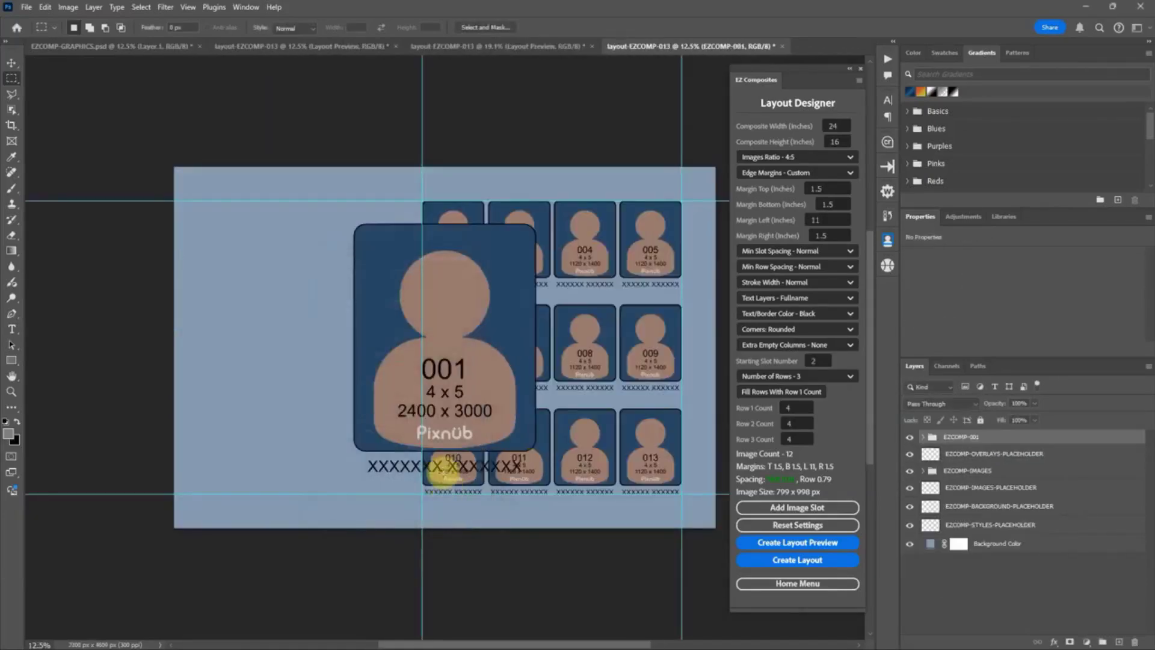
- Move the 001 slot into the empty area beside the image grid and, with snapping to guides enabled, rest it on the lower margin guide
{"action": "left_click", "coordinate": [12, 63]}
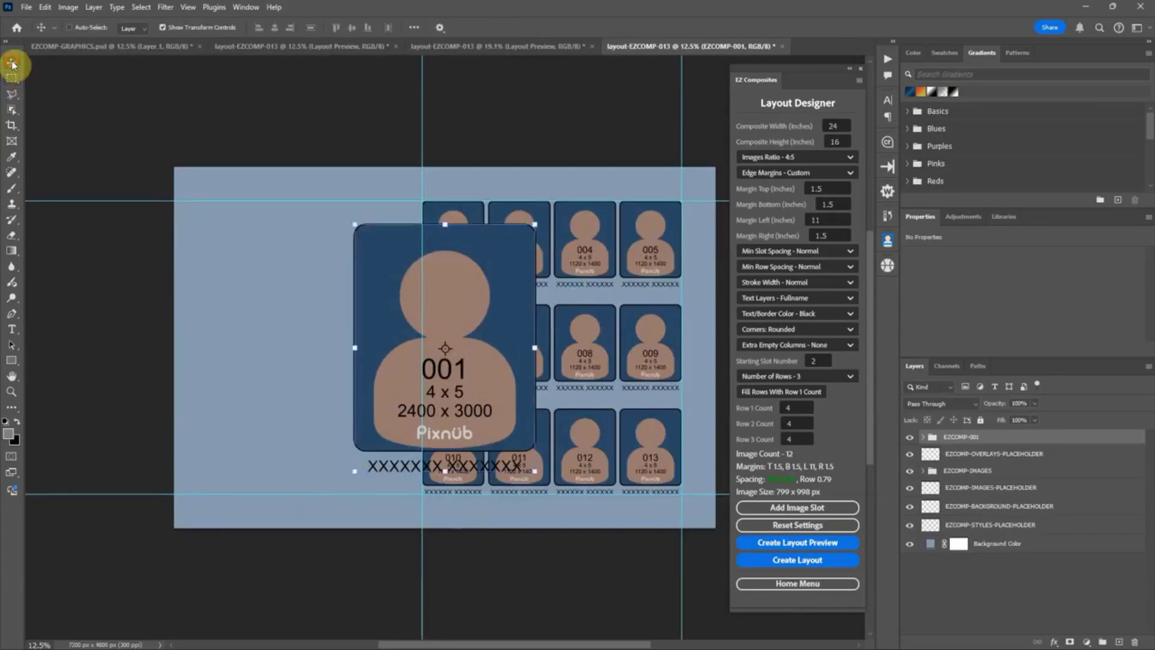
{"action": "left_click_drag", "start_coordinate": [508, 318], "coordinate": [351, 342]}
{"action": "left_click", "coordinate": [190, 7]}
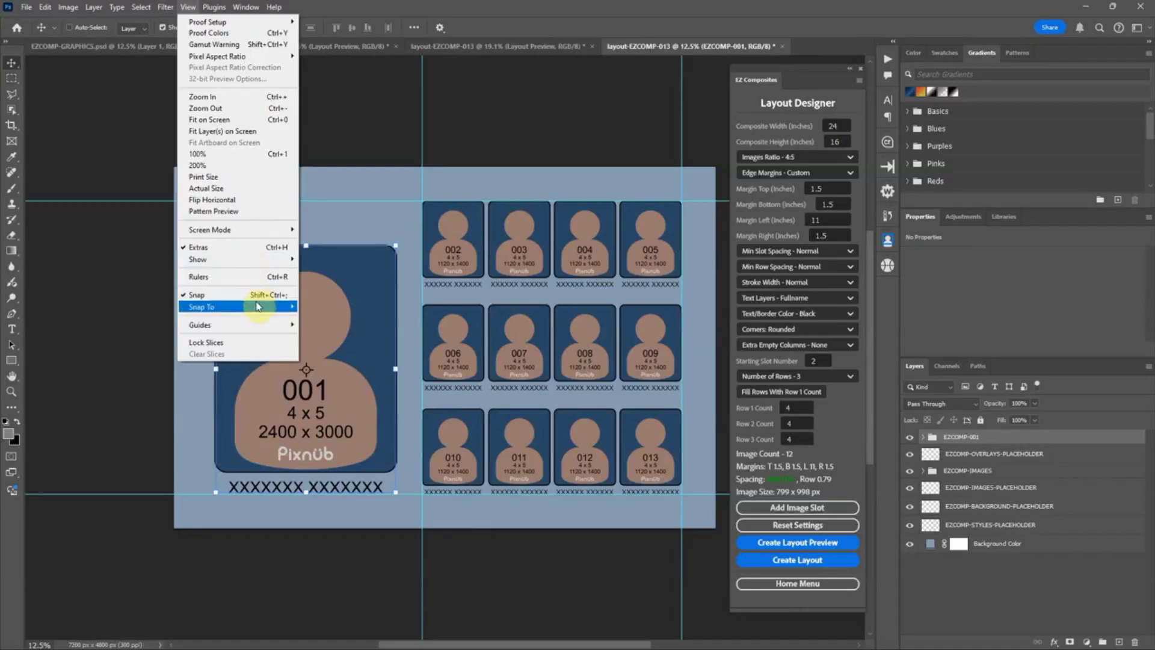
{"action": "mouse_move", "coordinate": [260, 310]}
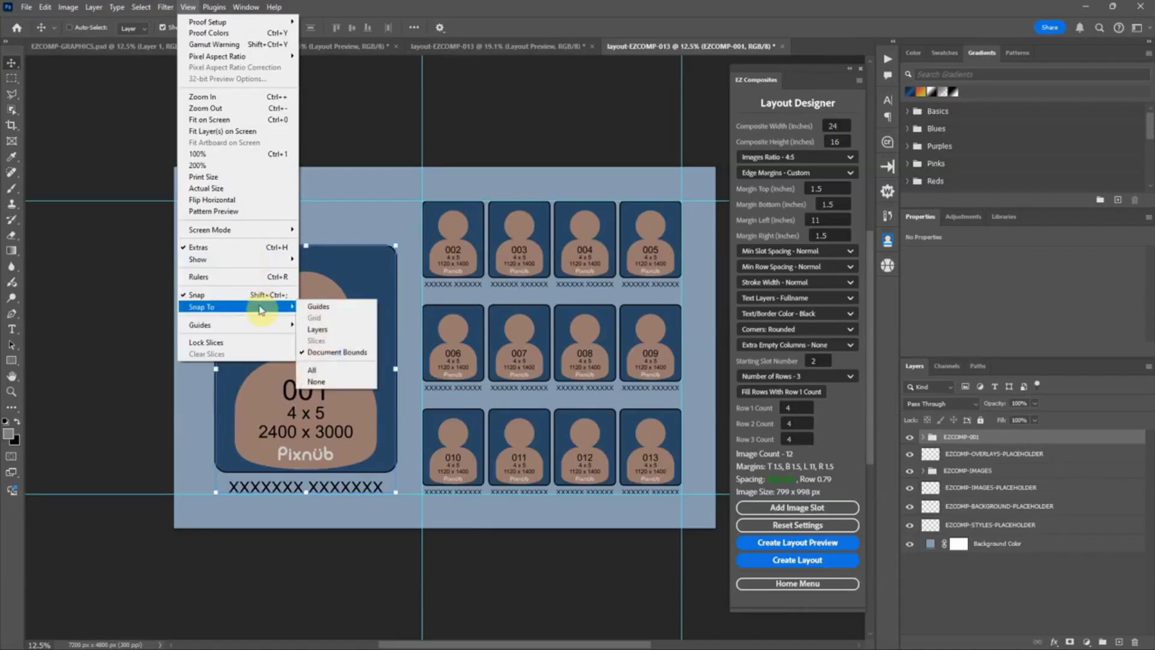
{"action": "left_click", "coordinate": [317, 306]}
{"action": "left_click_drag", "start_coordinate": [315, 301], "coordinate": [301, 327]}
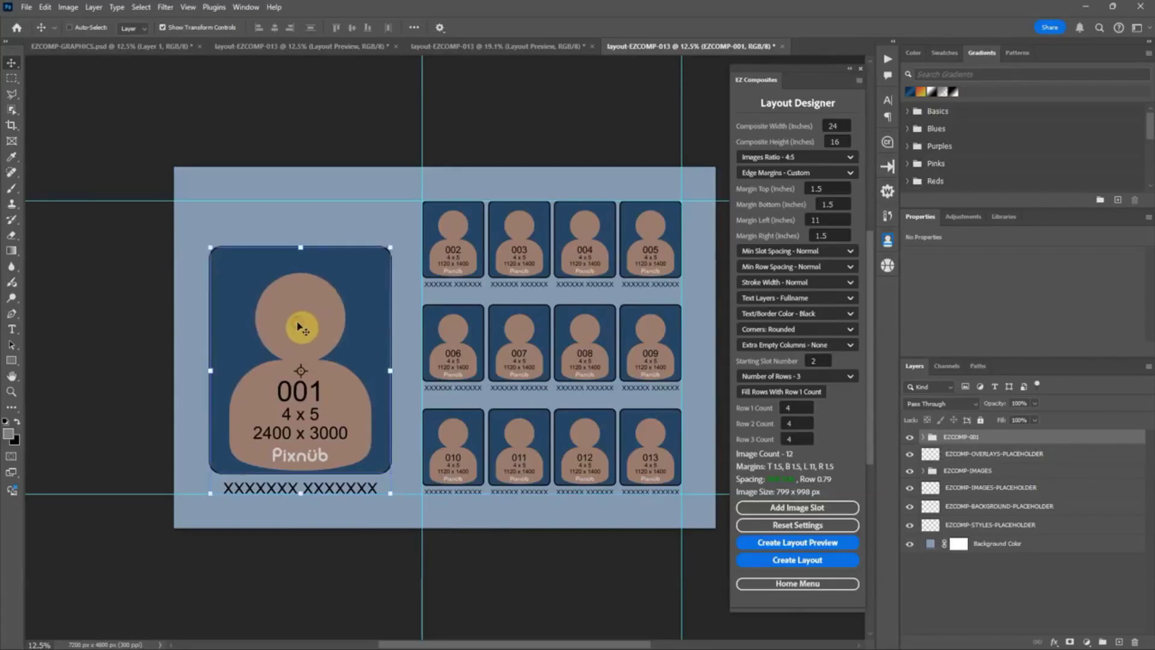
- Scale the 001 slot proportionally to about 90%, keeping its base on the lower margin guide
{"action": "left_click_drag", "start_coordinate": [301, 246], "coordinate": [299, 307]}
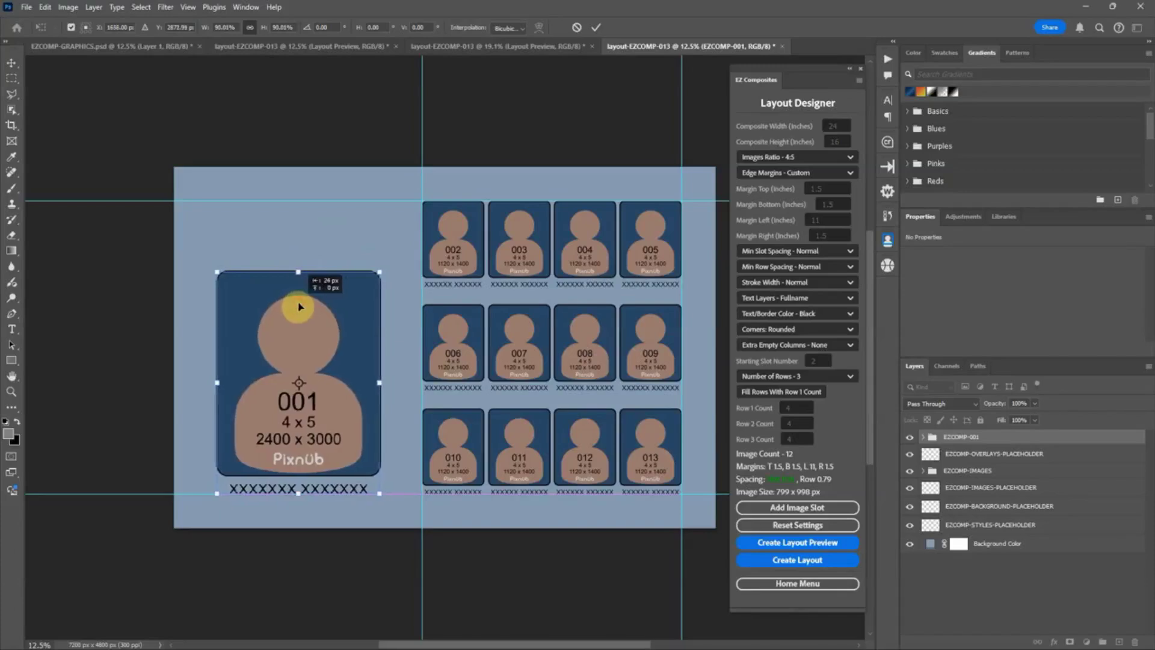
{"action": "left_click_drag", "start_coordinate": [298, 305], "coordinate": [298, 305]}
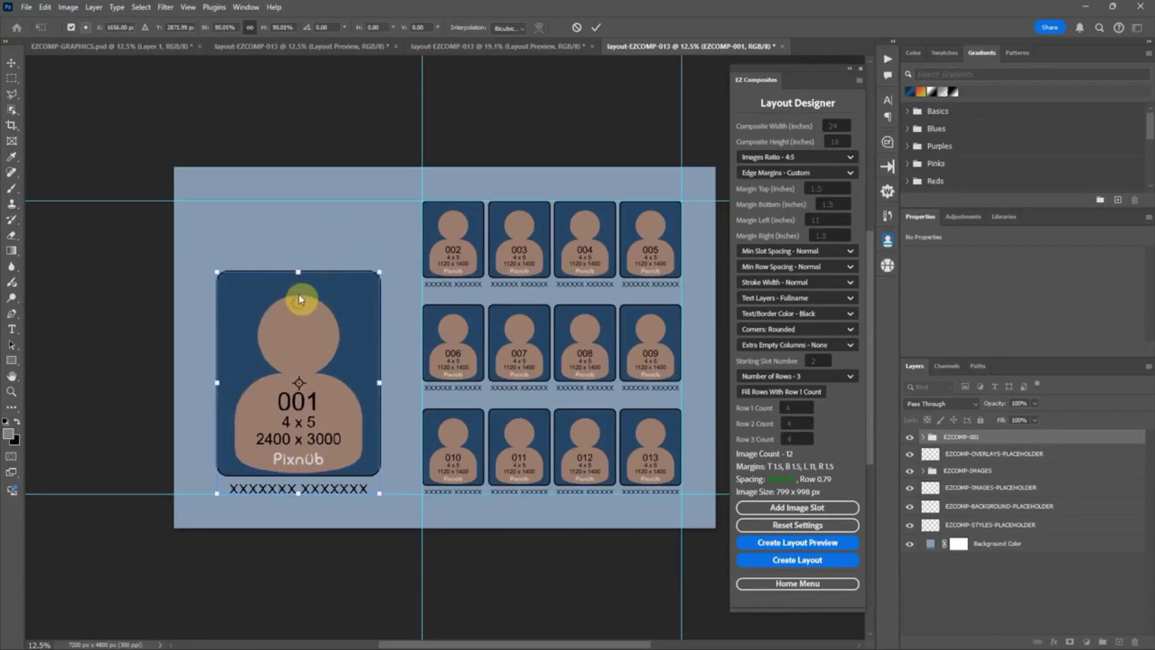
{"action": "left_click", "coordinate": [590, 31]}
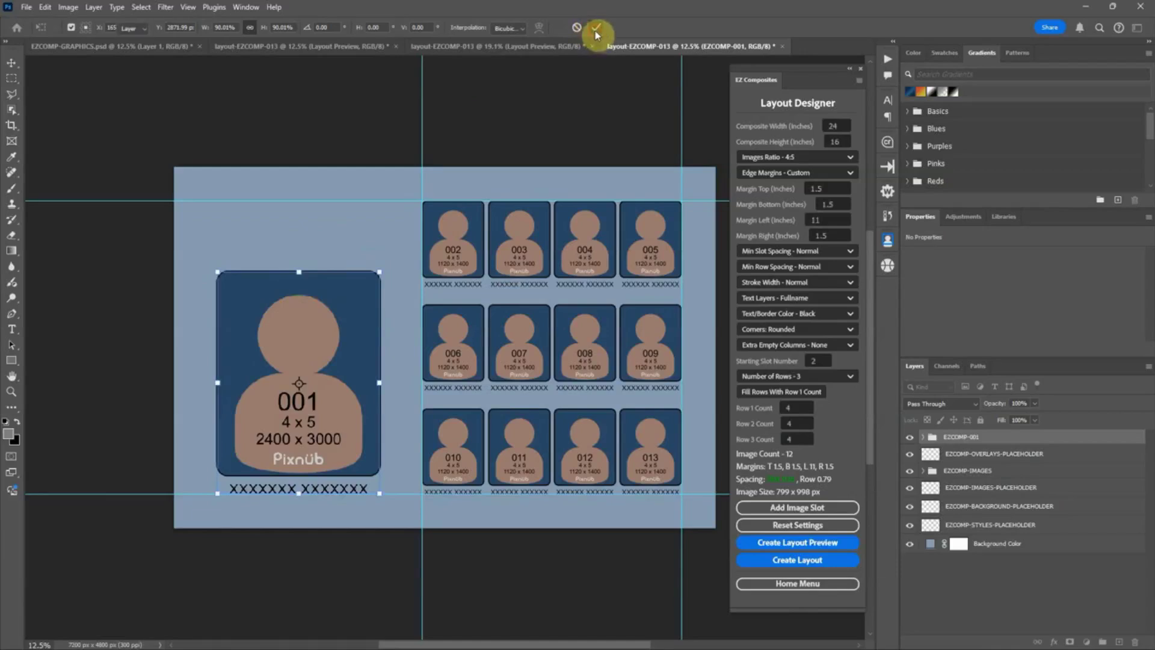
- Move the EZCOMP-001 group into the EZCOMP-IMAGES group above ROW-1, and collapse the group
{"action": "left_click", "coordinate": [971, 489]}
{"action": "left_click", "coordinate": [927, 471]}
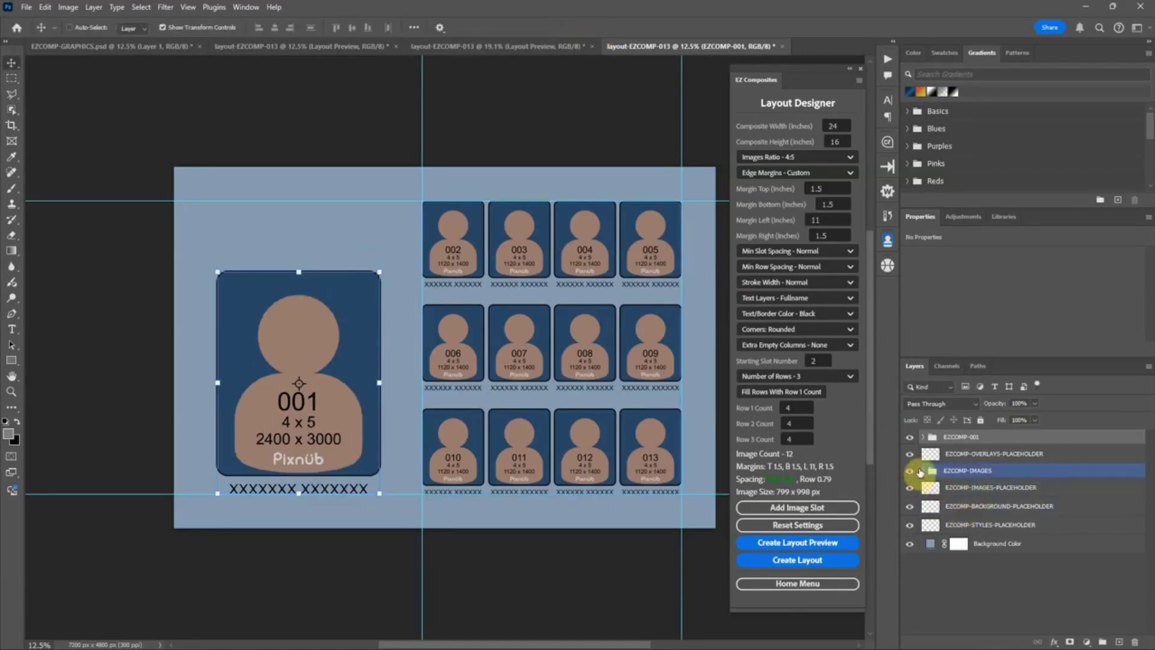
{"action": "left_click", "coordinate": [922, 471]}
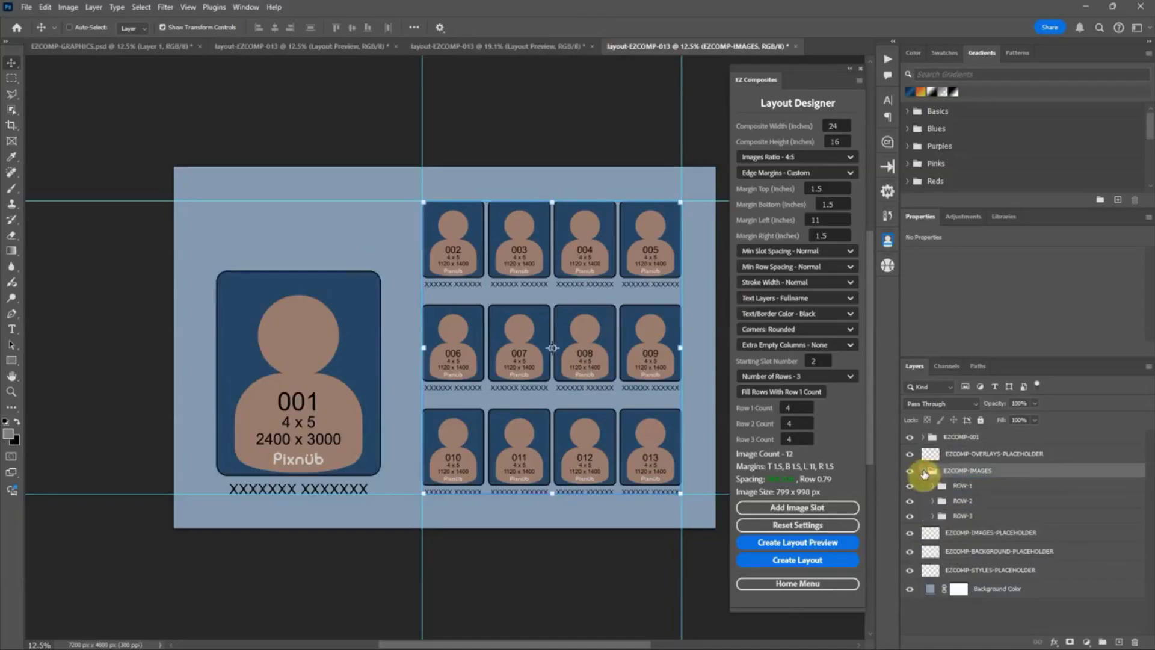
{"action": "left_click", "coordinate": [989, 439]}
{"action": "left_click_drag", "start_coordinate": [992, 437], "coordinate": [962, 473]}
{"action": "left_click_drag", "start_coordinate": [1104, 472], "coordinate": [927, 462]}
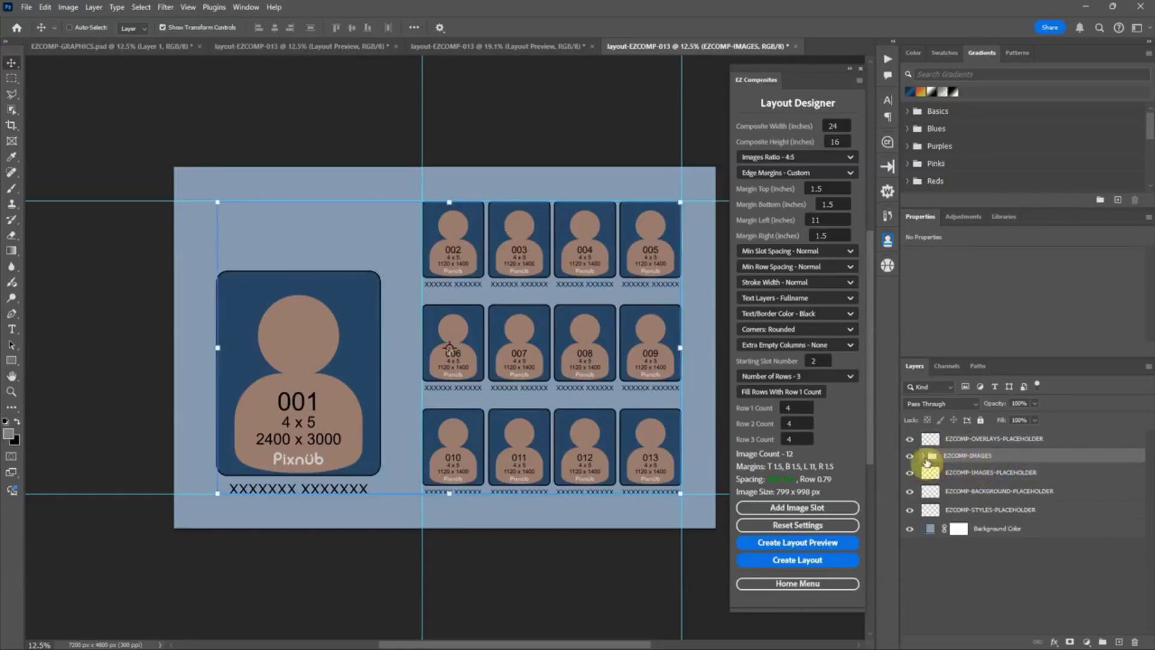
{"action": "left_click", "coordinate": [923, 458]}
{"action": "left_click", "coordinate": [980, 467]}
{"action": "left_click_drag", "start_coordinate": [980, 467], "coordinate": [926, 460]}
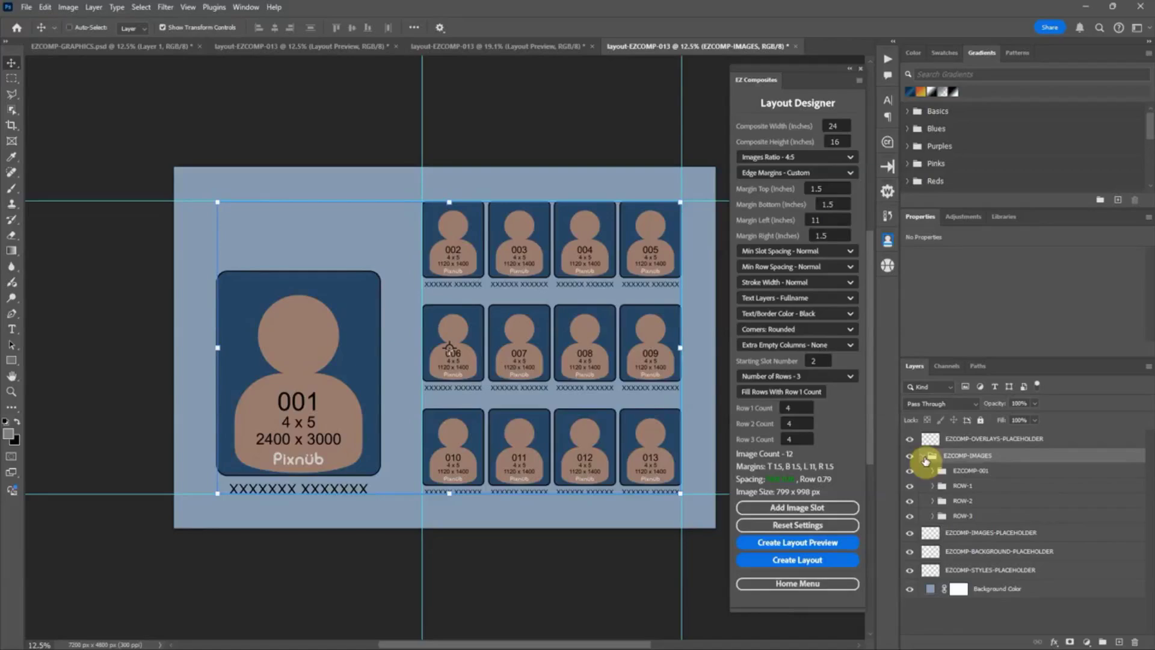
{"action": "left_click", "coordinate": [924, 461]}
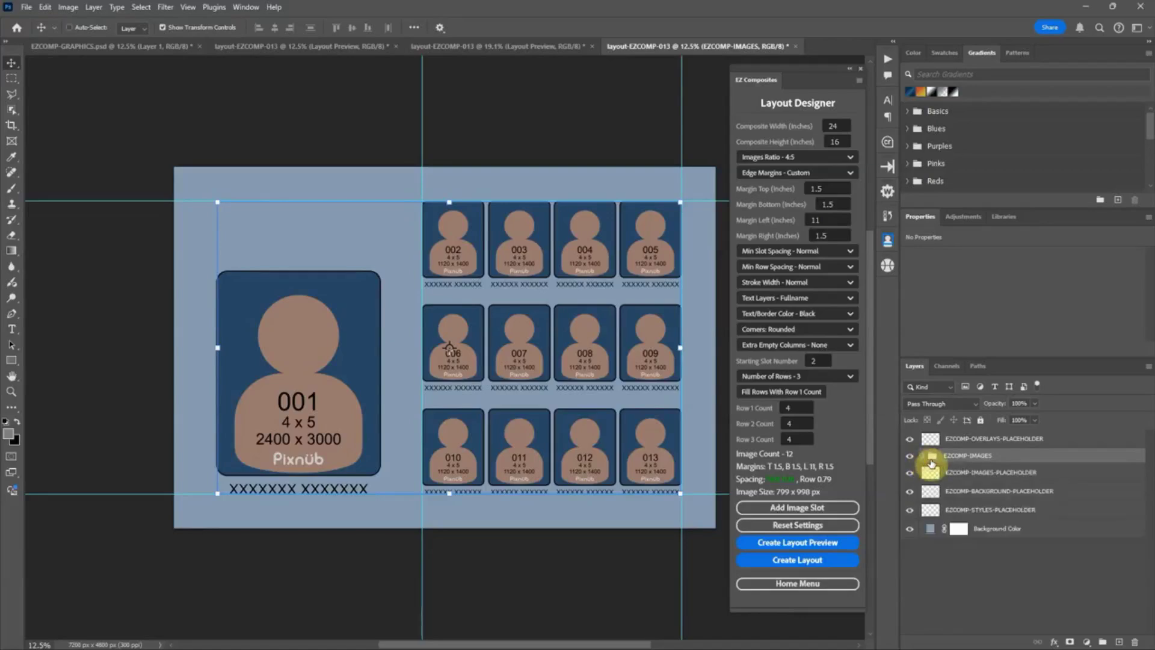
- Try to copy the EZCOMP-OVERLAYS group from EZCOMP-GRAPHICS.psd into the layout document containing the EZCOMP-IMAGES group
{"action": "left_click", "coordinate": [157, 50]}
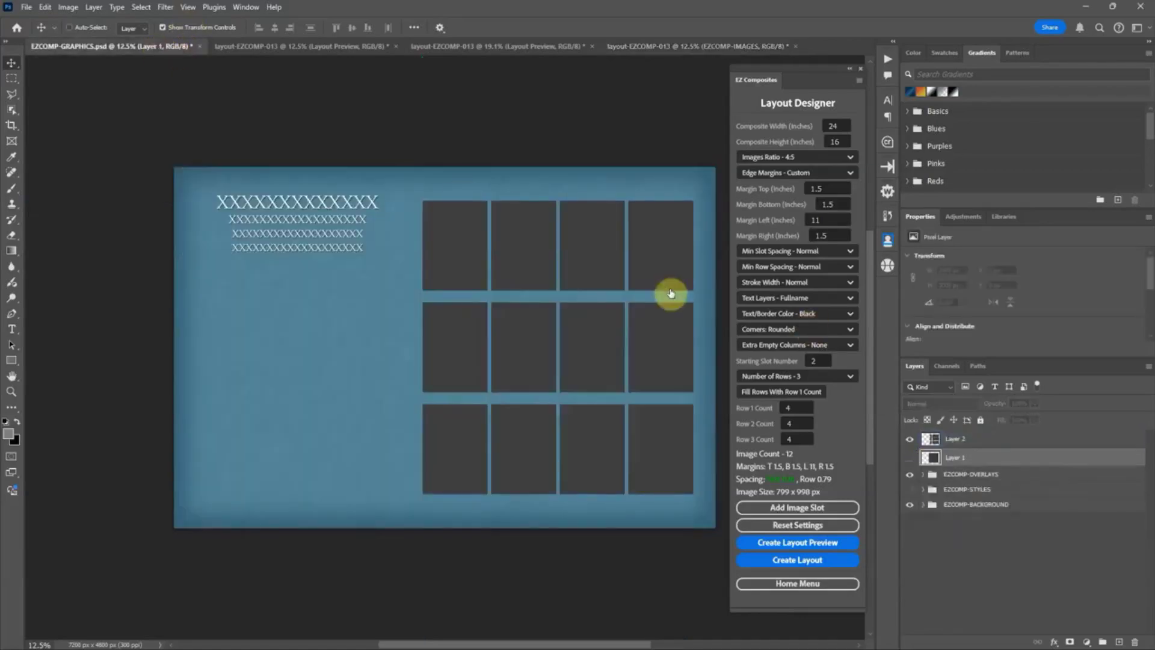
{"action": "left_click", "coordinate": [992, 473]}
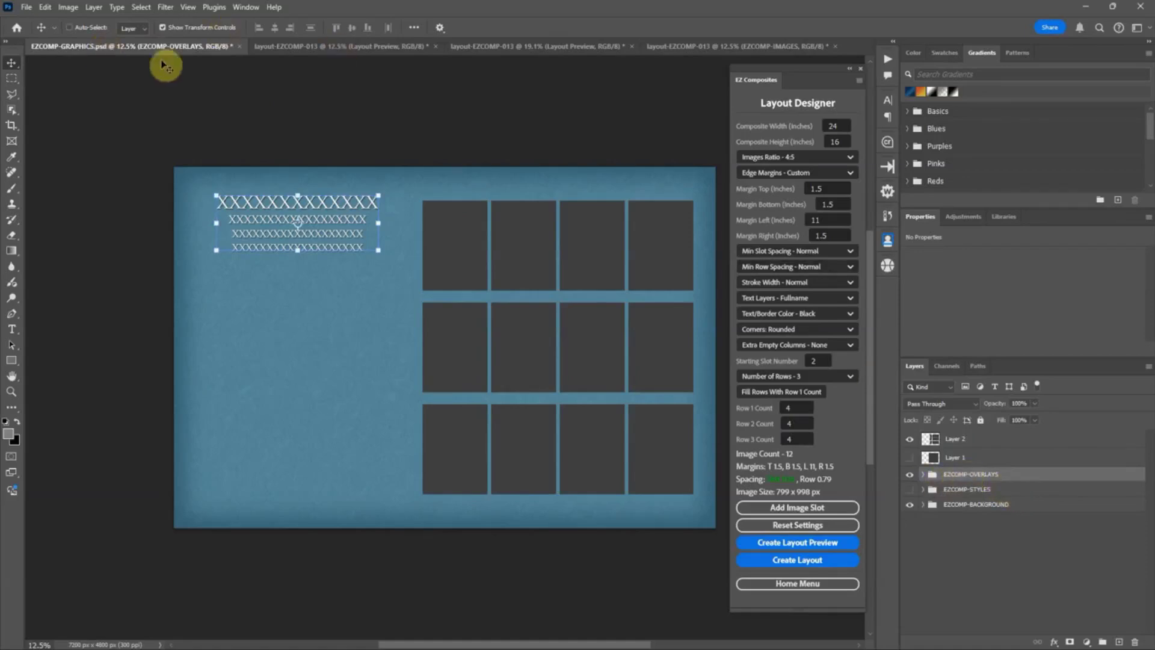
{"action": "left_click", "coordinate": [695, 48]}
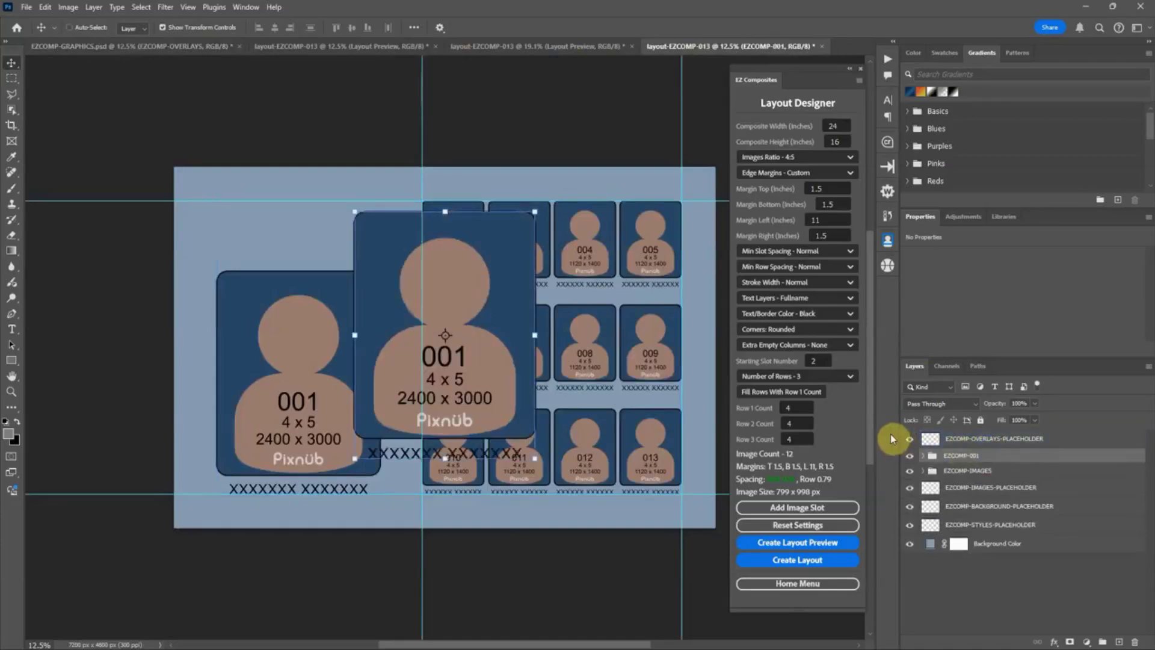
- Copy the TEXT group inside EZCOMP-OVERLAYS from EZCOMP-GRAPHICS.psd and paste it into the layout document containing EZCOMP-IMAGES
{"action": "left_click", "coordinate": [95, 46]}
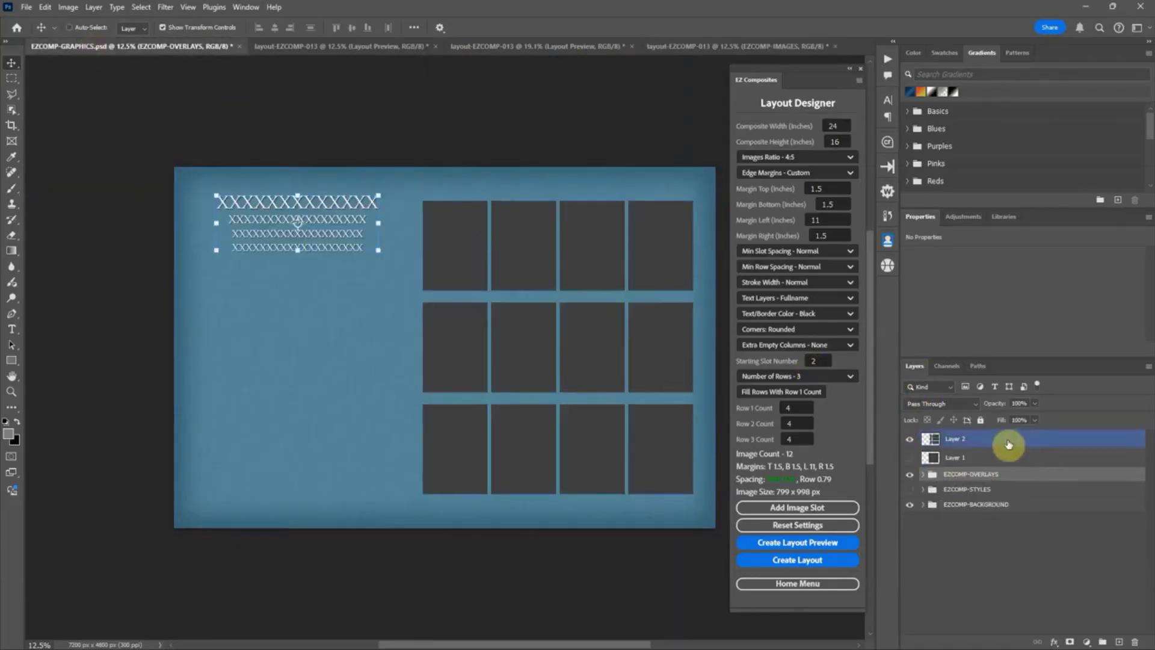
{"action": "left_click", "coordinate": [922, 474]}
{"action": "left_click", "coordinate": [998, 490]}
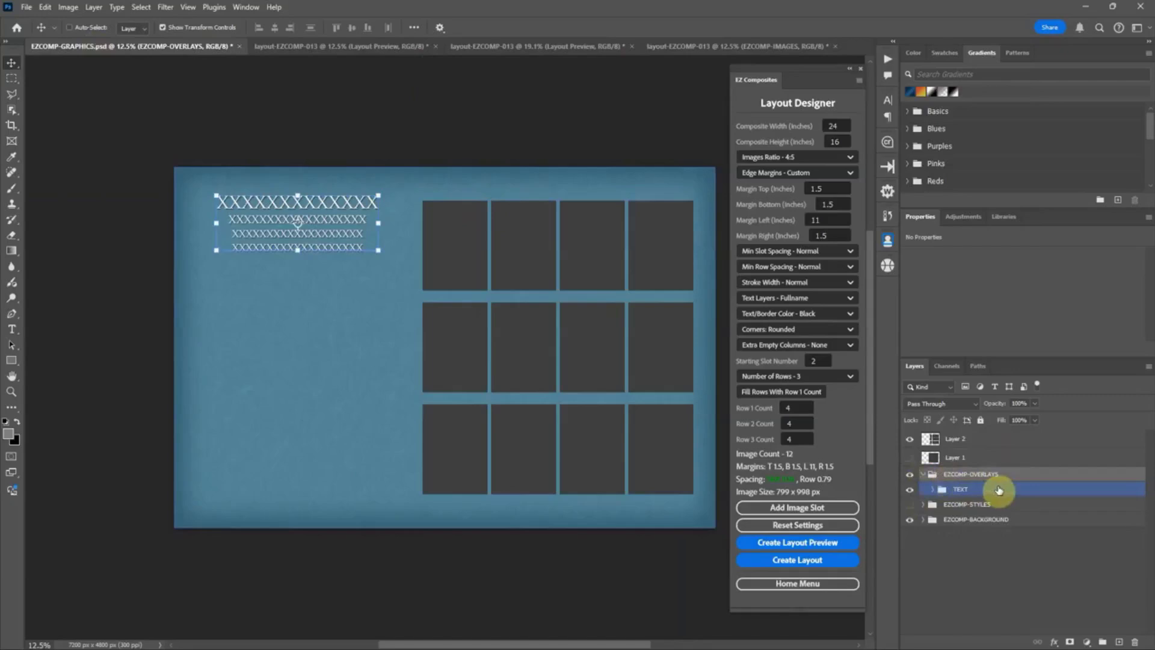
{"action": "right_click", "coordinate": [1001, 493]}
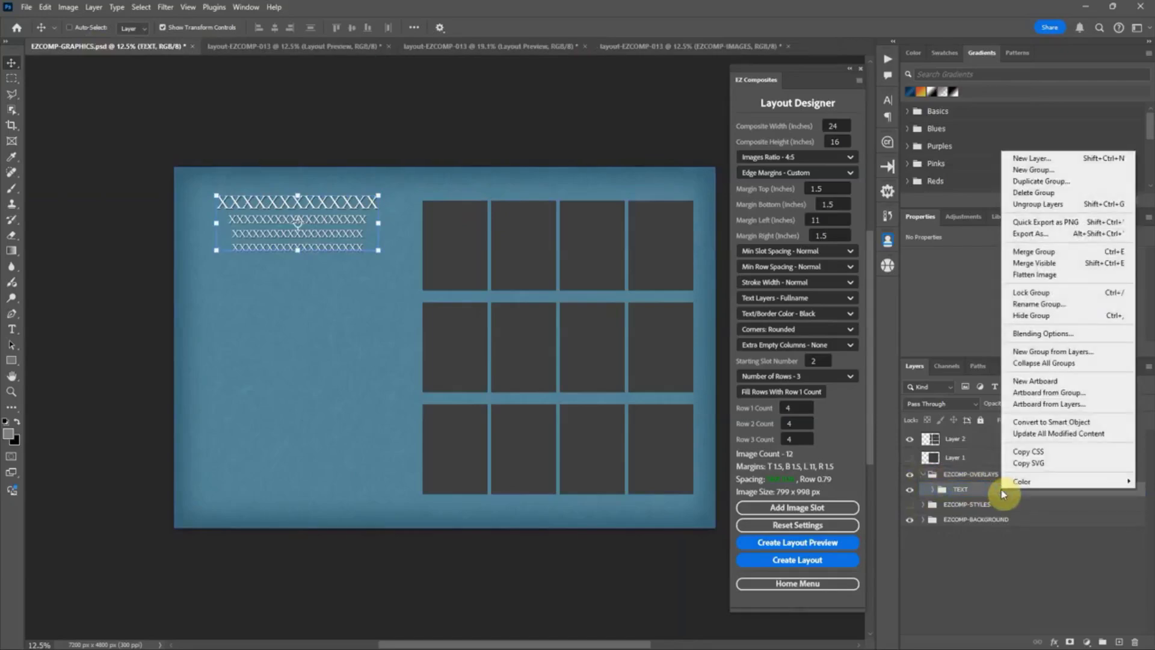
{"action": "left_click", "coordinate": [987, 492]}
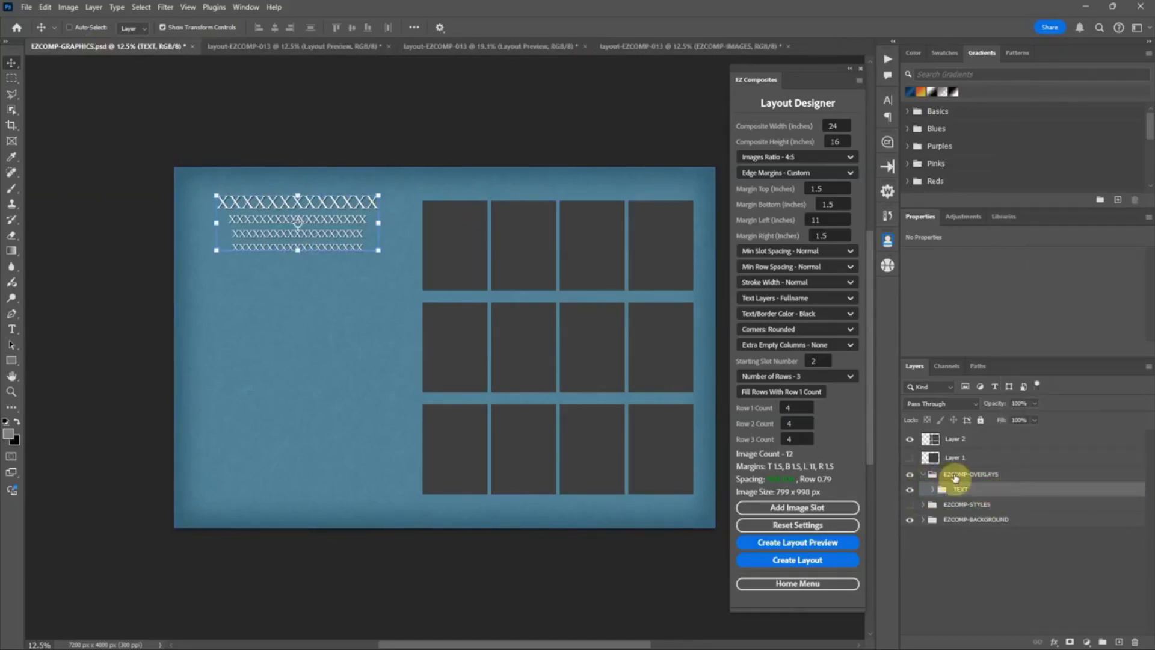
{"action": "left_click", "coordinate": [44, 7]}
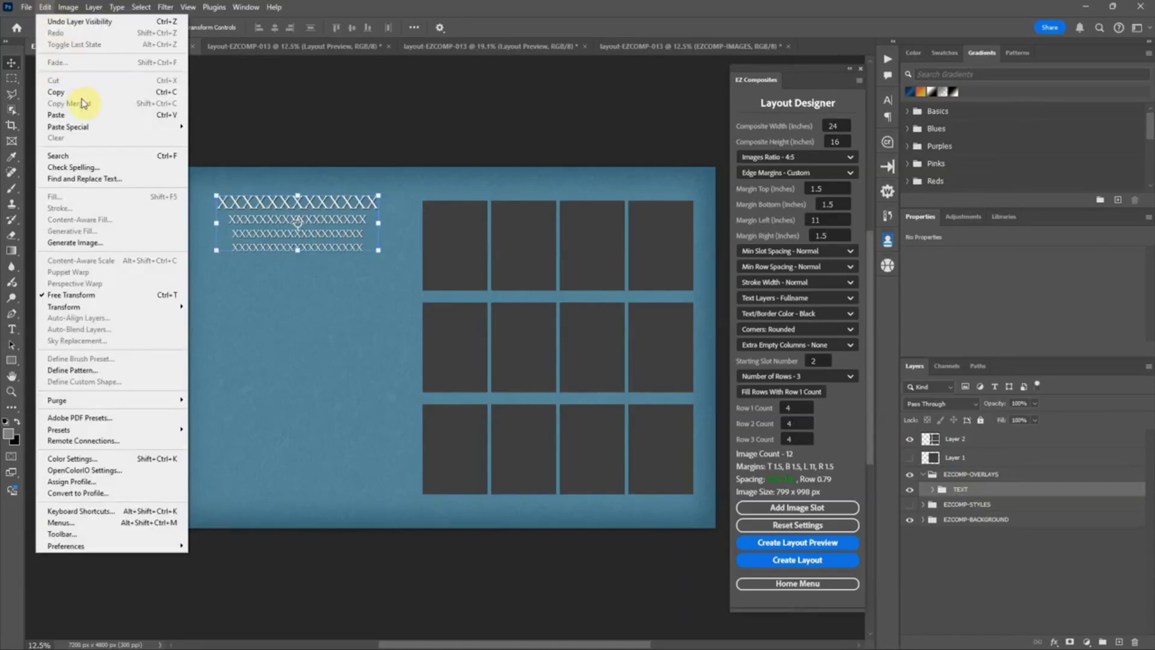
{"action": "left_click", "coordinate": [60, 92]}
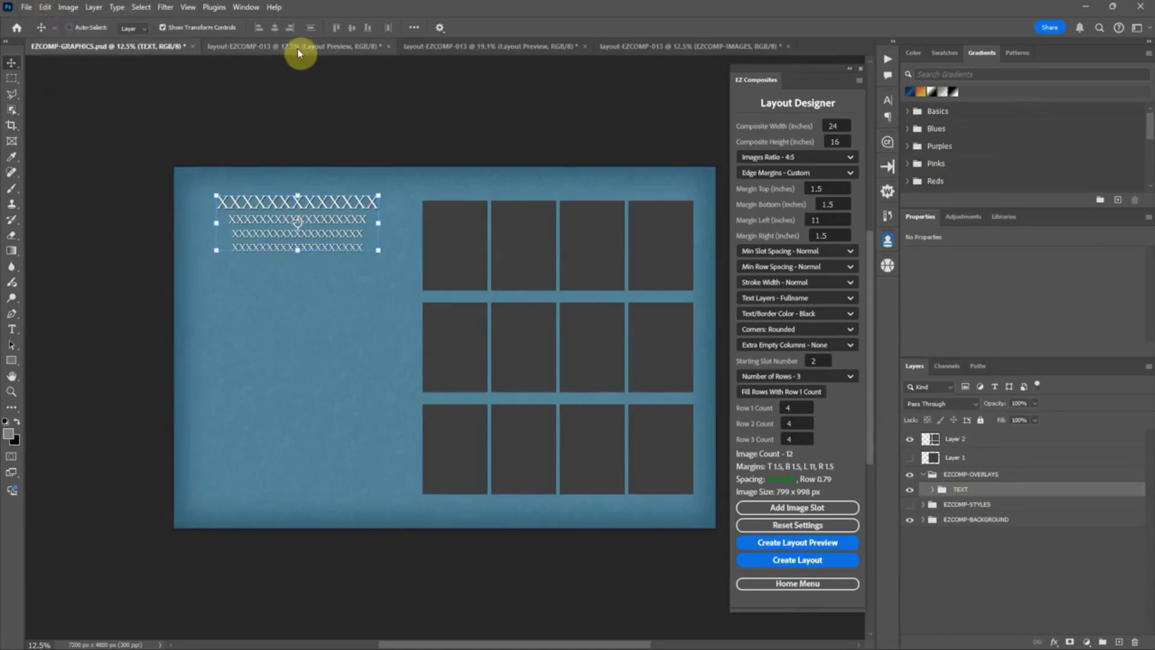
{"action": "left_click", "coordinate": [620, 47]}
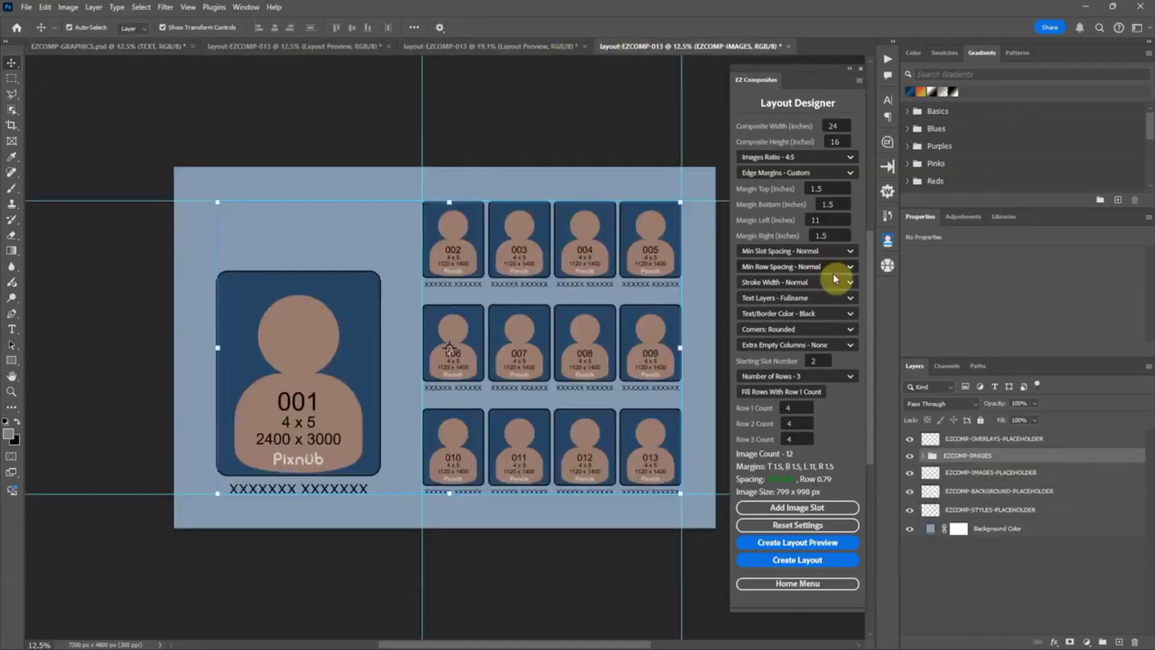
{"action": "key", "text": "ctrl+v"}
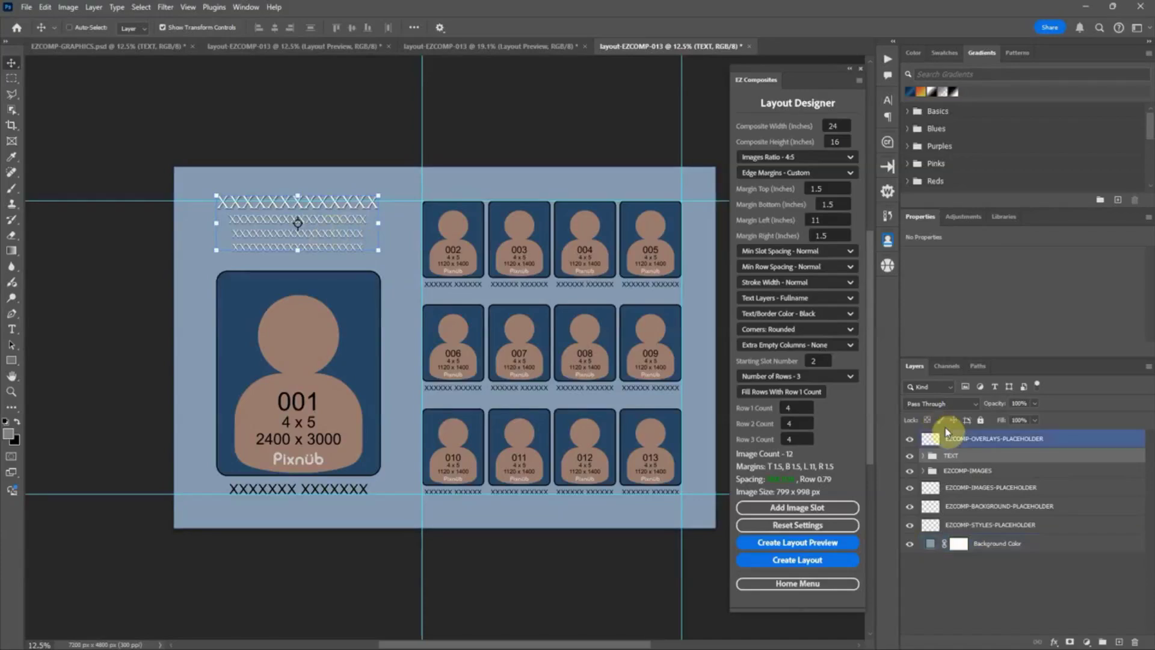
- Enable snapping to layers and align the EZCOMP-001 slot centrally beneath the pasted title text
{"action": "left_click", "coordinate": [965, 471]}
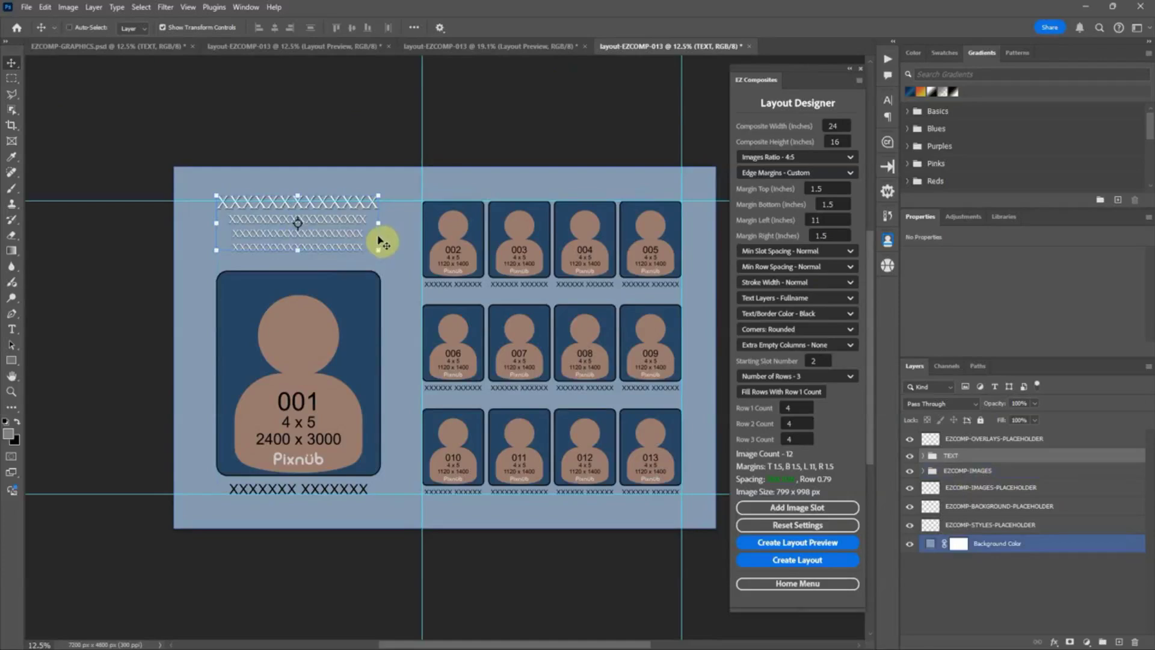
{"action": "left_click", "coordinate": [939, 471]}
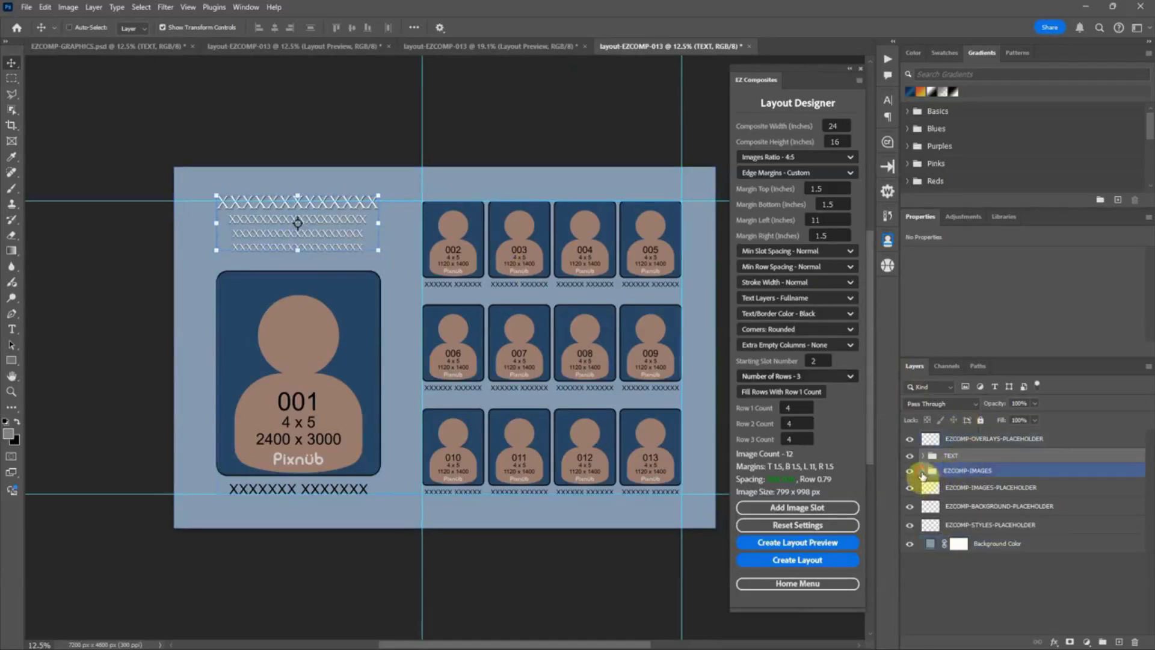
{"action": "left_click", "coordinate": [922, 471]}
{"action": "left_click", "coordinate": [962, 484]}
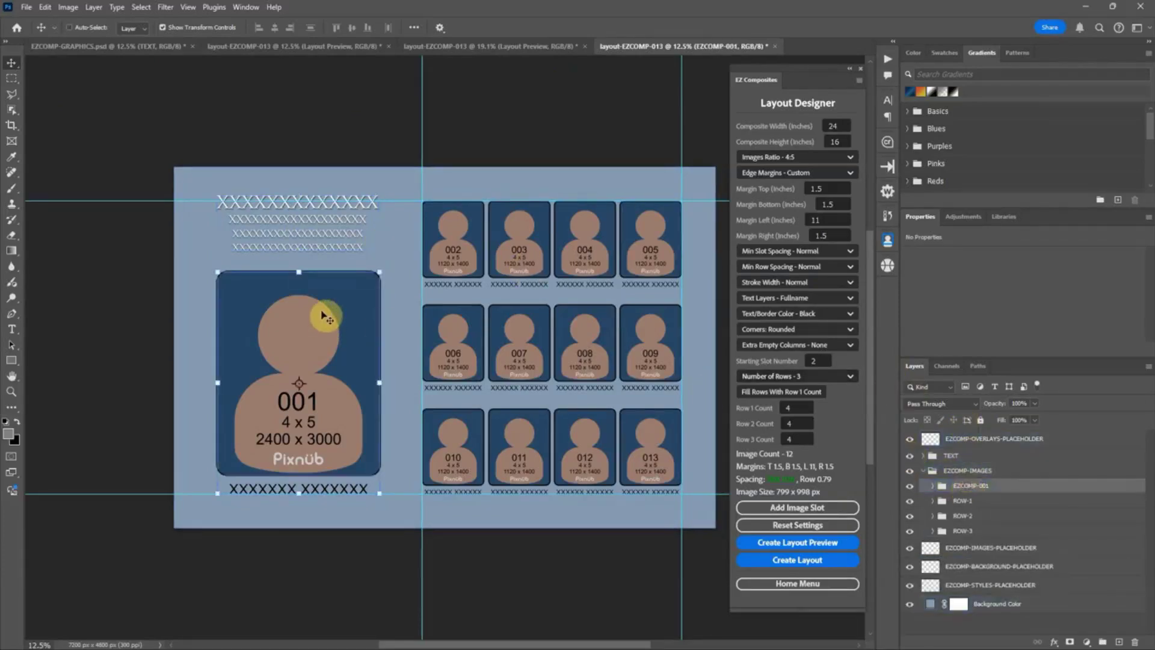
{"action": "left_click", "coordinate": [188, 6]}
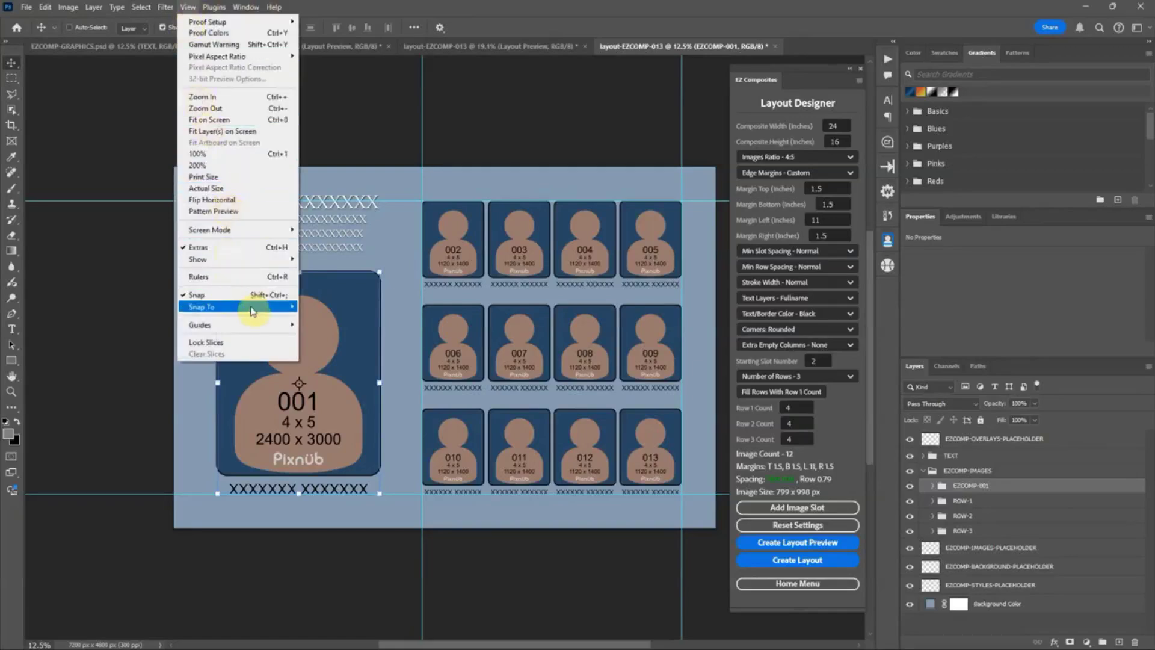
{"action": "mouse_move", "coordinate": [256, 312]}
{"action": "left_click", "coordinate": [312, 328]}
{"action": "mouse_move", "coordinate": [309, 305]}
{"action": "left_mouse_down"}
{"action": "mouse_move", "coordinate": [297, 317]}
{"action": "mouse_move", "coordinate": [304, 308]}
{"action": "mouse_move", "coordinate": [307, 319]}
{"action": "left_mouse_up"}
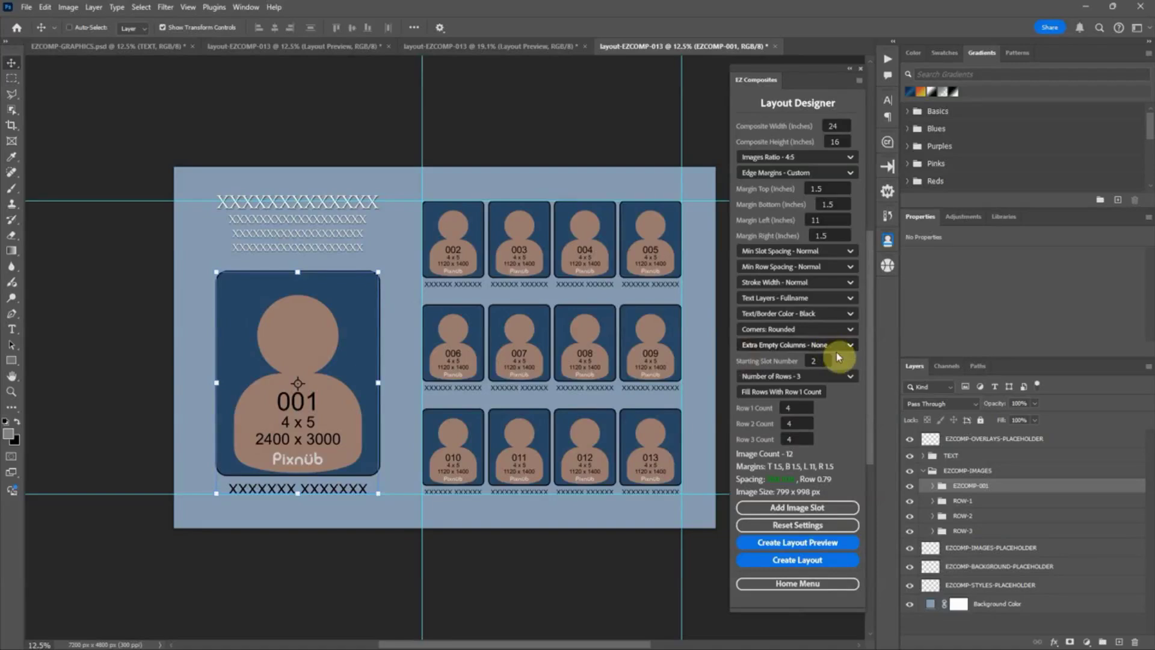
{"action": "left_click", "coordinate": [1024, 471]}
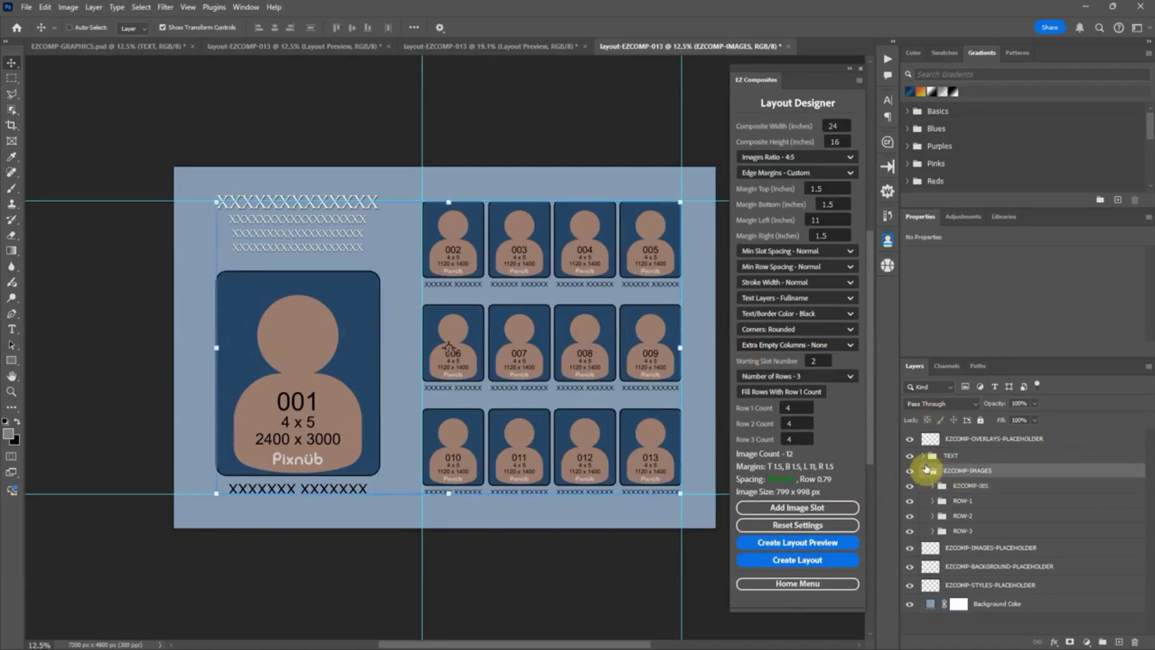
- Collapse the EZCOMP-IMAGES group and delete the TEXT group above it from the layout document
{"action": "left_click", "coordinate": [931, 470]}
{"action": "left_click", "coordinate": [1028, 455]}
{"action": "left_click_drag", "start_coordinate": [1105, 462], "coordinate": [1136, 640]}
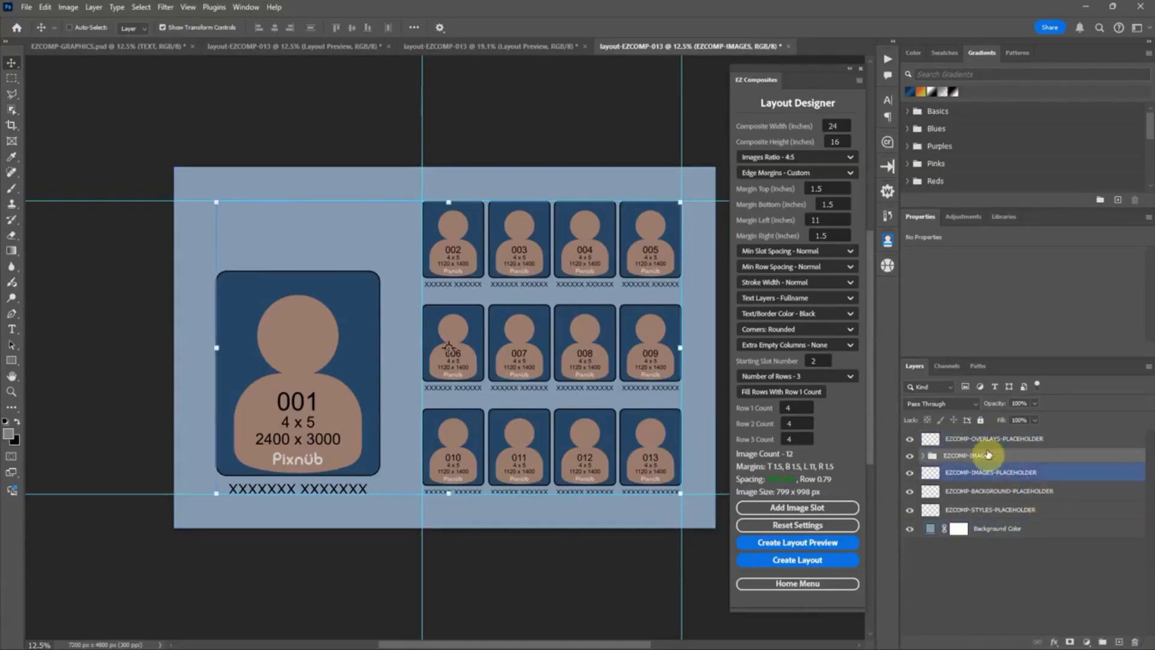
{"action": "left_click_drag", "start_coordinate": [915, 464], "coordinate": [885, 448]}
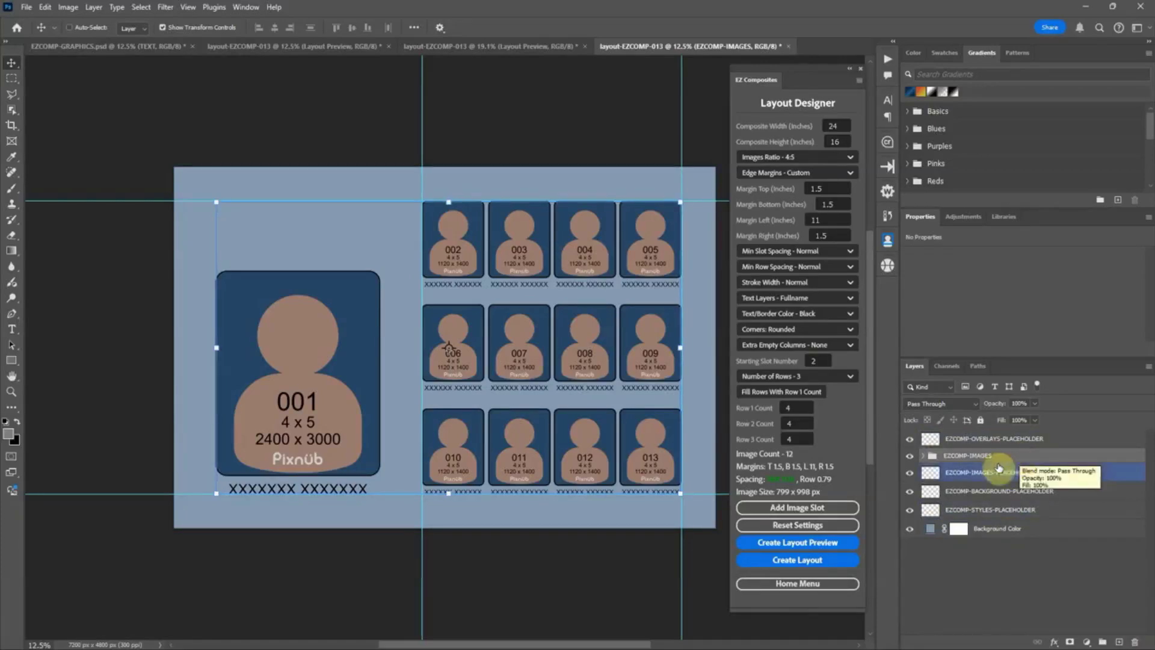
- Save the layout as memory-mate-EZCOMP-013.psd in the Memory Mate Template Setup folder, keeping Maximize Compatibility on
{"action": "left_click", "coordinate": [25, 7]}
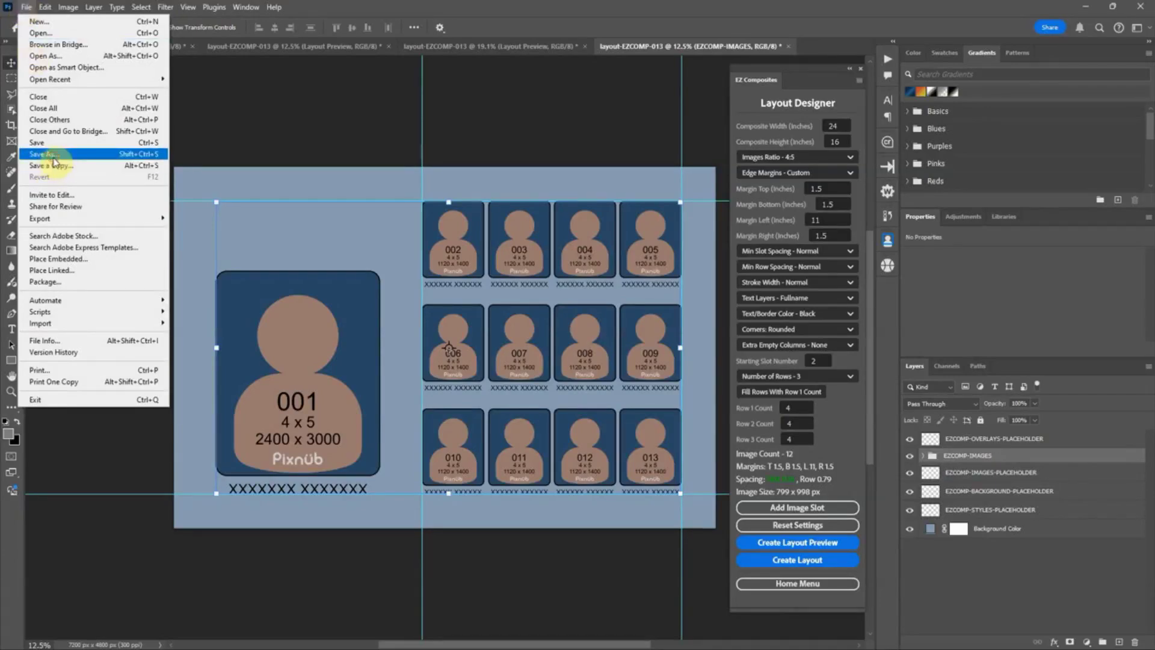
{"action": "left_click", "coordinate": [55, 159]}
{"action": "left_click", "coordinate": [123, 502]}
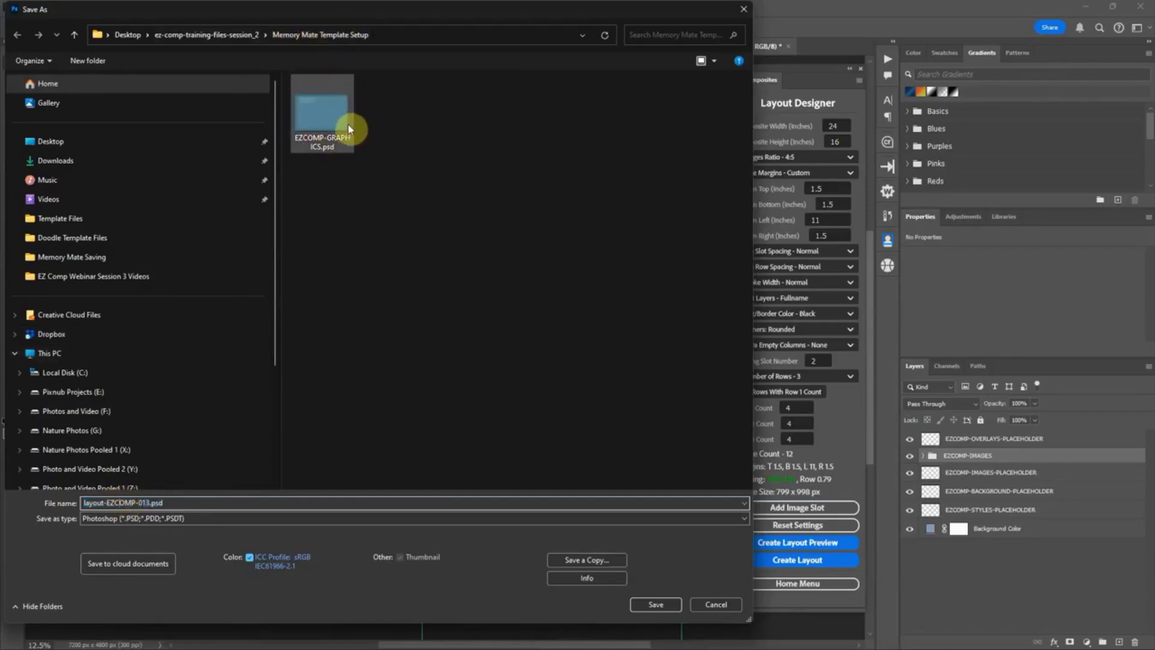
{"action": "left_click", "coordinate": [109, 502]}
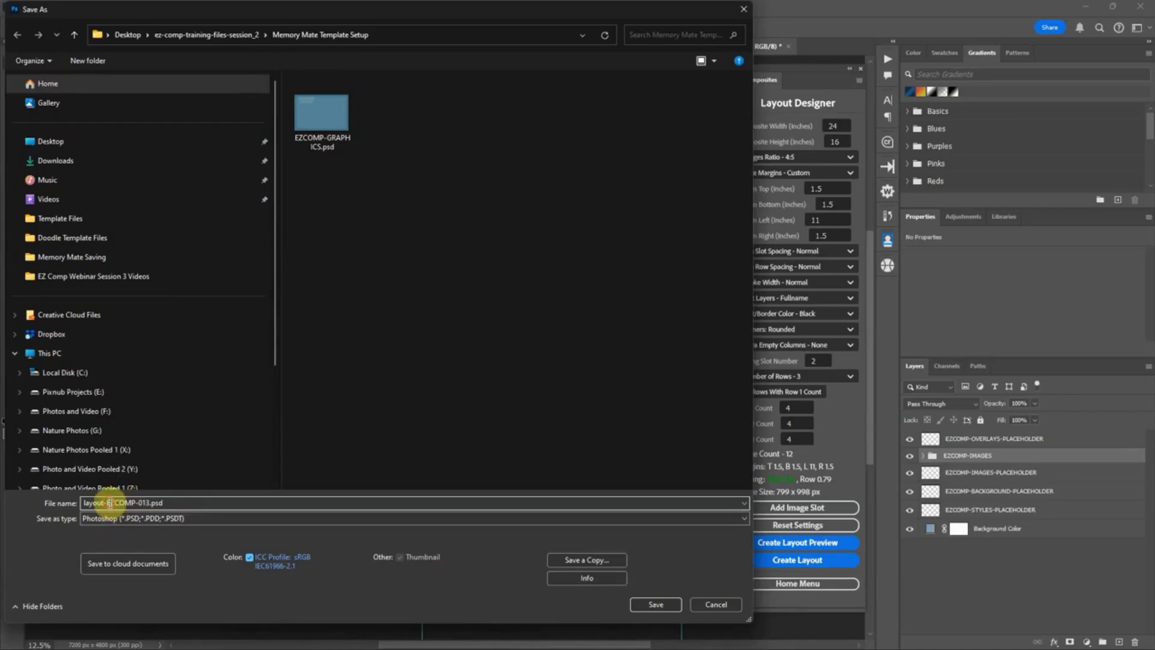
{"action": "left_click_drag", "start_coordinate": [104, 504], "coordinate": [65, 513]}
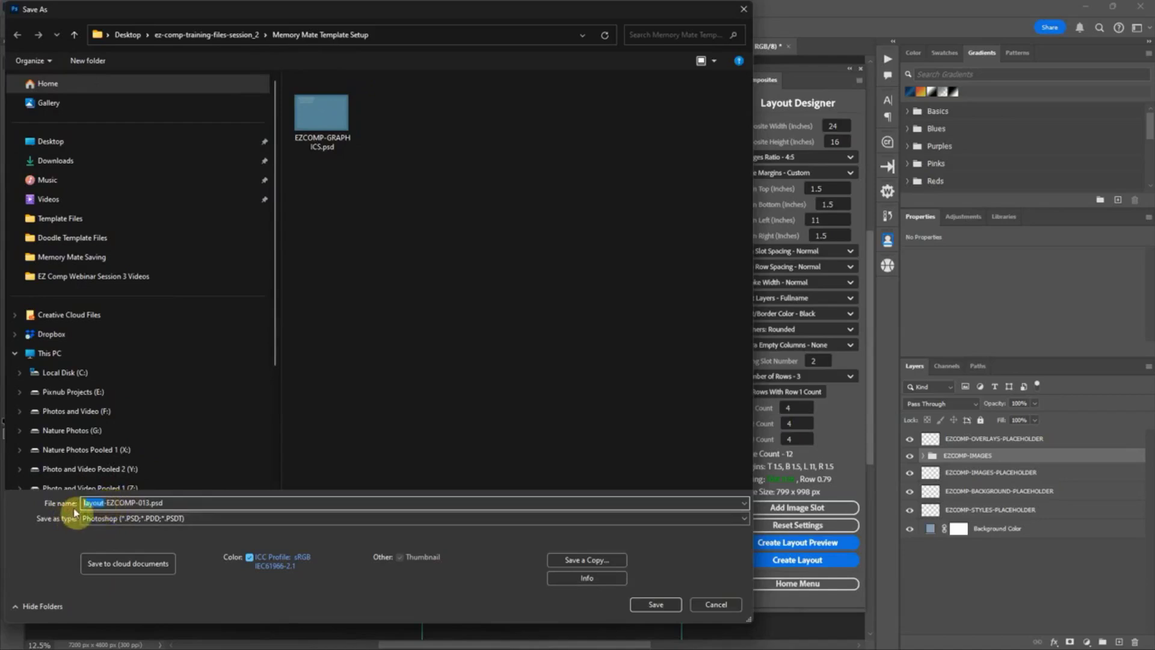
{"action": "type", "text": "memory-mate"}
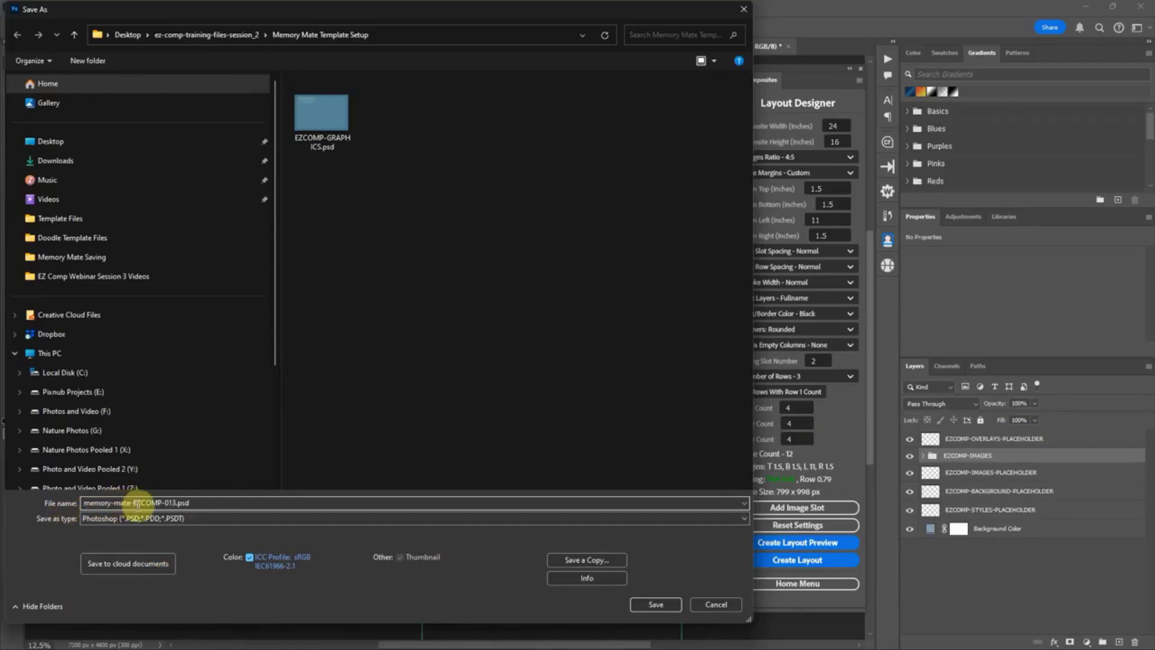
{"action": "left_click_drag", "start_coordinate": [133, 502], "coordinate": [164, 503]}
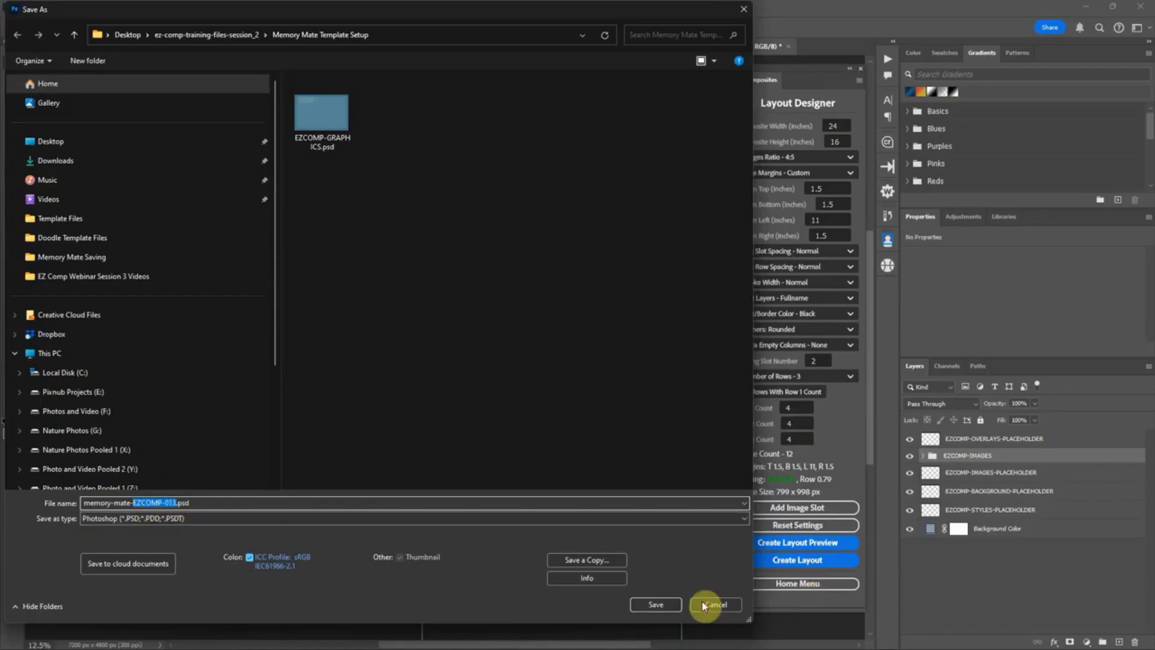
{"action": "left_click", "coordinate": [661, 604]}
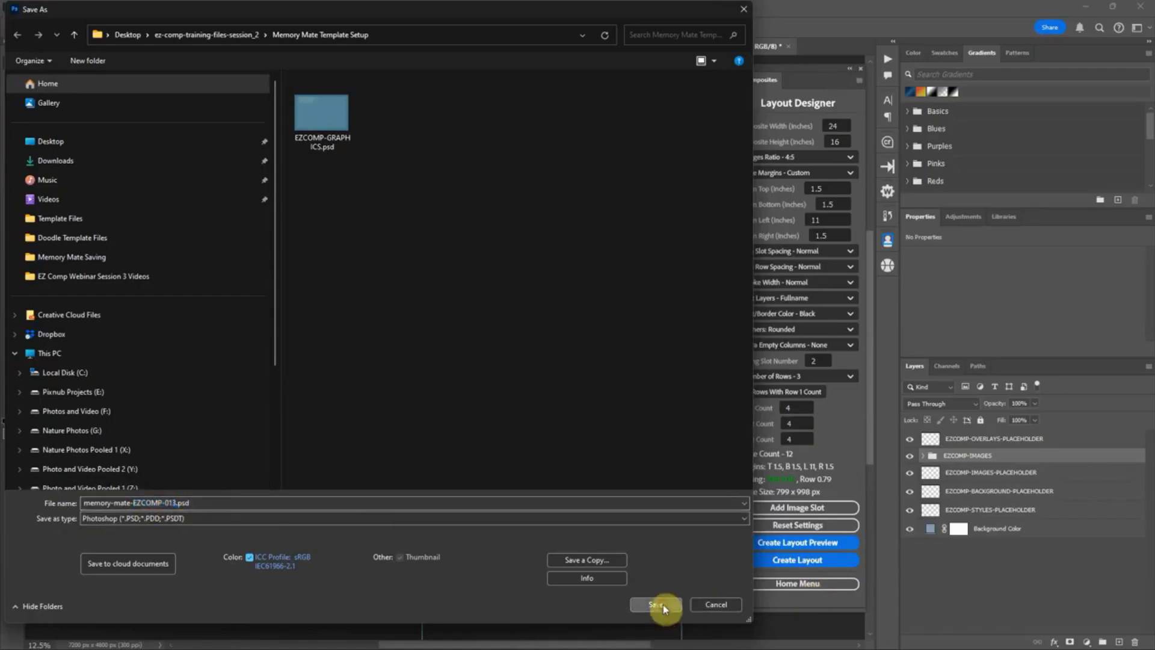
{"action": "left_click_drag", "start_coordinate": [529, 9], "coordinate": [456, 43]}
{"action": "left_click", "coordinate": [521, 470]}
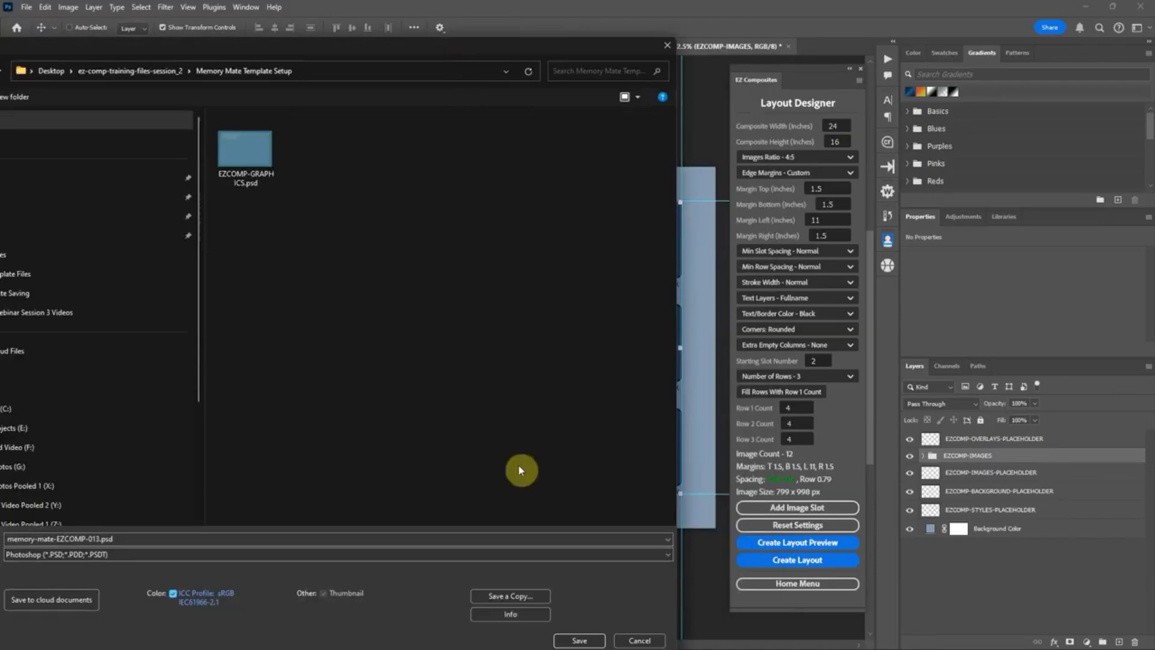
{"action": "left_click", "coordinate": [598, 638]}
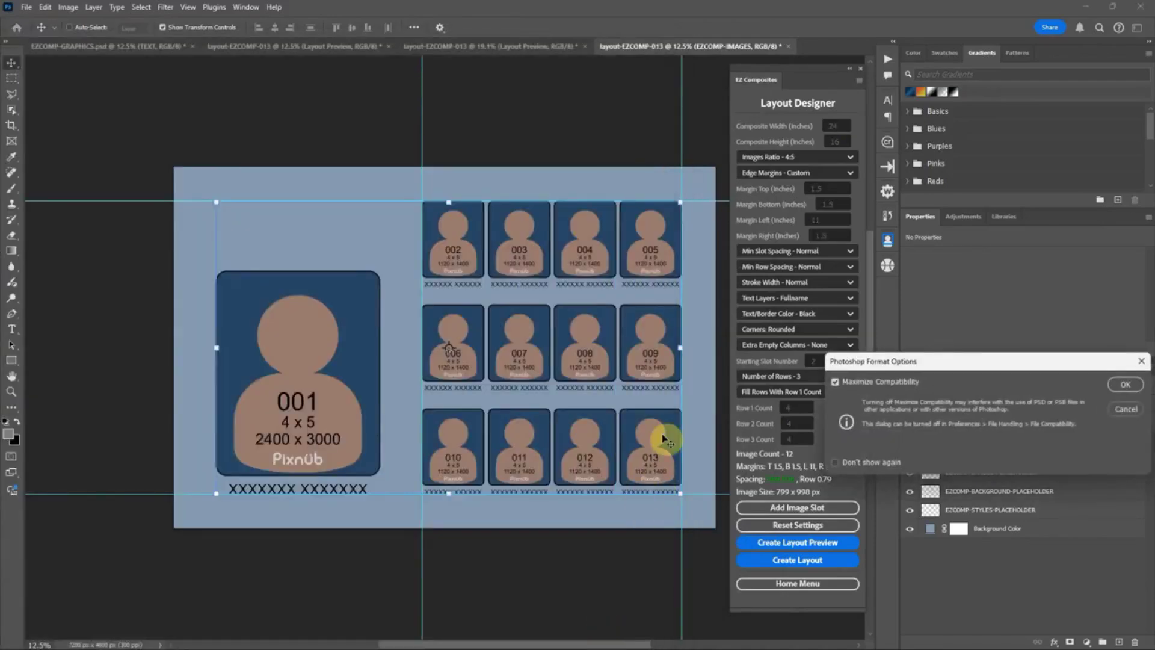
{"action": "left_click", "coordinate": [1124, 384]}
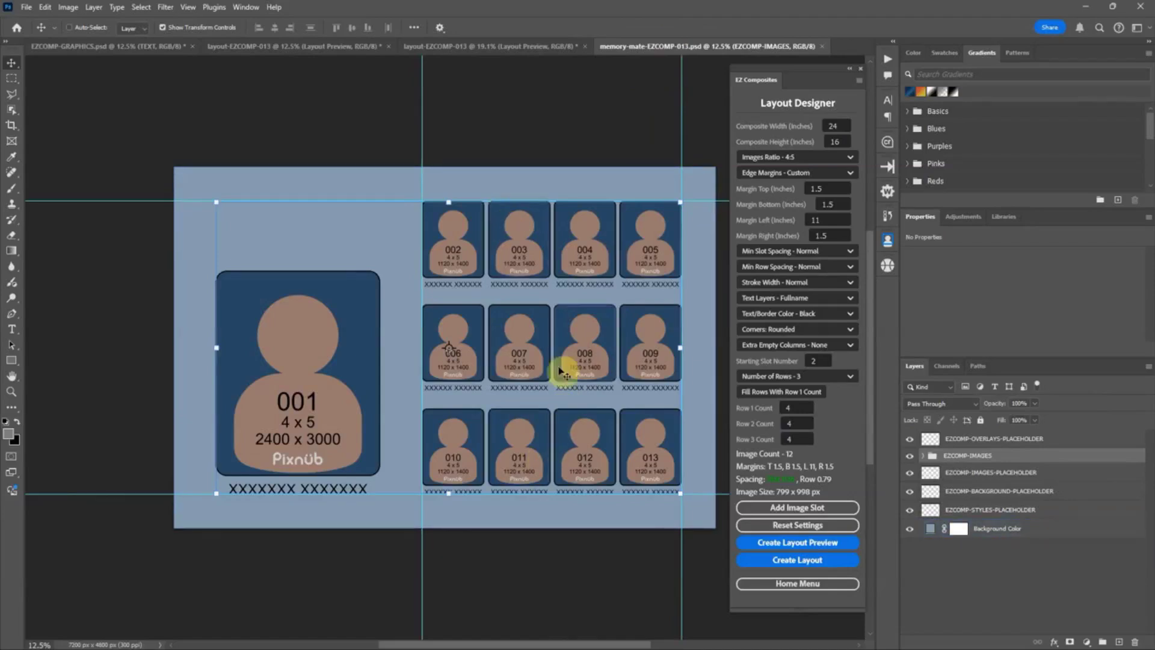
- Close EZCOMP-GRAPHICS.psd, the layout previews and memory-mate-EZCOMP-013.psd without saving further changes
{"action": "left_click", "coordinate": [922, 455]}
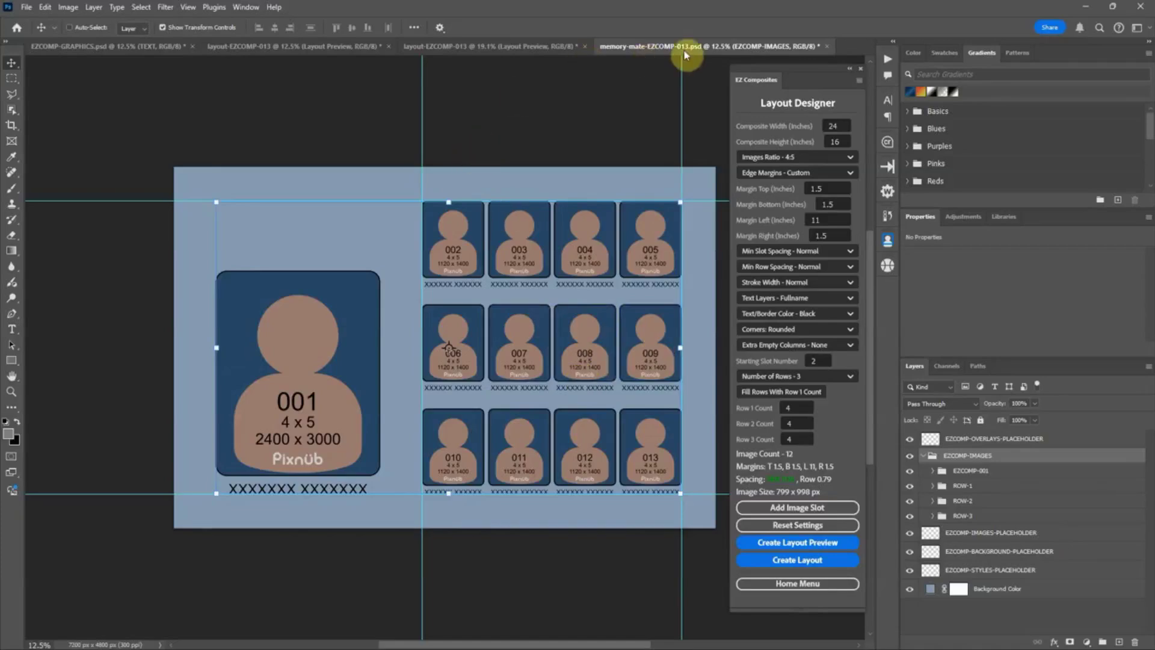
{"action": "left_click", "coordinate": [190, 52]}
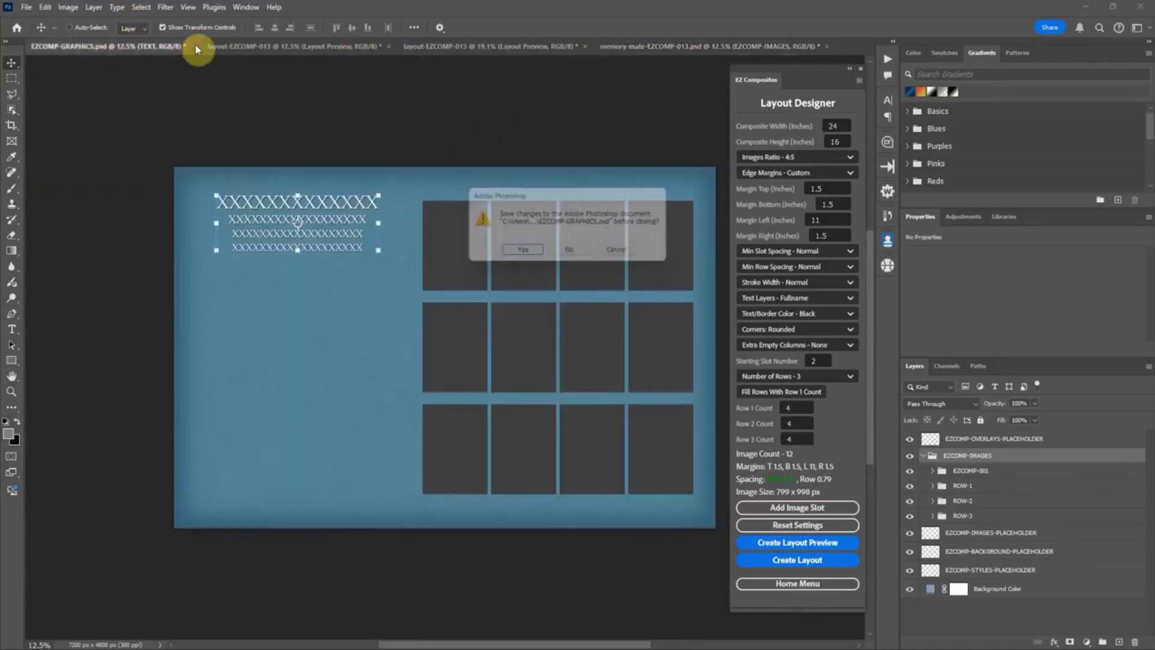
{"action": "left_click", "coordinate": [573, 253]}
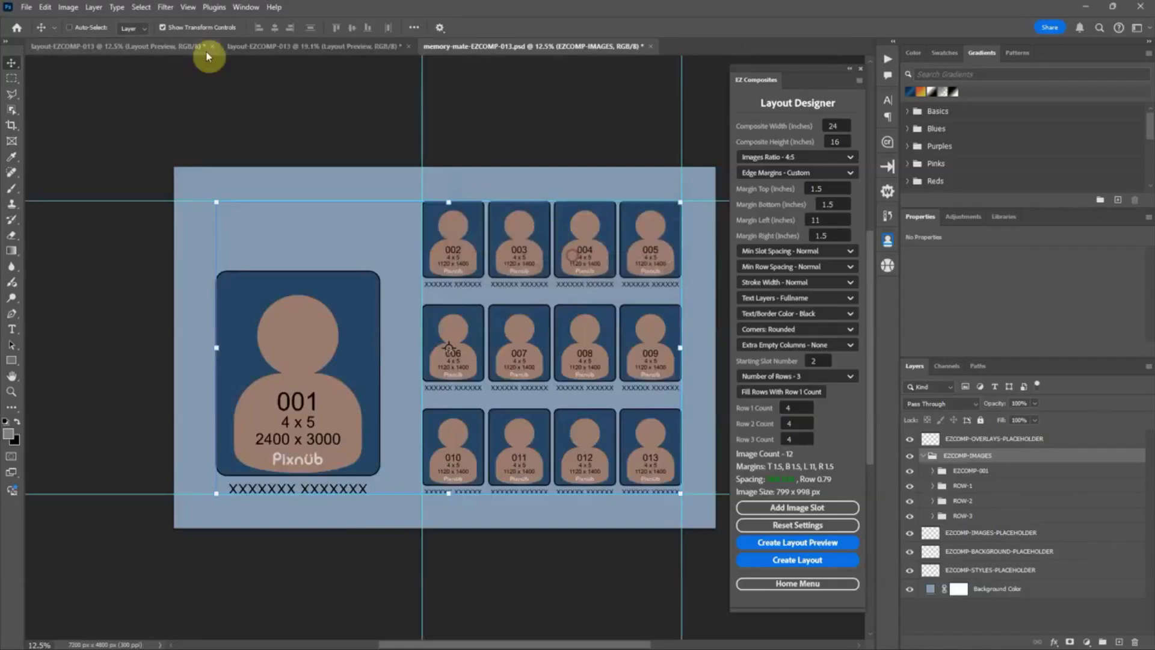
{"action": "left_click", "coordinate": [212, 46]}
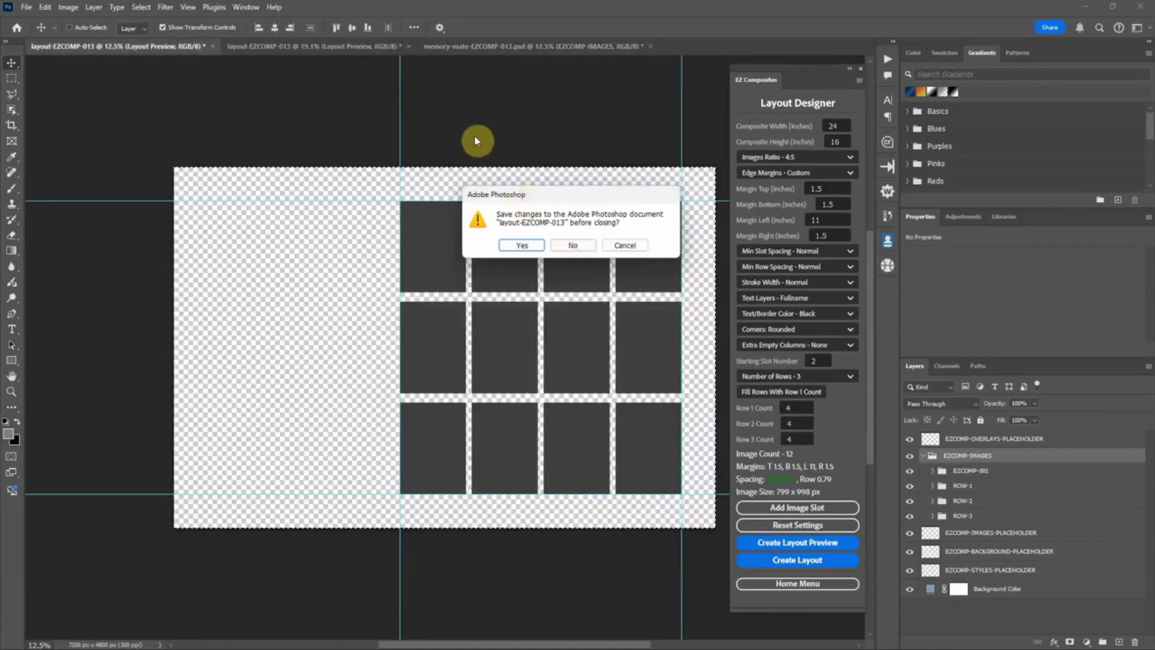
{"action": "left_click", "coordinate": [572, 244]}
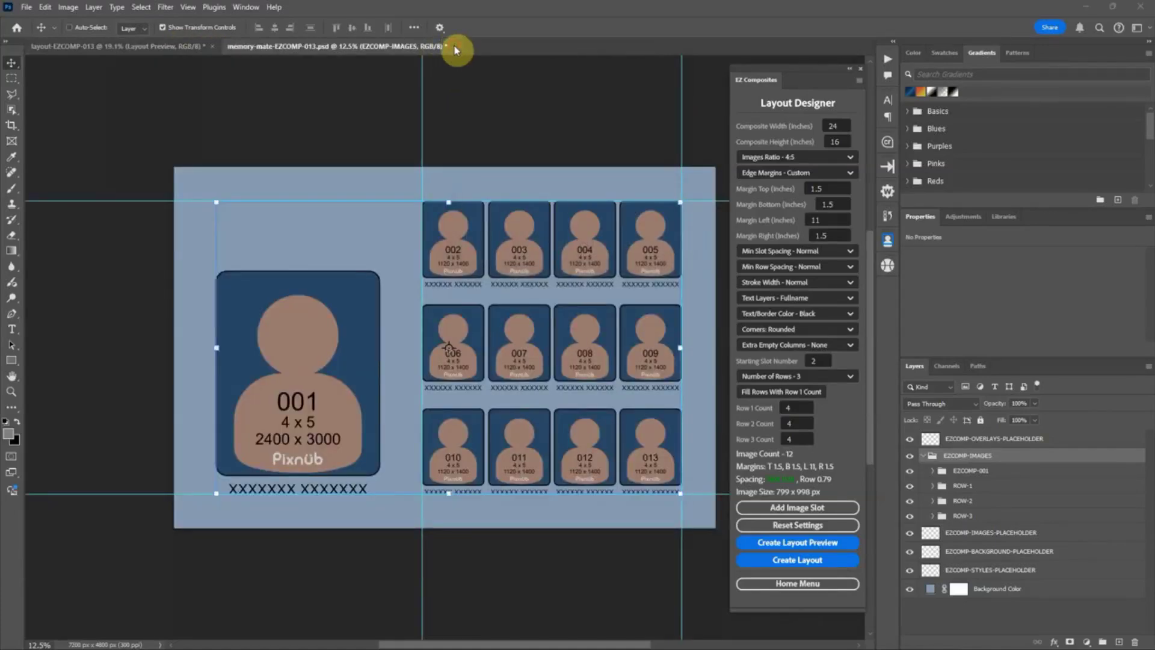
{"action": "left_click", "coordinate": [454, 48]}
{"action": "left_click", "coordinate": [574, 249]}
{"action": "left_click", "coordinate": [212, 46]}
{"action": "left_click", "coordinate": [565, 246]}
- Switch to File Explorer, delete all files in the Memory Mate Saving folder on the Desktop, and return to Photoshop
{"action": "key", "text": "alt+Tab"}
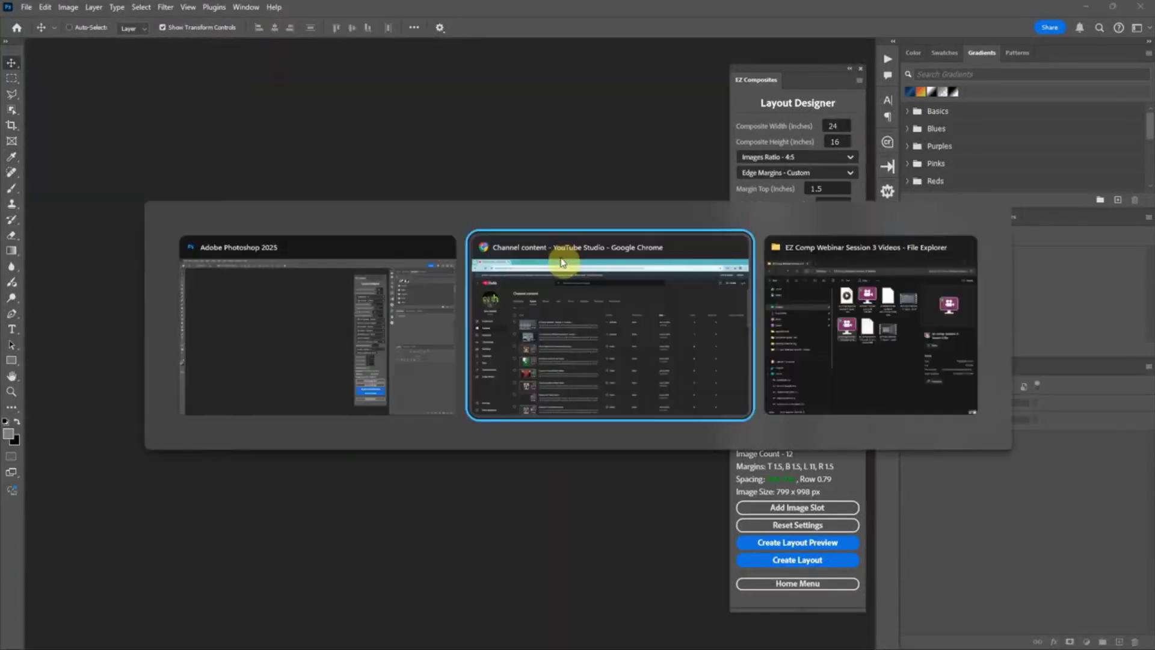
{"action": "key", "text": "alt+Tab"}
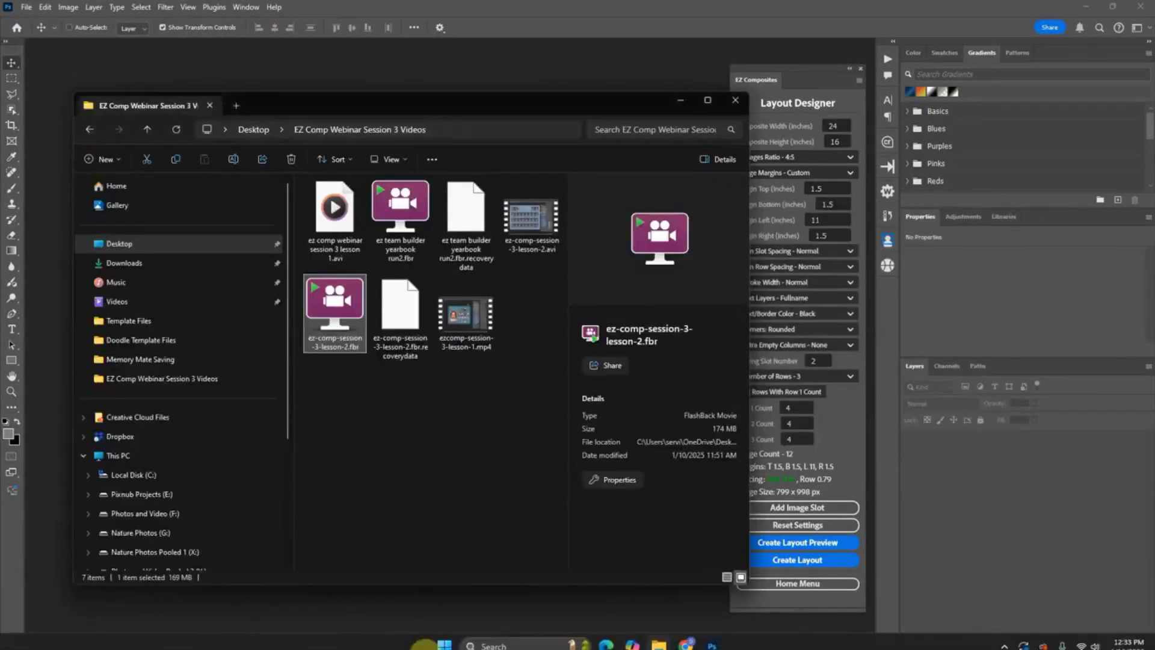
{"action": "left_click", "coordinate": [661, 643]}
{"action": "left_click", "coordinate": [661, 644]}
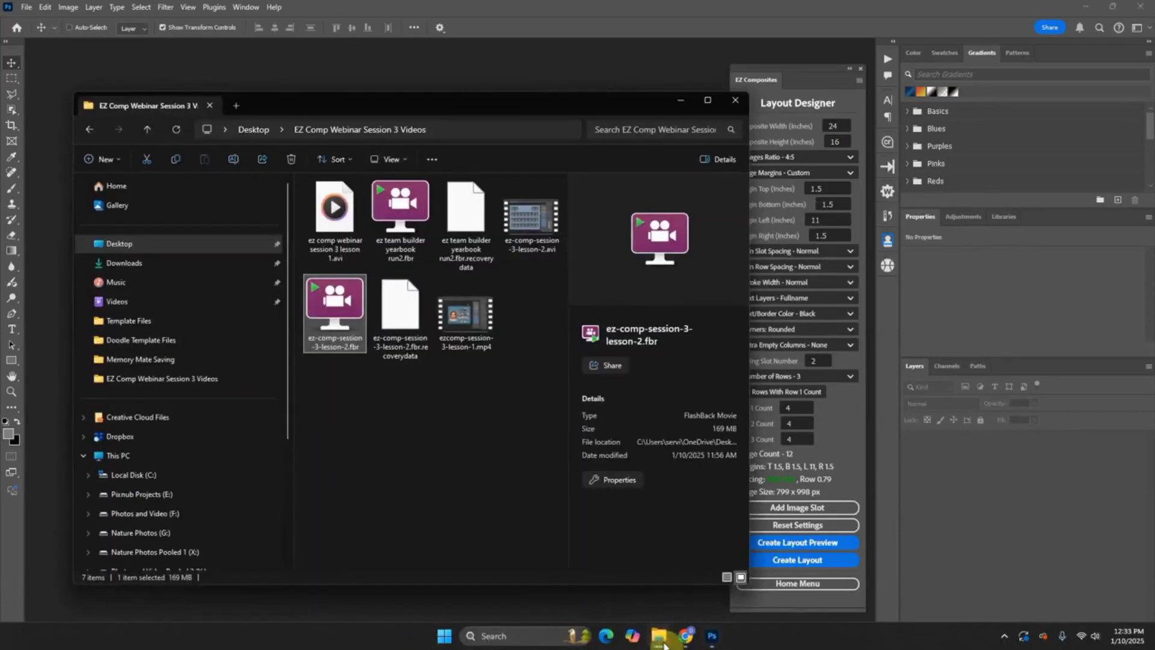
{"action": "left_click", "coordinate": [131, 244]}
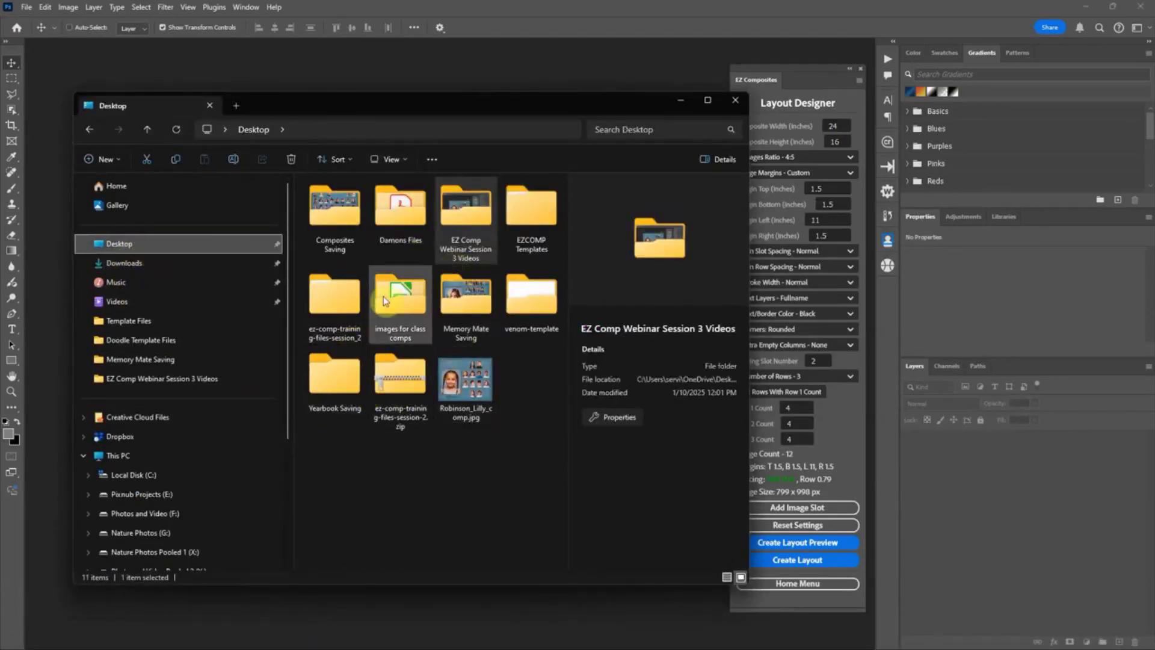
{"action": "double_click", "coordinate": [464, 301]}
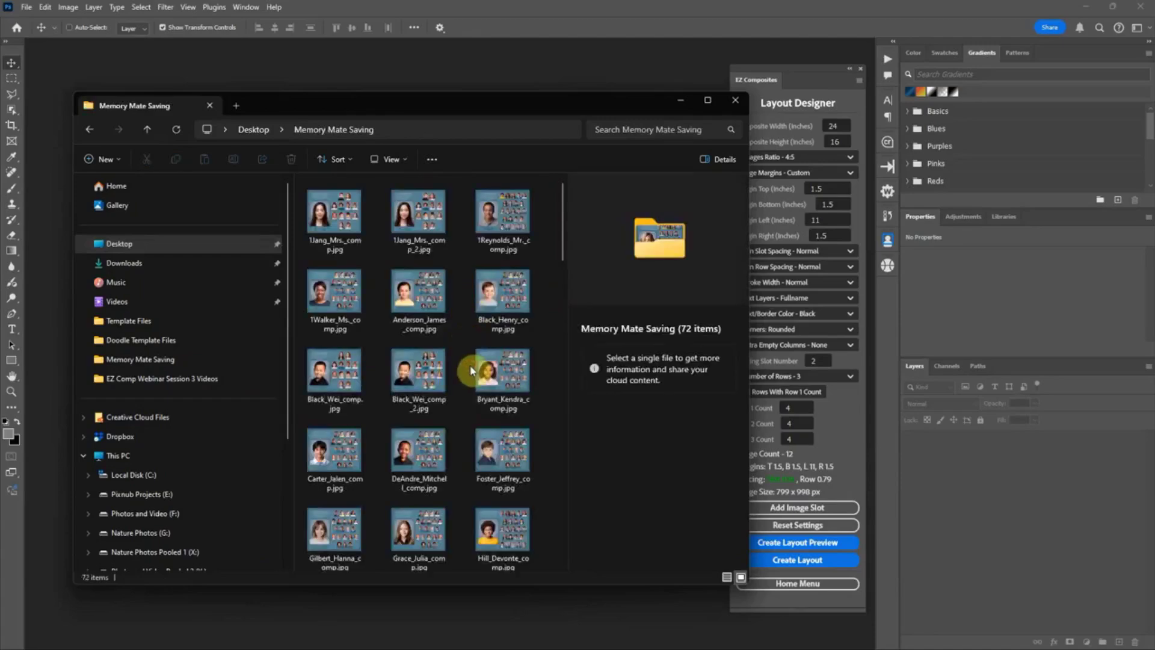
{"action": "key", "text": "ctrl+a"}
{"action": "key", "text": "Delete"}
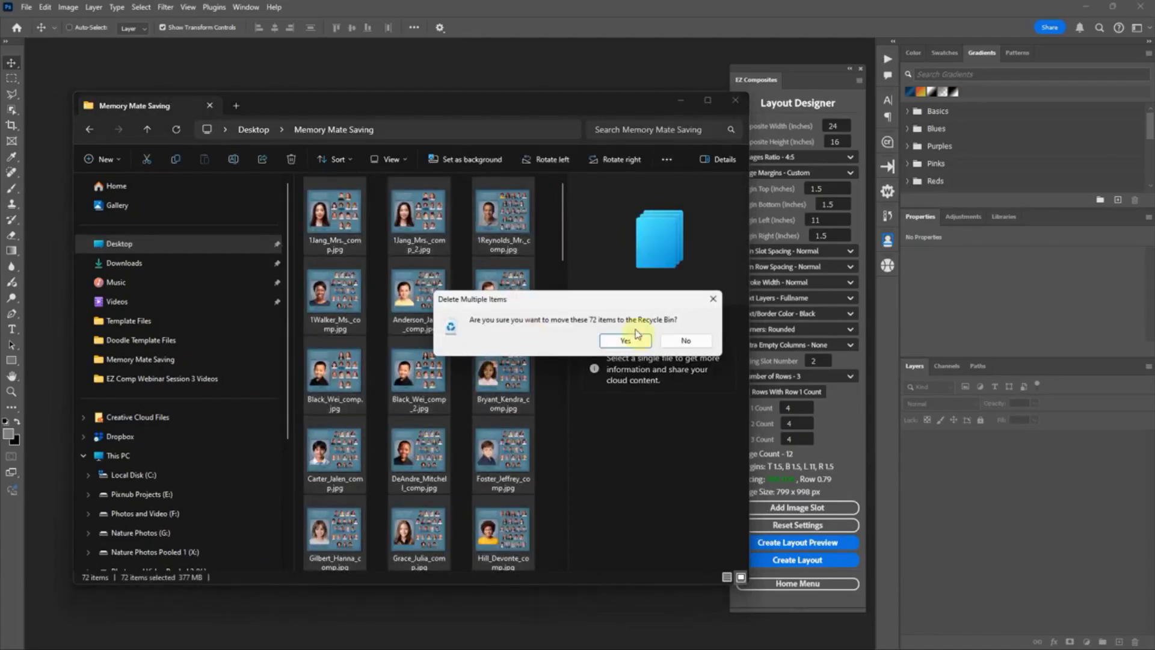
{"action": "left_click", "coordinate": [640, 341]}
{"action": "left_click", "coordinate": [476, 71]}
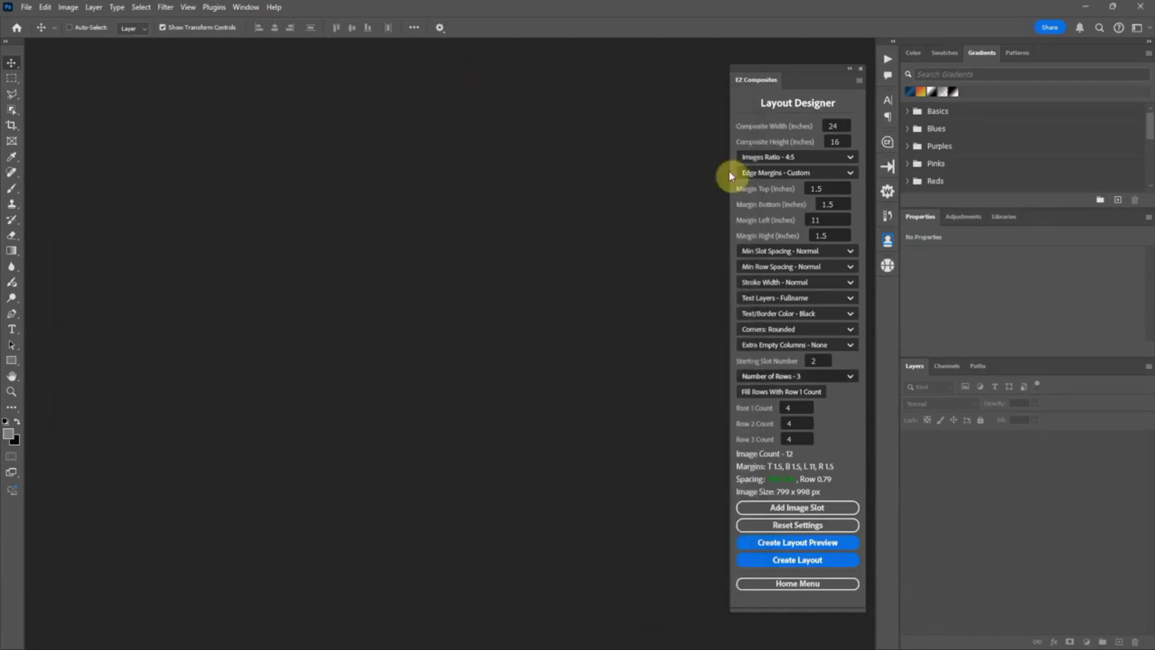
- Open Build Composites in EZ Composites and set the template folder to Memory Mate Template Setup
{"action": "left_click", "coordinate": [808, 584]}
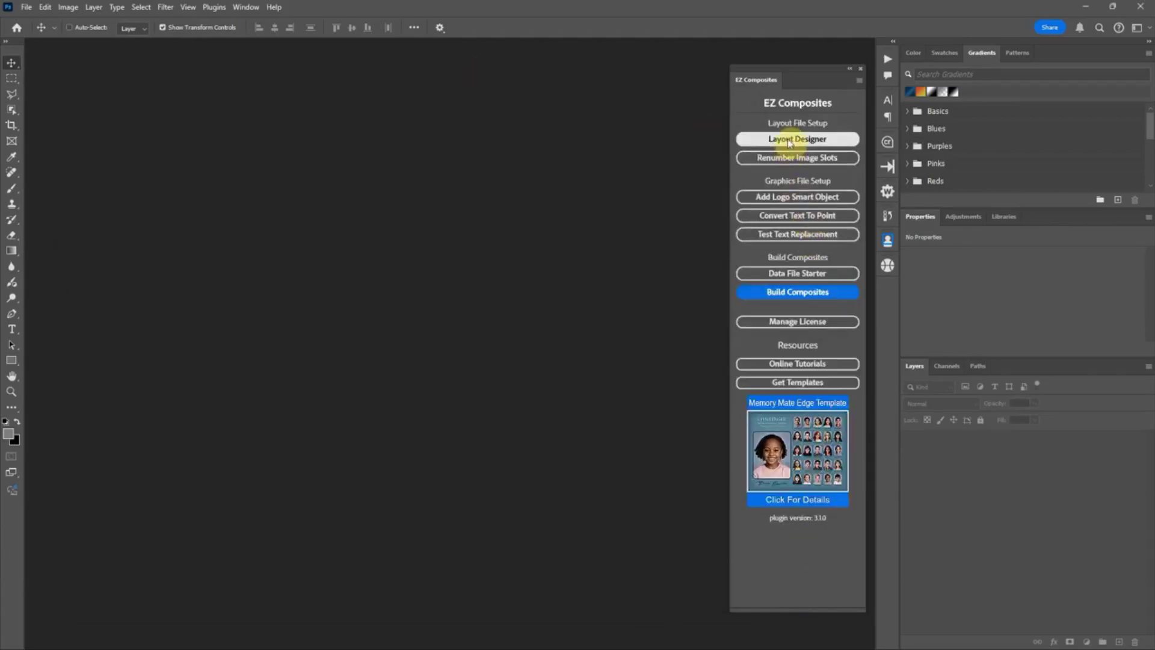
{"action": "left_click", "coordinate": [809, 294]}
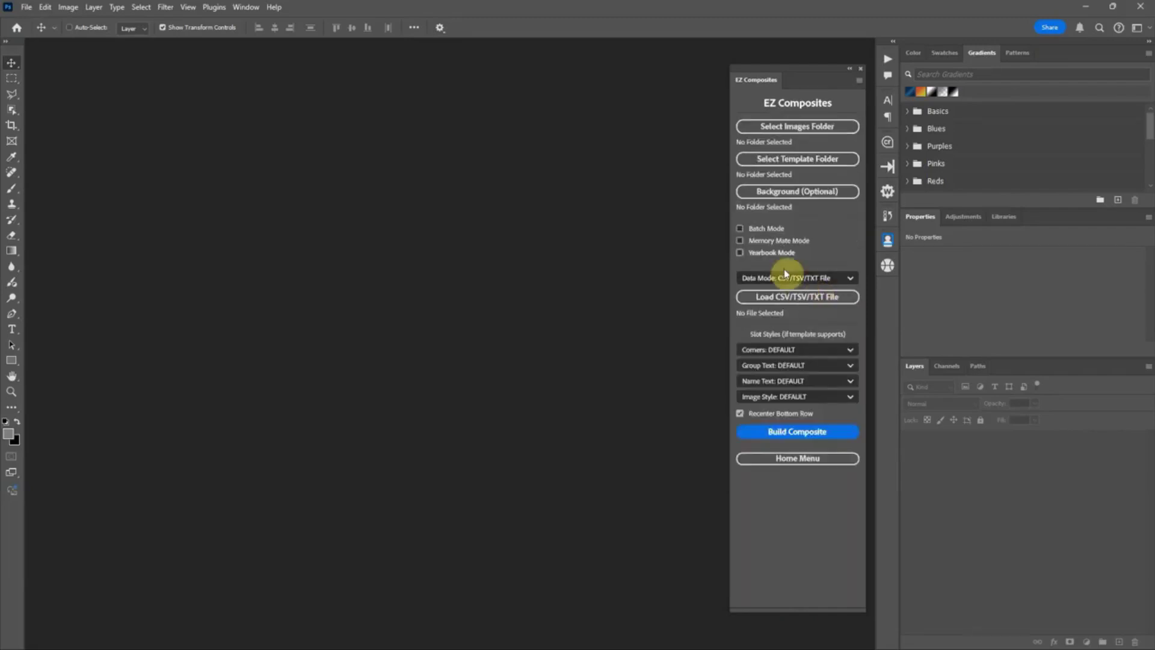
{"action": "left_click", "coordinate": [803, 127]}
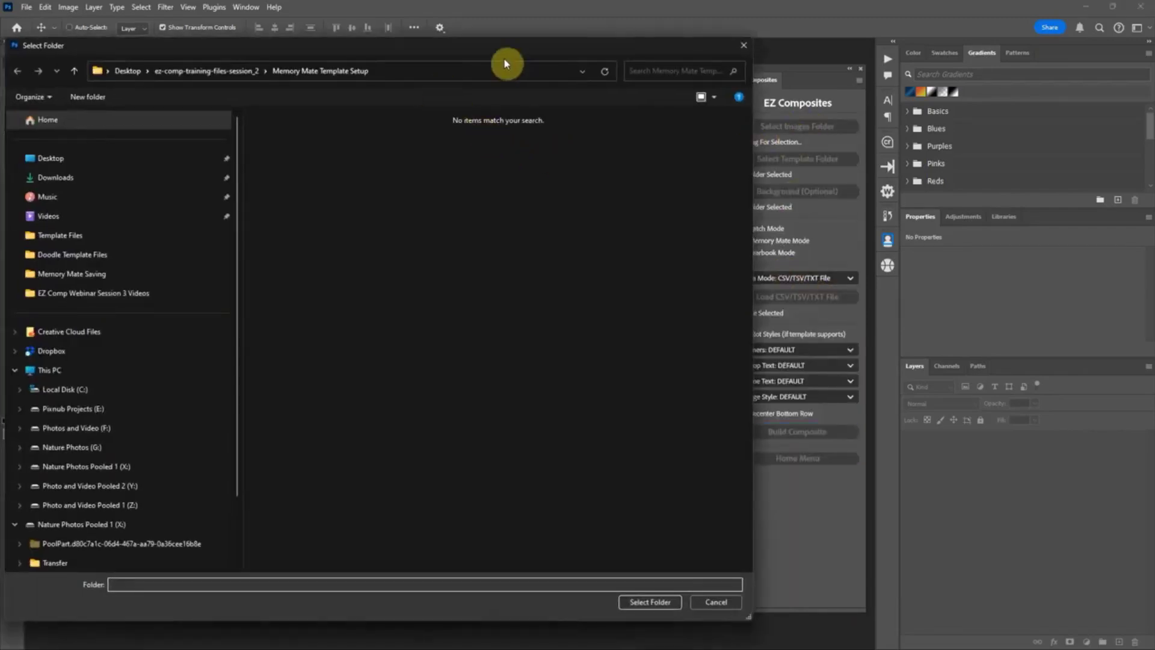
{"action": "left_click", "coordinate": [744, 46]}
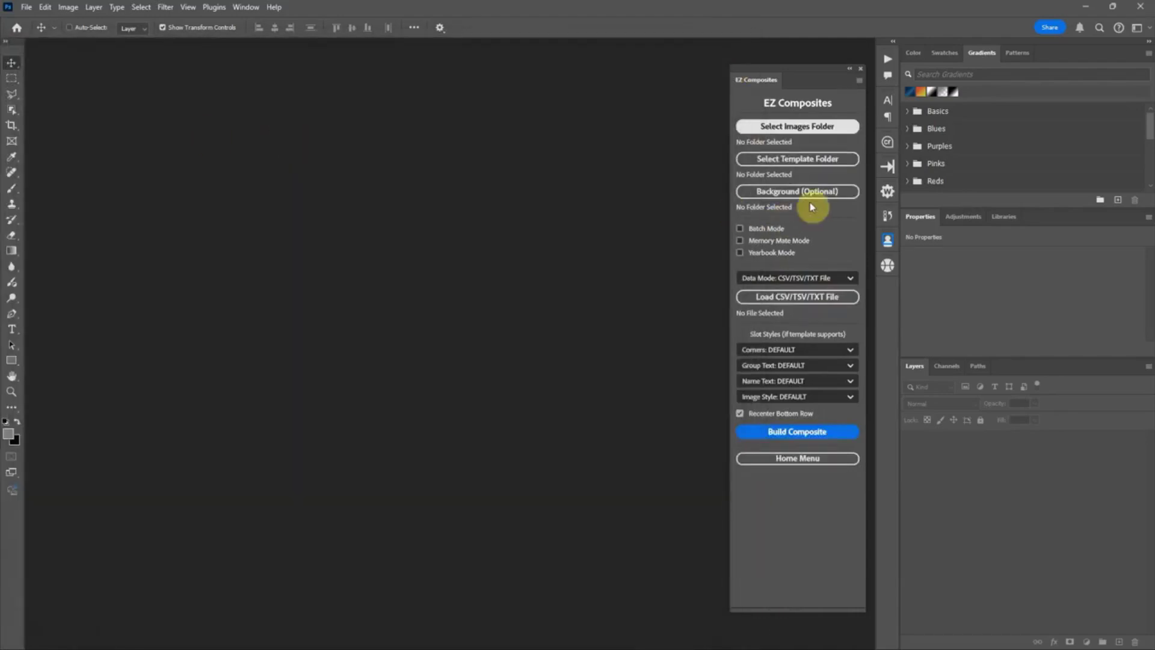
{"action": "left_click", "coordinate": [817, 163]}
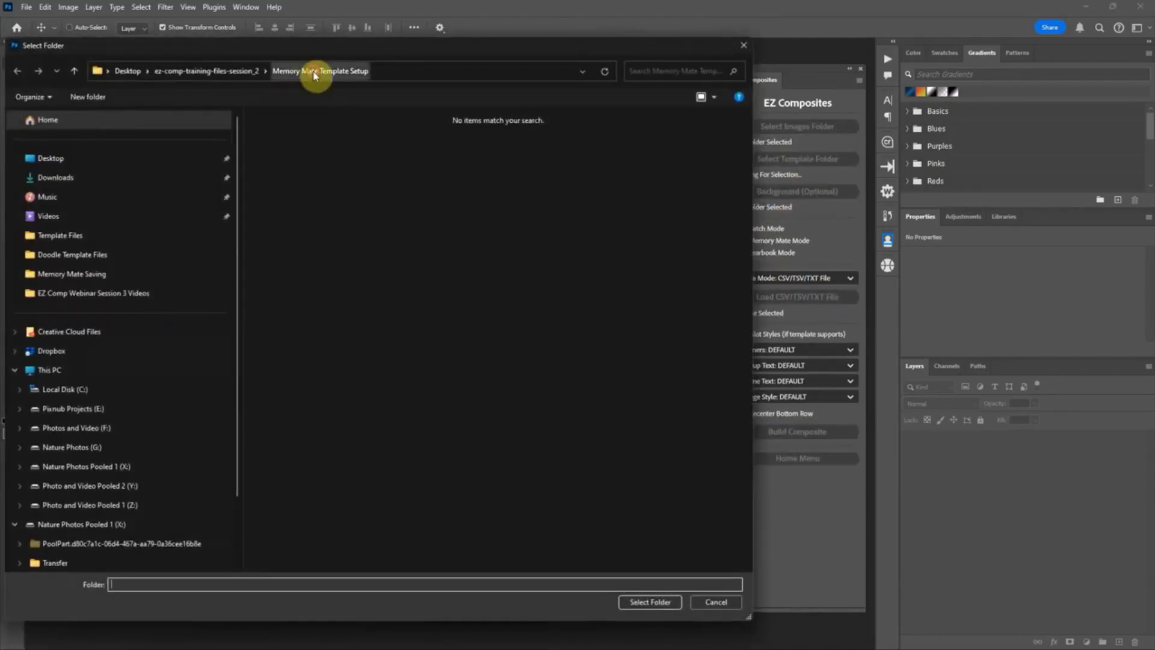
{"action": "left_click", "coordinate": [313, 73]}
{"action": "left_click", "coordinate": [631, 601]}
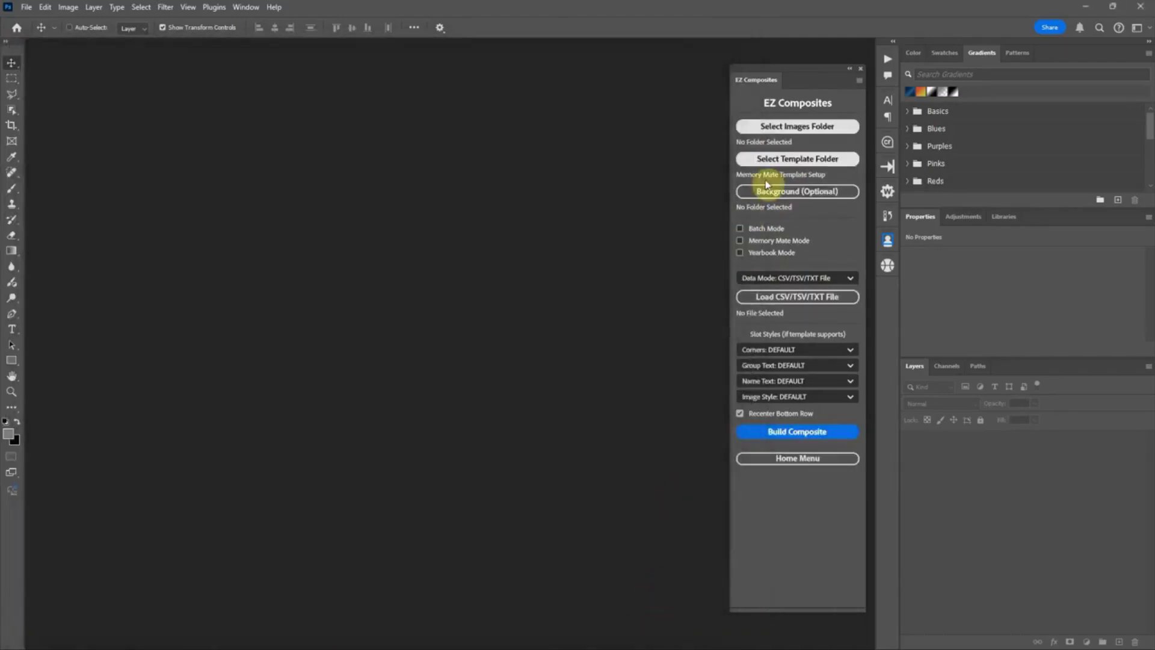
- Set the images folder to the first class folder inside AI Sample Images > By Class in ez-comp-training-files-session_2
{"action": "left_click", "coordinate": [793, 129]}
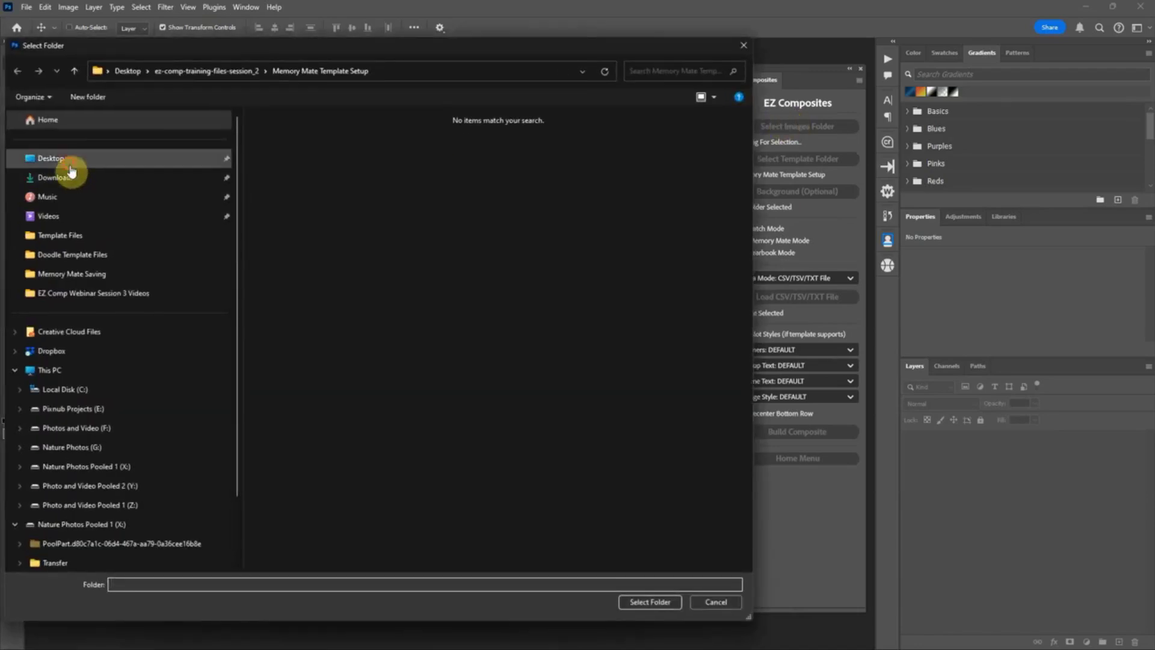
{"action": "left_click", "coordinate": [93, 160]}
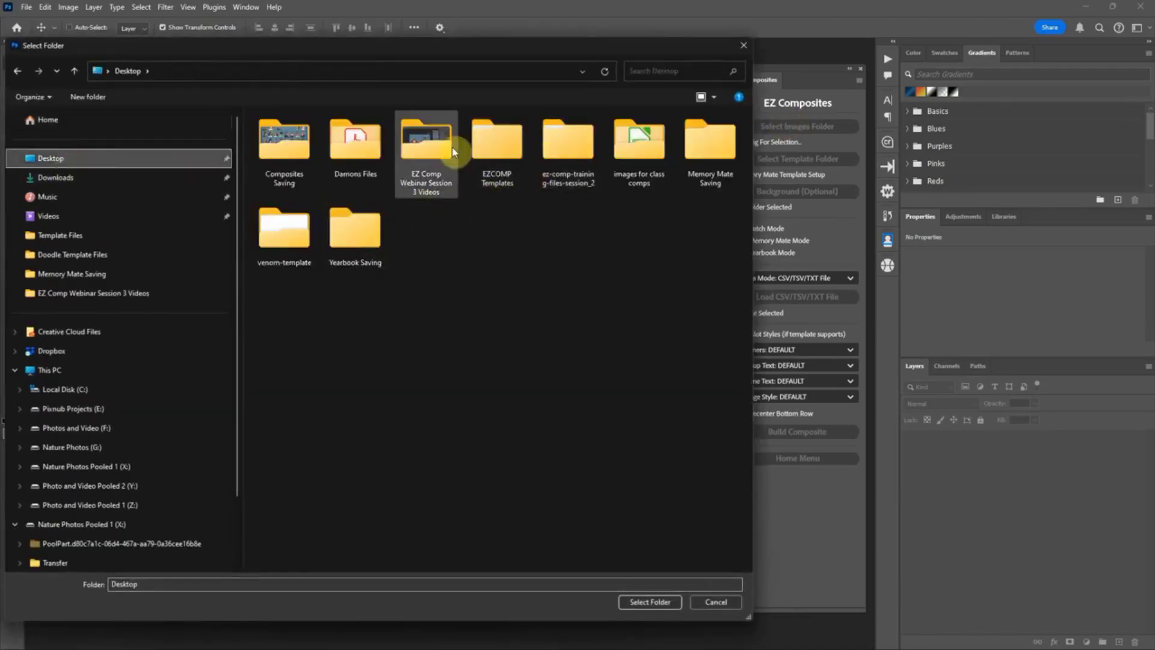
{"action": "double_click", "coordinate": [568, 144]}
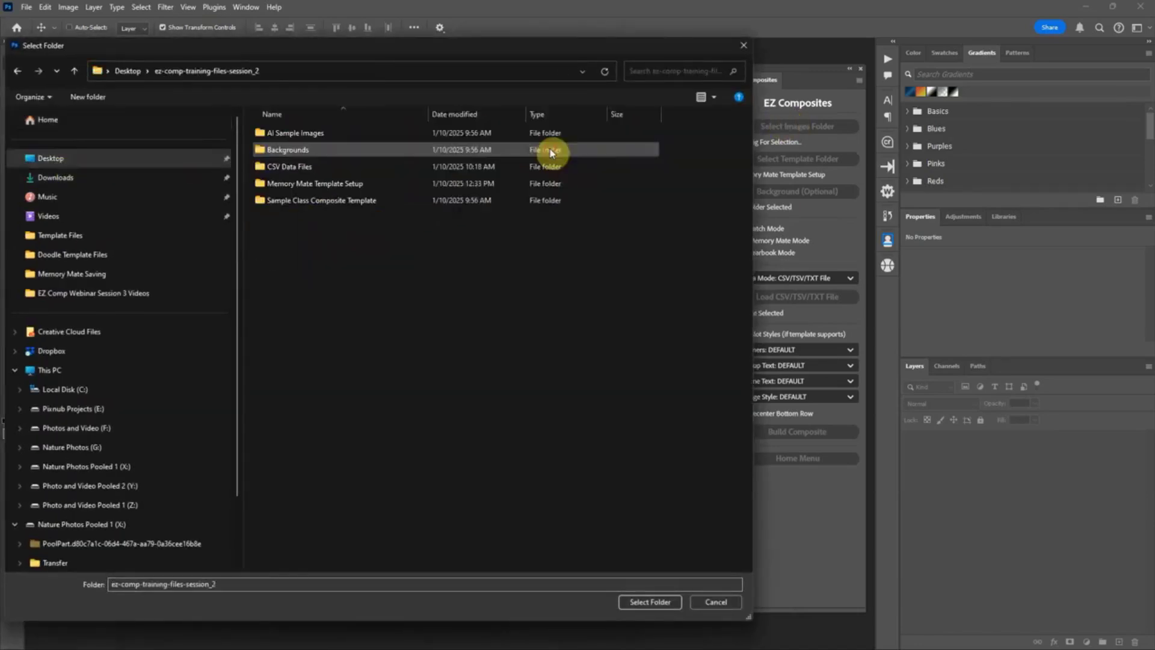
{"action": "double_click", "coordinate": [330, 133]}
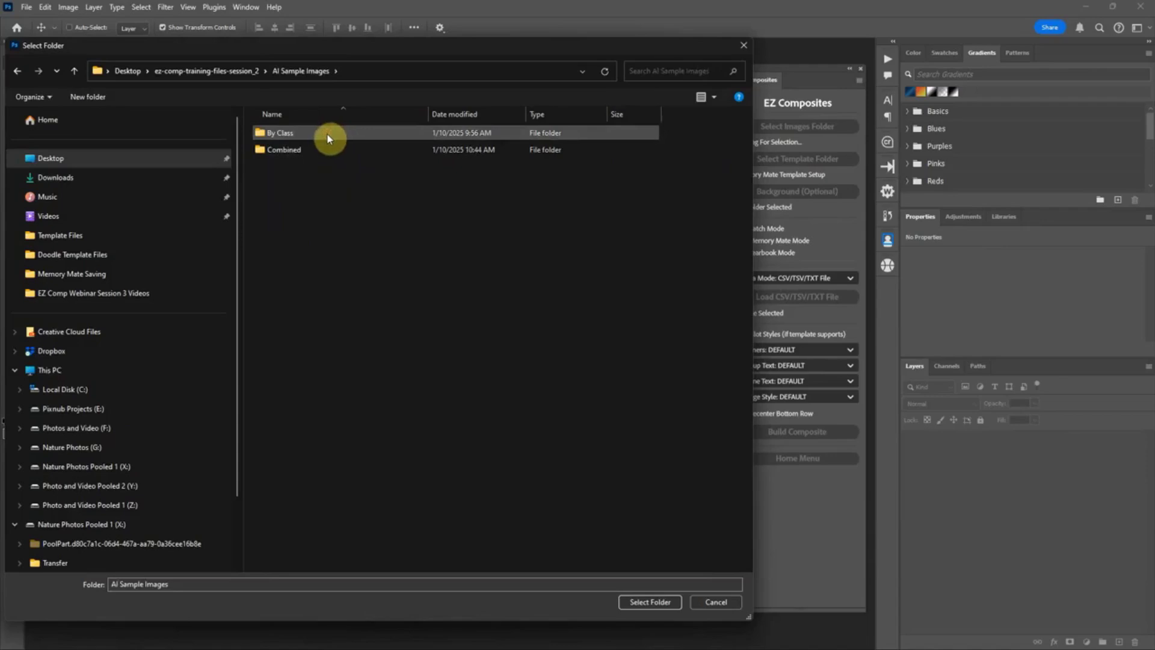
{"action": "double_click", "coordinate": [327, 135]}
{"action": "left_click", "coordinate": [279, 138]}
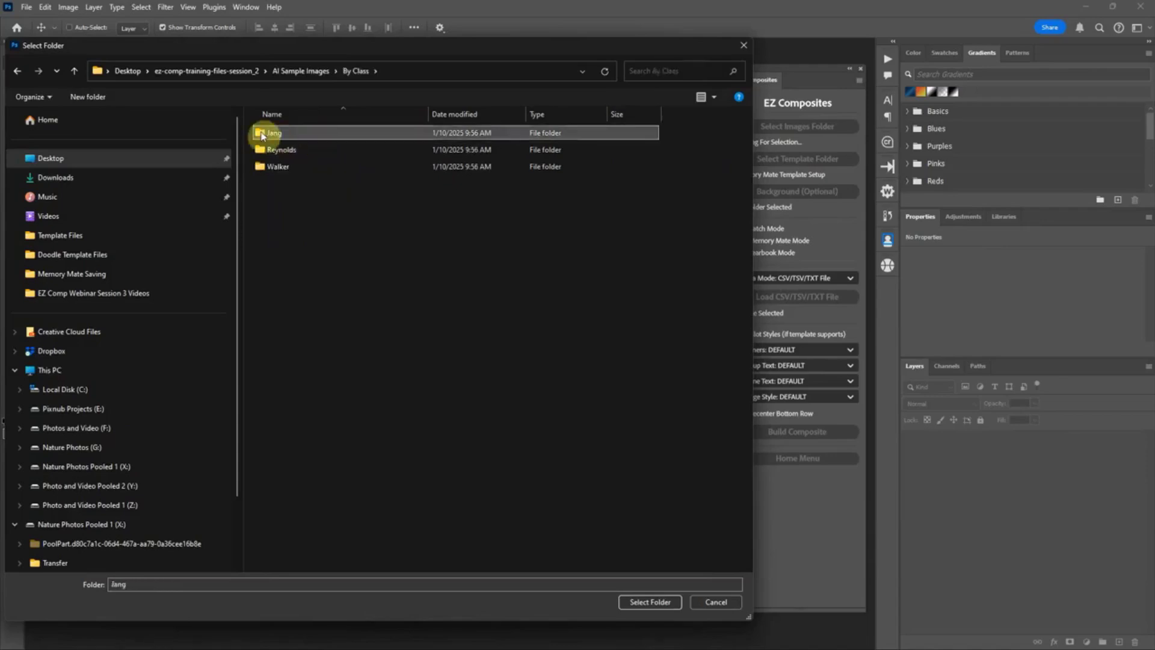
{"action": "left_click", "coordinate": [662, 601]}
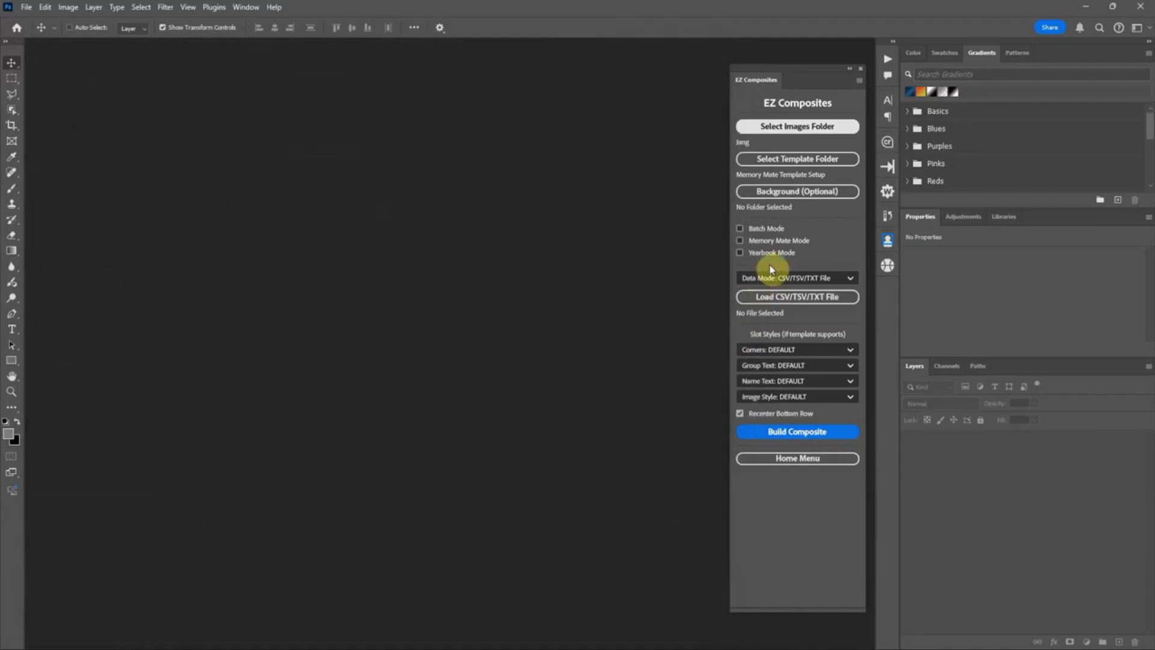
- Load the data file ezcomp-training-session-2.csv from the CSV Data Files folder in ez-comp-training-files-session_2
{"action": "left_click", "coordinate": [794, 296]}
{"action": "left_click", "coordinate": [78, 175]}
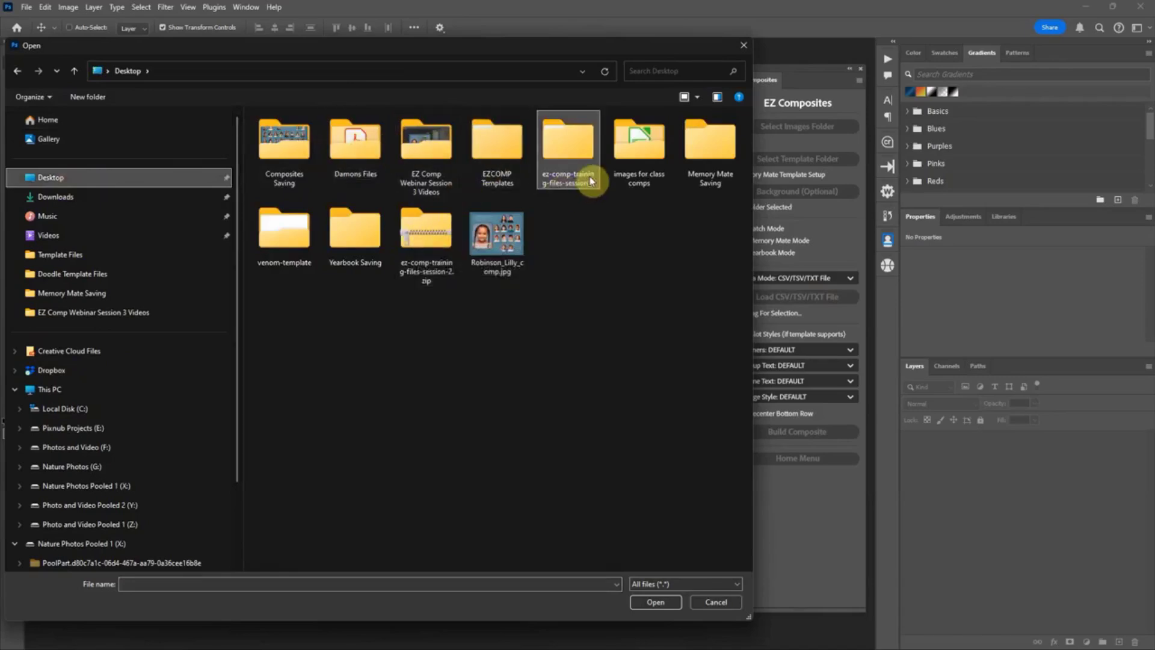
{"action": "double_click", "coordinate": [578, 152]}
{"action": "double_click", "coordinate": [267, 166]}
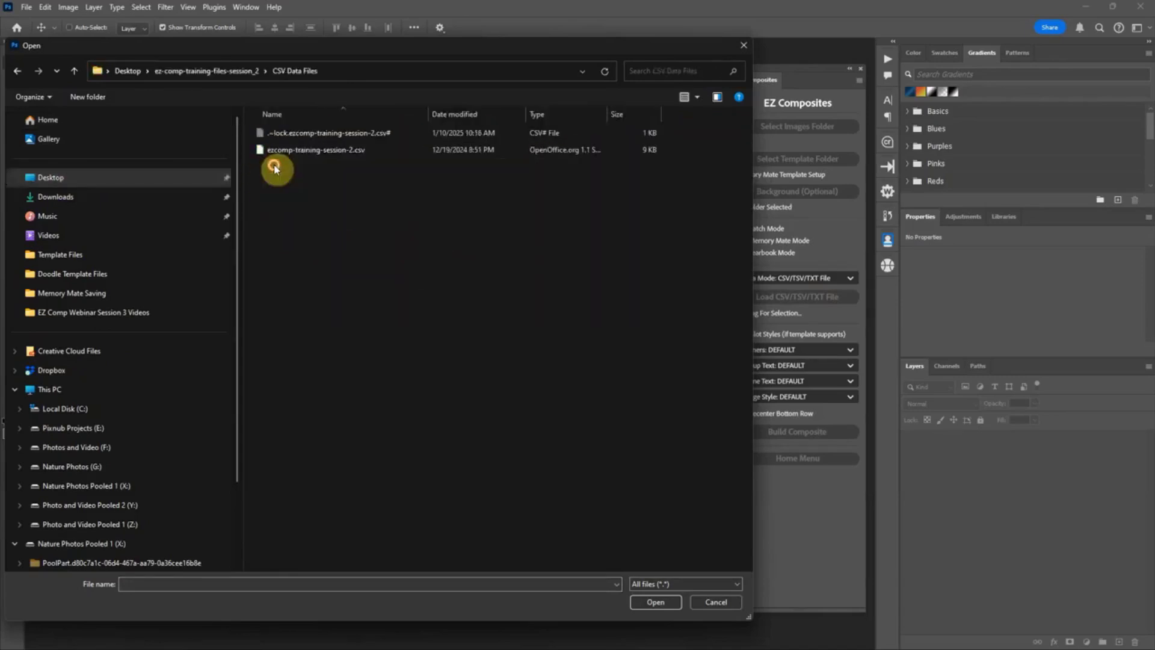
{"action": "double_click", "coordinate": [277, 158]}
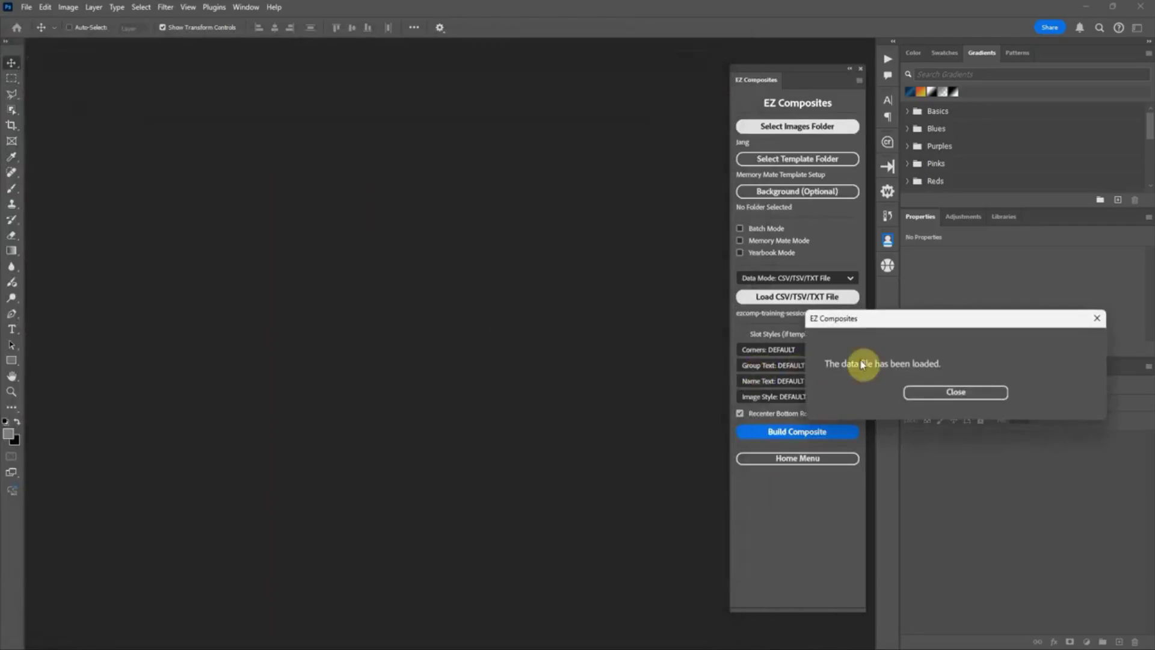
{"action": "left_click", "coordinate": [930, 394]}
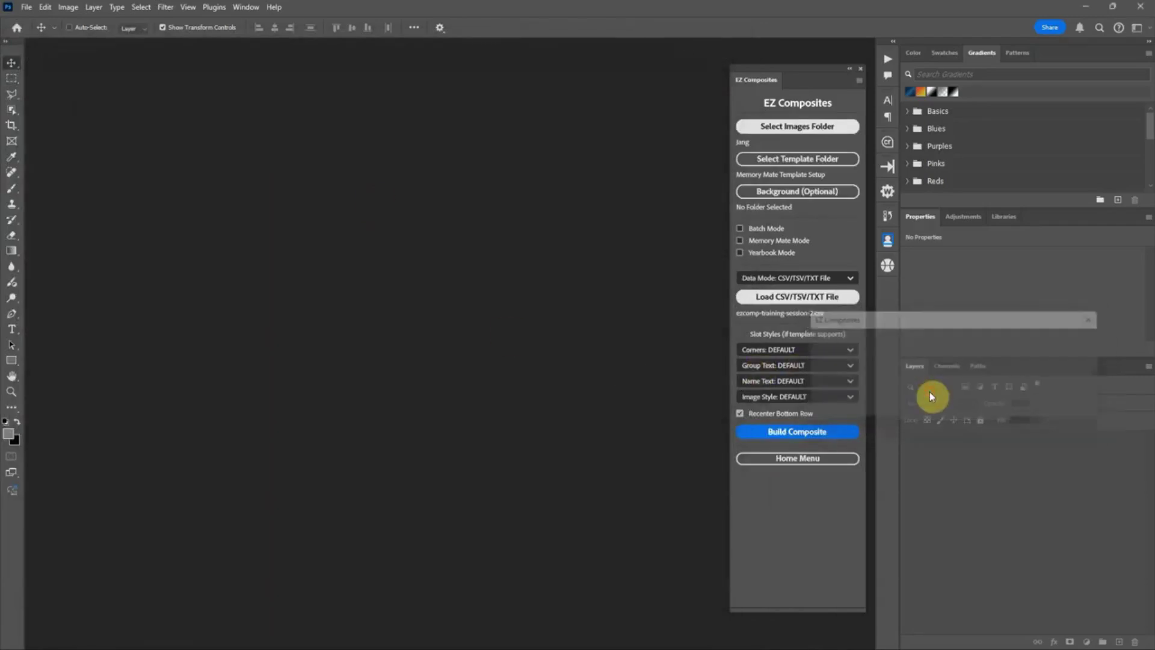
- Enable Memory Mate Mode and set the save folder to Memory Mate Saving on the Desktop
{"action": "left_click", "coordinate": [740, 240]}
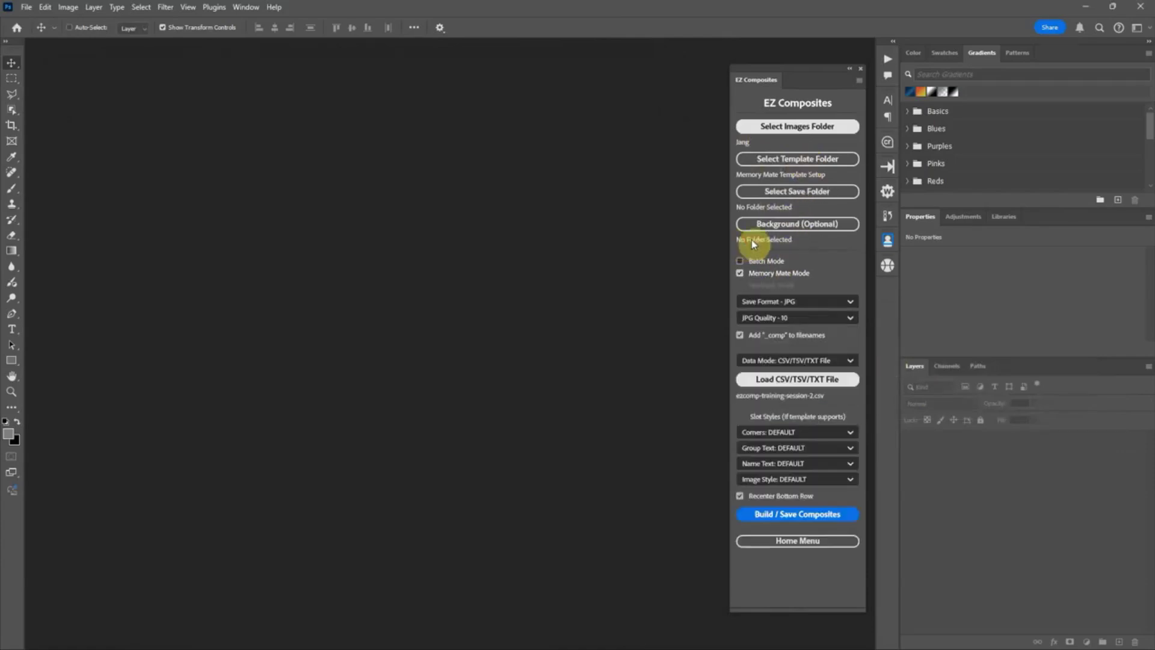
{"action": "left_click", "coordinate": [785, 193]}
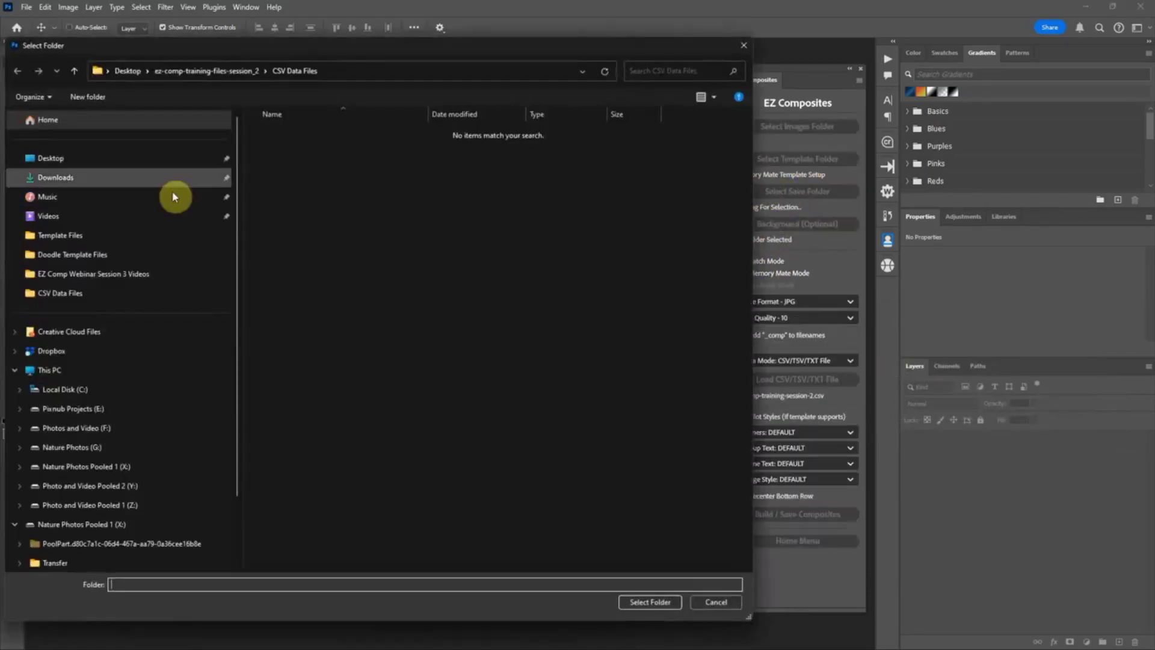
{"action": "left_click", "coordinate": [96, 159]}
{"action": "double_click", "coordinate": [709, 142]}
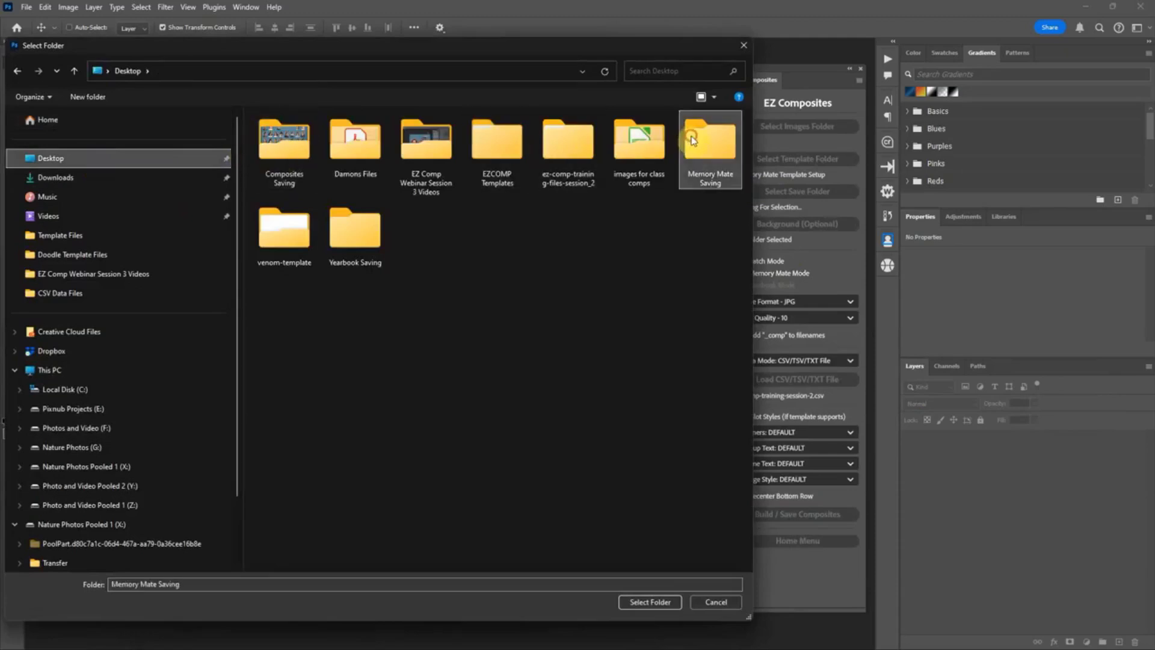
{"action": "left_click", "coordinate": [639, 602]}
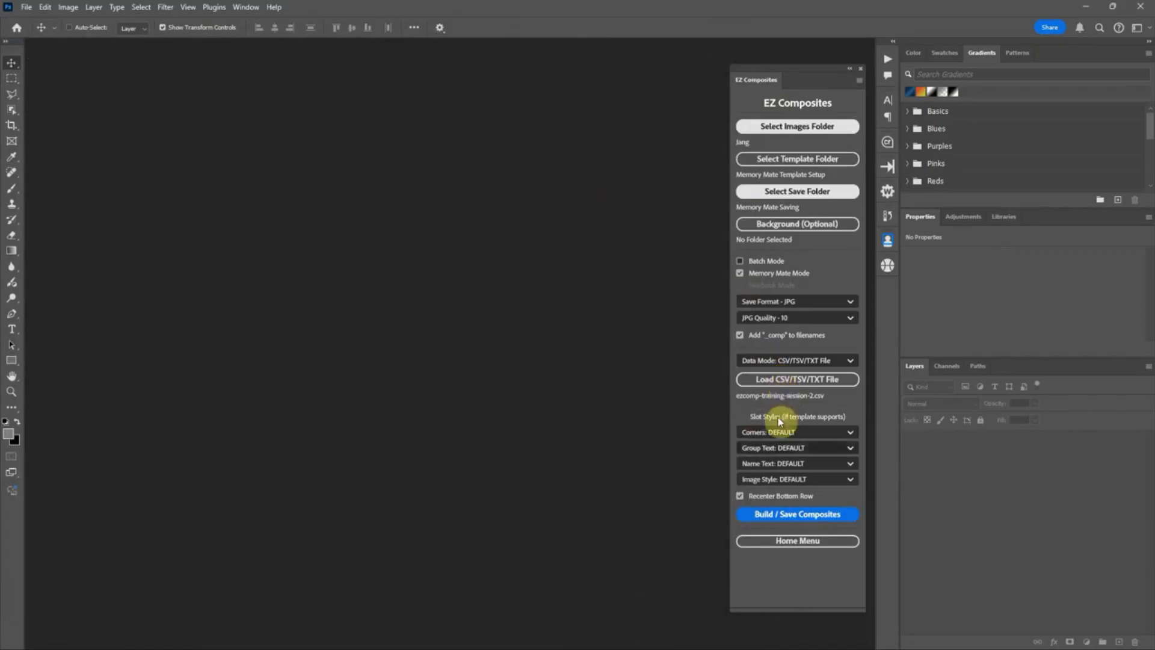
- Build and save the memory mate composites, continuing past the template graphics edit without making changes
{"action": "left_click", "coordinate": [795, 515]}
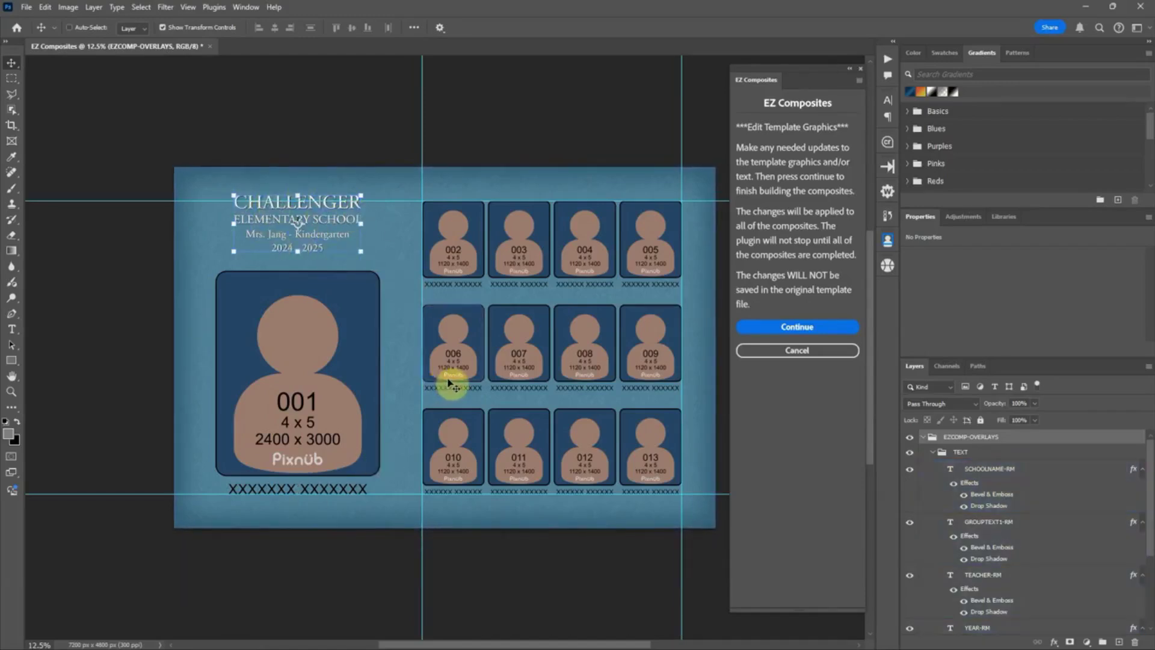
{"action": "mouse_move", "coordinate": [766, 78]}
{"action": "left_mouse_down"}
{"action": "mouse_move", "coordinate": [740, 92]}
{"action": "mouse_move", "coordinate": [749, 87]}
{"action": "left_mouse_up"}
{"action": "left_click", "coordinate": [770, 341]}
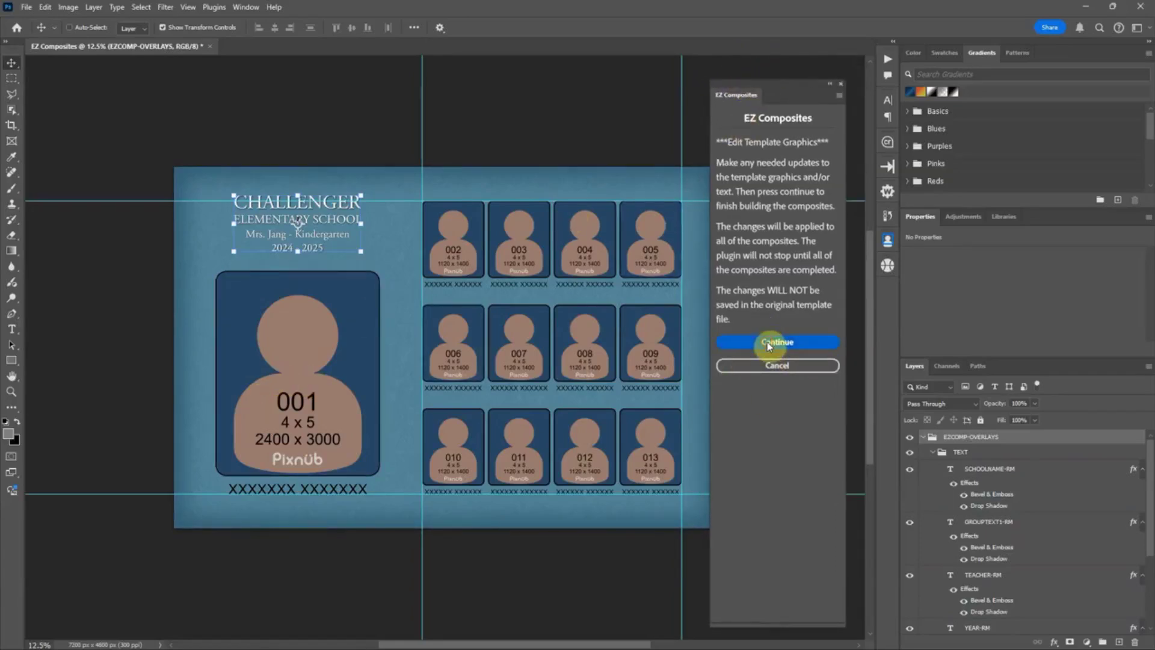
{"action": "left_click", "coordinate": [768, 342]}
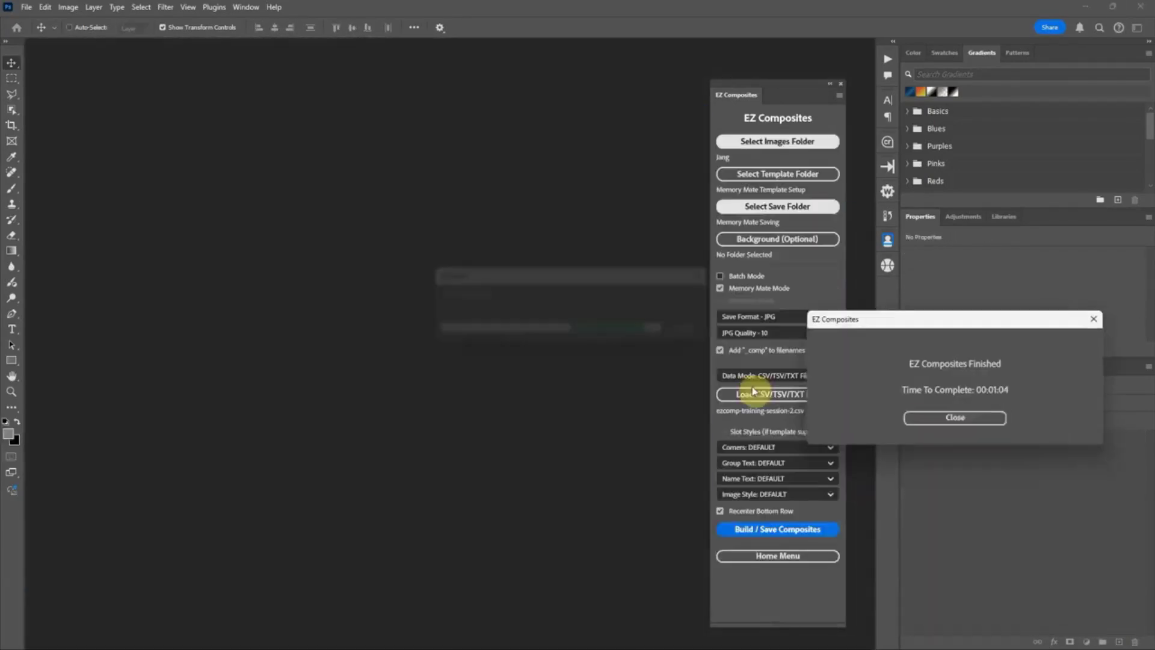
{"action": "left_click", "coordinate": [932, 421]}
- Switch to File Explorer and review the finished composites in Memory Mate Saving one by one, closing the viewer and folder window when done
{"action": "key", "text": "alt+Tab"}
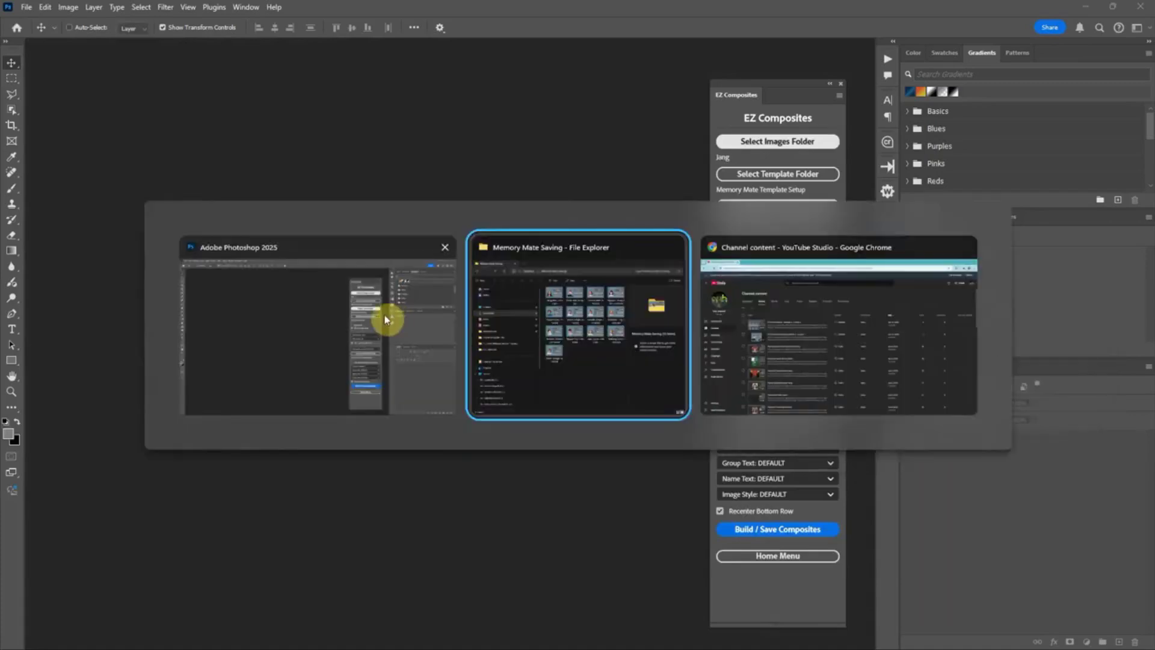
{"action": "double_click", "coordinate": [340, 199]}
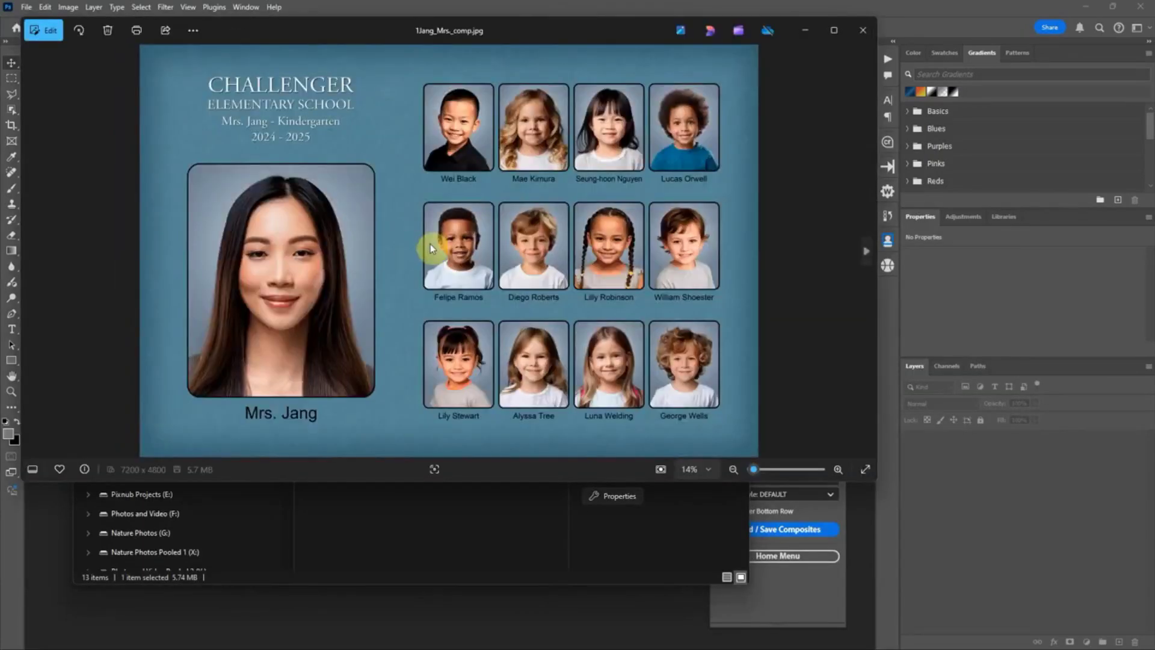
{"action": "key", "text": "Right"}
{"action": "key", "text": "Right"}
{"action": "key", "text": "Right"}
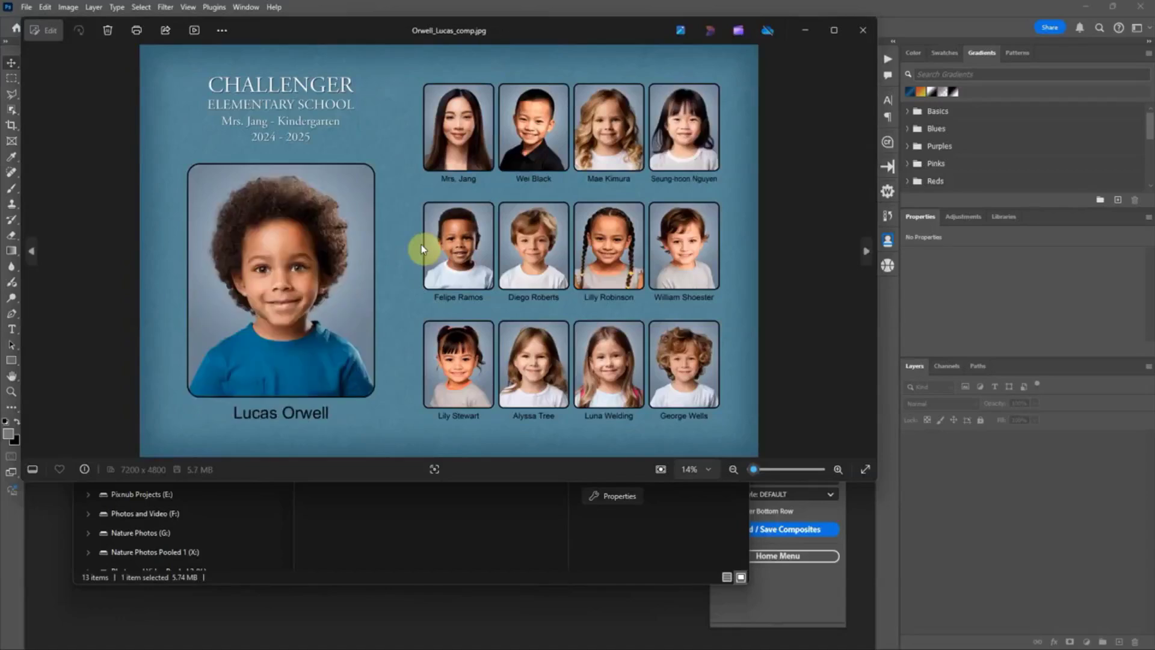
{"action": "key", "text": "Right"}
{"action": "key", "text": "Right"}
{"action": "key", "text": "Right"}
{"action": "key", "text": "Right"}
{"action": "key", "text": "Right"}
{"action": "key", "text": "Right"}
{"action": "key", "text": "Right"}
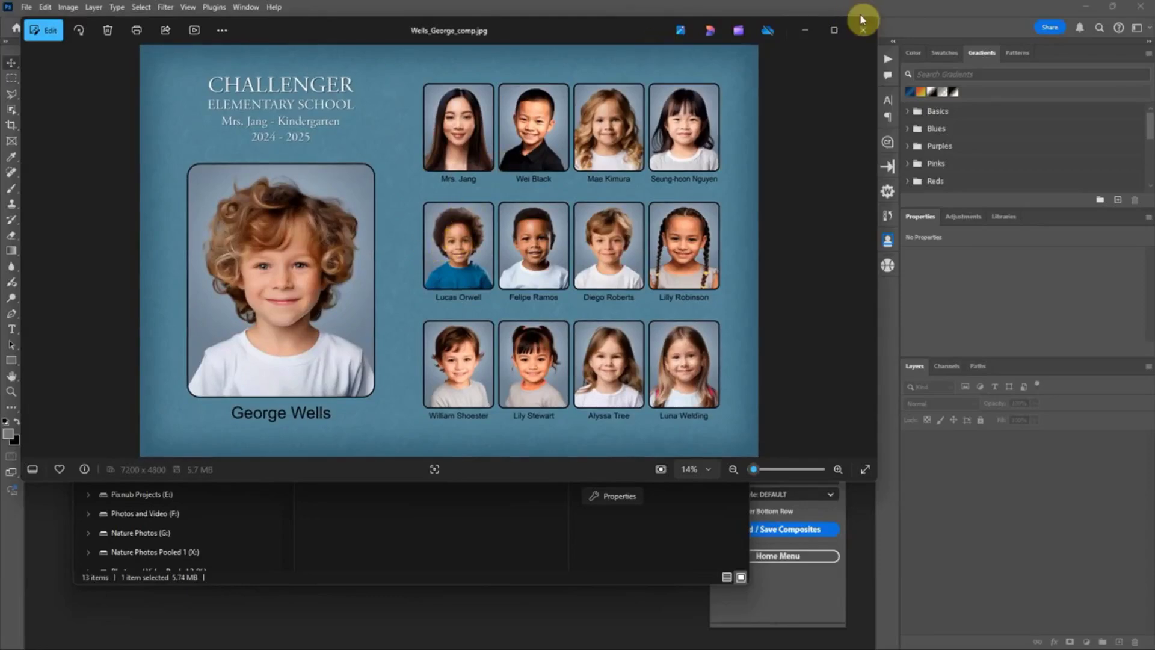
{"action": "left_click", "coordinate": [860, 29]}
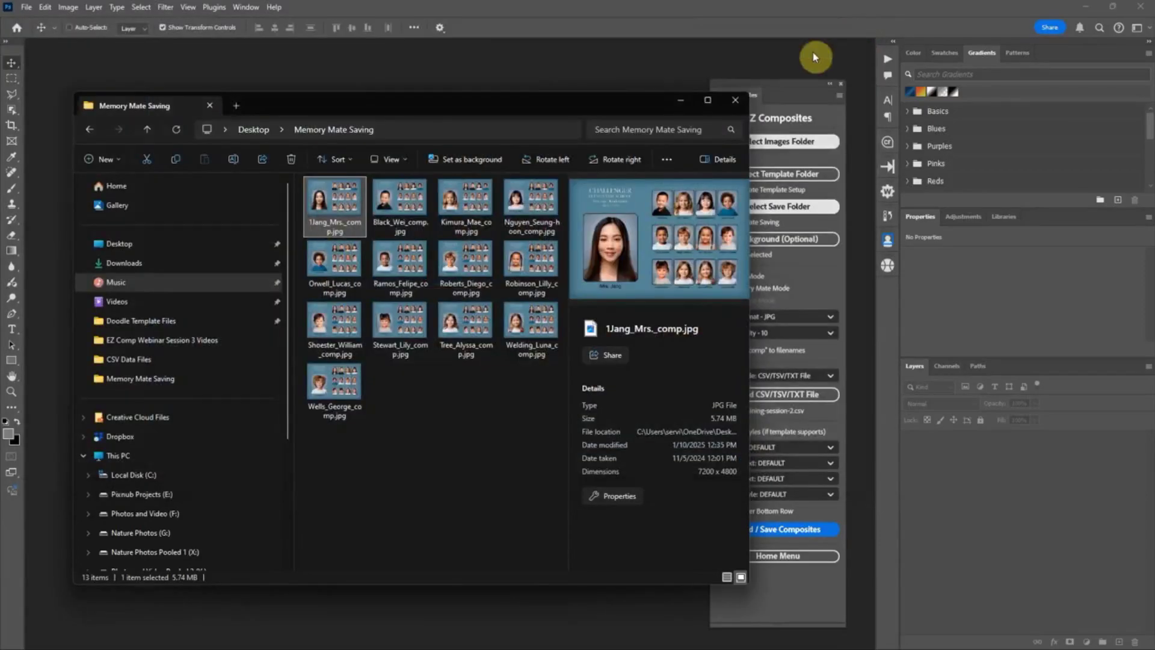
{"action": "left_click", "coordinate": [740, 101]}
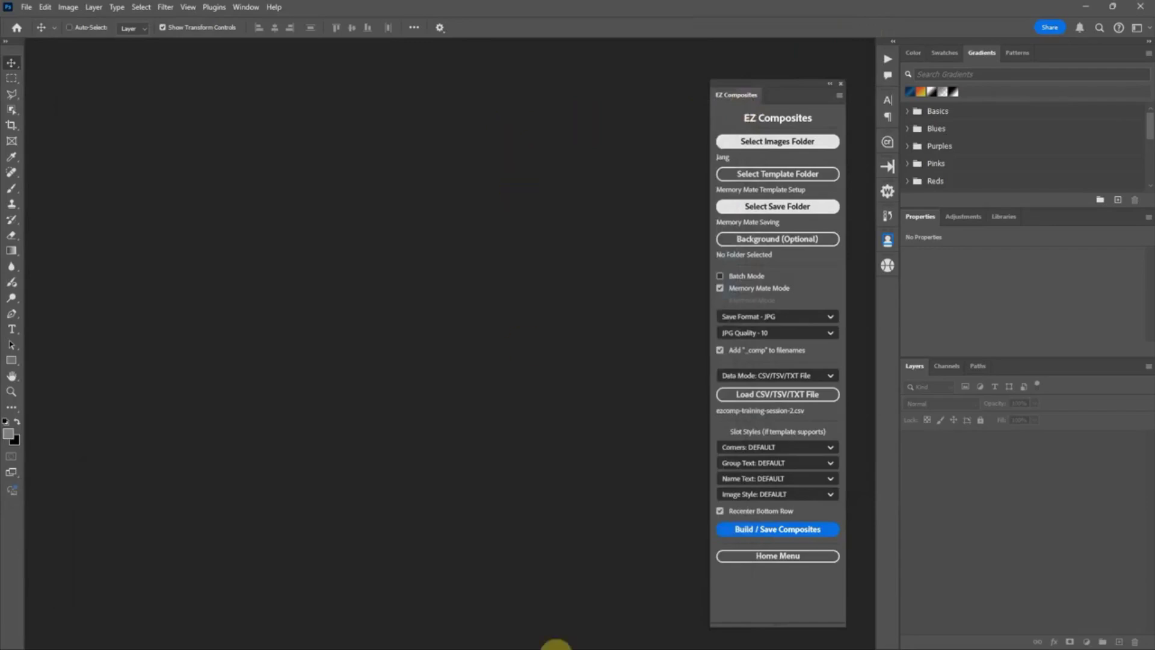
- In a new File Explorer window, browse to the Template Files folder of ezcomp-memory-mate-edge-template in EZCOMP Templates and maximize the window
{"action": "left_click", "coordinate": [660, 637]}
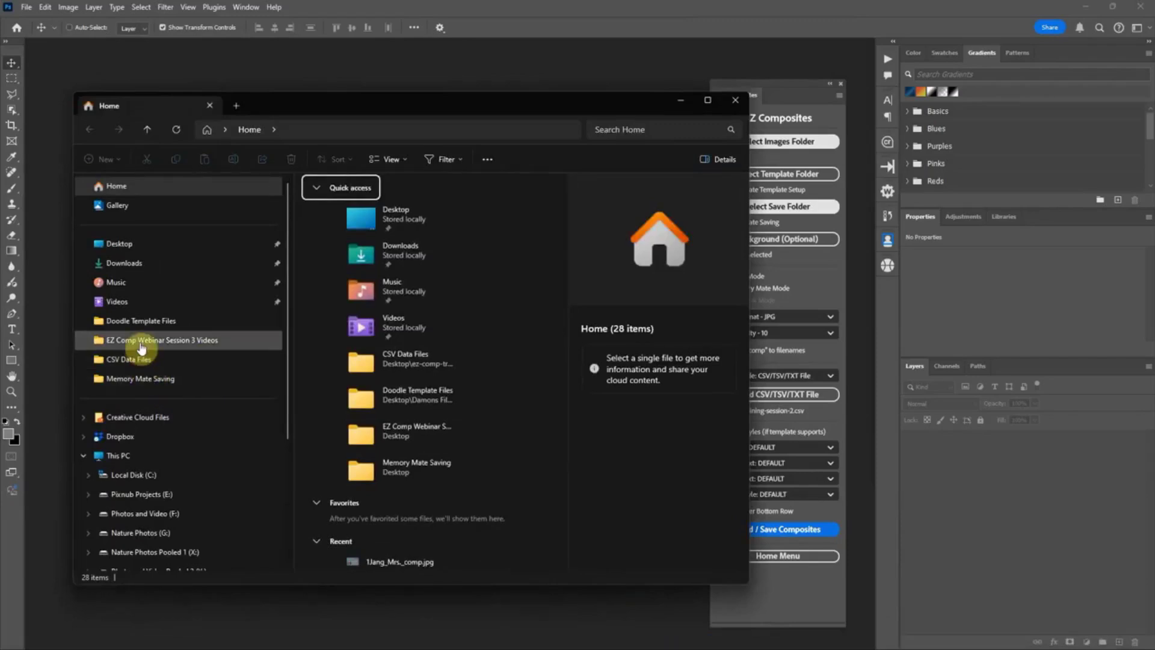
{"action": "left_click_drag", "start_coordinate": [337, 106], "coordinate": [332, 70]}
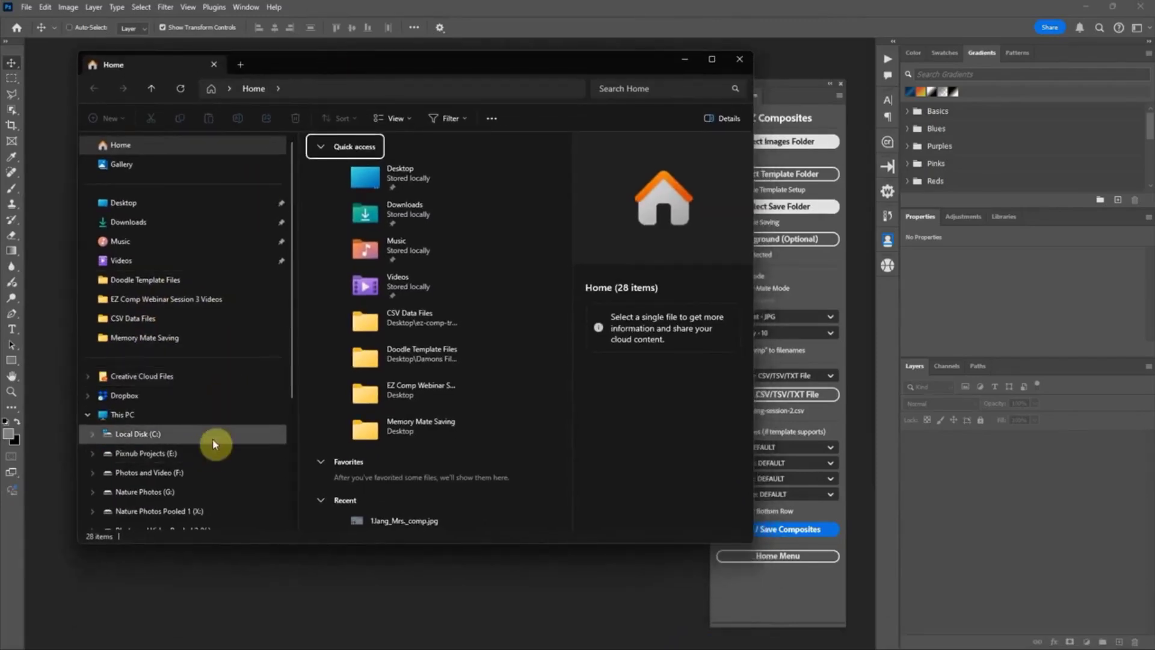
{"action": "left_click", "coordinate": [160, 212]}
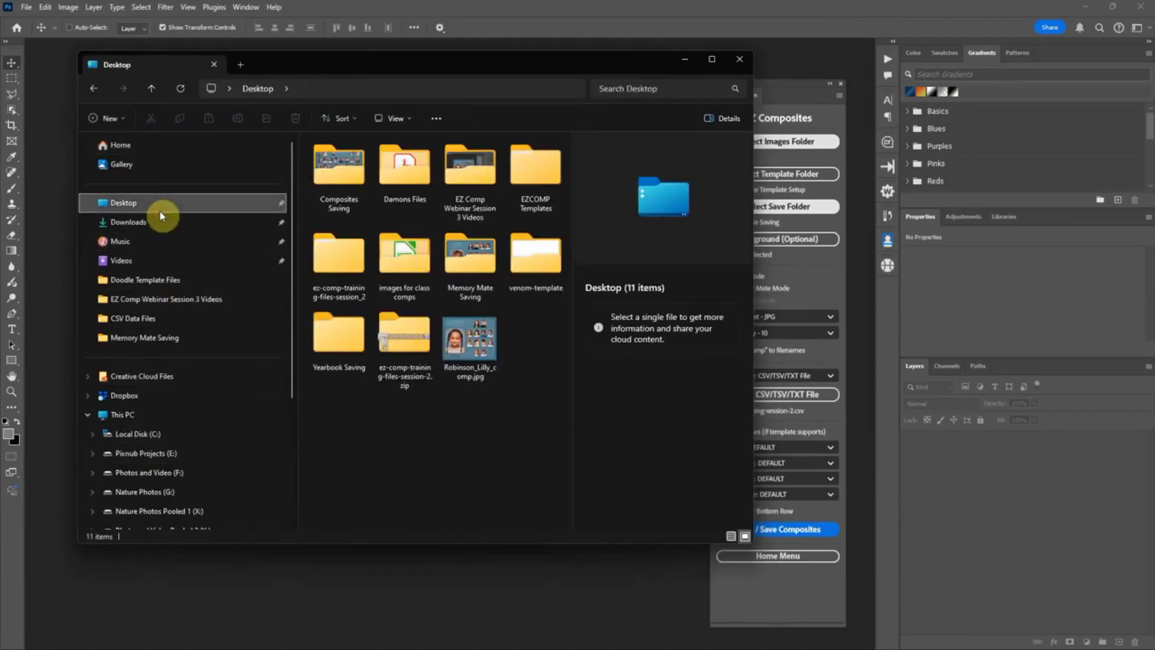
{"action": "double_click", "coordinate": [547, 162]}
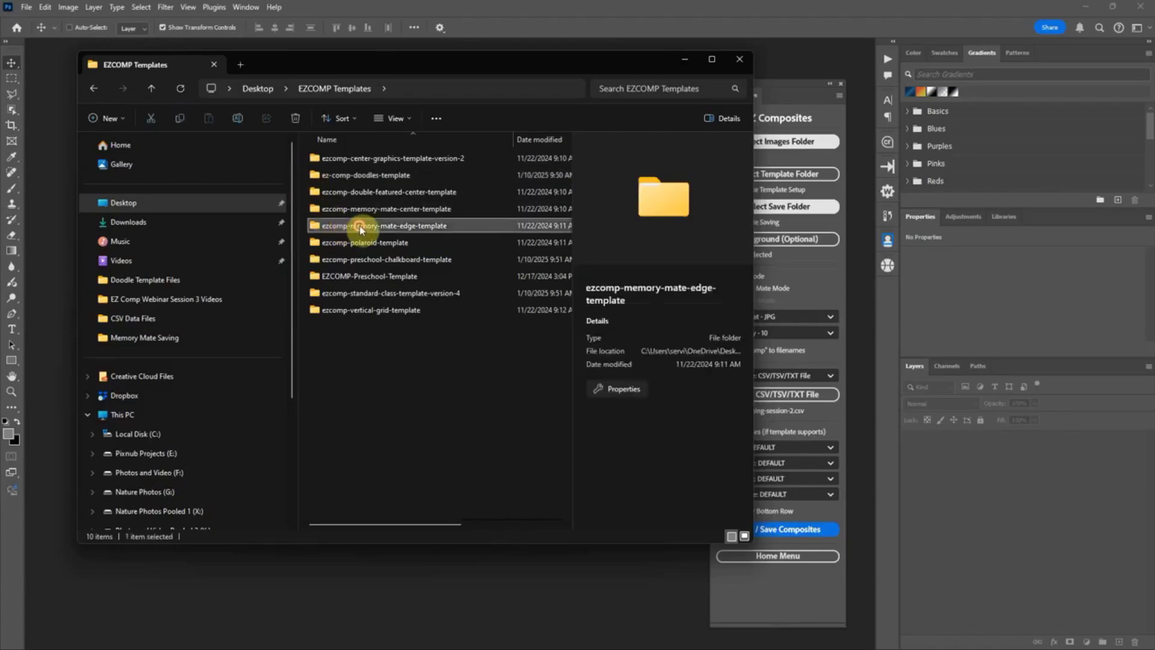
{"action": "double_click", "coordinate": [359, 225]}
{"action": "double_click", "coordinate": [353, 160]}
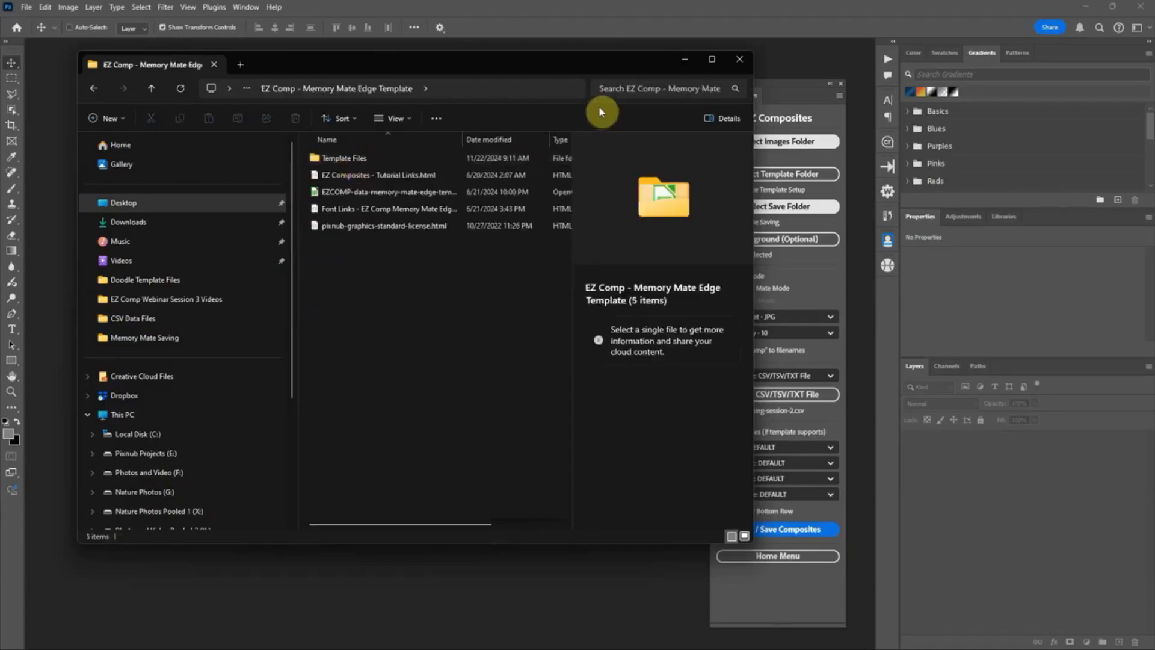
{"action": "double_click", "coordinate": [392, 154]}
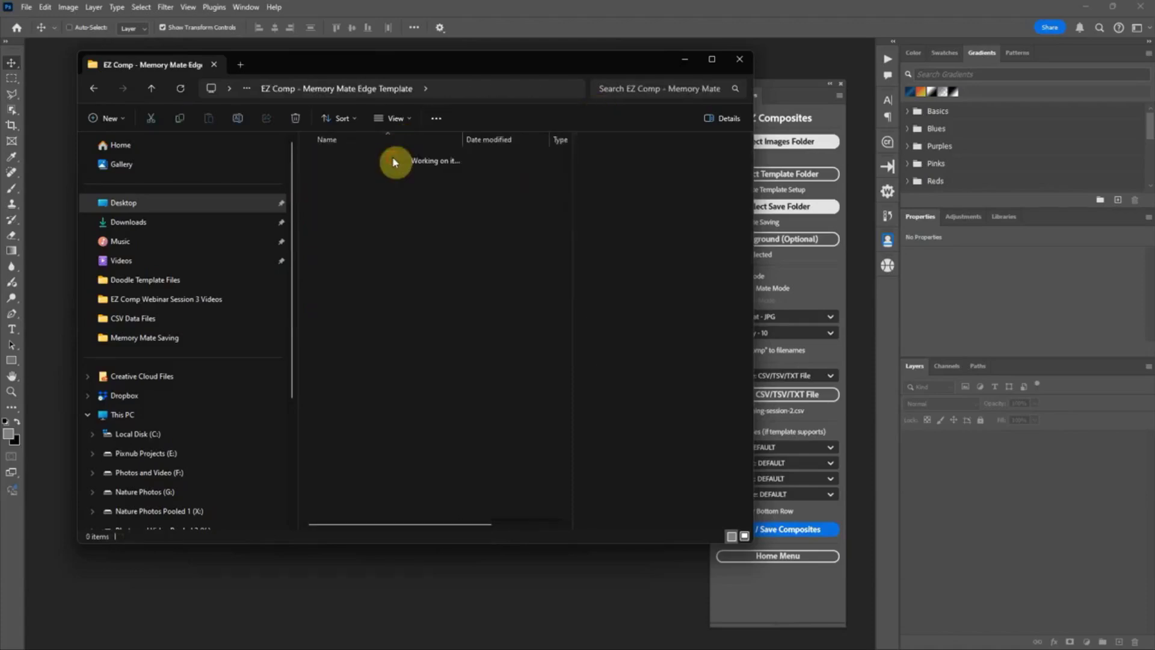
{"action": "left_click", "coordinate": [711, 59]}
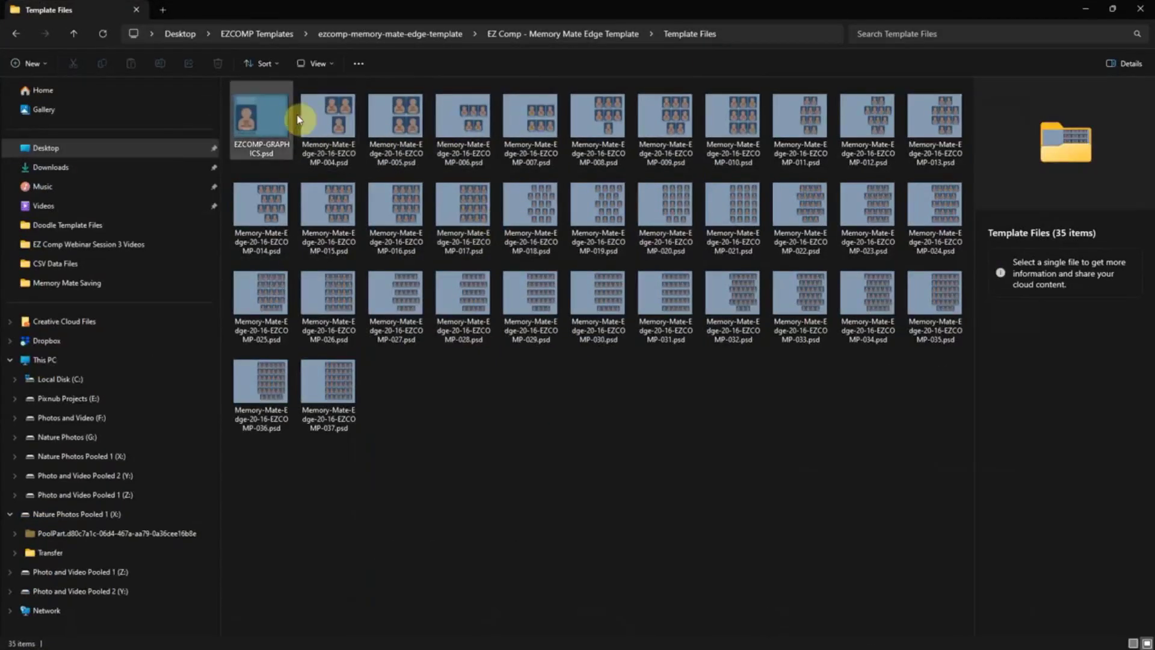
- Open EZCOMP-GRAPHICS.psd and the Memory-Mate-Edge-20-16 layouts EZCOMP-005 and EZCOMP-032 in Photoshop, and compare the graphics file with the 005 layout
{"action": "left_click", "coordinate": [272, 120]}
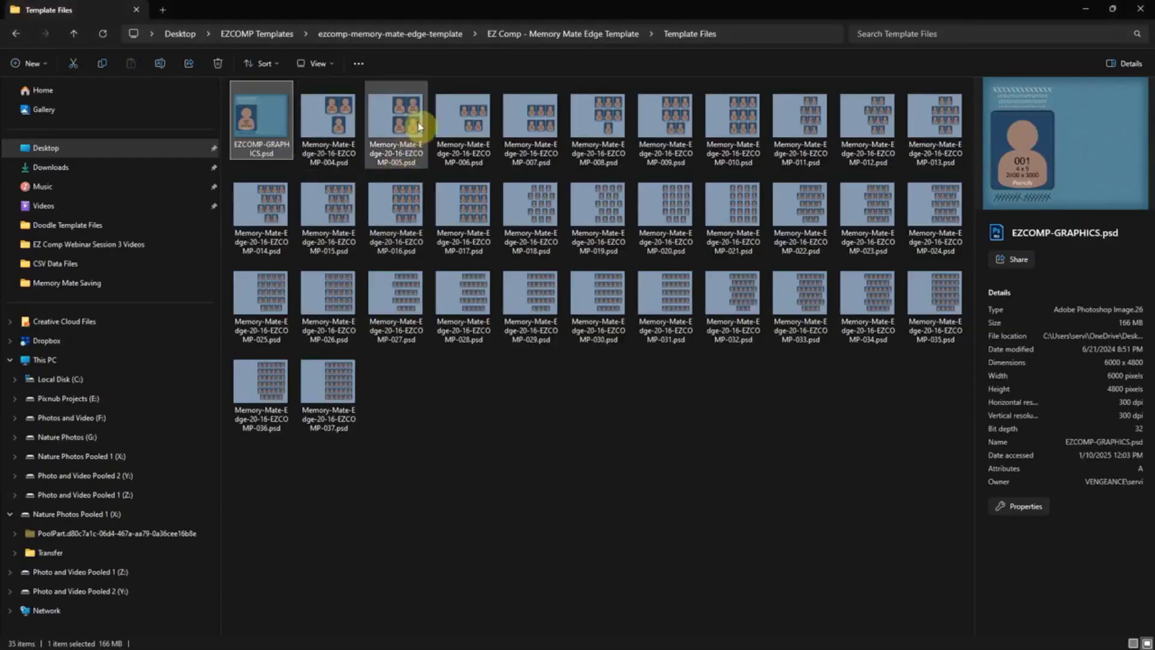
{"action": "left_click", "coordinate": [419, 126]}
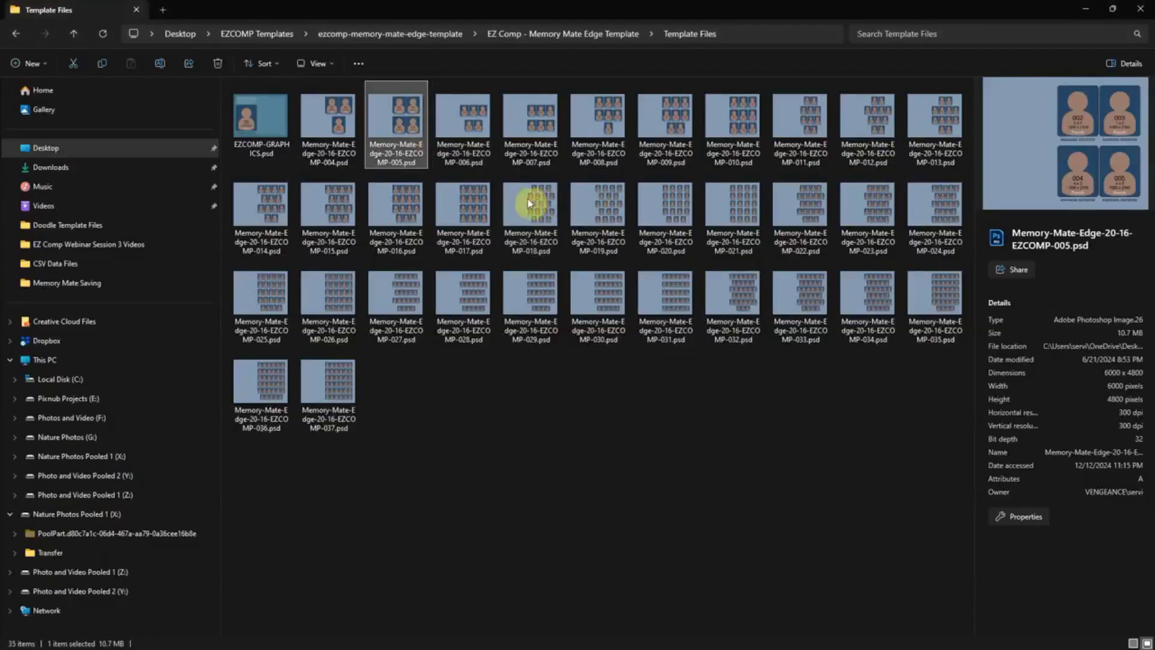
{"action": "double_click", "coordinate": [743, 305]}
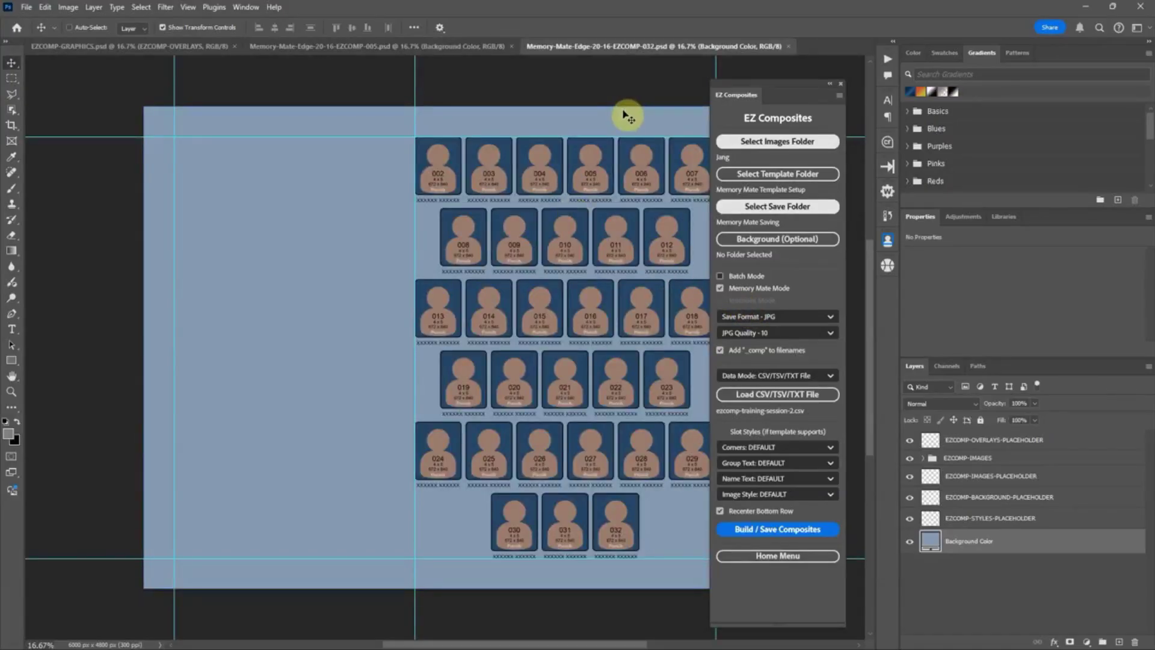
{"action": "left_click", "coordinate": [155, 44]}
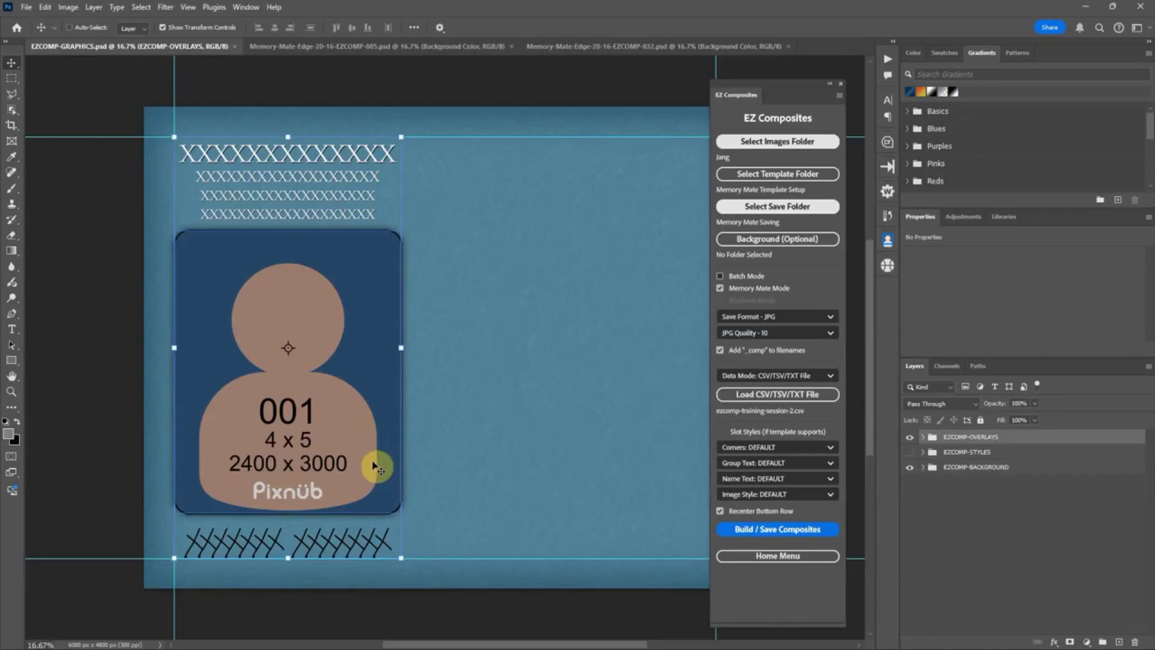
{"action": "left_click", "coordinate": [399, 46]}
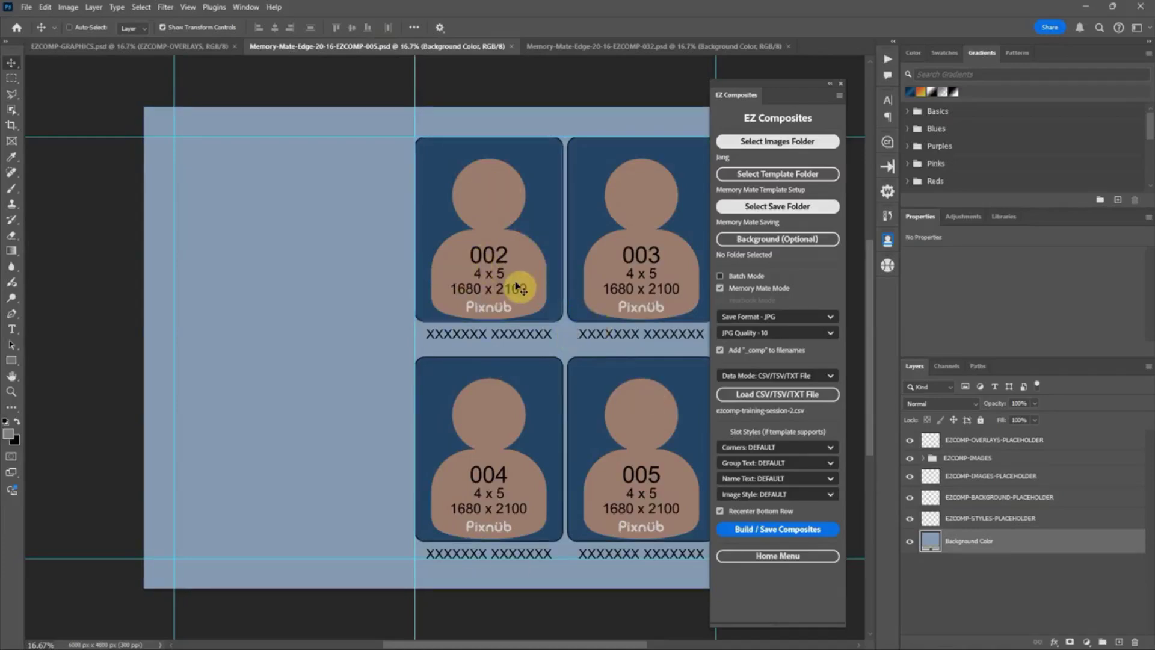
- Compare the Memory-Mate-Edge-20-16-EZCOMP-032 layout with EZCOMP-GRAPHICS.psd, looking at the slot area and the area reserved for graphics
{"action": "left_click", "coordinate": [557, 47]}
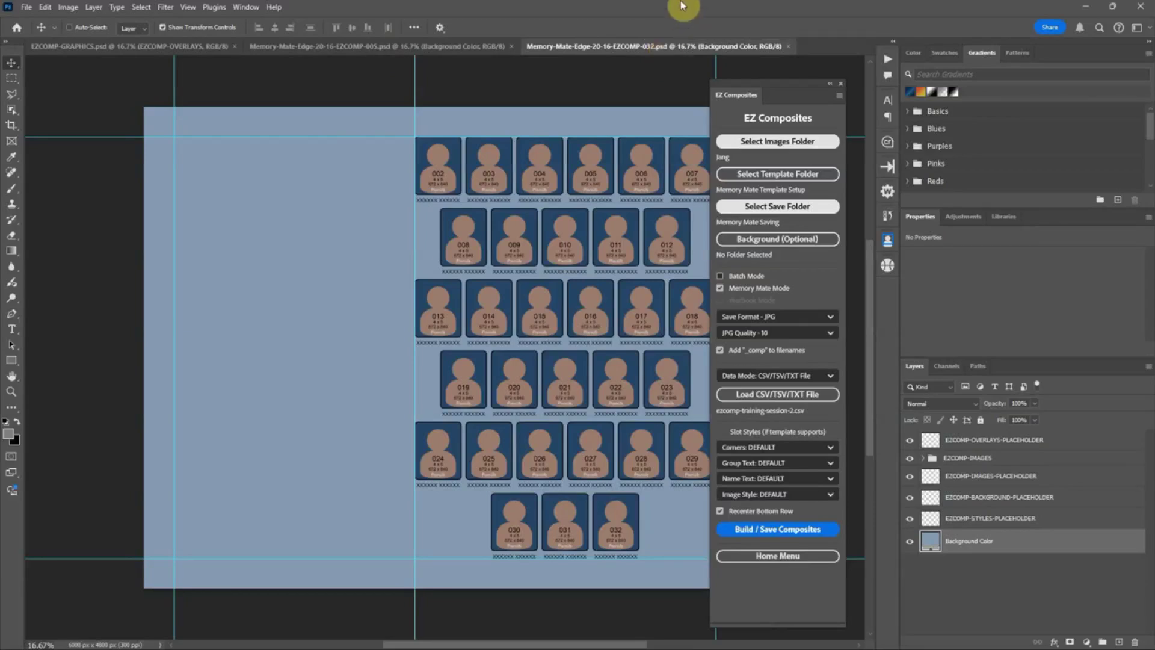
{"action": "left_click", "coordinate": [51, 48]}
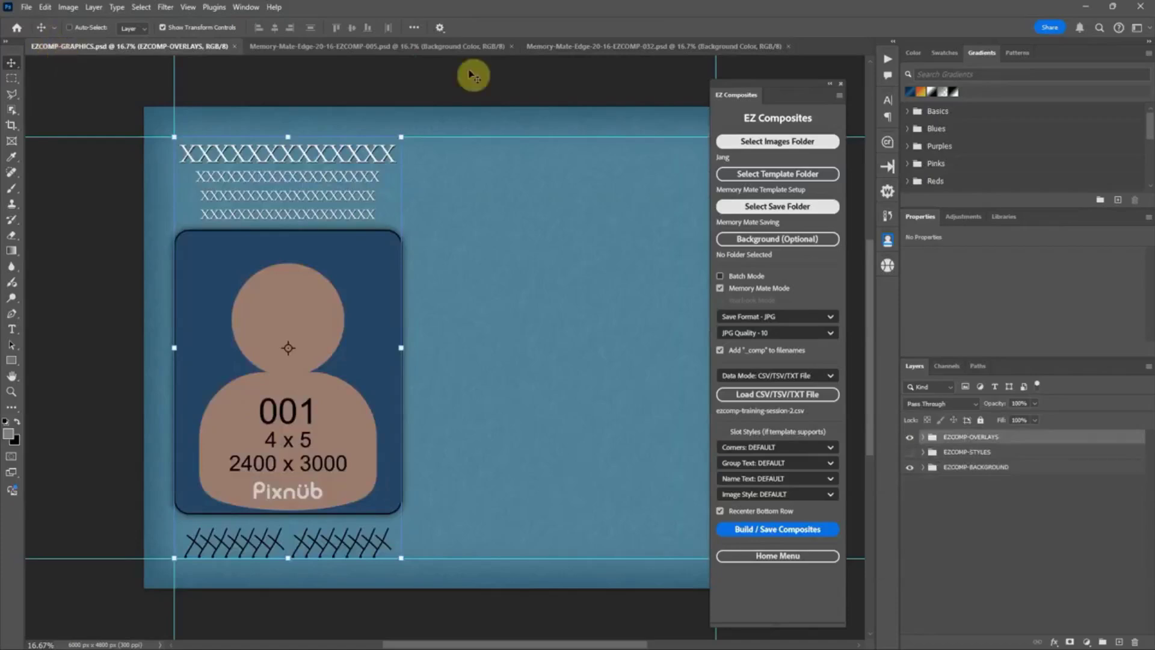
{"action": "left_click", "coordinate": [608, 46]}
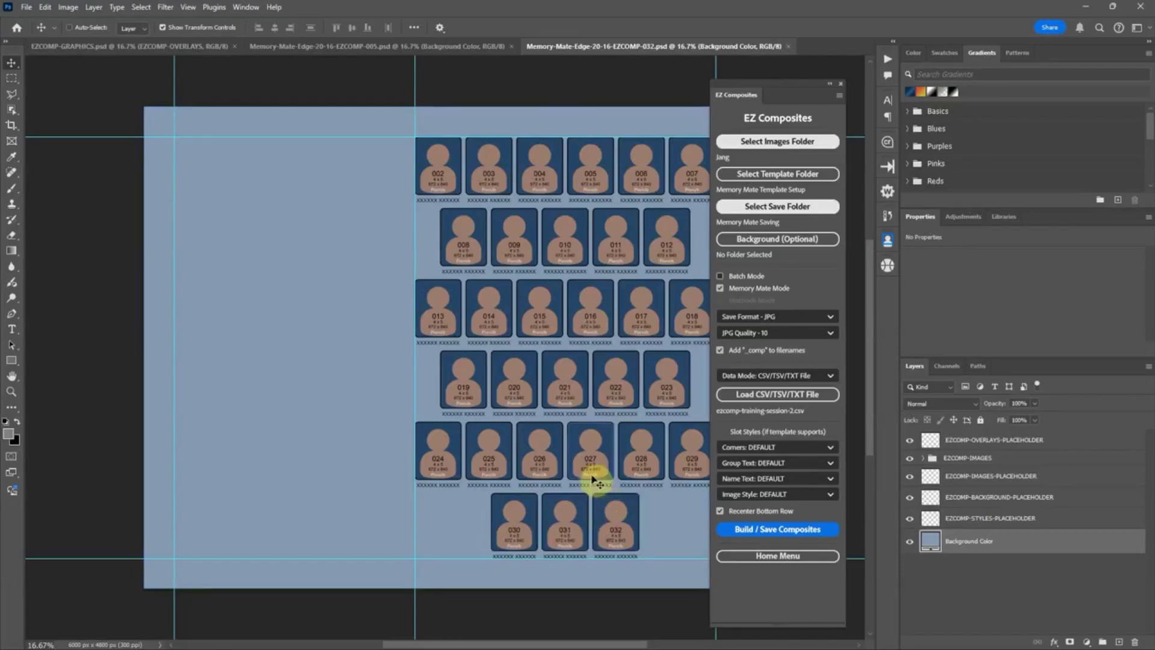
{"action": "left_click", "coordinate": [155, 46]}
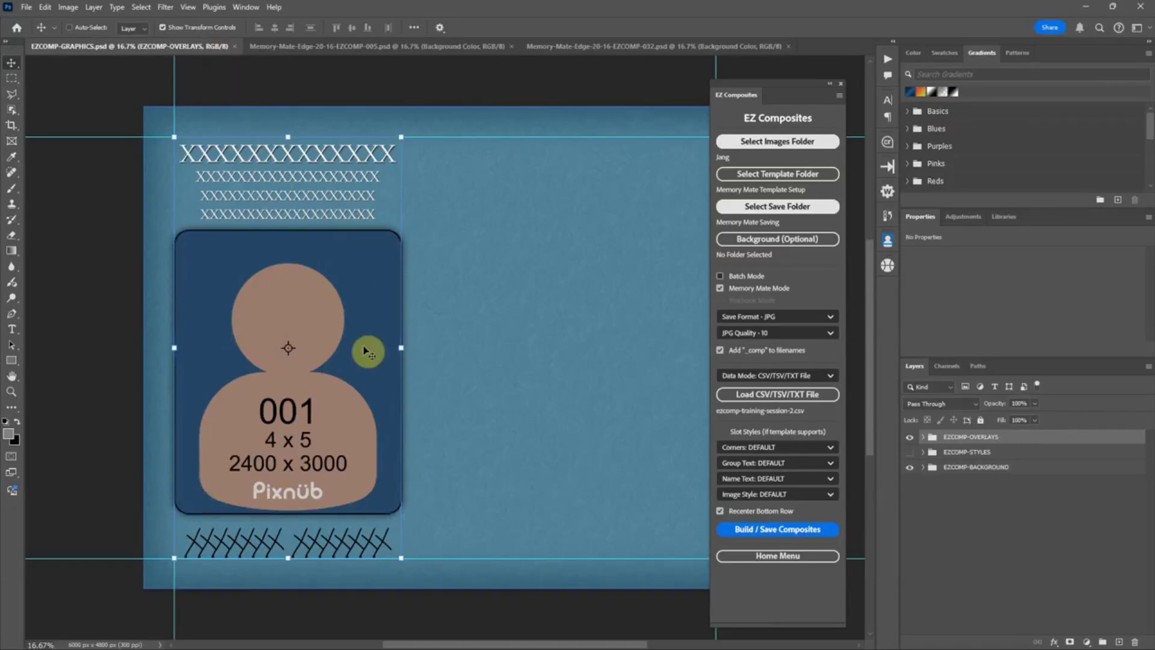
- Switch to File Explorer and review the range of memory mate edge layouts in Template Files alongside the open graphics file
{"action": "key", "text": "alt+Tab"}
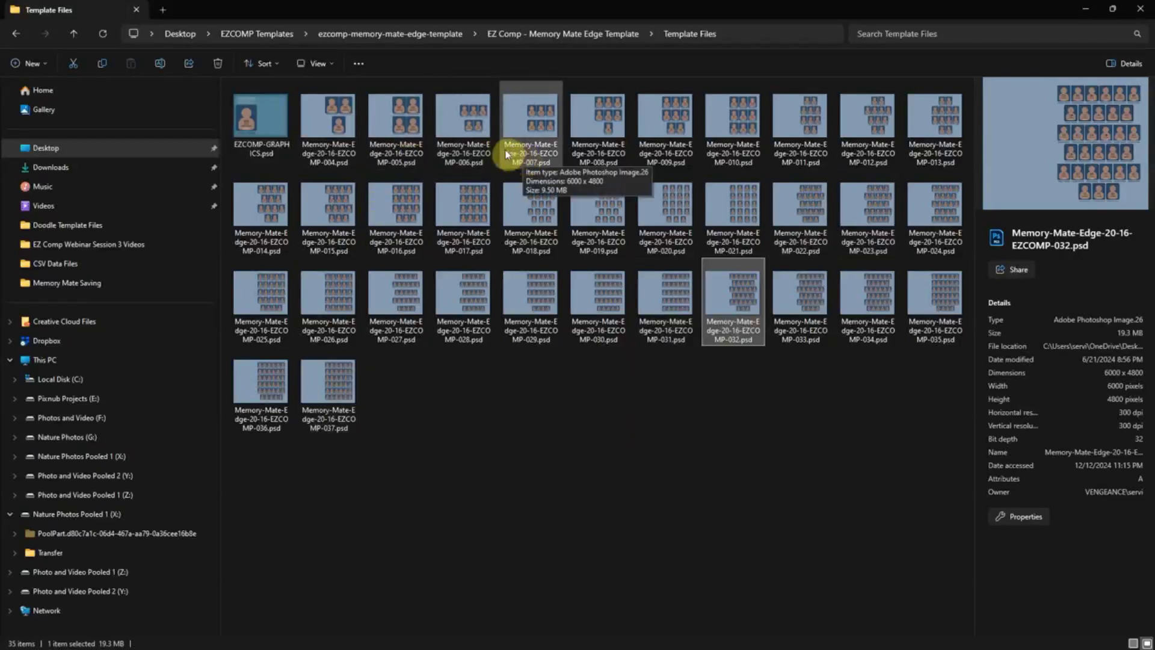
{"action": "key", "text": "alt+Tab"}
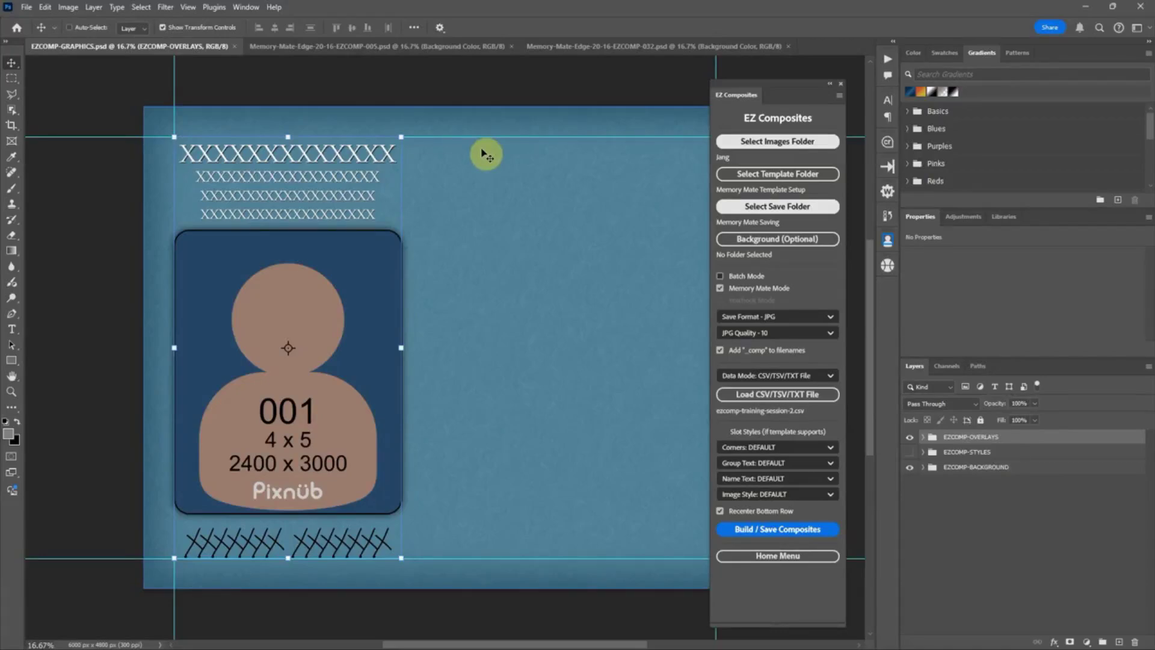
{"action": "key", "text": "alt+Tab"}
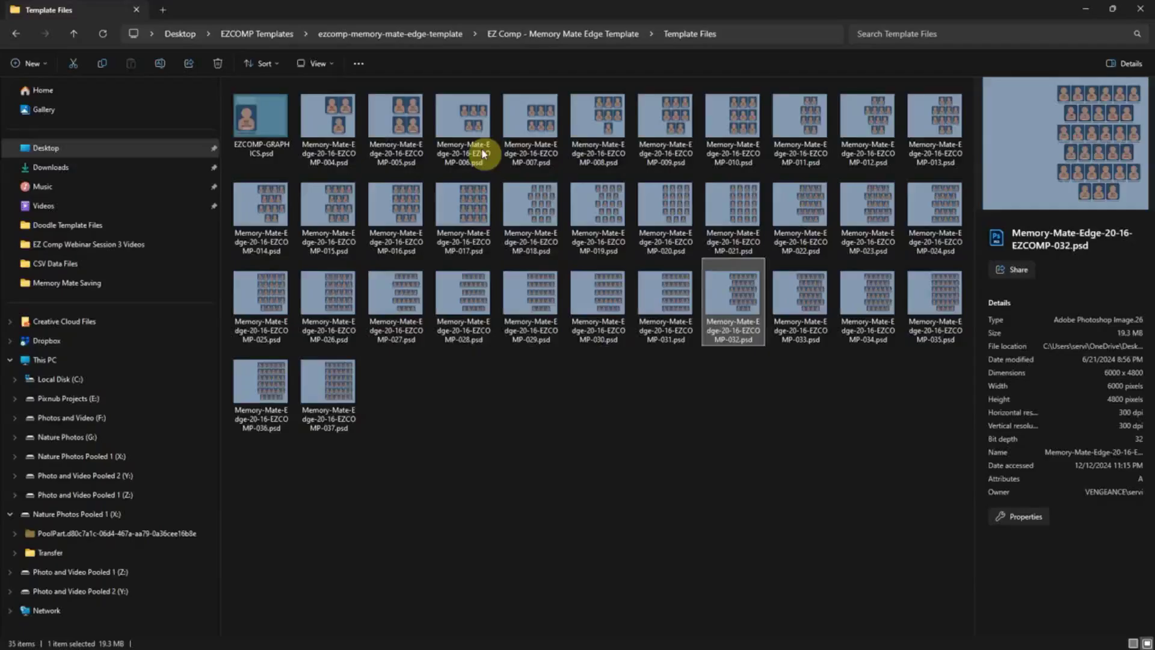
{"action": "key", "text": "Tab"}
{"action": "left_click", "coordinate": [709, 380]}
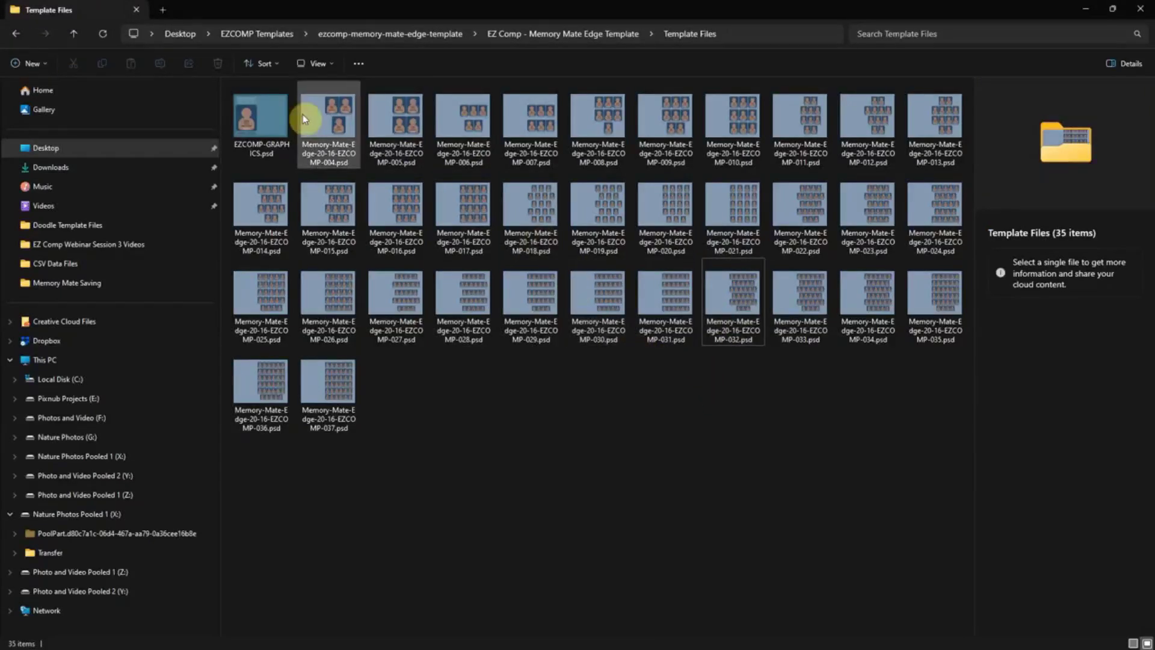
{"action": "key", "text": "alt+Tab"}
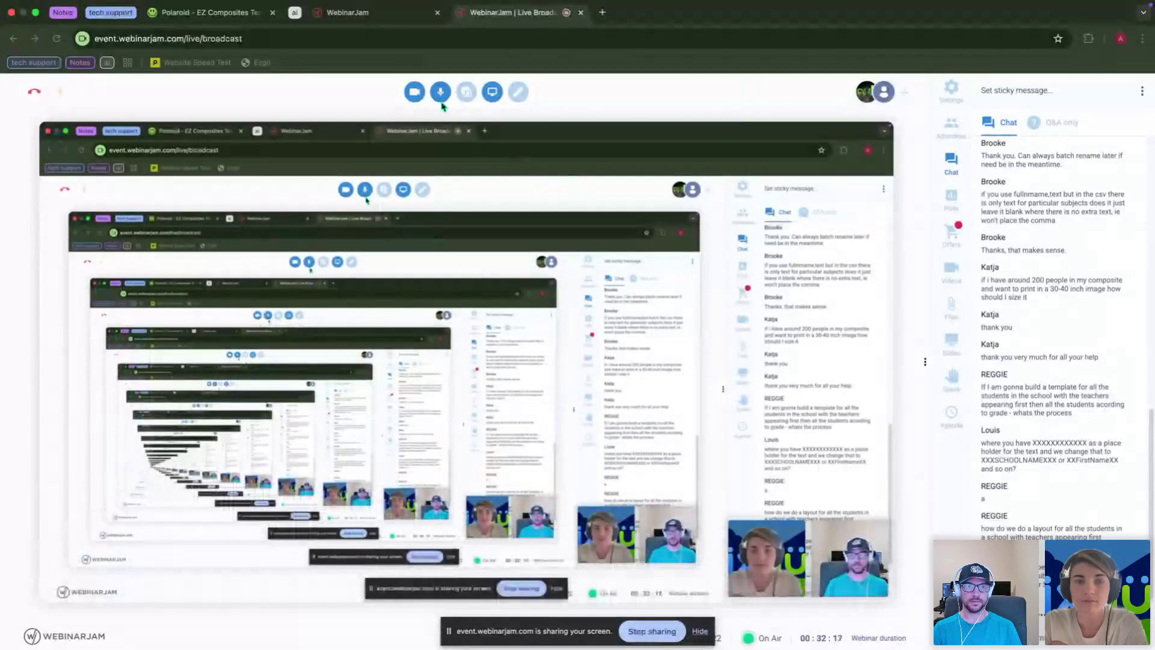
- Examine the enlarged sample image of the Polaroid EZ Composites template on its Pixnub product page, closing the preview when done
{"action": "left_click", "coordinate": [246, 13]}
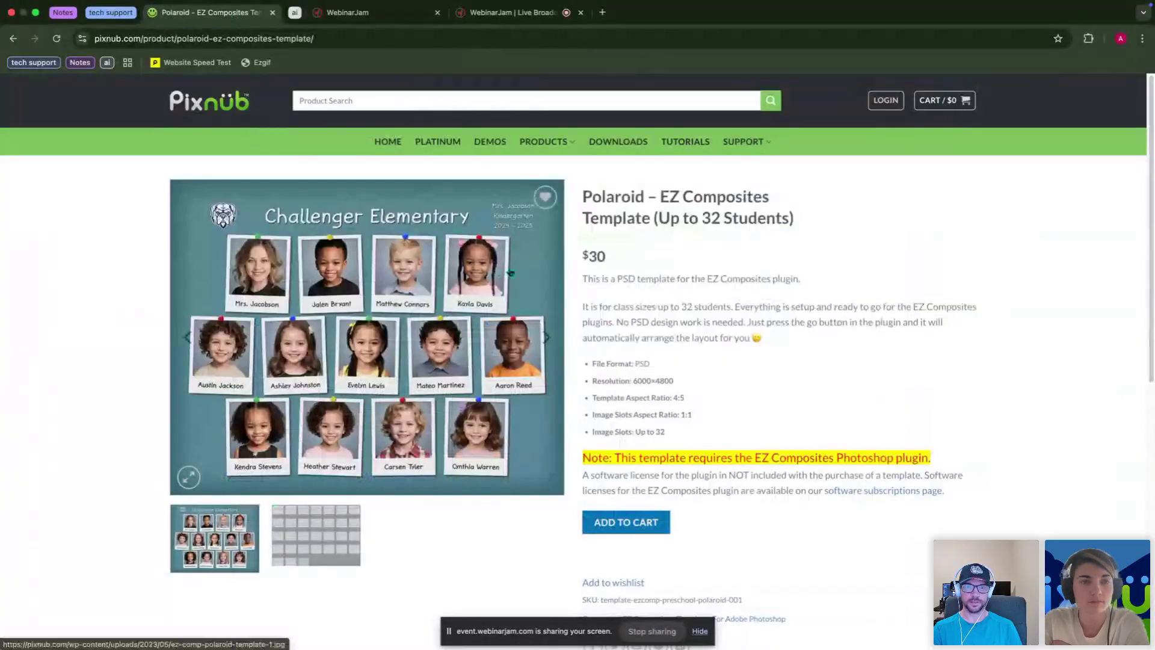
{"action": "left_click", "coordinate": [437, 273]}
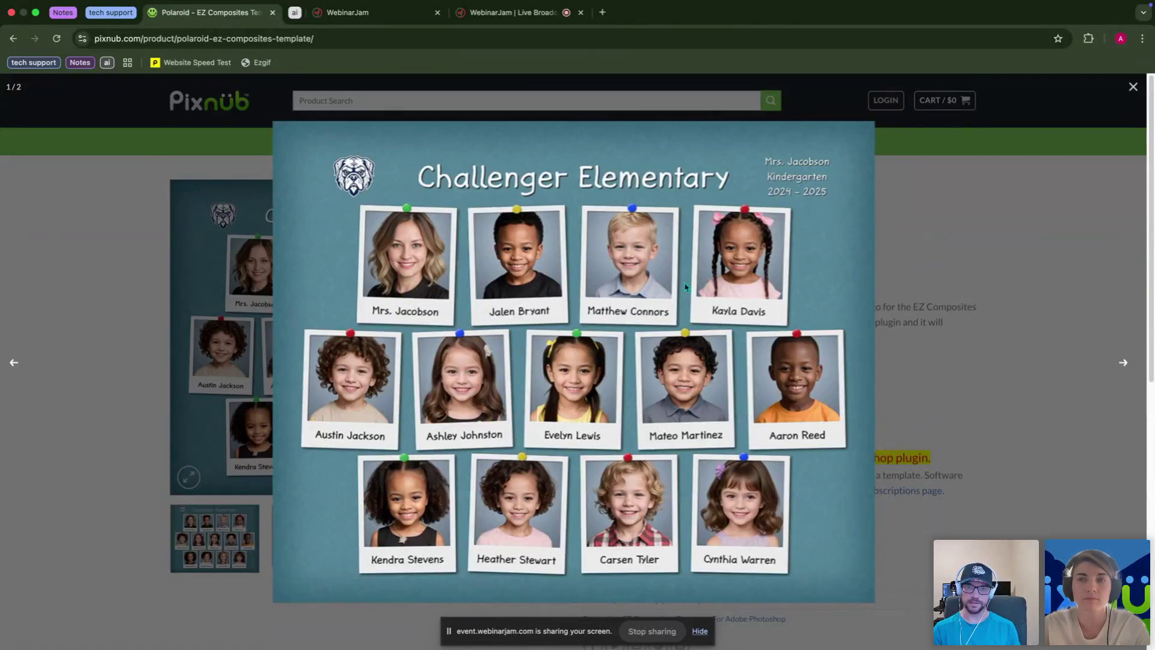
{"action": "left_click", "coordinate": [107, 181]}
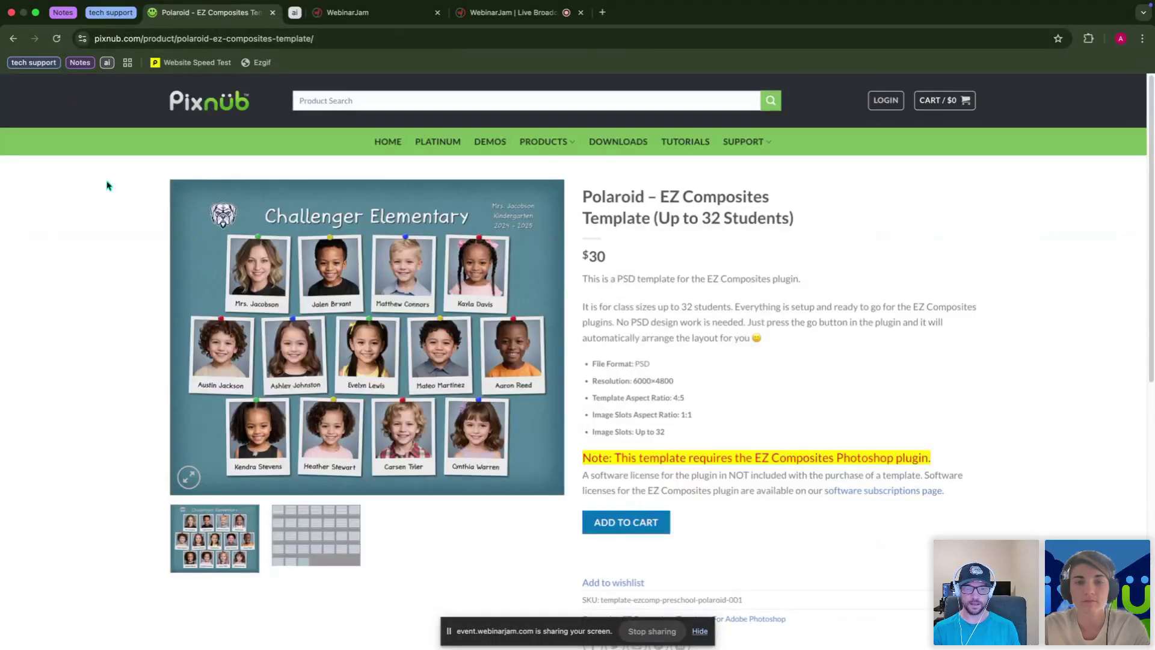
- Switch to Photoshop, try the 5 x 7 and 8 x 10 ratio guides on the blank document, and keep the 5 x 7 guides
{"action": "mouse_move", "coordinate": [415, 628]}
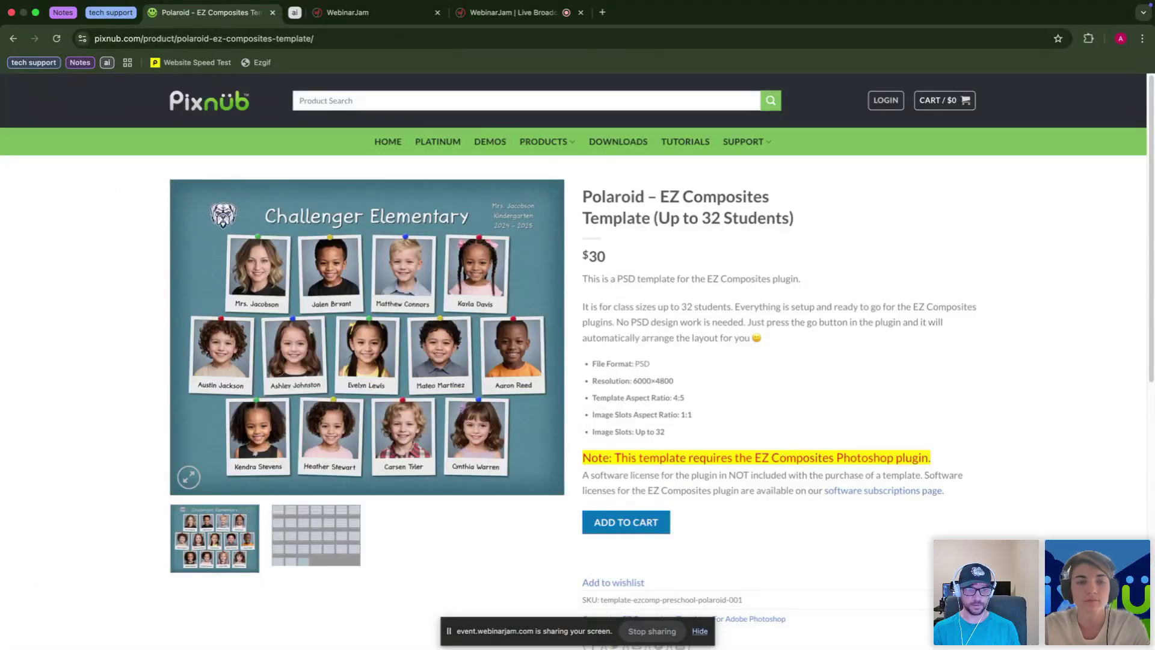
{"action": "left_click", "coordinate": [197, 631]}
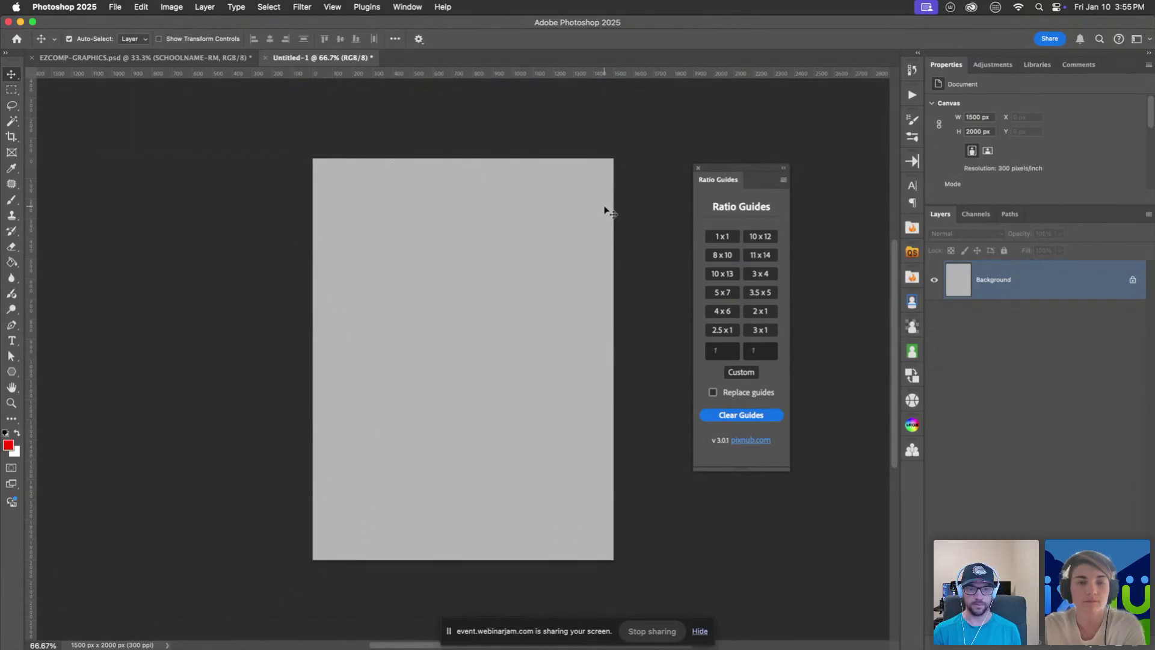
{"action": "mouse_move", "coordinate": [756, 178]}
{"action": "left_mouse_down"}
{"action": "mouse_move", "coordinate": [702, 174]}
{"action": "mouse_move", "coordinate": [797, 161]}
{"action": "mouse_move", "coordinate": [746, 172]}
{"action": "mouse_move", "coordinate": [765, 179]}
{"action": "mouse_move", "coordinate": [757, 166]}
{"action": "left_mouse_up"}
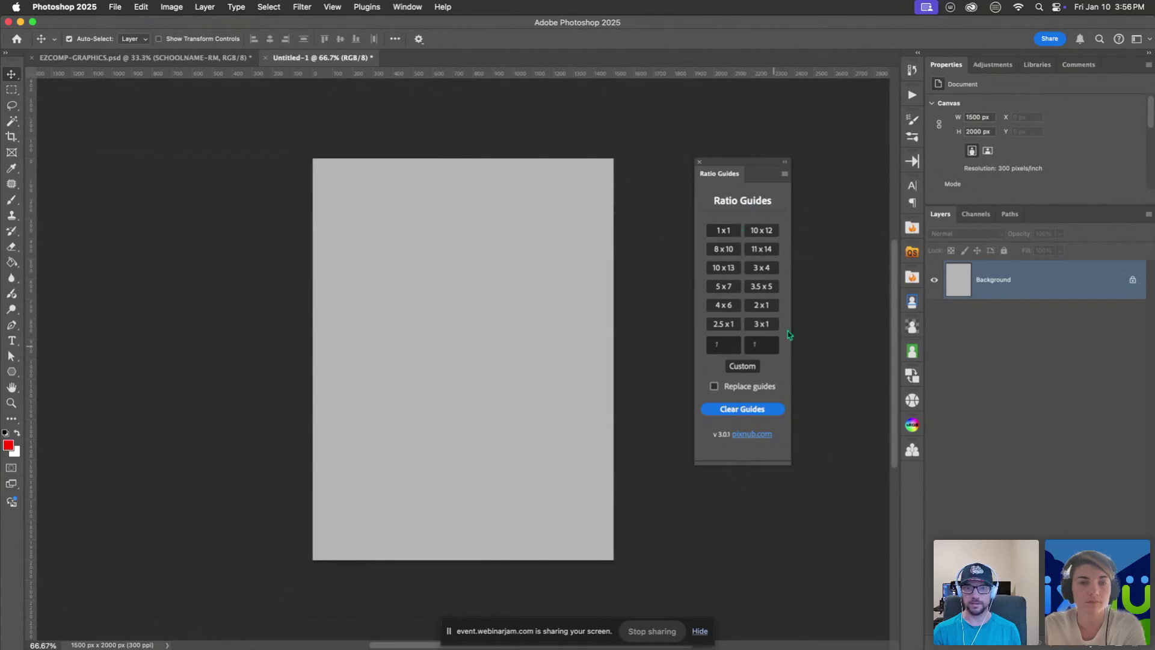
{"action": "left_click", "coordinate": [734, 287]}
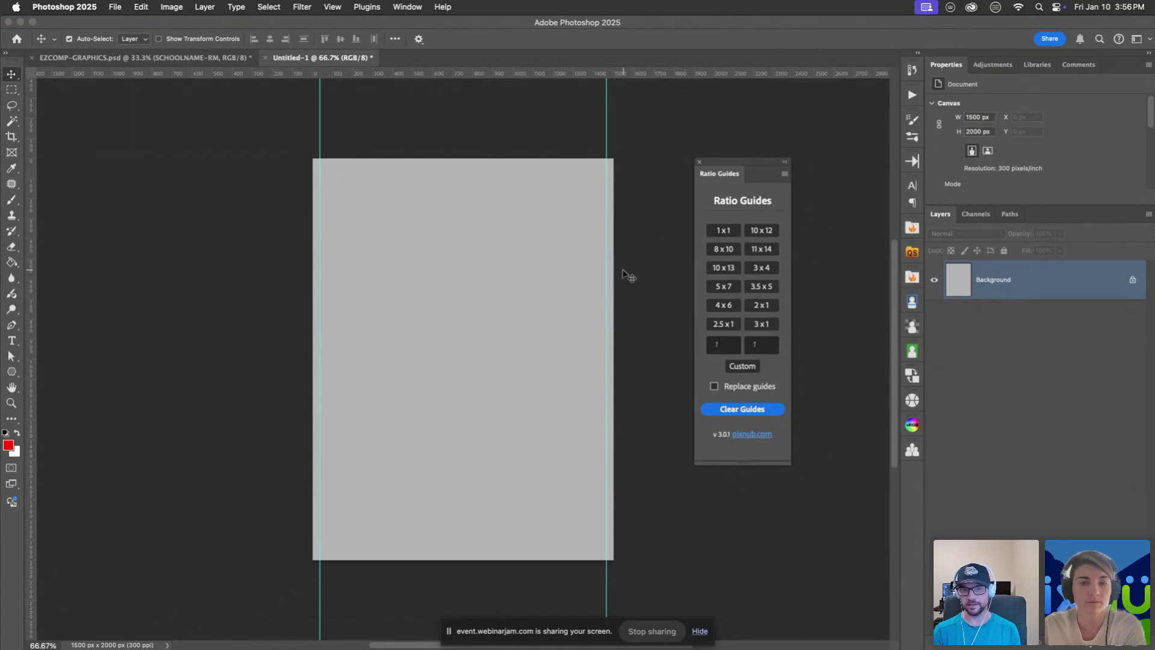
{"action": "left_click", "coordinate": [735, 412]}
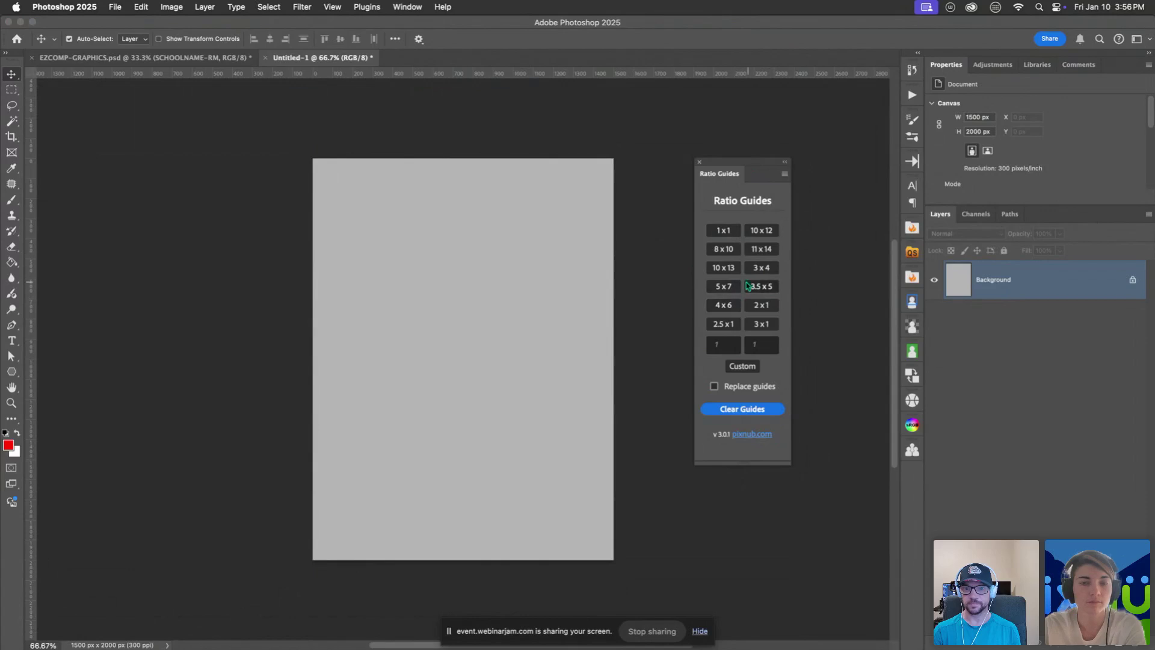
{"action": "left_click", "coordinate": [724, 249]}
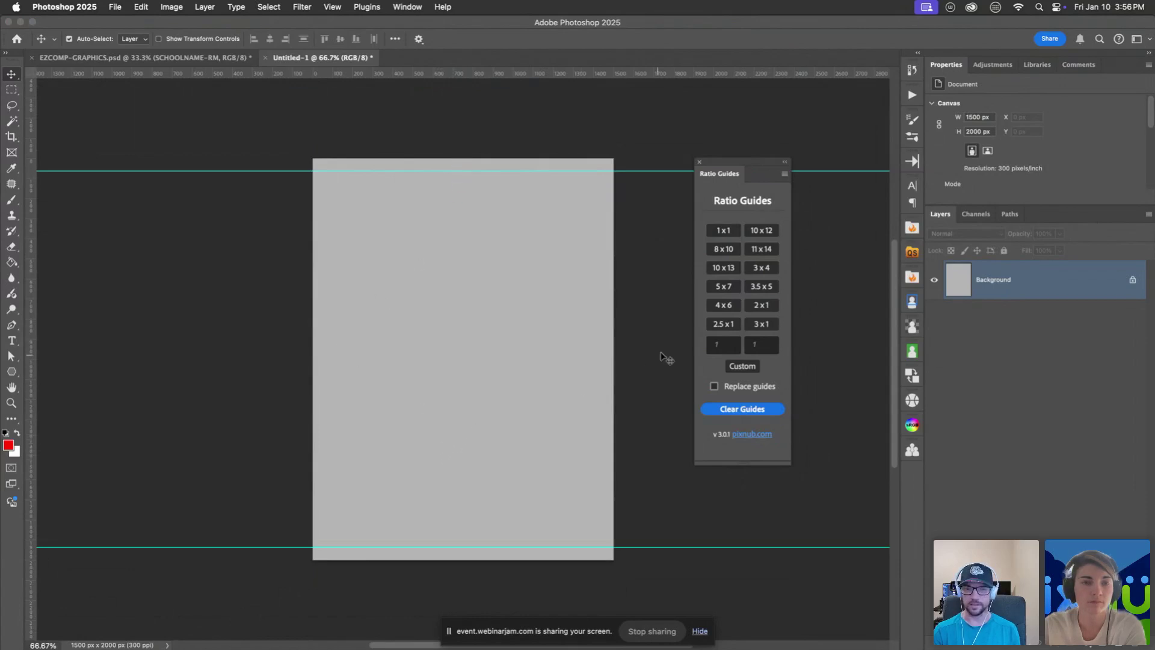
{"action": "left_click", "coordinate": [723, 410]}
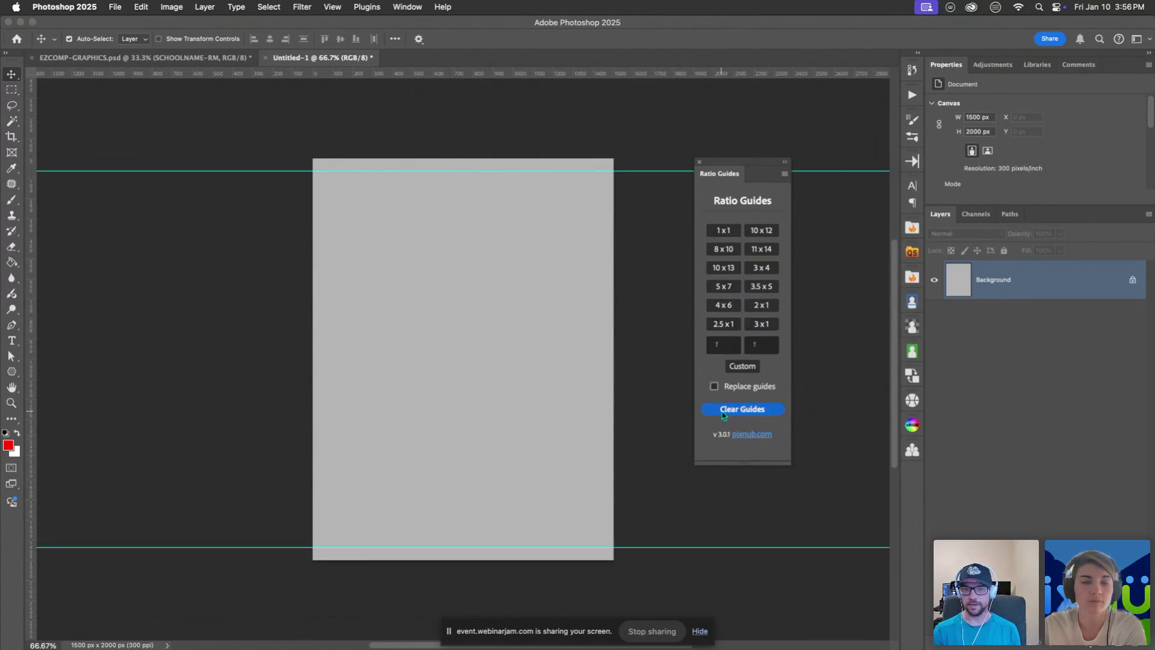
{"action": "left_click", "coordinate": [729, 286]}
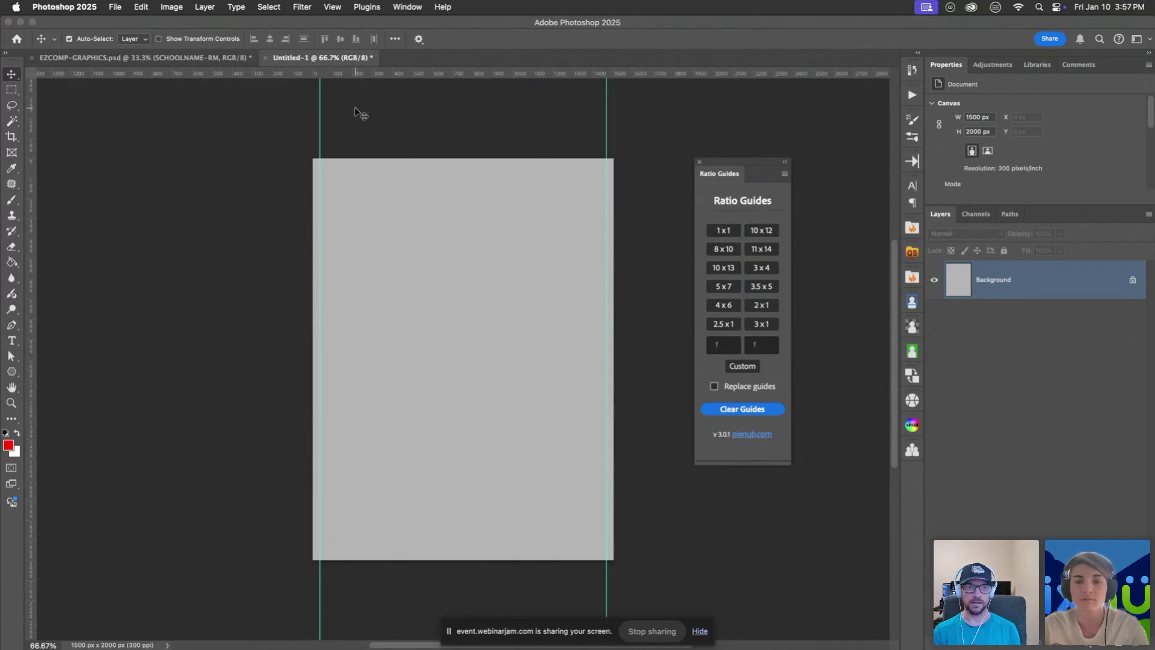
{"action": "left_click", "coordinate": [265, 61]}
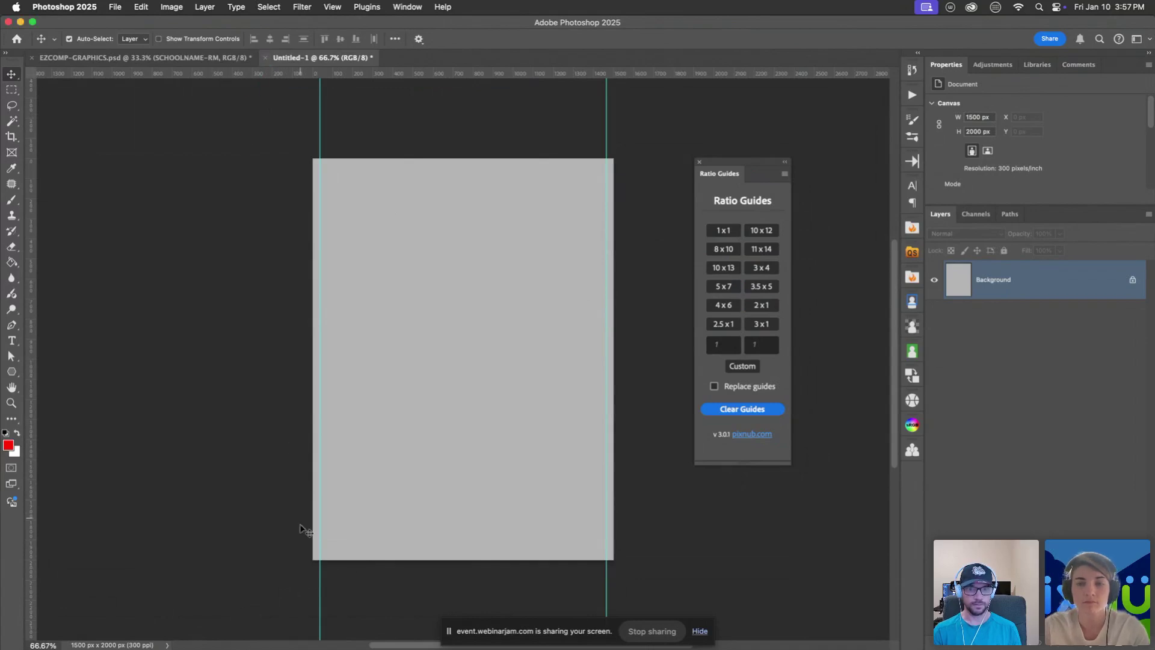
- Switch to Chrome and check the attendee questions in the WebinarJam live broadcast chat
{"action": "mouse_move", "coordinate": [307, 631]}
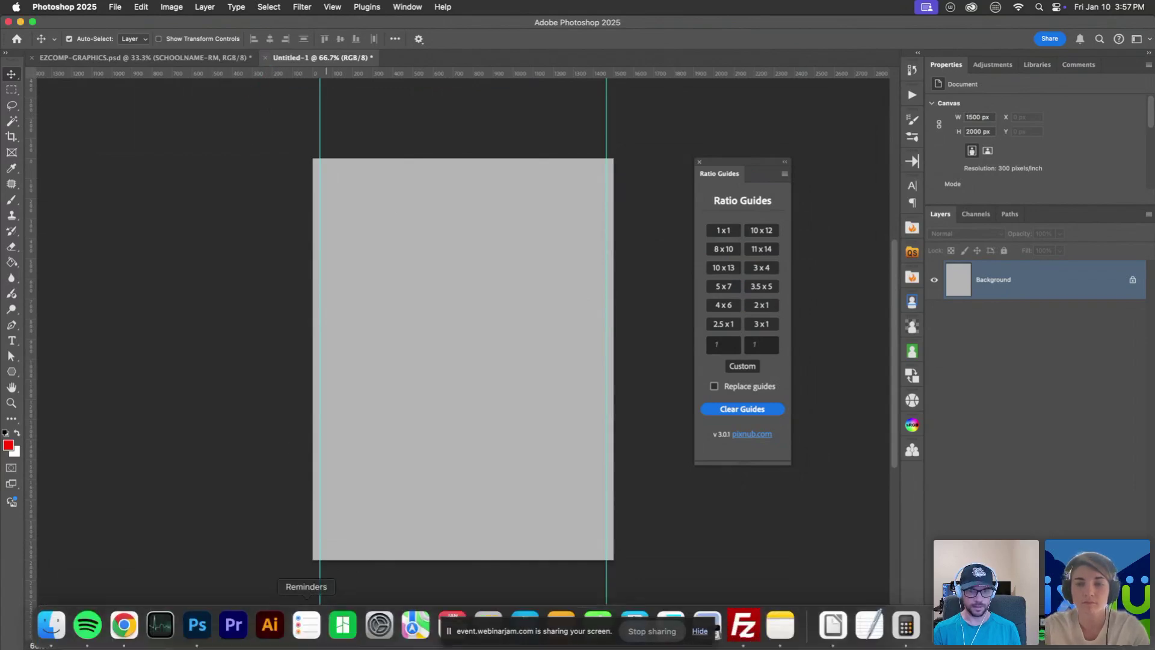
{"action": "left_click", "coordinate": [124, 627]}
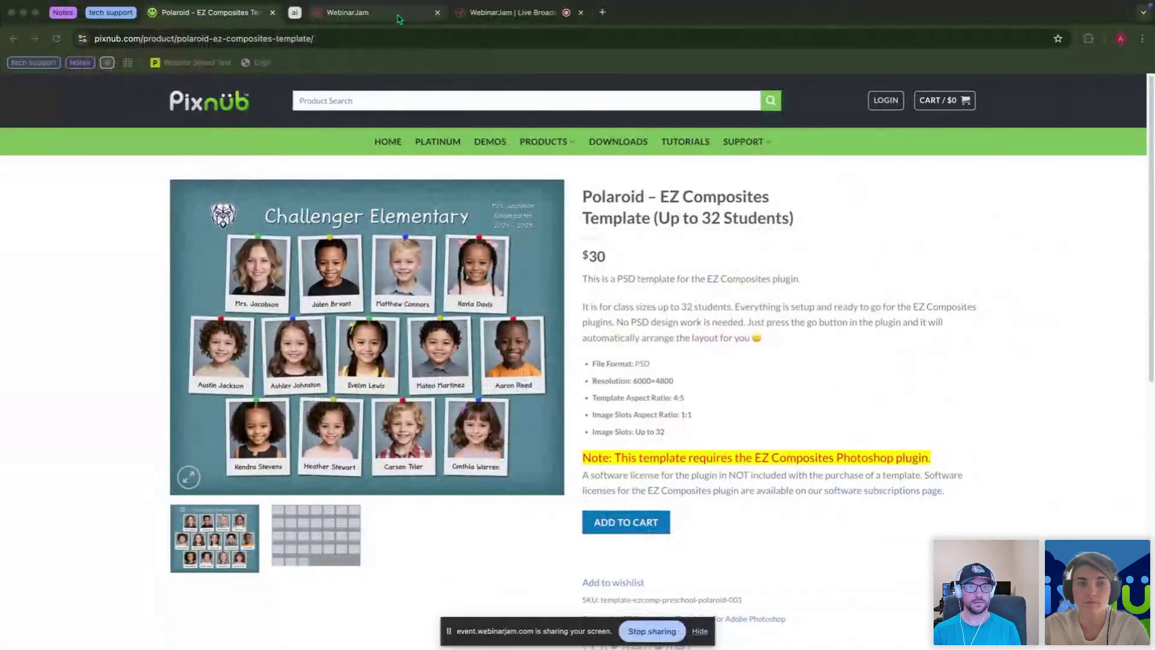
{"action": "left_click", "coordinate": [397, 19]}
{"action": "left_click", "coordinate": [512, 14]}
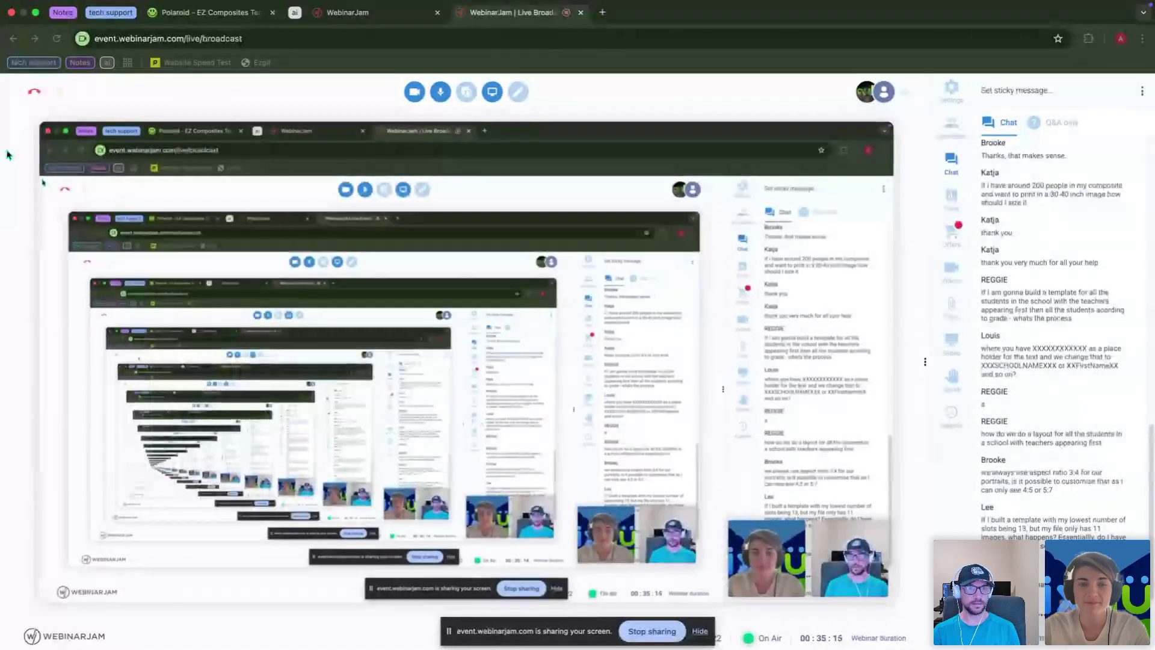
- In Photoshop, open Memory-Mate-Edge-20-16-EZCOMP-031.psd from Template Files and move Ratio Guides clear of the image slots
{"action": "left_click", "coordinate": [200, 636]}
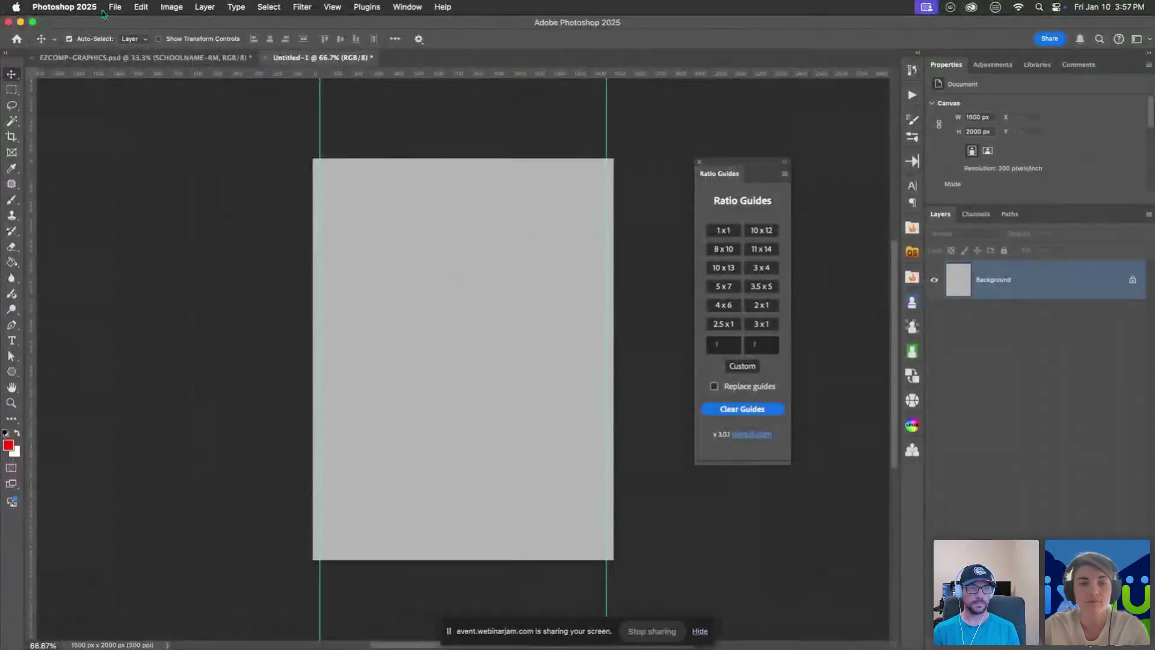
{"action": "left_click", "coordinate": [114, 7]}
{"action": "left_click", "coordinate": [128, 35]}
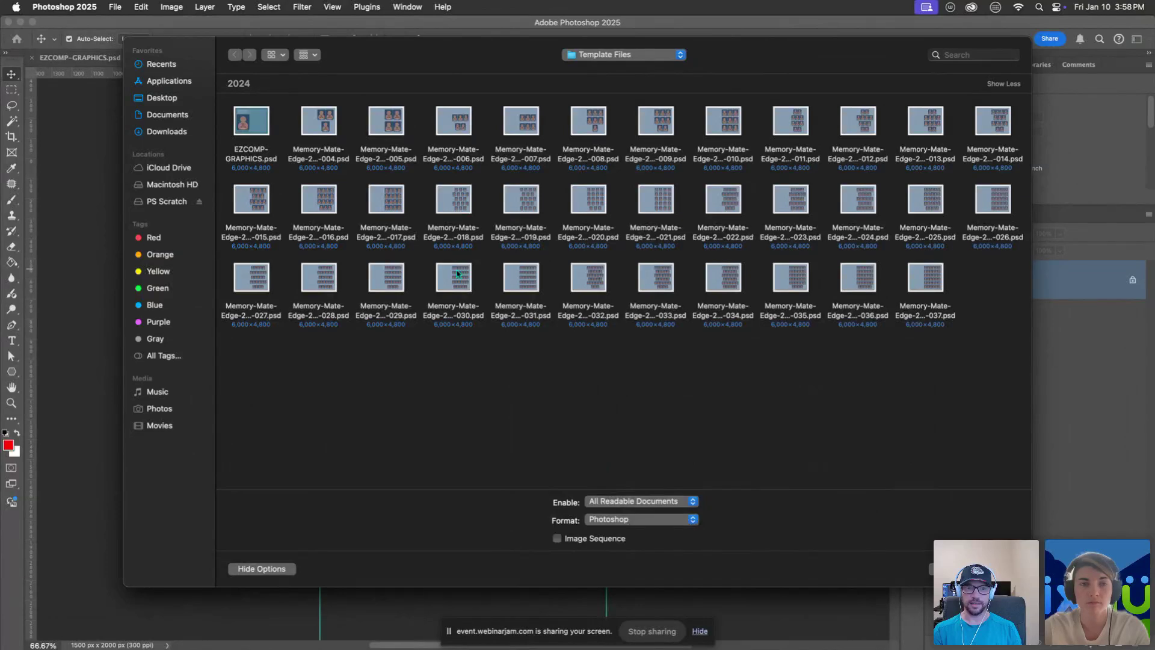
{"action": "double_click", "coordinate": [512, 281]}
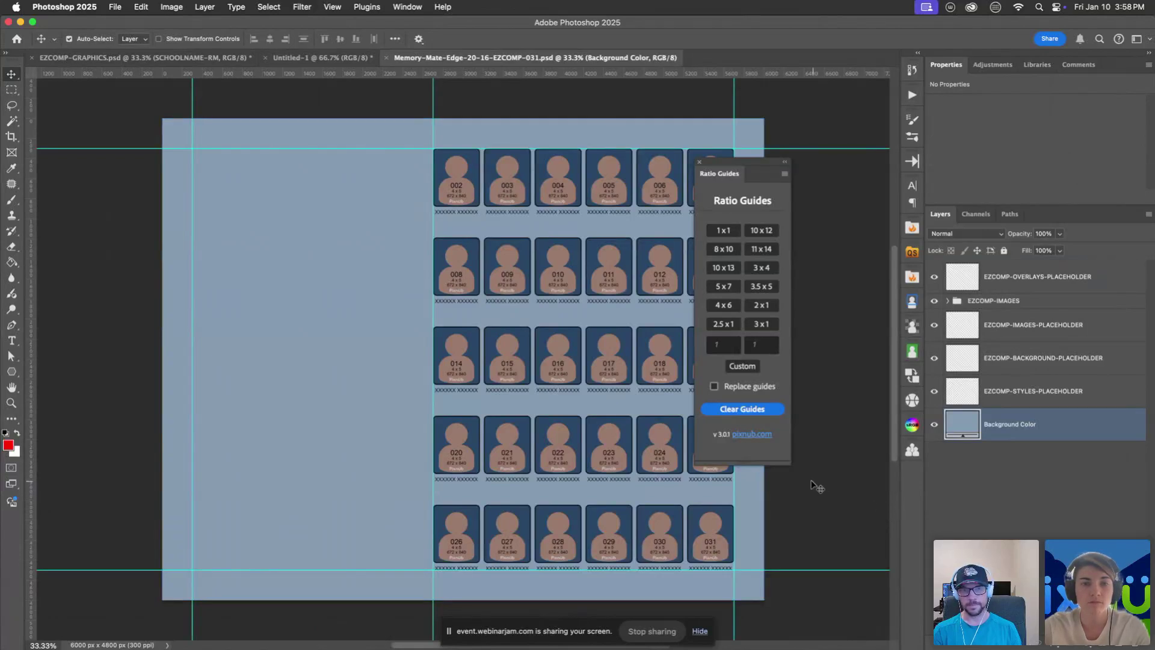
{"action": "left_click_drag", "start_coordinate": [731, 171], "coordinate": [813, 159]}
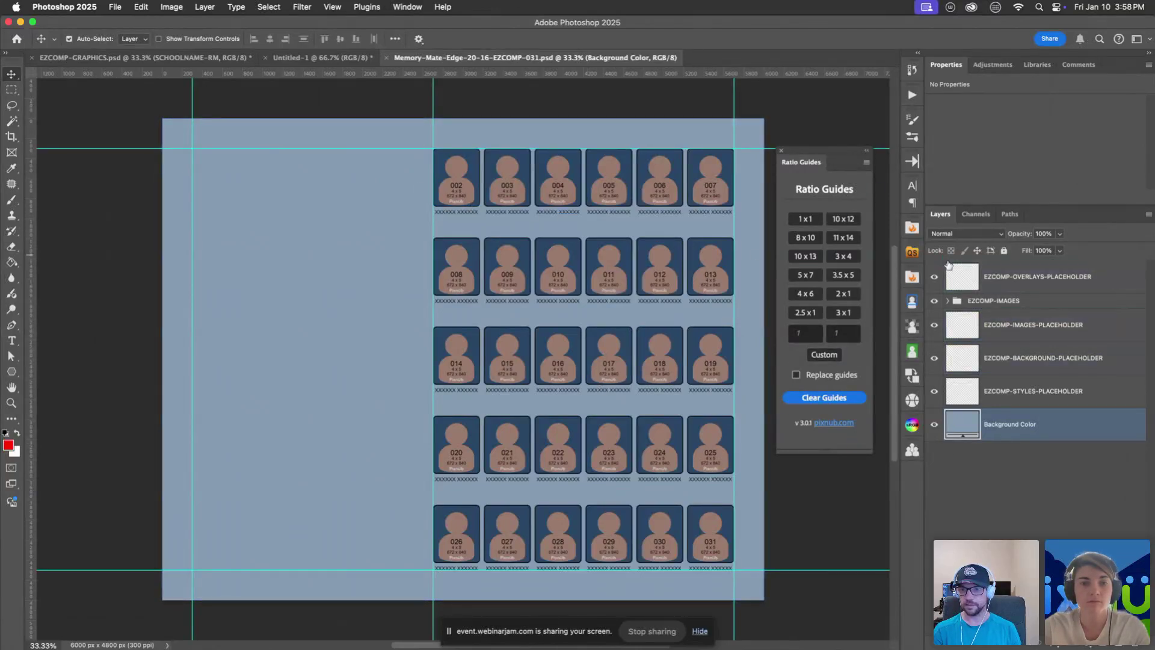
- Delete the EZCOMP-029, EZCOMP-030 and EZCOMP-031 slot groups from ROW-5 inside the EZCOMP-IMAGES group
{"action": "left_click", "coordinate": [953, 308]}
{"action": "left_click", "coordinate": [949, 301]}
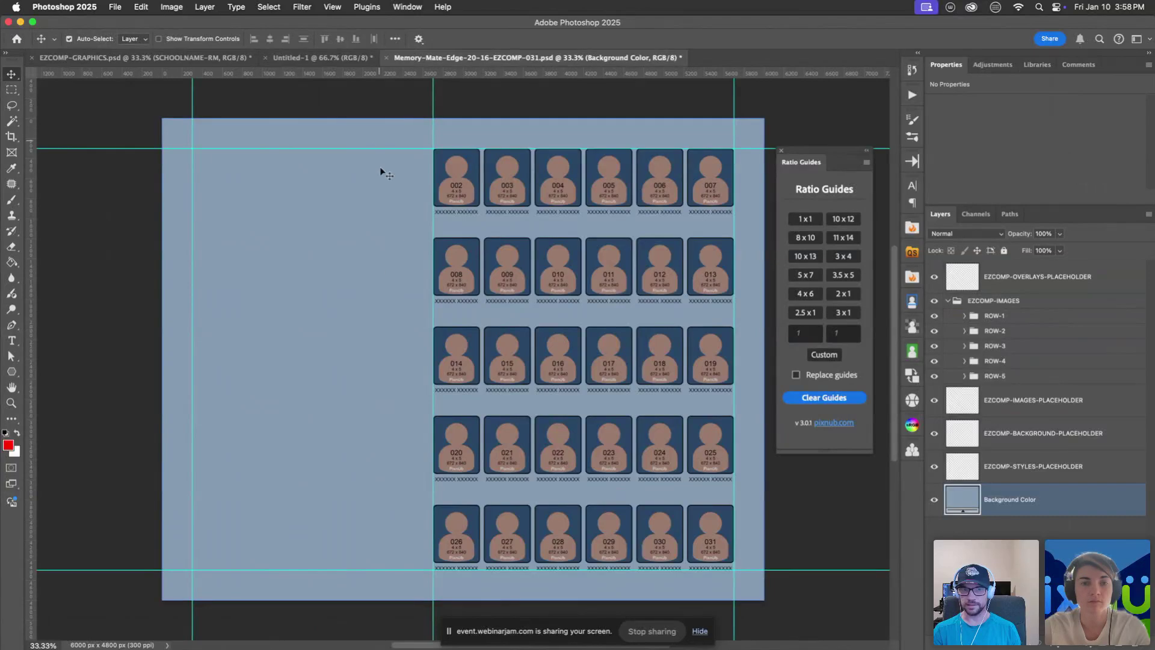
{"action": "left_click", "coordinate": [11, 90]}
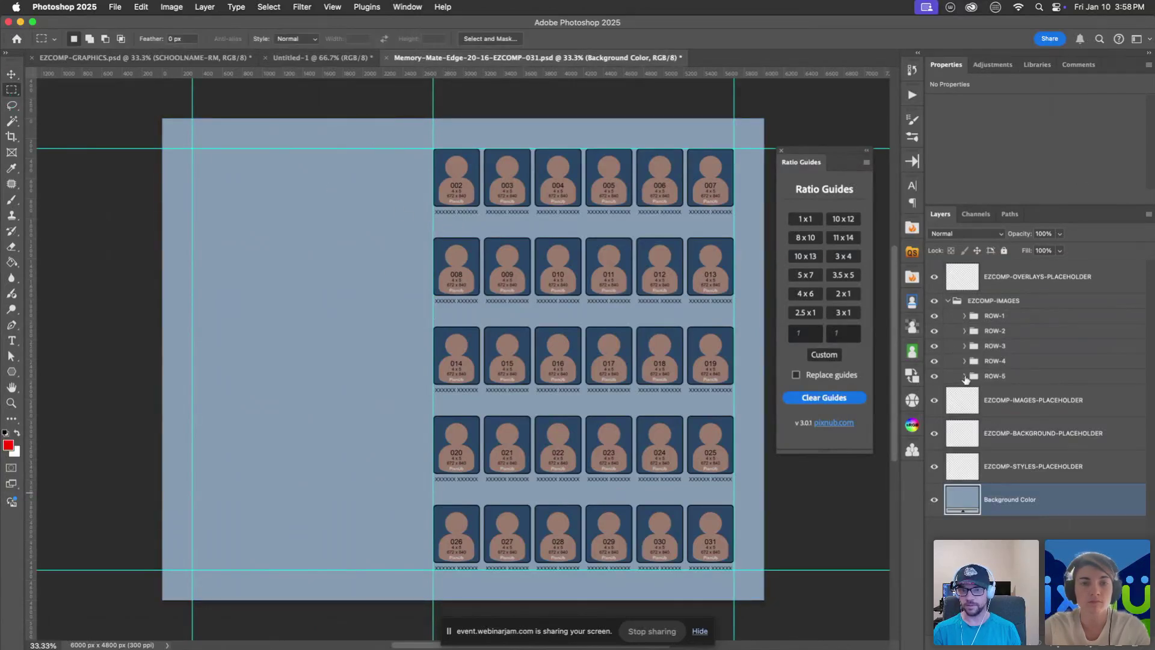
{"action": "left_click", "coordinate": [964, 376]}
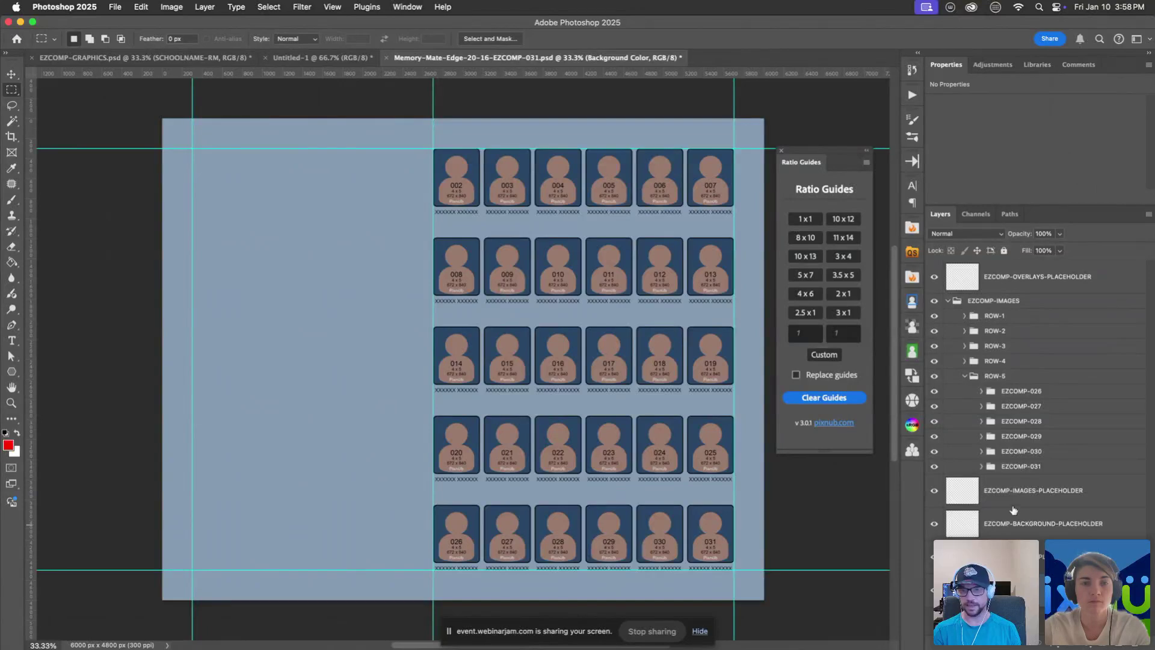
{"action": "left_click", "coordinate": [982, 467]}
{"action": "scroll", "coordinate": [1019, 452], "scroll_direction": "down", "scroll_amount": 1}
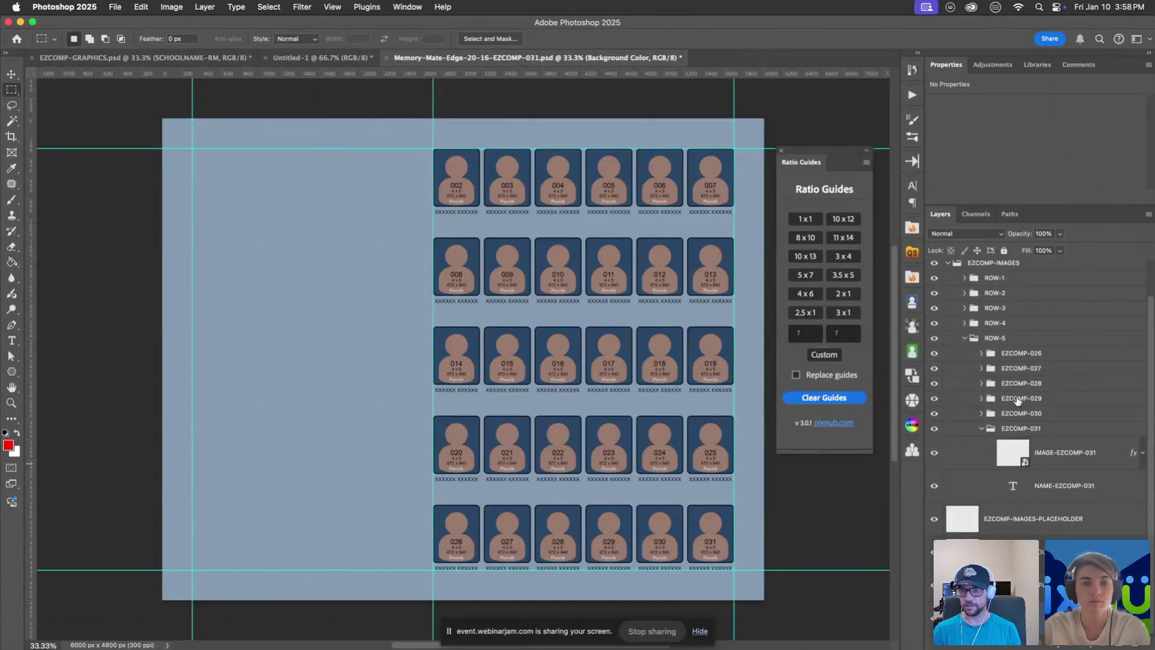
{"action": "left_click", "coordinate": [1017, 399]}
{"action": "left_click", "coordinate": [1027, 431], "text": "shift"}
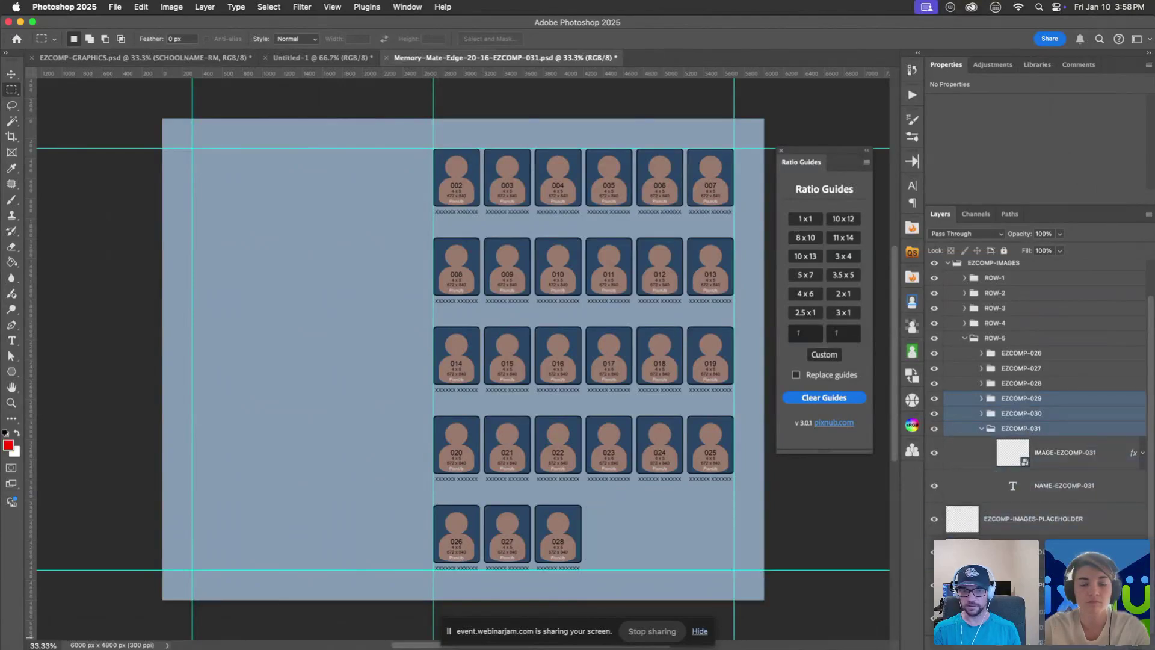
{"action": "key", "text": "BackSpace"}
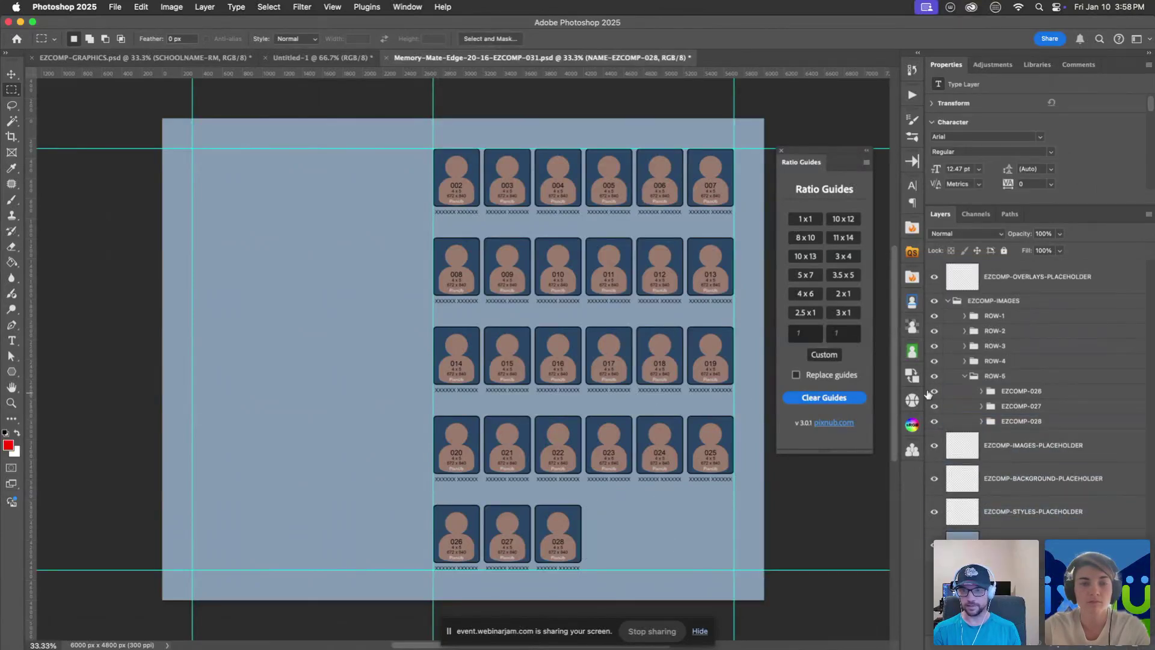
- Center the ROW-5 group horizontally on the canvas, using Canvas as the alignment reference
{"action": "left_click", "coordinate": [996, 376]}
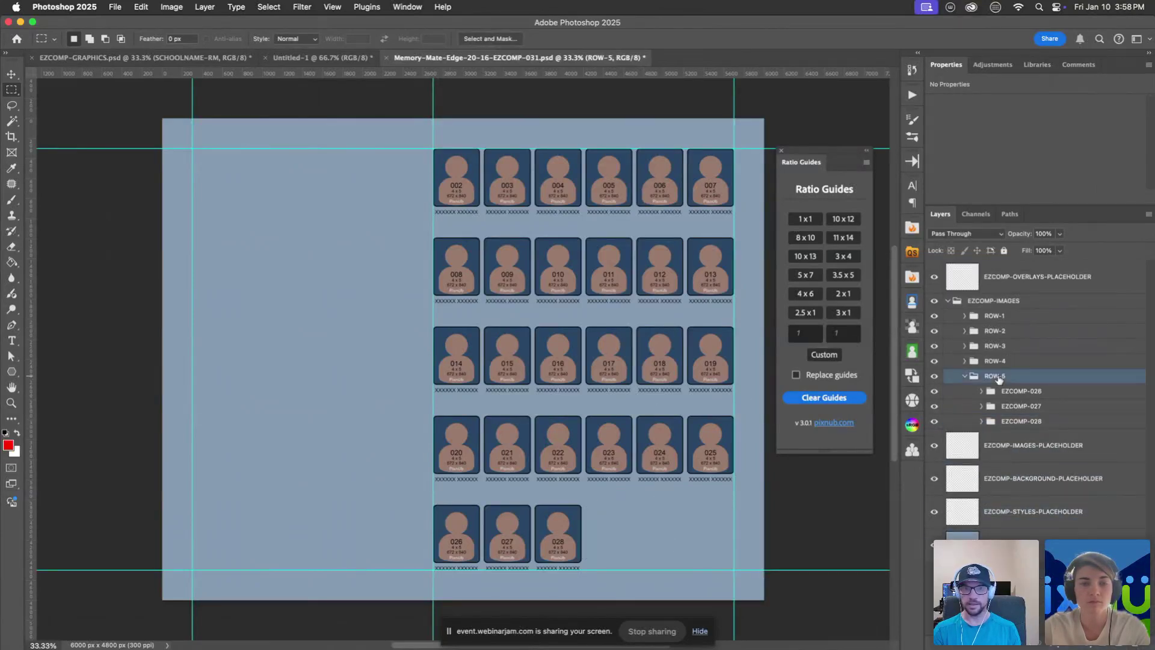
{"action": "left_click", "coordinate": [10, 75]}
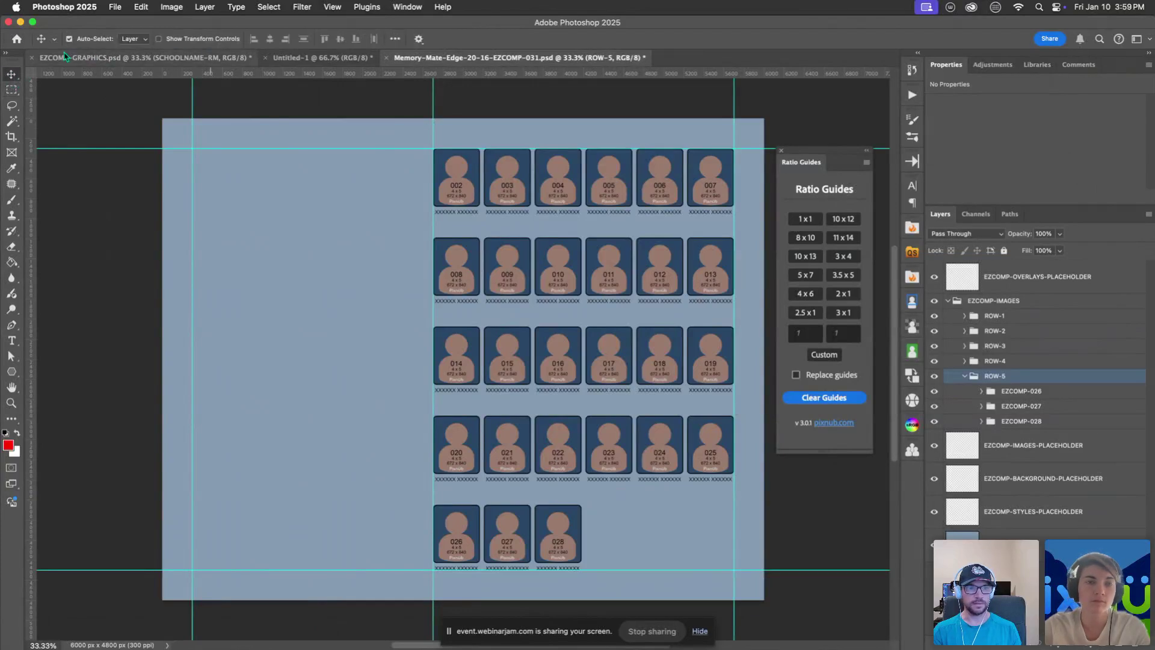
{"action": "left_click", "coordinate": [395, 40]}
{"action": "left_click", "coordinate": [442, 150]}
{"action": "left_click", "coordinate": [441, 164]}
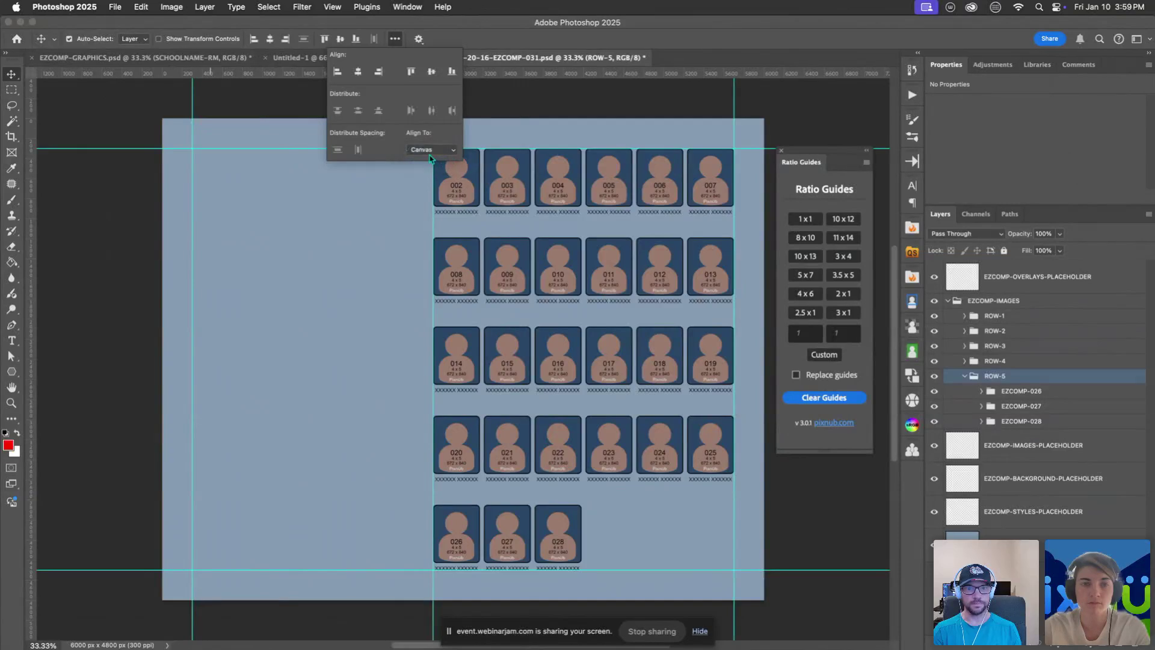
{"action": "left_click", "coordinate": [358, 71]}
{"action": "left_click", "coordinate": [474, 37]}
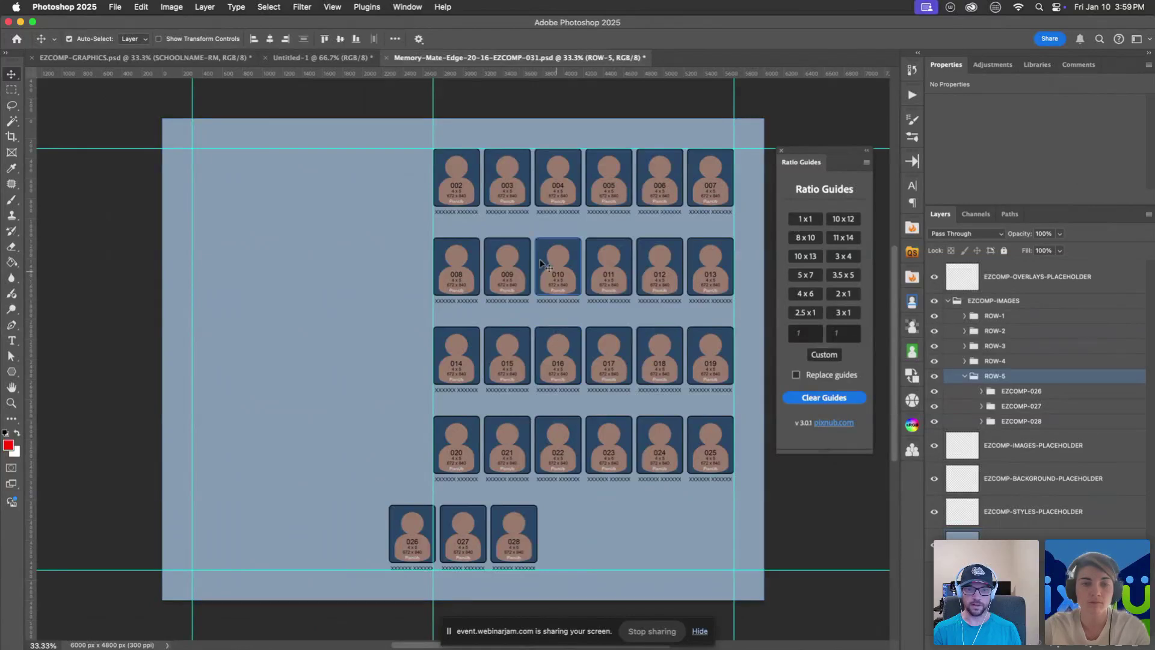
- Center the ROW-1 through ROW-4 groups horizontally on the canvas
{"action": "left_click", "coordinate": [1002, 318]}
{"action": "left_click", "coordinate": [1003, 362], "text": "super"}
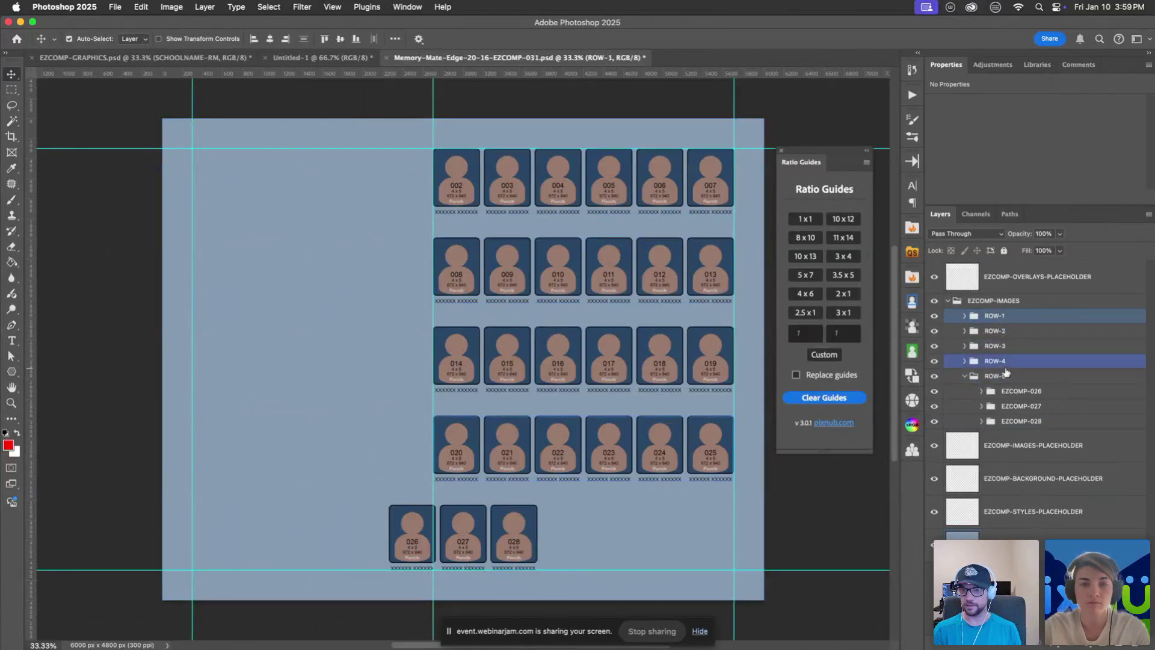
{"action": "left_click", "coordinate": [1004, 362], "text": "shift"}
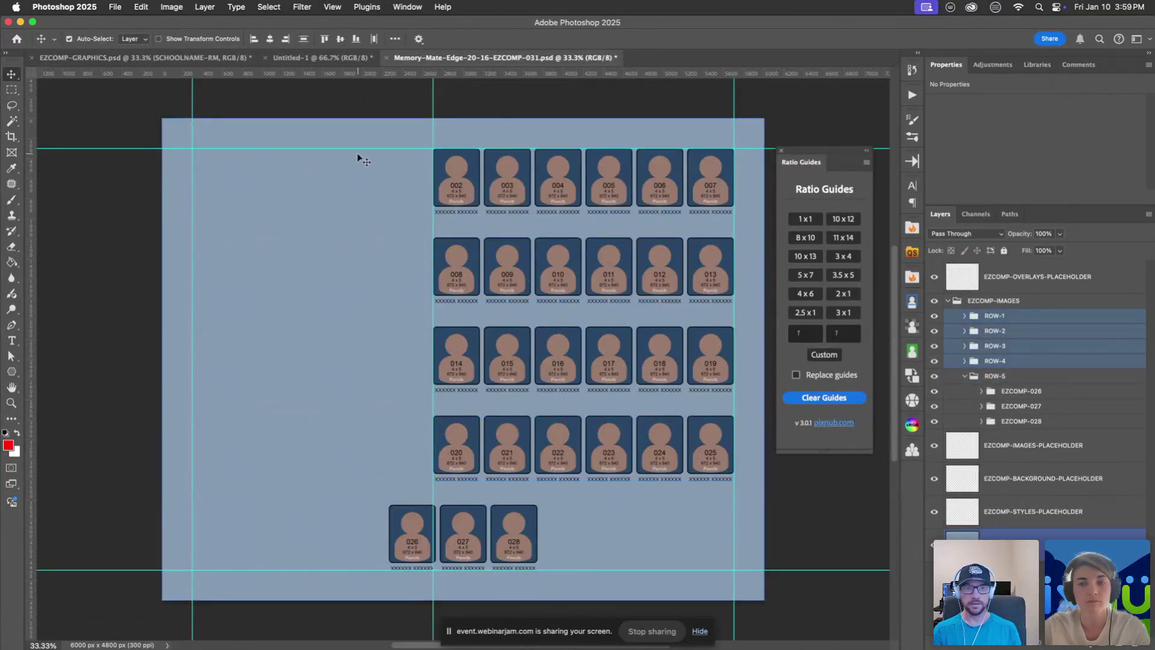
{"action": "left_click", "coordinate": [270, 39]}
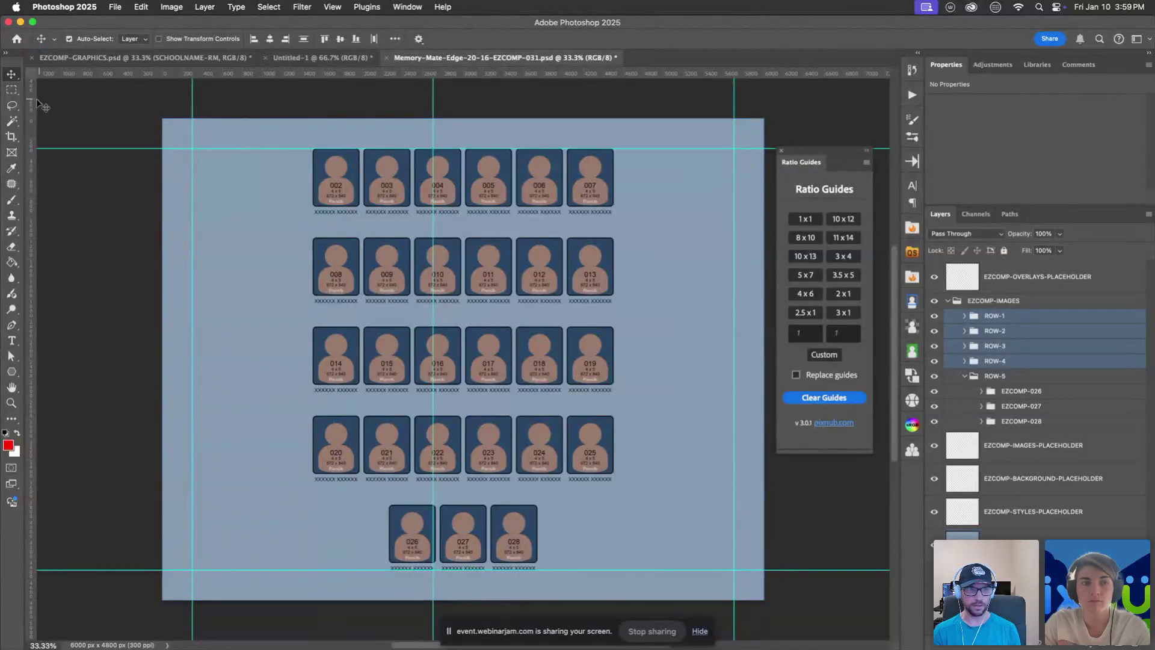
- Crop the document to a full-height portrait area around the centered slots, about 3778 x 4800 px
{"action": "left_click", "coordinate": [13, 92]}
{"action": "left_click_drag", "start_coordinate": [277, 119], "coordinate": [655, 630]}
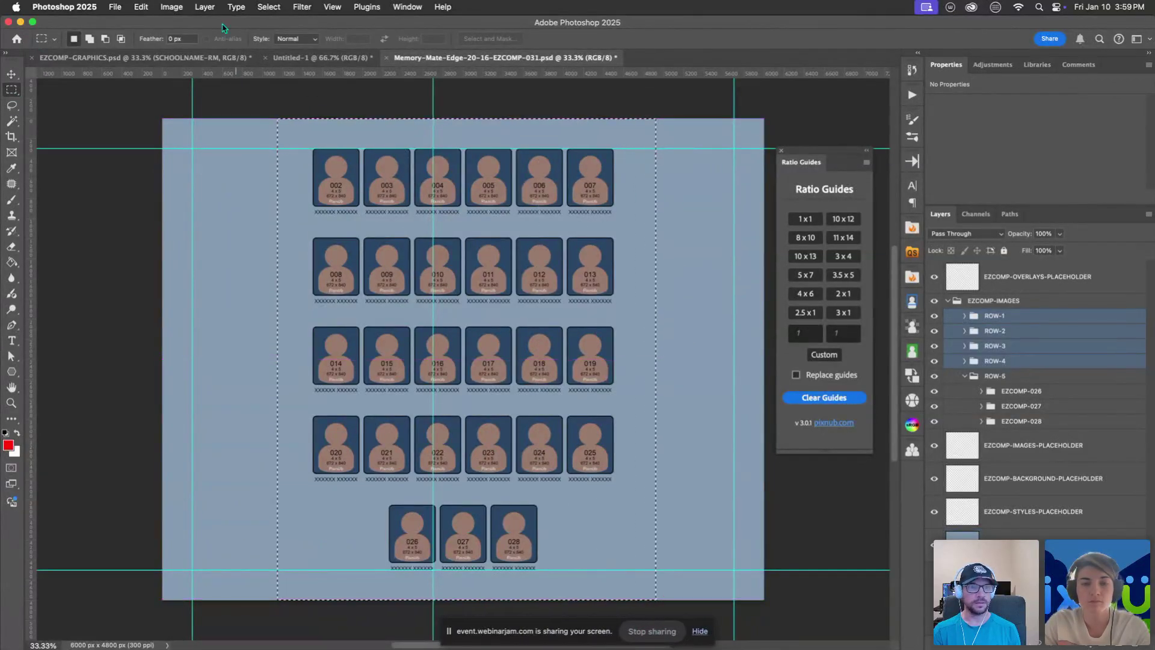
{"action": "left_click", "coordinate": [172, 7]}
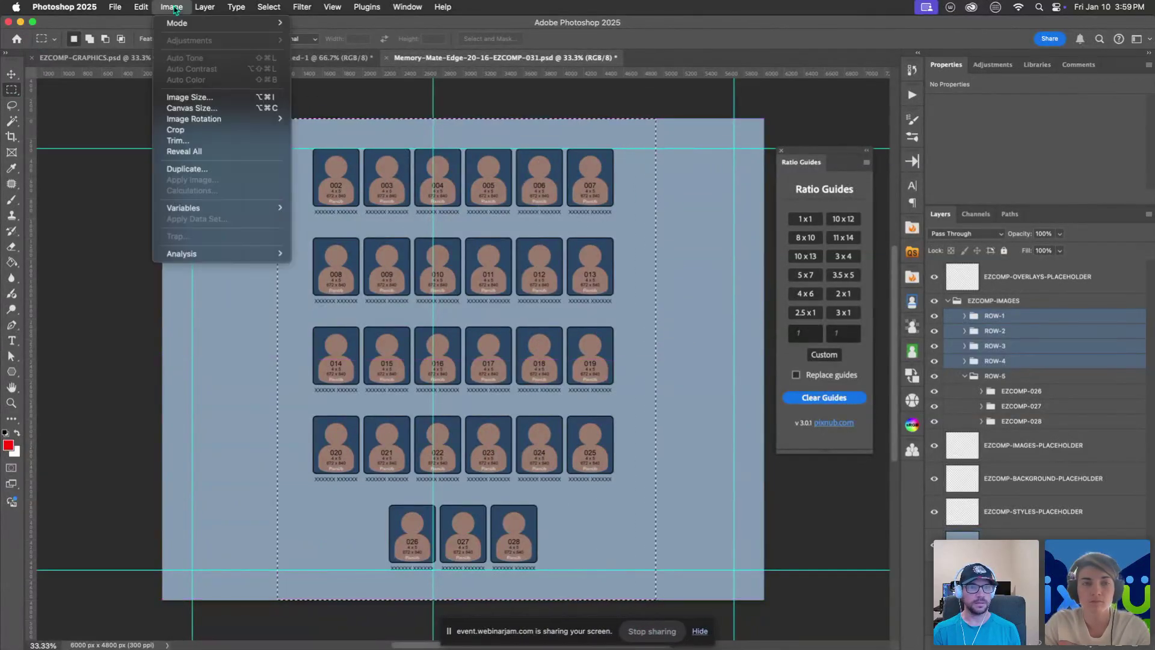
{"action": "left_click", "coordinate": [191, 130]}
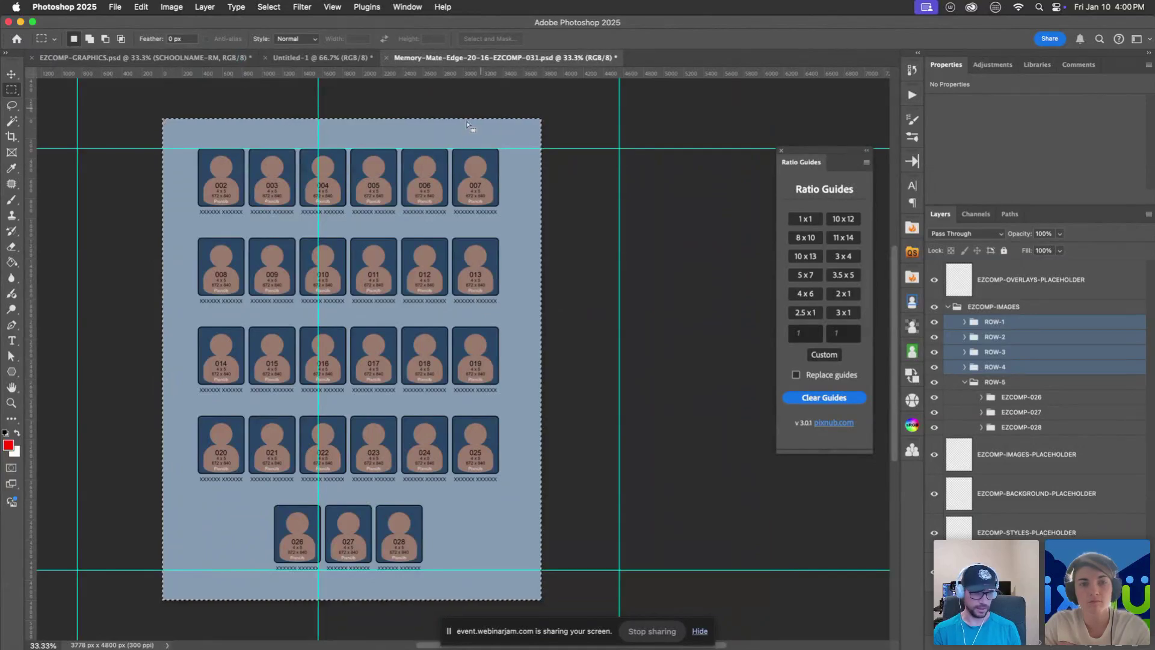
- Switch to Chrome and read the latest attendee questions in the WebinarJam live broadcast chat
{"action": "mouse_move", "coordinate": [415, 626]}
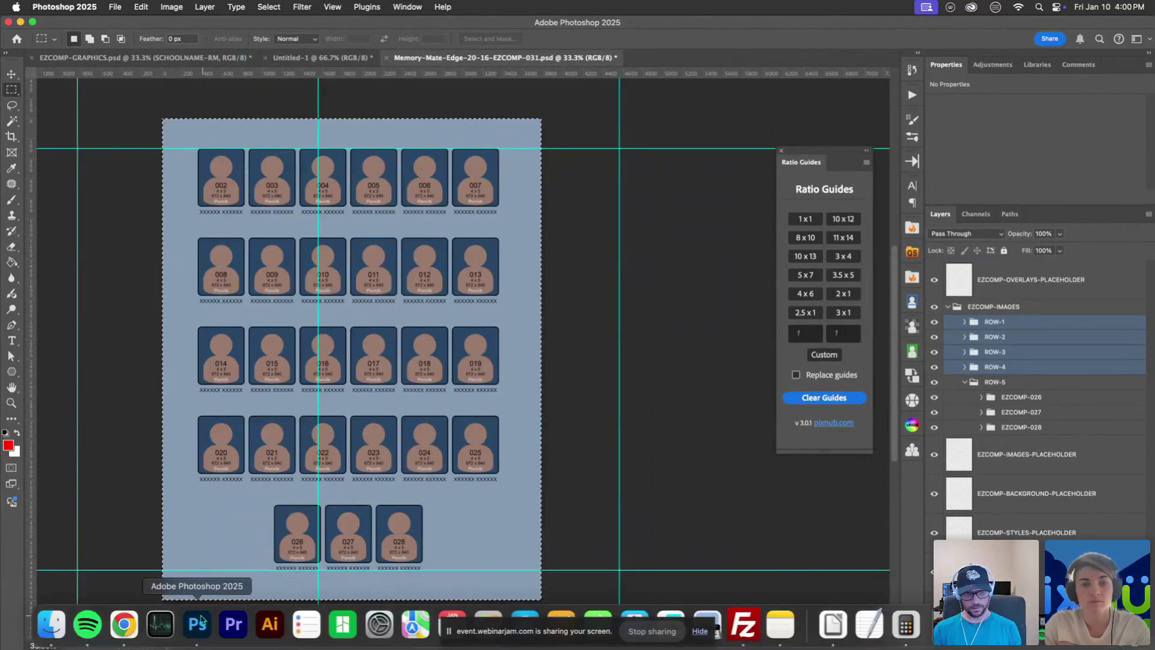
{"action": "left_click", "coordinate": [124, 625]}
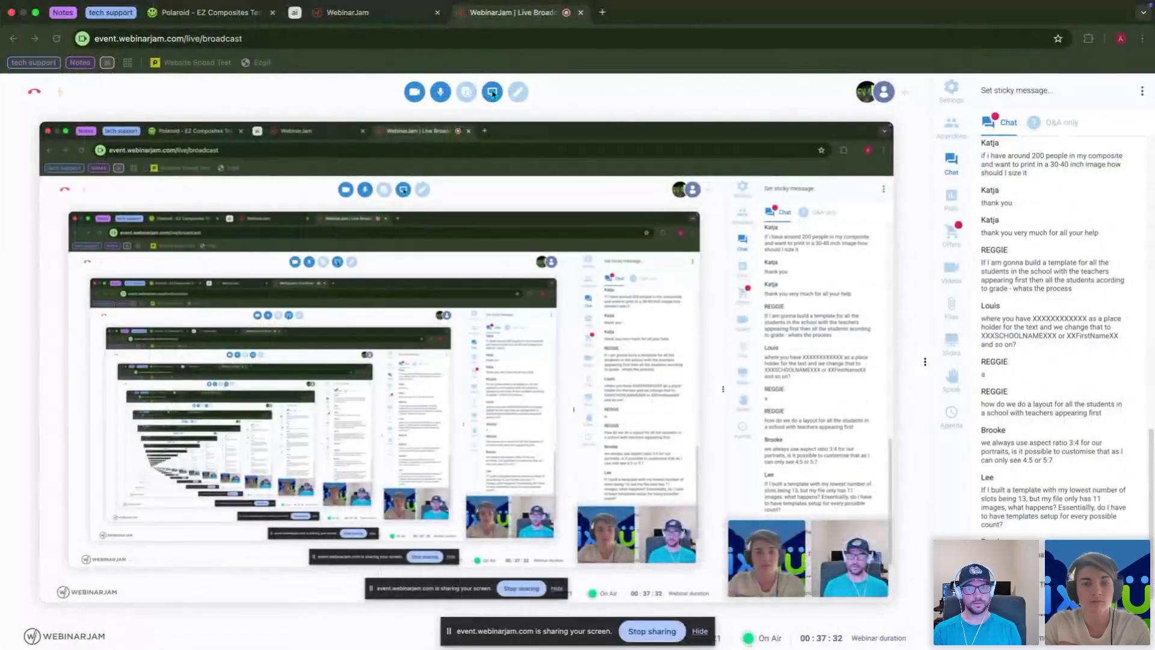
{"action": "left_click", "coordinate": [493, 94]}
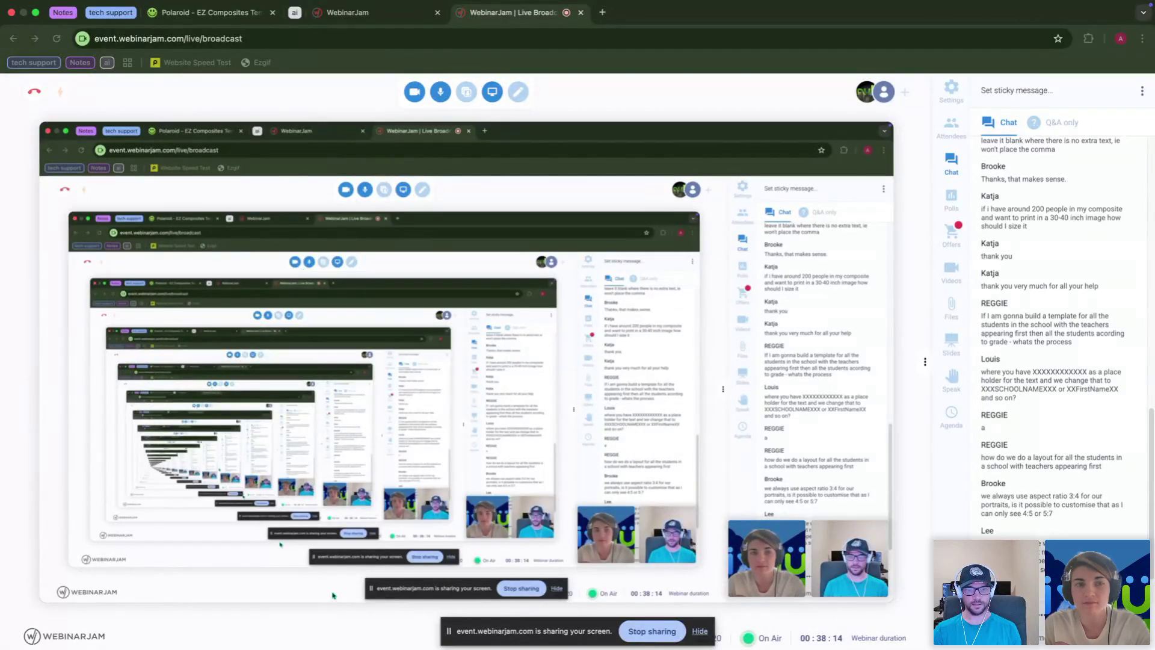
- In Photoshop's EZCOMP-GRAPHICS.psd, replace the middle Xs of the SCHOOLNAME-RM placeholder text with SCHOOLNAME, keeping four Xs on each side
{"action": "mouse_move", "coordinate": [198, 631]}
{"action": "left_click", "coordinate": [198, 628]}
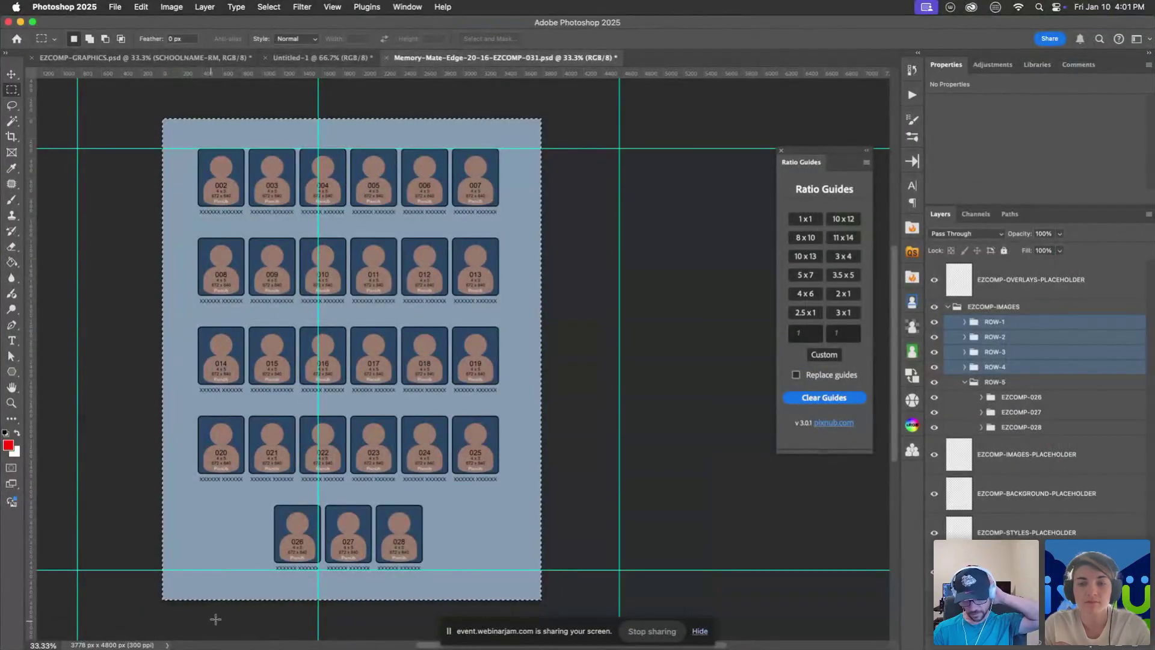
{"action": "left_click", "coordinate": [188, 60]}
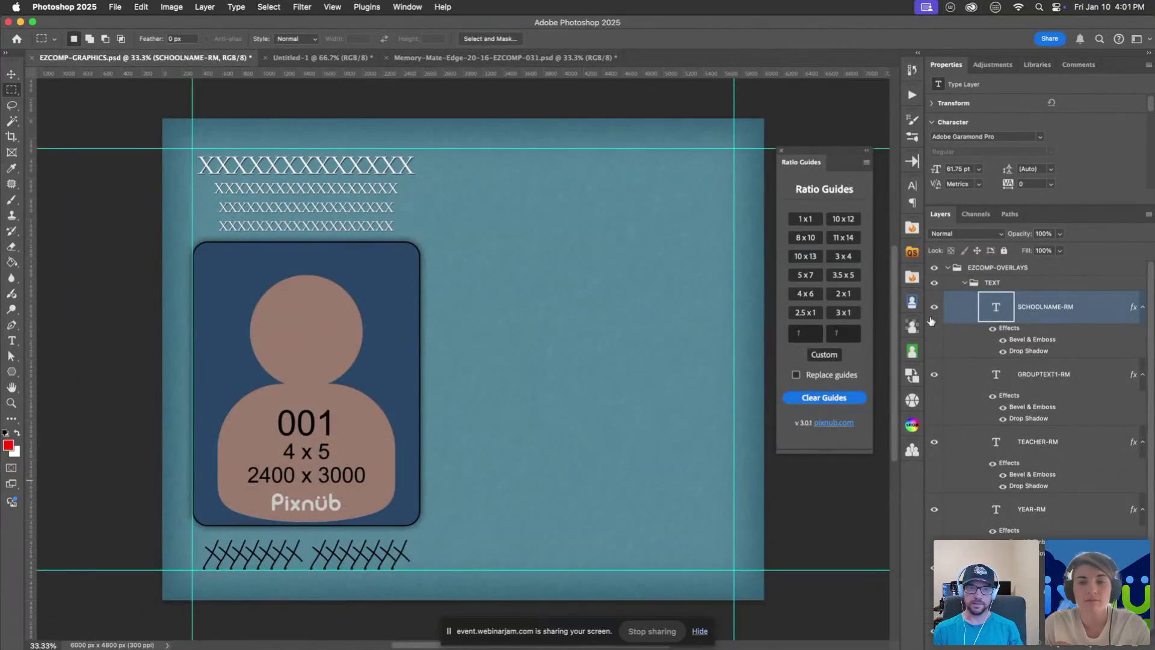
{"action": "left_click", "coordinate": [1064, 307]}
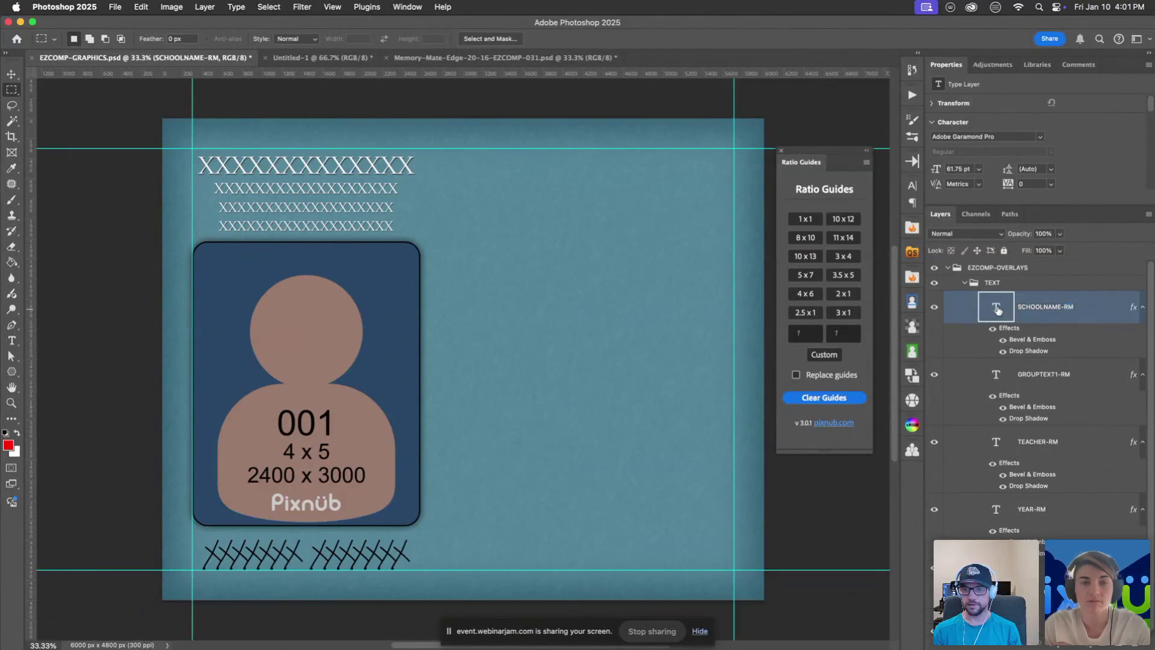
{"action": "double_click", "coordinate": [998, 311]}
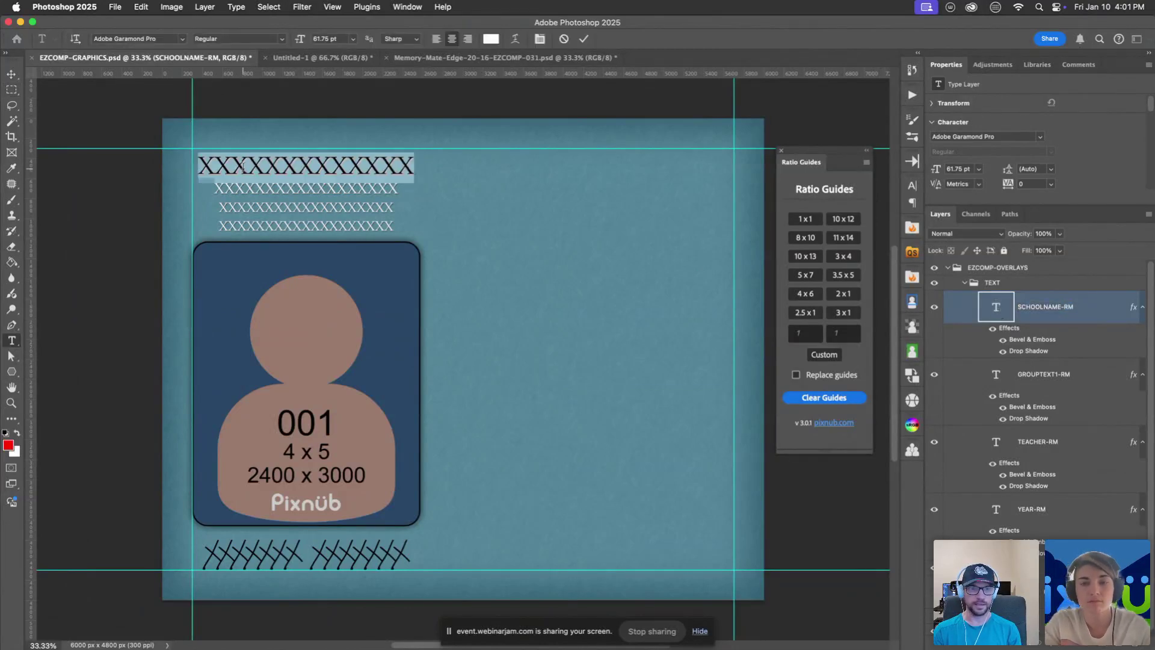
{"action": "left_click_drag", "start_coordinate": [265, 167], "coordinate": [341, 169]}
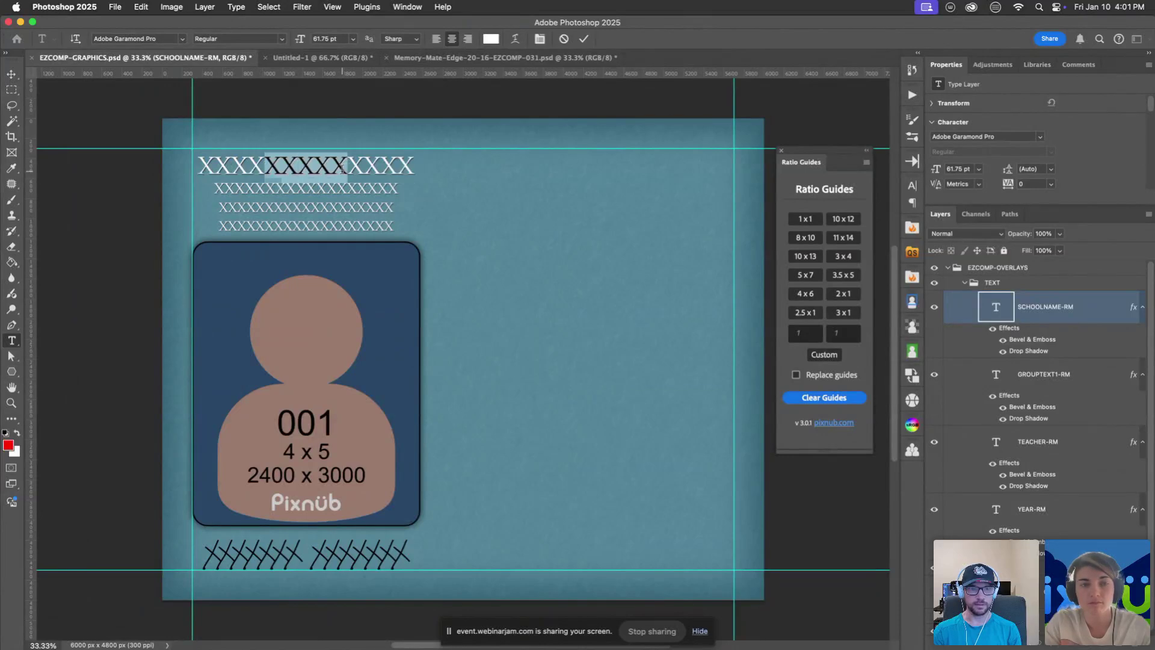
{"action": "type", "text": "SCHOOL"}
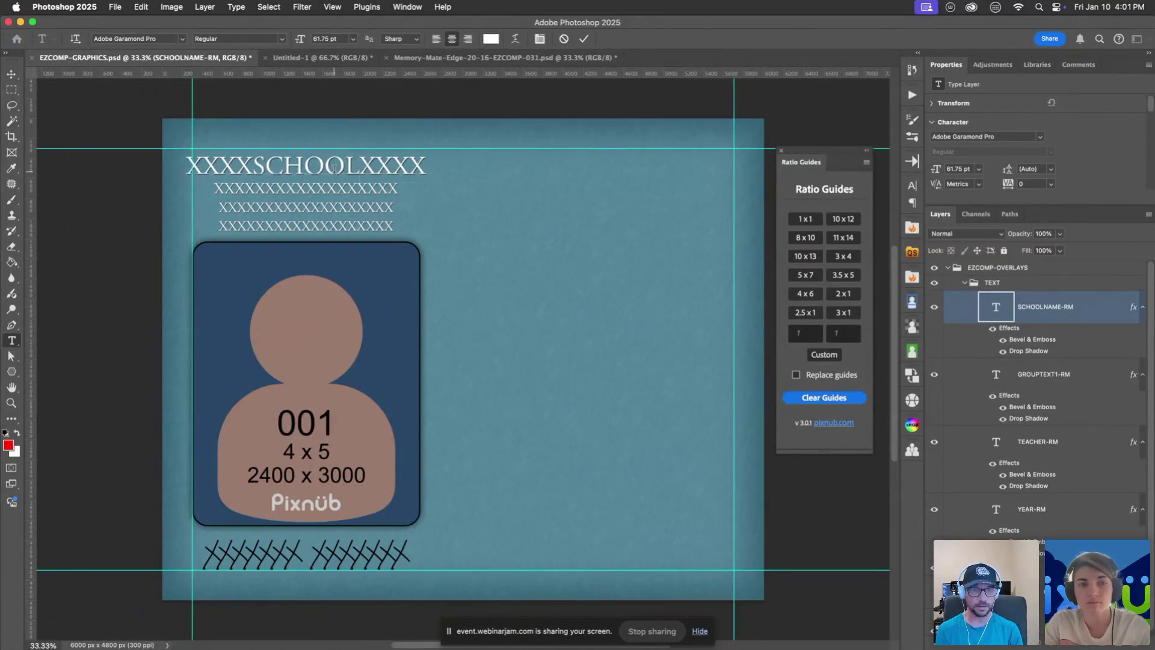
{"action": "type", "text": "NAME"}
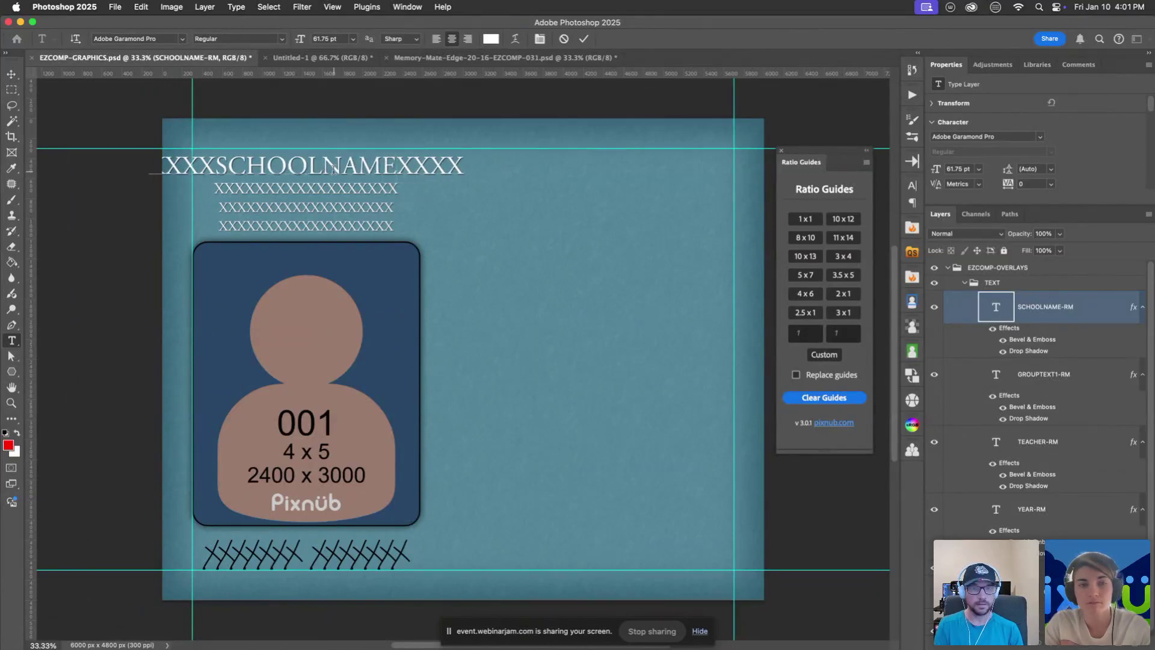
{"action": "left_click", "coordinate": [583, 39]}
{"action": "key", "text": "m"}
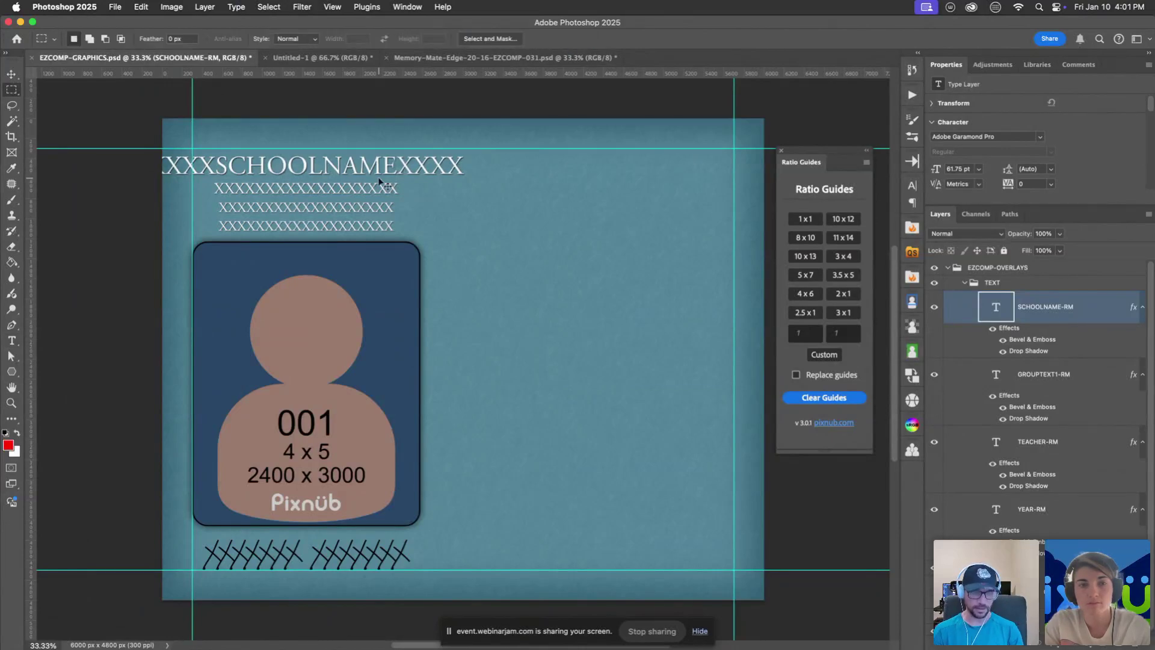
- Try scaling the SCHOOLNAME-RM text down to about 81% and narrowing it from the left, and undo the transform
{"action": "key", "text": "super+t"}
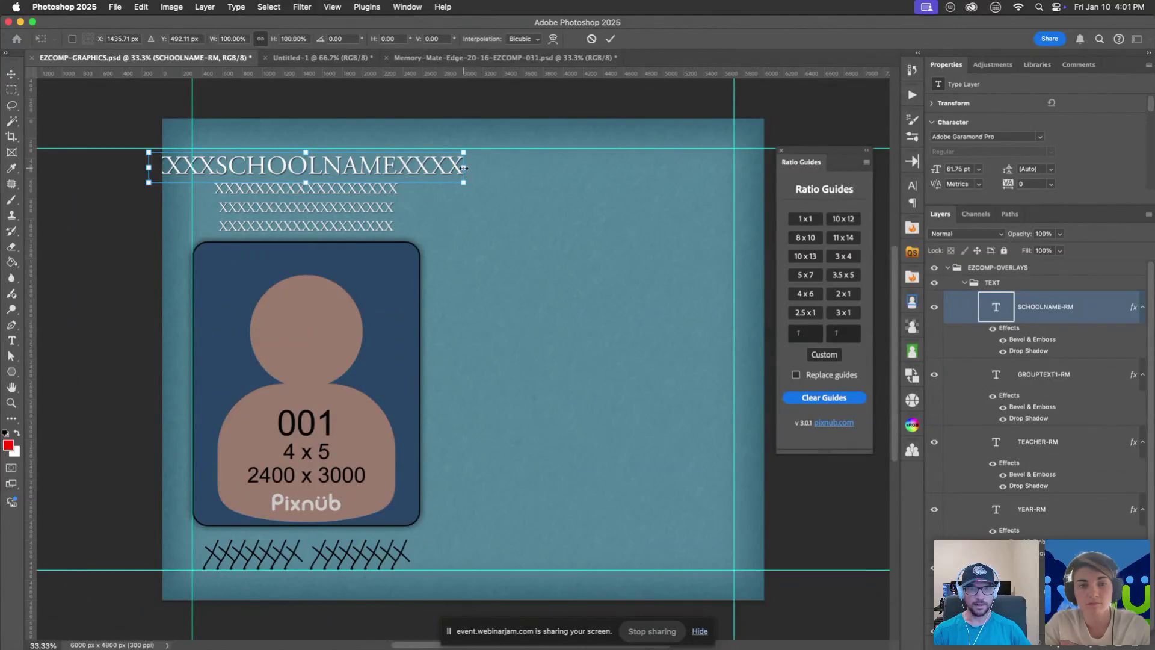
{"action": "left_click_drag", "start_coordinate": [463, 168], "coordinate": [404, 167]}
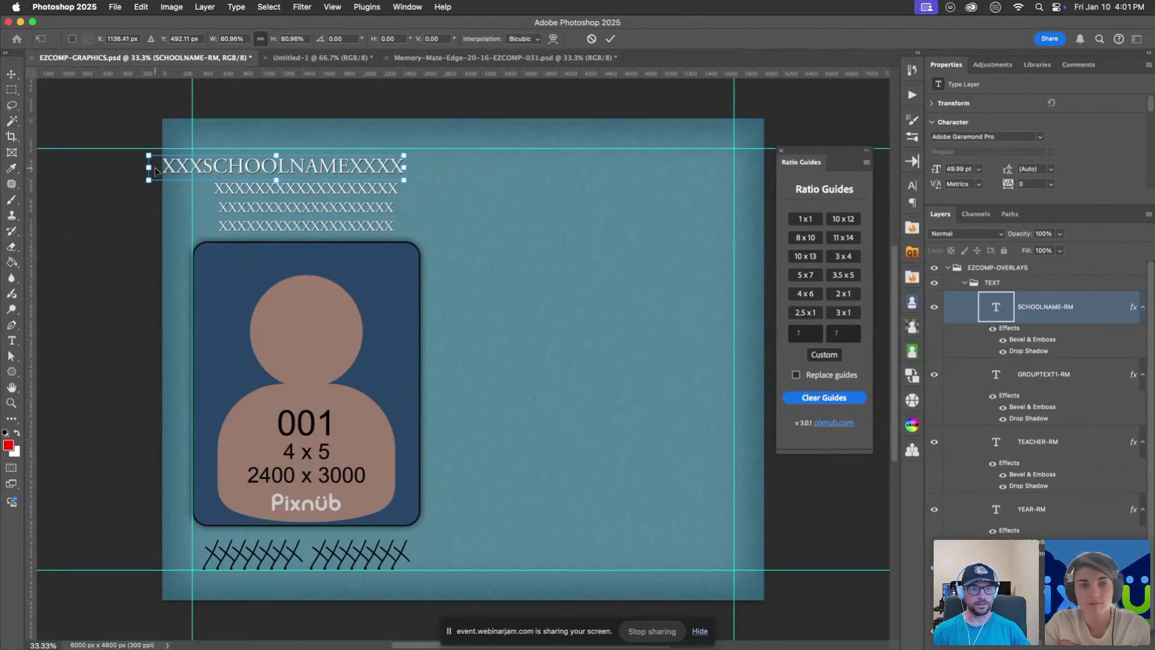
{"action": "left_click_drag", "start_coordinate": [148, 170], "coordinate": [206, 170]}
{"action": "left_click", "coordinate": [610, 38]}
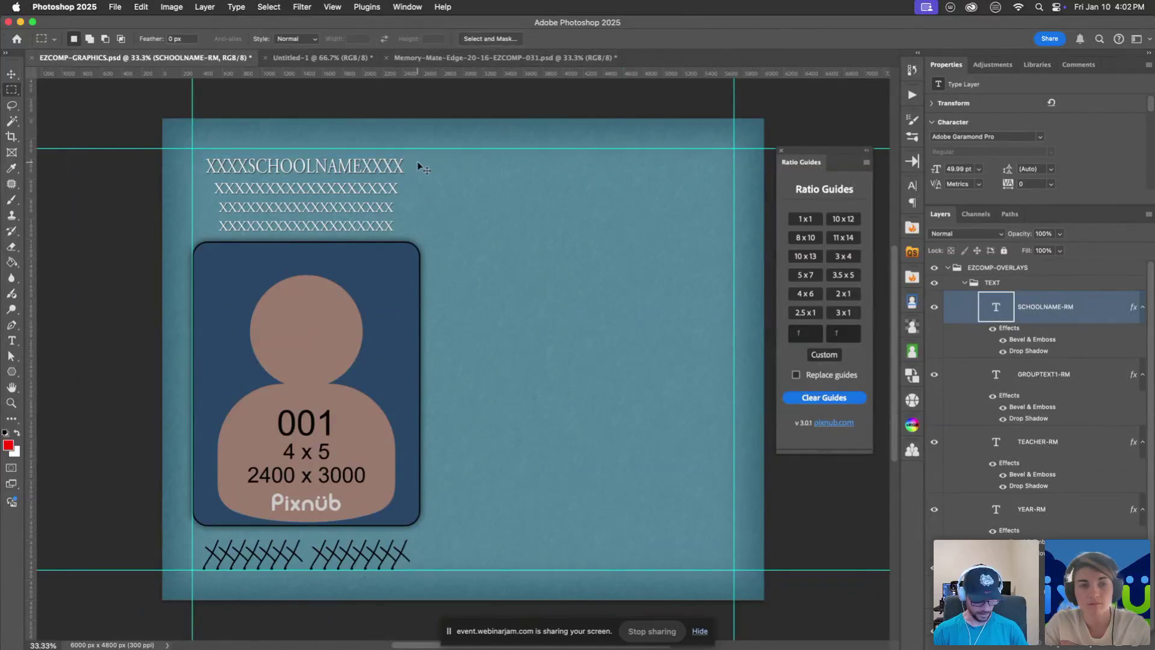
{"action": "key", "text": "cmd+z"}
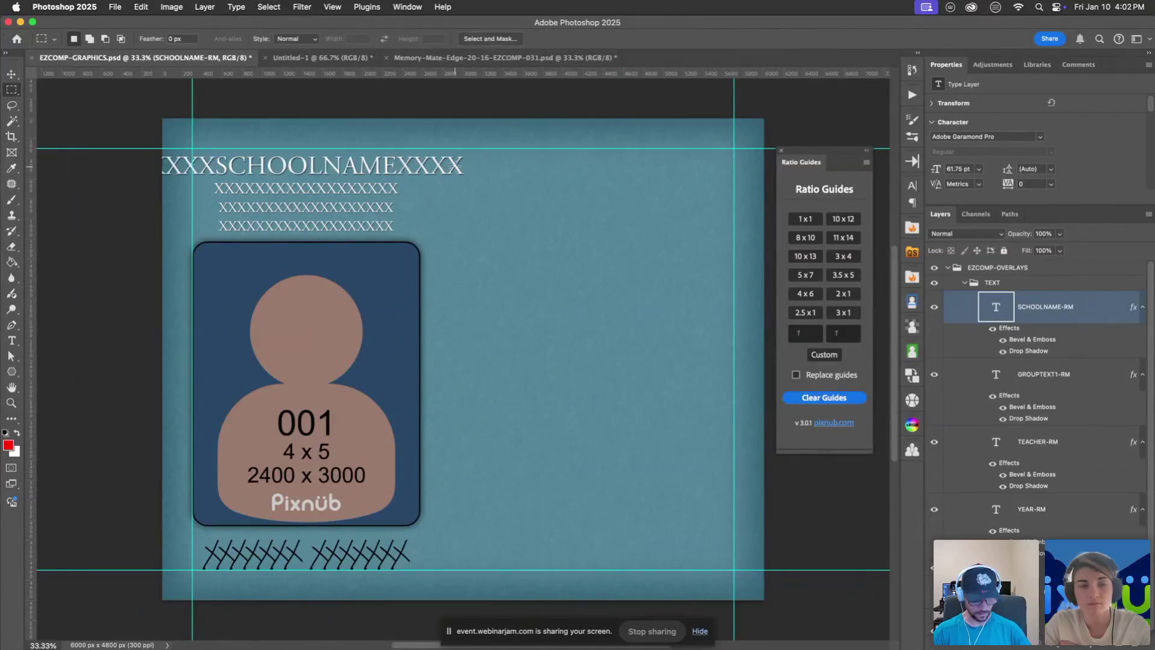
- Squeeze the SCHOOLNAME-RM text to about 61% width around its center, keeping its height at 100%
{"action": "key", "text": "super+t"}
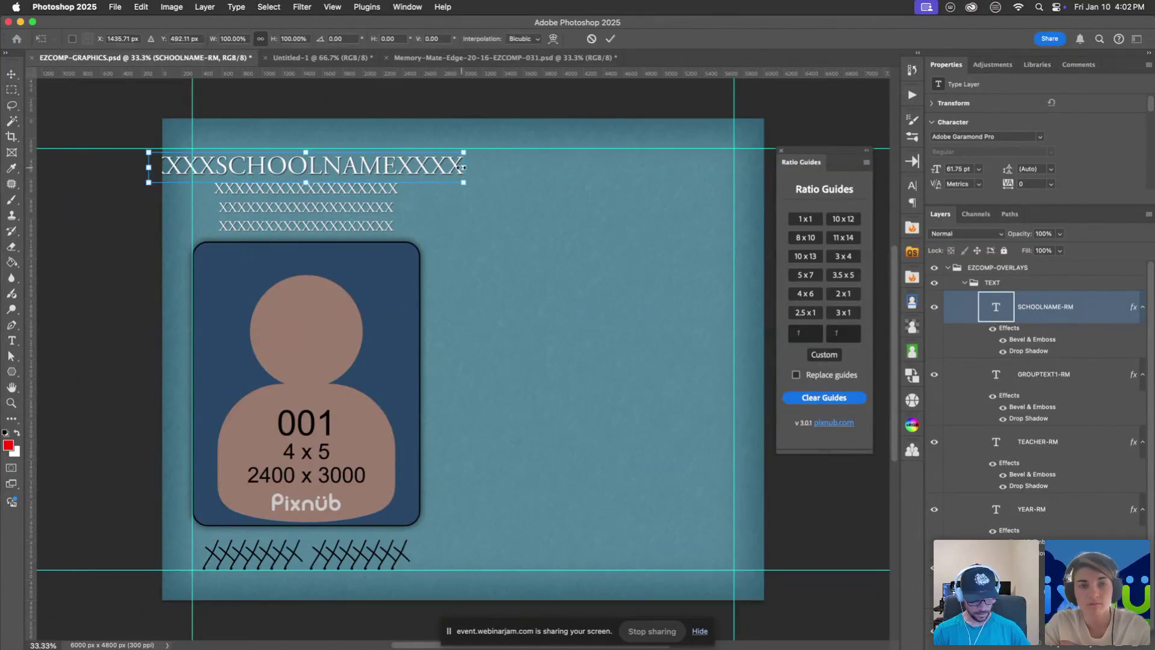
{"action": "left_click_drag", "start_coordinate": [462, 167], "coordinate": [400, 168]}
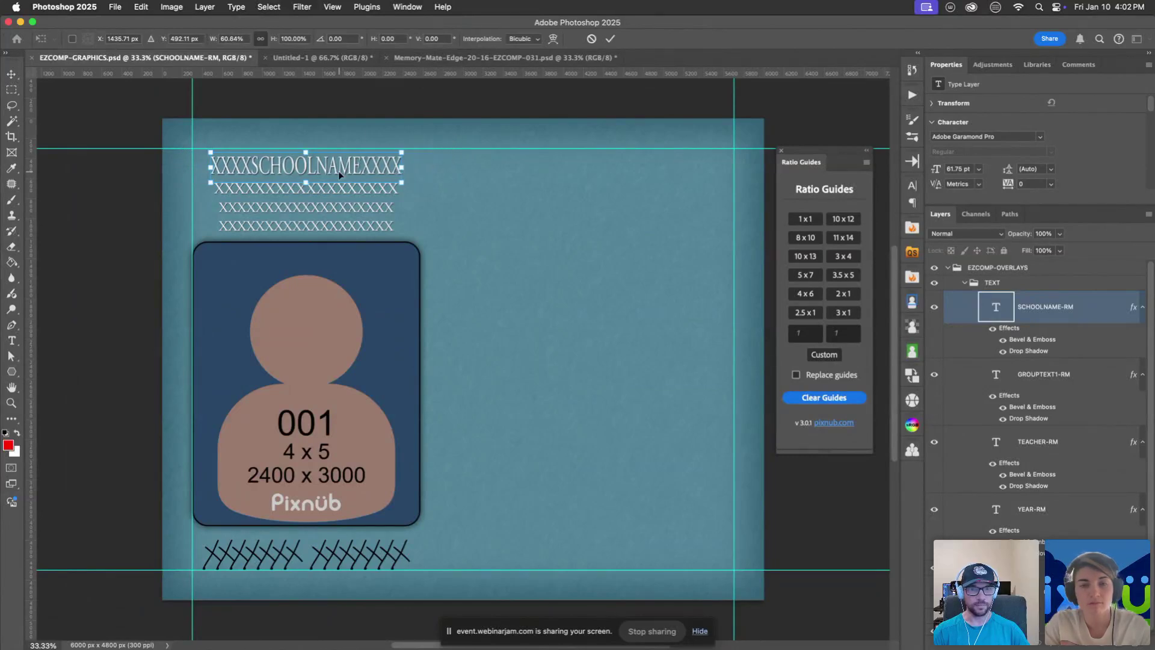
{"action": "left_click", "coordinate": [610, 39]}
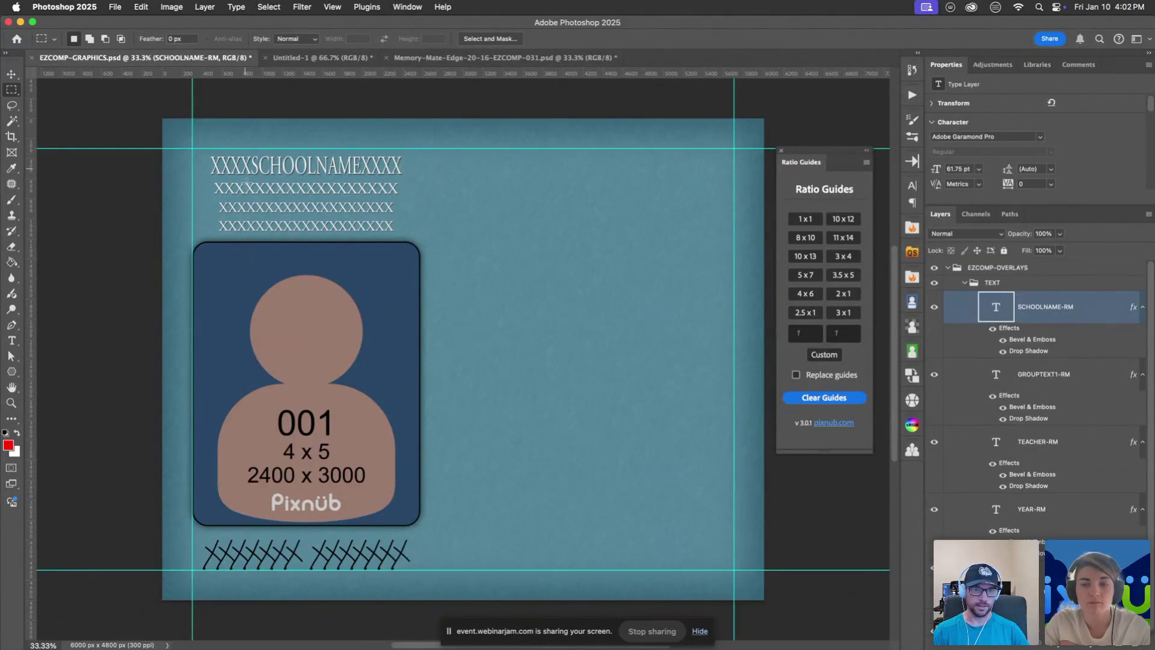
- Try replacing the squeezed school name text with CAPE HIGH, and undo both the replacement and the width squeeze
{"action": "double_click", "coordinate": [995, 307]}
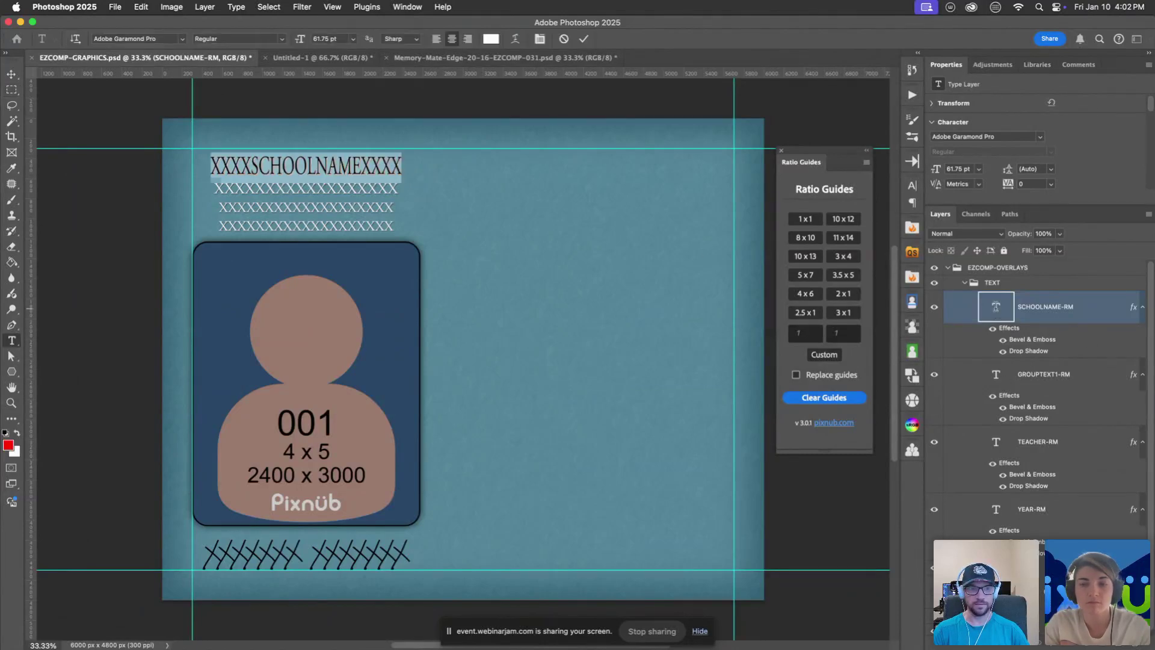
{"action": "left_click", "coordinate": [349, 167]}
{"action": "left_click_drag", "start_coordinate": [214, 166], "coordinate": [473, 194]}
{"action": "type", "text": "CAPE HIGH"}
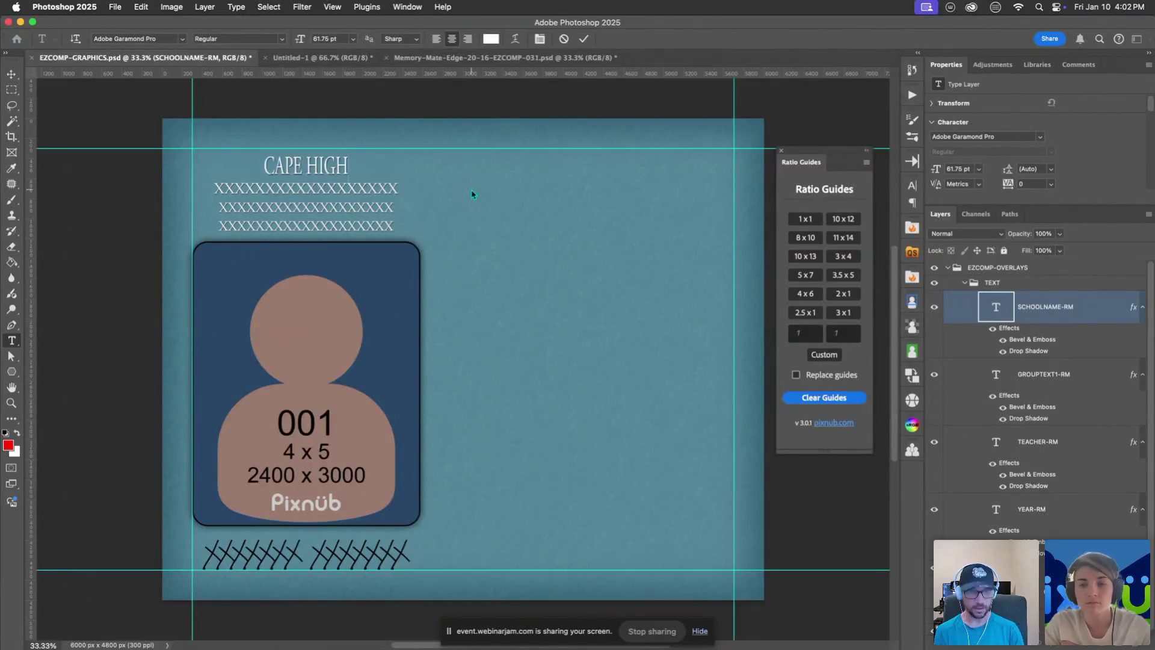
{"action": "left_click", "coordinate": [584, 38]}
{"action": "key", "text": "m"}
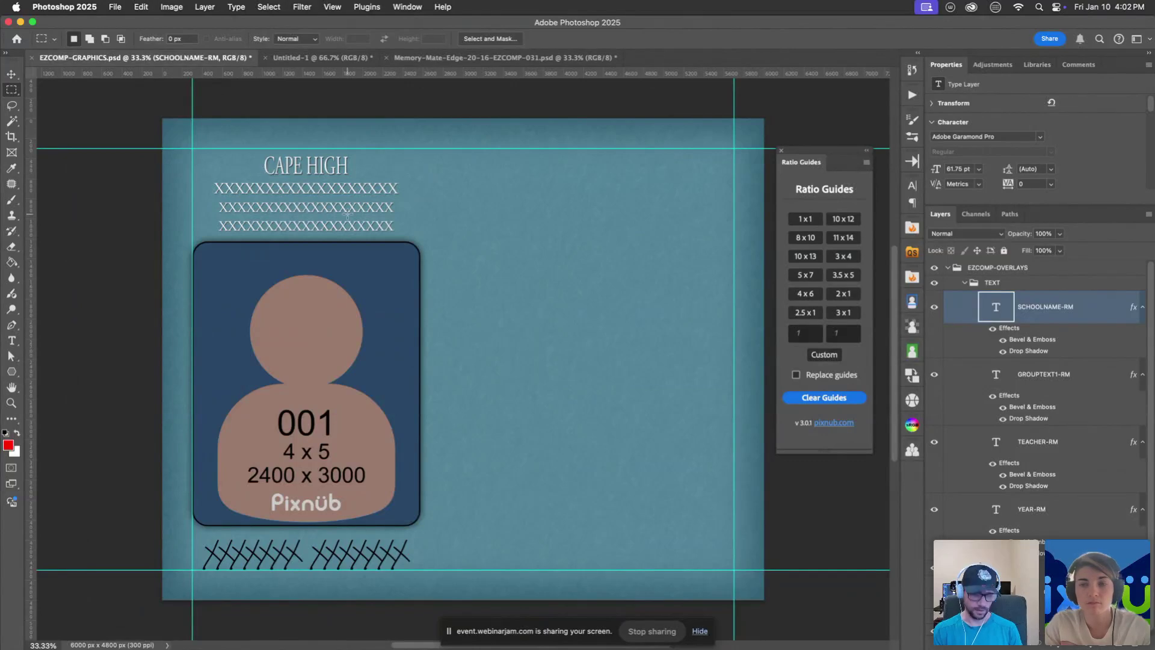
{"action": "key", "text": "super+z"}
{"action": "key", "text": "super+z"}
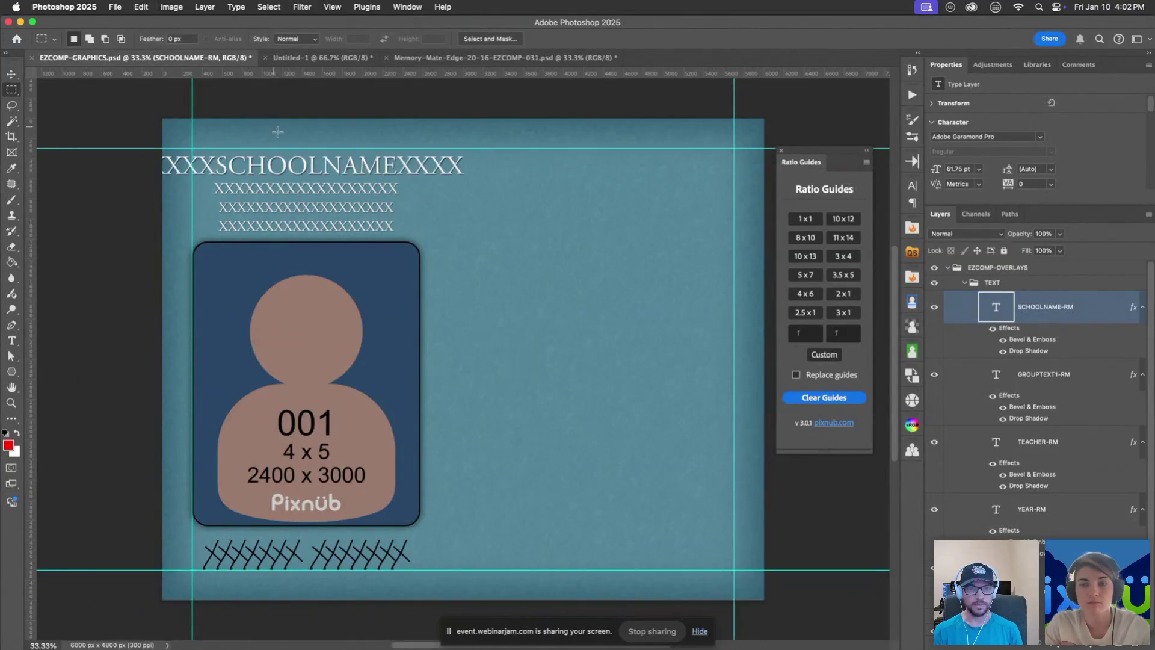
- Shorten the SCHOOLNAME-RM placeholder text to XSCHOOLNAMEX, leaving one X on each side of the name
{"action": "double_click", "coordinate": [997, 308]}
{"action": "left_click_drag", "start_coordinate": [399, 159], "coordinate": [464, 164]}
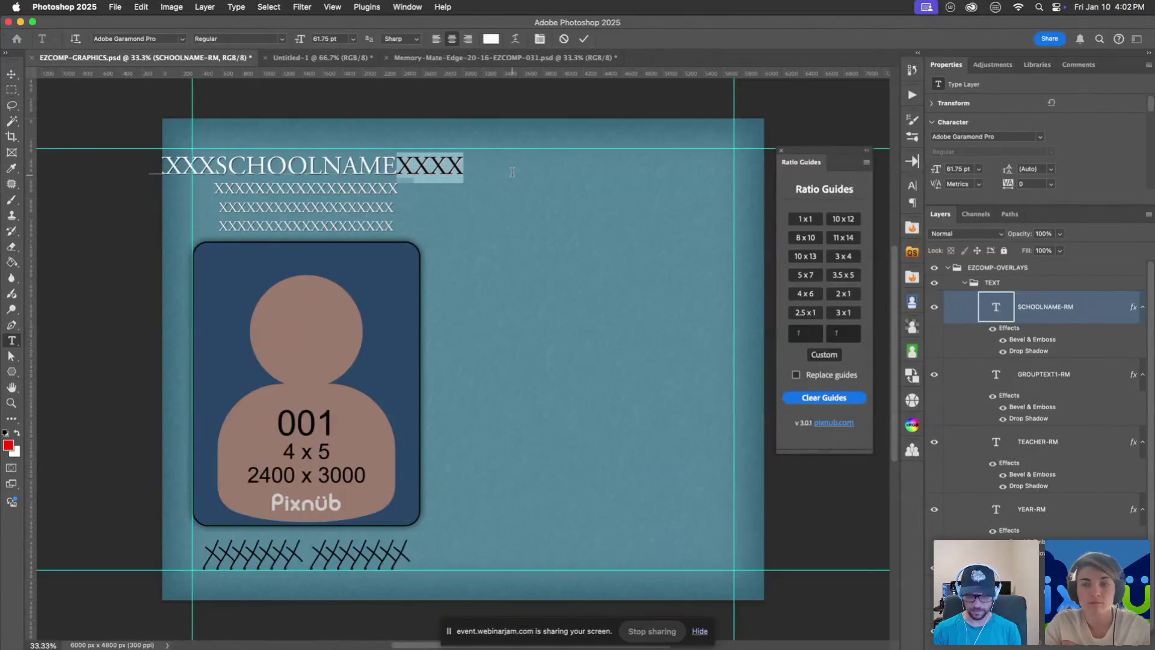
{"action": "key", "text": "BackSpace"}
{"action": "left_click_drag", "start_coordinate": [247, 163], "coordinate": [181, 164]}
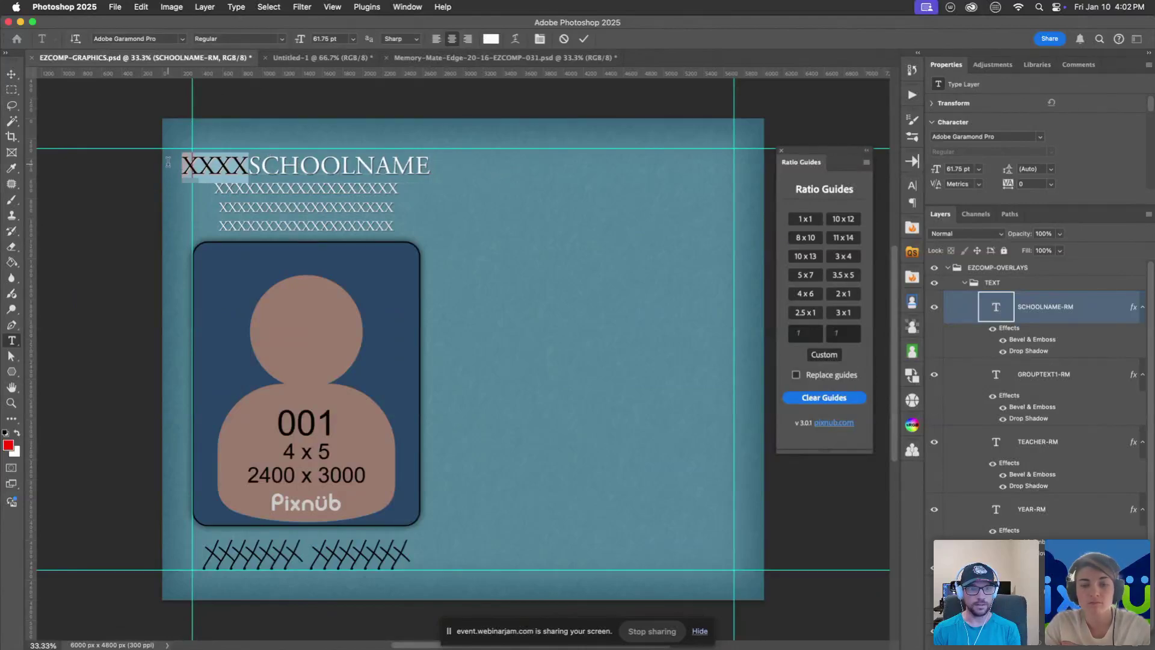
{"action": "key", "text": "BackSpace"}
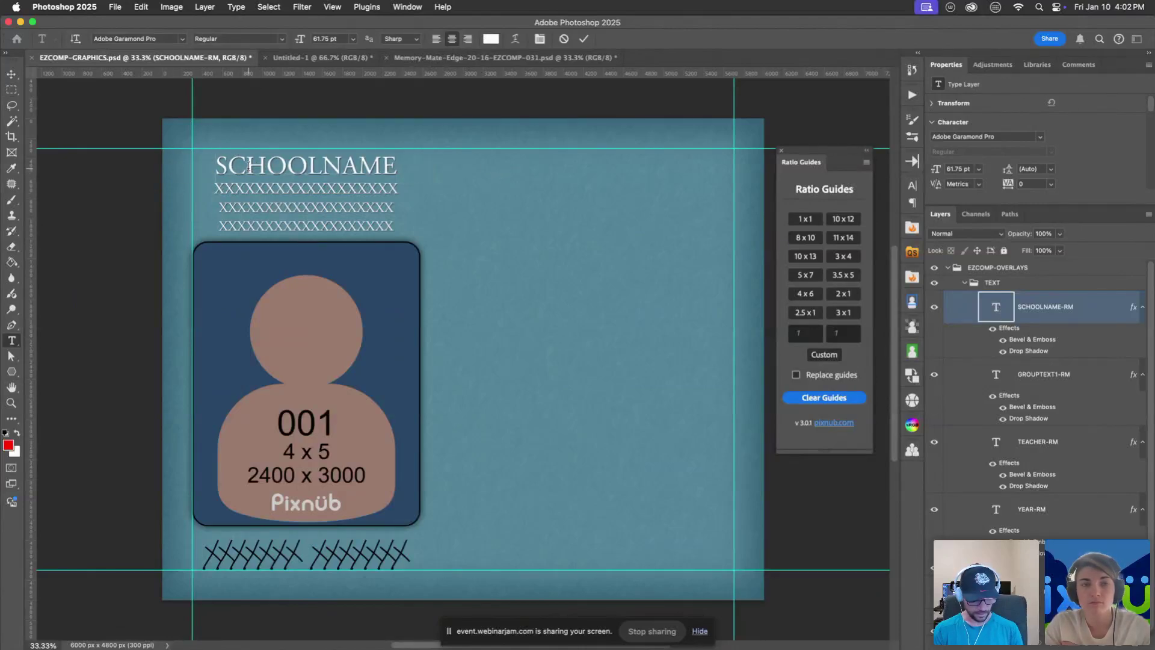
{"action": "type", "text": "X"}
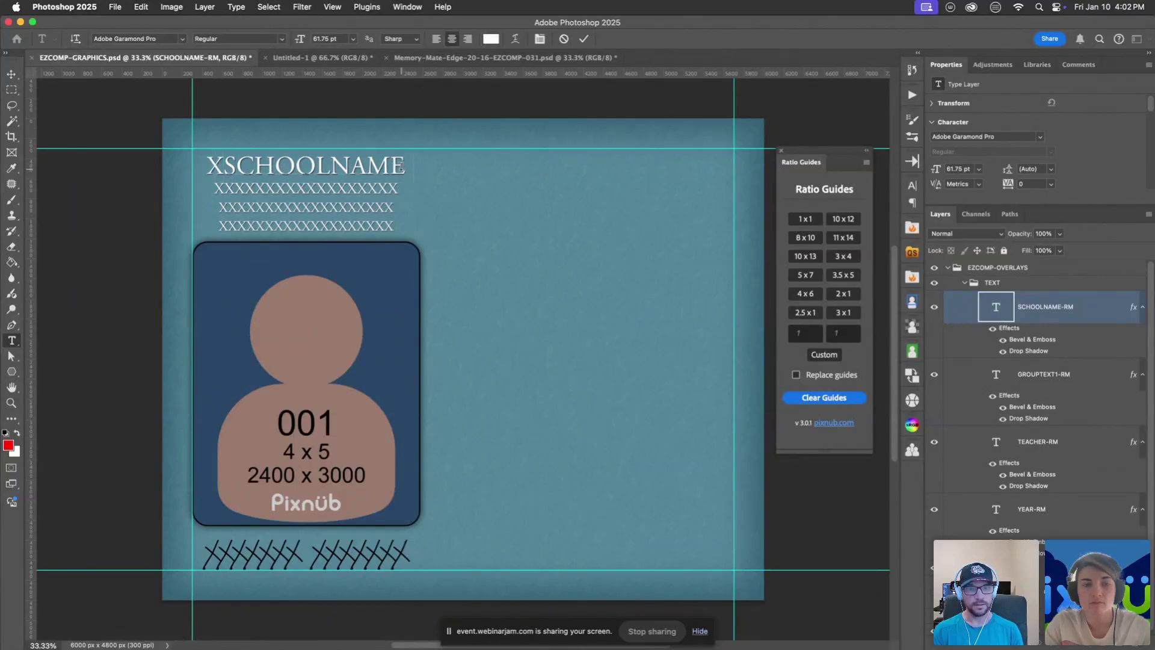
{"action": "type", "text": "X"}
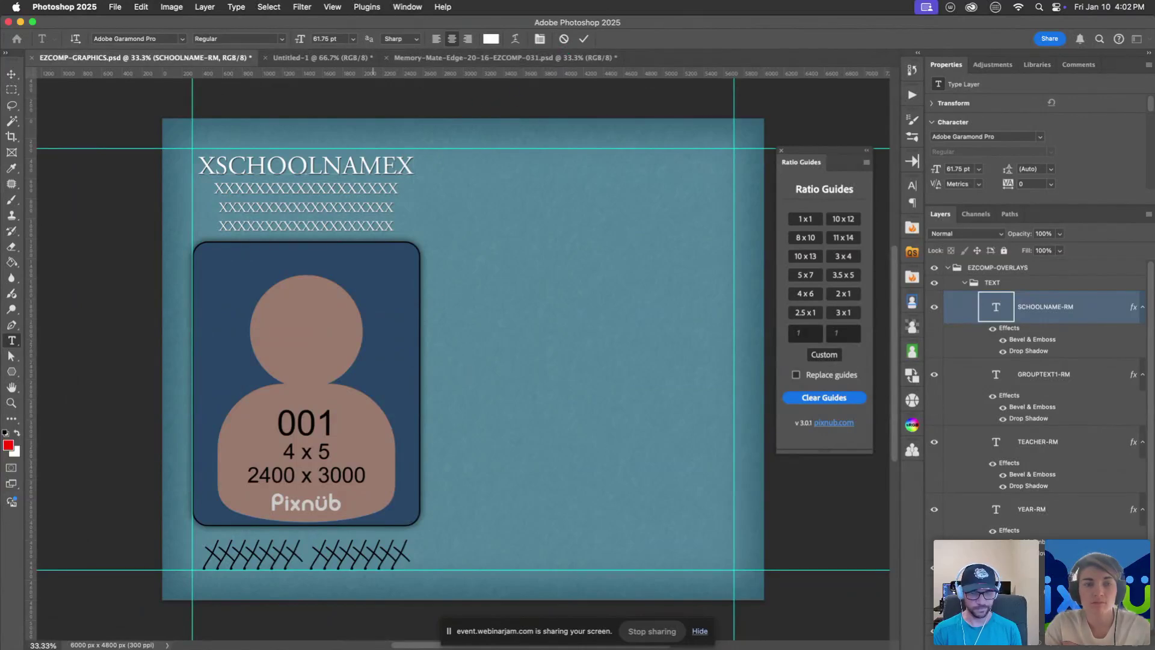
- Switch to the WebinarJam live broadcast page in Chrome and read the attendees' chat questions
{"action": "mouse_move", "coordinate": [414, 624]}
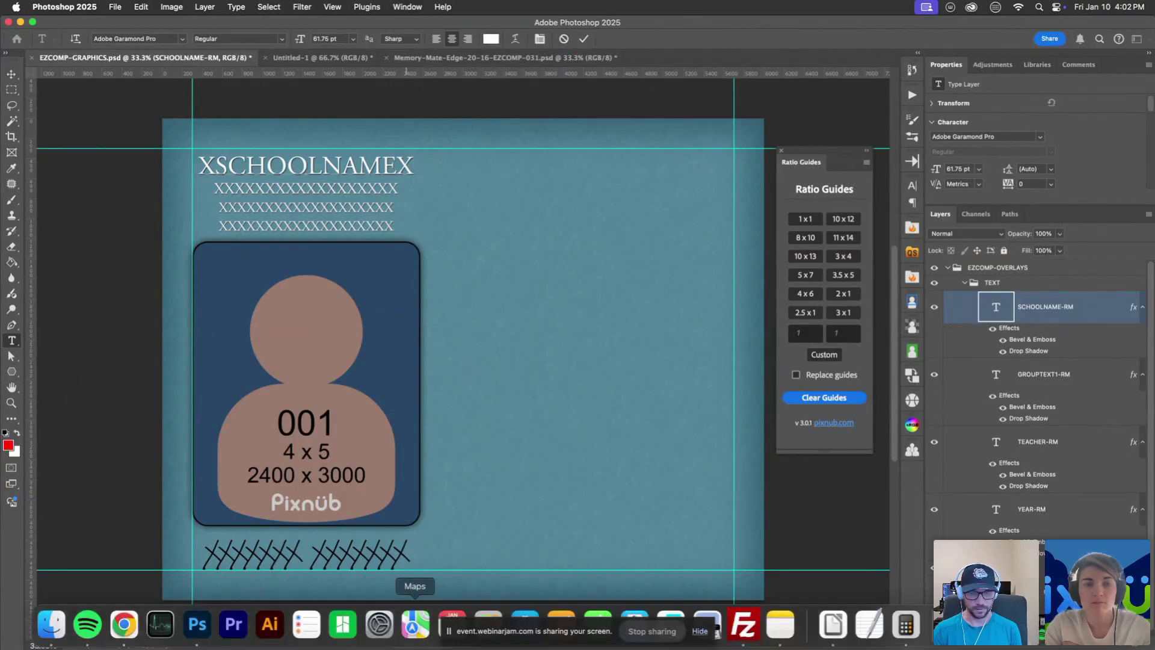
{"action": "right_click", "coordinate": [123, 624]}
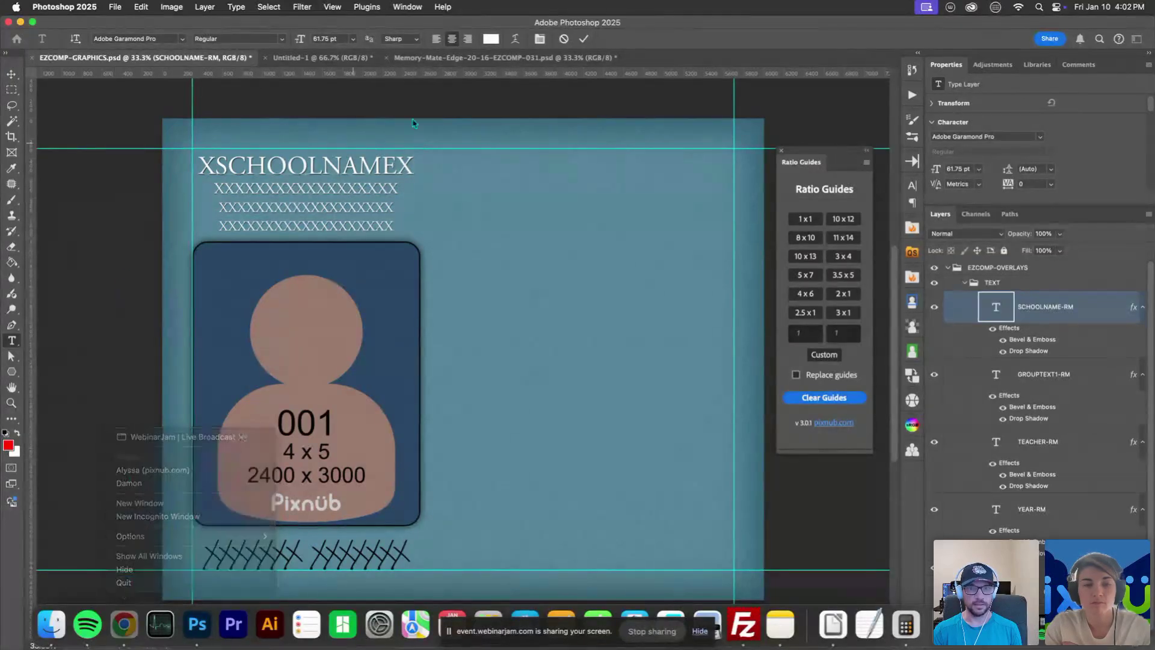
{"action": "key", "text": "Escape"}
{"action": "key", "text": "m"}
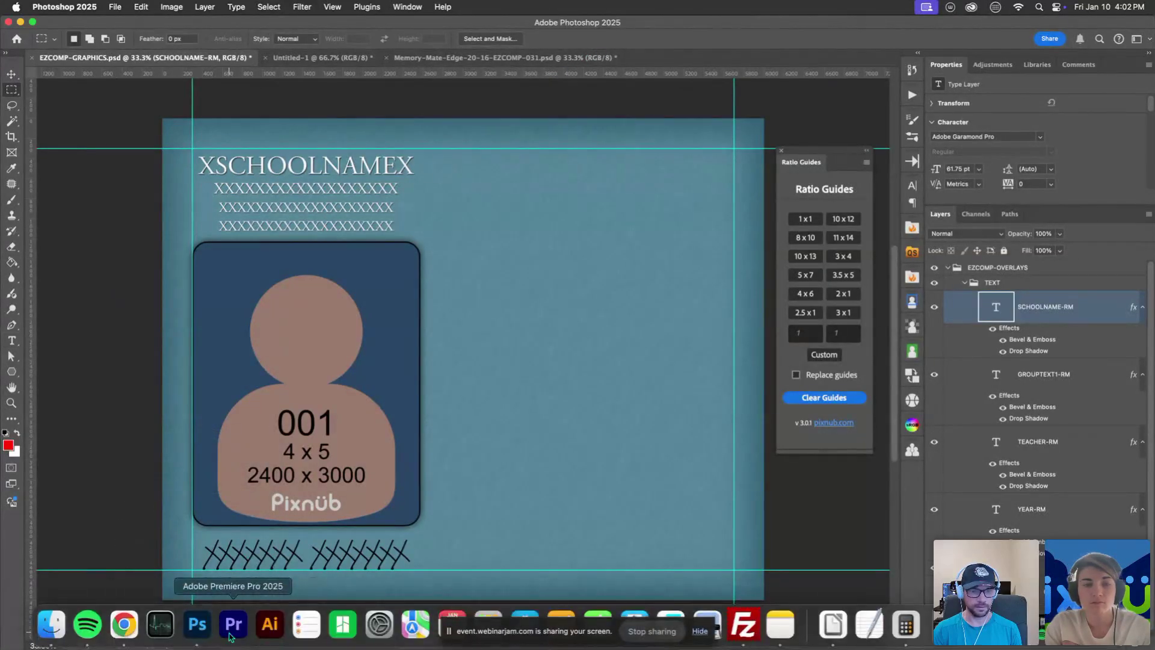
{"action": "left_click", "coordinate": [123, 624]}
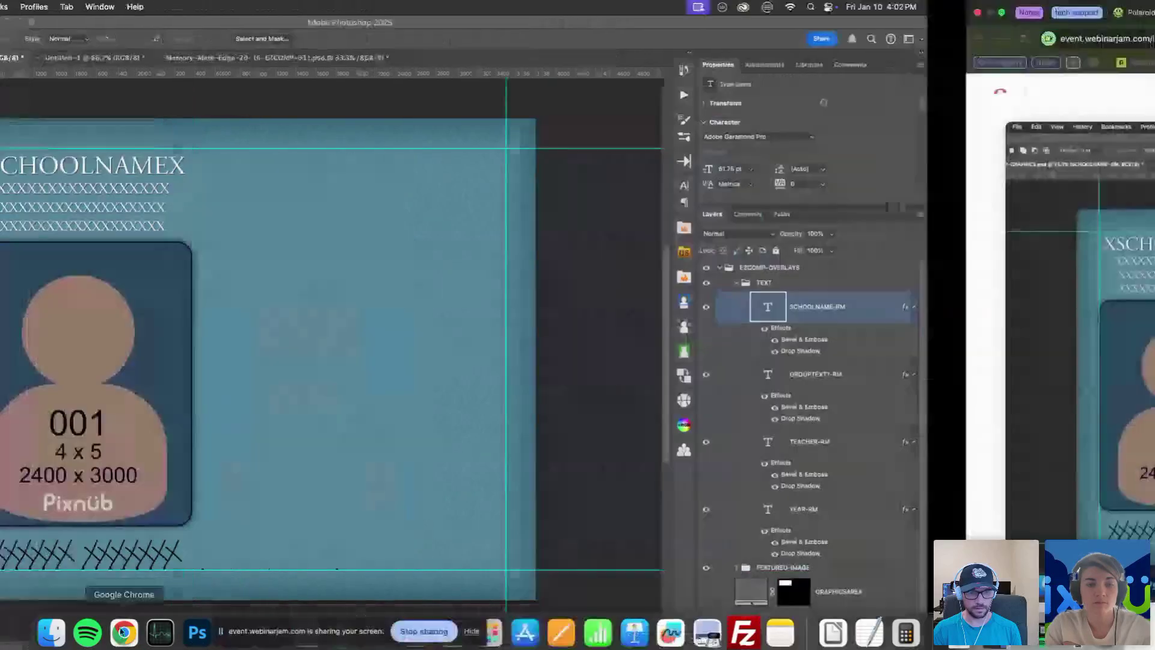
{"action": "left_click", "coordinate": [124, 624]}
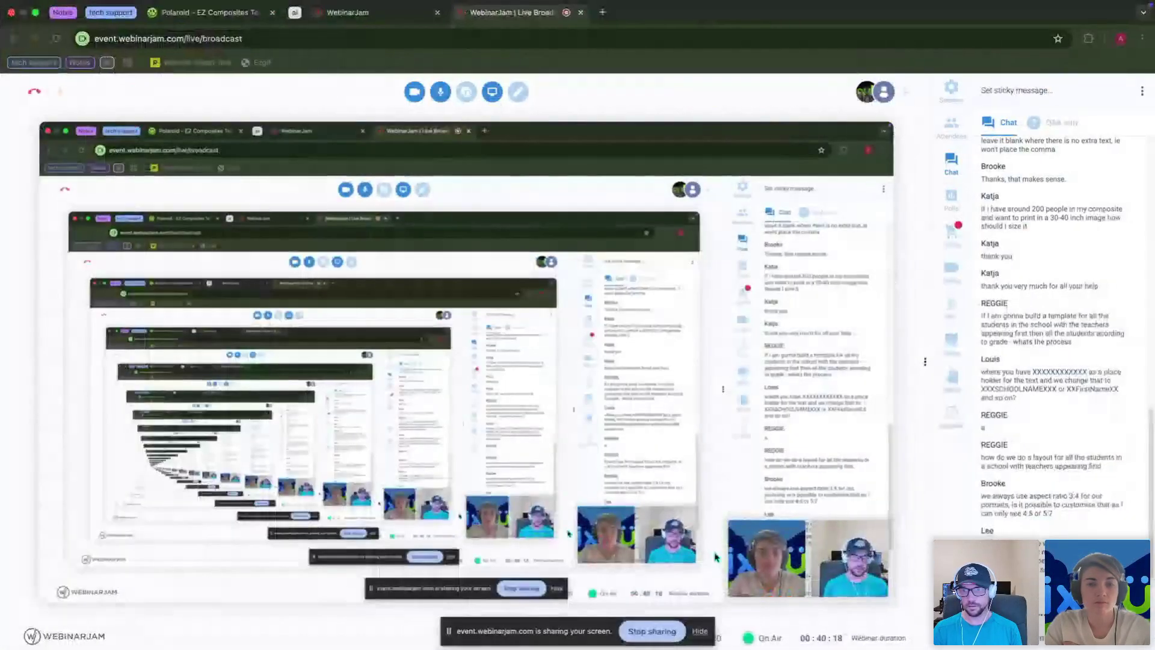
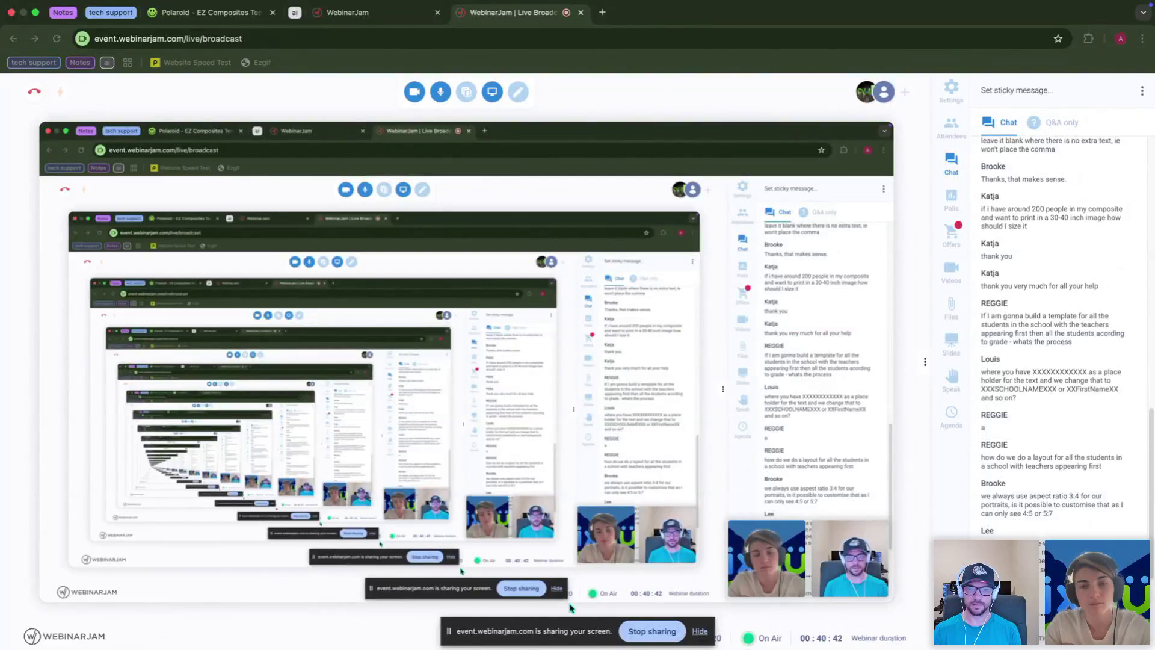
{"action": "mouse_move", "coordinate": [564, 646]}
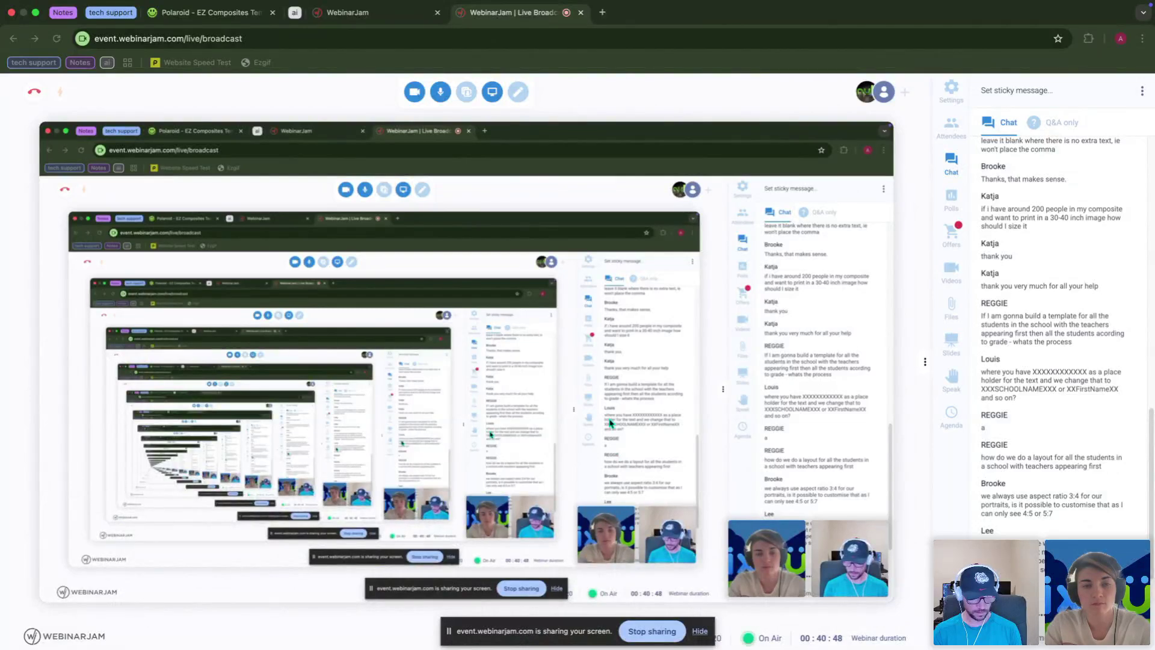
- Switch to the LibreOffice spreadsheet with the ezcomp-training-session-2 sheet and enlarge its window to fill the screen
{"action": "key", "text": "super+Tab"}
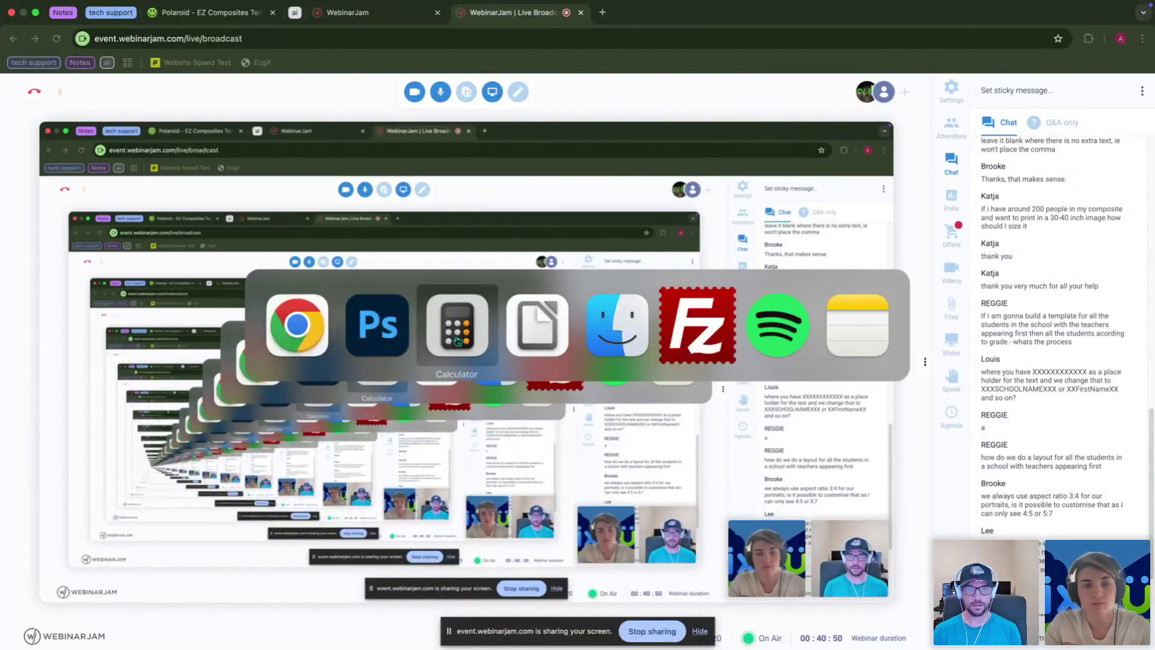
{"action": "left_click", "coordinate": [535, 327]}
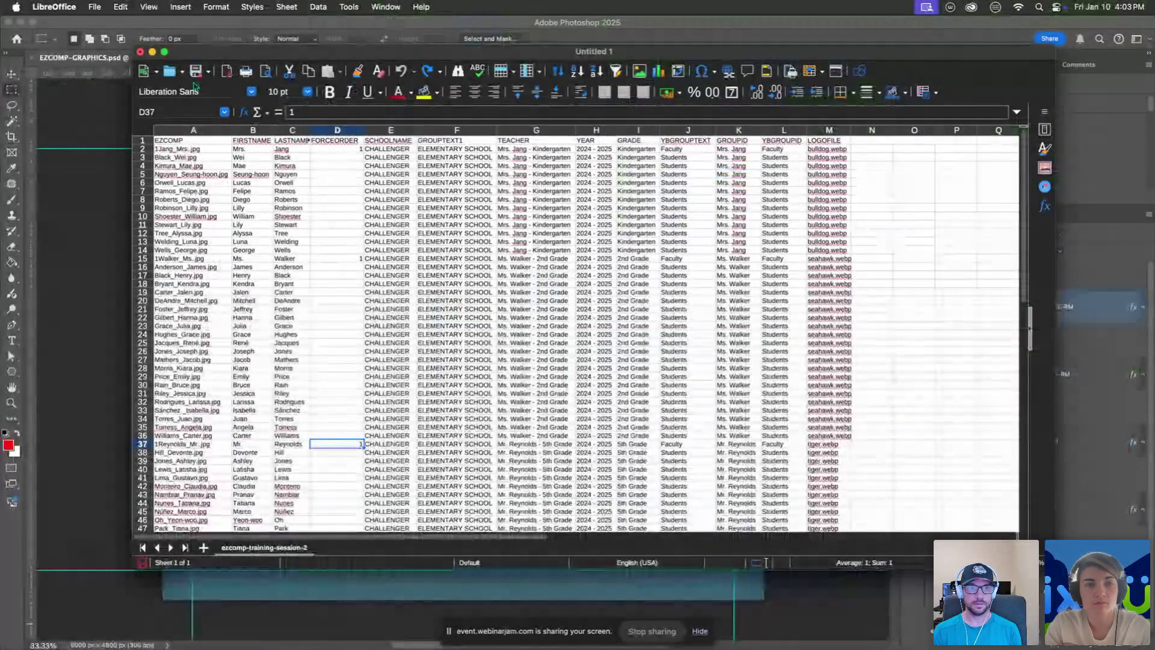
{"action": "left_click", "coordinate": [164, 52]}
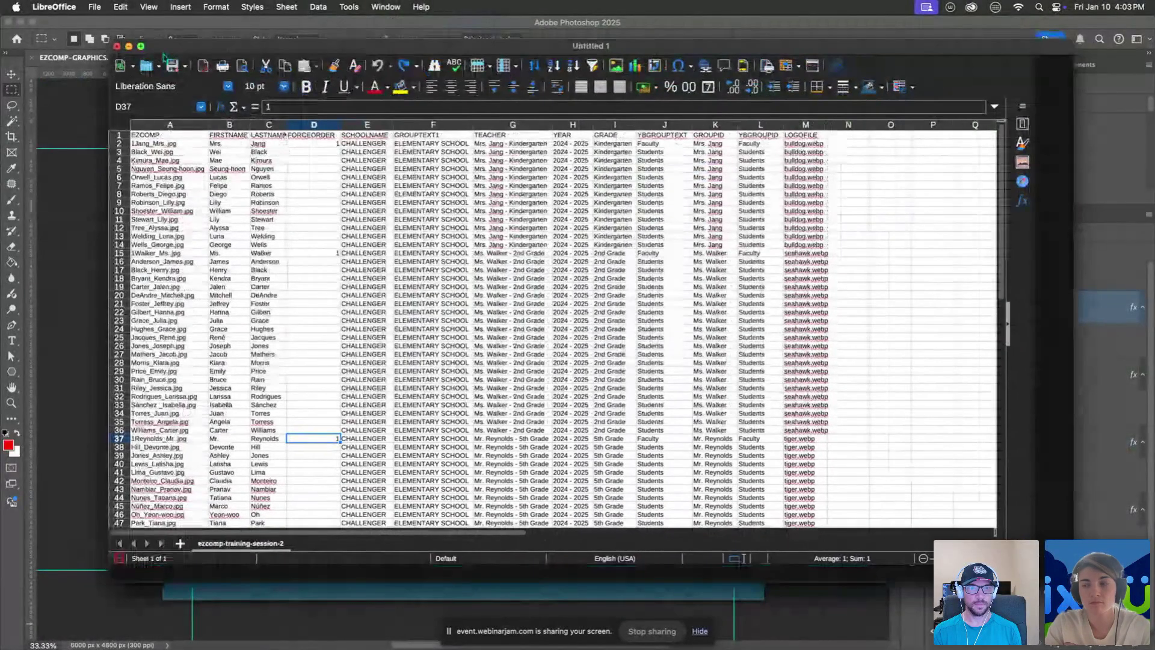
{"action": "left_click", "coordinate": [499, 235]}
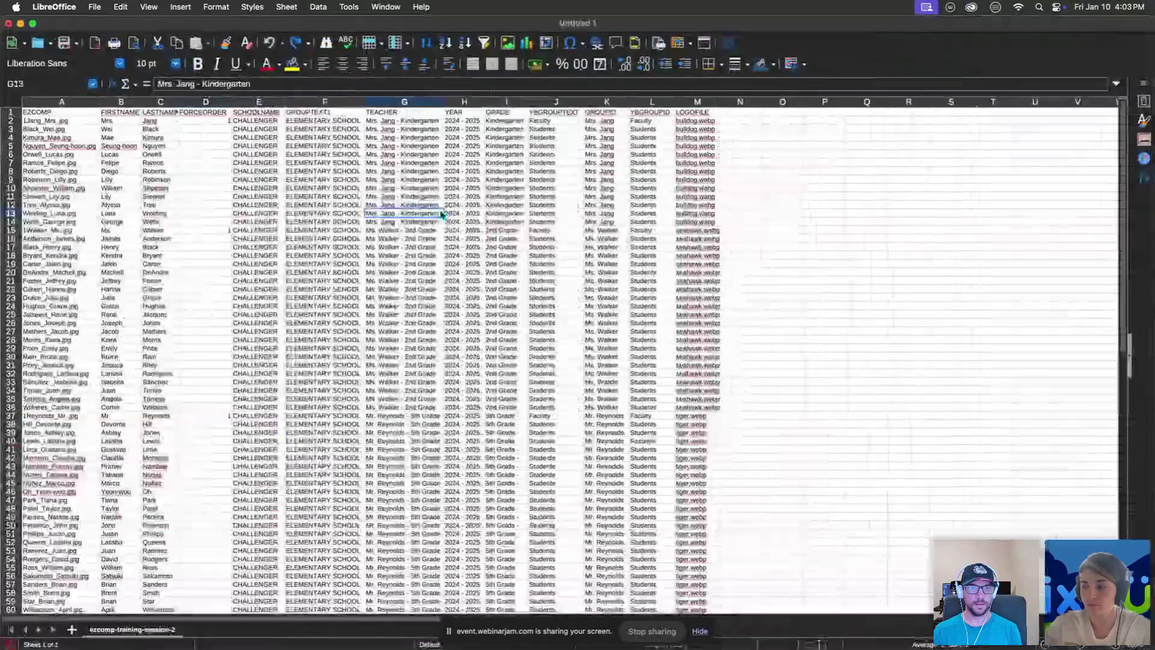
- Examine the FORCEORDER header and the GROUPID column to see how rows are grouped by teacher
{"action": "left_click", "coordinate": [206, 113]}
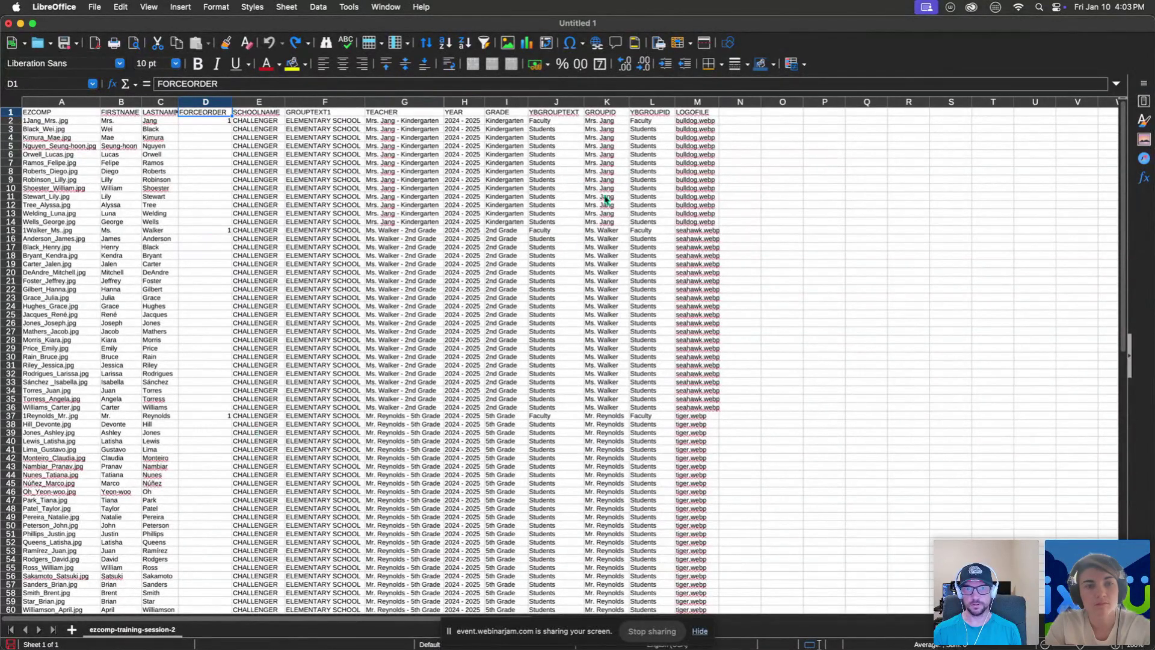
{"action": "left_click", "coordinate": [606, 113]}
{"action": "left_click", "coordinate": [606, 103]}
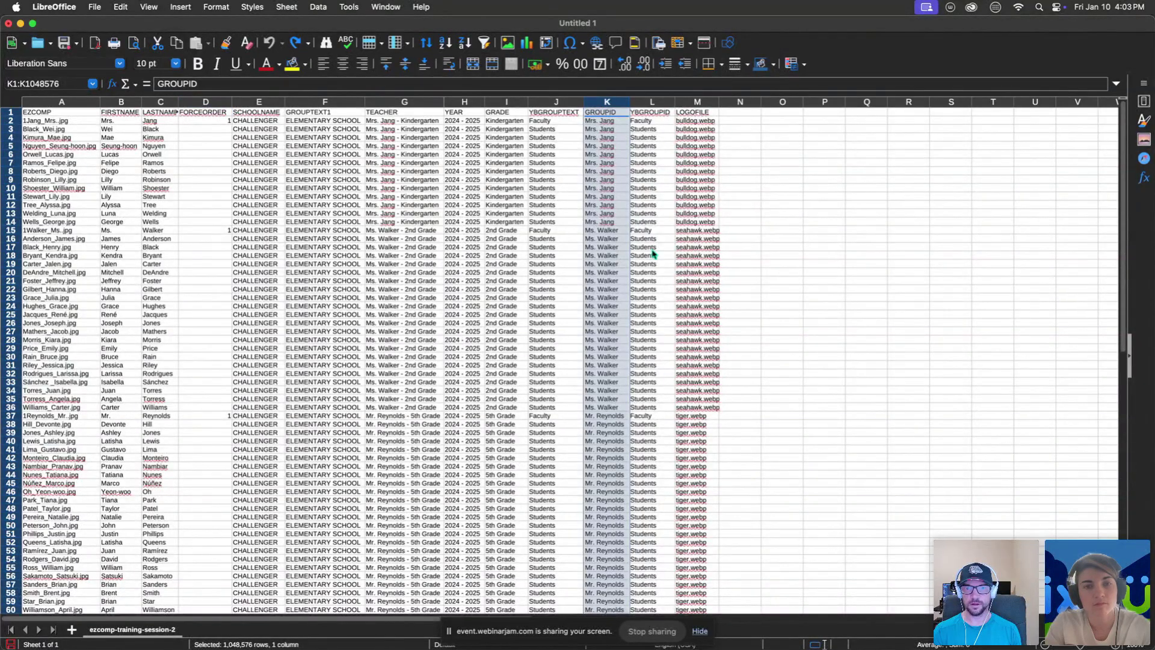
{"action": "left_click", "coordinate": [610, 115]}
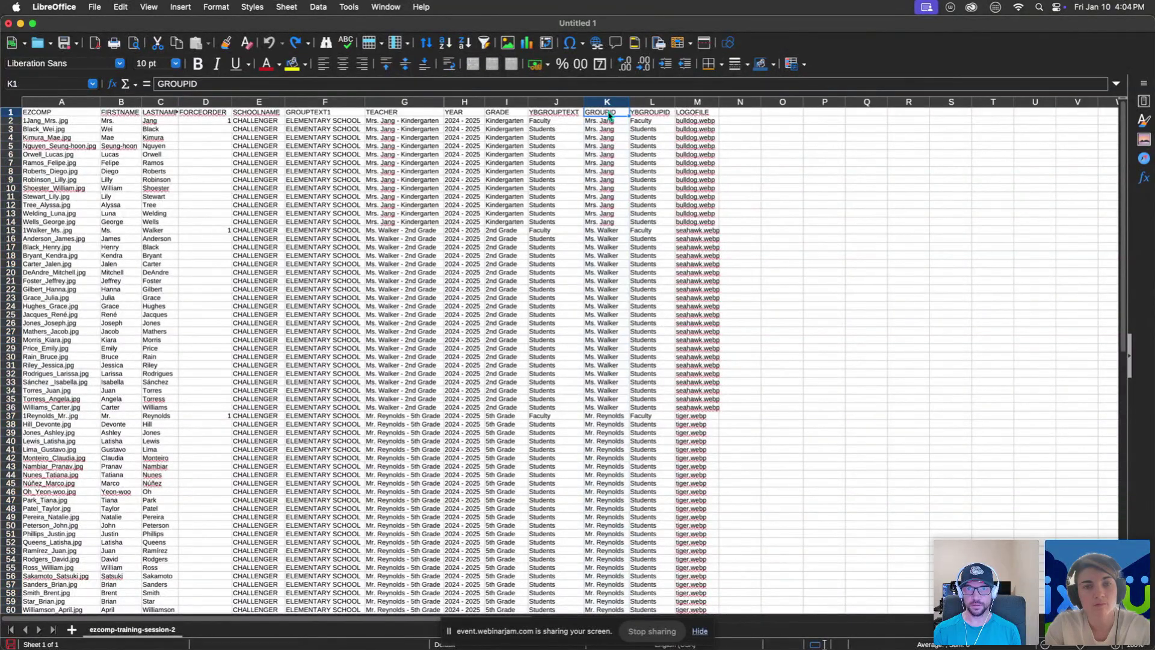
{"action": "double_click", "coordinate": [615, 114]}
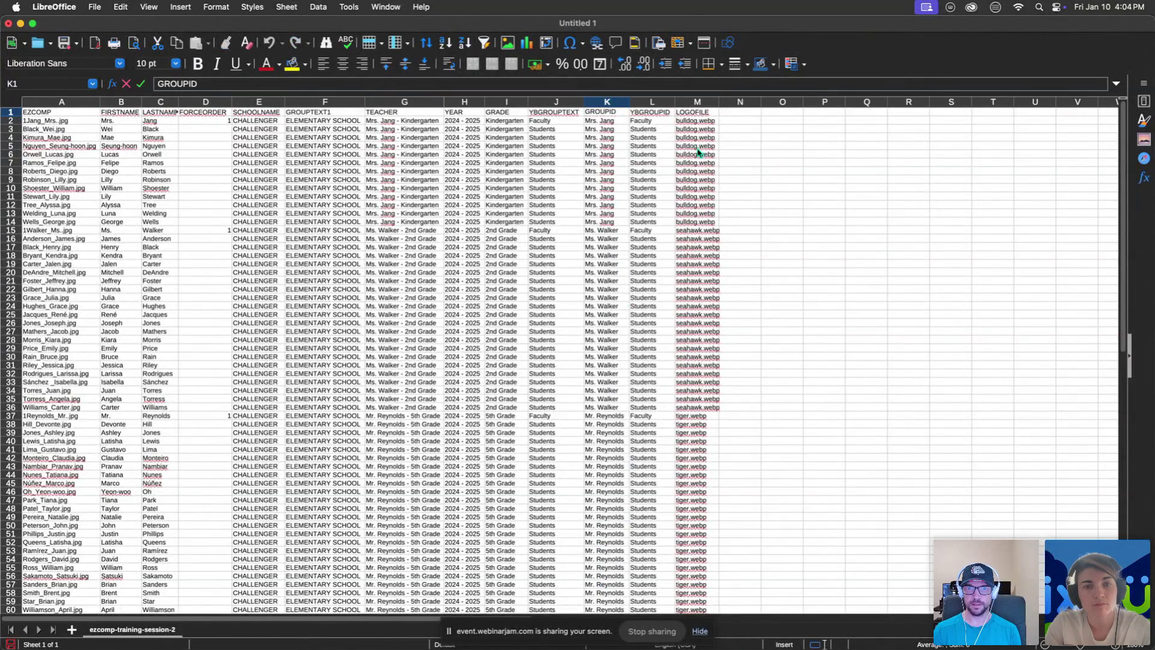
{"action": "left_click", "coordinate": [609, 103]}
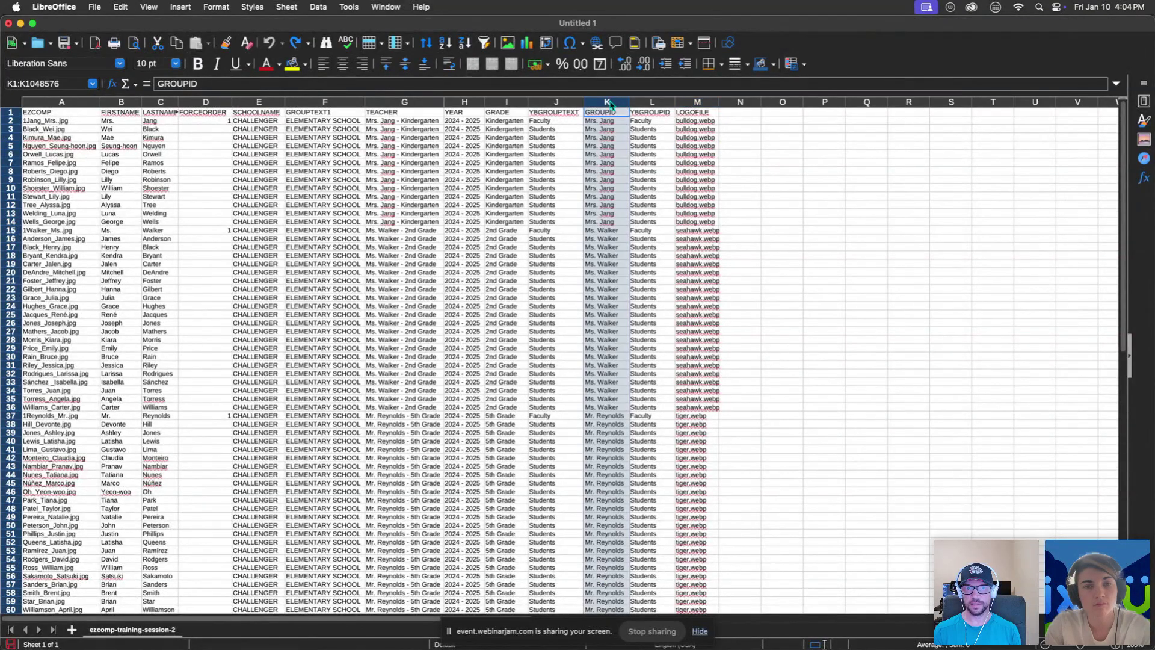
{"action": "right_click", "coordinate": [609, 104]}
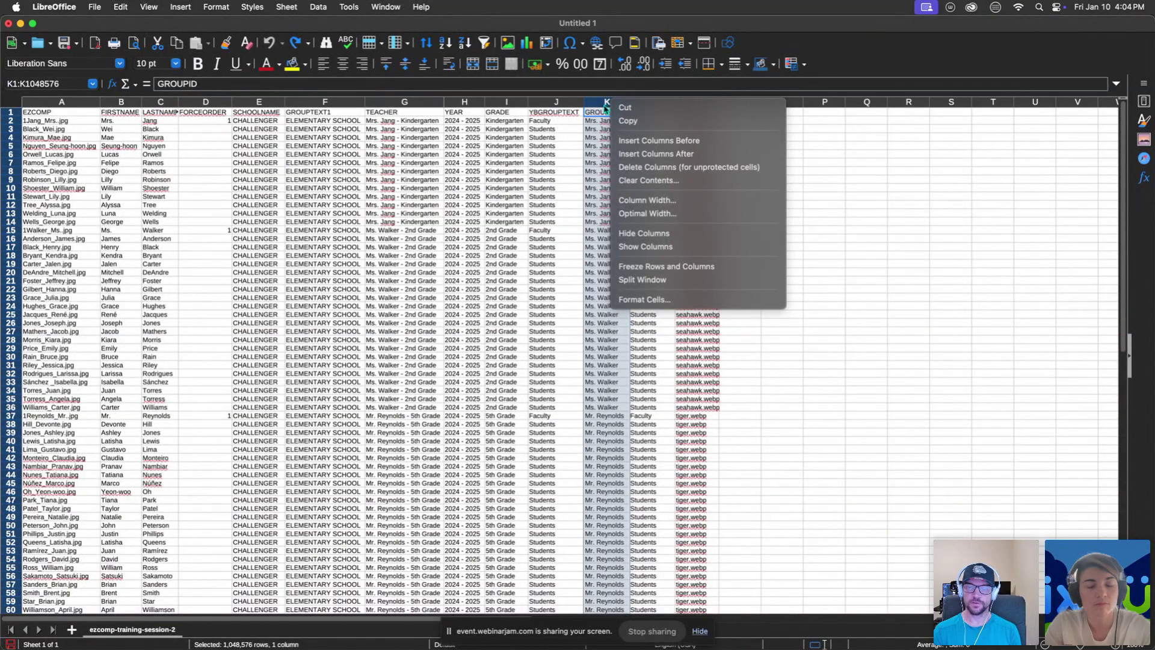
{"action": "key", "text": "Escape"}
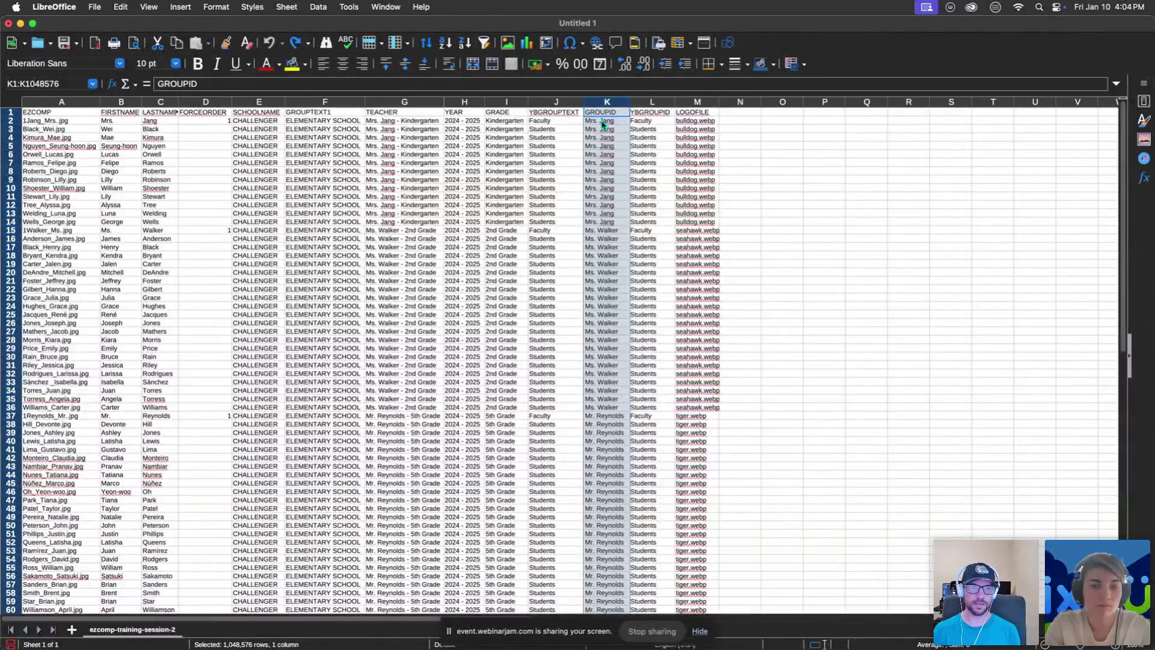
{"action": "left_click", "coordinate": [603, 126]}
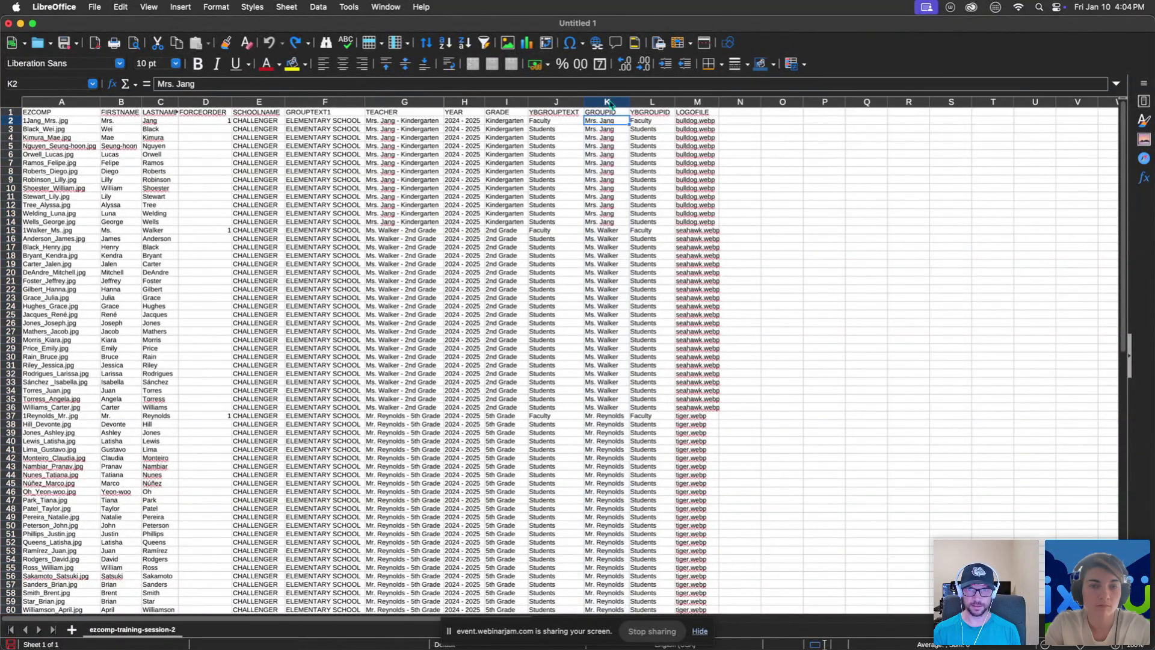
{"action": "left_click", "coordinate": [608, 103]}
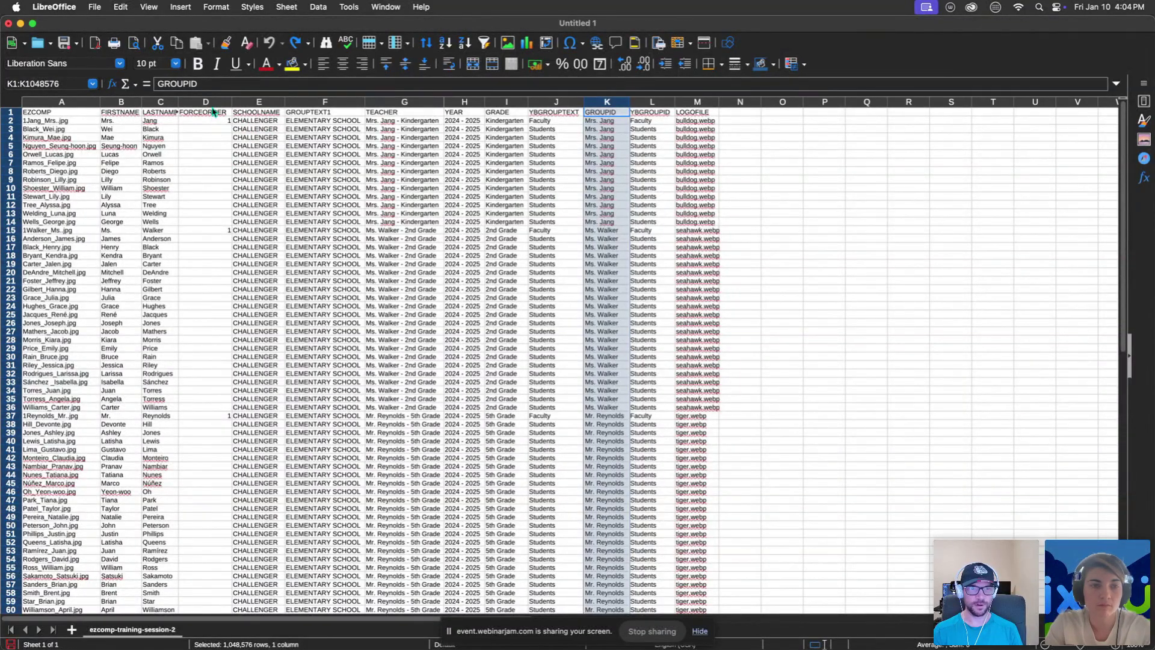
- Check the FORCEORDER values of the three teacher rows in D2, D15 and D37
{"action": "left_click", "coordinate": [211, 128]}
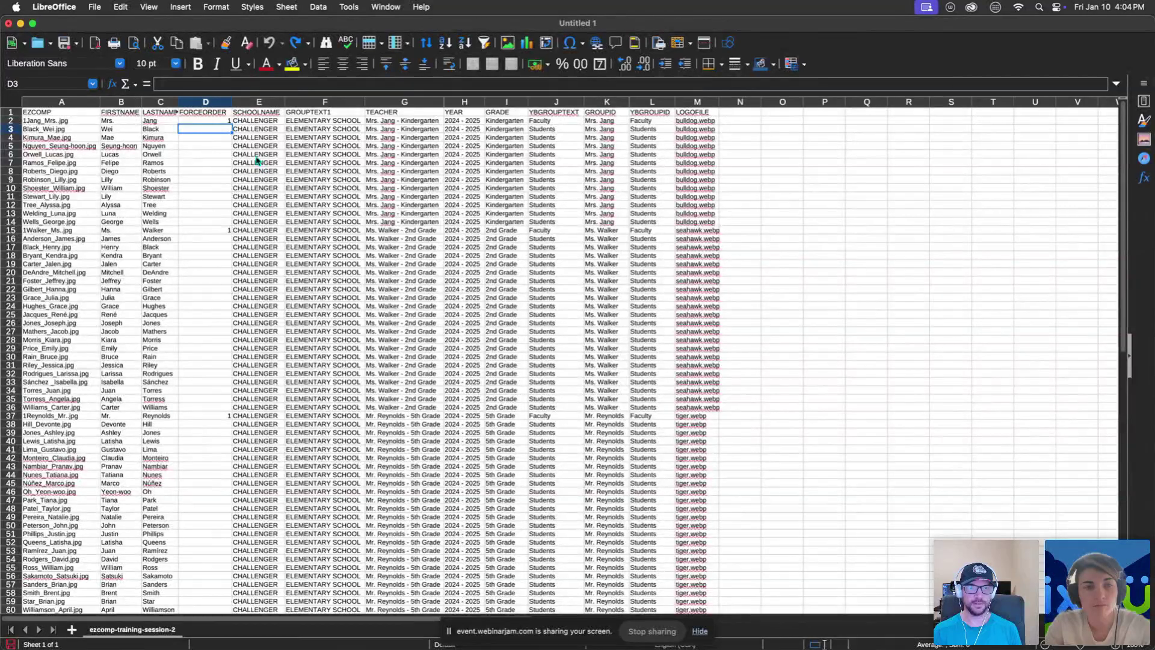
{"action": "left_click", "coordinate": [223, 121]}
{"action": "left_click", "coordinate": [226, 231]}
{"action": "left_click", "coordinate": [227, 417]}
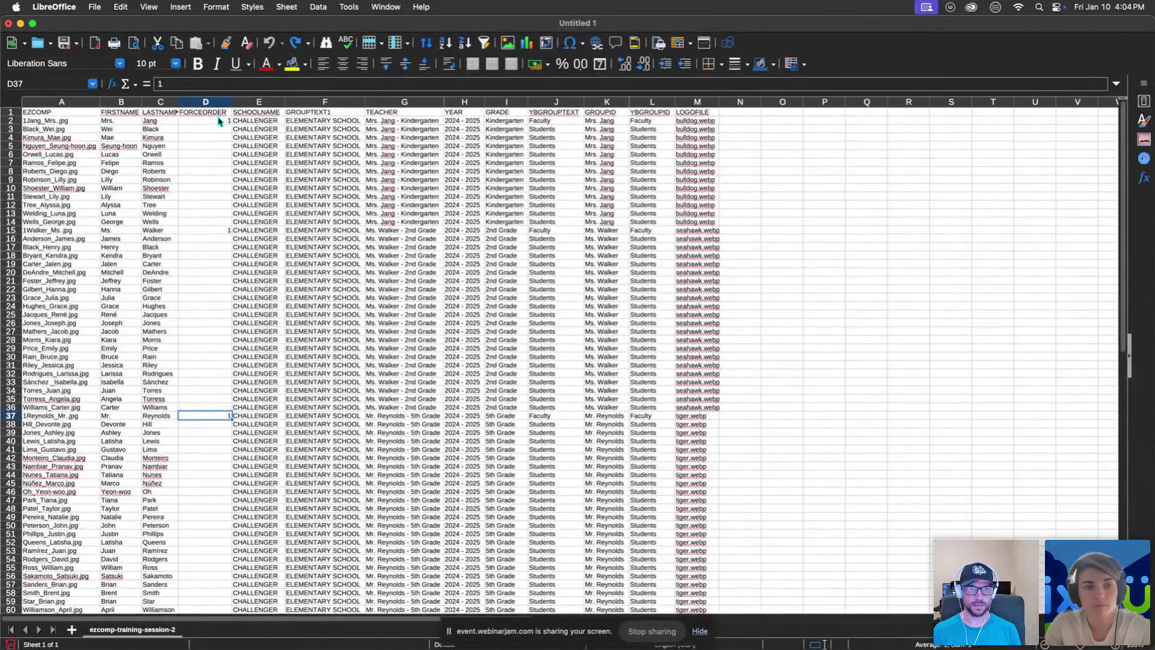
{"action": "left_click", "coordinate": [209, 231]}
{"action": "left_click", "coordinate": [207, 418]}
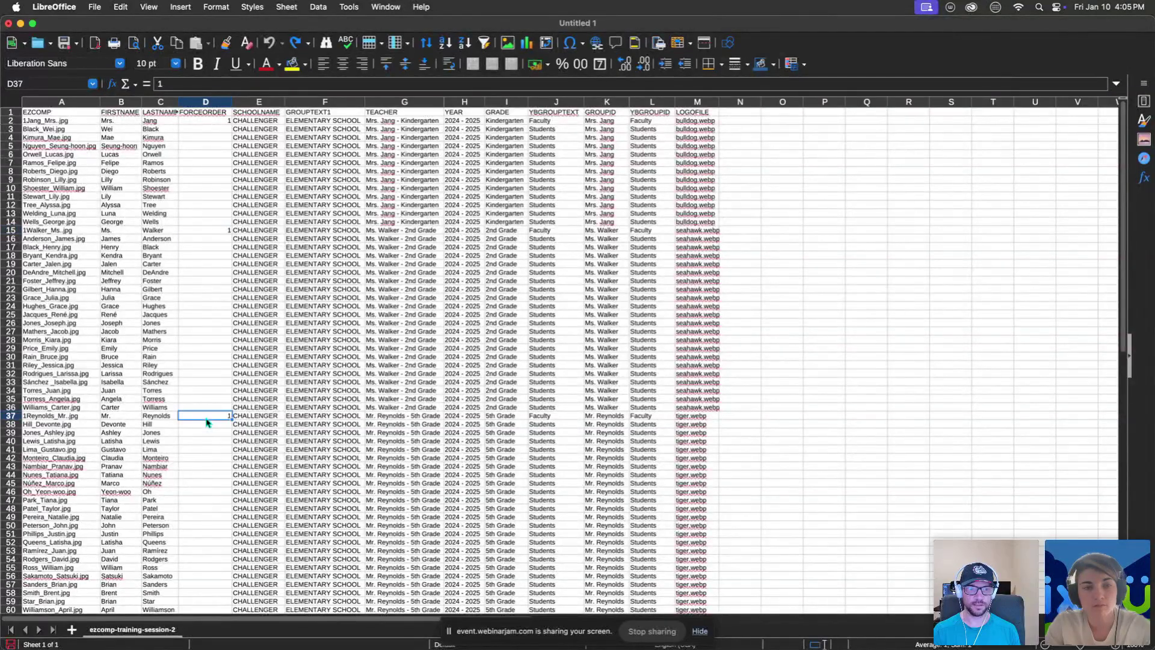
- Fill the FORCEORDER column with 0 for the Kindergarten students in D3:D14
{"action": "left_click", "coordinate": [215, 114]}
{"action": "left_click", "coordinate": [214, 129]}
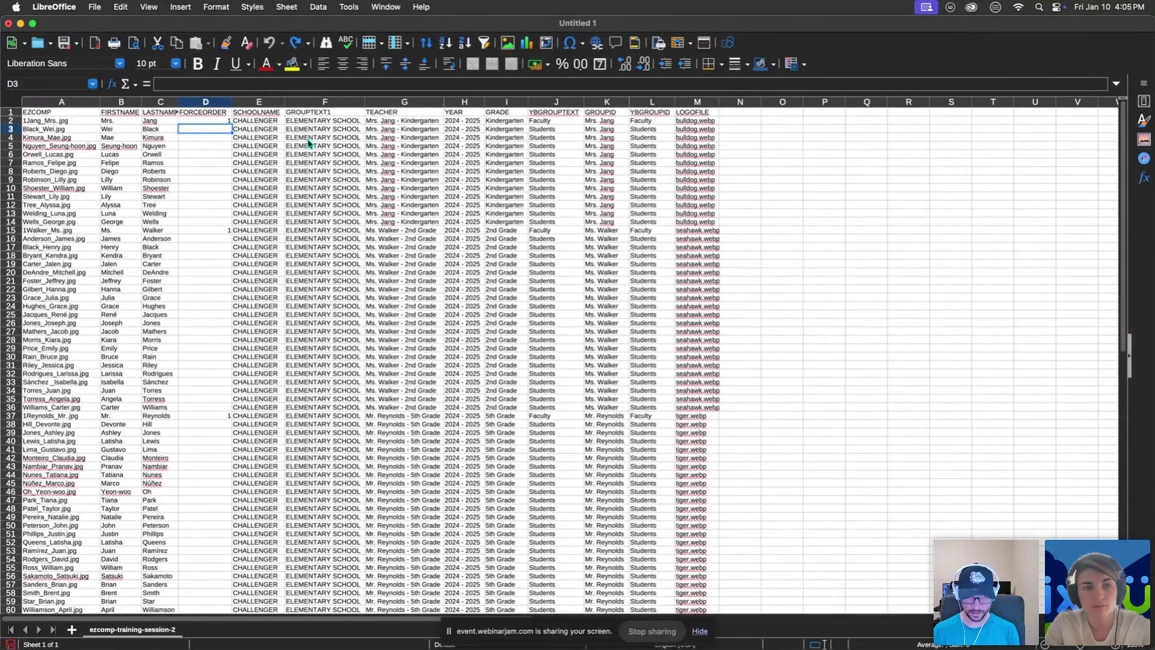
{"action": "type", "text": "0"}
{"action": "key", "text": "Return"}
{"action": "type", "text": "0"}
{"action": "left_click_drag", "start_coordinate": [226, 132], "coordinate": [226, 138]}
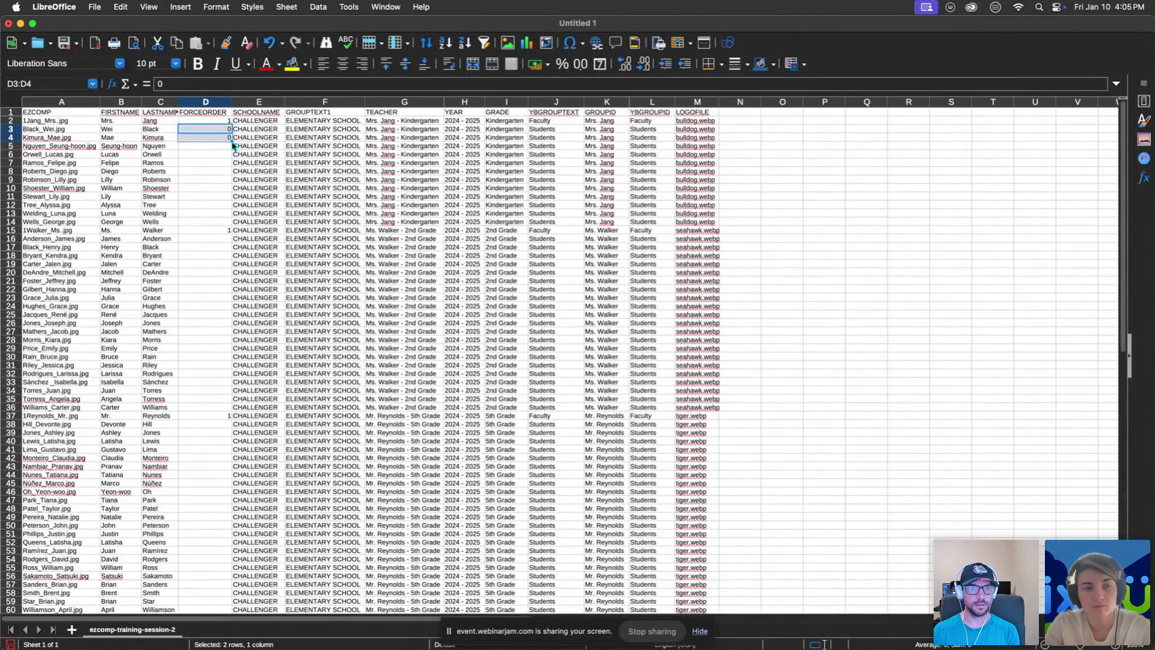
{"action": "left_click_drag", "start_coordinate": [233, 145], "coordinate": [232, 227]}
- Fill FORCEORDER with 2 for the 2nd Grade students in D16:D36, and enter 1 for the 5th Grade teacher in D37
{"action": "left_click", "coordinate": [228, 240]}
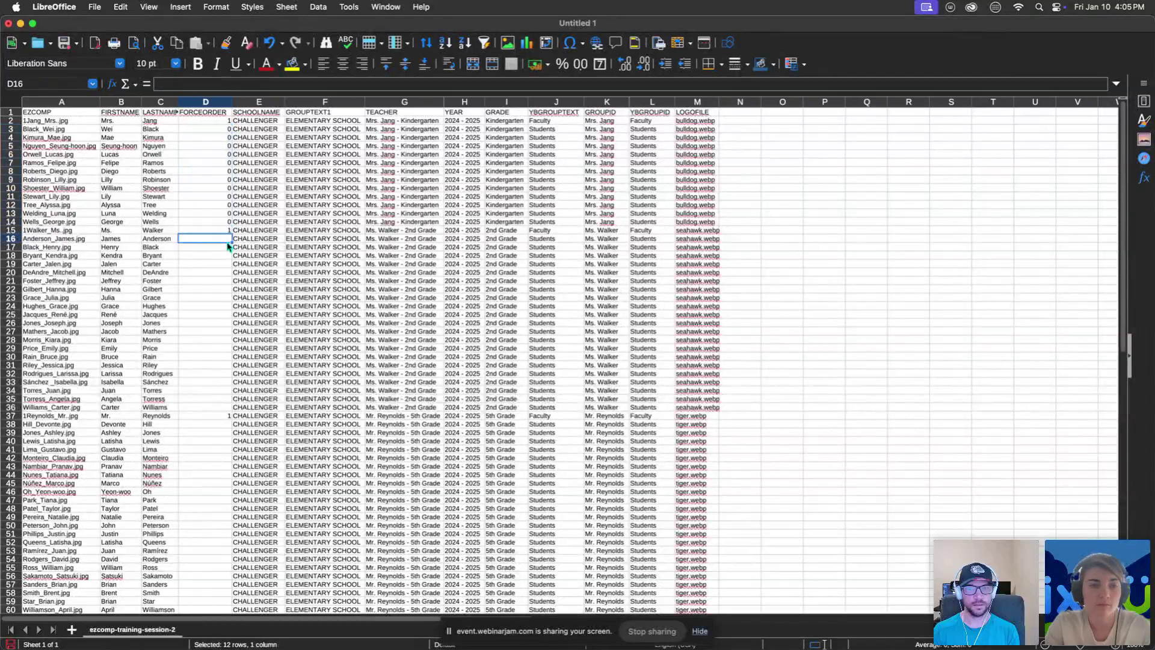
{"action": "type", "text": "2"}
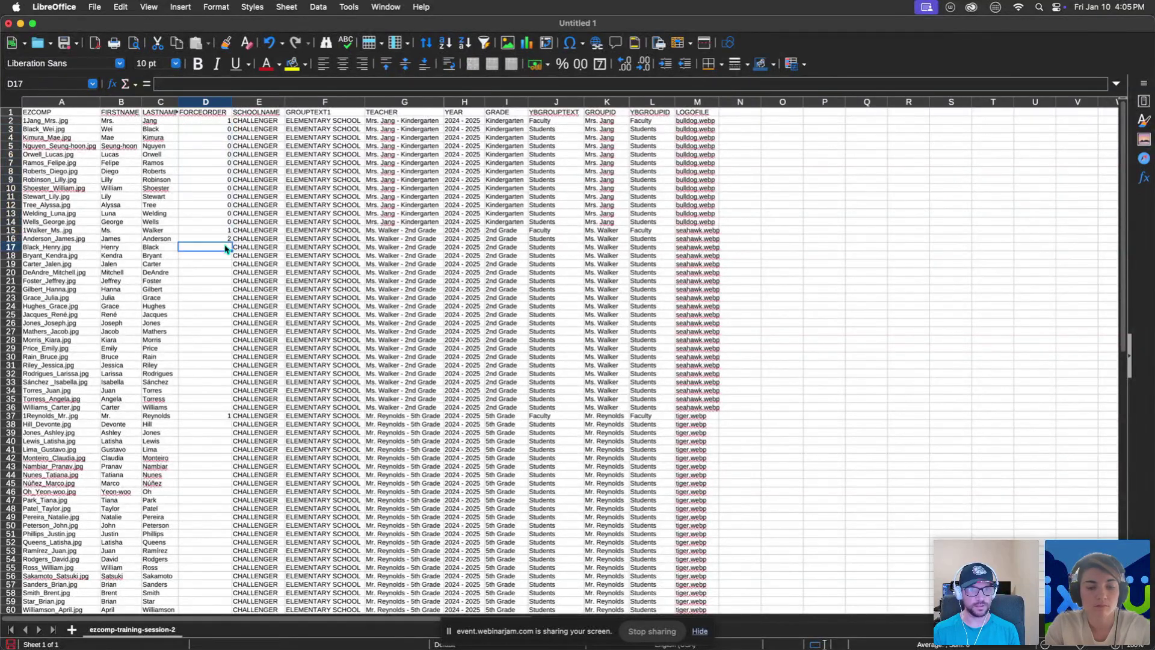
{"action": "left_click_drag", "start_coordinate": [232, 243], "coordinate": [230, 415]}
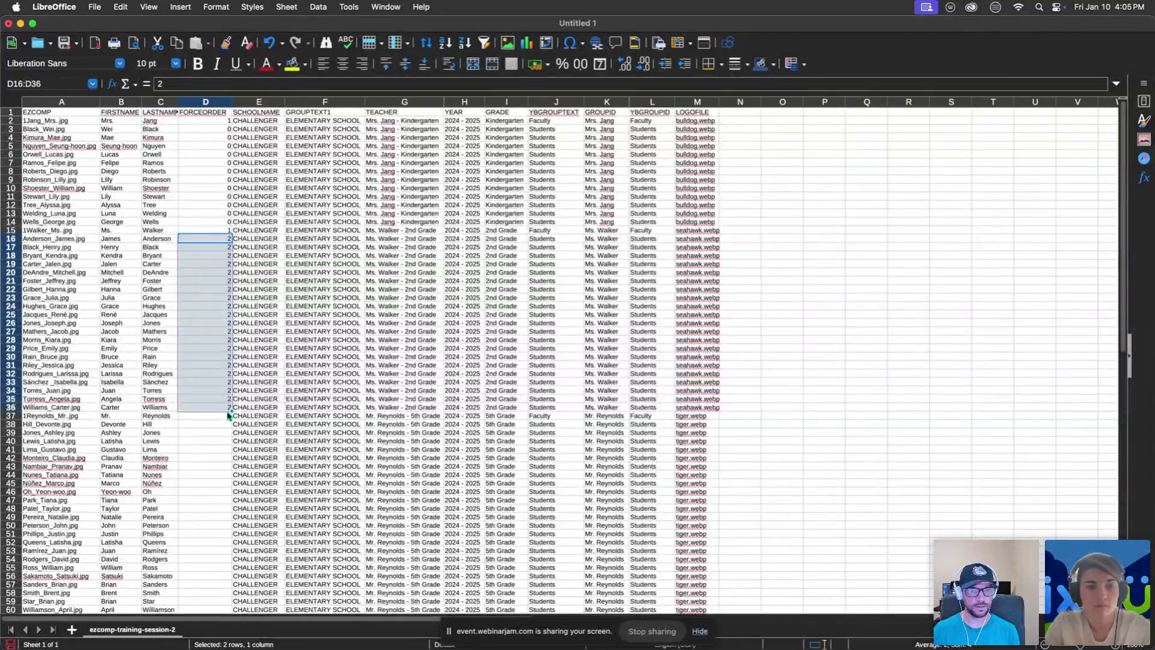
{"action": "left_click", "coordinate": [227, 417]}
{"action": "type", "text": "1"}
{"action": "key", "text": "Return"}
{"action": "type", "text": "3"}
{"action": "key", "text": "Return"}
{"action": "type", "text": "3"}
- Fill FORCEORDER with 5 for the 5th Grade students in D38:D60
{"action": "scroll", "coordinate": [220, 391], "scroll_direction": "down", "scroll_amount": 3}
{"action": "key", "text": "Up"}
{"action": "type", "text": "5"}
{"action": "key", "text": "Return"}
{"action": "type", "text": "5"}
{"action": "left_click_drag", "start_coordinate": [224, 359], "coordinate": [231, 544]}
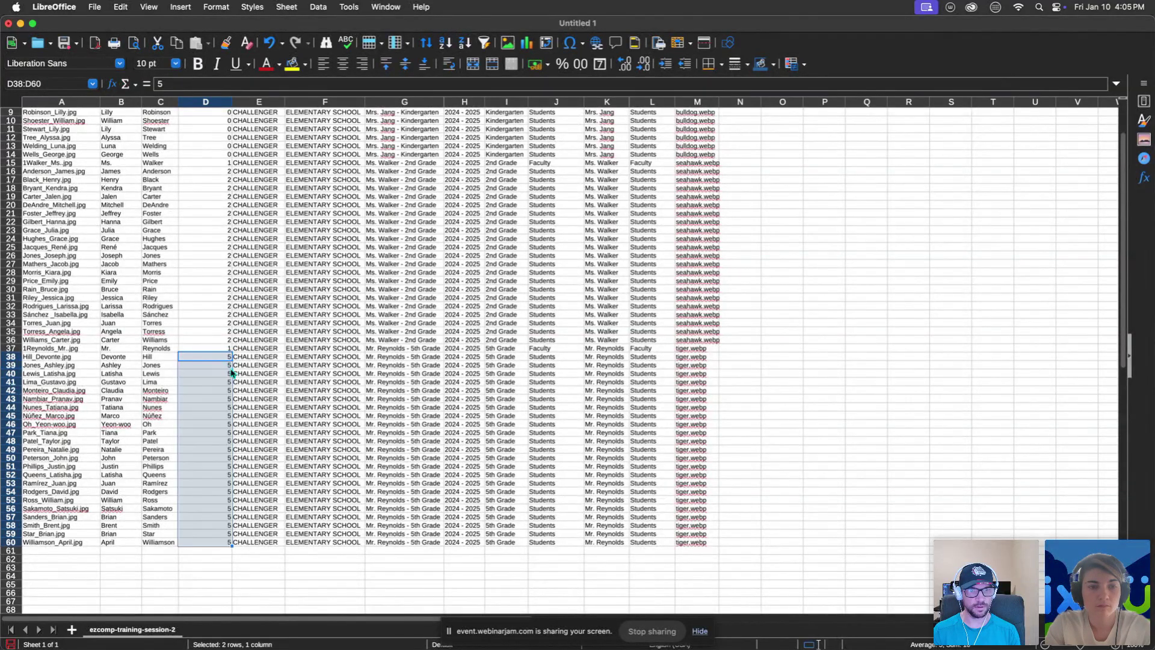
{"action": "scroll", "coordinate": [280, 335], "scroll_direction": "up", "scroll_amount": 3}
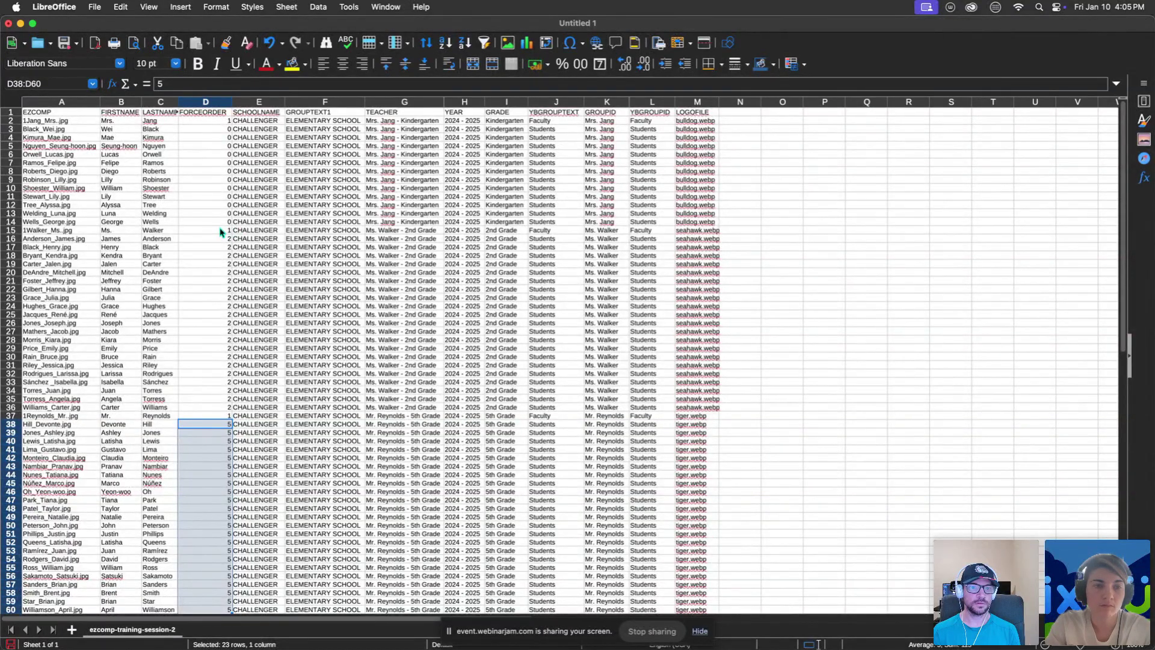
- Enter 00 as the FORCEORDER value of the 2nd Grade teacher in D15
{"action": "left_click", "coordinate": [220, 232]}
{"action": "double_click", "coordinate": [222, 232]}
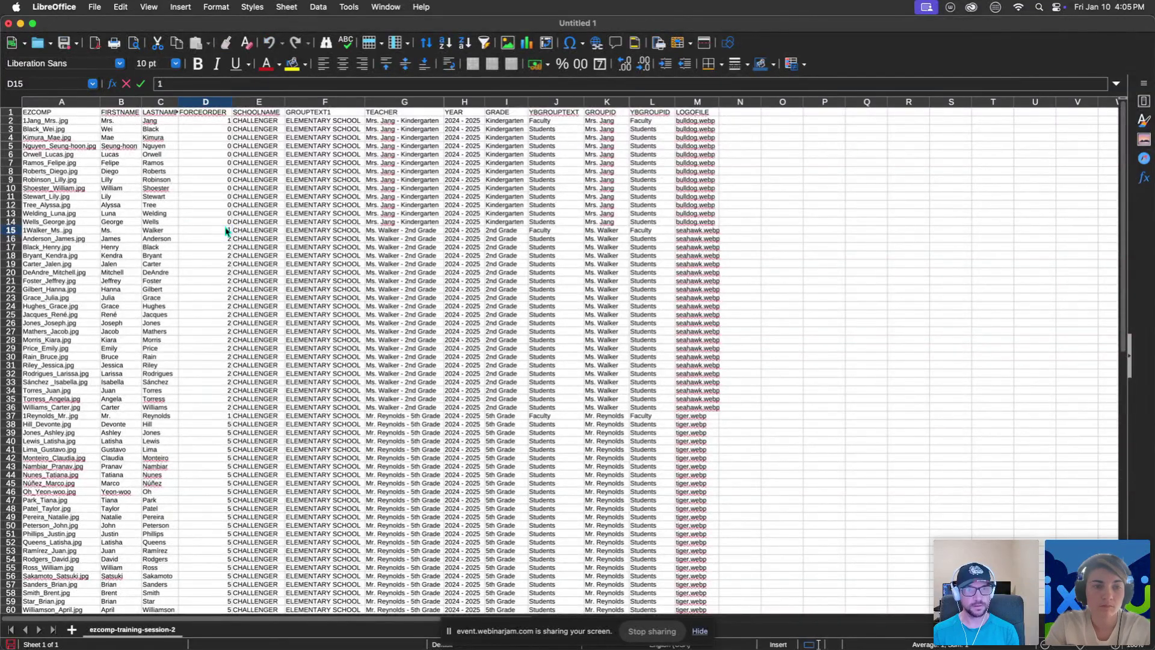
{"action": "type", "text": "00"}
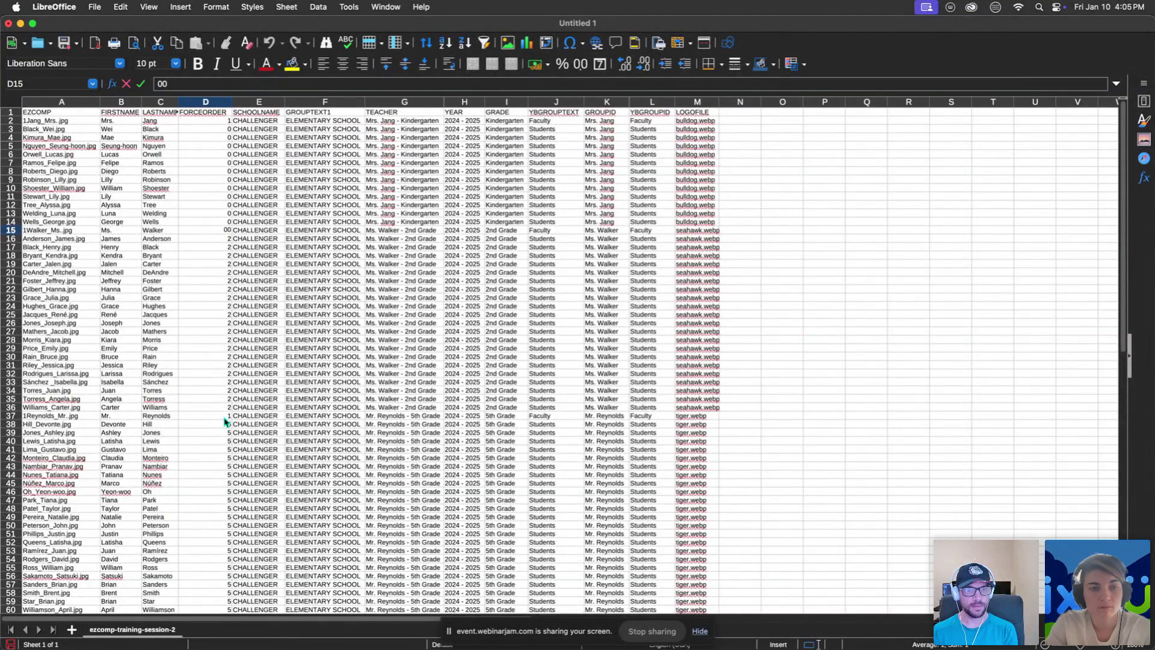
- Set the FORCEORDER value of the 5th Grade teacher in D37 to 0
{"action": "left_click", "coordinate": [225, 416]}
{"action": "double_click", "coordinate": [225, 416]}
{"action": "type", "text": "00"}
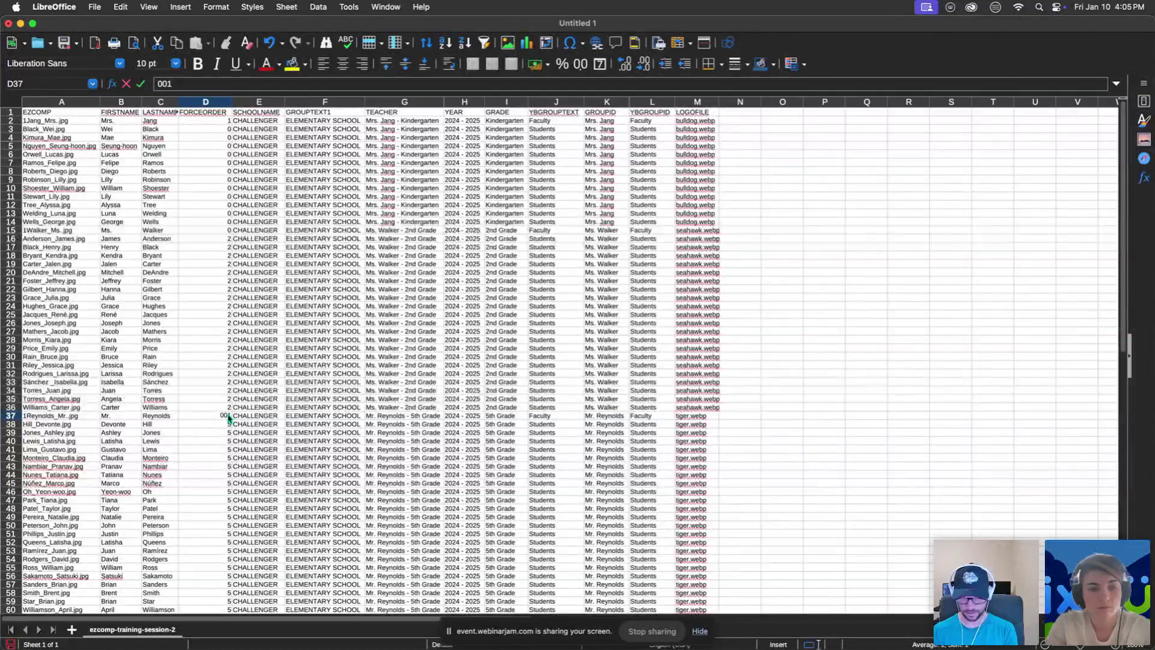
{"action": "scroll", "coordinate": [214, 441], "scroll_direction": "down", "scroll_amount": 2}
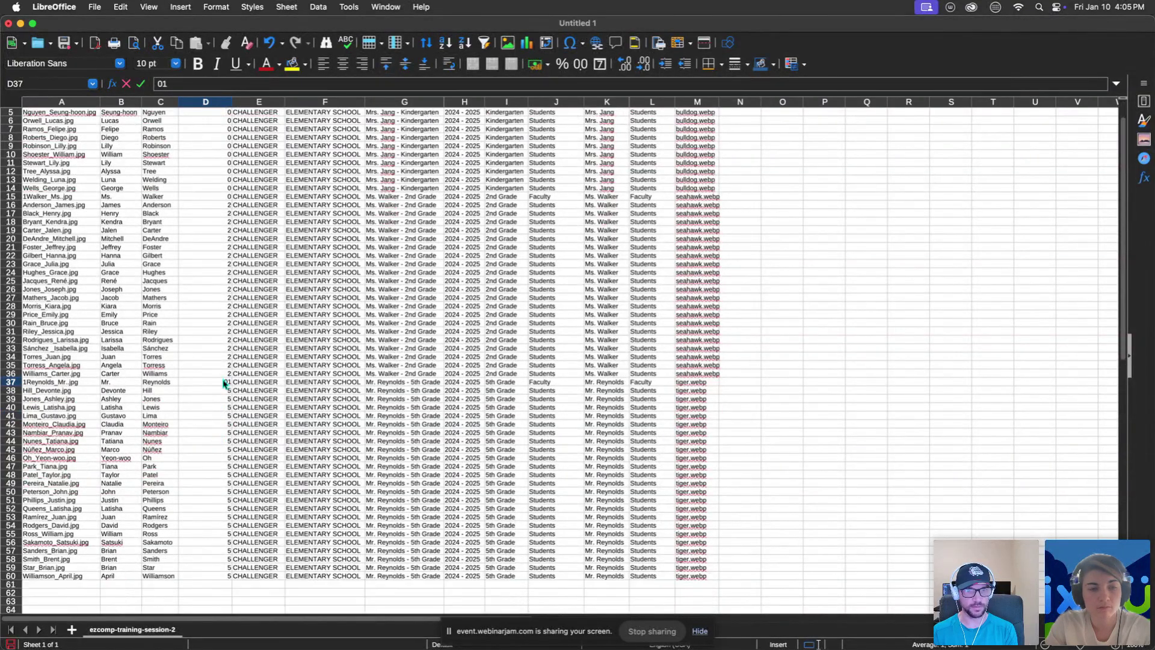
{"action": "type", "text": "00"}
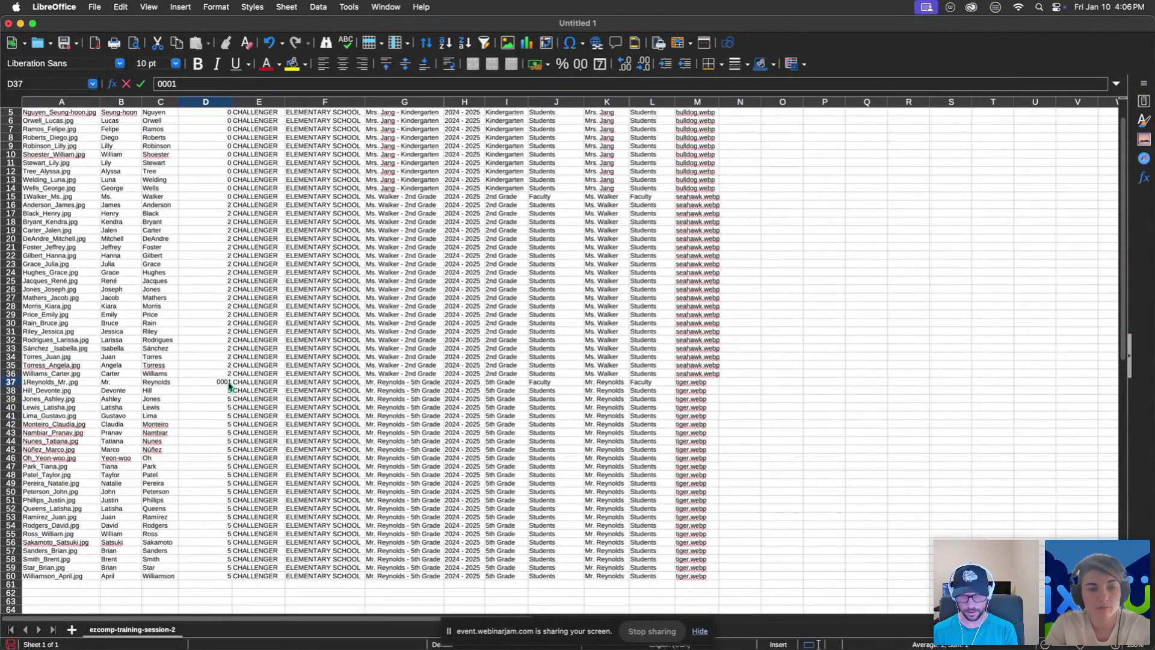
{"action": "key", "text": "super+a"}
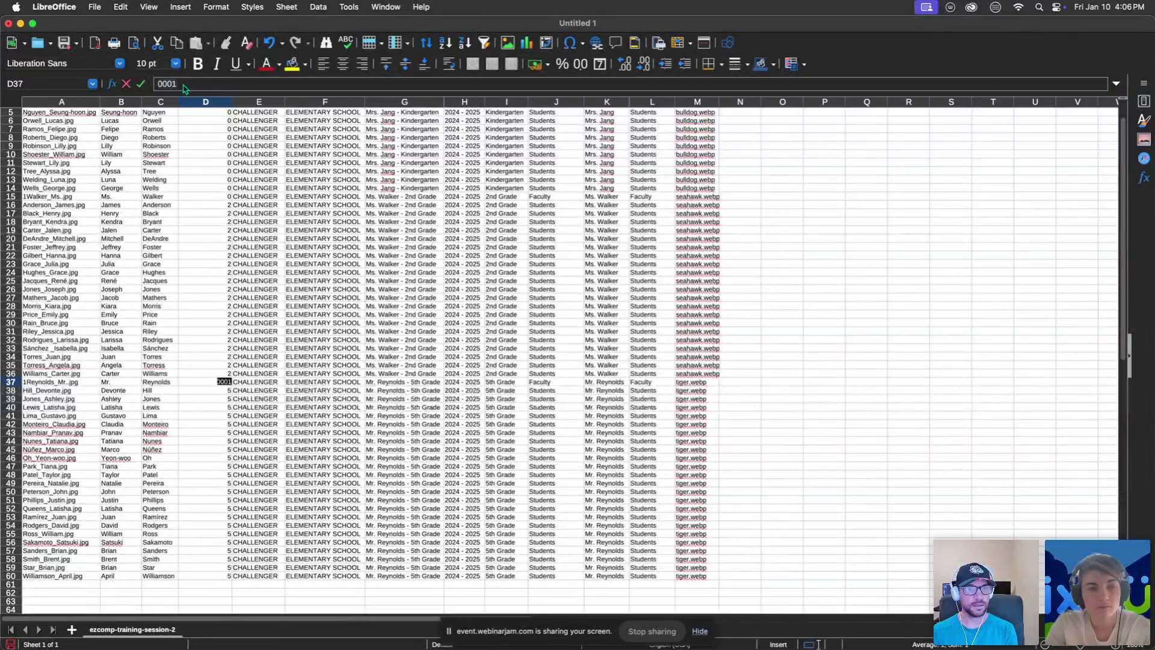
{"action": "type", "text": "0"}
{"action": "left_click", "coordinate": [264, 331]}
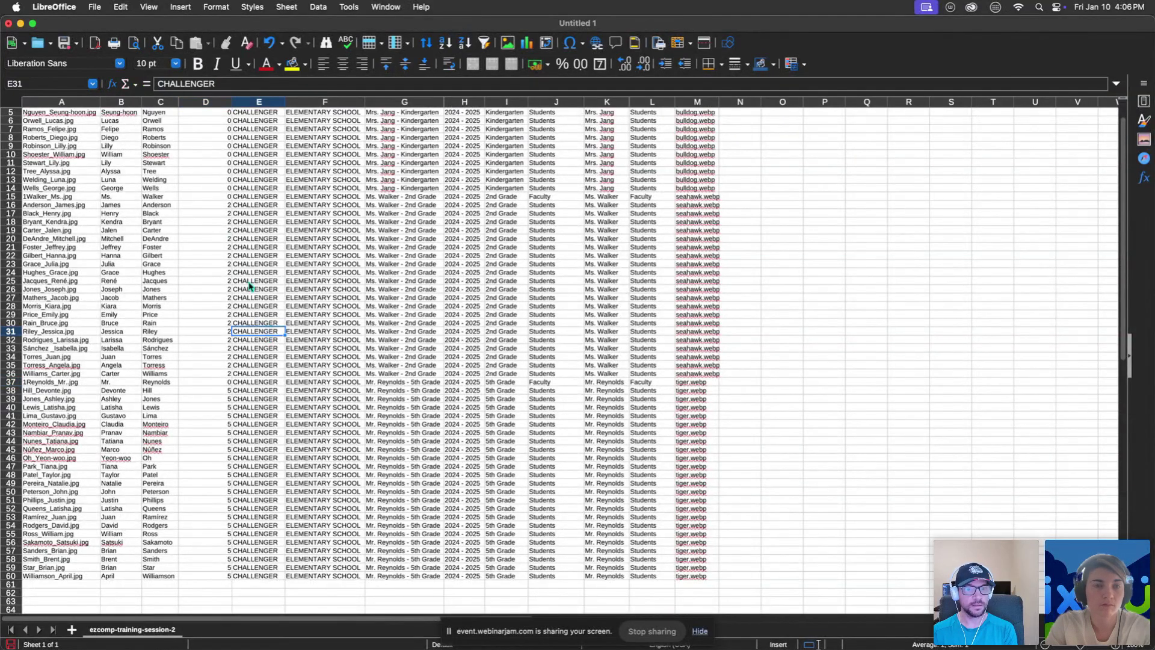
- Set the FORCEORDER value of the Kindergarten teacher in D2 to 0
{"action": "scroll", "coordinate": [230, 228], "scroll_direction": "up", "scroll_amount": 3}
{"action": "left_click", "coordinate": [227, 125]}
{"action": "left_click", "coordinate": [185, 87]}
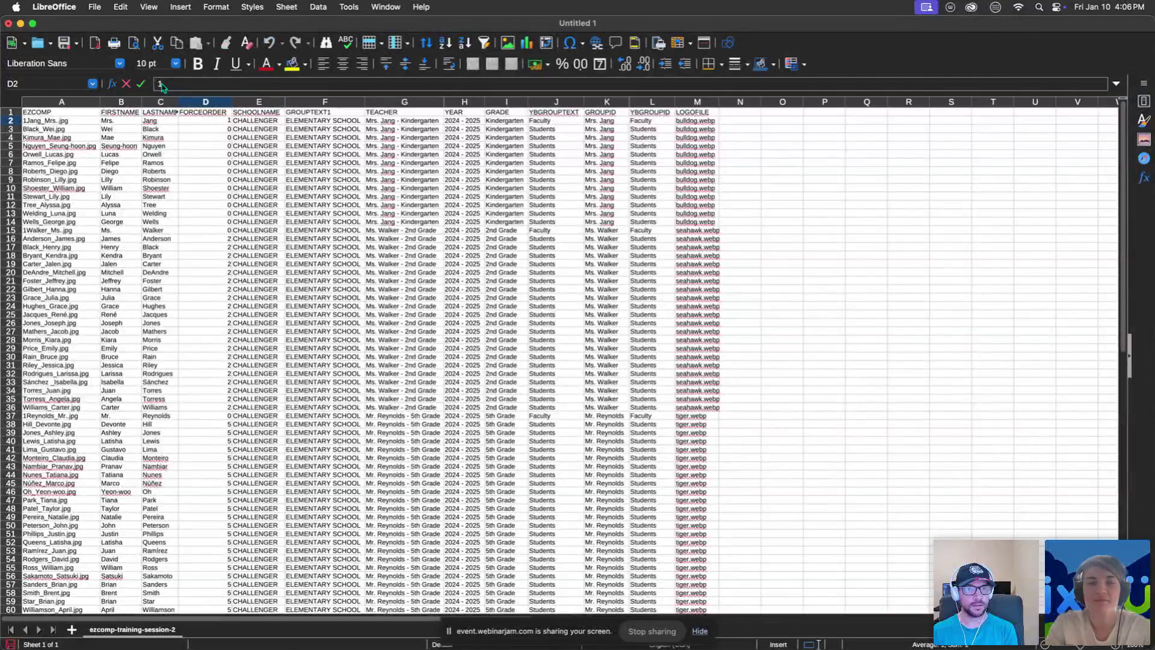
{"action": "type", "text": "0"}
{"action": "key", "text": "Return"}
- Compare the FORCEORDER value of the Kindergarten teacher in D2 with those of the rows below, down to D15
{"action": "left_click", "coordinate": [228, 121]}
{"action": "scroll", "coordinate": [241, 326], "scroll_direction": "down", "scroll_amount": 1}
{"action": "scroll", "coordinate": [241, 326], "scroll_direction": "up", "scroll_amount": 1}
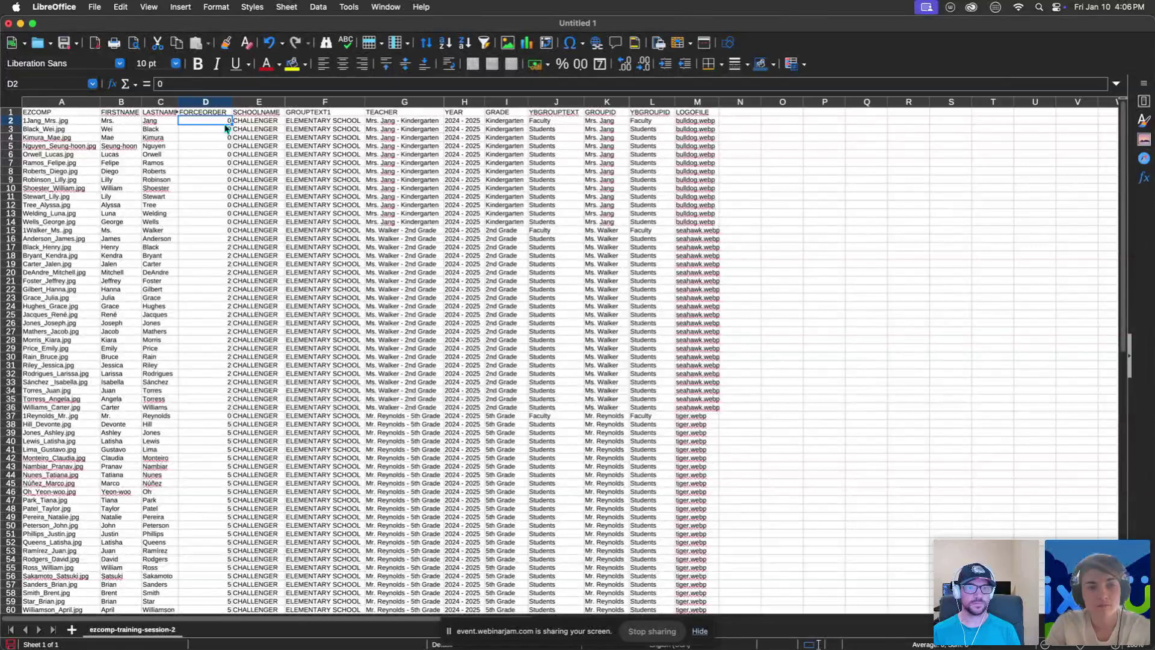
{"action": "key", "text": "Down"}
{"action": "key", "text": "Down"}
{"action": "key", "text": "Down"}
{"action": "key", "text": "Down"}
{"action": "key", "text": "Down"}
{"action": "key", "text": "Down"}
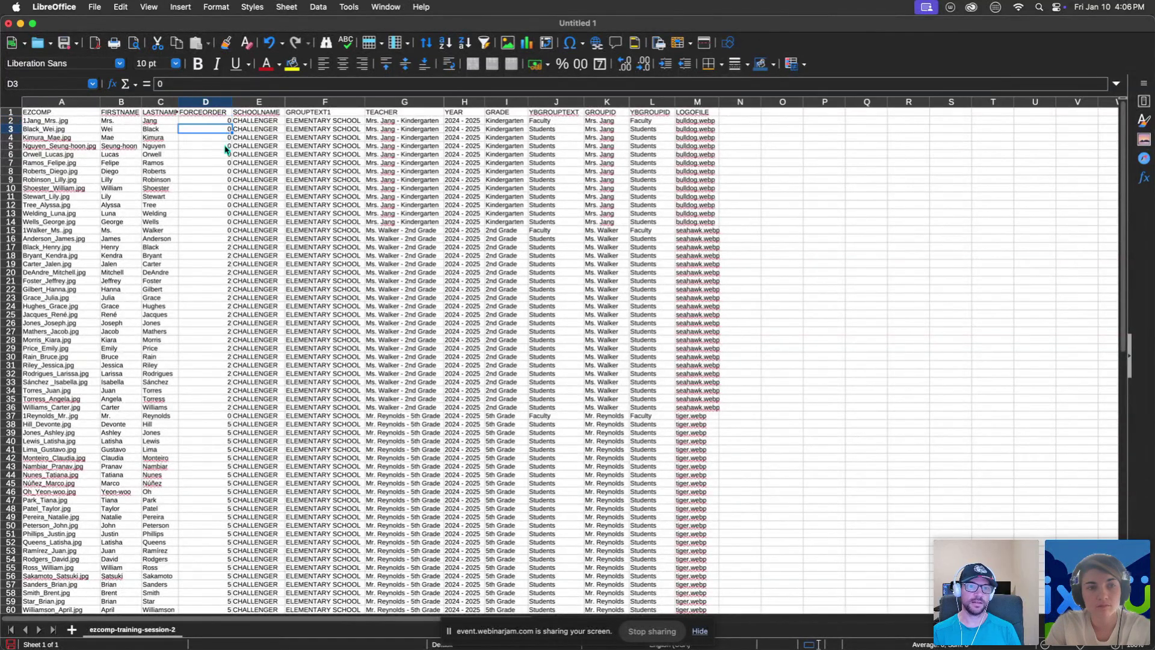
{"action": "left_click", "coordinate": [228, 121]}
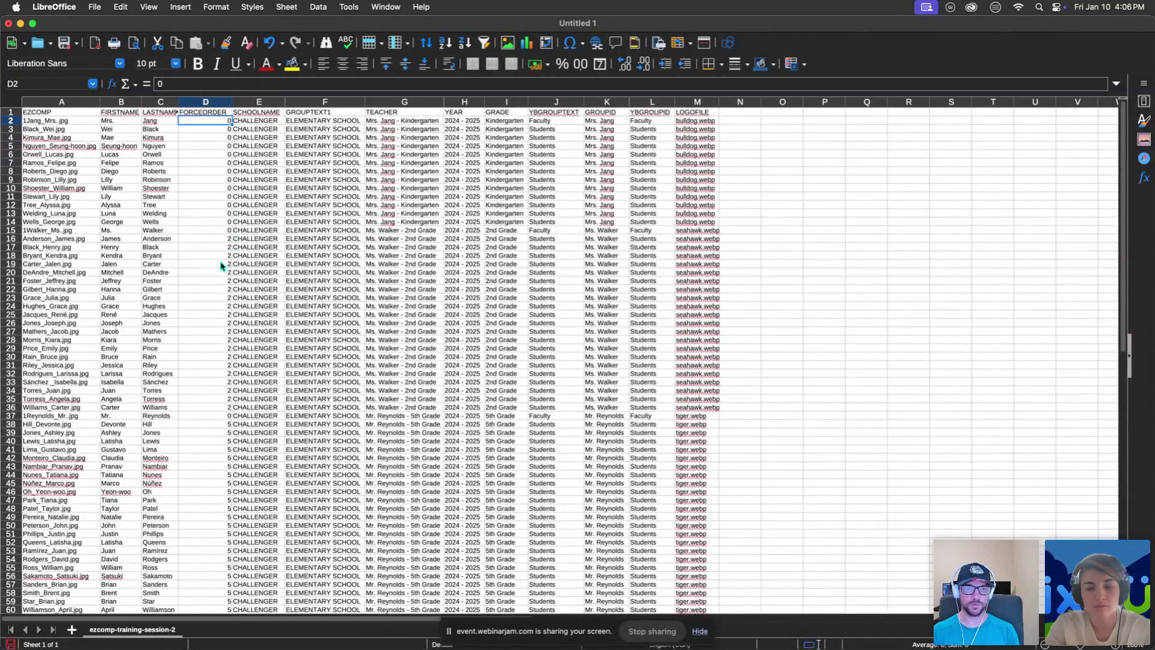
{"action": "left_click_drag", "start_coordinate": [216, 129], "coordinate": [207, 232]}
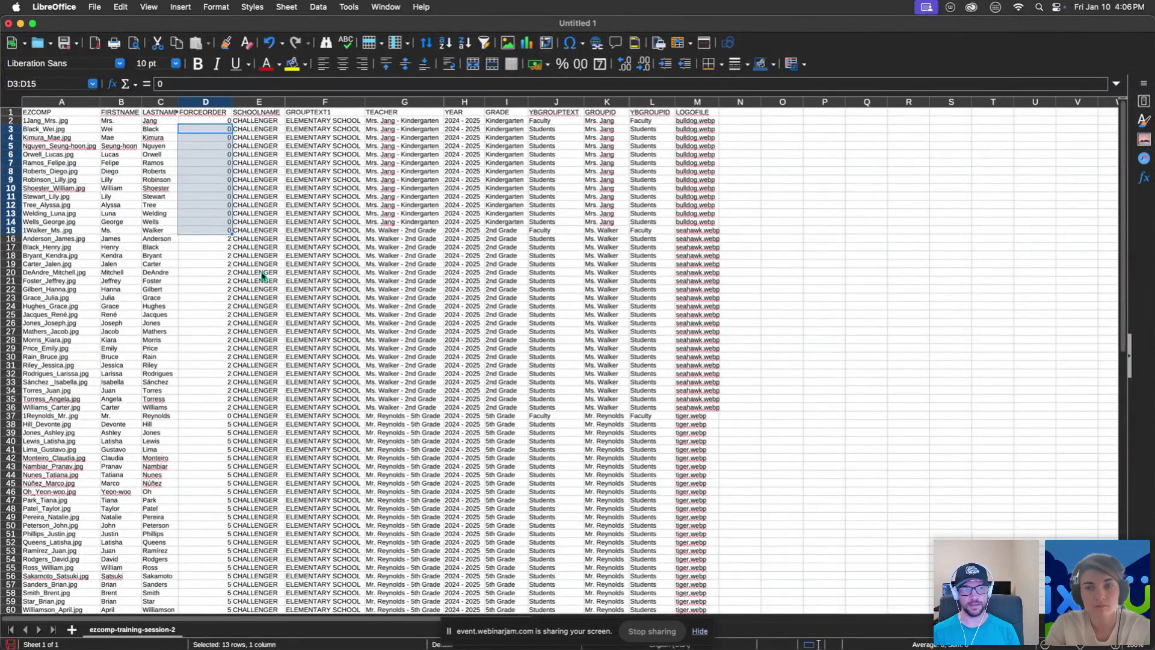
- Switch to Photoshop, dismiss Ratio Guides, and open the EZ Composites plugin
{"action": "mouse_move", "coordinate": [509, 638]}
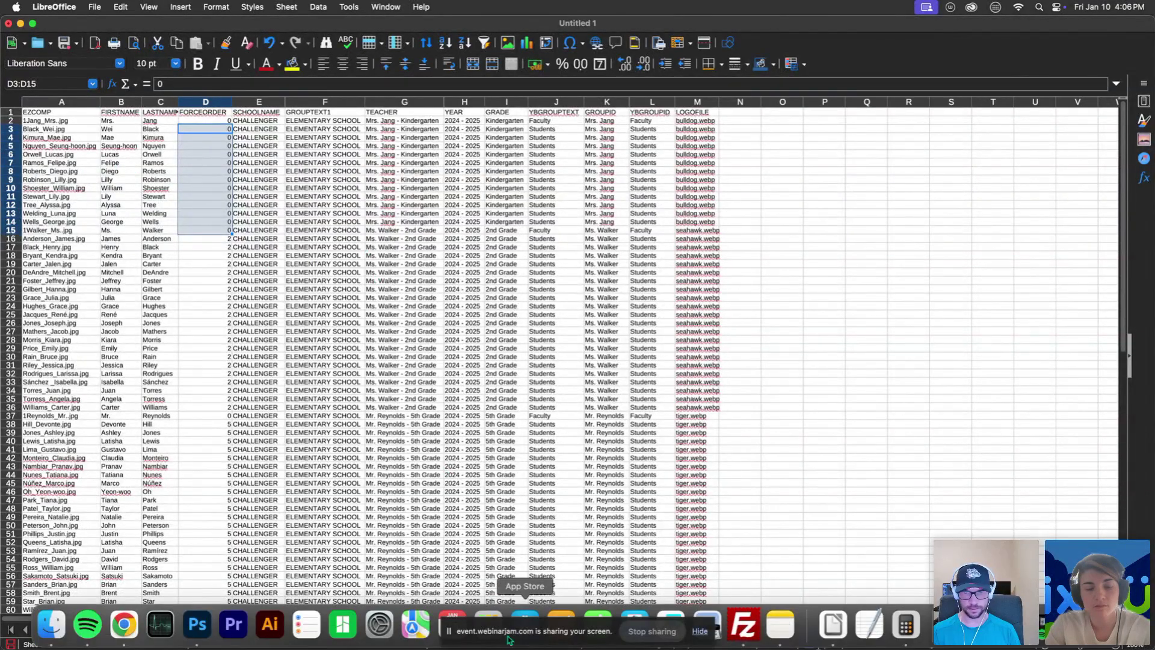
{"action": "left_click", "coordinate": [197, 625]}
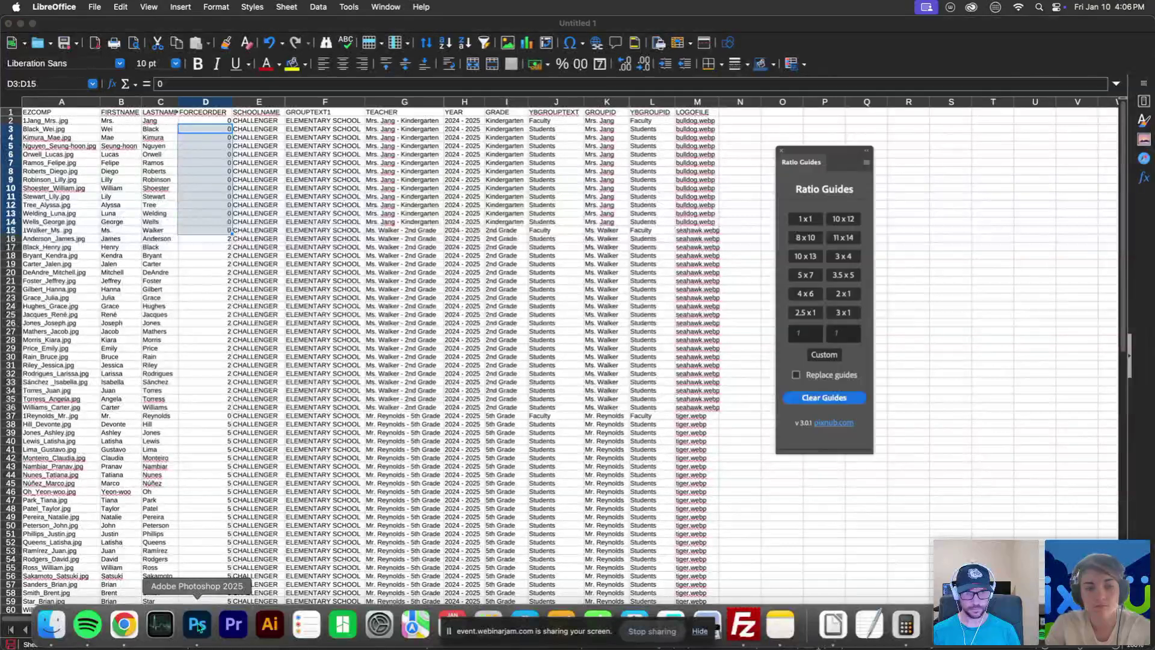
{"action": "left_click", "coordinate": [780, 152]}
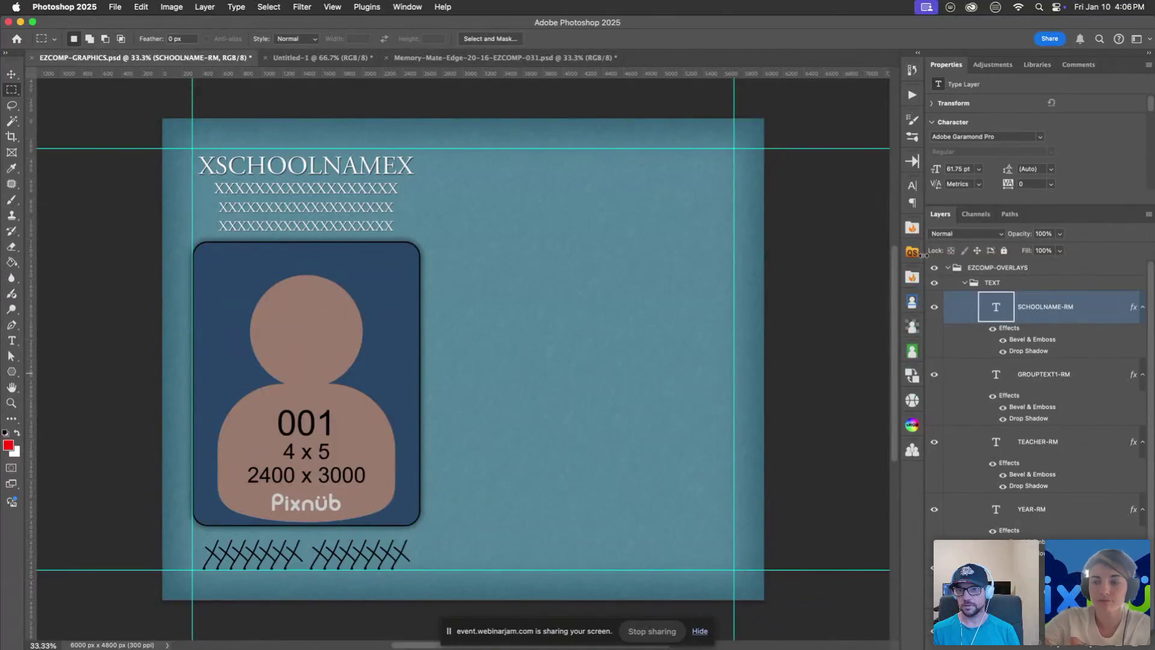
{"action": "left_click", "coordinate": [369, 9]}
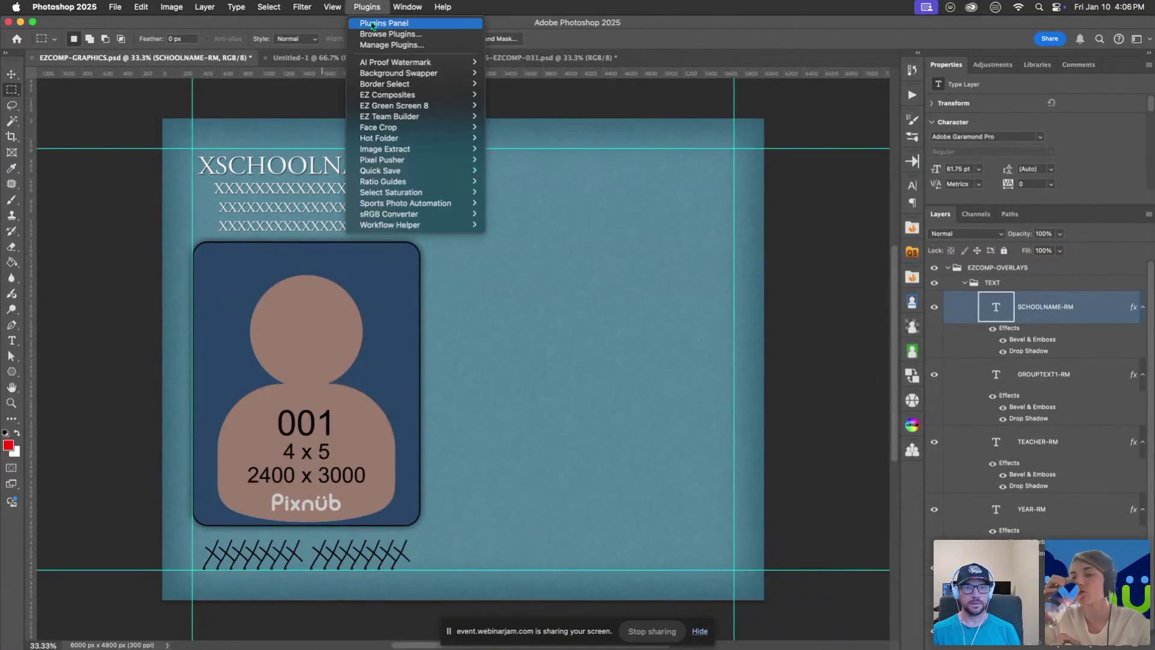
{"action": "mouse_move", "coordinate": [423, 112]}
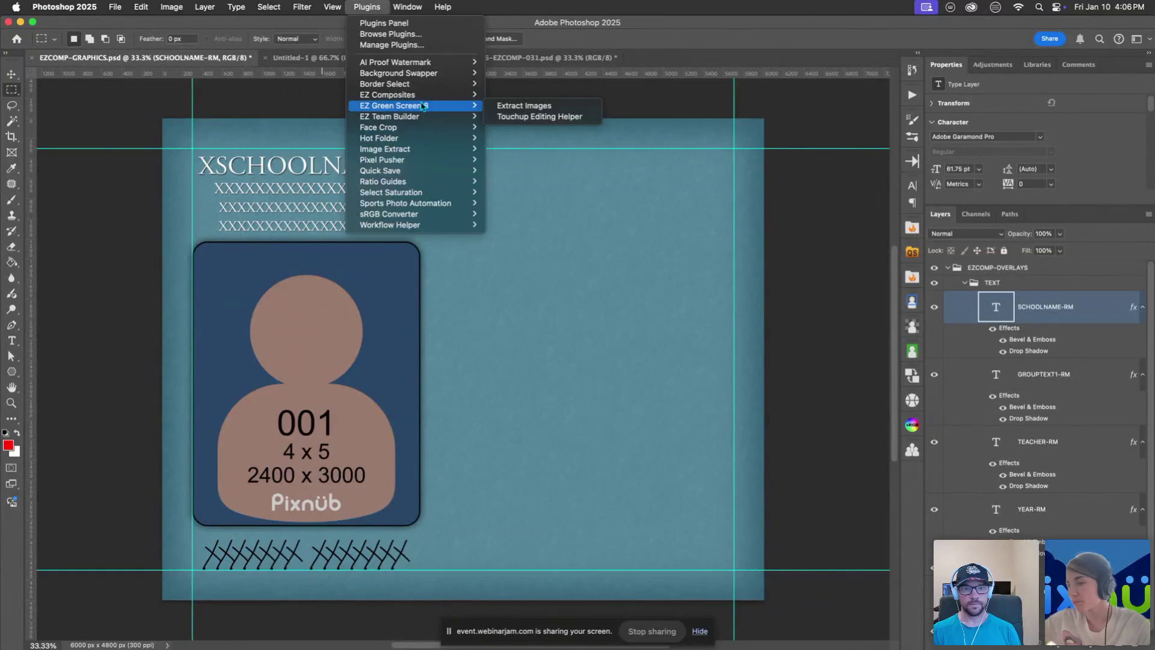
{"action": "left_click", "coordinate": [524, 94]}
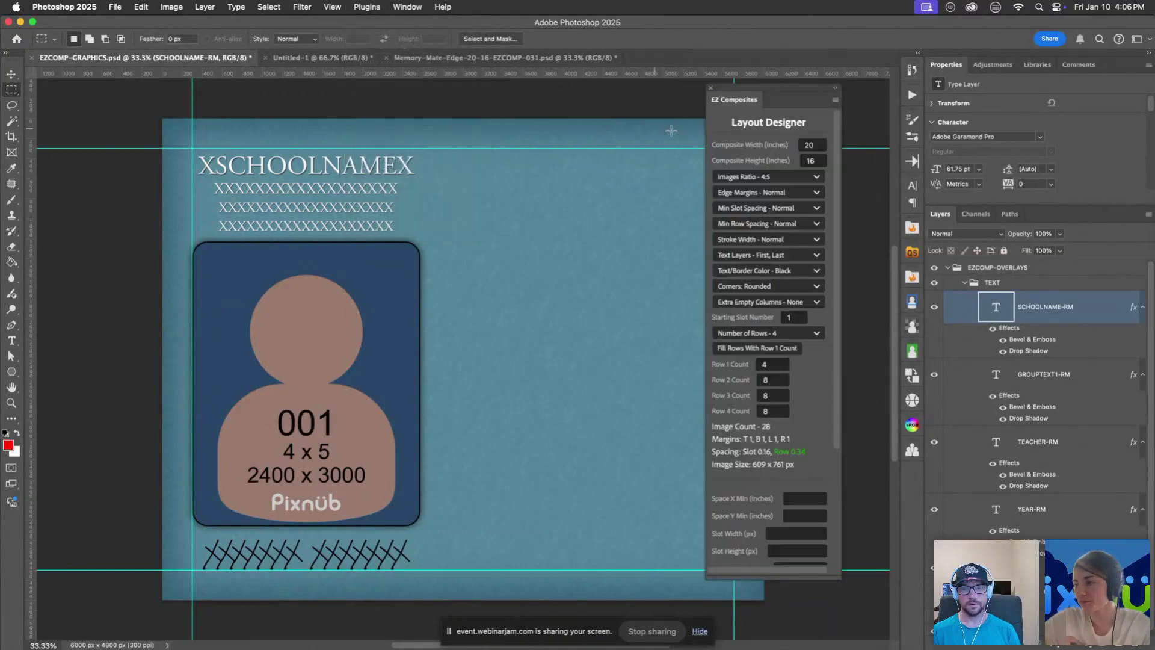
- Close EZCOMP-GRAPHICS.psd, Memory-Mate-Edge-20-16-EZCOMP-031.psd and Untitled-1 without saving, and return EZ Composites to its home screen
{"action": "left_click", "coordinate": [114, 7]}
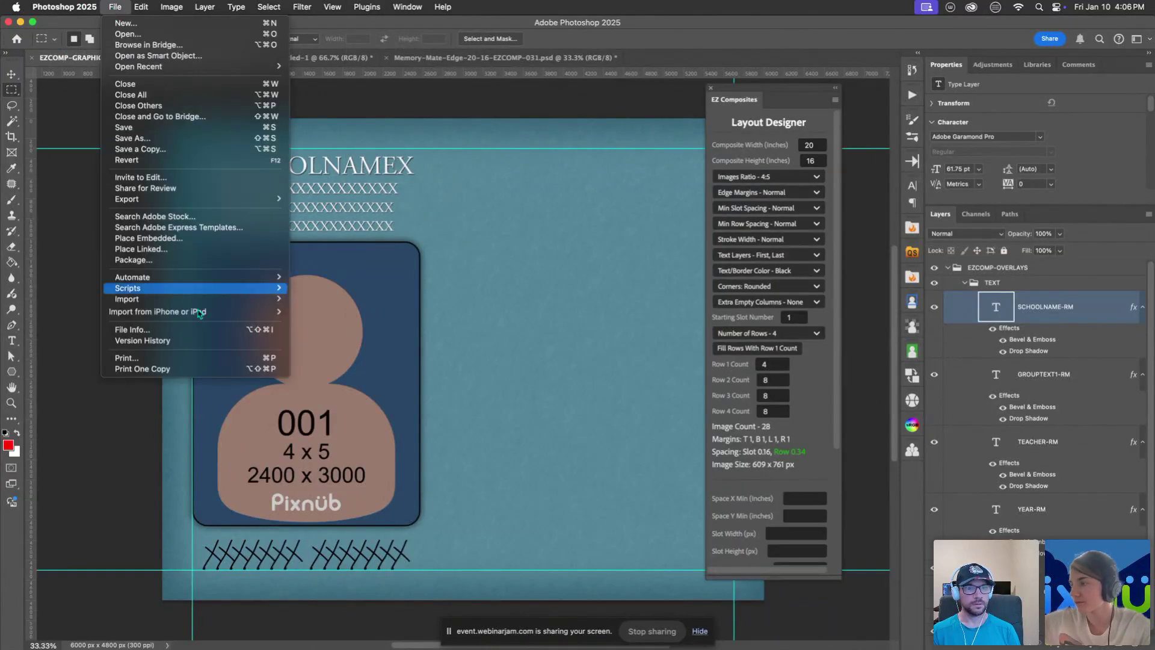
{"action": "left_click", "coordinate": [155, 87]}
{"action": "left_click", "coordinate": [580, 264]}
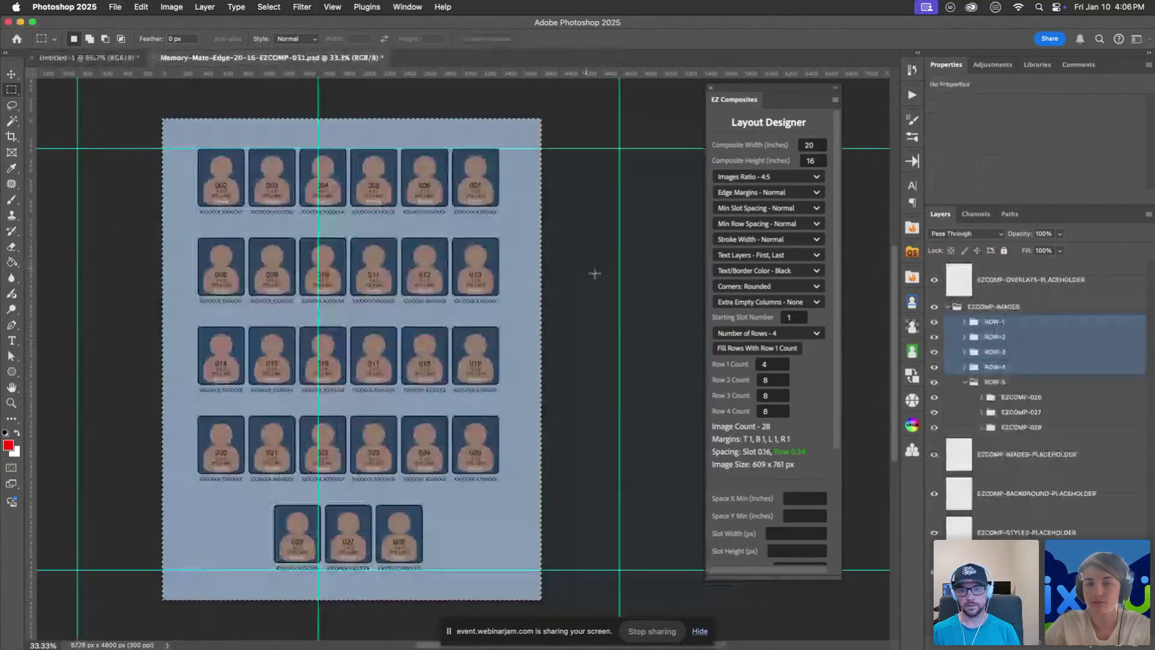
{"action": "scroll", "coordinate": [763, 534], "scroll_direction": "down", "scroll_amount": 3}
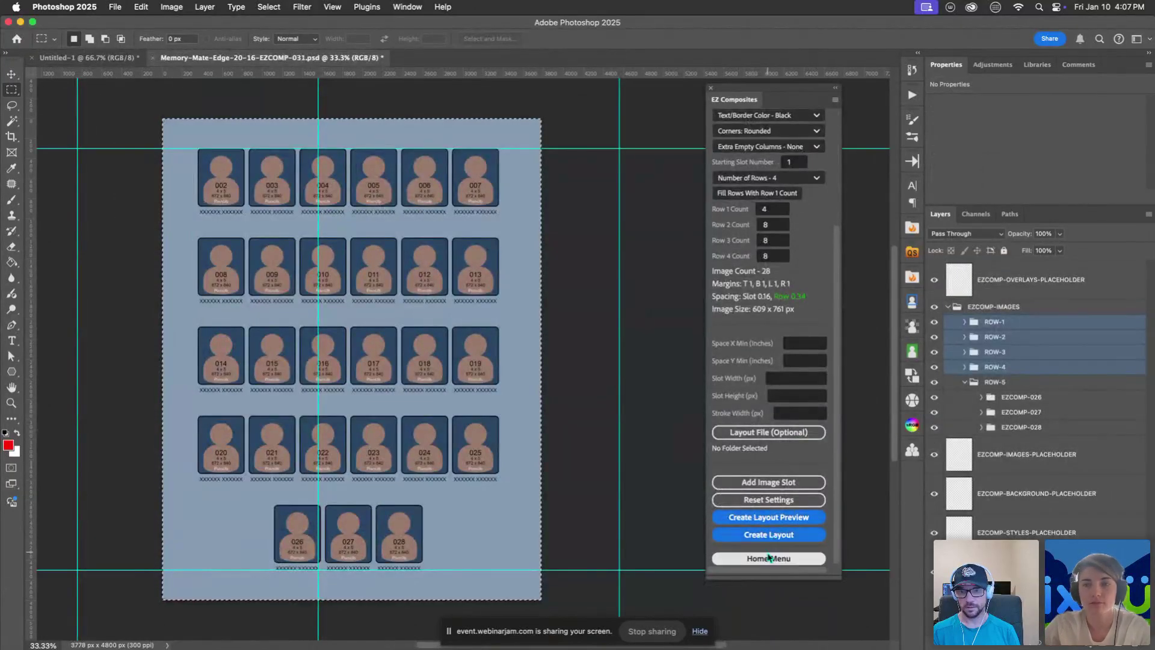
{"action": "left_click", "coordinate": [768, 558]}
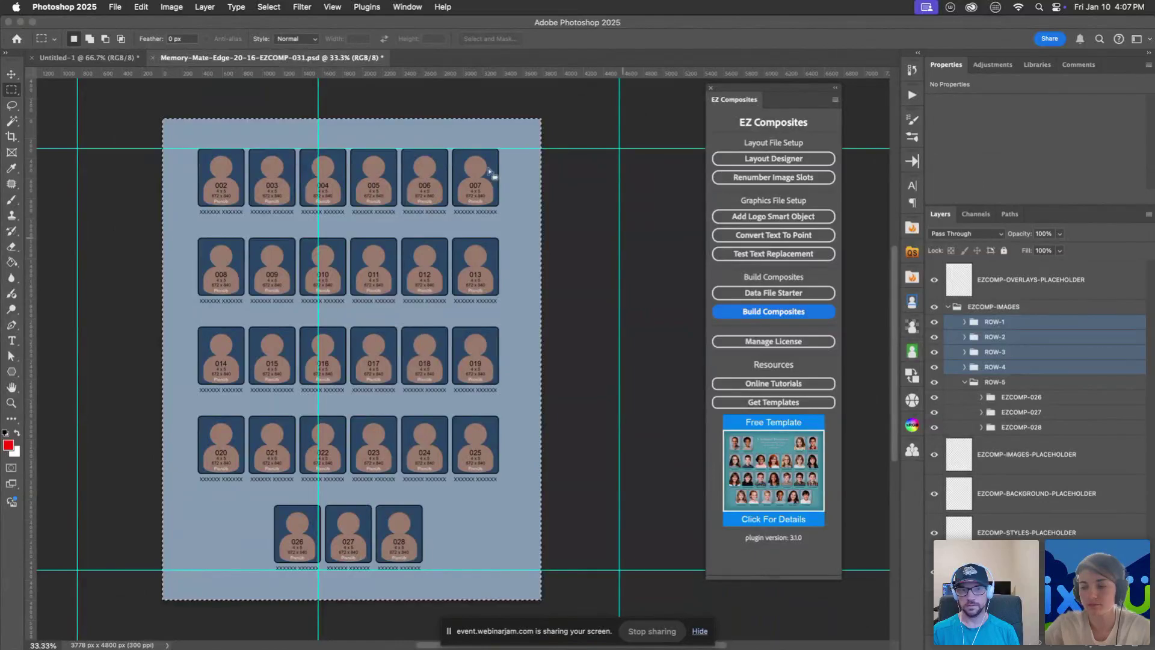
{"action": "left_click", "coordinate": [154, 58]}
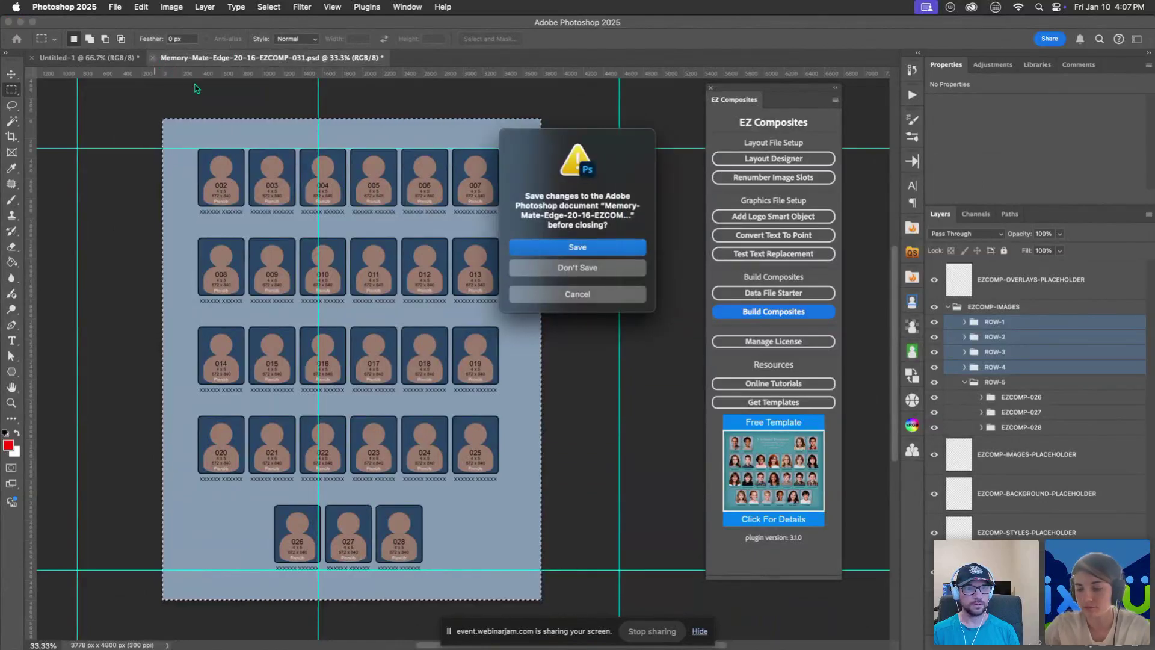
{"action": "left_click", "coordinate": [577, 270]}
{"action": "left_click", "coordinate": [32, 58]}
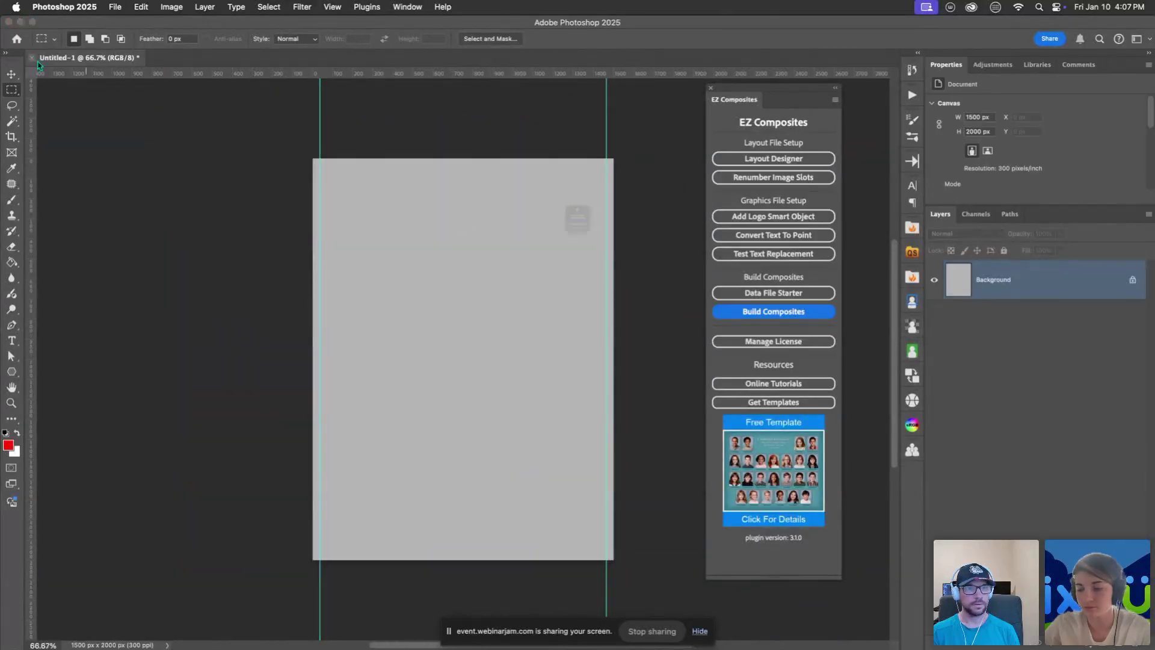
{"action": "left_click", "coordinate": [577, 260]}
- Begin Build Composites and load ezcomp-training-session-2.csv from the training files' CSV Data Files folder as the data file
{"action": "left_click", "coordinate": [803, 312]}
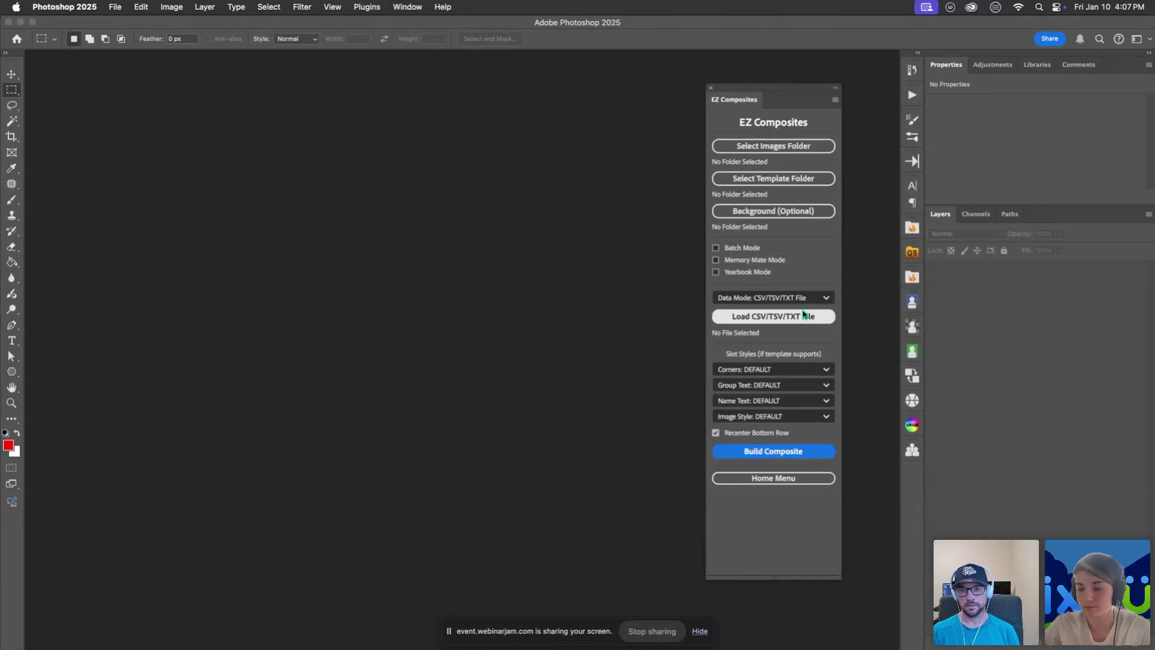
{"action": "left_click", "coordinate": [746, 317]}
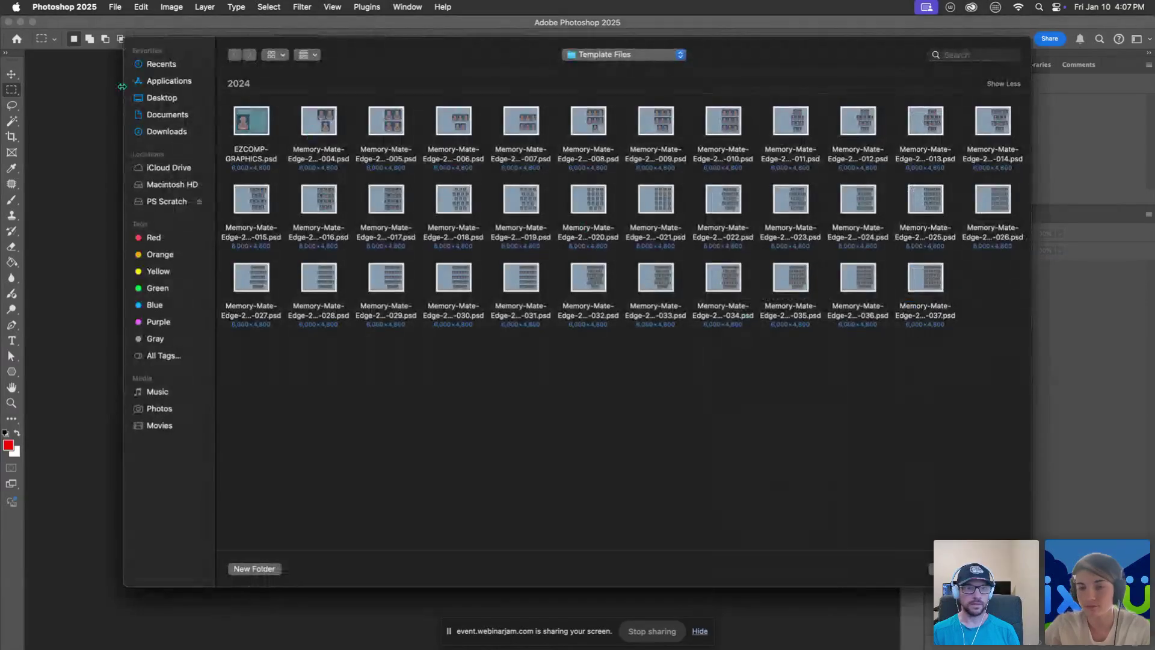
{"action": "left_click", "coordinate": [180, 97]}
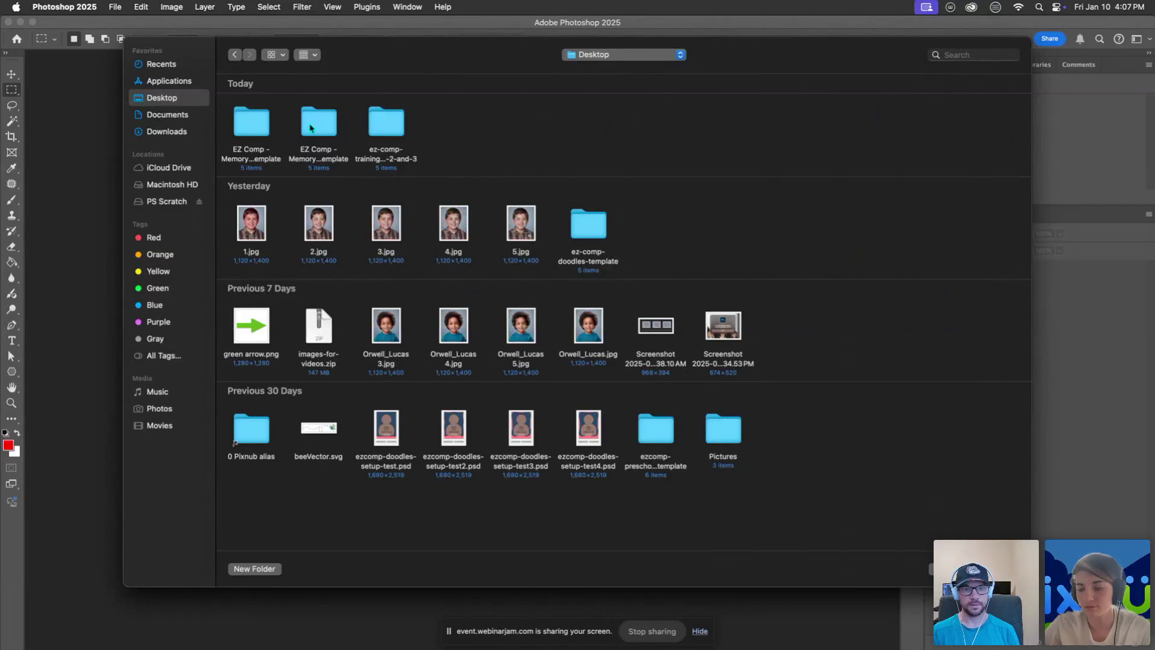
{"action": "double_click", "coordinate": [398, 132]}
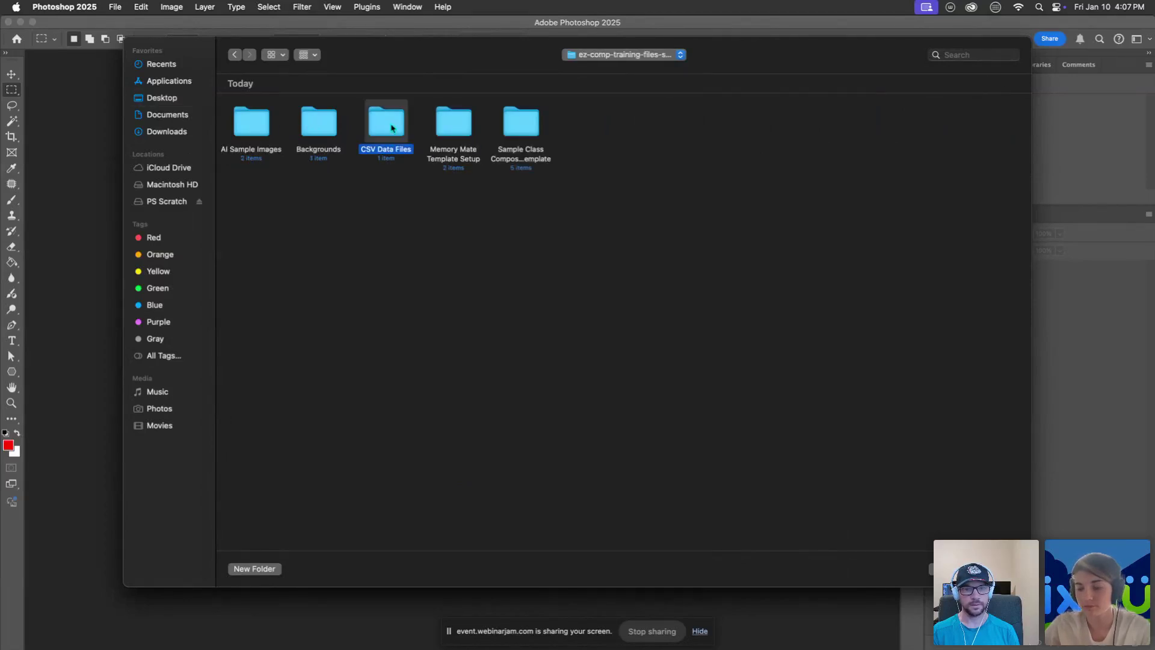
{"action": "double_click", "coordinate": [404, 130]}
{"action": "double_click", "coordinate": [283, 149]}
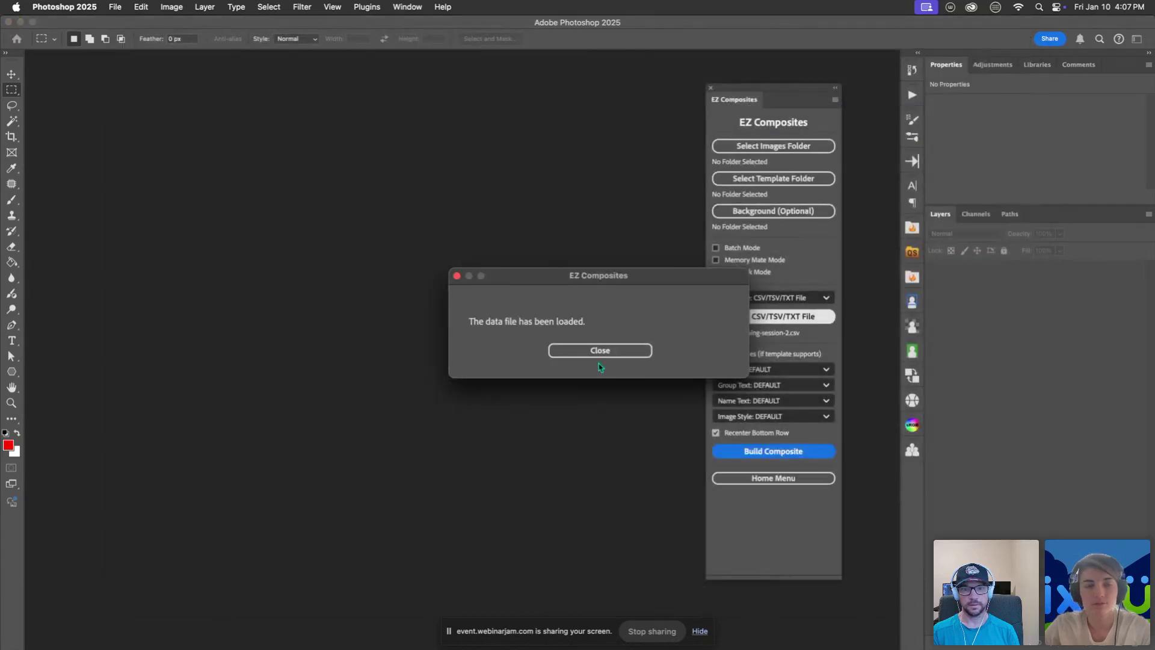
{"action": "left_click", "coordinate": [631, 349]}
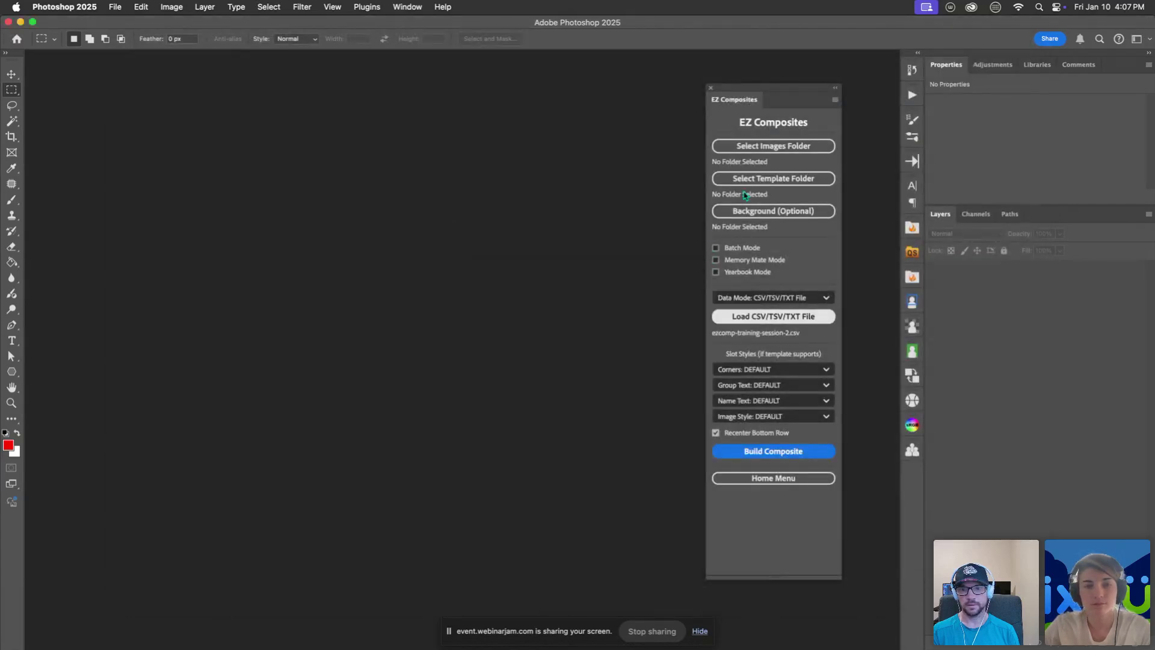
- Set the images folder to Combined, inside AI Sample Images in the ez-comp training files folder on the Desktop
{"action": "left_click", "coordinate": [771, 148]}
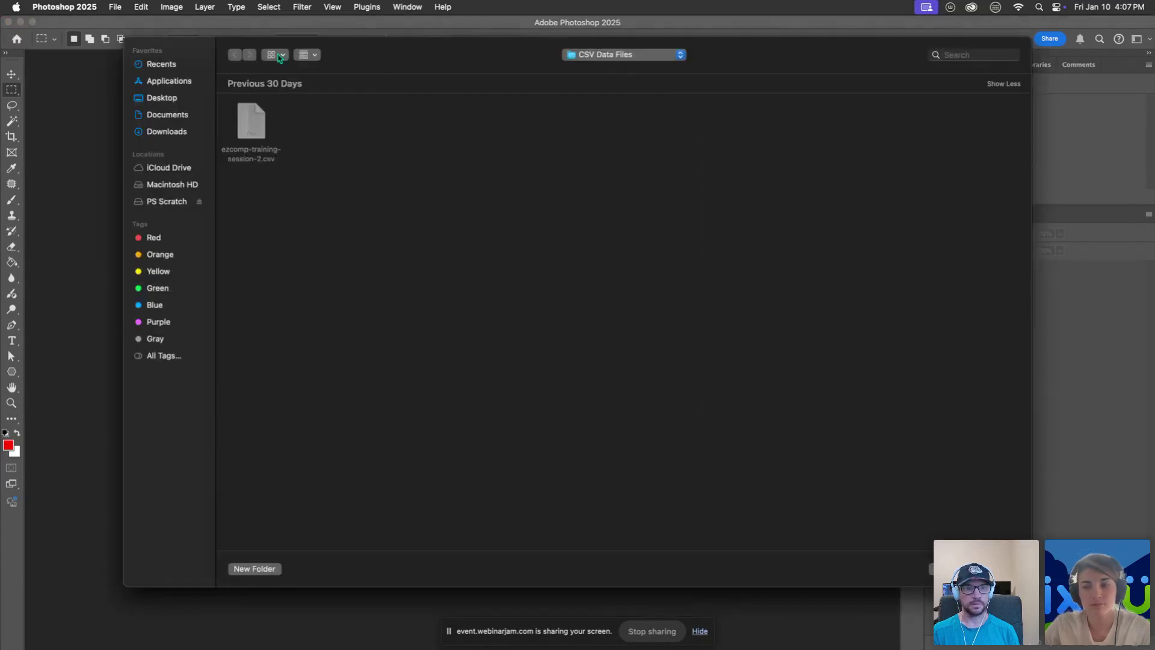
{"action": "left_click", "coordinate": [168, 100]}
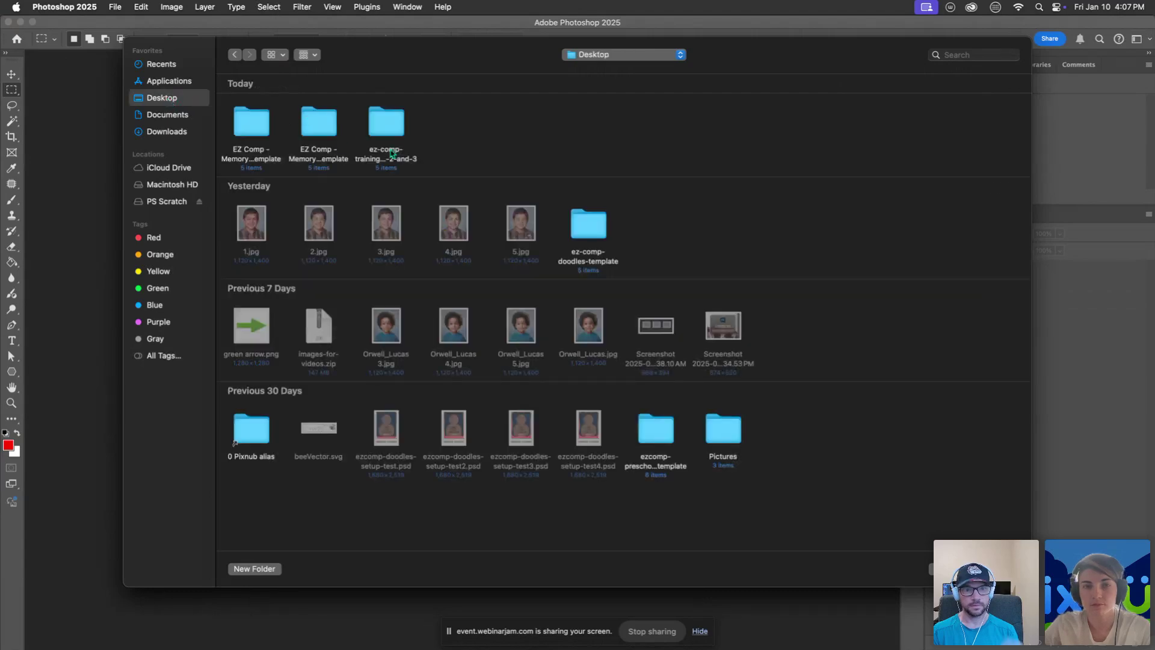
{"action": "double_click", "coordinate": [394, 128]}
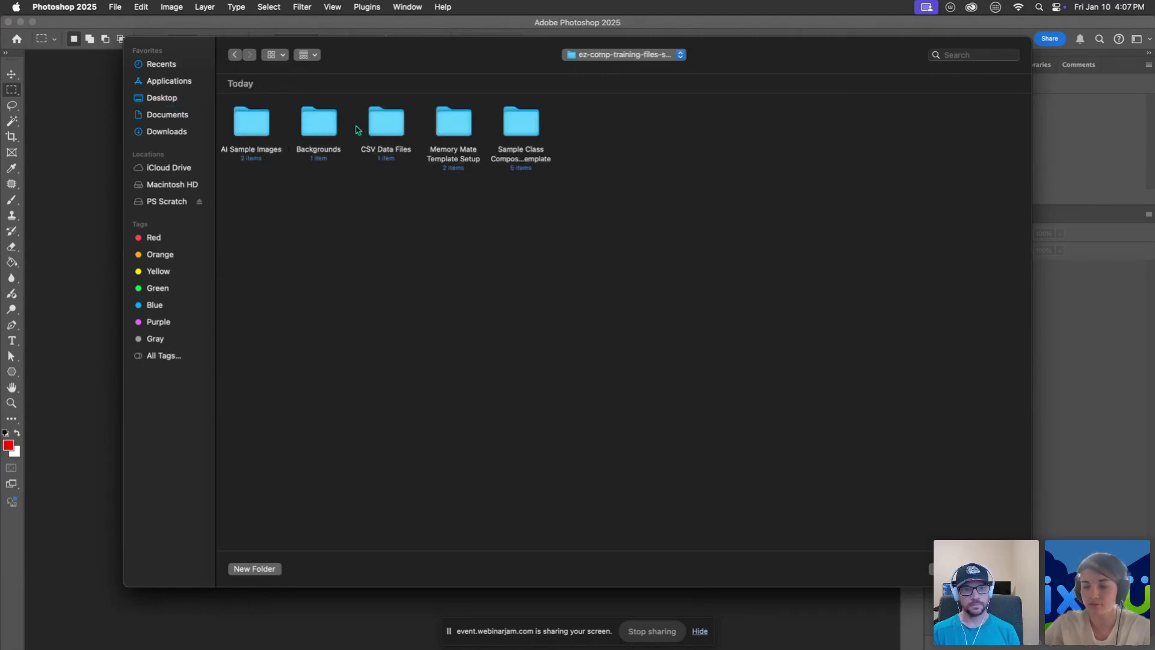
{"action": "left_click", "coordinate": [257, 127]}
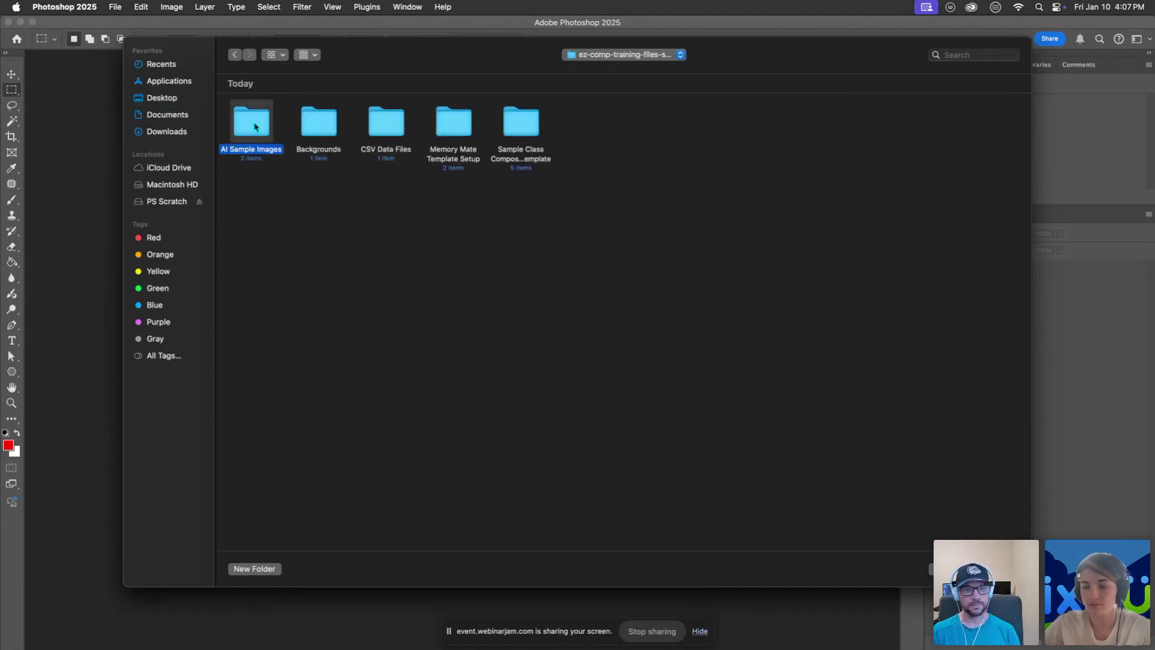
{"action": "double_click", "coordinate": [255, 126]}
{"action": "left_click", "coordinate": [318, 126]}
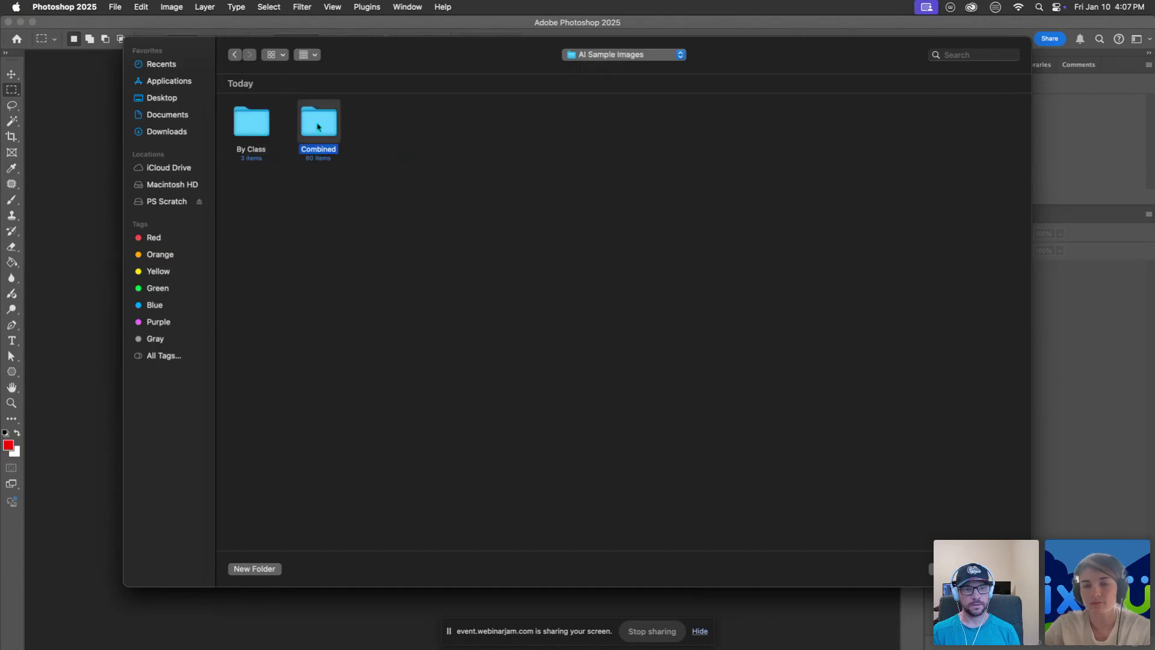
{"action": "double_click", "coordinate": [321, 128]}
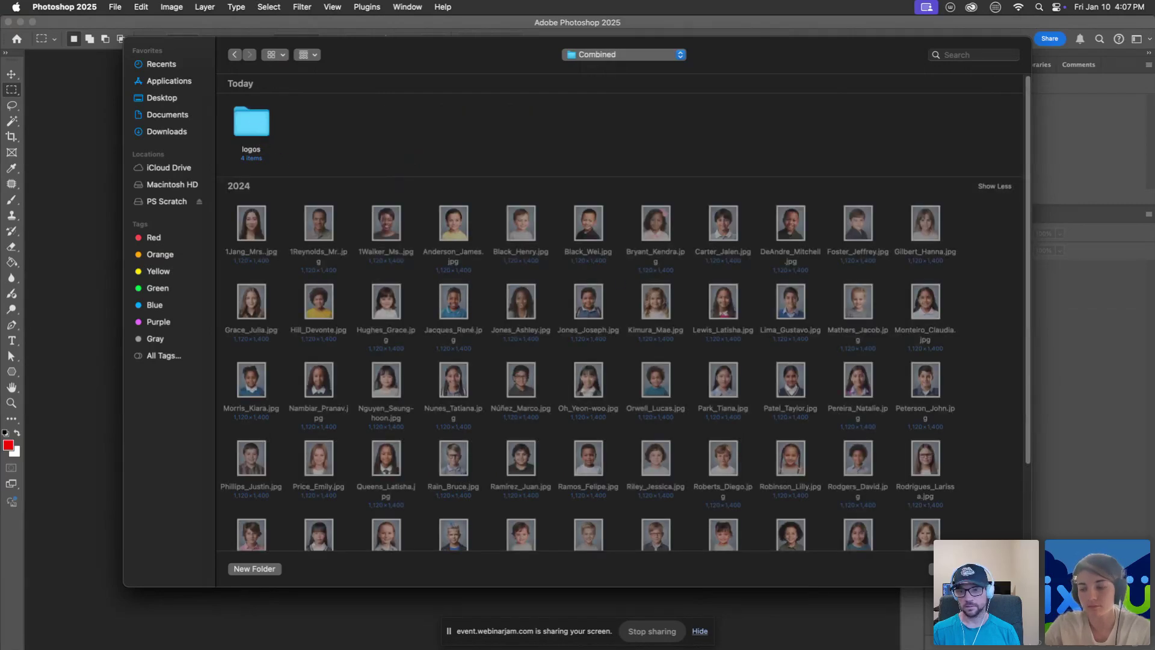
{"action": "key", "text": "Return"}
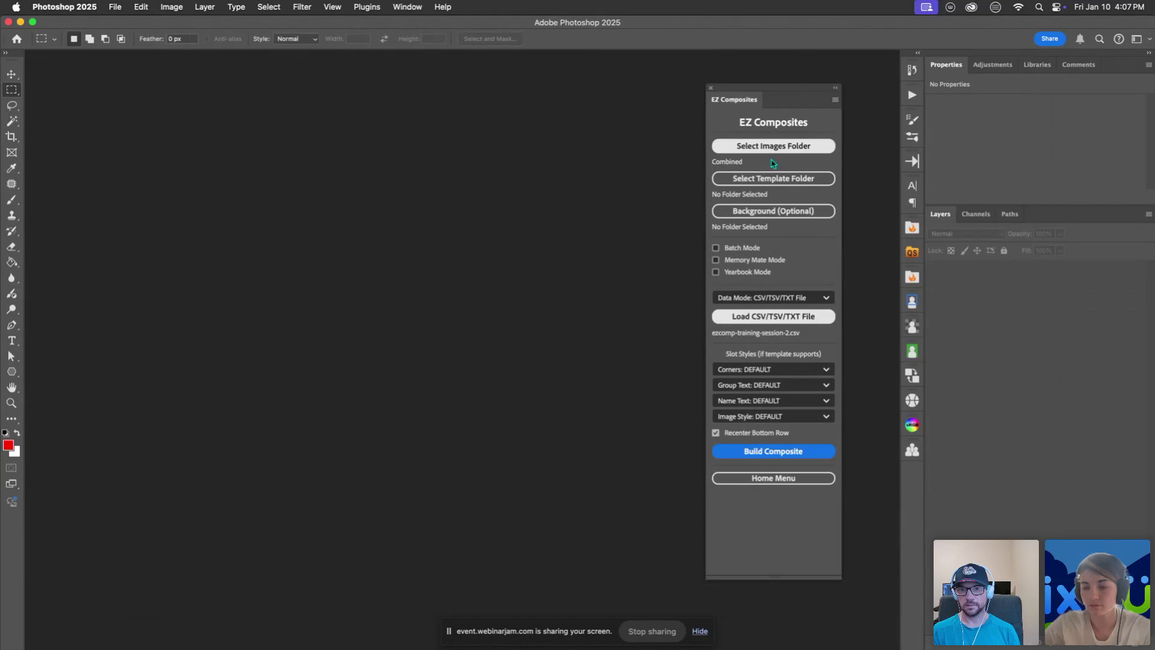
- Set the template folder to Template Files inside the first EZ Comp Memory Mate template folder on the Desktop
{"action": "left_click", "coordinate": [780, 179]}
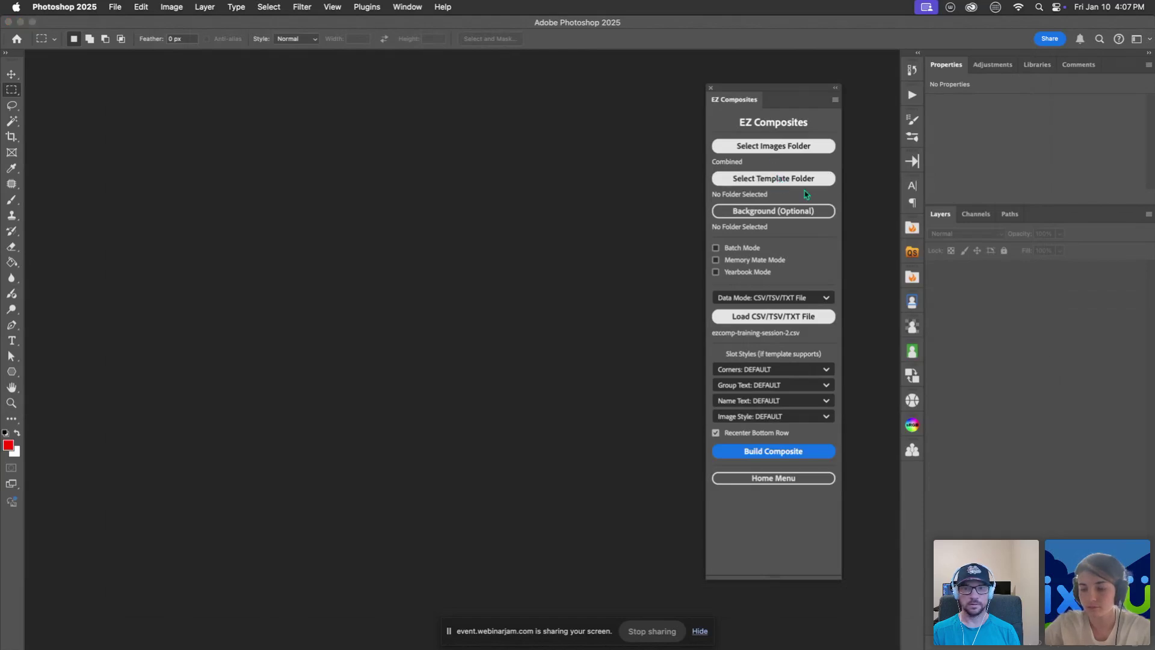
{"action": "left_click", "coordinate": [161, 99]}
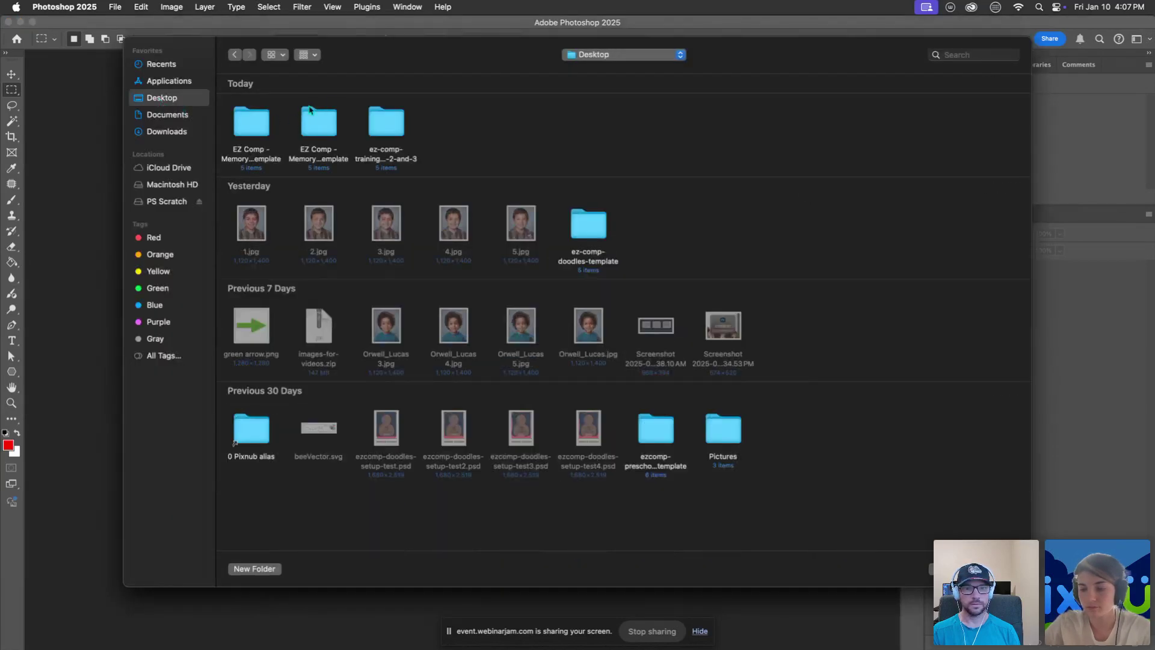
{"action": "double_click", "coordinate": [253, 129]}
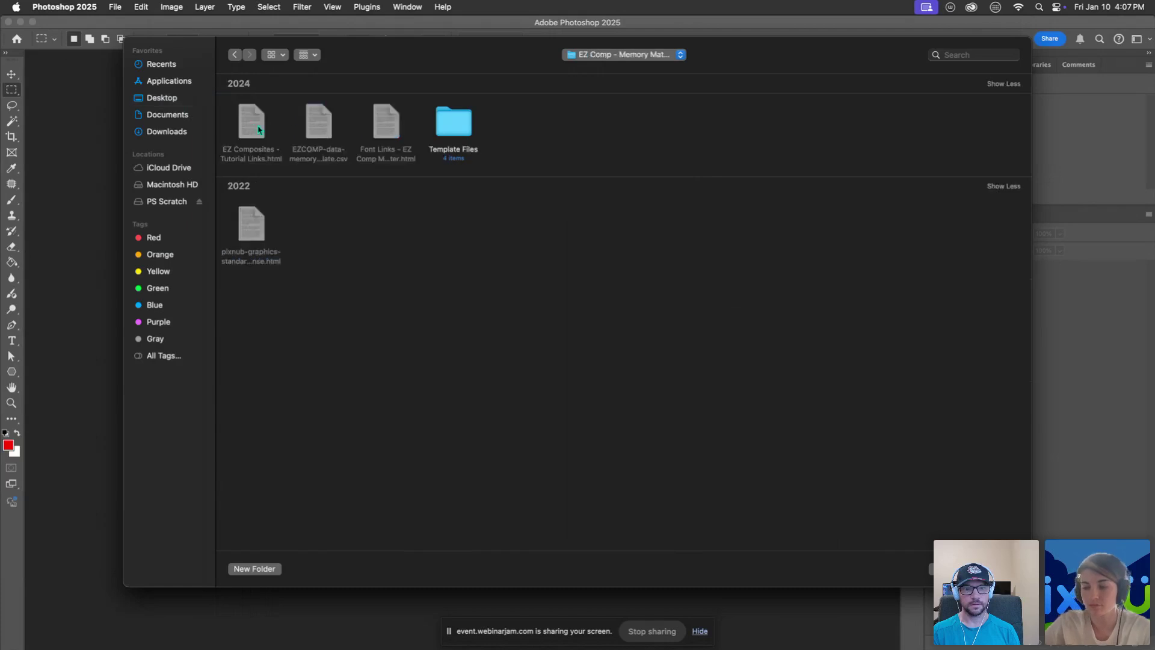
{"action": "double_click", "coordinate": [453, 127]}
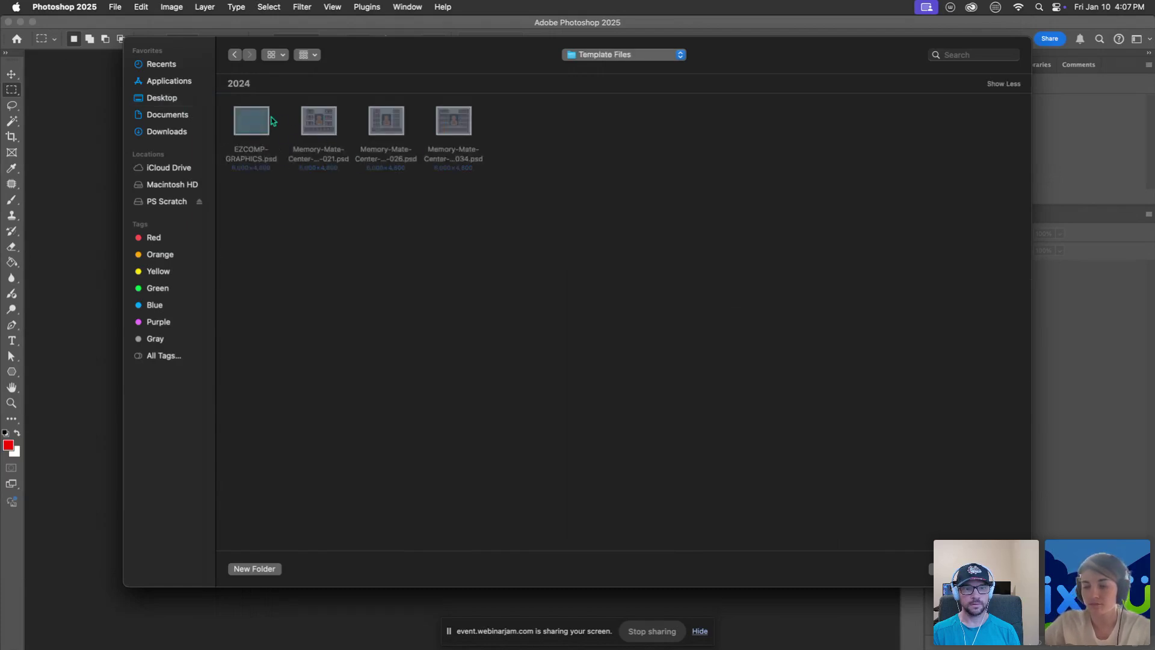
{"action": "left_click", "coordinate": [986, 572]}
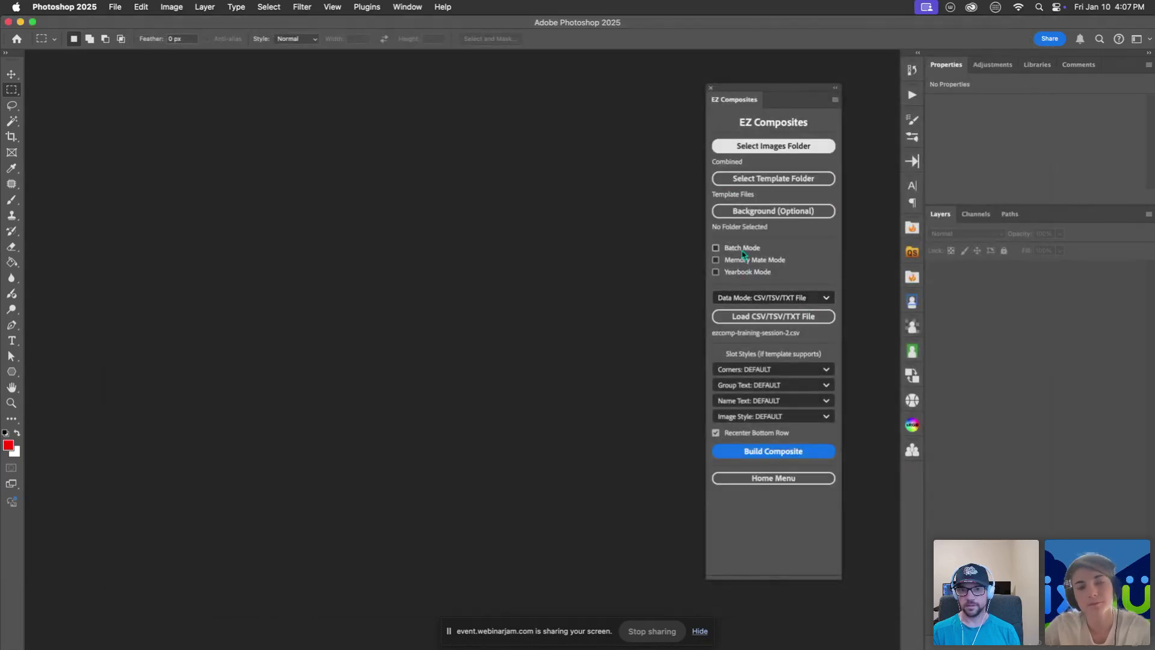
- Start building the composite and choose Combine All Groups as the group ID
{"action": "left_click", "coordinate": [735, 451]}
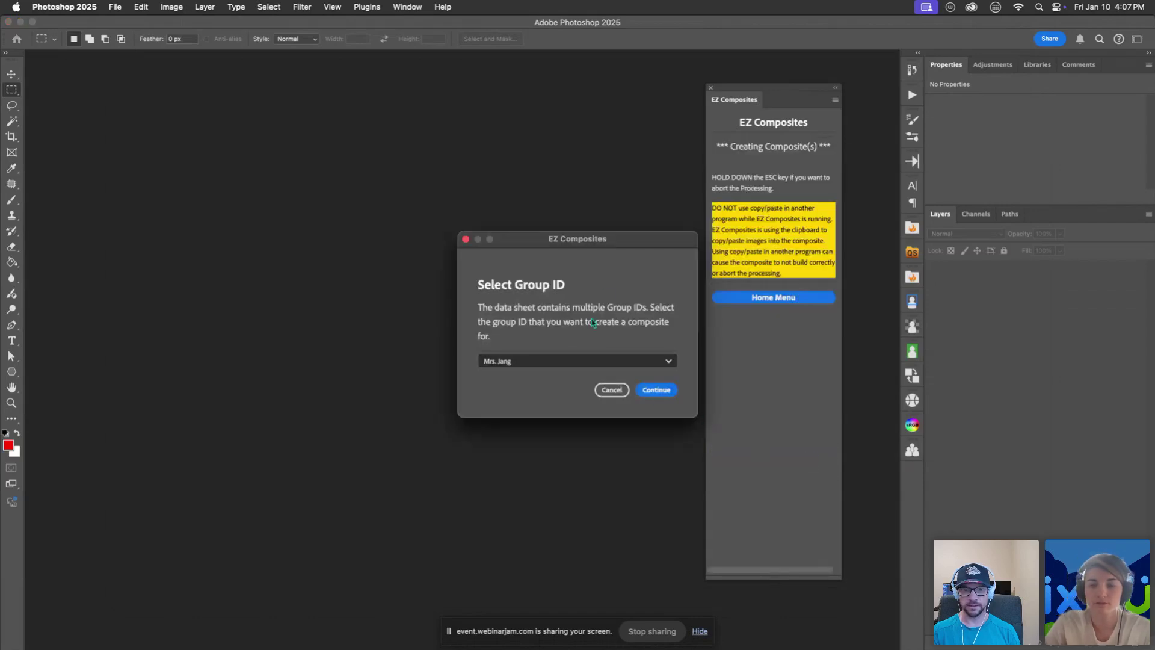
{"action": "left_click", "coordinate": [648, 363]}
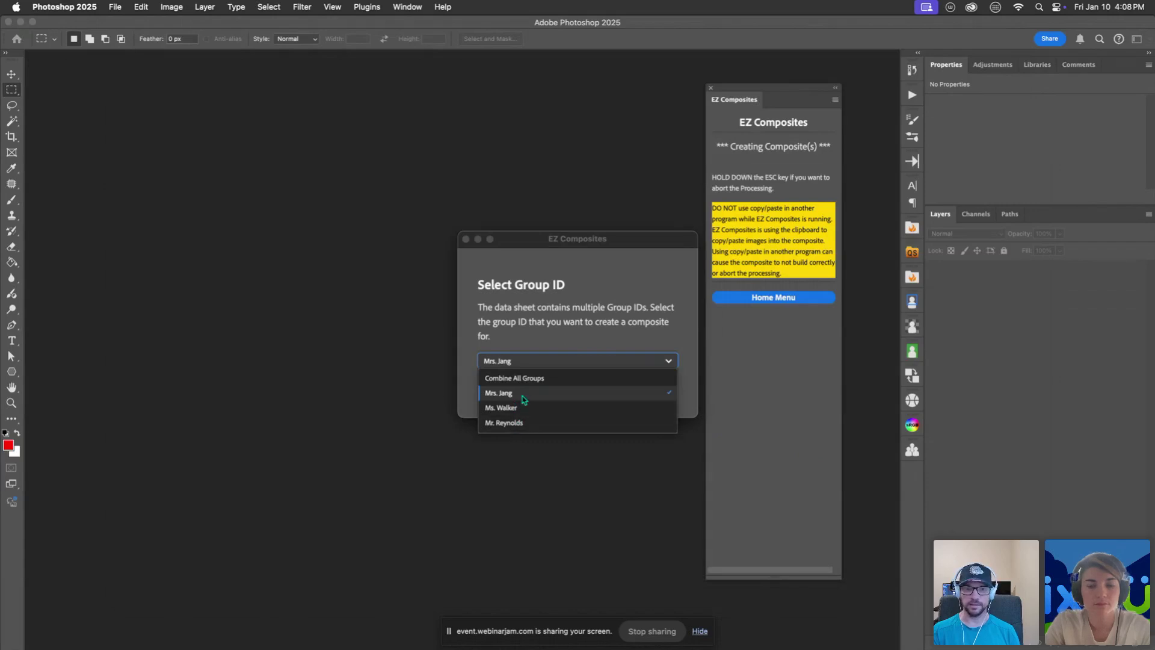
{"action": "left_click", "coordinate": [524, 379]}
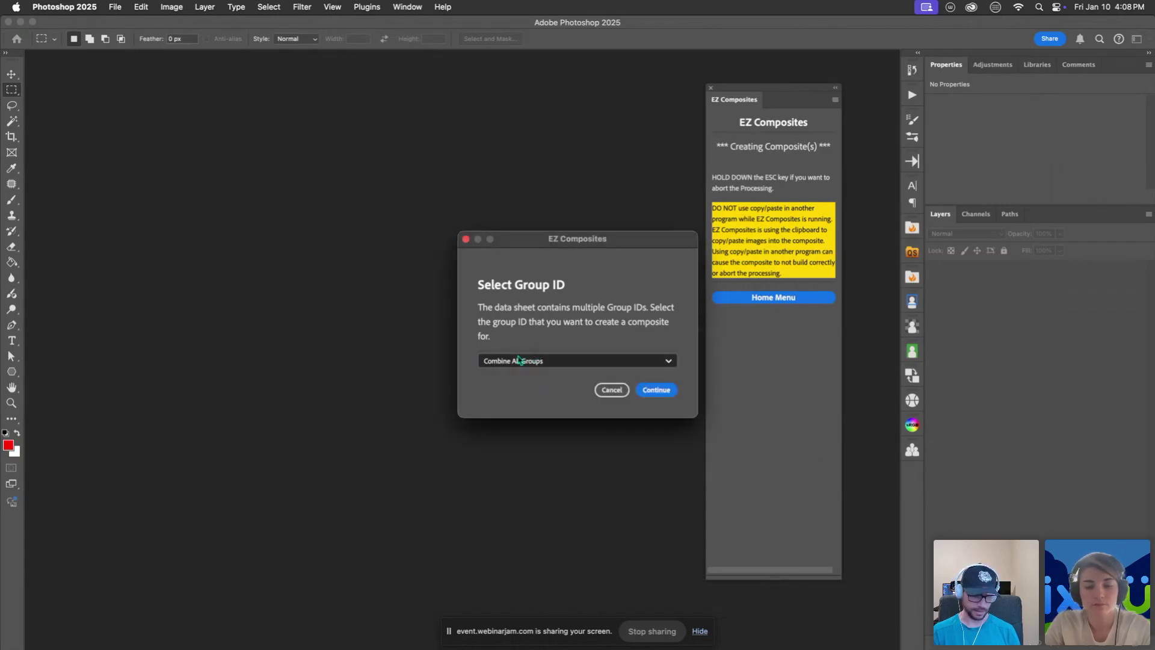
- Switch to LibreOffice and review all student and teacher rows of the ezcomp-training-session-2 sheet, down to row 60
{"action": "key", "text": "super+Tab"}
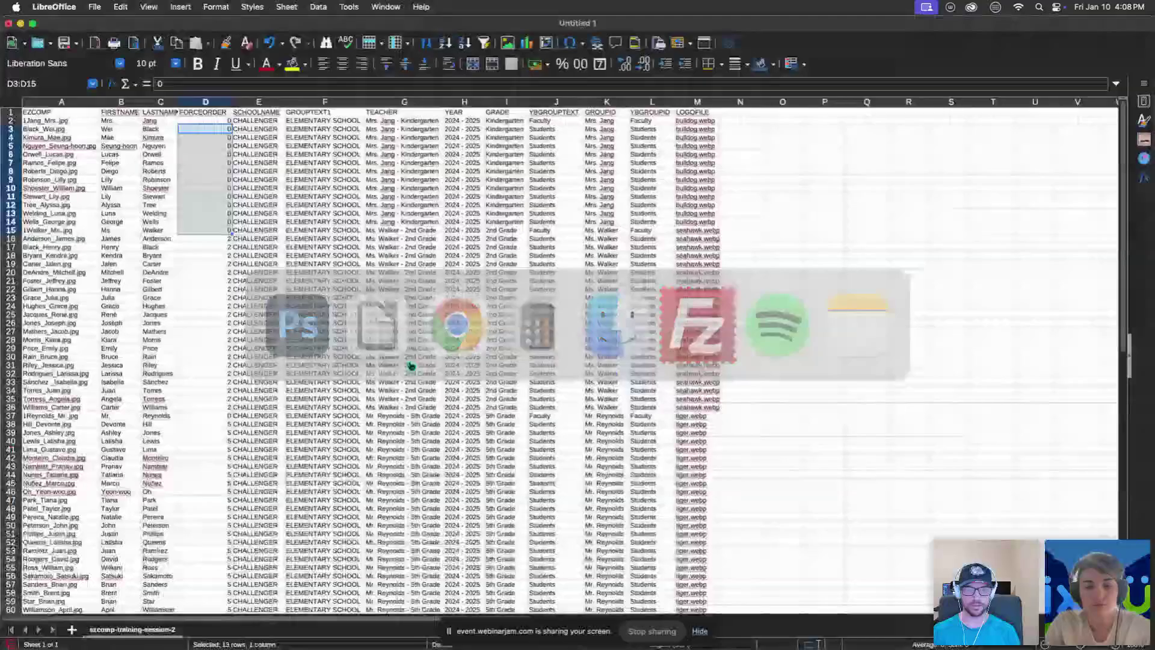
{"action": "scroll", "coordinate": [549, 557], "scroll_direction": "down", "scroll_amount": 4}
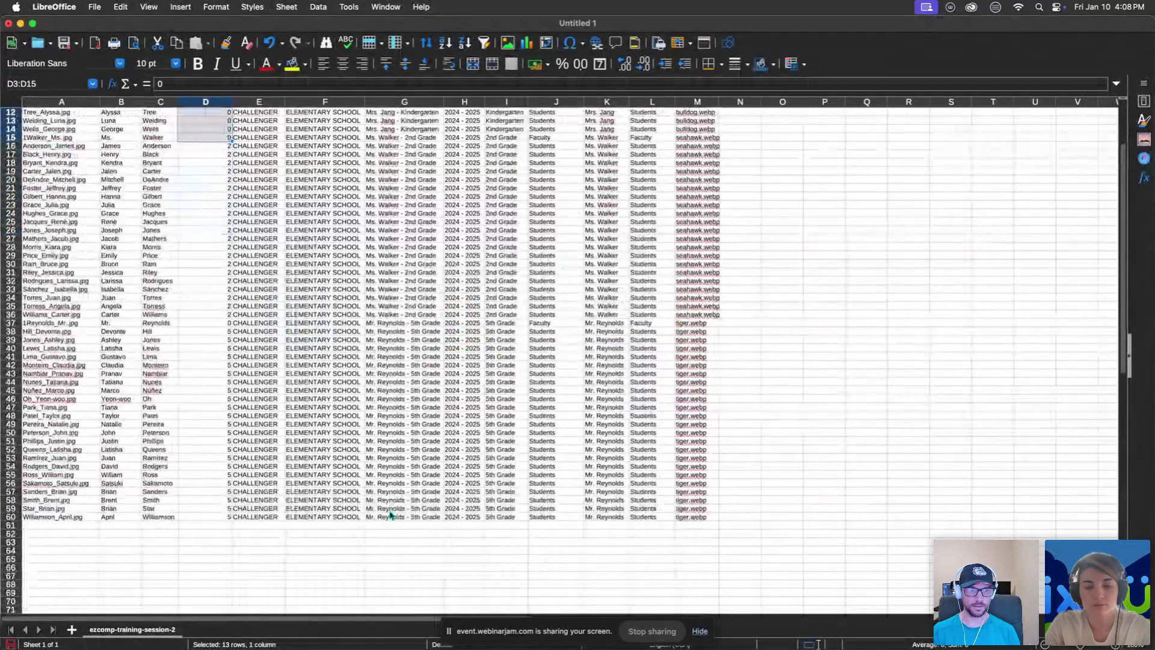
{"action": "scroll", "coordinate": [150, 316], "scroll_direction": "up", "scroll_amount": 4}
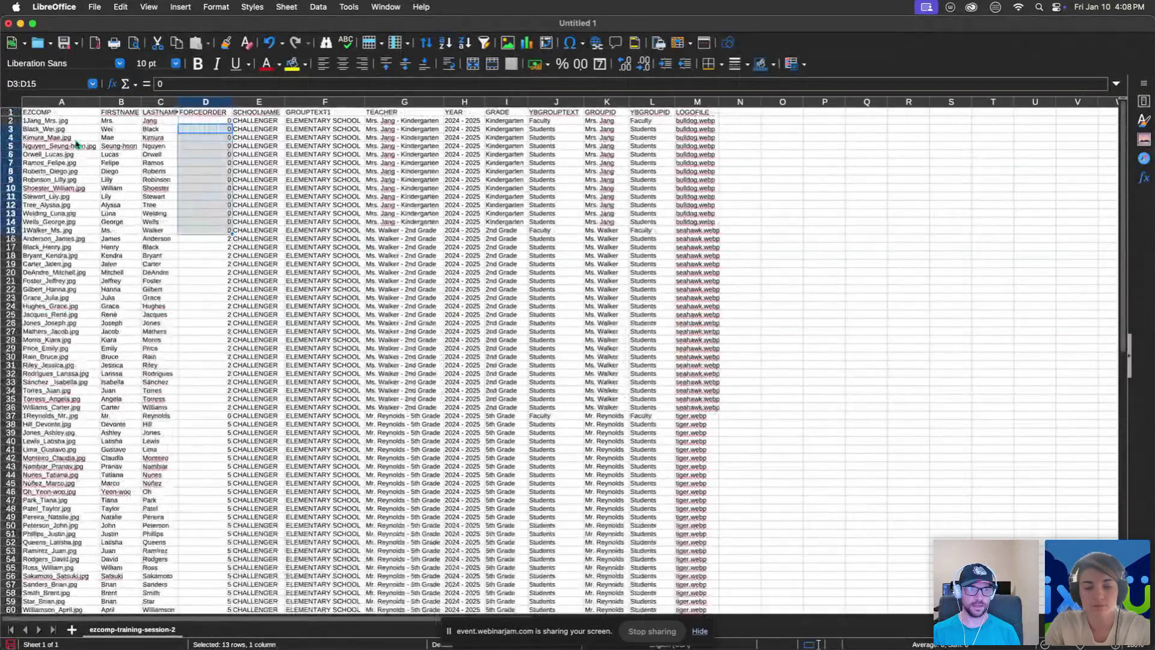
{"action": "scroll", "coordinate": [78, 467], "scroll_direction": "down", "scroll_amount": 5}
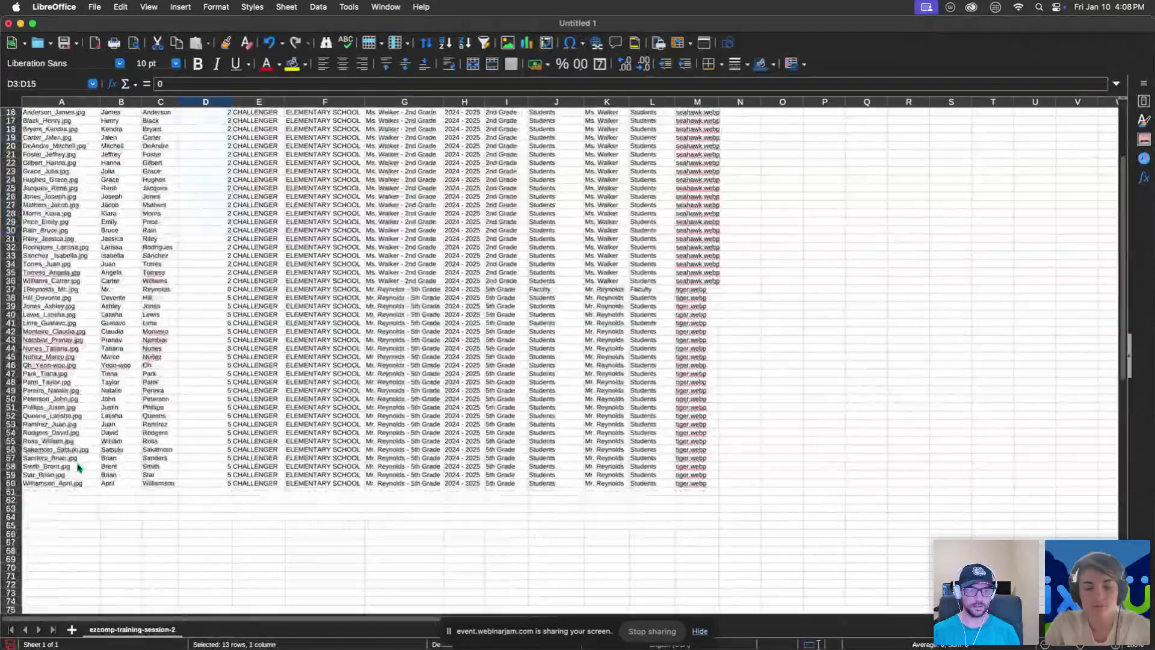
{"action": "scroll", "coordinate": [81, 487], "scroll_direction": "up", "scroll_amount": 4}
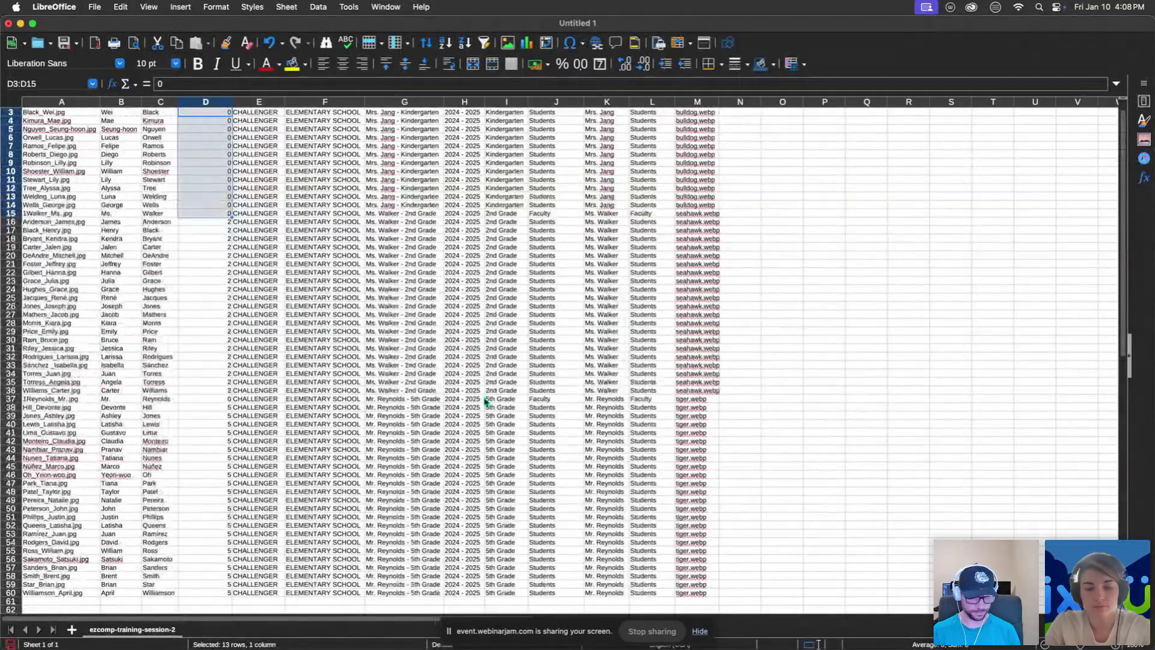
{"action": "left_click", "coordinate": [124, 624]}
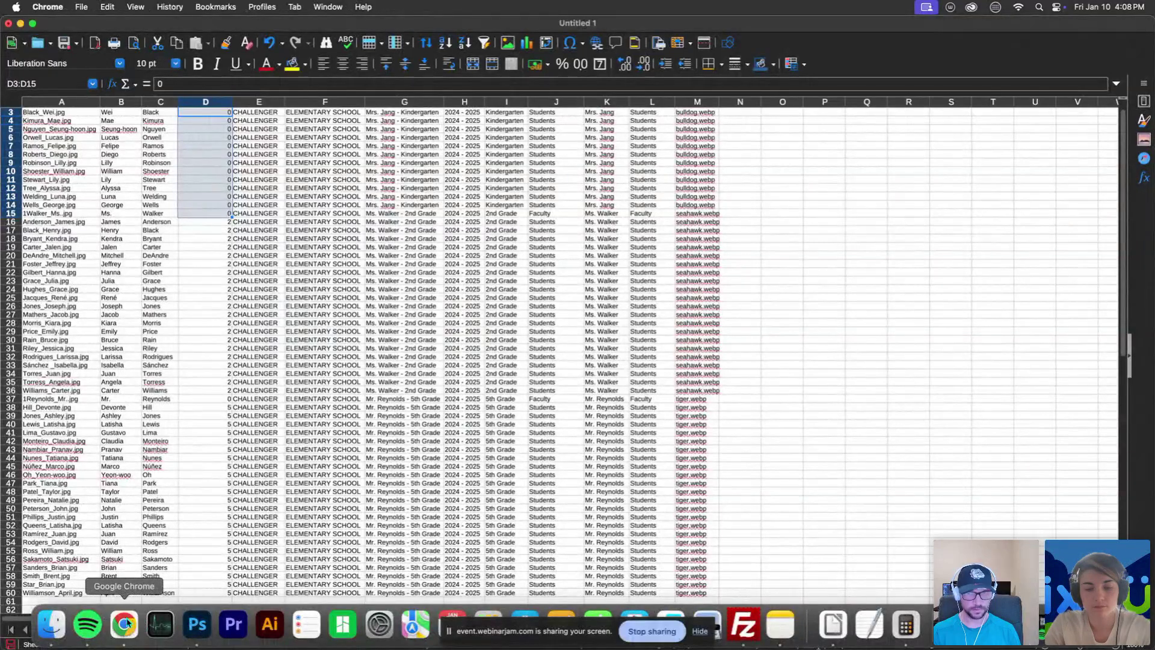
{"action": "scroll", "coordinate": [206, 313], "scroll_direction": "up", "scroll_amount": 1}
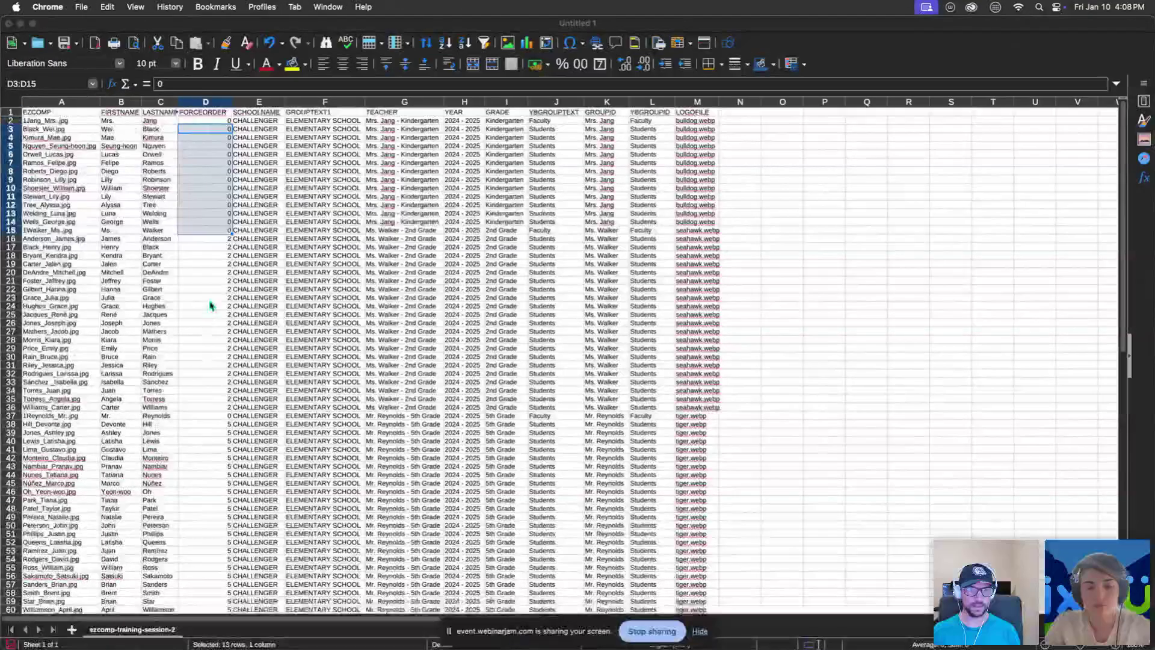
- Compare the FORCEORDER values in D2 and D16, where the Kindergarten and 2nd Grade entries begin
{"action": "left_click", "coordinate": [220, 123]}
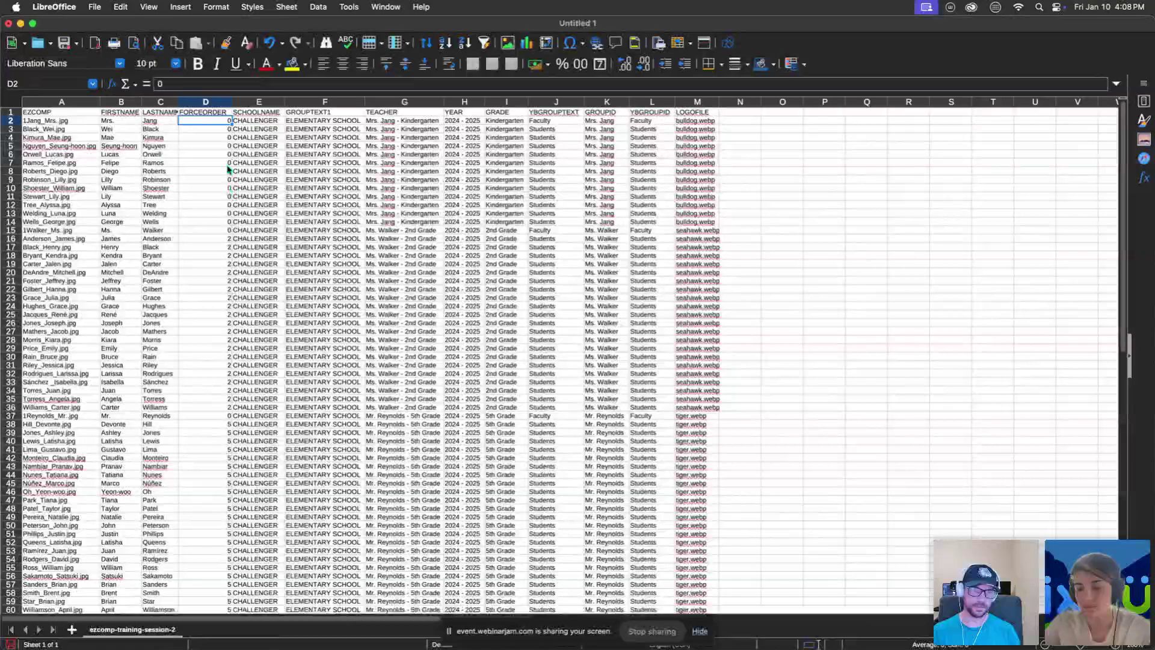
{"action": "left_click", "coordinate": [220, 239]}
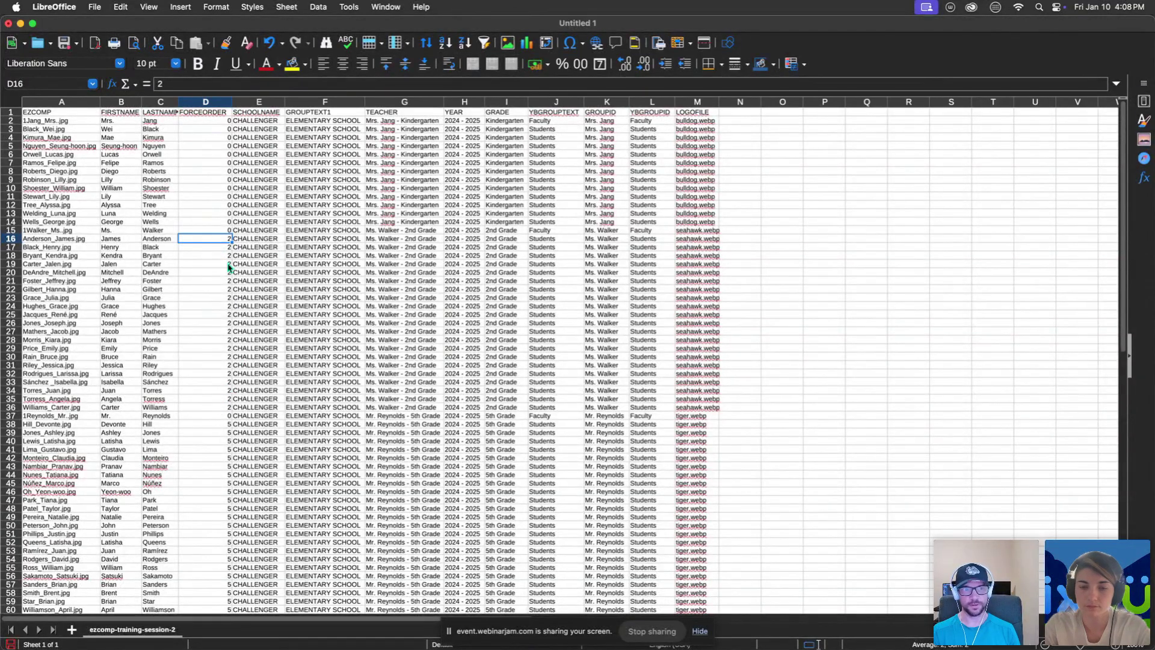
{"action": "scroll", "coordinate": [221, 312], "scroll_direction": "down", "scroll_amount": 2}
{"action": "scroll", "coordinate": [221, 313], "scroll_direction": "up", "scroll_amount": 2}
- Switch to the WebinarJam live broadcast in Chrome and turn the screen share off
{"action": "key", "text": "super+Tab"}
{"action": "key", "text": "super+Tab"}
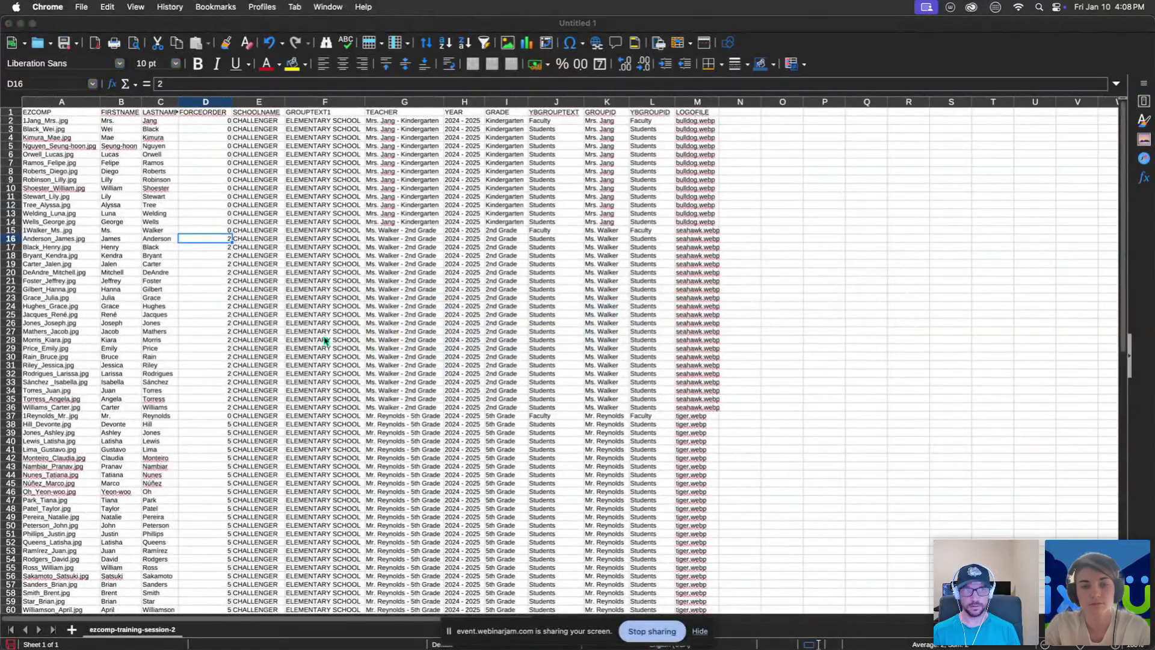
{"action": "left_click", "coordinate": [325, 340]}
{"action": "mouse_move", "coordinate": [262, 644]}
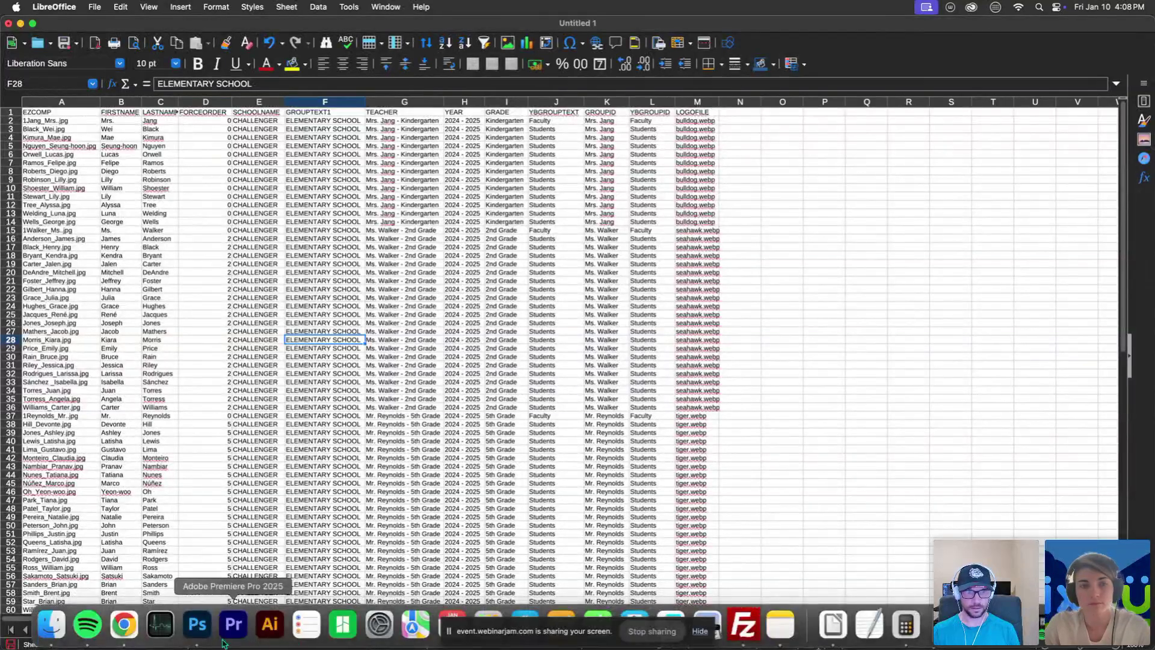
{"action": "left_click", "coordinate": [124, 626]}
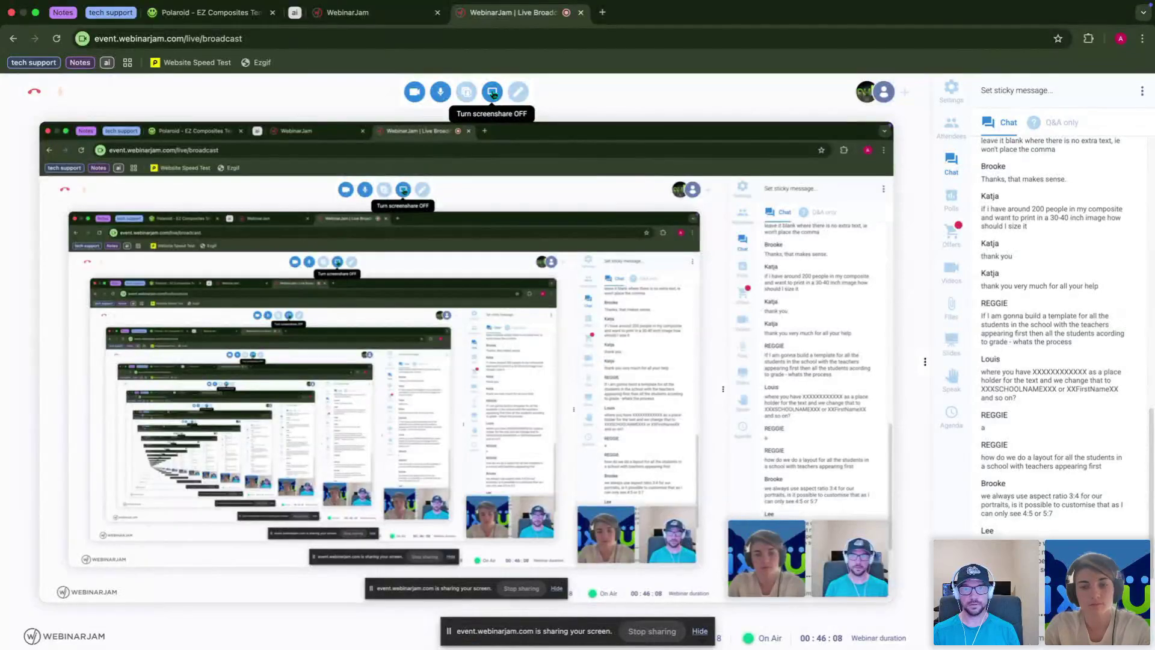
{"action": "left_click", "coordinate": [493, 92]}
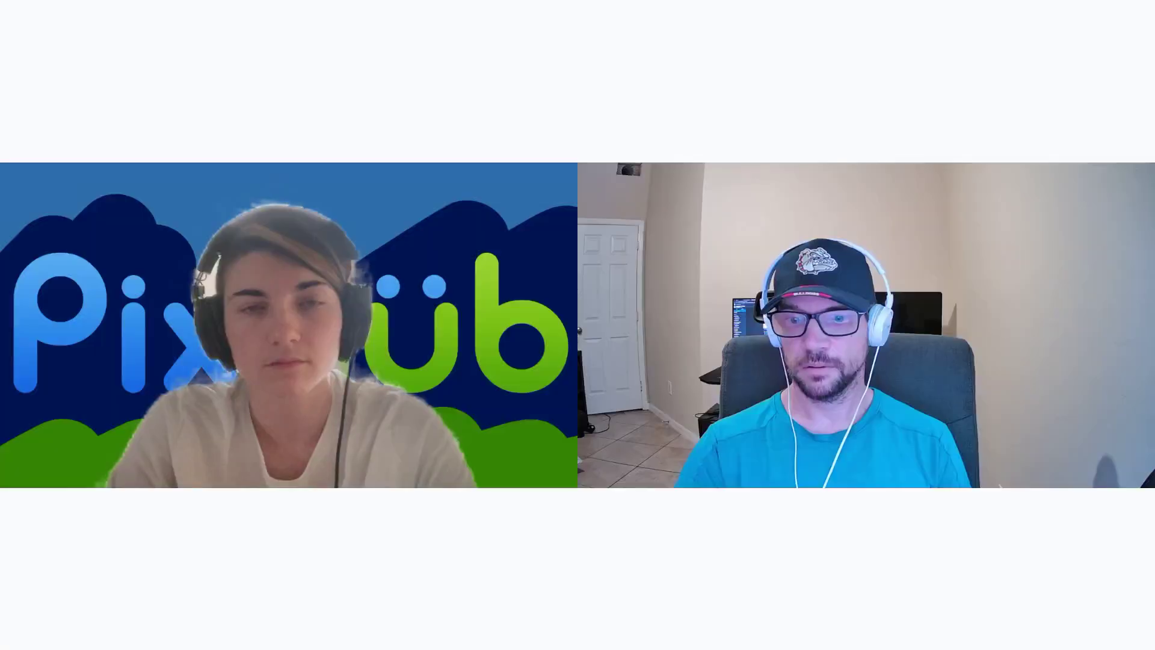